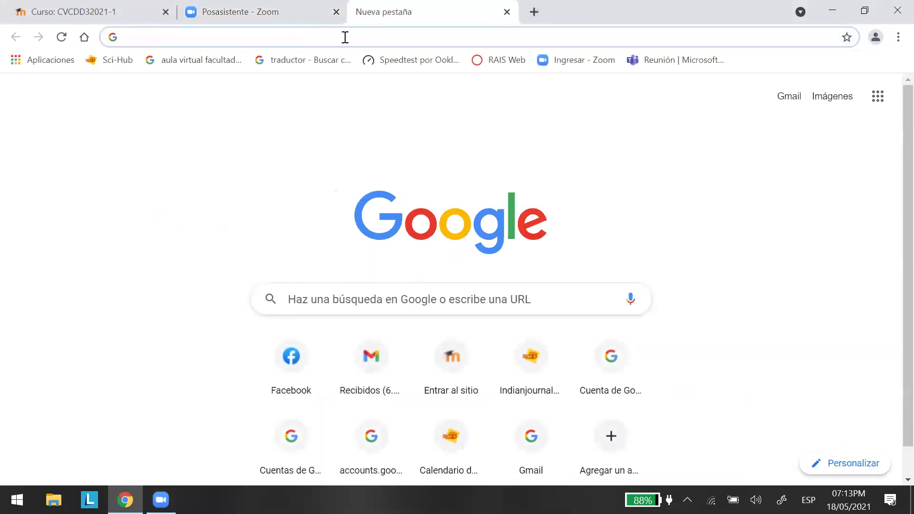
Search for nearpod.com and open the Nearpod home page from the results.
{"action": "left_click", "coordinate": [127, 37]}
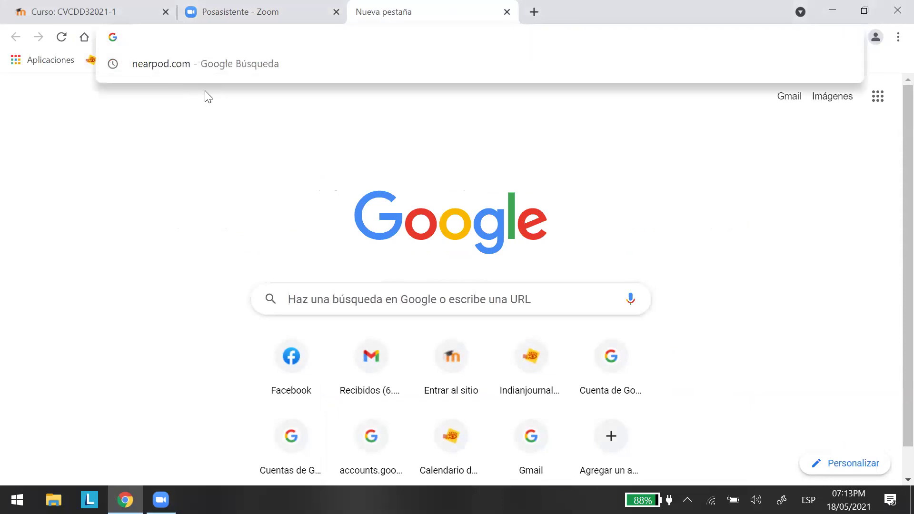
{"action": "left_click", "coordinate": [170, 64]}
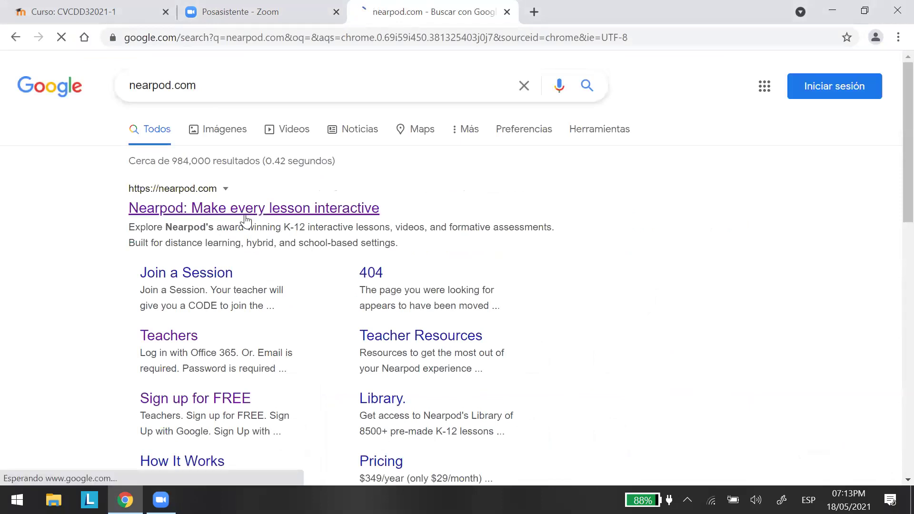
{"action": "left_click", "coordinate": [244, 210]}
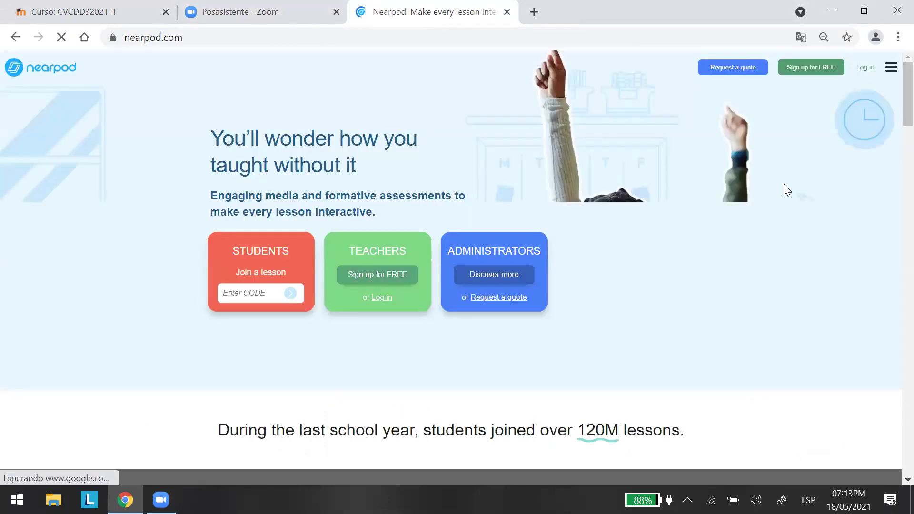
Translate the Nearpod page into Spanish and start the free teacher sign-up (Regístrate gratis).
{"action": "right_click", "coordinate": [716, 354]}
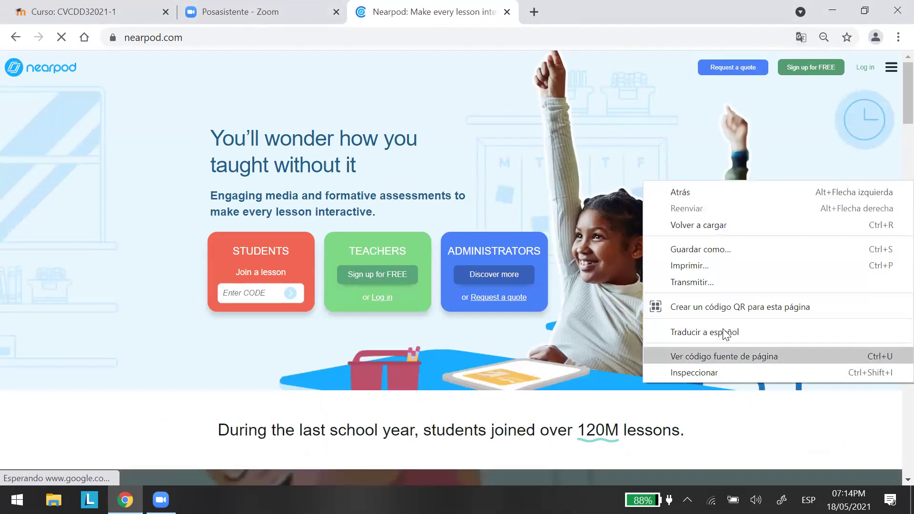
{"action": "key", "text": "Return"}
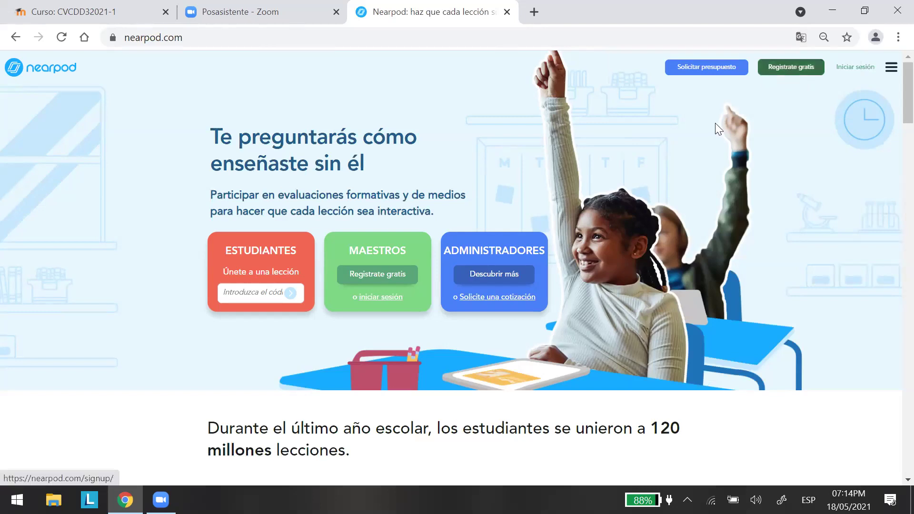
{"action": "left_click", "coordinate": [371, 277]}
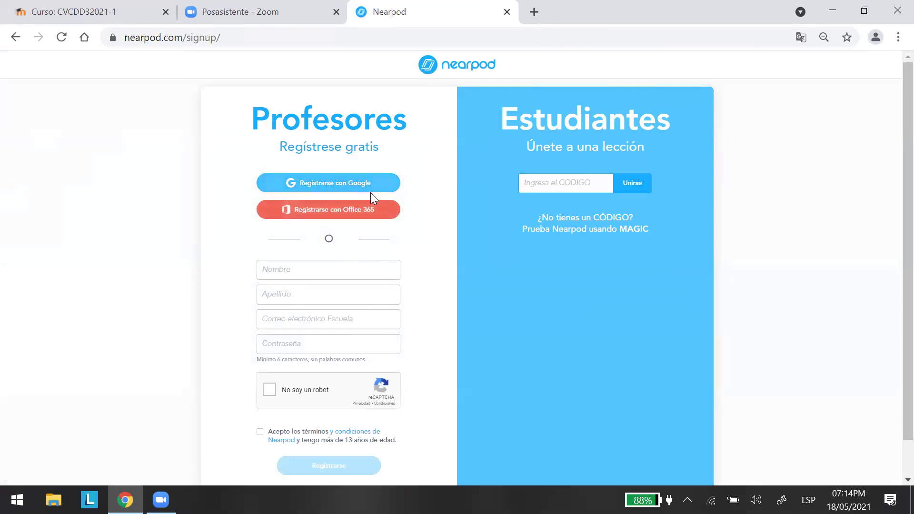
Register with Google by choosing the account and entering its password, then dismiss the translation prompt.
{"action": "left_click", "coordinate": [345, 188]}
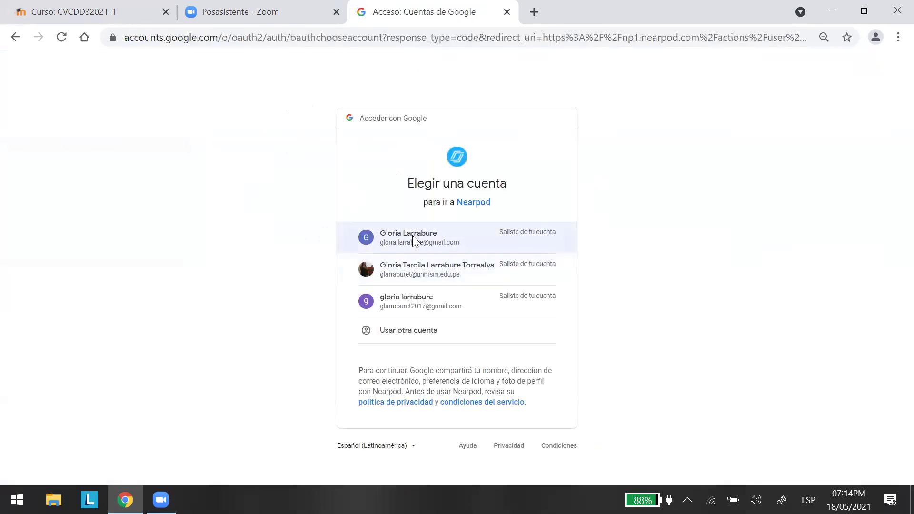
{"action": "left_click", "coordinate": [412, 235]}
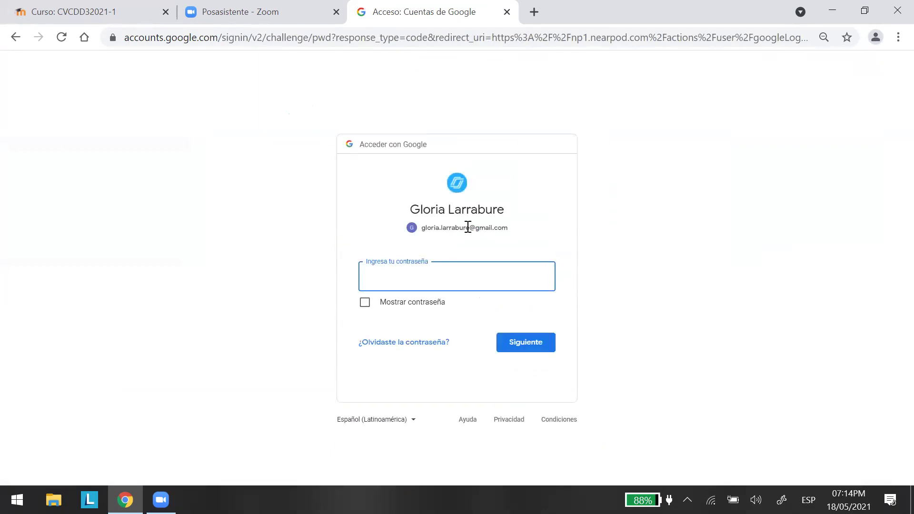
{"action": "type", "text": "••"}
{"action": "left_click", "coordinate": [522, 341]}
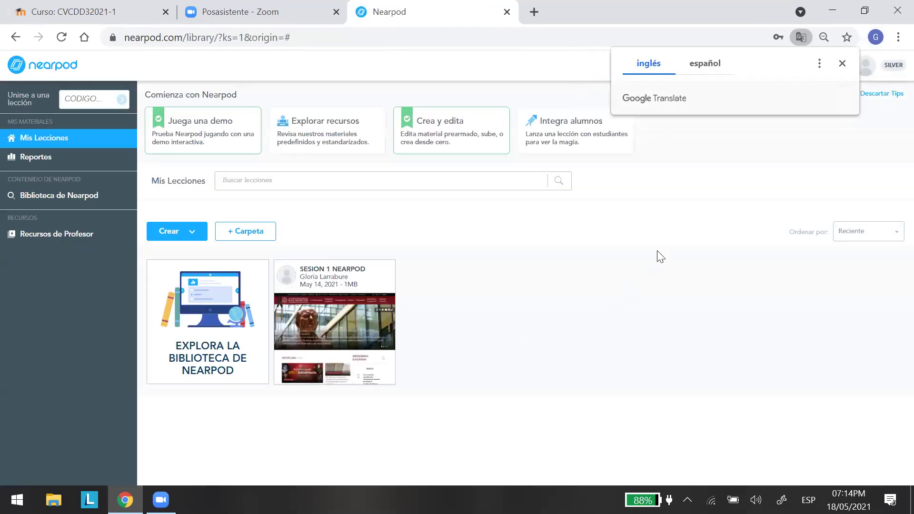
{"action": "left_click", "coordinate": [842, 64]}
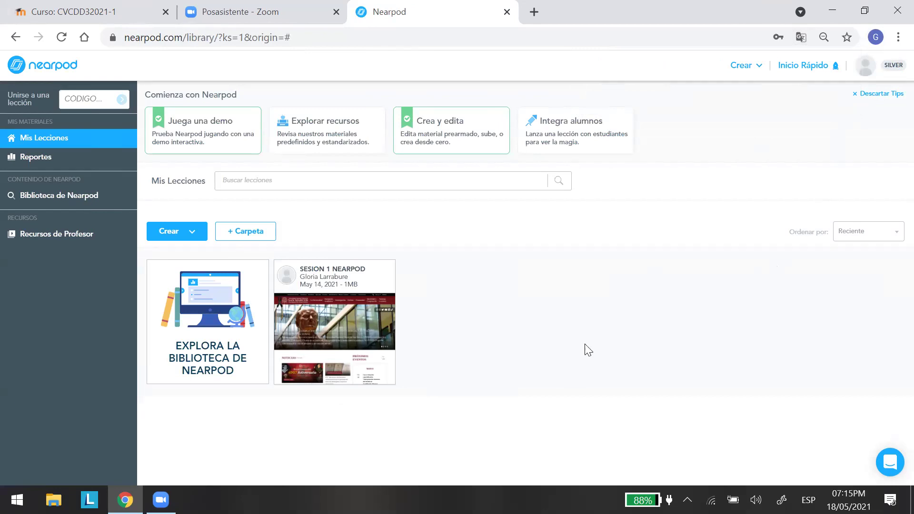
Check Chrome's options menu for zoom, then close it with the SESION 1 NEARPOD lesson card in view.
{"action": "mouse_move", "coordinate": [361, 321]}
{"action": "left_click", "coordinate": [893, 37]}
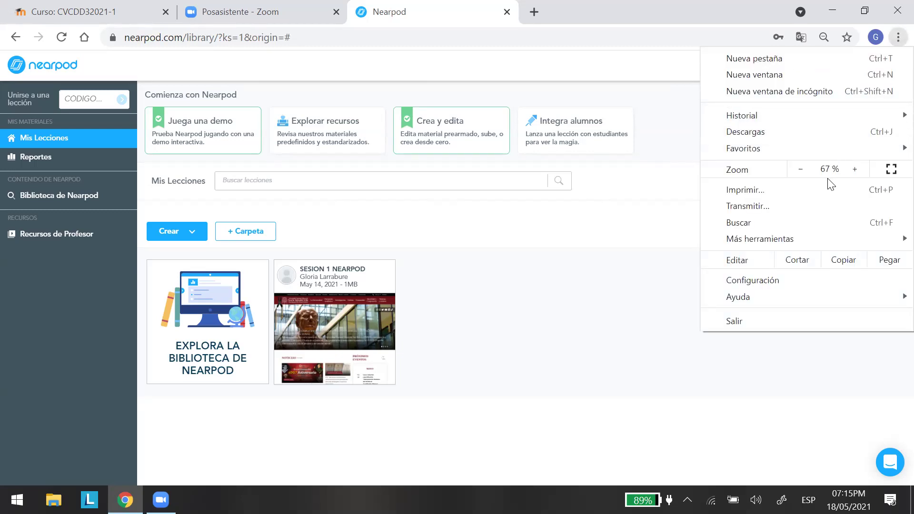
{"action": "left_click", "coordinate": [657, 224]}
{"action": "mouse_move", "coordinate": [381, 301]}
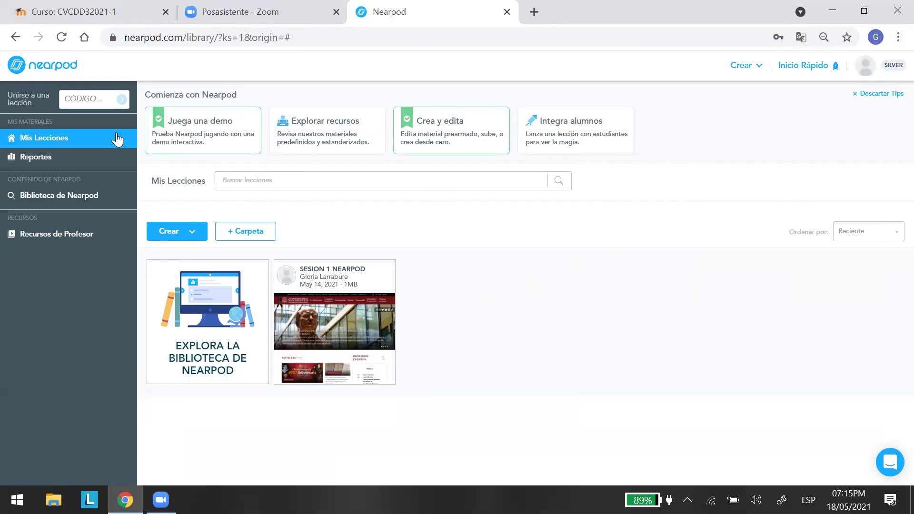
{"action": "mouse_move", "coordinate": [322, 309]}
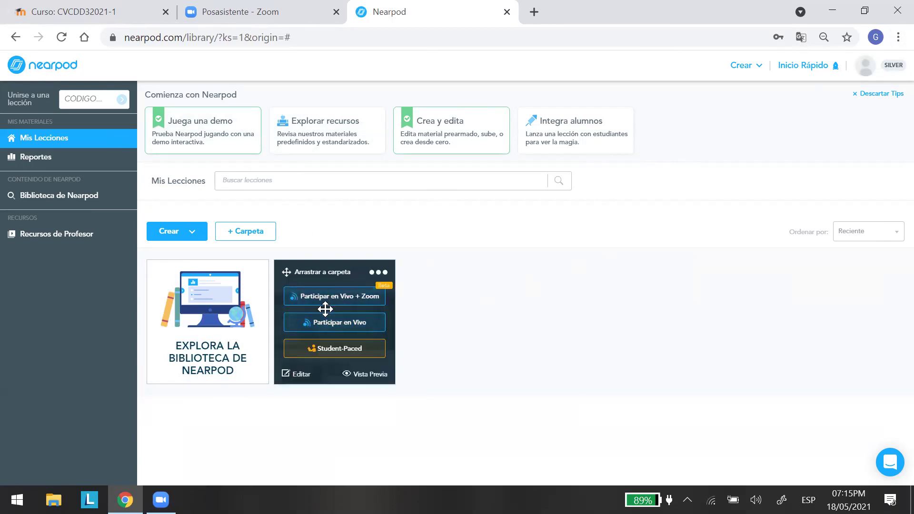
Choose Compartir Con Profesores from the SESION 1 NEARPOD lesson's options menu.
{"action": "left_click", "coordinate": [379, 276]}
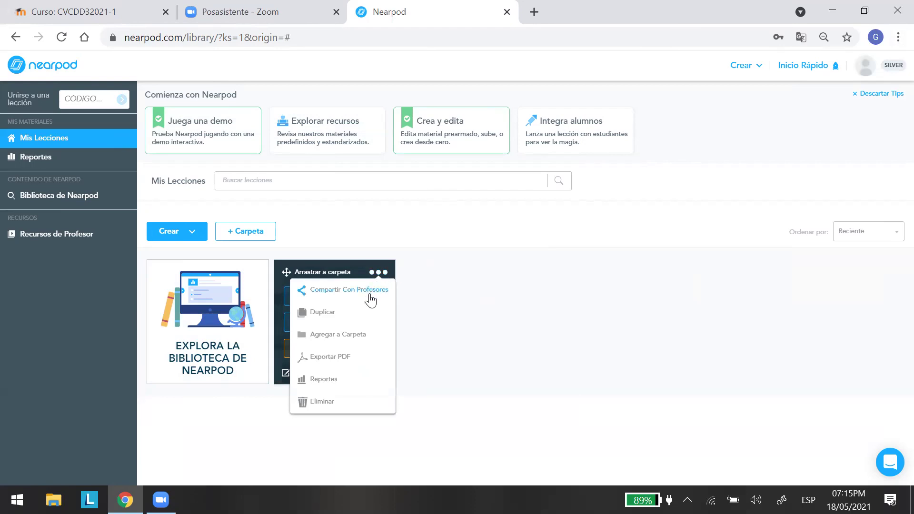
{"action": "left_click", "coordinate": [339, 286]}
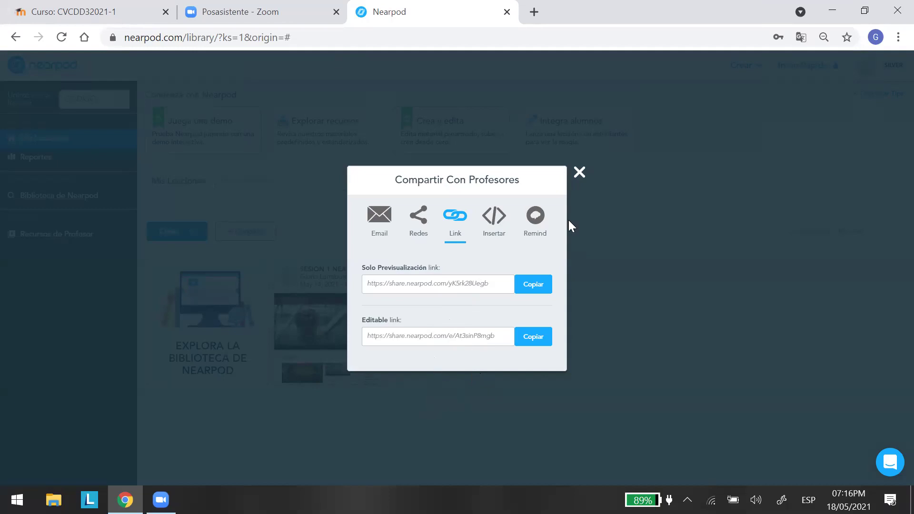
In a new tab, launch Google Classroom from the Google apps list and scroll to the class cards.
{"action": "left_click", "coordinate": [533, 12]}
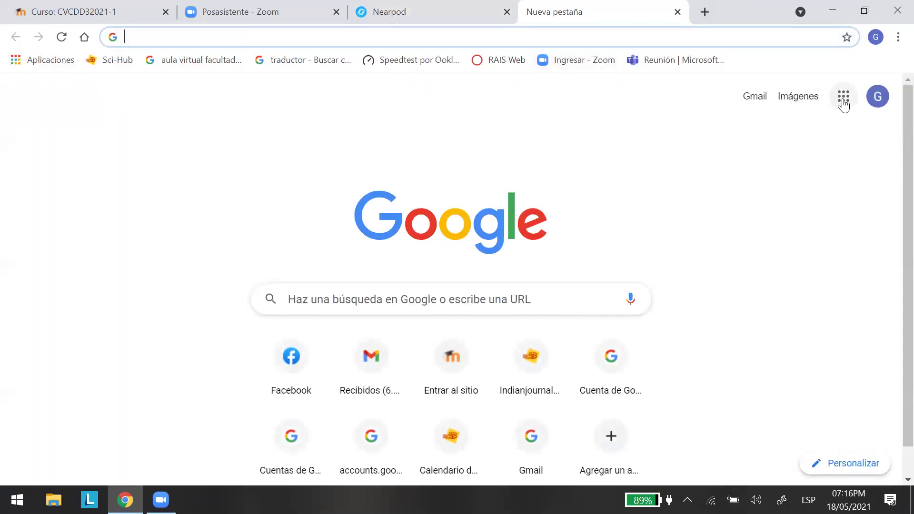
{"action": "left_click", "coordinate": [845, 113]}
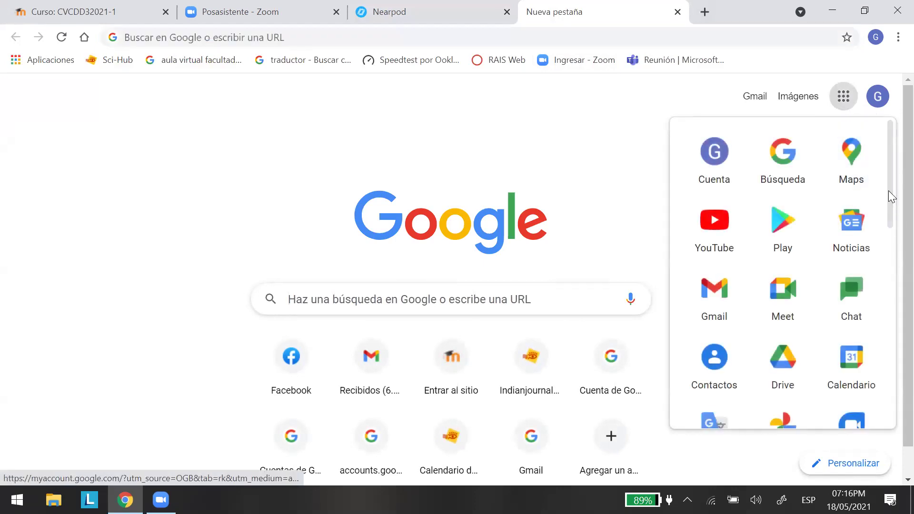
{"action": "scroll", "coordinate": [891, 187], "scroll_direction": "down", "scroll_amount": 6}
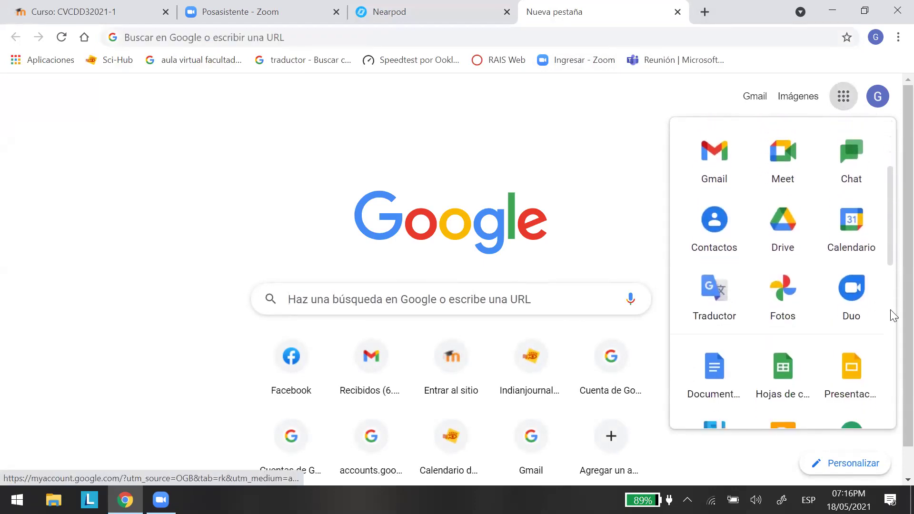
{"action": "scroll", "coordinate": [842, 252], "scroll_direction": "down", "scroll_amount": 3}
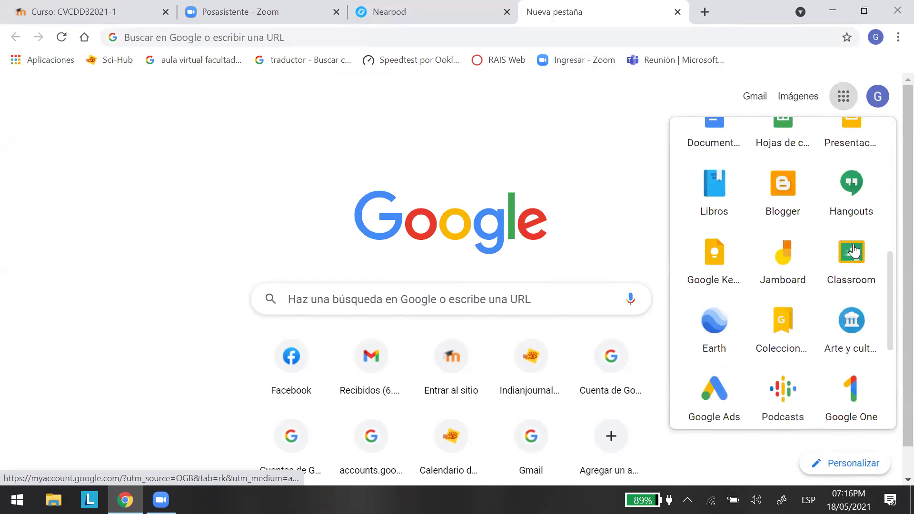
{"action": "left_click", "coordinate": [853, 244]}
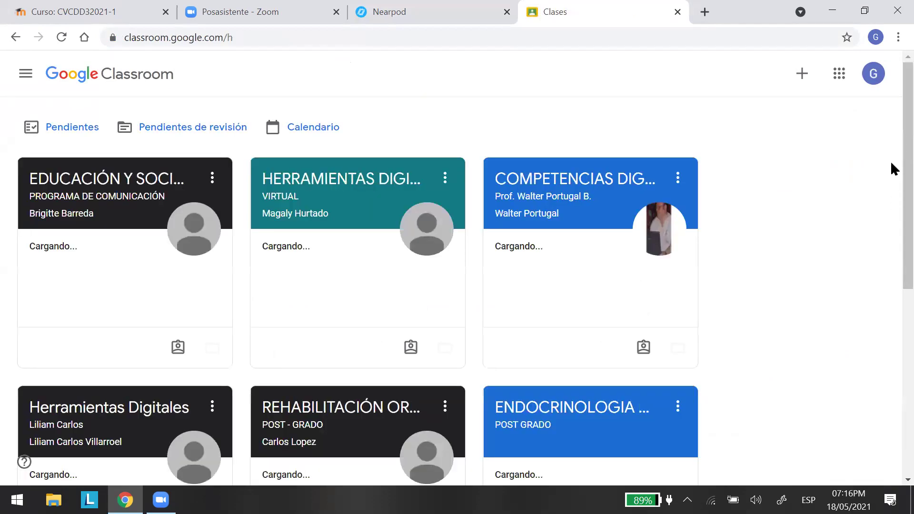
{"action": "scroll", "coordinate": [892, 185], "scroll_direction": "down", "scroll_amount": 2}
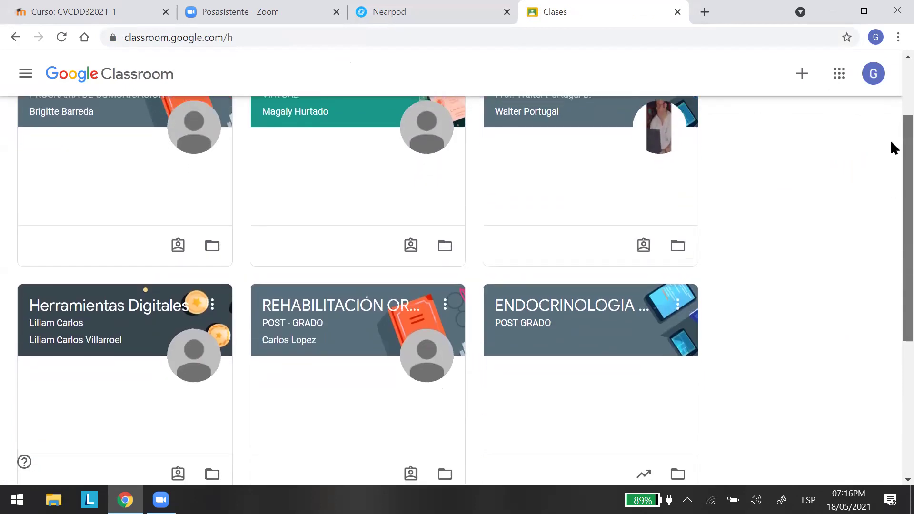
{"action": "scroll", "coordinate": [890, 130], "scroll_direction": "up", "scroll_amount": 2}
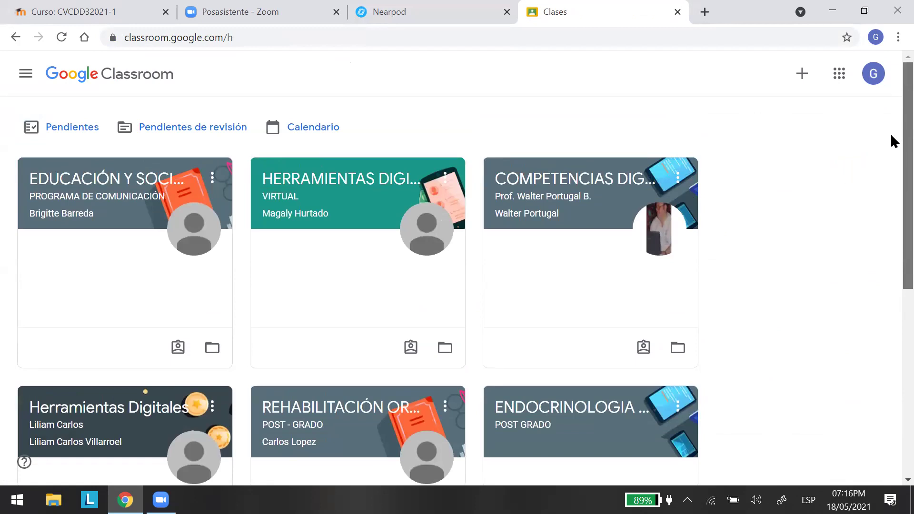
{"action": "scroll", "coordinate": [891, 222], "scroll_direction": "down", "scroll_amount": 4}
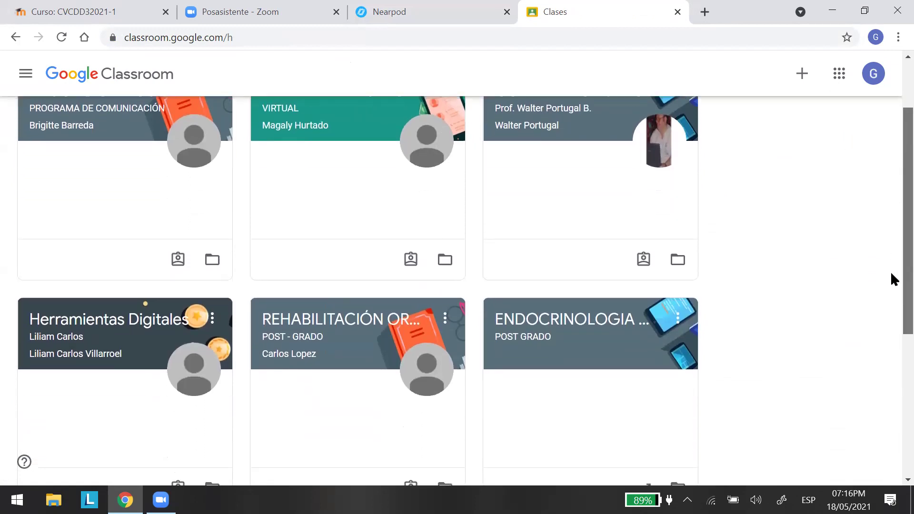
{"action": "scroll", "coordinate": [96, 392], "scroll_direction": "down", "scroll_amount": 2}
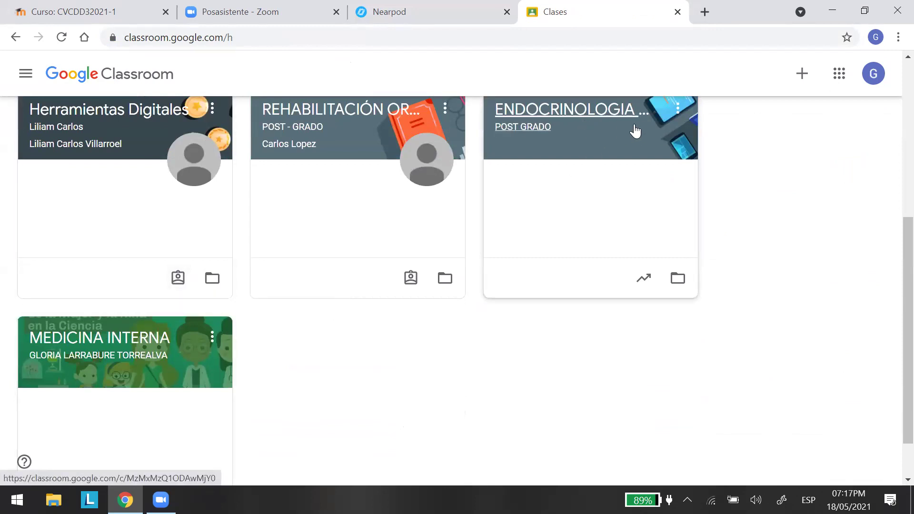
Open the MEDICINA INTERNA class, dismiss the '¡Nuevo!' tip, and go to Trabajo en clase.
{"action": "left_click", "coordinate": [129, 360]}
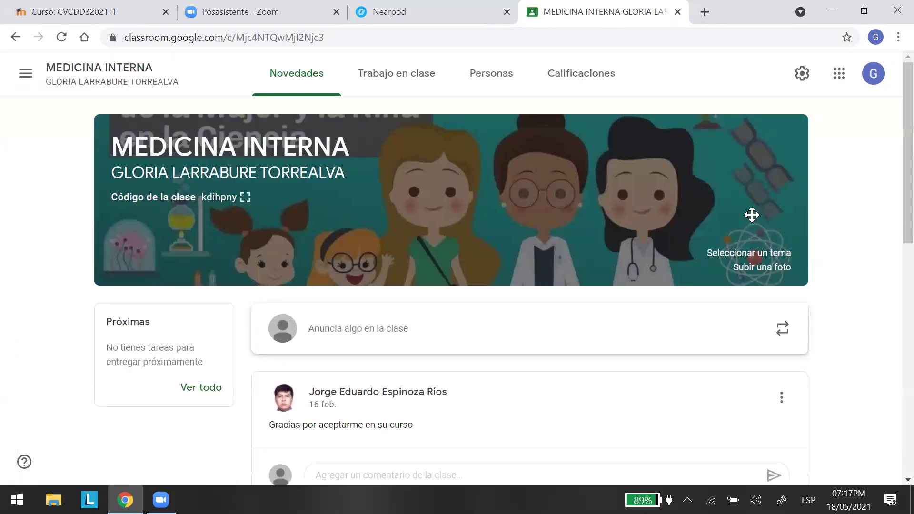
{"action": "scroll", "coordinate": [755, 204], "scroll_direction": "down", "scroll_amount": 2}
{"action": "scroll", "coordinate": [738, 220], "scroll_direction": "down", "scroll_amount": 4}
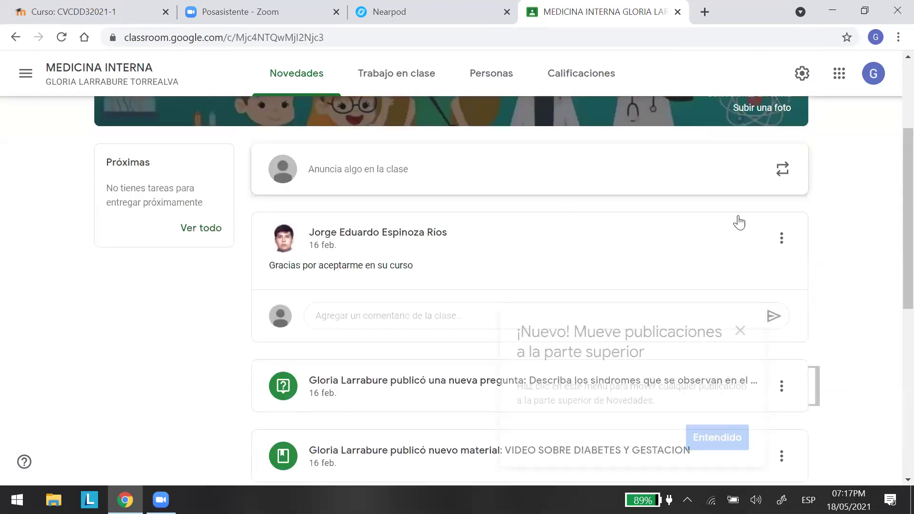
{"action": "left_click", "coordinate": [739, 214]}
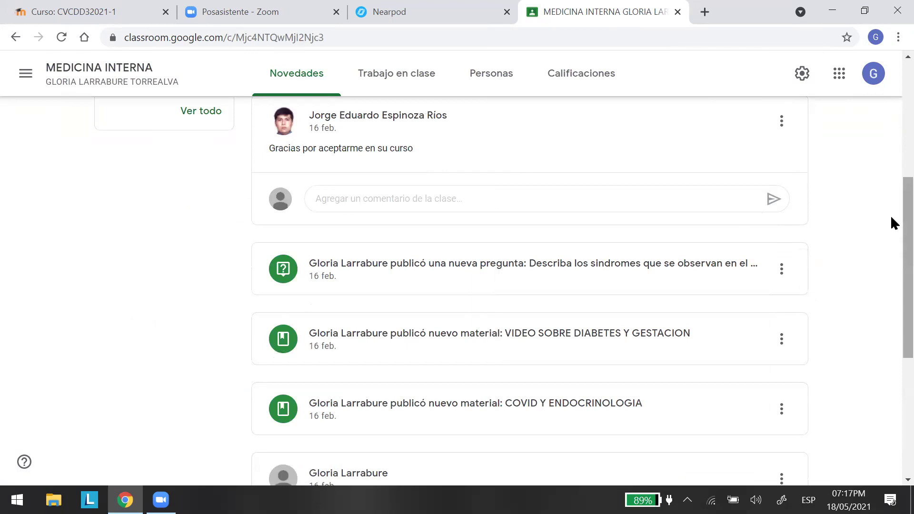
{"action": "scroll", "coordinate": [890, 229], "scroll_direction": "up", "scroll_amount": 3}
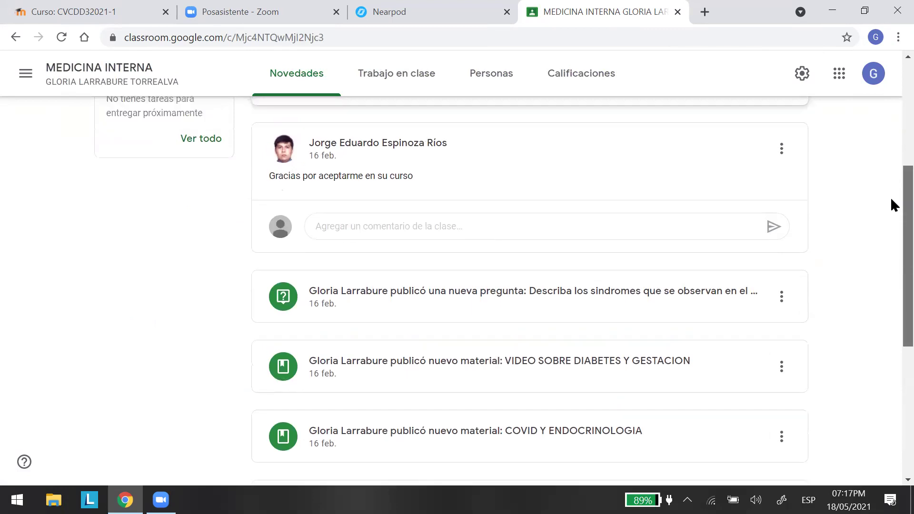
{"action": "scroll", "coordinate": [890, 121], "scroll_direction": "up", "scroll_amount": 3}
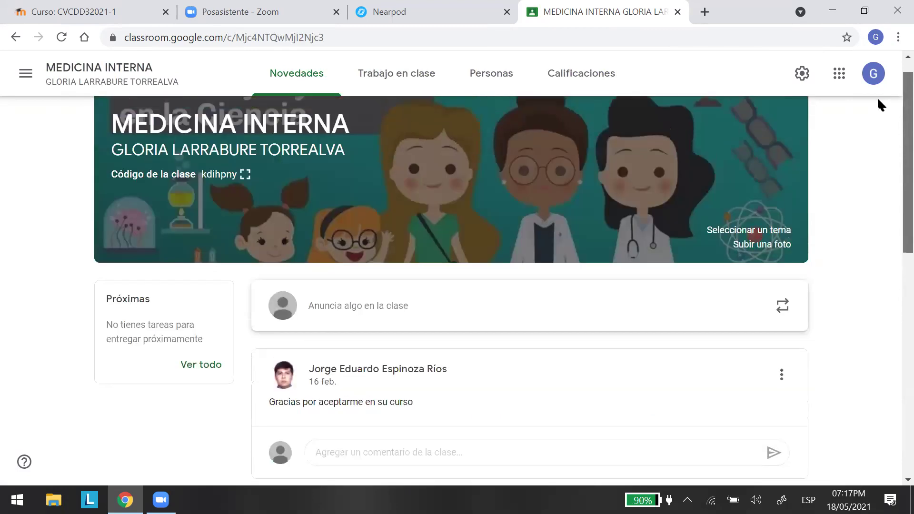
{"action": "left_click", "coordinate": [399, 76]}
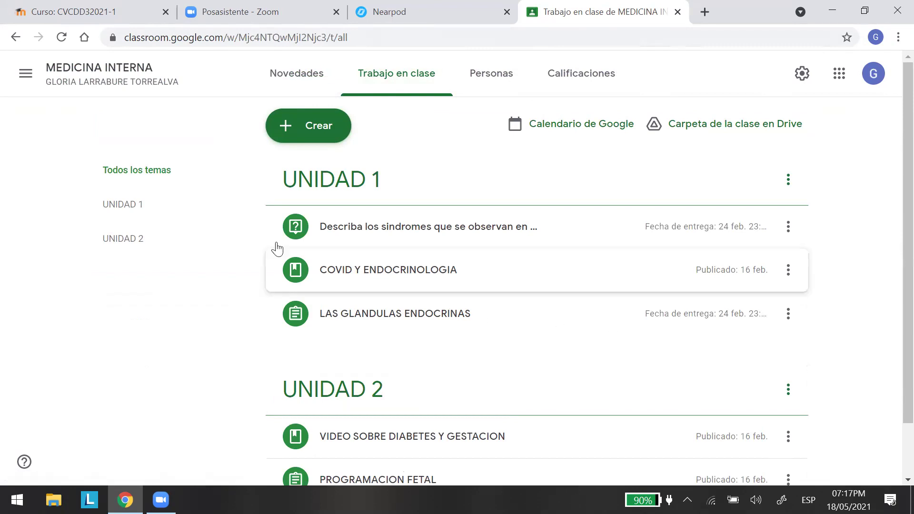
Filter classwork by UNIDAD 2, then UNIDAD 1, then all topics, and open the Crear menu.
{"action": "left_click", "coordinate": [119, 238]}
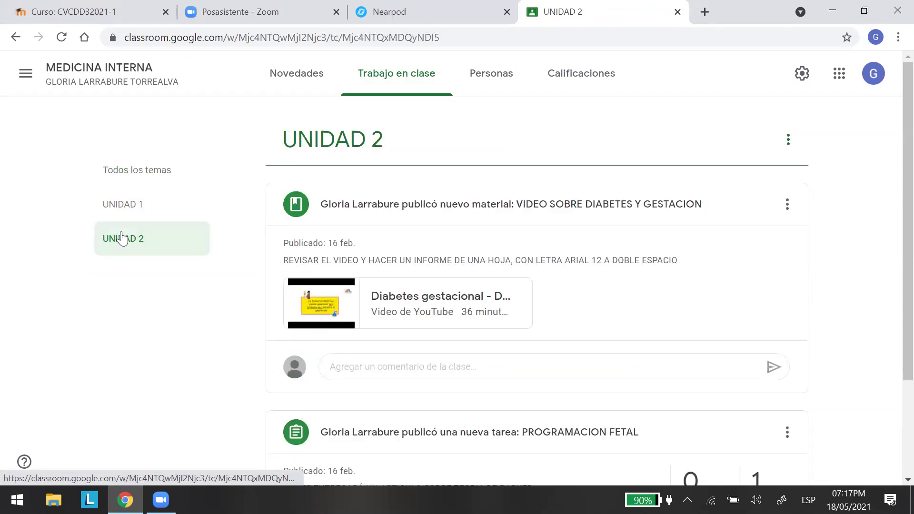
{"action": "left_click", "coordinate": [125, 205]}
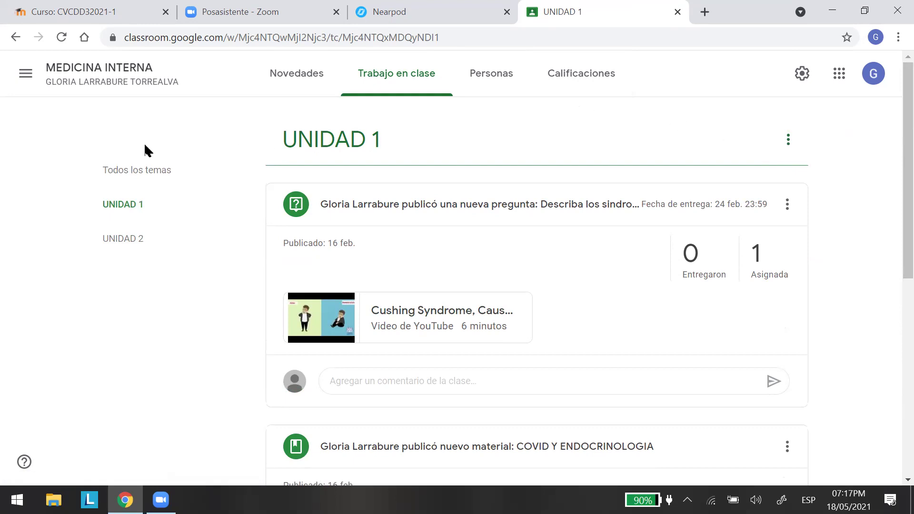
{"action": "left_click", "coordinate": [124, 172]}
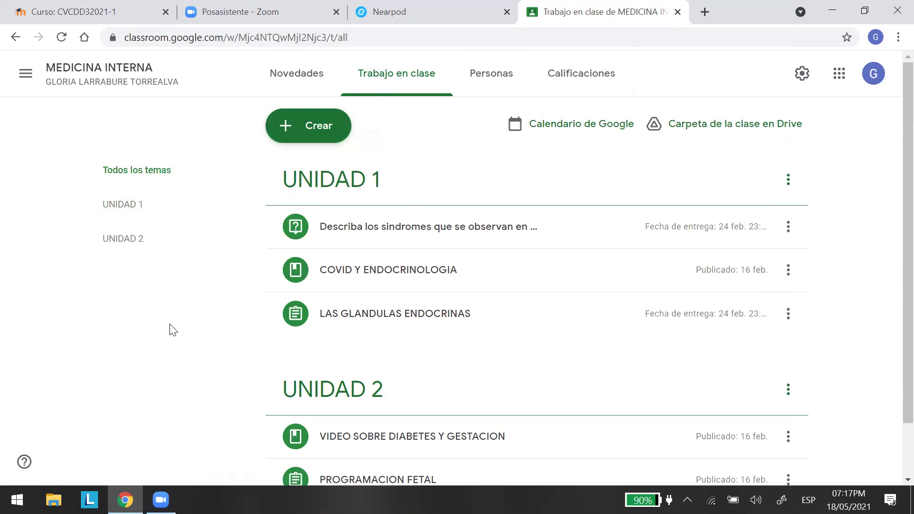
{"action": "left_click", "coordinate": [306, 127]}
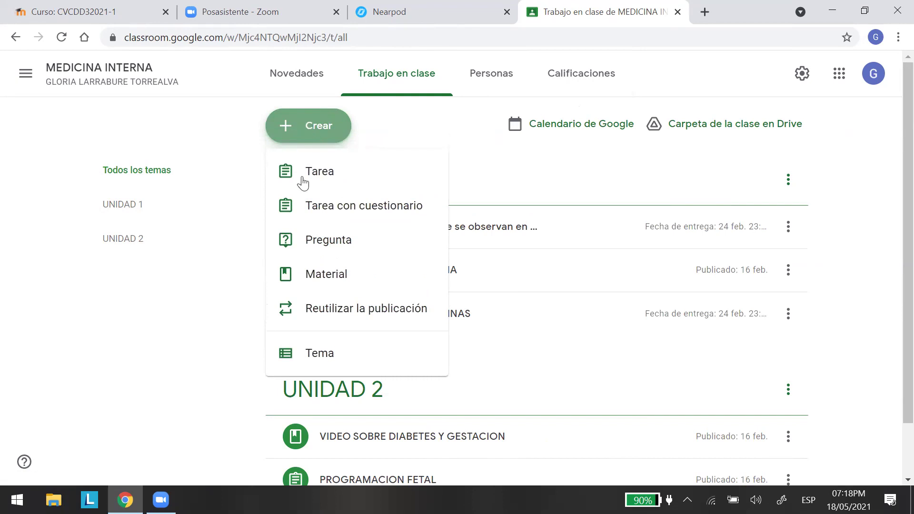
Create a Material titled 'LECCION 1 NEARPOD' described as 'APRENDER UN NUEVO METODO INTERACTIVO DE ENSEÑANZA'.
{"action": "left_click", "coordinate": [324, 276]}
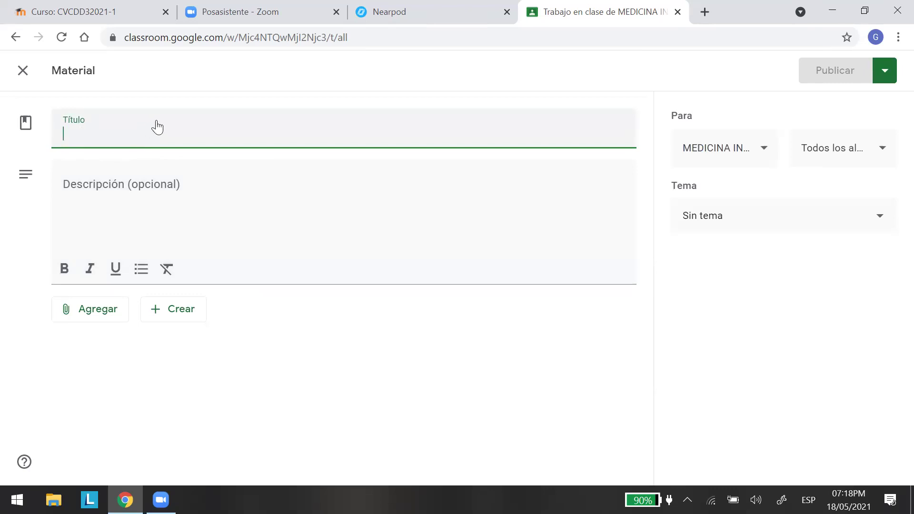
{"action": "type", "text": "LECCION 1"}
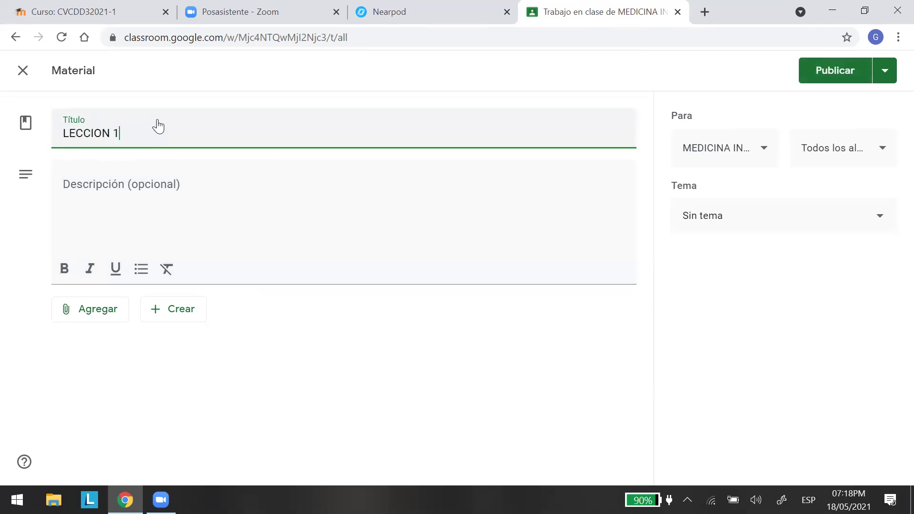
{"action": "type", "text": " NEARPOD"}
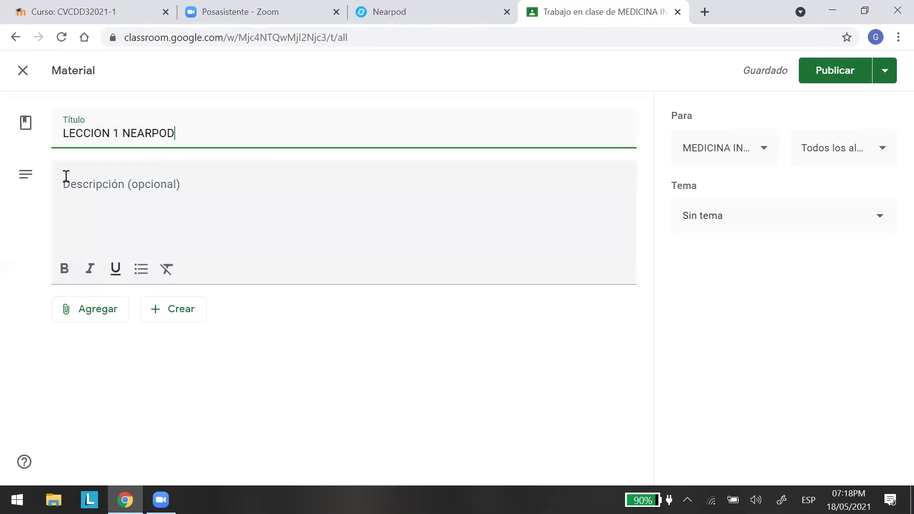
{"action": "left_click", "coordinate": [139, 193]}
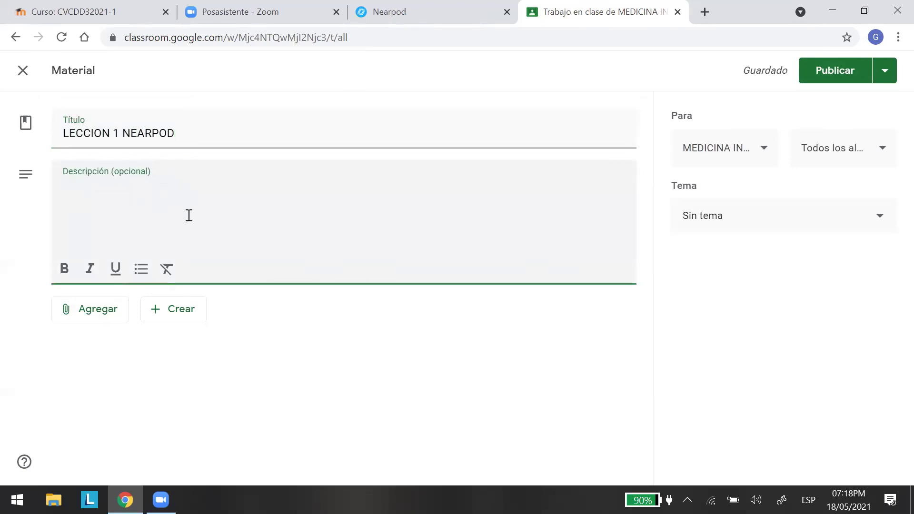
{"action": "type", "text": "APREND"}
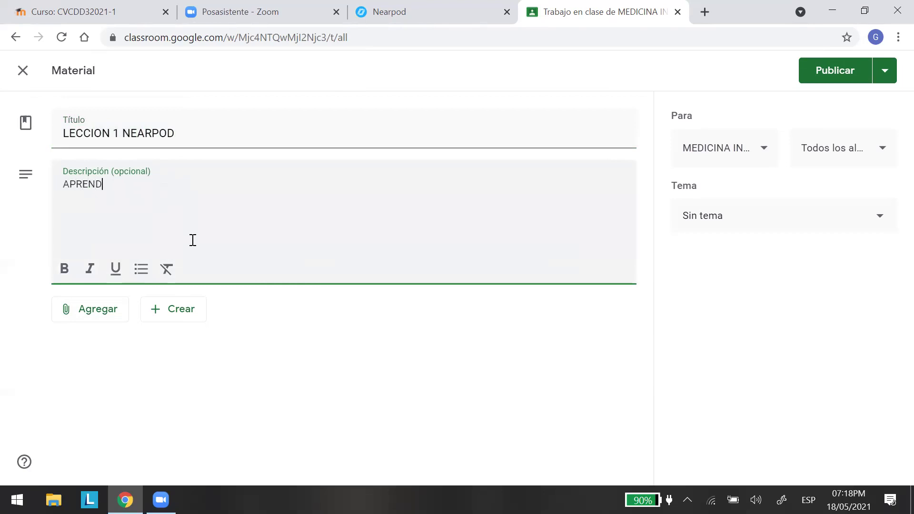
{"action": "type", "text": "ER UN NUEVO METODO"}
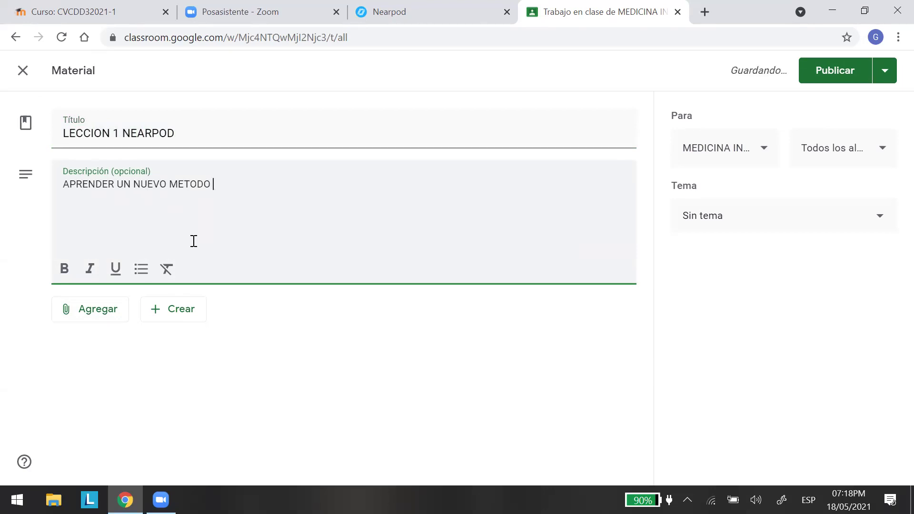
{"action": "type", "text": "DE C"}
{"action": "key", "text": "BackSpace"}
{"action": "key", "text": "BackSpace"}
{"action": "key", "text": "BackSpace"}
{"action": "key", "text": "BackSpace"}
{"action": "type", "text": "INTERACTIVO"}
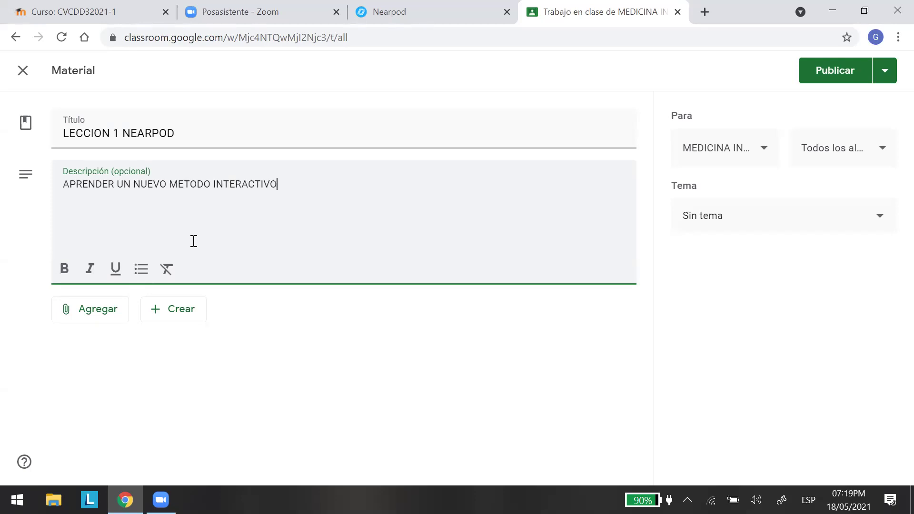
{"action": "type", "text": " DE ENSEÑANZA"}
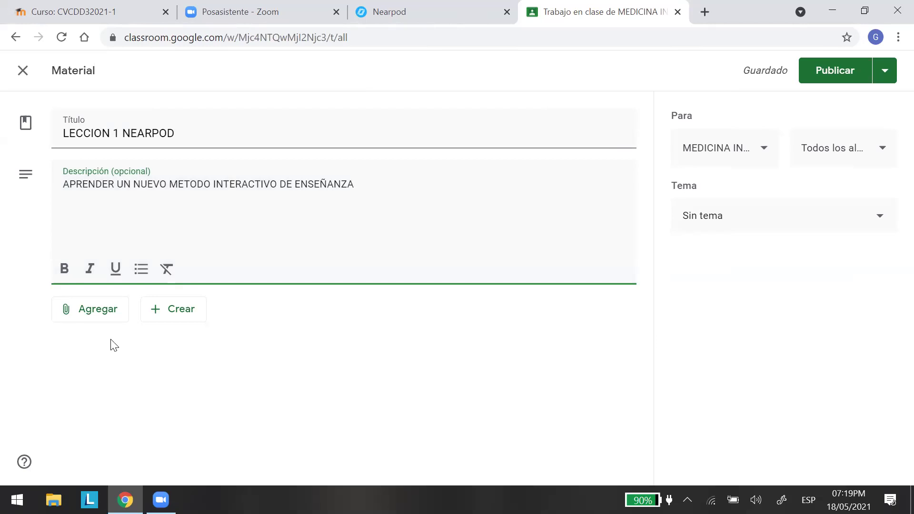
Copy the Nearpod lesson's Solo Previsualización share link and return to the Classroom tab.
{"action": "left_click", "coordinate": [421, 8]}
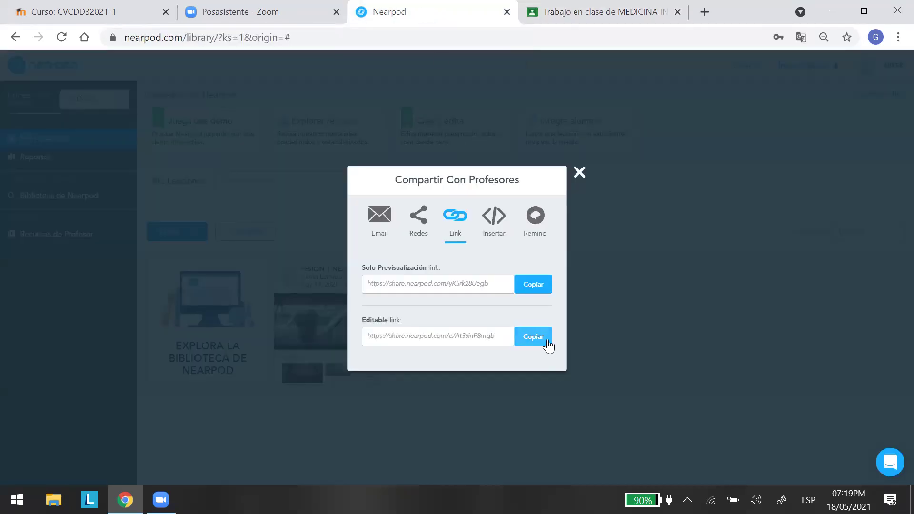
{"action": "left_click", "coordinate": [530, 286]}
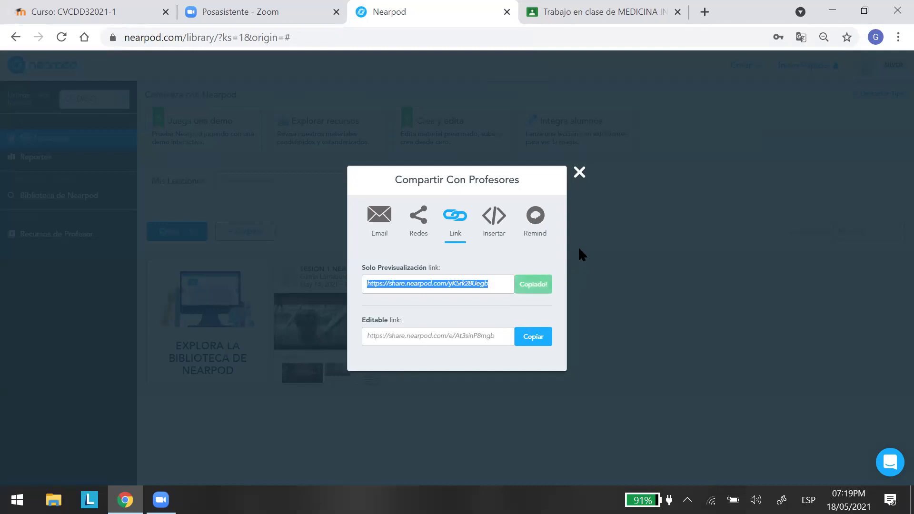
{"action": "left_click", "coordinate": [621, 11]}
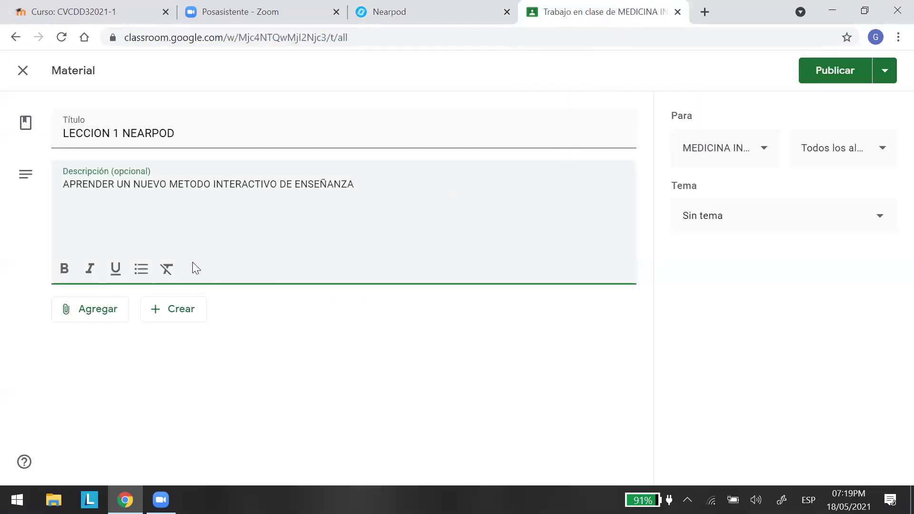
Attach the pasted Nearpod link as a web link and set the material's topic to UNIDAD 1.
{"action": "left_click", "coordinate": [93, 312]}
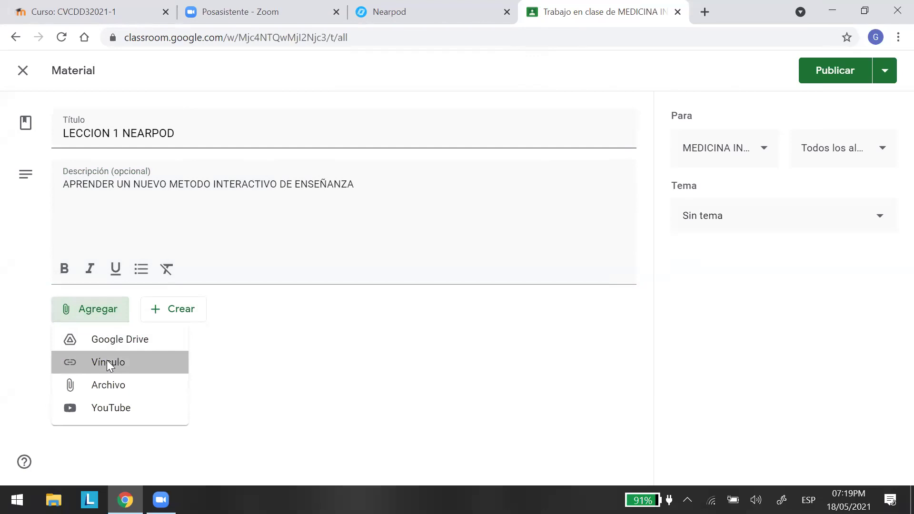
{"action": "left_click", "coordinate": [107, 361]}
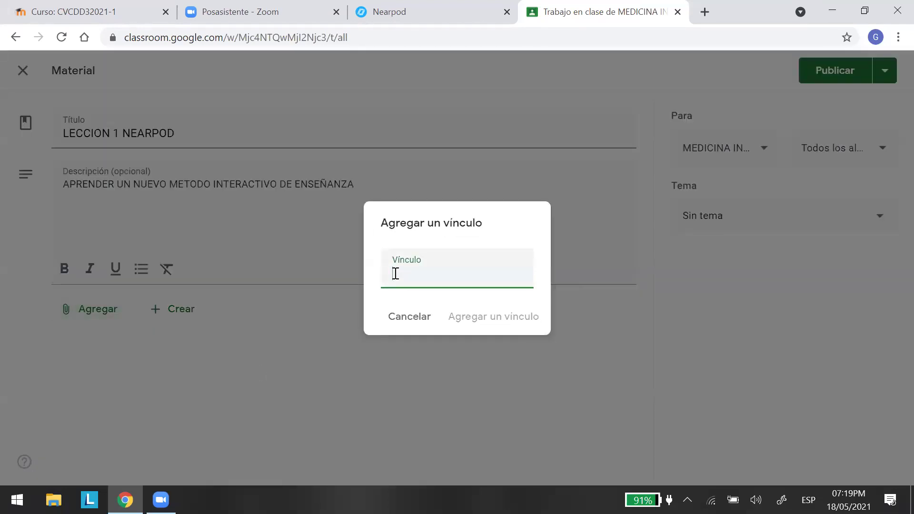
{"action": "right_click", "coordinate": [395, 274]}
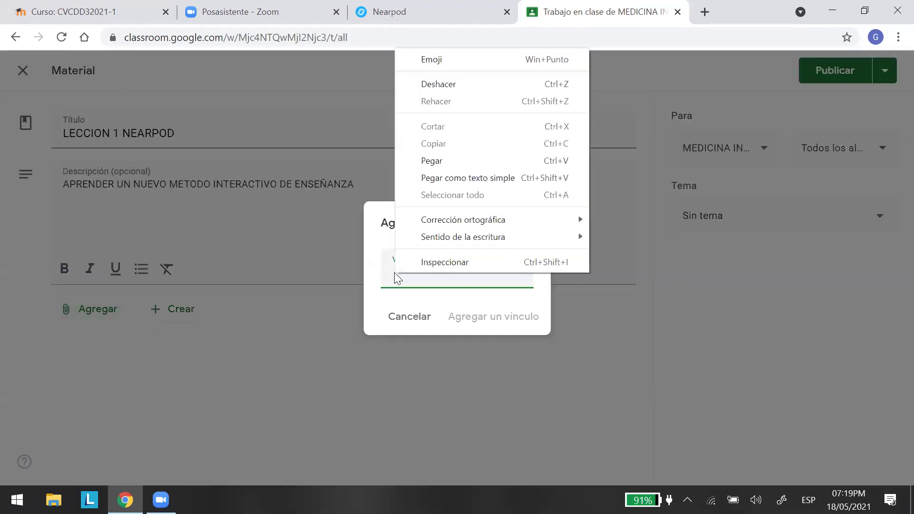
{"action": "left_click", "coordinate": [430, 161]}
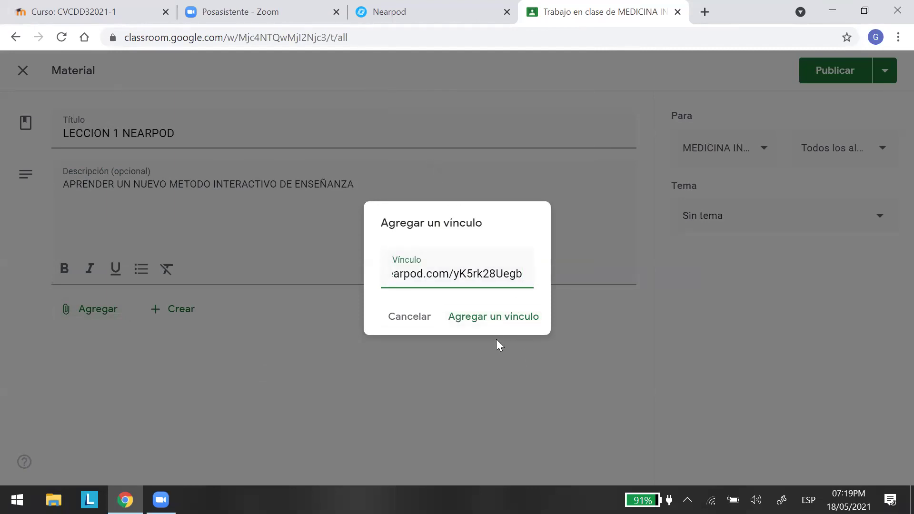
{"action": "left_click", "coordinate": [495, 315]}
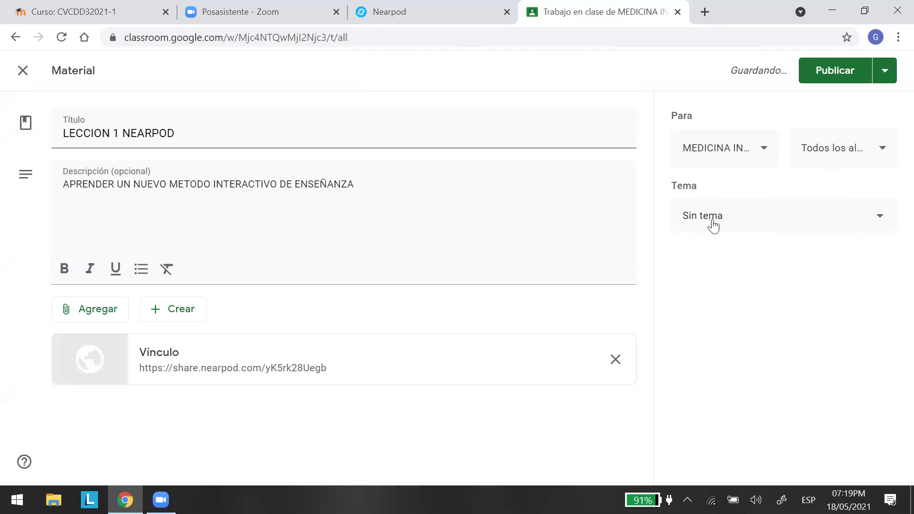
{"action": "left_click", "coordinate": [880, 219]}
{"action": "left_click", "coordinate": [702, 299]}
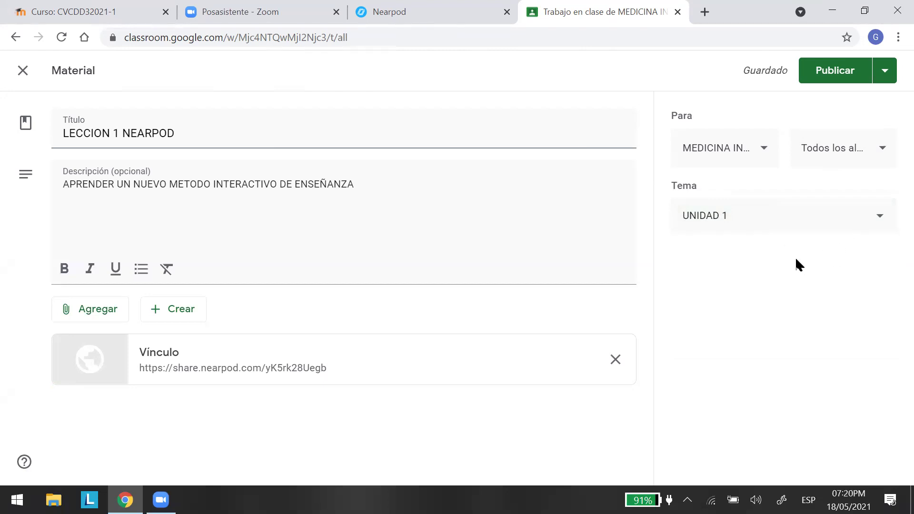
Publish the LECCION 1 NEARPOD post, expand it, and open its SESION 1 NEARPOD lesson link.
{"action": "left_click", "coordinate": [828, 70]}
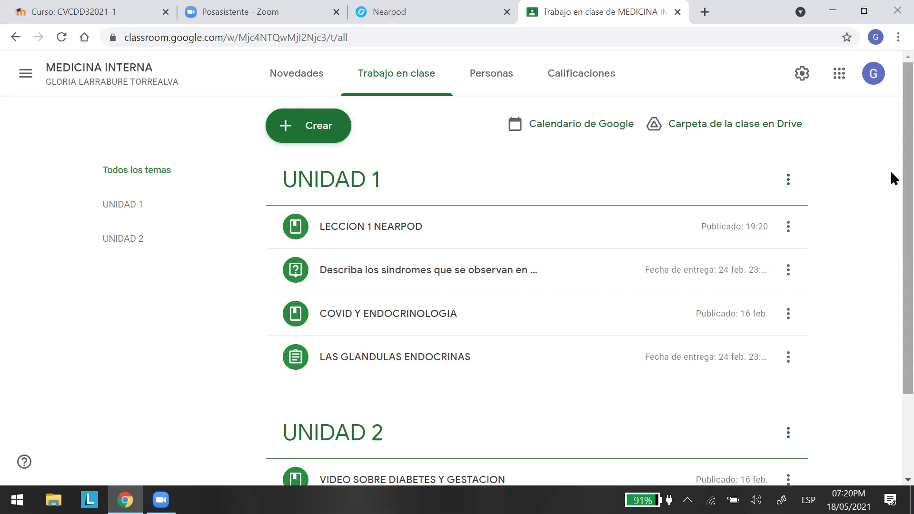
{"action": "left_click", "coordinate": [358, 231]}
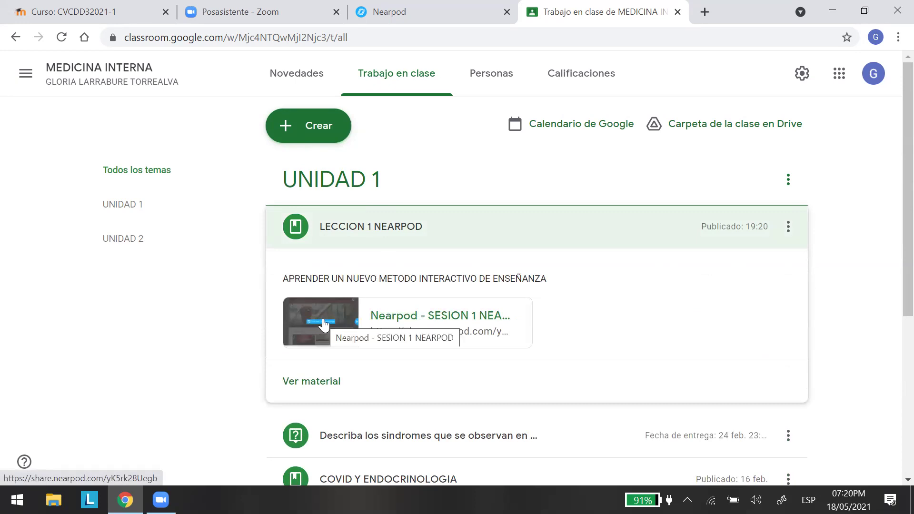
{"action": "left_click", "coordinate": [323, 325]}
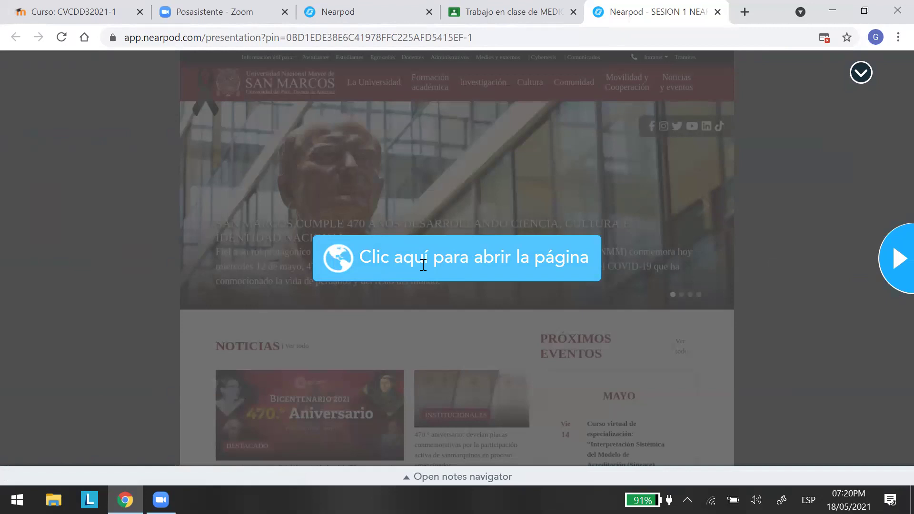
Open the embedded university page, advance to the 360° plaza panorama, look around, then close the lesson.
{"action": "left_click", "coordinate": [458, 261]}
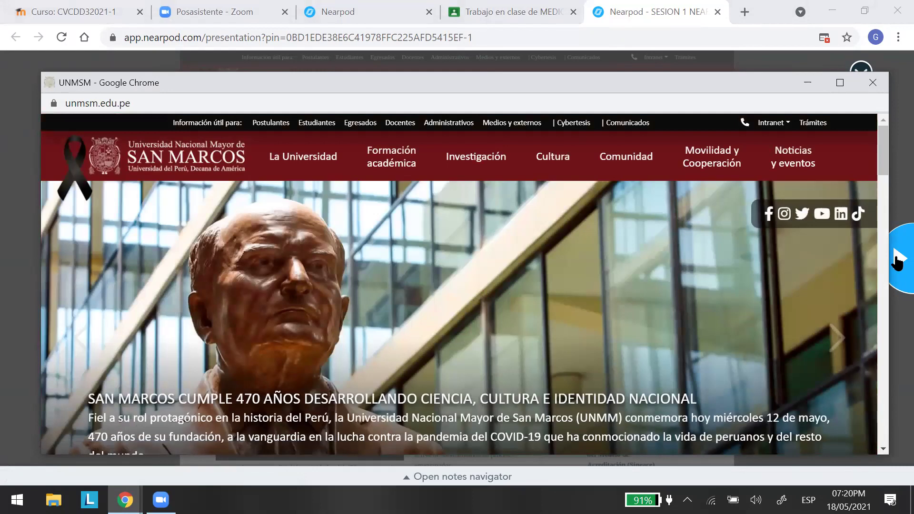
{"action": "left_click", "coordinate": [897, 262]}
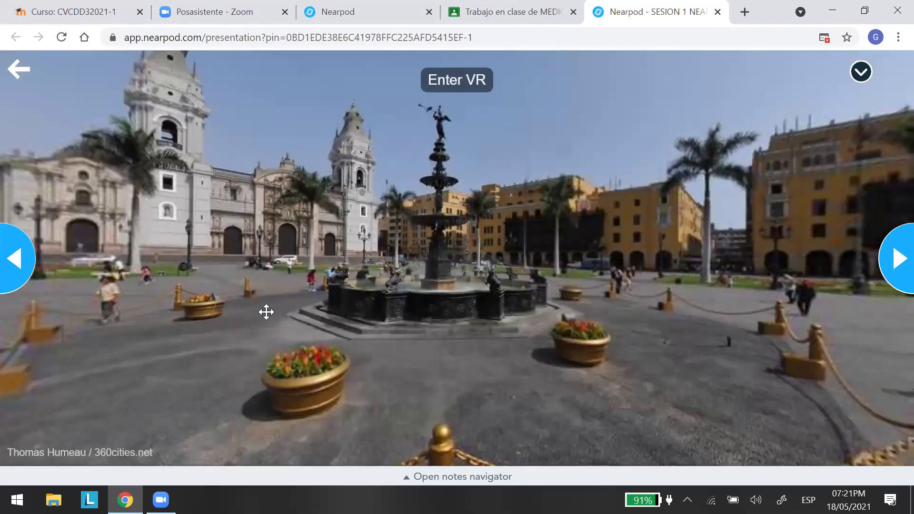
{"action": "left_click_drag", "start_coordinate": [265, 313], "coordinate": [243, 316]}
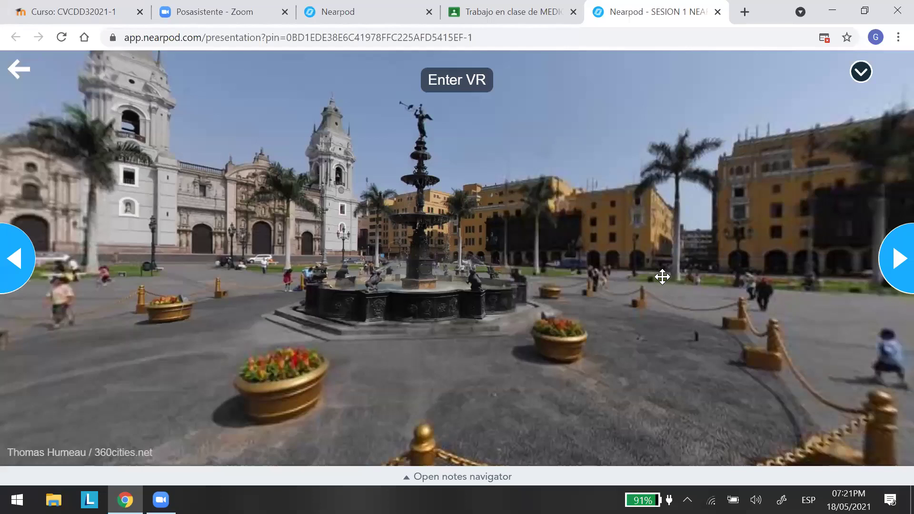
{"action": "left_click_drag", "start_coordinate": [662, 276], "coordinate": [600, 113]}
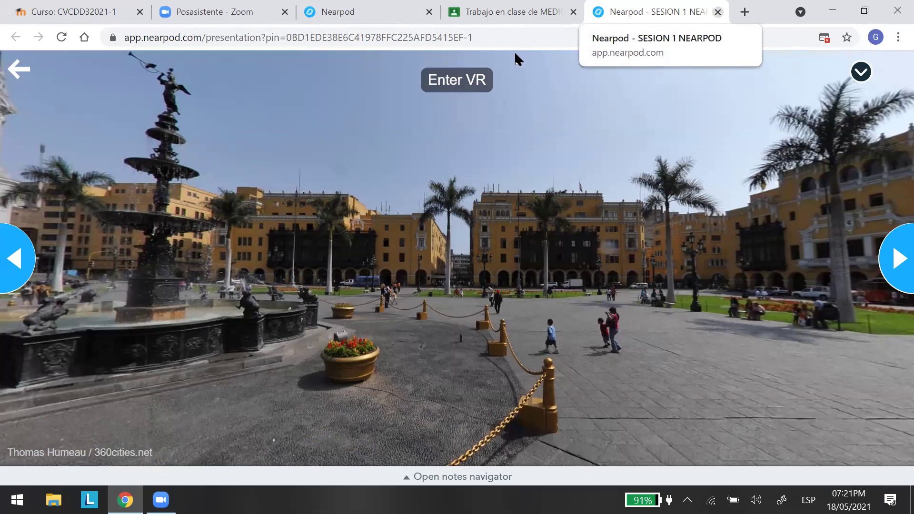
{"action": "key", "text": "ctrl+w"}
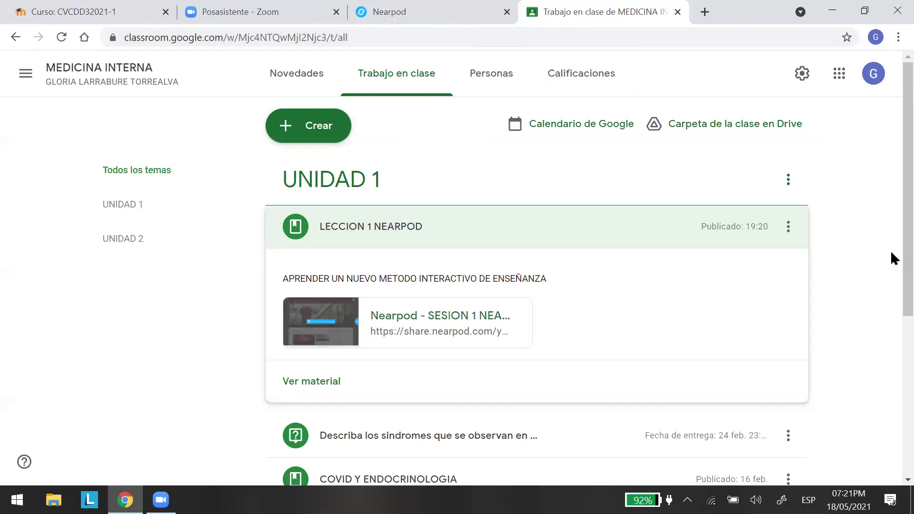
Scroll the Trabajo en clase page, then switch to the MEDICINA INTERNA Personas list.
{"action": "scroll", "coordinate": [890, 219], "scroll_direction": "down", "scroll_amount": 1}
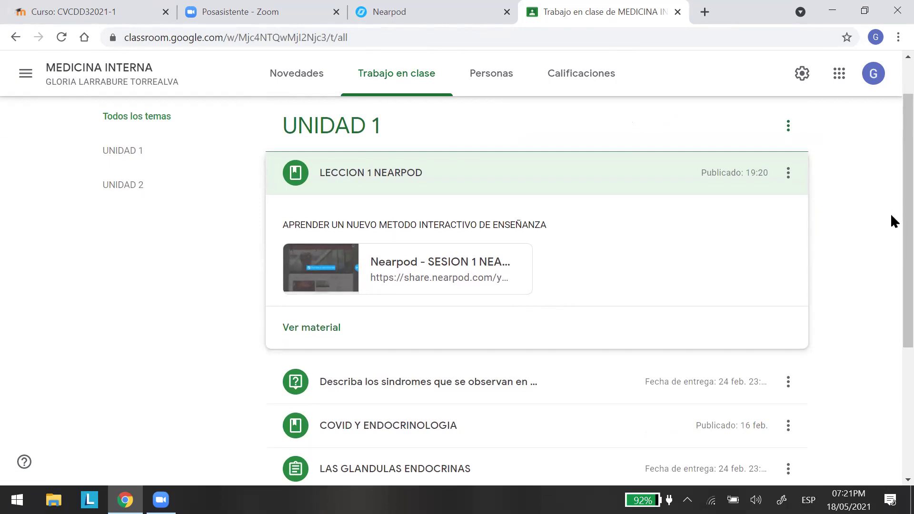
{"action": "scroll", "coordinate": [890, 213], "scroll_direction": "up", "scroll_amount": 1}
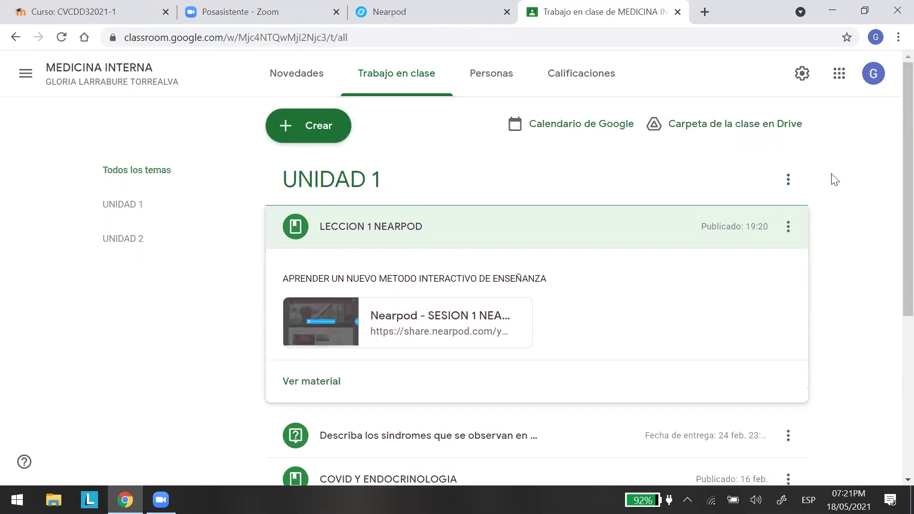
{"action": "left_click", "coordinate": [490, 76]}
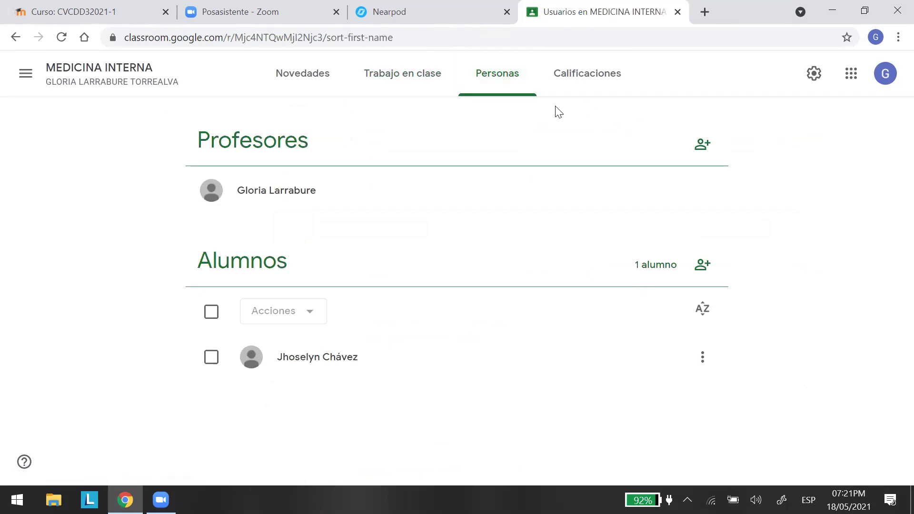
Invite a student under Alumnos by entering their e-mail address and sending the invitation.
{"action": "left_click", "coordinate": [700, 266]}
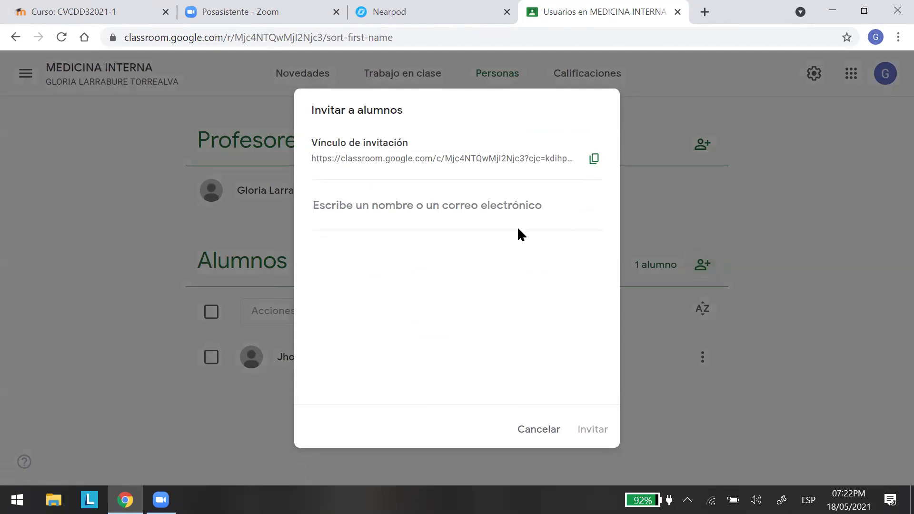
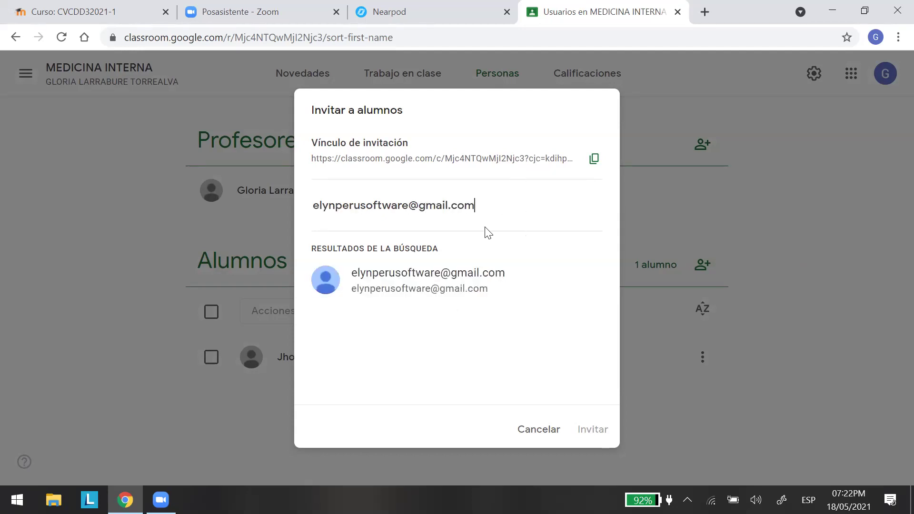
{"action": "left_click", "coordinate": [435, 275]}
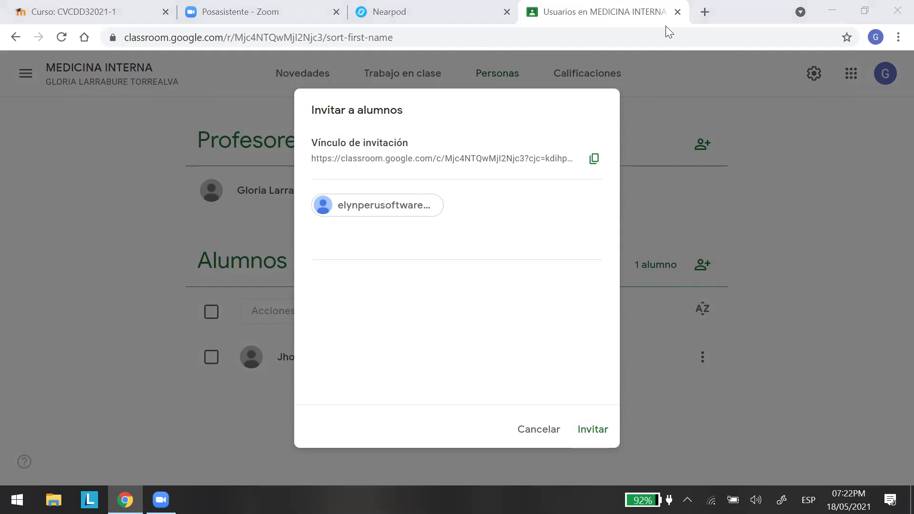
{"action": "left_click", "coordinate": [600, 434]}
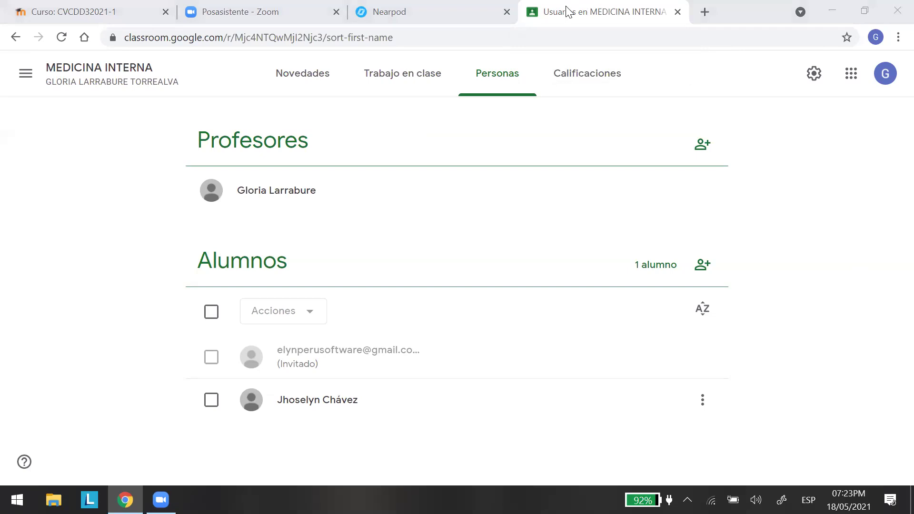
Browse the Google apps list and launch Google Meet.
{"action": "left_click", "coordinate": [851, 73]}
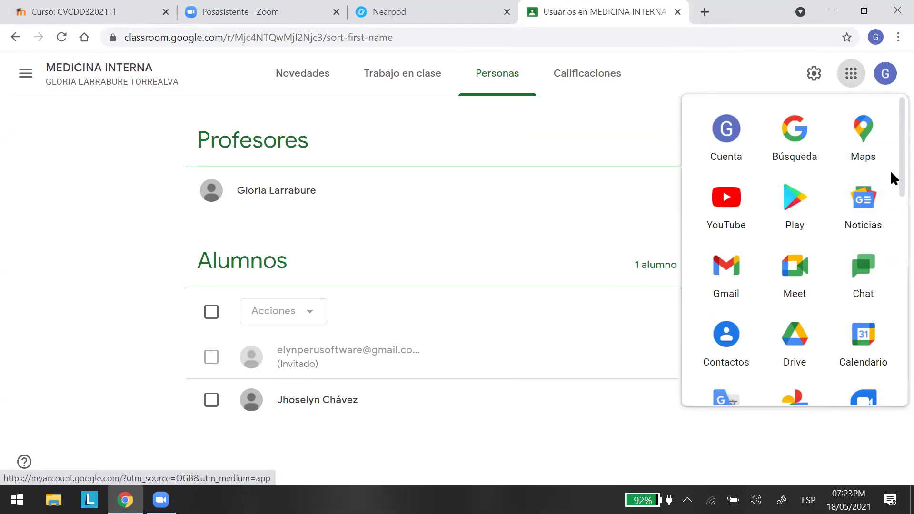
{"action": "scroll", "coordinate": [893, 238], "scroll_direction": "down", "scroll_amount": 3}
{"action": "scroll", "coordinate": [890, 257], "scroll_direction": "down", "scroll_amount": 3}
{"action": "scroll", "coordinate": [890, 240], "scroll_direction": "up", "scroll_amount": 2}
{"action": "scroll", "coordinate": [890, 232], "scroll_direction": "up", "scroll_amount": 2}
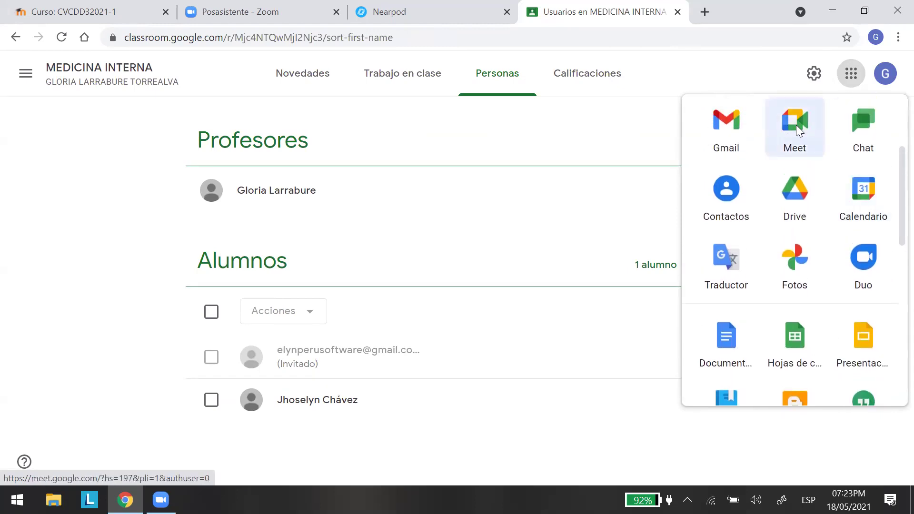
{"action": "left_click", "coordinate": [797, 131]}
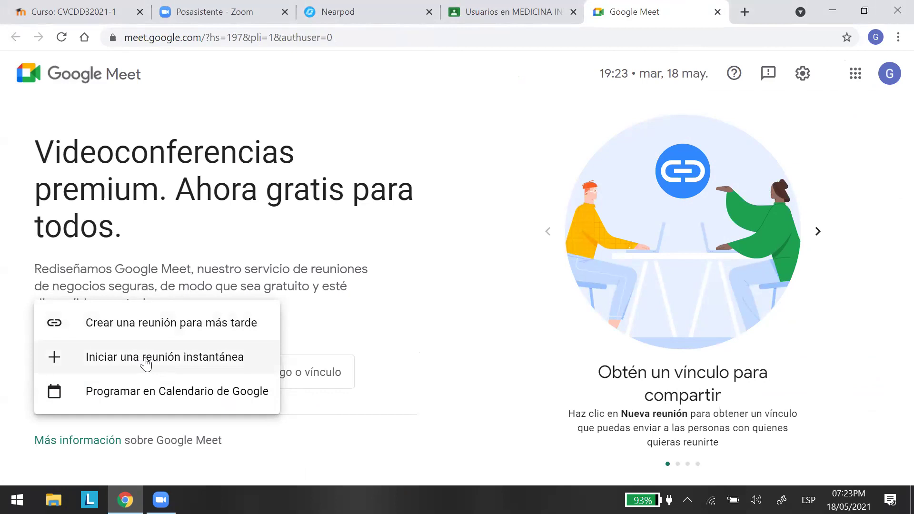
Start an instant meeting with camera off and microphone muted, briefly checking the More options menu.
{"action": "left_click", "coordinate": [144, 356]}
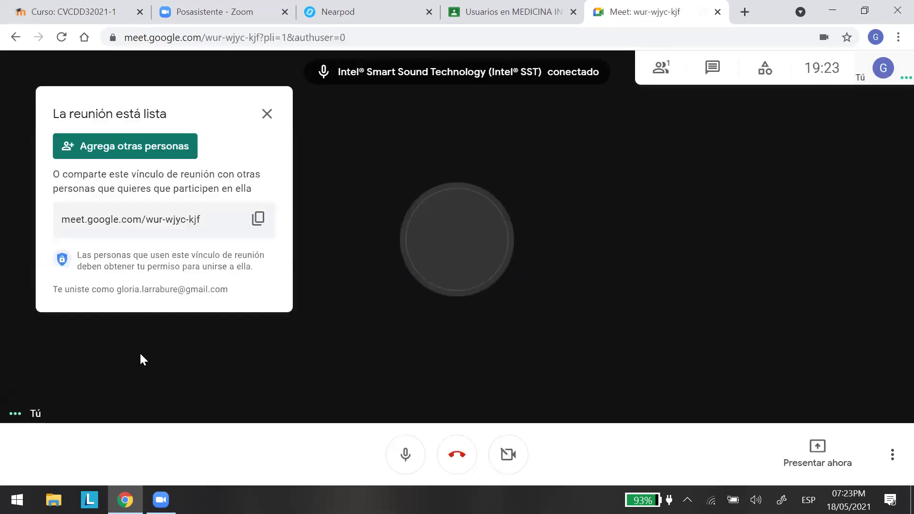
{"action": "left_click", "coordinate": [507, 456]}
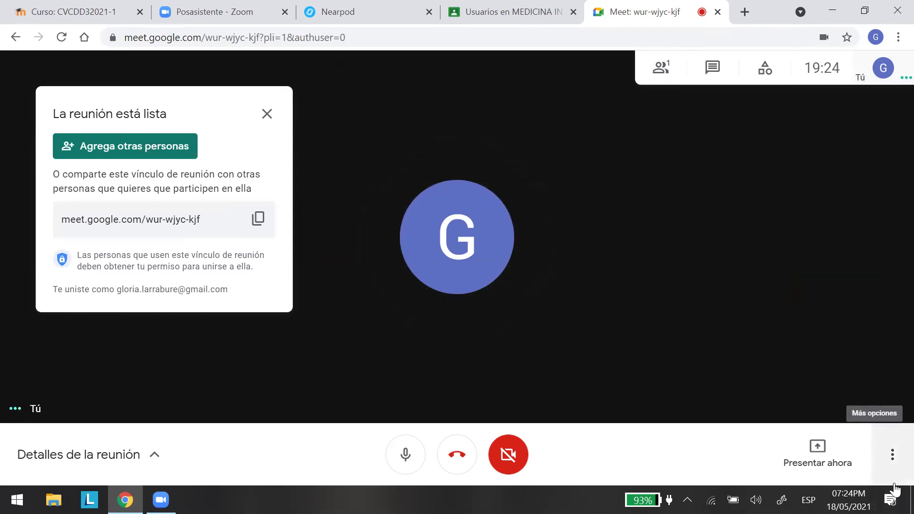
{"action": "left_click", "coordinate": [399, 458]}
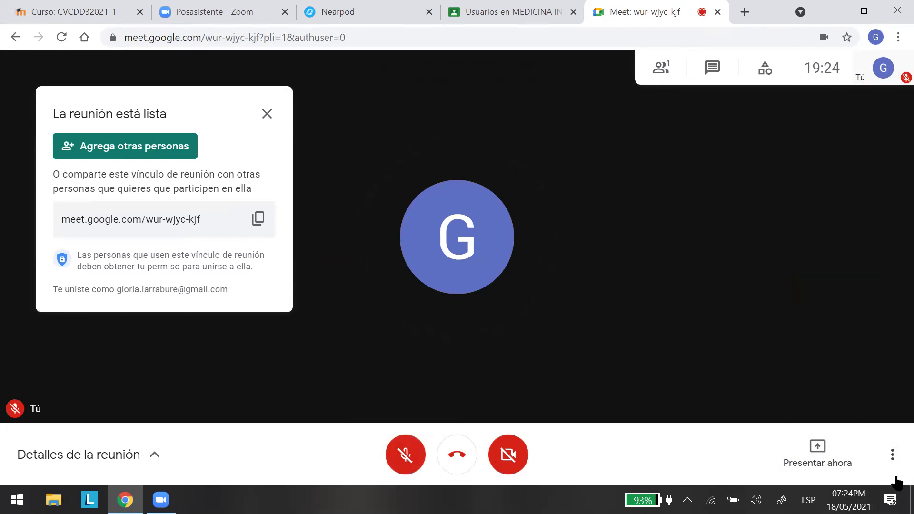
{"action": "left_click", "coordinate": [892, 456]}
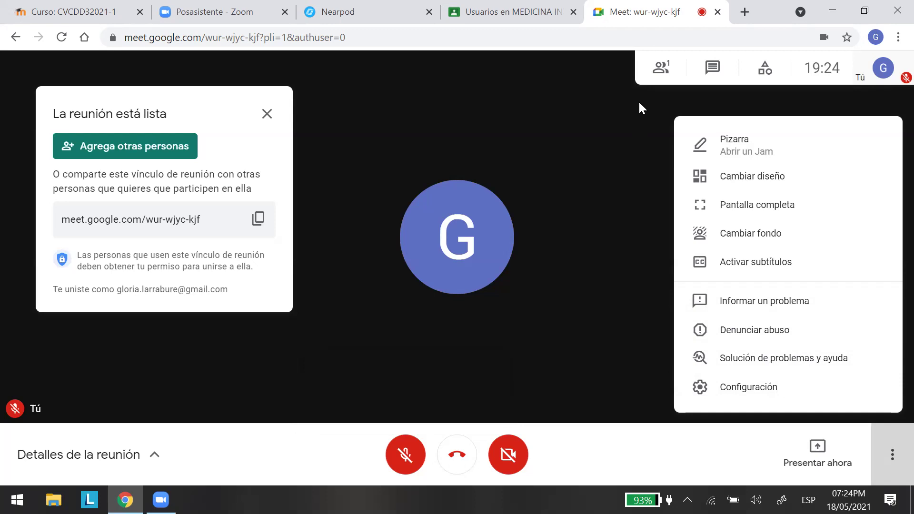
{"action": "left_click", "coordinate": [641, 104]}
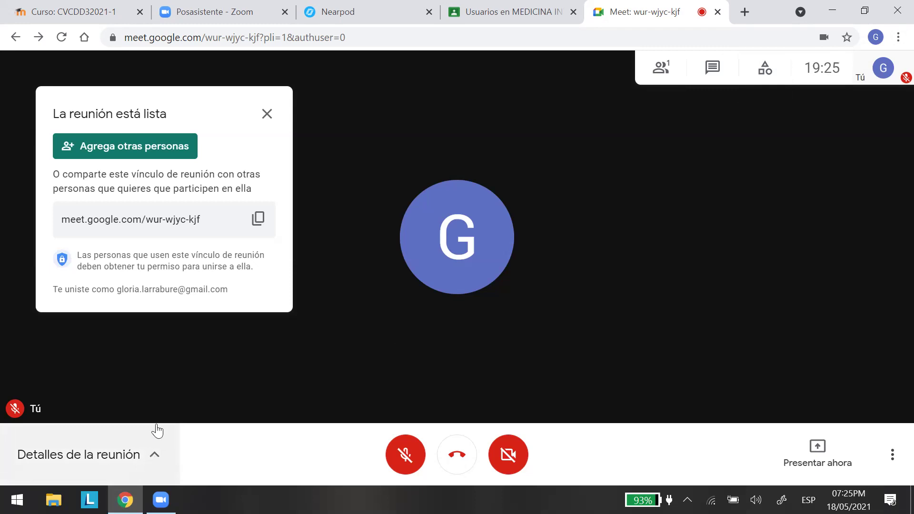
Invite the student to the call by e-mail, correcting a typo in their address.
{"action": "left_click", "coordinate": [133, 142]}
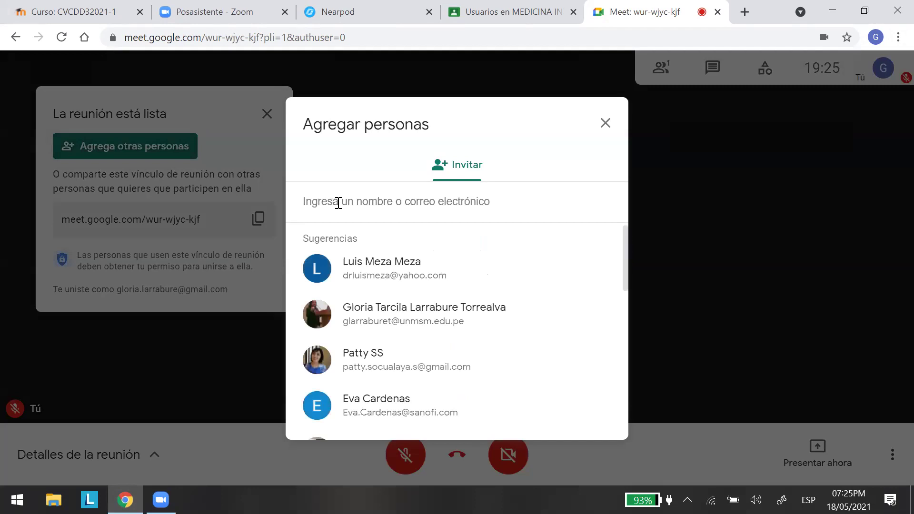
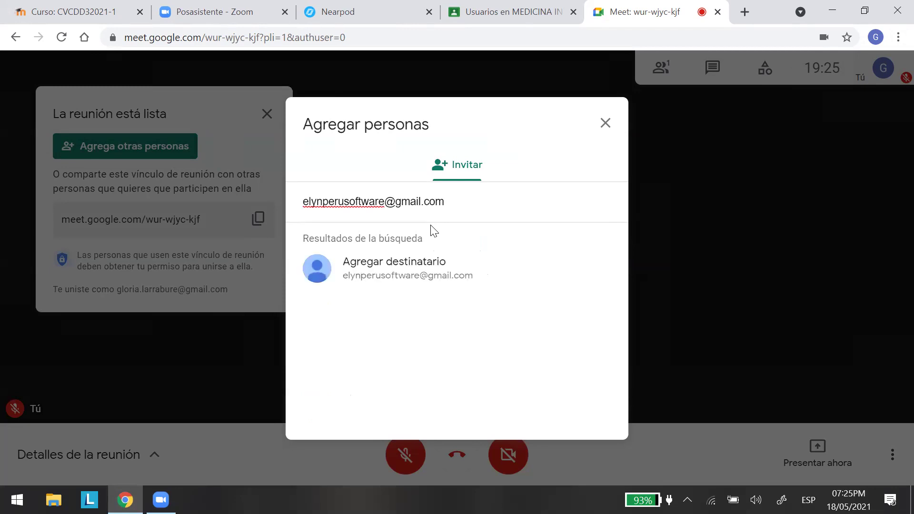
{"action": "left_click", "coordinate": [465, 175]}
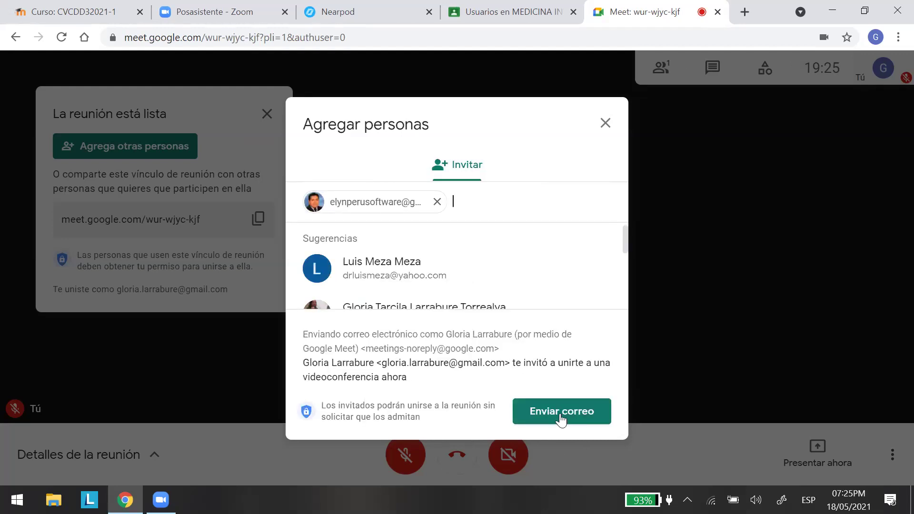
{"action": "left_click", "coordinate": [559, 414]}
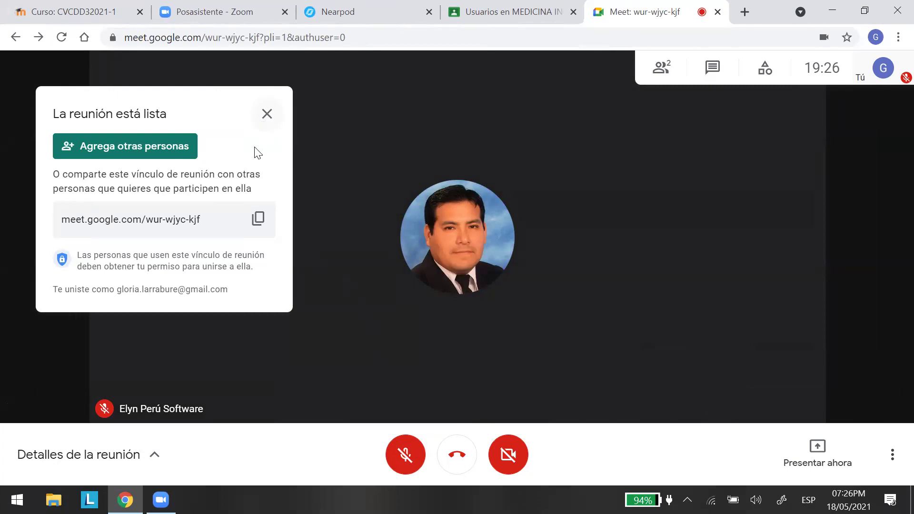
Unmute and re-mute the microphone, then show the panel listing both call participants.
{"action": "left_click", "coordinate": [405, 455]}
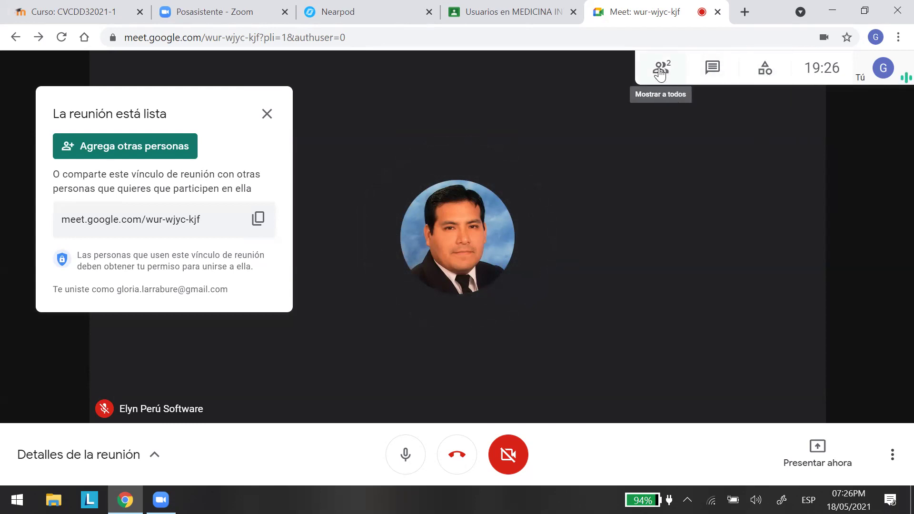
{"action": "mouse_move", "coordinate": [859, 77]}
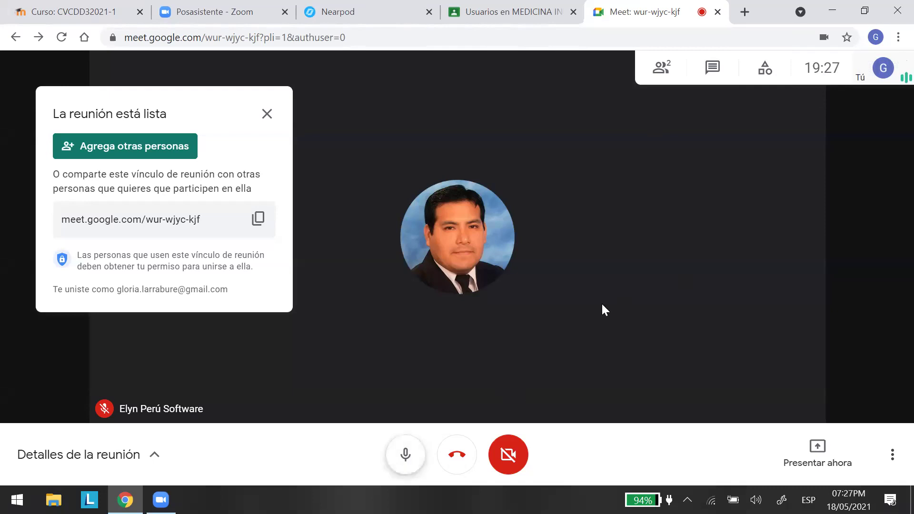
{"action": "left_click", "coordinate": [405, 456]}
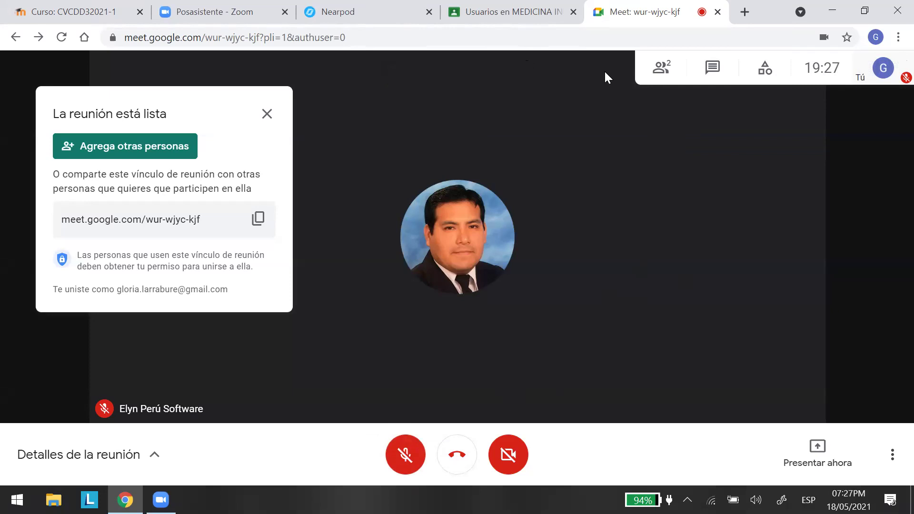
{"action": "left_click", "coordinate": [660, 72]}
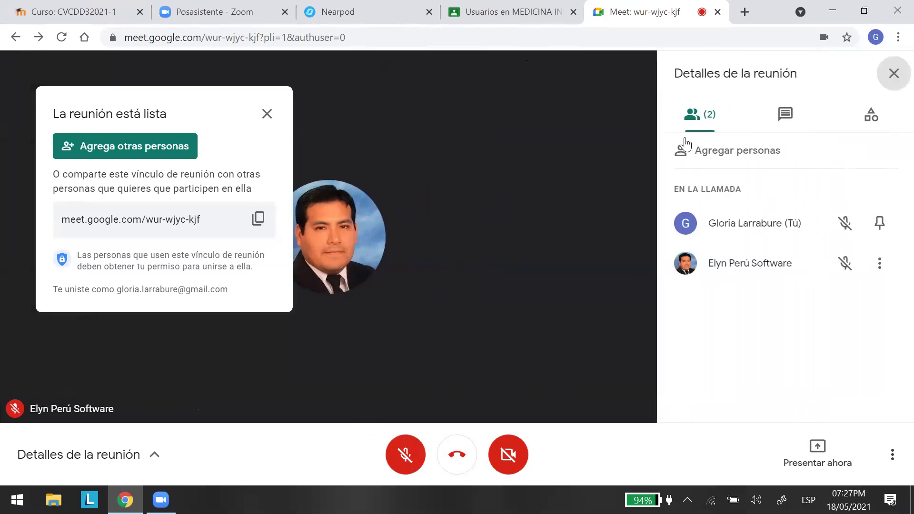
Dismiss the Agregar personas dialog and meeting-ready card, then close the Meet call tab.
{"action": "left_click", "coordinate": [725, 150]}
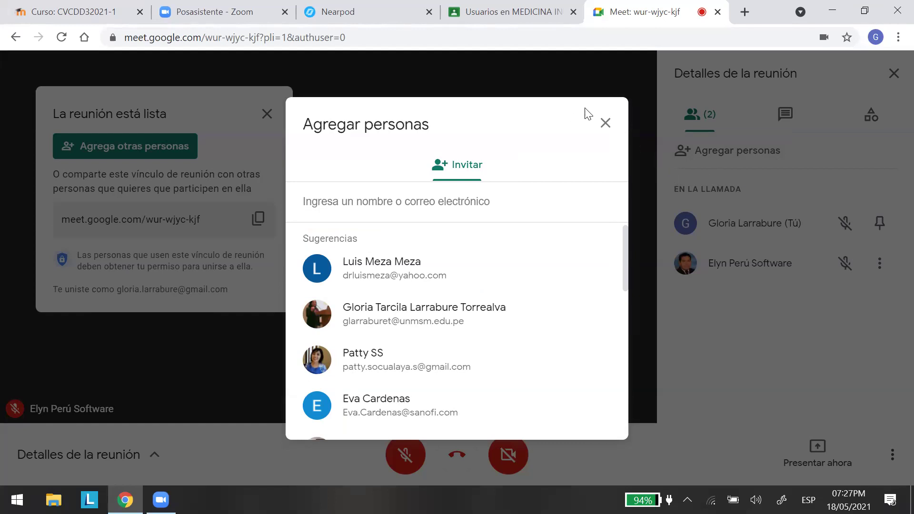
{"action": "left_click", "coordinate": [603, 125]}
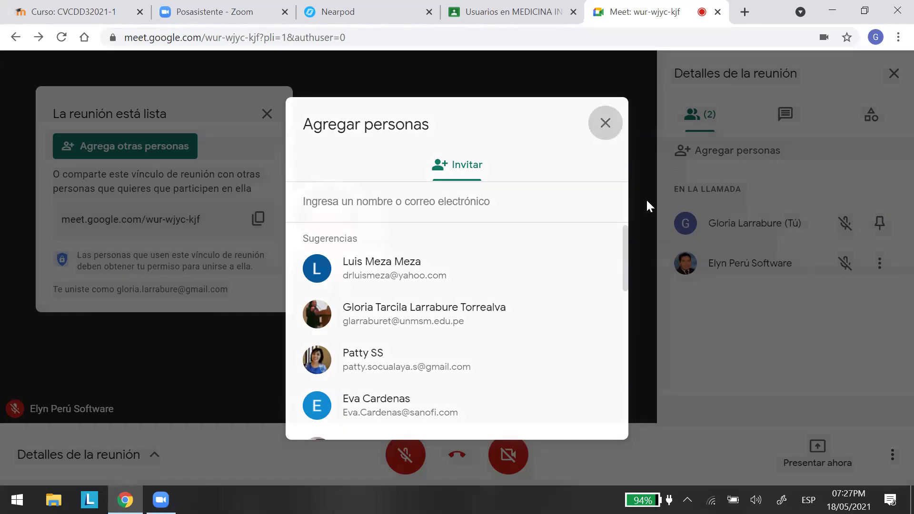
{"action": "left_click", "coordinate": [704, 305]}
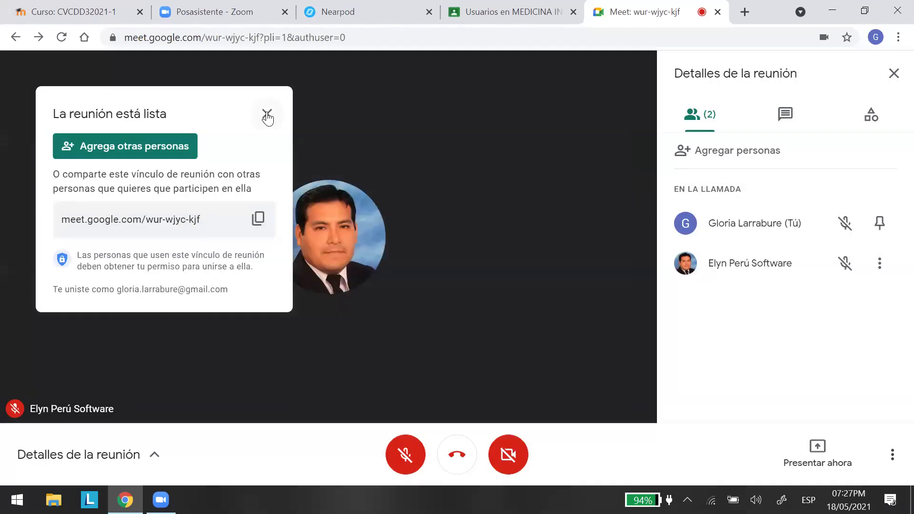
{"action": "left_click", "coordinate": [267, 114]}
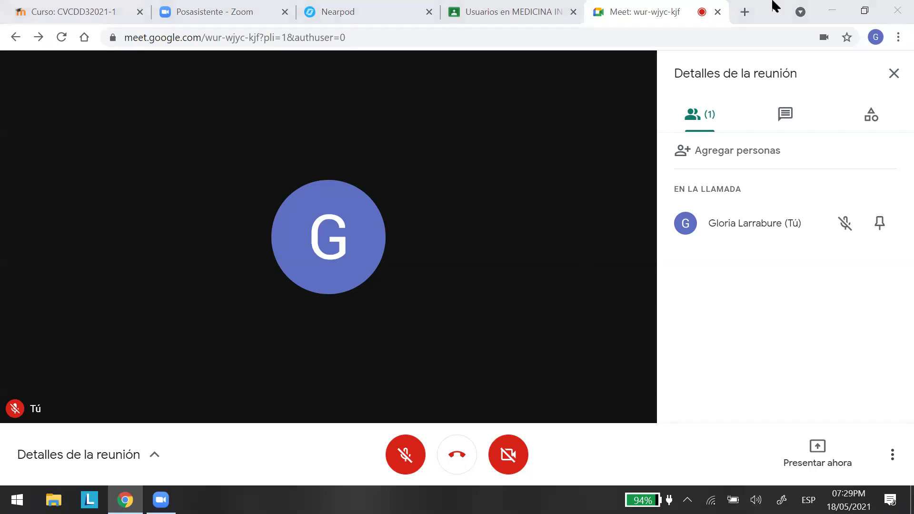
{"action": "left_click", "coordinate": [717, 12]}
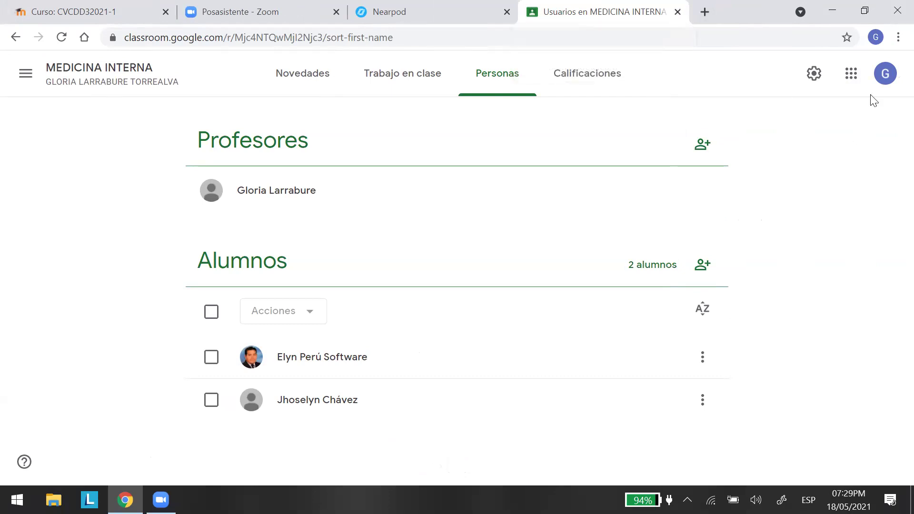
Close the Classroom and Nearpod browser tabs.
{"action": "left_click", "coordinate": [678, 12]}
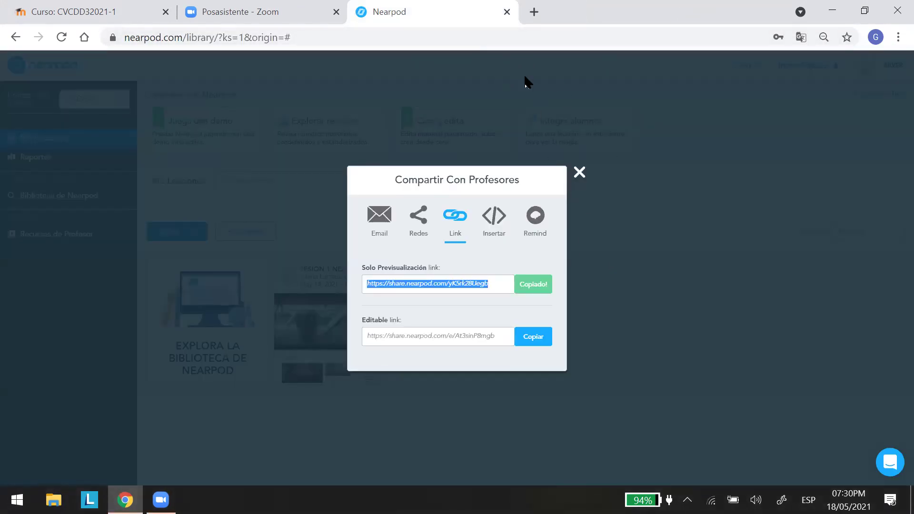
{"action": "left_click", "coordinate": [508, 12]}
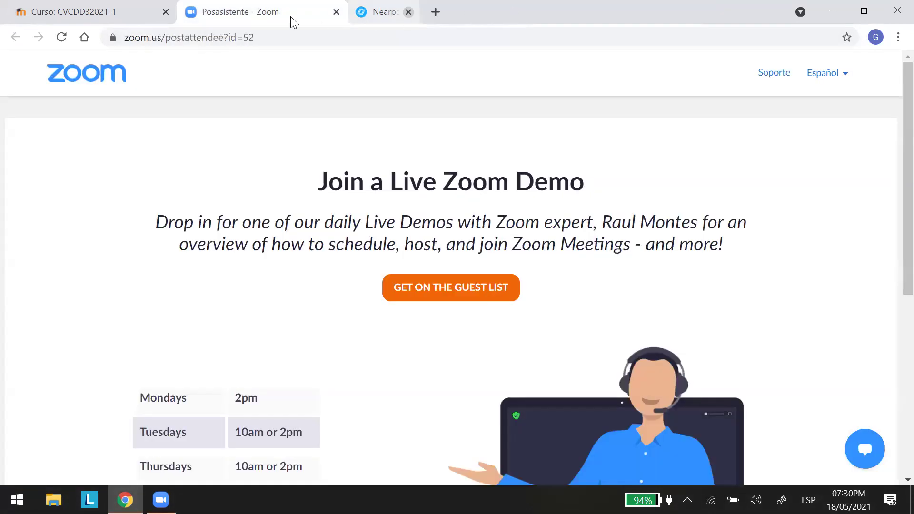
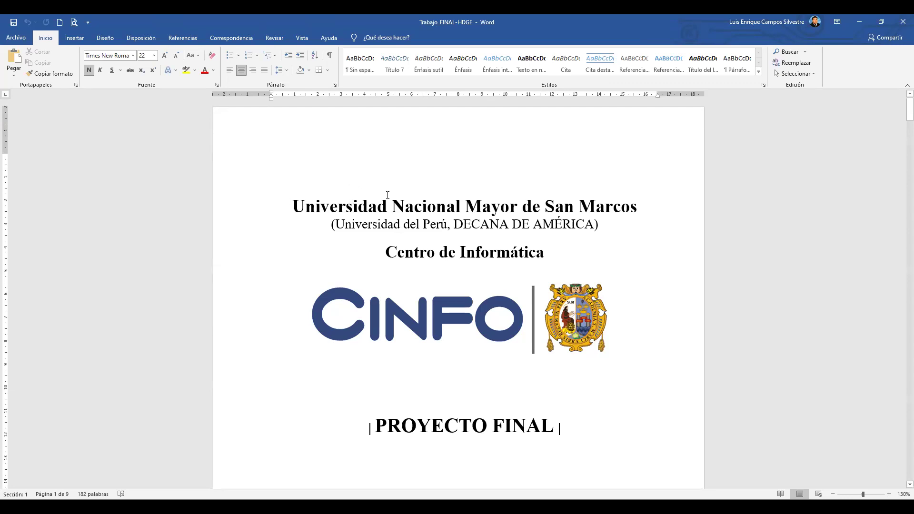
Scroll from the cover page down to the GOOGLE CLASSROOM section on page 2.
{"action": "scroll", "coordinate": [338, 192], "scroll_direction": "down", "scroll_amount": 3}
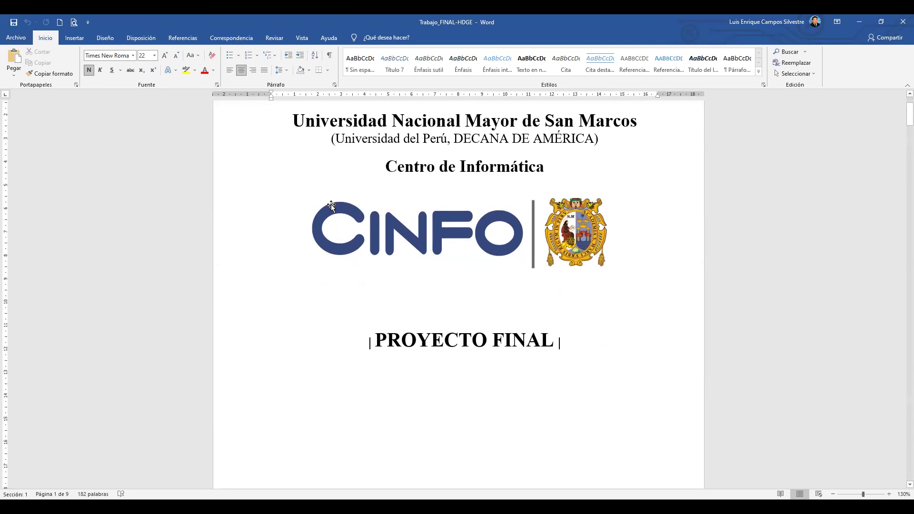
{"action": "scroll", "coordinate": [331, 205], "scroll_direction": "down", "scroll_amount": 10}
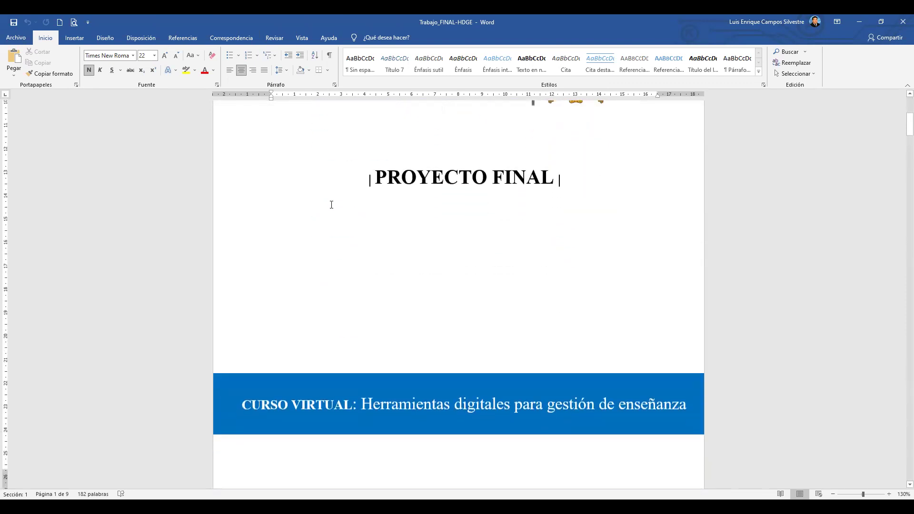
{"action": "scroll", "coordinate": [331, 204], "scroll_direction": "down", "scroll_amount": 1}
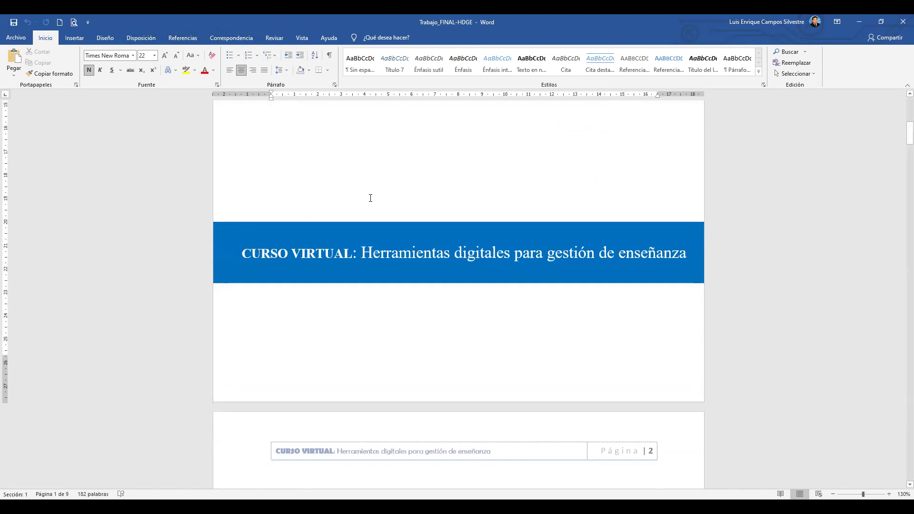
{"action": "scroll", "coordinate": [370, 197], "scroll_direction": "up", "scroll_amount": 4, "text": "ctrl"}
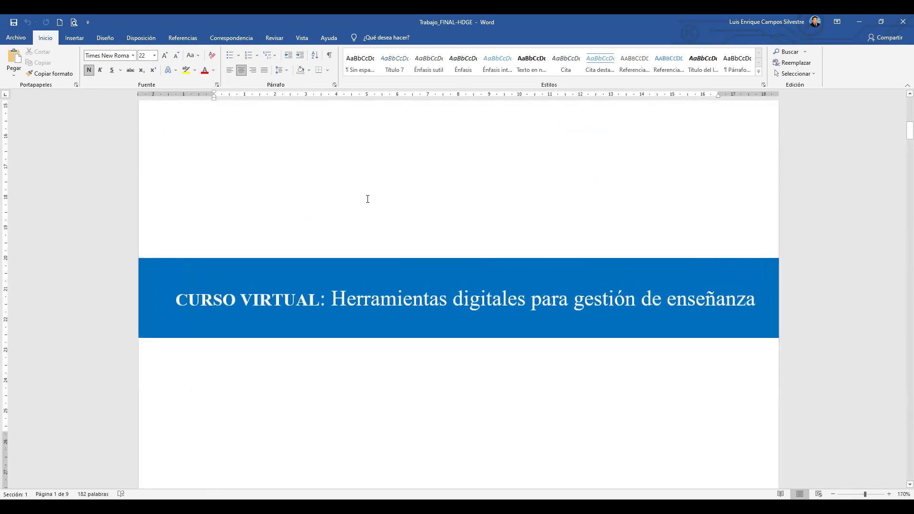
{"action": "scroll", "coordinate": [343, 210], "scroll_direction": "down", "scroll_amount": 3}
{"action": "scroll", "coordinate": [322, 220], "scroll_direction": "down", "scroll_amount": 5}
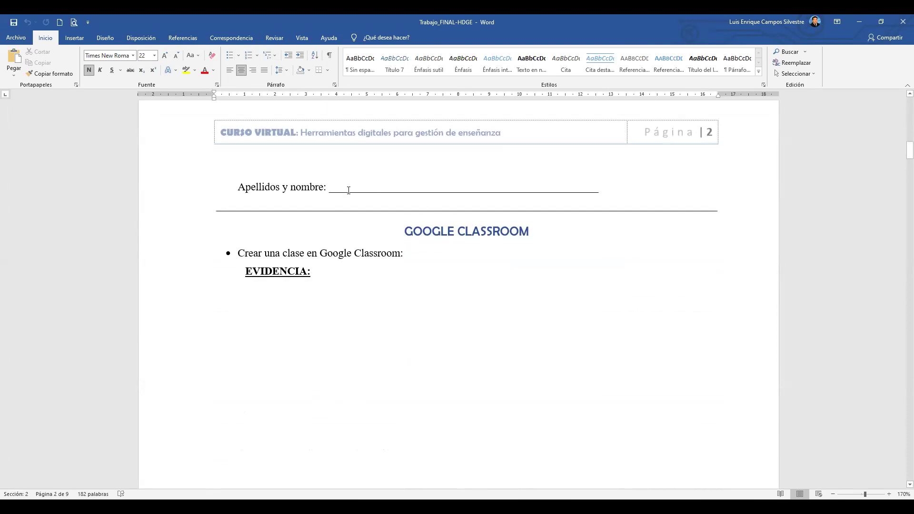
Mark out the empty screenshot area beneath the Google Classroom EVIDENCIA heading.
{"action": "left_click_drag", "start_coordinate": [332, 186], "coordinate": [595, 190]}
{"action": "left_click", "coordinate": [342, 187]}
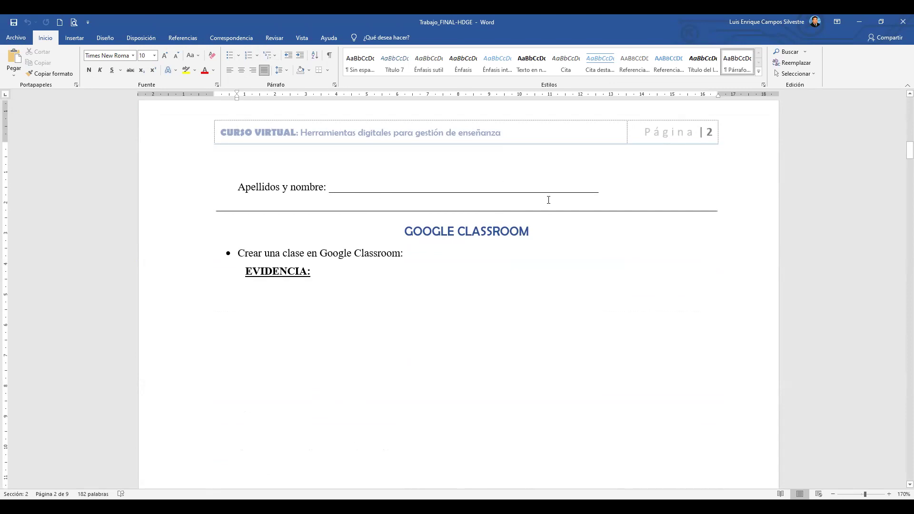
{"action": "scroll", "coordinate": [342, 178], "scroll_direction": "down", "scroll_amount": 2}
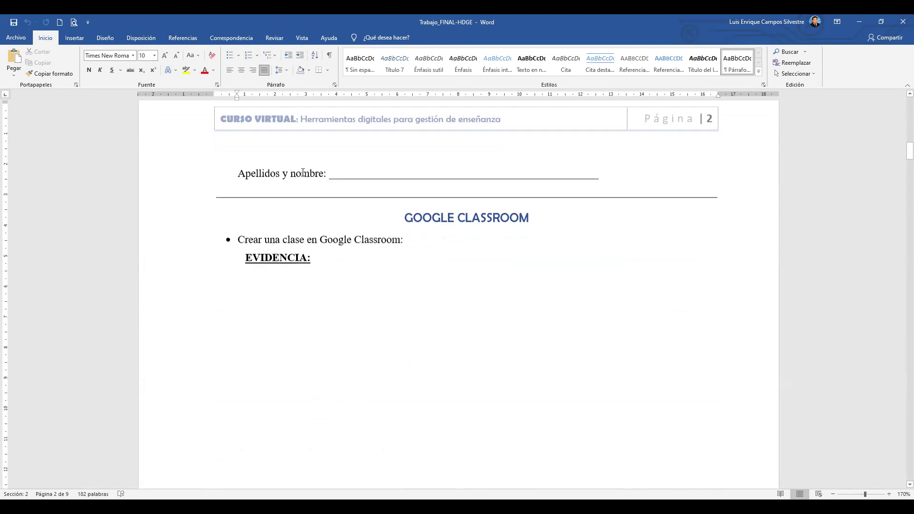
{"action": "left_click", "coordinate": [470, 159]}
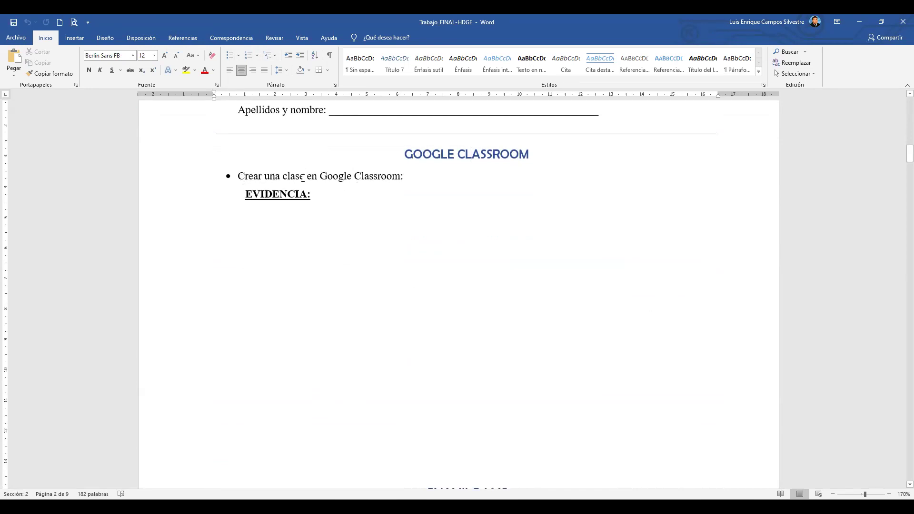
{"action": "left_click", "coordinate": [405, 178]}
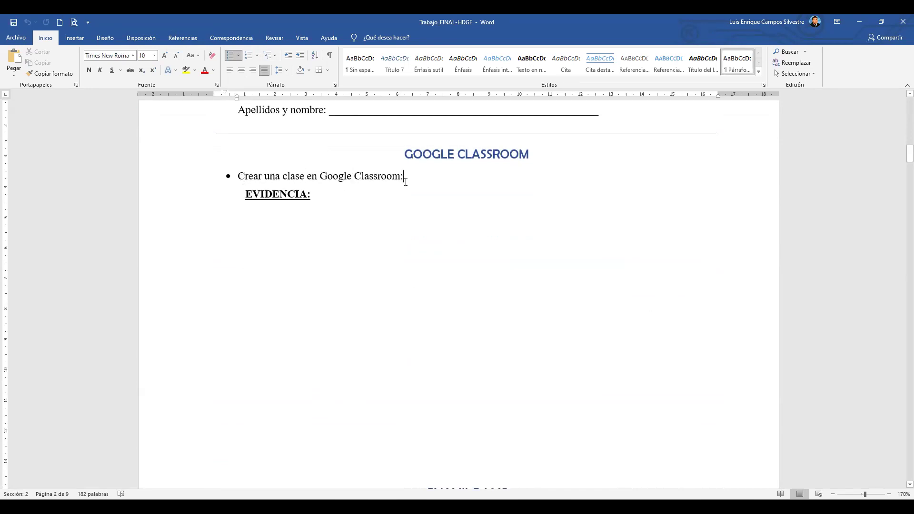
{"action": "scroll", "coordinate": [347, 173], "scroll_direction": "down", "scroll_amount": 1}
{"action": "left_click", "coordinate": [317, 160]}
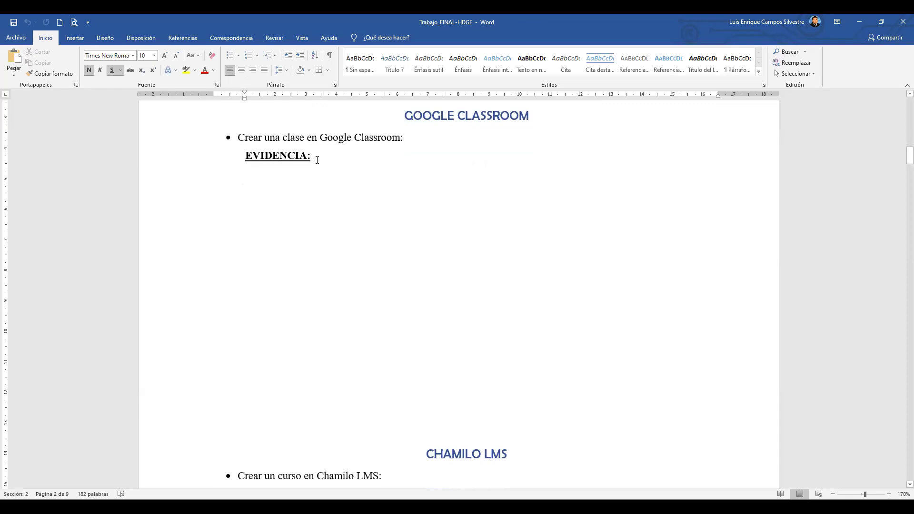
{"action": "left_click", "coordinate": [236, 173]}
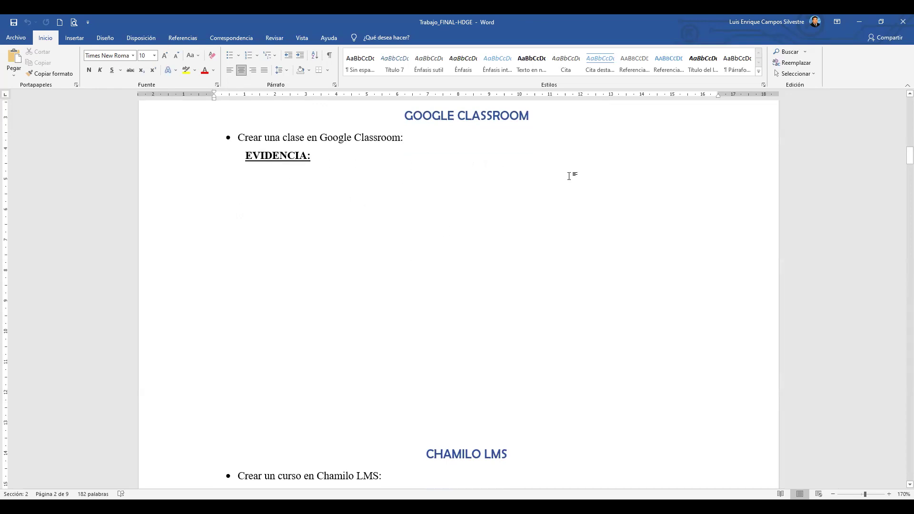
{"action": "left_click_drag", "start_coordinate": [467, 167], "coordinate": [469, 275]}
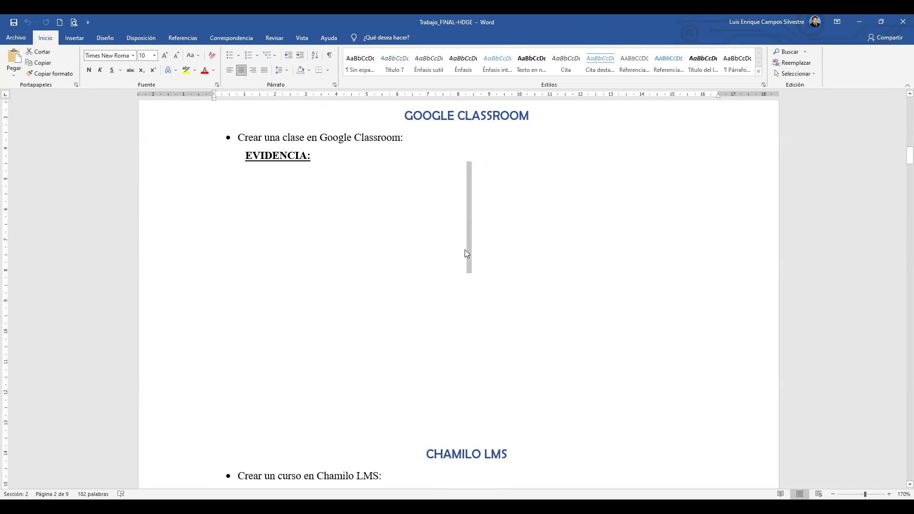
{"action": "left_click", "coordinate": [333, 158]}
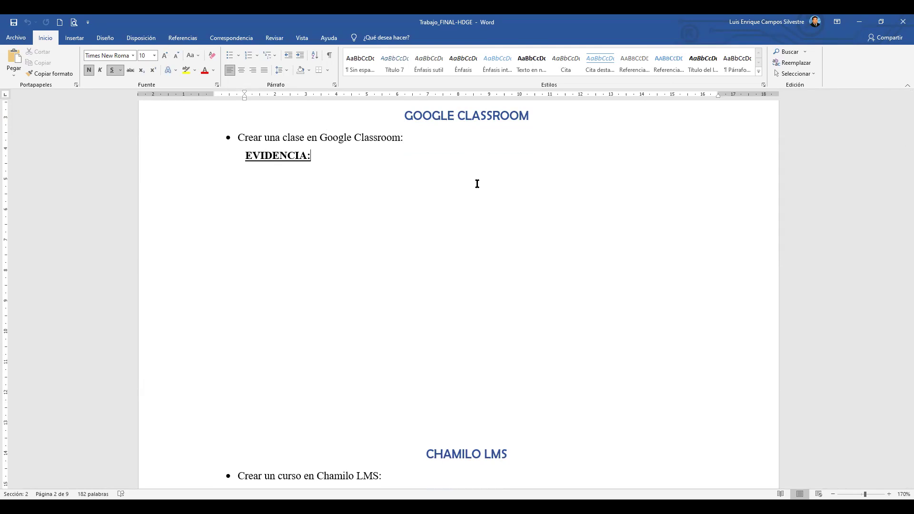
Show the Insertar ribbon commands and place the caret in the blank space below EVIDENCIA.
{"action": "left_click", "coordinate": [75, 38]}
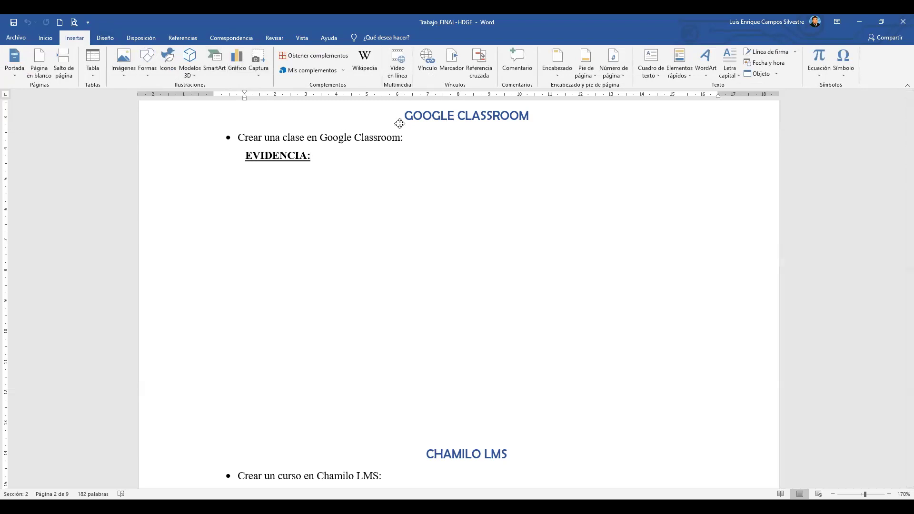
{"action": "scroll", "coordinate": [427, 225], "scroll_direction": "up", "scroll_amount": 1}
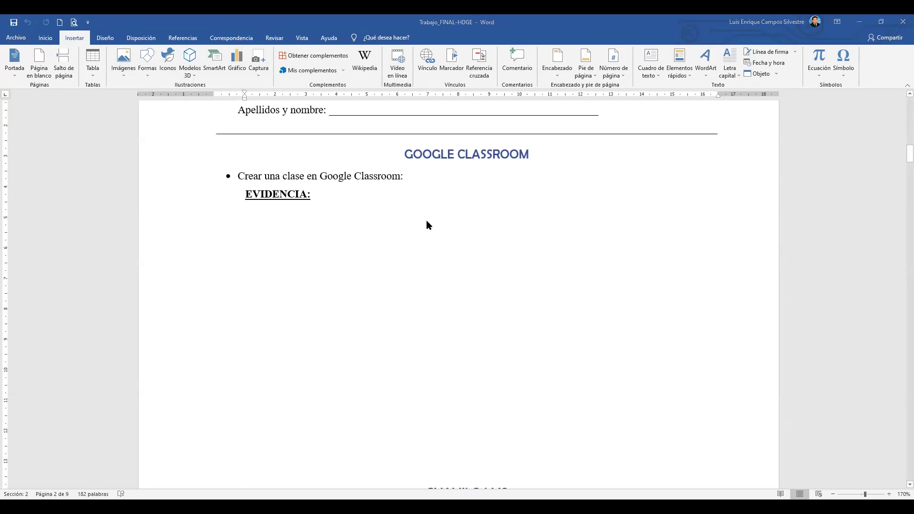
{"action": "scroll", "coordinate": [426, 221], "scroll_direction": "up", "scroll_amount": 2}
{"action": "scroll", "coordinate": [426, 221], "scroll_direction": "down", "scroll_amount": 2}
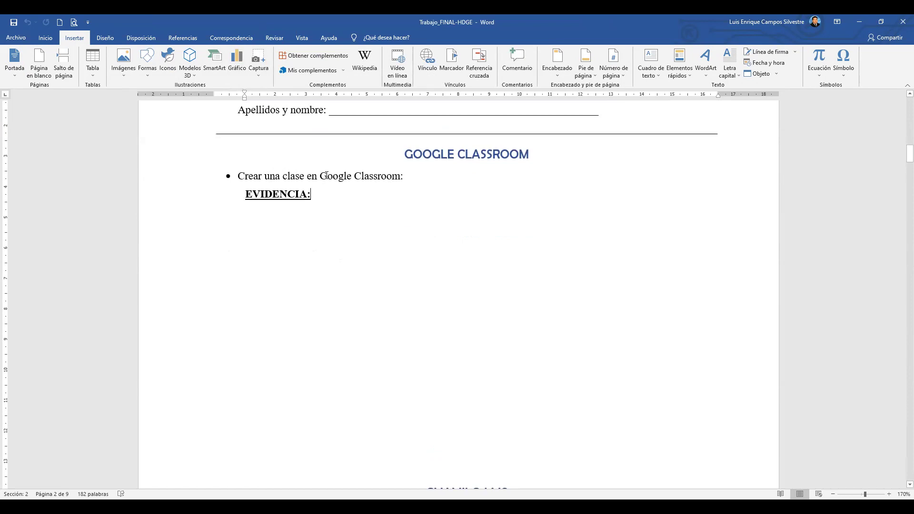
{"action": "scroll", "coordinate": [417, 197], "scroll_direction": "down", "scroll_amount": 1}
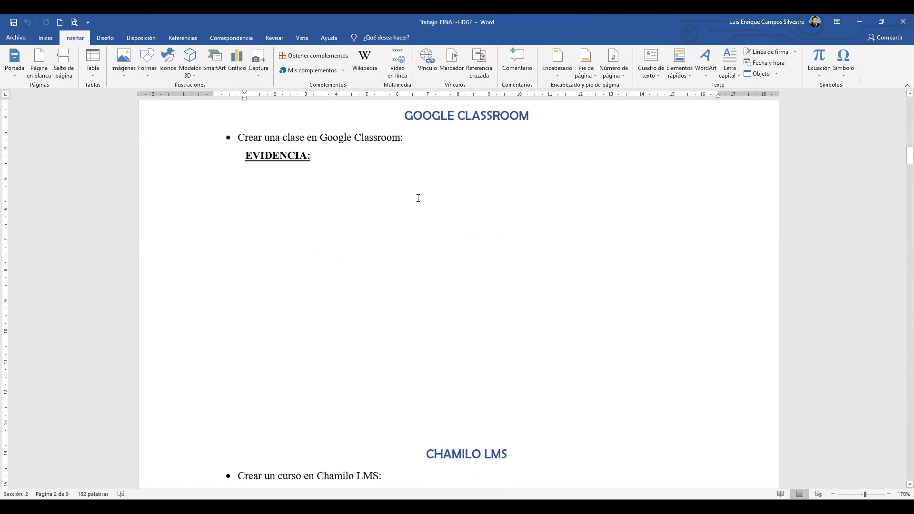
{"action": "double_click", "coordinate": [404, 211]}
Scroll to the CHAMILO LMS task, highlight its bullet line, and review its empty EVIDENCIA area.
{"action": "scroll", "coordinate": [419, 162], "scroll_direction": "down", "scroll_amount": 5}
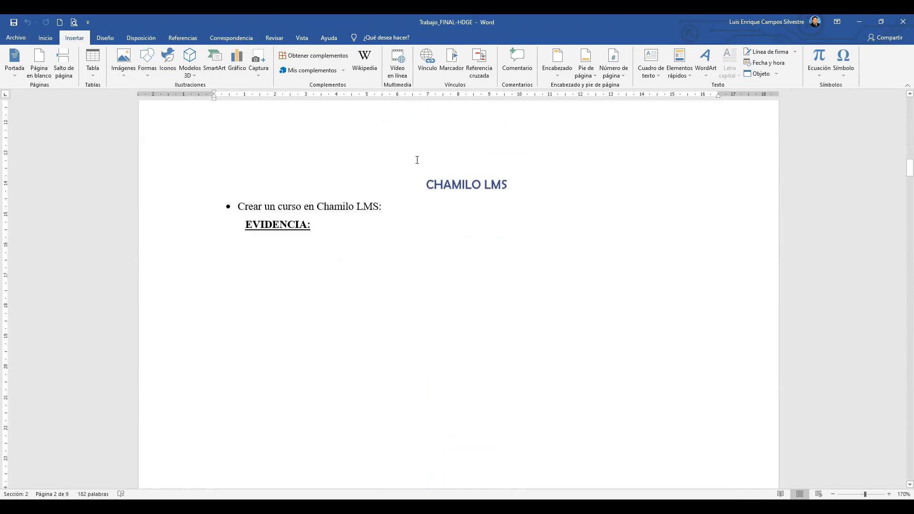
{"action": "scroll", "coordinate": [417, 160], "scroll_direction": "down", "scroll_amount": 1}
{"action": "left_click_drag", "start_coordinate": [235, 169], "coordinate": [384, 169]}
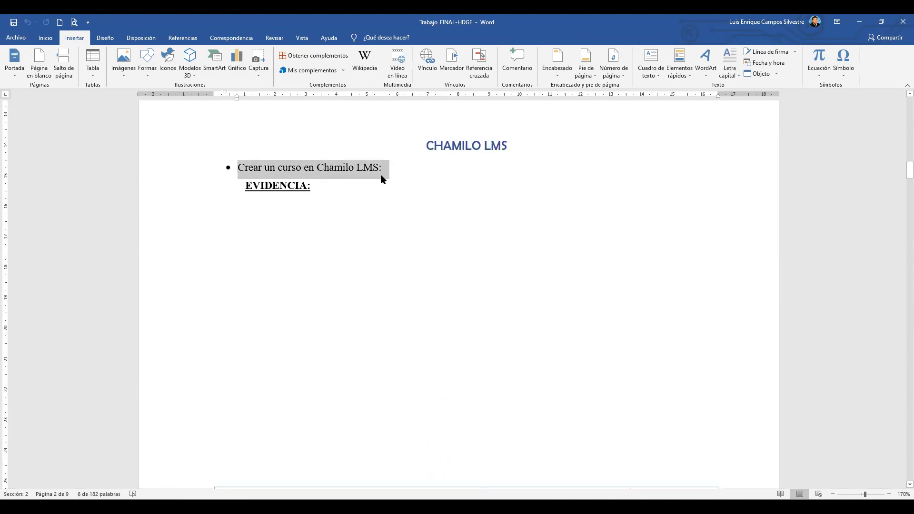
{"action": "left_click", "coordinate": [381, 172]}
{"action": "scroll", "coordinate": [408, 263], "scroll_direction": "down", "scroll_amount": 1}
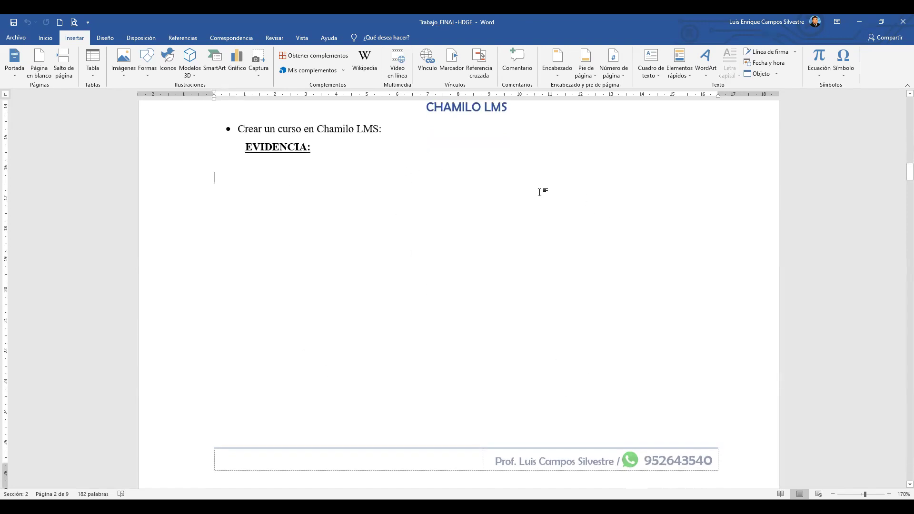
{"action": "scroll", "coordinate": [400, 219], "scroll_direction": "up", "scroll_amount": 1}
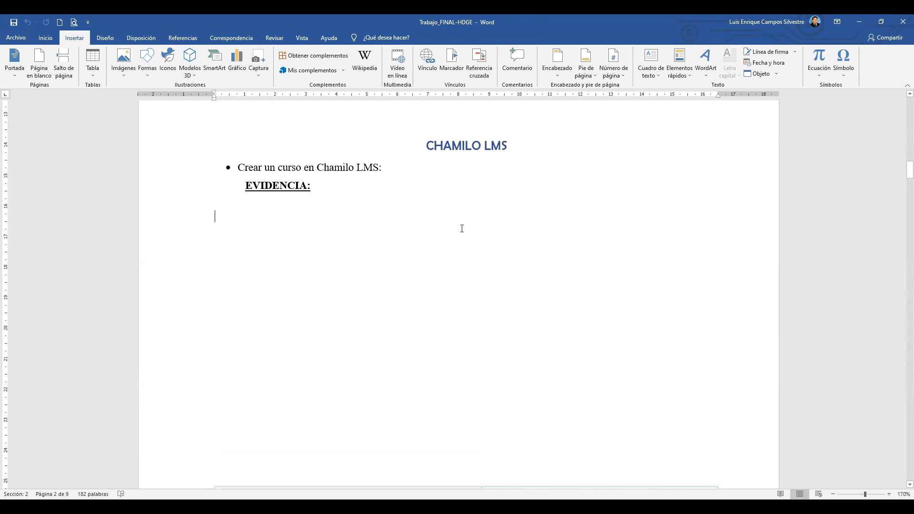
{"action": "scroll", "coordinate": [400, 204], "scroll_direction": "down", "scroll_amount": 1}
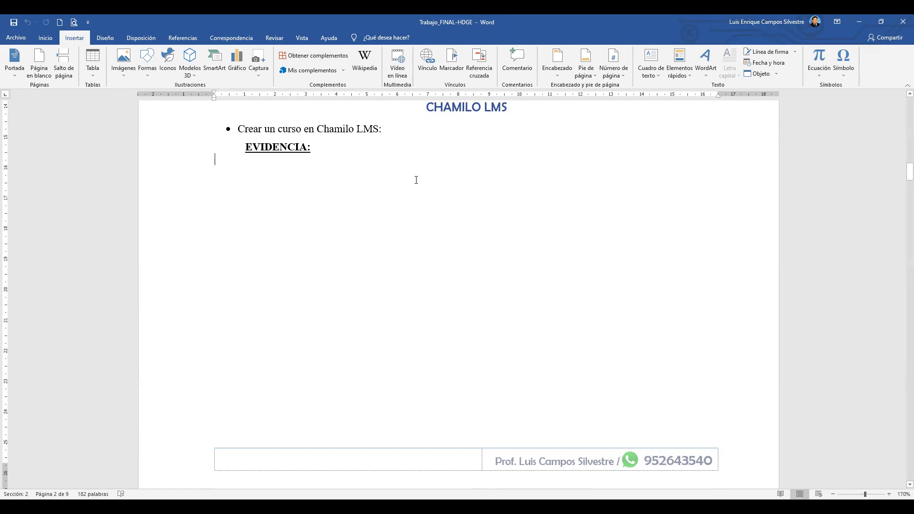
Scroll to the EDUCAPLAY section on page 3 and highlight 'actividad' in its bullet.
{"action": "scroll", "coordinate": [368, 171], "scroll_direction": "down", "scroll_amount": 10}
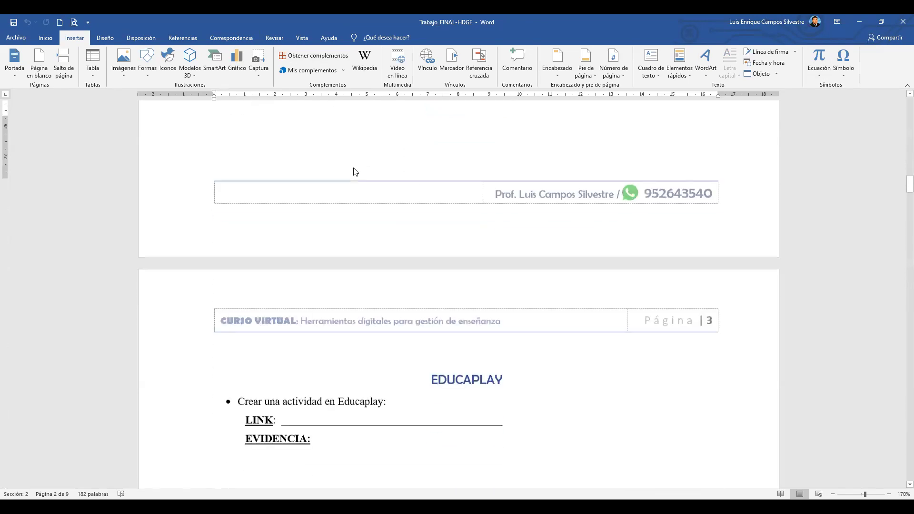
{"action": "left_click", "coordinate": [469, 171]}
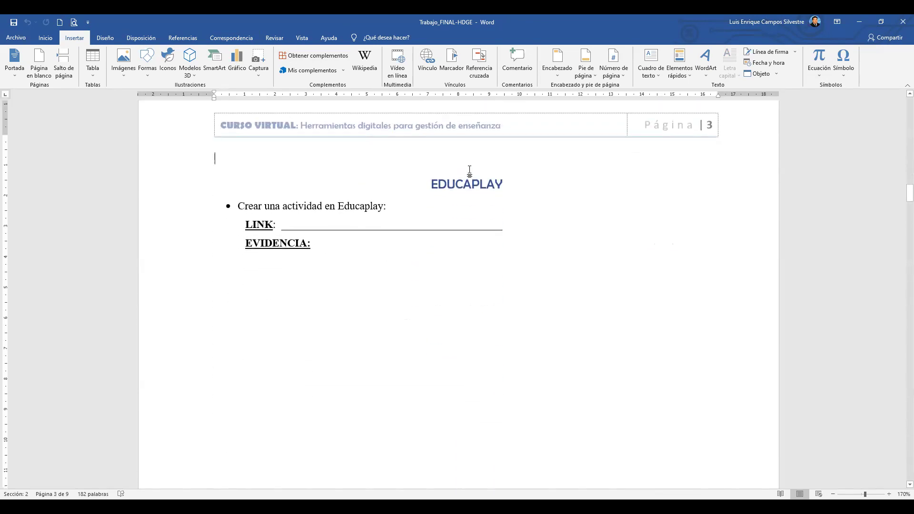
{"action": "scroll", "coordinate": [497, 175], "scroll_direction": "down", "scroll_amount": 1}
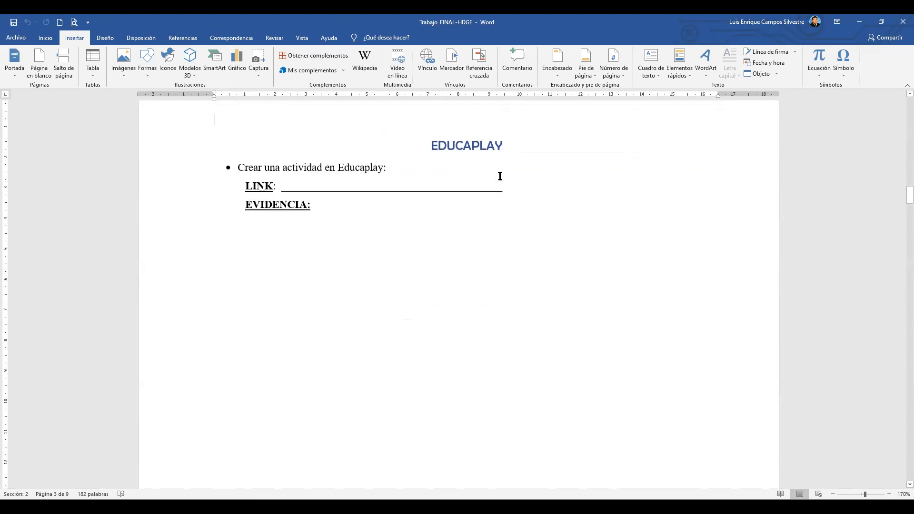
{"action": "left_click", "coordinate": [283, 168]}
{"action": "left_click_drag", "start_coordinate": [311, 167], "coordinate": [322, 171]}
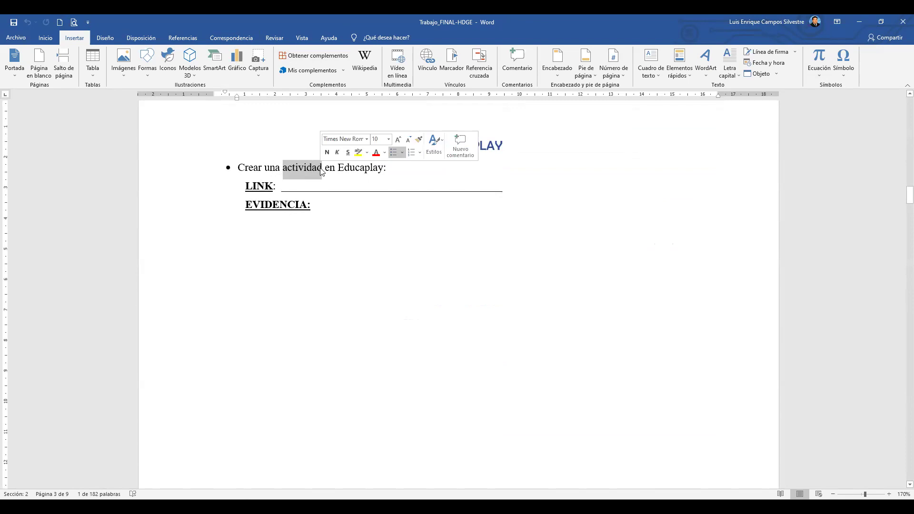
{"action": "left_click", "coordinate": [337, 215]}
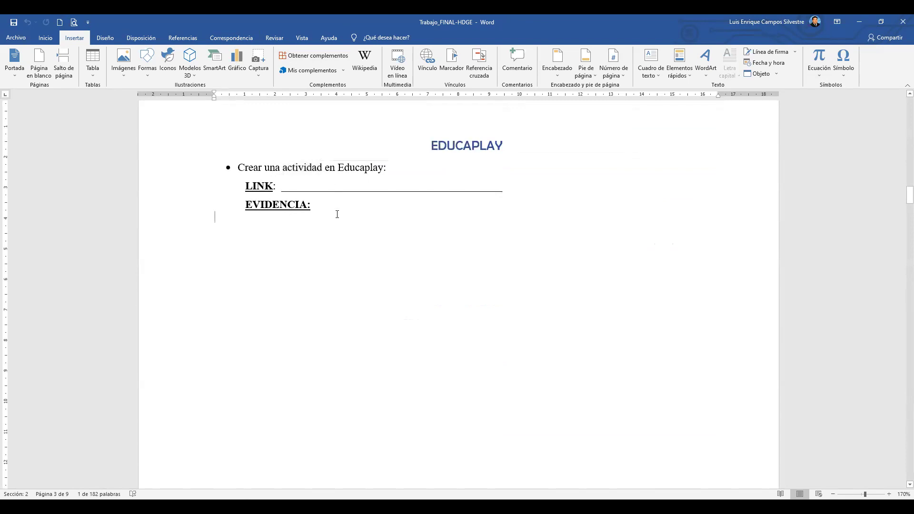
Highlight the next task's LINK blank and place the caret in its empty evidence space.
{"action": "scroll", "coordinate": [383, 207], "scroll_direction": "down", "scroll_amount": 1}
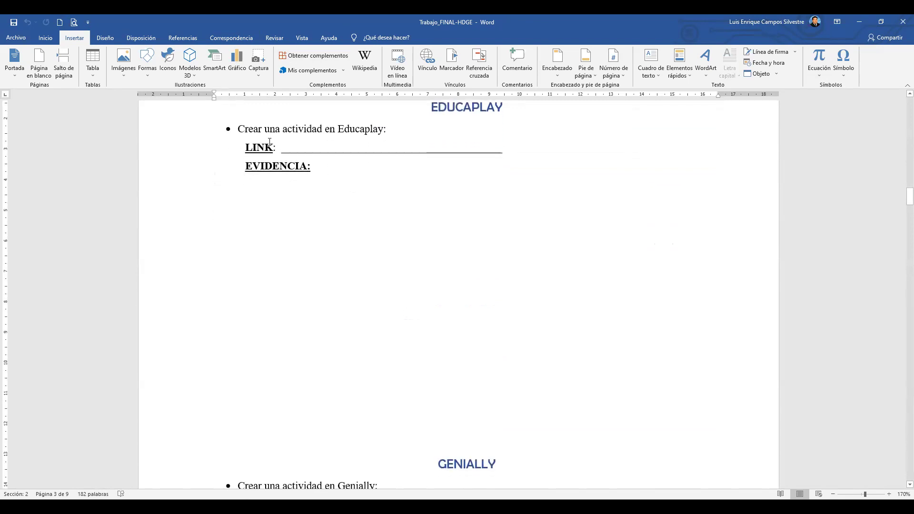
{"action": "left_click_drag", "start_coordinate": [281, 149], "coordinate": [508, 155]}
{"action": "scroll", "coordinate": [364, 239], "scroll_direction": "up", "scroll_amount": 2}
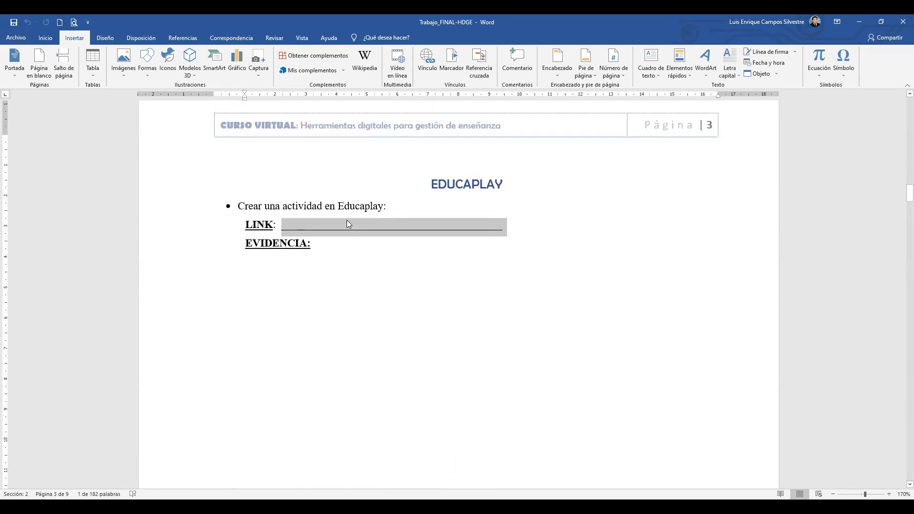
{"action": "scroll", "coordinate": [328, 210], "scroll_direction": "down", "scroll_amount": 1}
{"action": "left_click", "coordinate": [308, 190]}
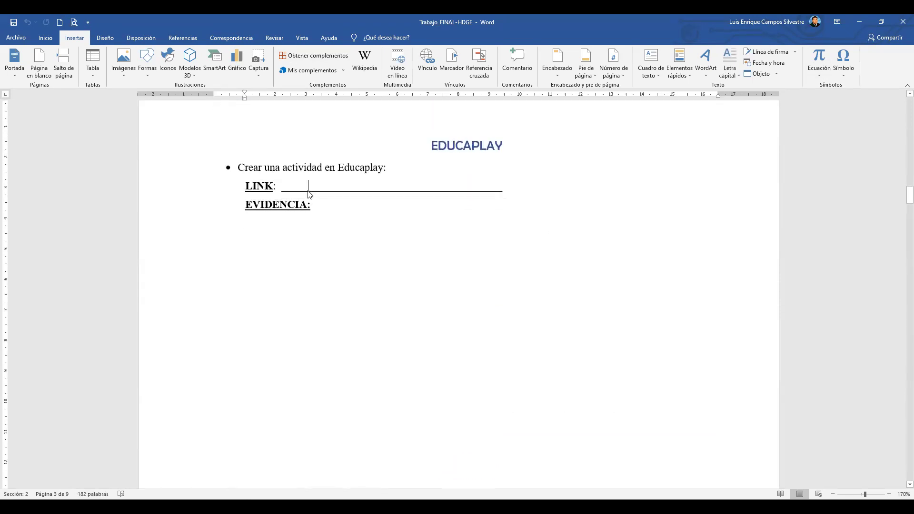
{"action": "scroll", "coordinate": [404, 194], "scroll_direction": "down", "scroll_amount": 1}
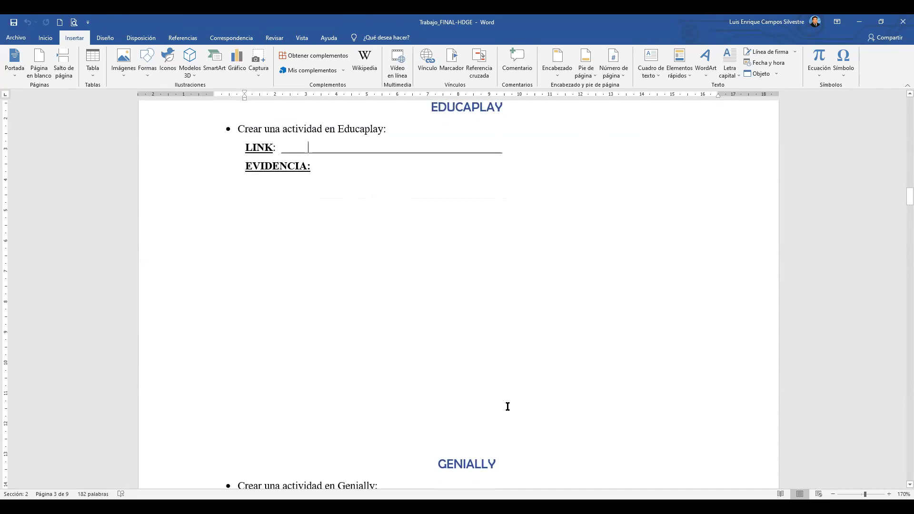
{"action": "left_click", "coordinate": [522, 225]}
{"action": "scroll", "coordinate": [522, 225], "scroll_direction": "down", "scroll_amount": 5}
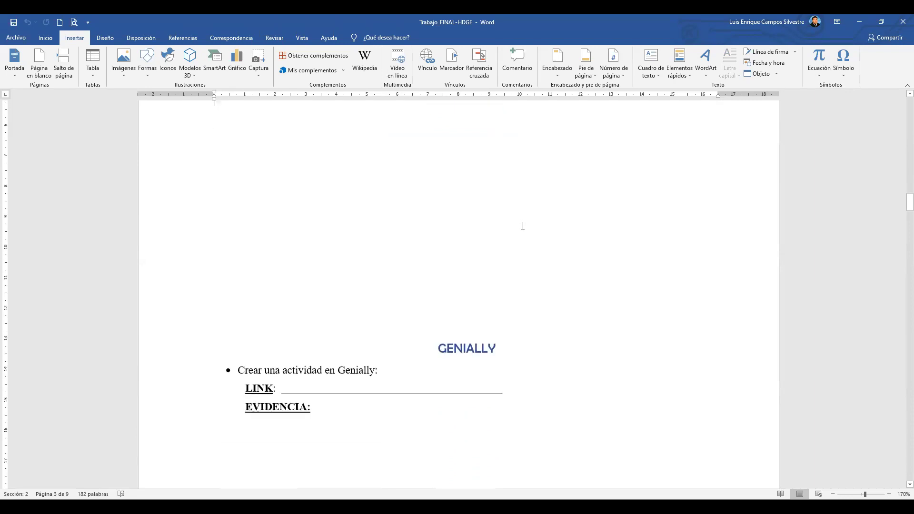
{"action": "scroll", "coordinate": [522, 225], "scroll_direction": "down", "scroll_amount": 1}
{"action": "left_click_drag", "start_coordinate": [284, 178], "coordinate": [359, 179]}
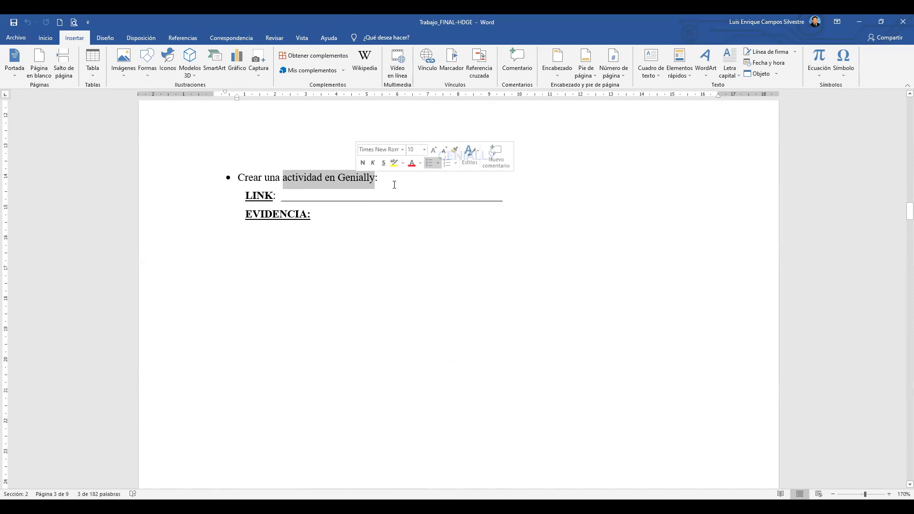
{"action": "left_click", "coordinate": [396, 191]}
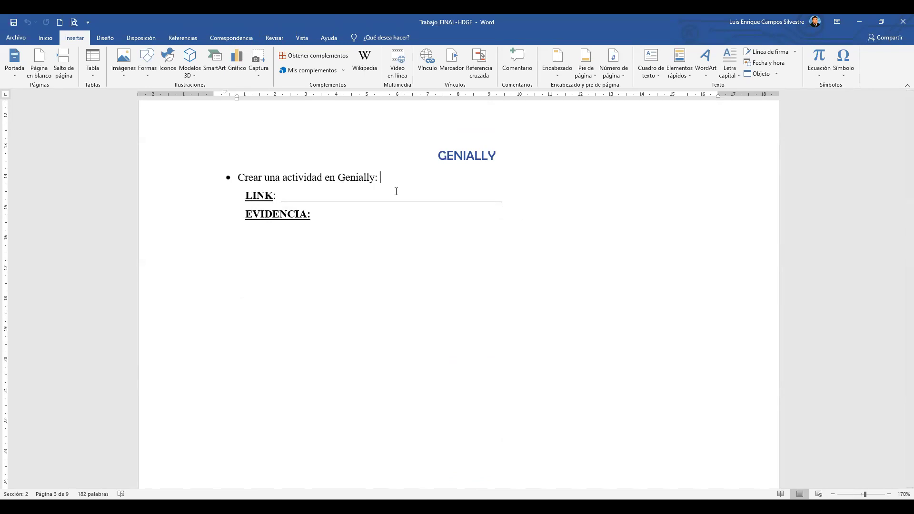
{"action": "scroll", "coordinate": [395, 191], "scroll_direction": "down", "scroll_amount": 1}
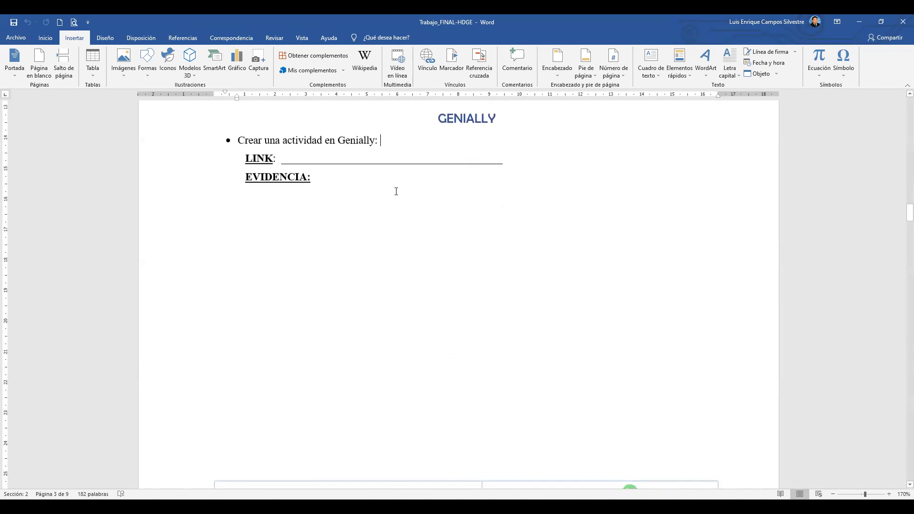
{"action": "left_click_drag", "start_coordinate": [281, 158], "coordinate": [502, 160]}
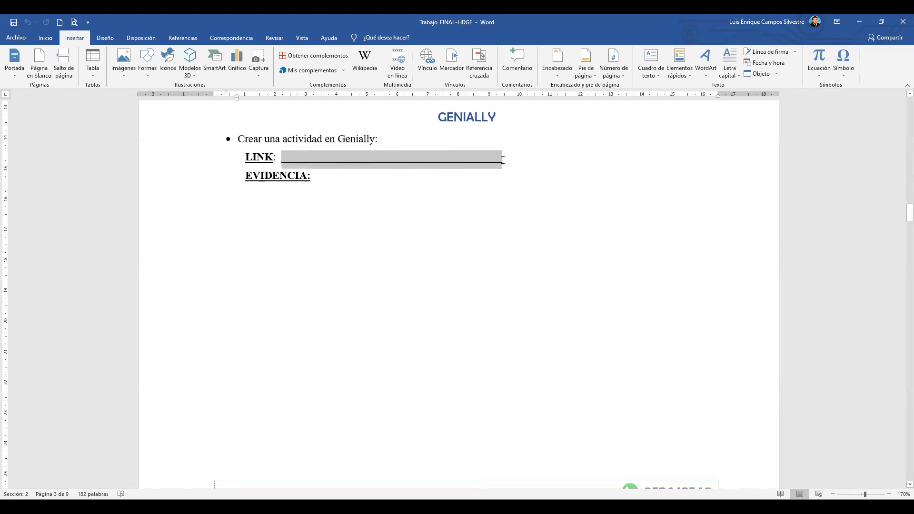
{"action": "left_click", "coordinate": [400, 187]}
{"action": "scroll", "coordinate": [400, 188], "scroll_direction": "down", "scroll_amount": 1}
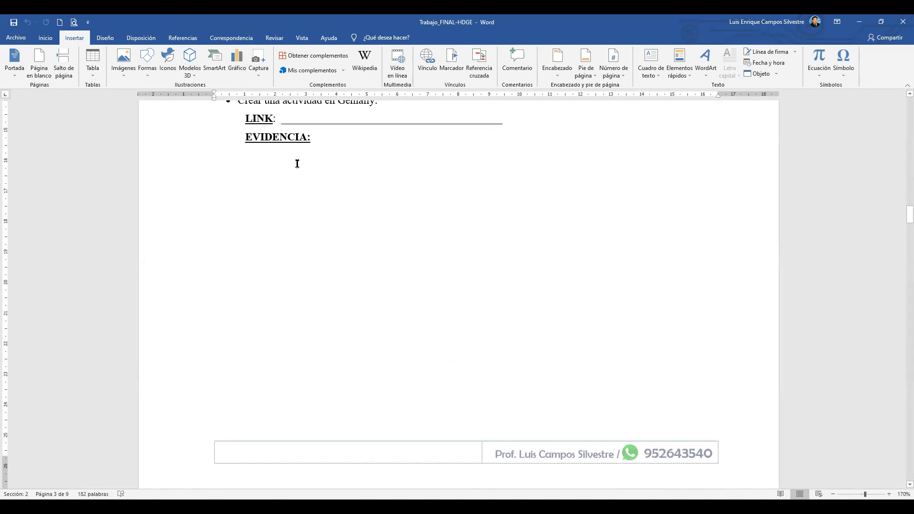
Review the FORMULARIOS DE GOOGLE section, highlighting its blank LINK line and evidence line.
{"action": "scroll", "coordinate": [297, 164], "scroll_direction": "up", "scroll_amount": 1}
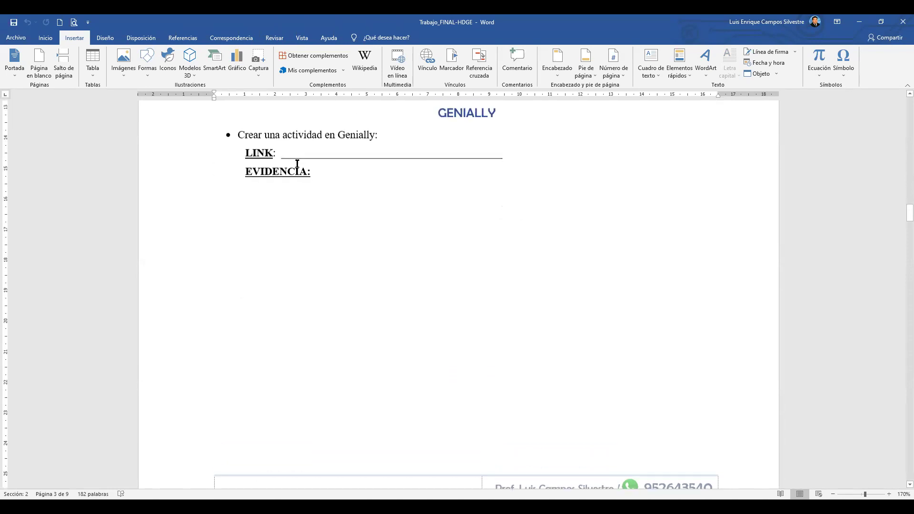
{"action": "scroll", "coordinate": [297, 164], "scroll_direction": "down", "scroll_amount": 3}
{"action": "scroll", "coordinate": [297, 163], "scroll_direction": "down", "scroll_amount": 7}
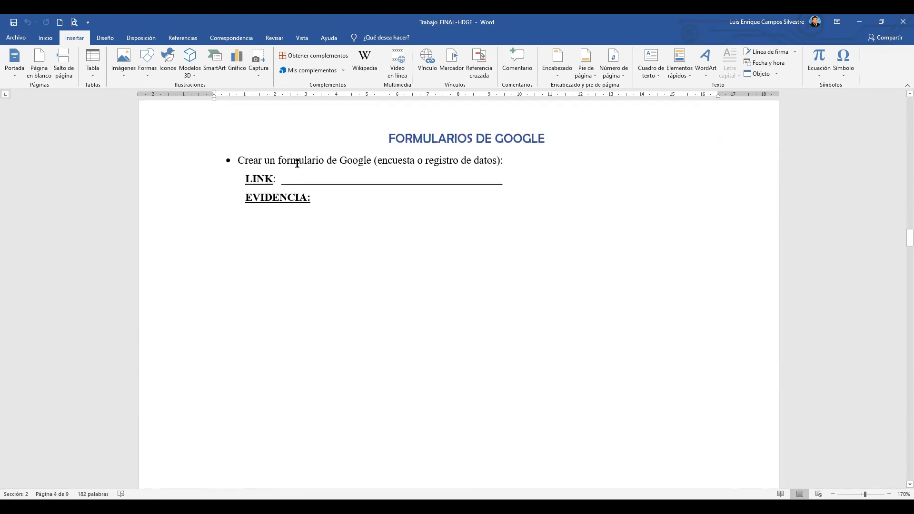
{"action": "left_click", "coordinate": [405, 139]}
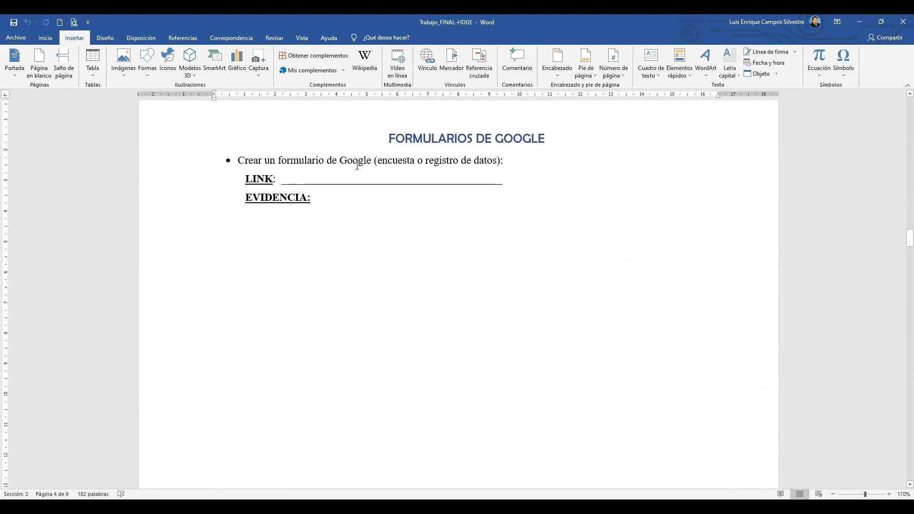
{"action": "left_click", "coordinate": [410, 162]}
{"action": "left_click", "coordinate": [458, 163]}
{"action": "left_click_drag", "start_coordinate": [281, 181], "coordinate": [500, 188]}
{"action": "left_click", "coordinate": [523, 225]}
Scroll to the KAHOOT section and highlight its empty LINK line and EVIDENCIA area.
{"action": "scroll", "coordinate": [546, 218], "scroll_direction": "down", "scroll_amount": 3}
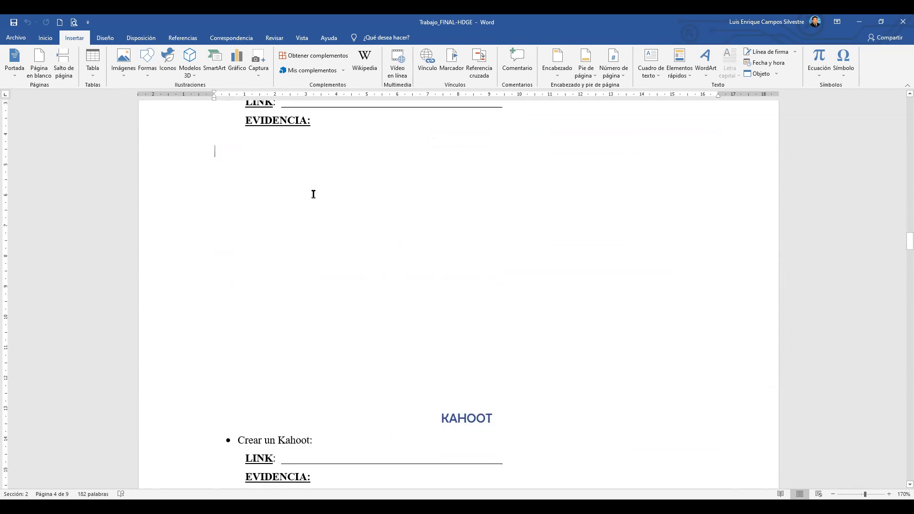
{"action": "scroll", "coordinate": [400, 233], "scroll_direction": "down", "scroll_amount": 5}
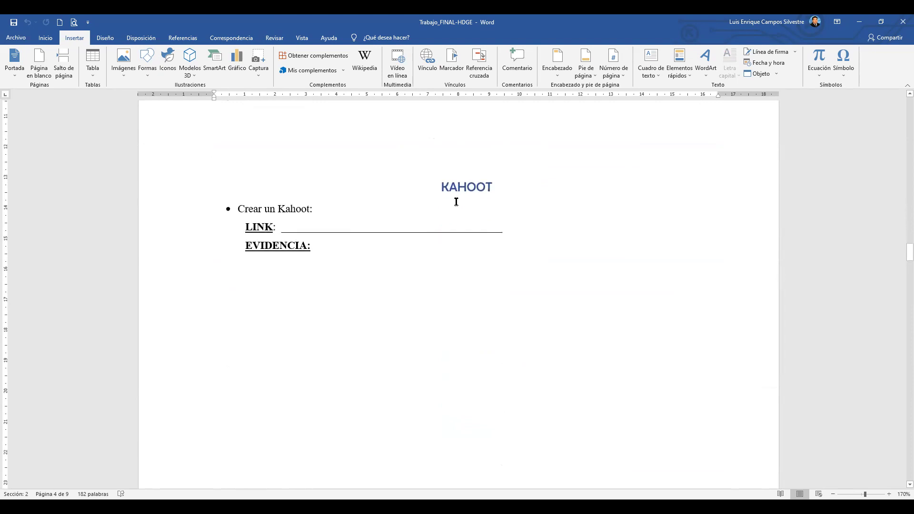
{"action": "scroll", "coordinate": [458, 195], "scroll_direction": "down", "scroll_amount": 1}
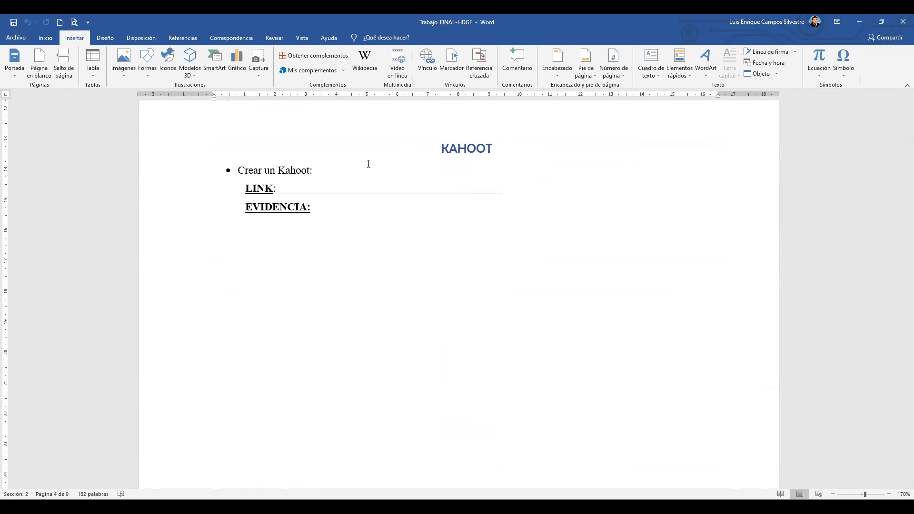
{"action": "scroll", "coordinate": [369, 164], "scroll_direction": "down", "scroll_amount": 3}
{"action": "scroll", "coordinate": [463, 285], "scroll_direction": "up", "scroll_amount": 3}
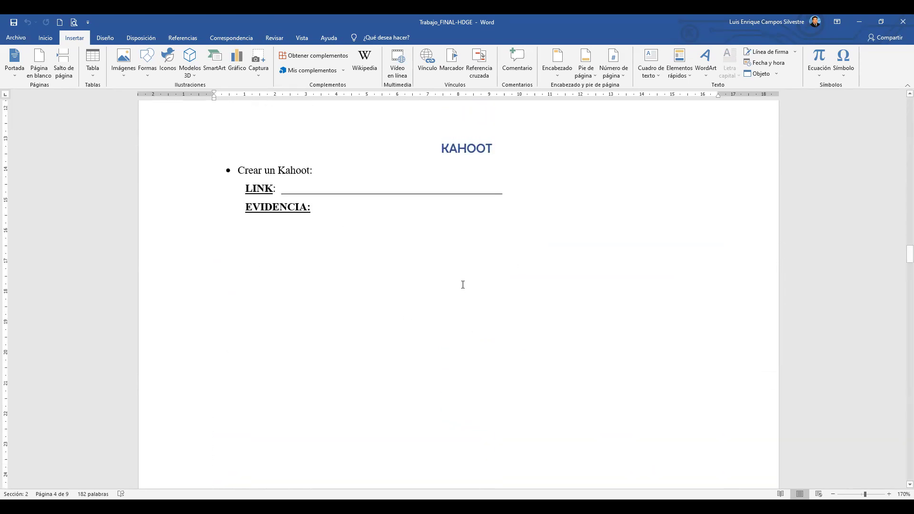
{"action": "left_click_drag", "start_coordinate": [282, 188], "coordinate": [506, 189]}
{"action": "scroll", "coordinate": [430, 208], "scroll_direction": "down", "scroll_amount": 2}
{"action": "left_click", "coordinate": [376, 392]}
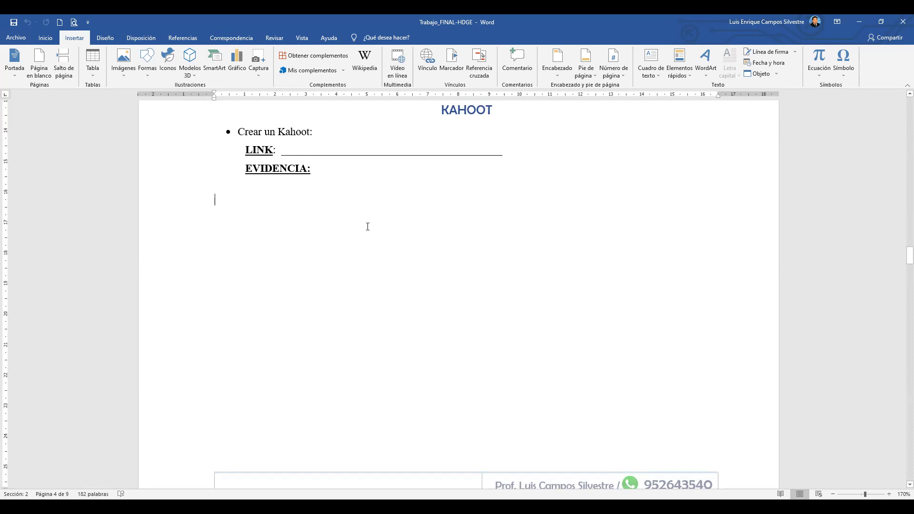
Highlight the Quizizz blank LINK line and mark the empty space below its EVIDENCIA.
{"action": "scroll", "coordinate": [367, 227], "scroll_direction": "down", "scroll_amount": 10}
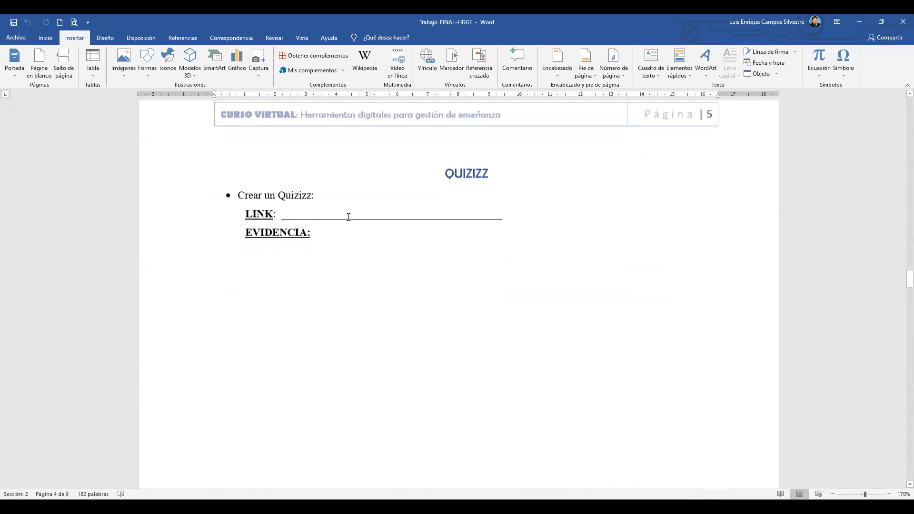
{"action": "left_click", "coordinate": [367, 217]}
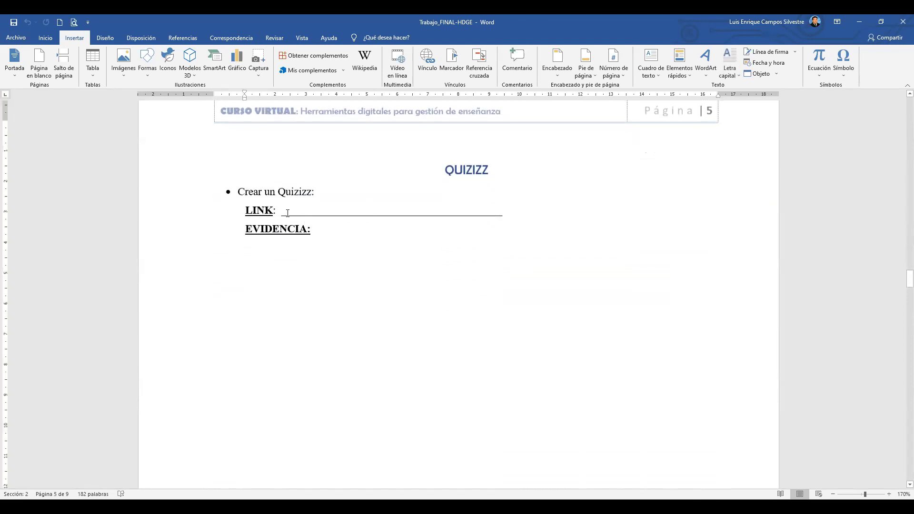
{"action": "left_click_drag", "start_coordinate": [282, 213], "coordinate": [513, 216]}
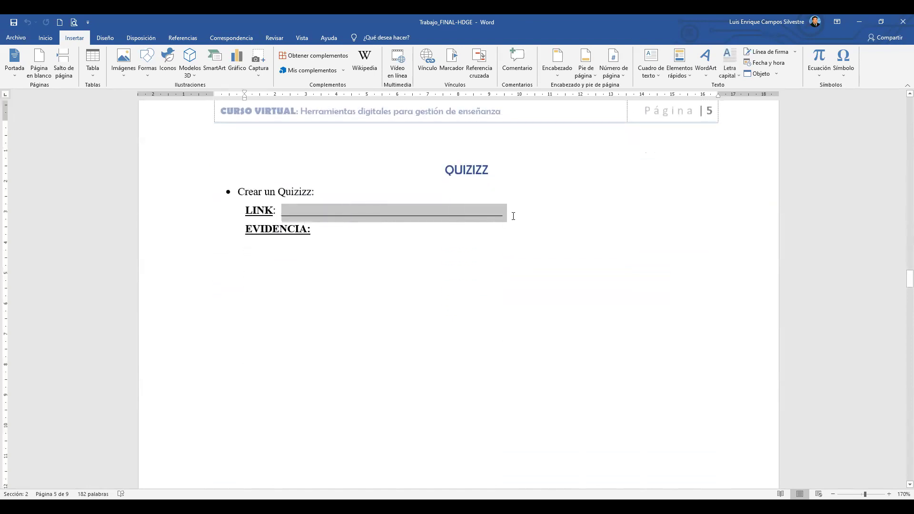
{"action": "scroll", "coordinate": [485, 221], "scroll_direction": "down", "scroll_amount": 1}
{"action": "left_click", "coordinate": [450, 220]}
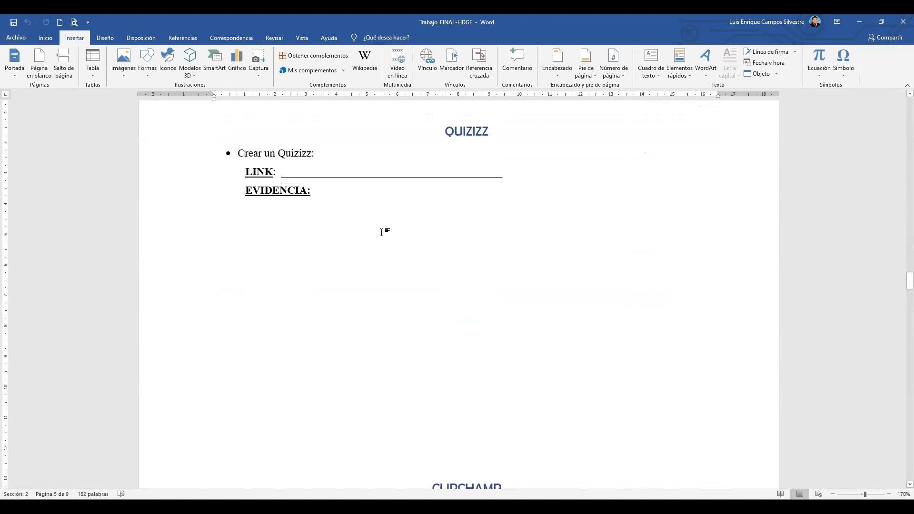
{"action": "scroll", "coordinate": [483, 230], "scroll_direction": "down", "scroll_amount": 7}
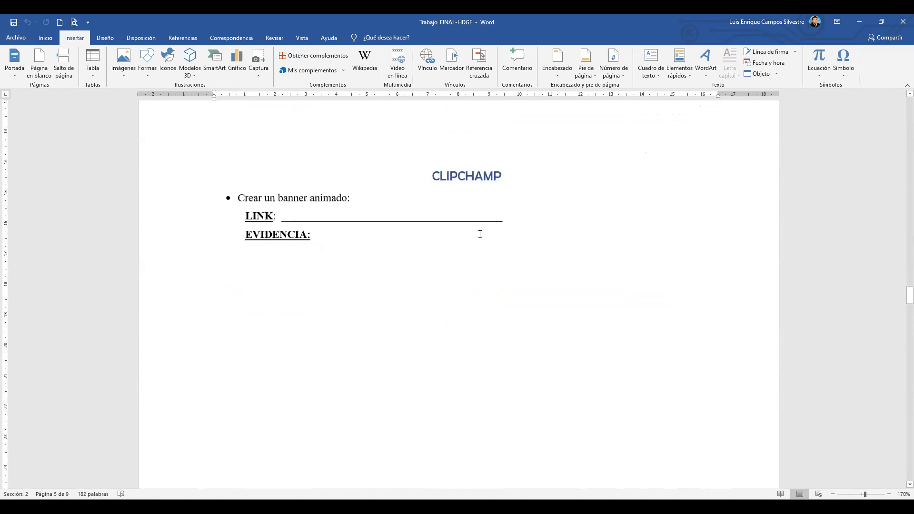
{"action": "scroll", "coordinate": [479, 234], "scroll_direction": "down", "scroll_amount": 1}
{"action": "left_click_drag", "start_coordinate": [289, 224], "coordinate": [457, 389]}
{"action": "left_click", "coordinate": [388, 270]}
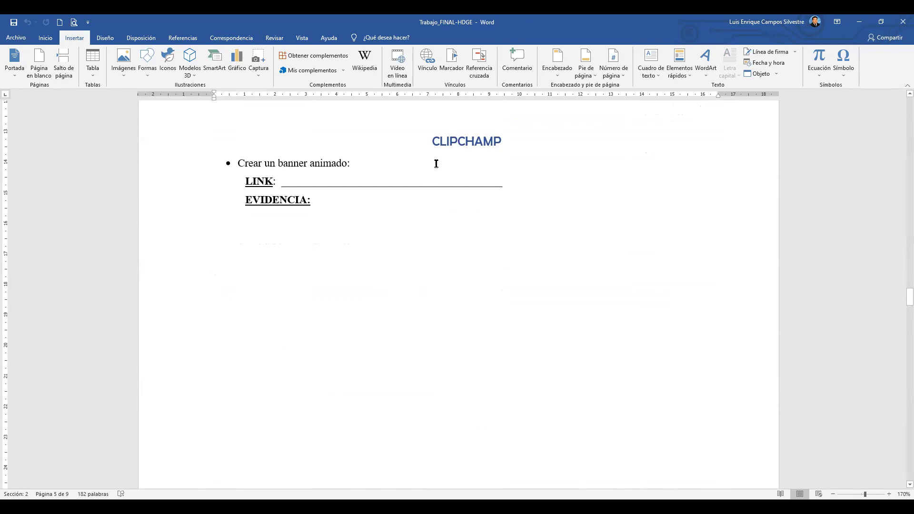
Highlight the CLIPCHAMP heading, then scroll on to the NEARPOD section on page 6.
{"action": "left_click_drag", "start_coordinate": [428, 143], "coordinate": [506, 149]}
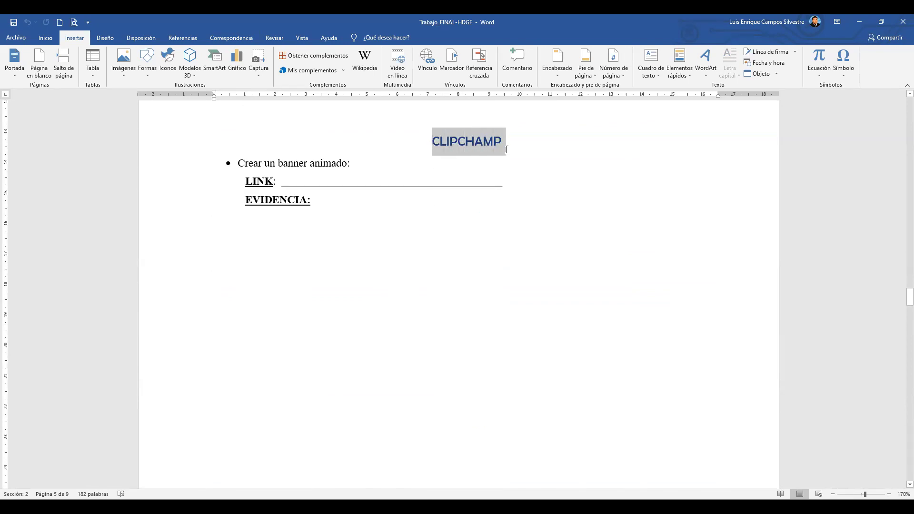
{"action": "left_click", "coordinate": [457, 170]}
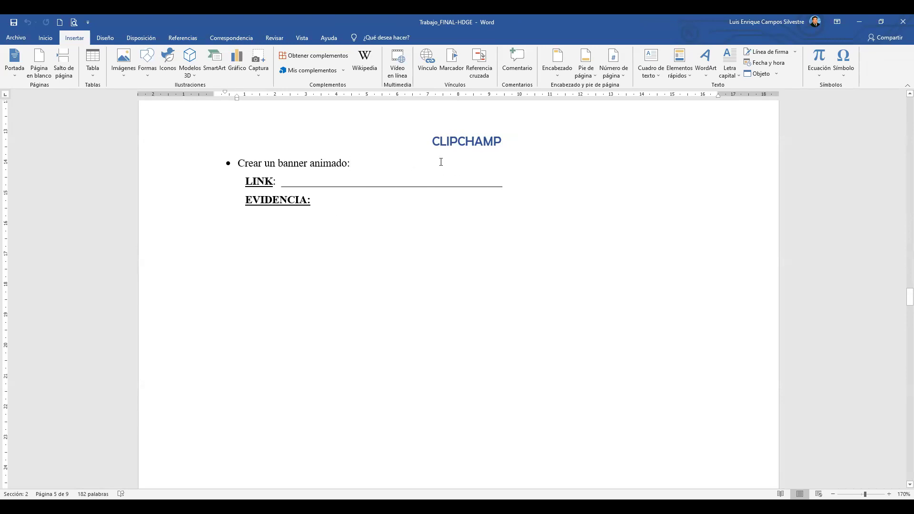
{"action": "scroll", "coordinate": [441, 162], "scroll_direction": "down", "scroll_amount": 8}
{"action": "scroll", "coordinate": [425, 180], "scroll_direction": "down", "scroll_amount": 2}
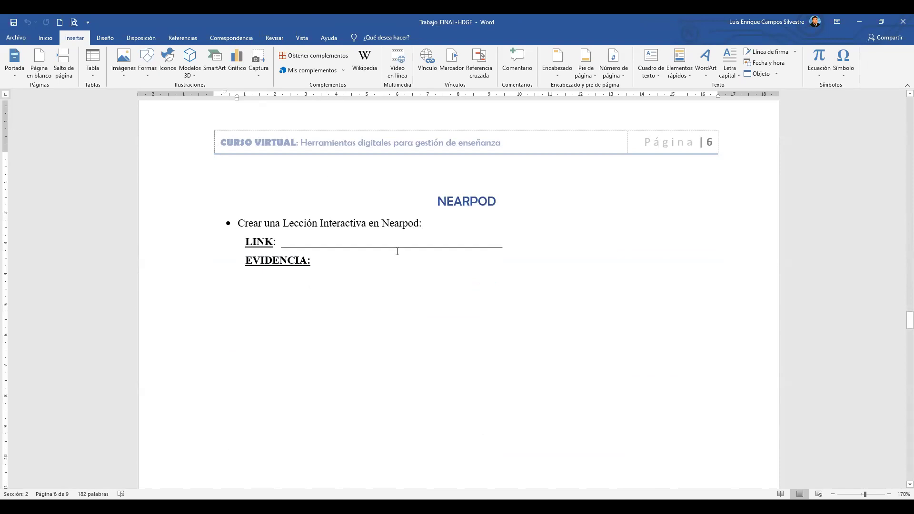
Scroll through the content-integration pages, placing the caret below the Chamilo EVIDENCIA.
{"action": "scroll", "coordinate": [383, 208], "scroll_direction": "down", "scroll_amount": 1}
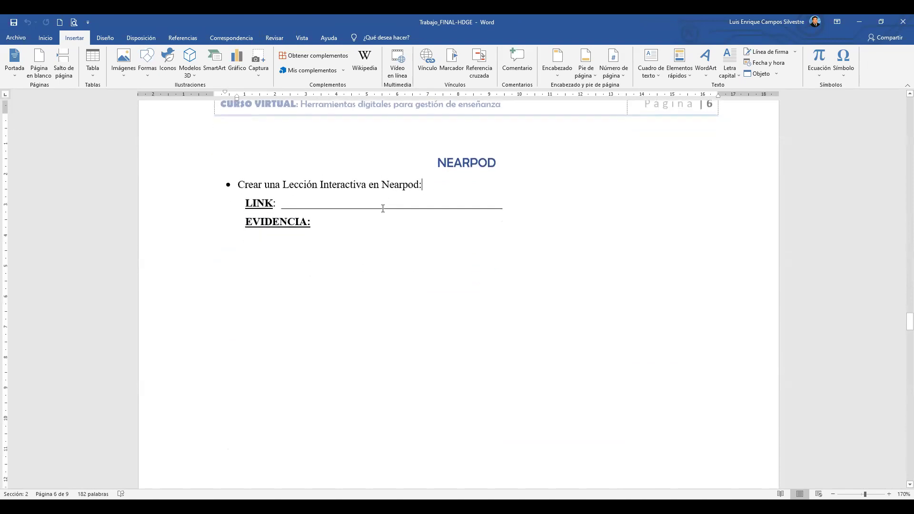
{"action": "scroll", "coordinate": [383, 208], "scroll_direction": "down", "scroll_amount": 7}
{"action": "scroll", "coordinate": [382, 209], "scroll_direction": "down", "scroll_amount": 1}
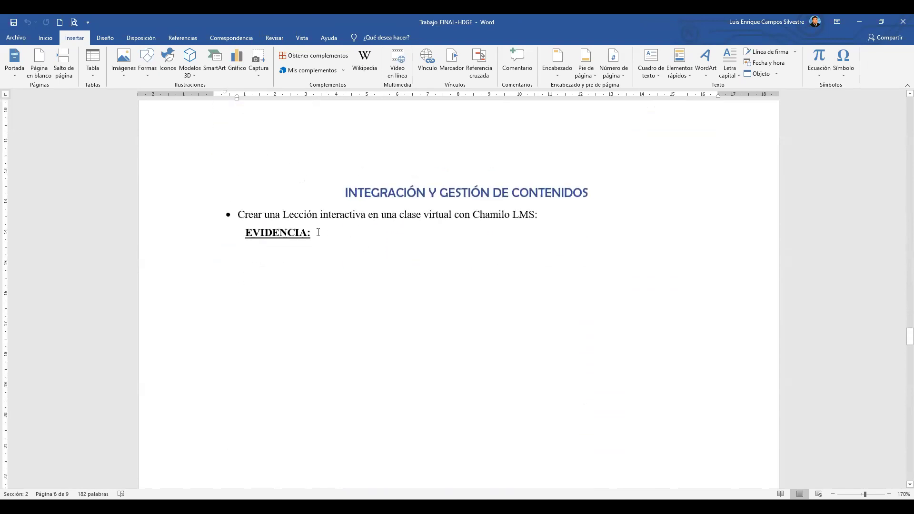
{"action": "scroll", "coordinate": [476, 220], "scroll_direction": "down", "scroll_amount": 1}
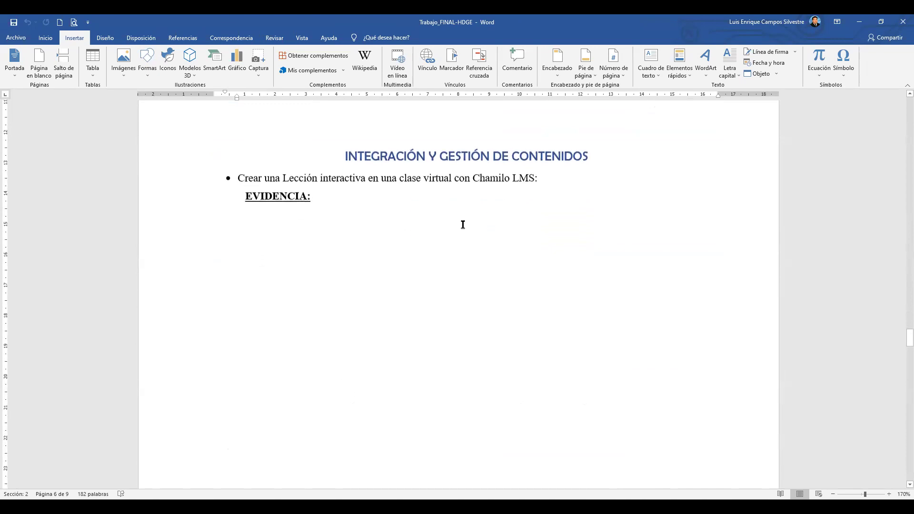
{"action": "left_click", "coordinate": [316, 221]}
{"action": "scroll", "coordinate": [364, 286], "scroll_direction": "down", "scroll_amount": 10}
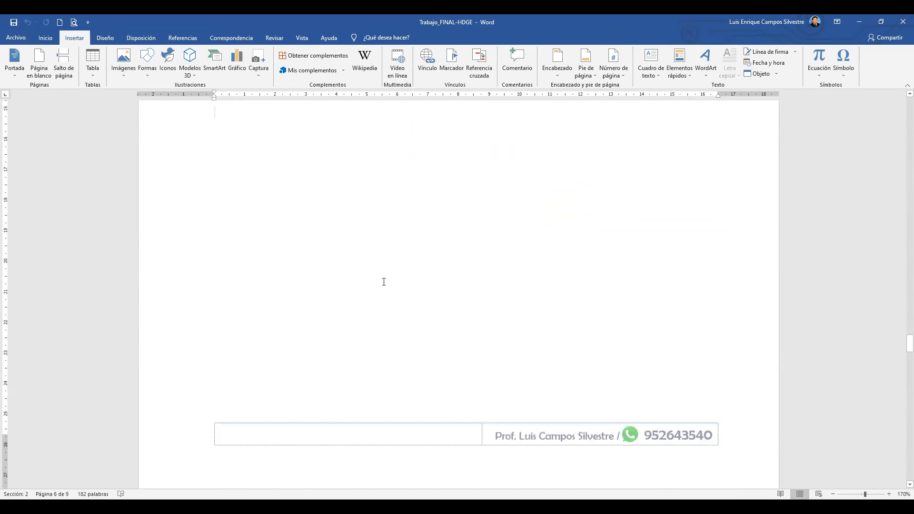
{"action": "scroll", "coordinate": [364, 273], "scroll_direction": "down", "scroll_amount": 2}
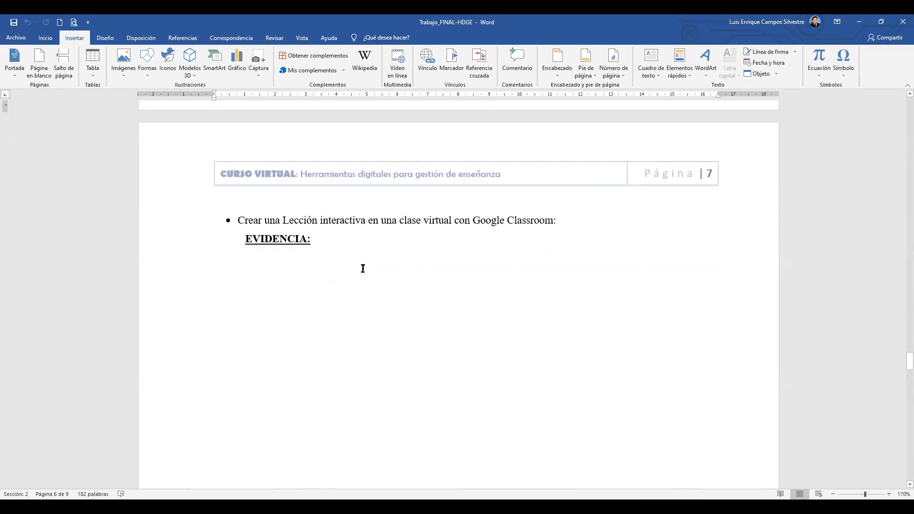
{"action": "scroll", "coordinate": [363, 269], "scroll_direction": "up", "scroll_amount": 13}
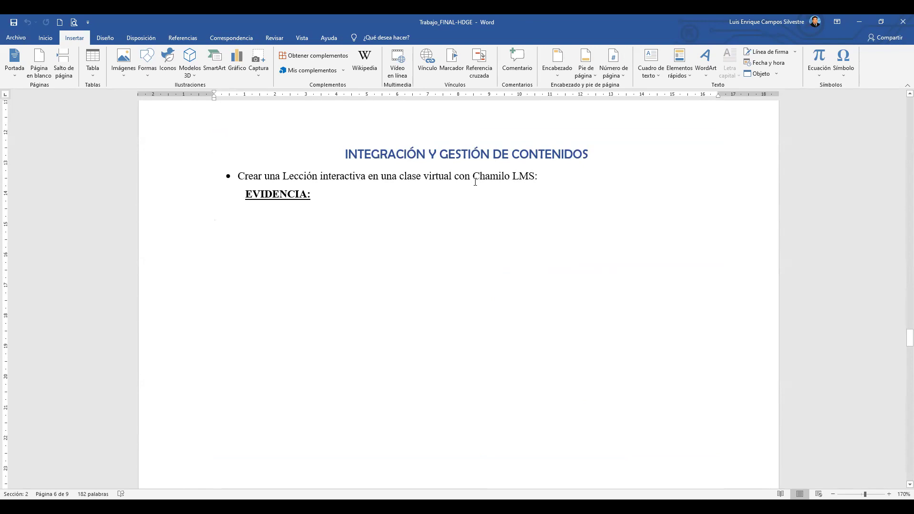
Highlight part of the Google Classroom bullet, then scroll to 'Crear una Examen virtual' at 140% zoom.
{"action": "scroll", "coordinate": [475, 181], "scroll_direction": "down", "scroll_amount": 12}
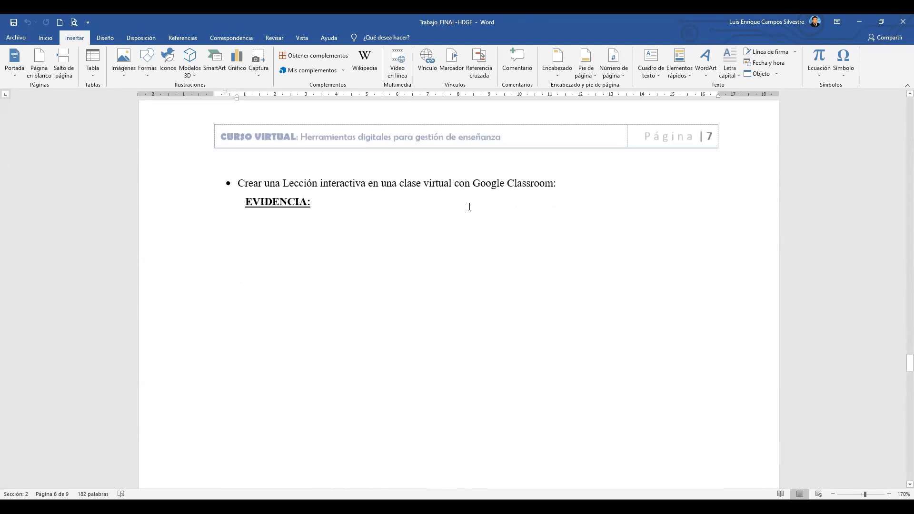
{"action": "left_click_drag", "start_coordinate": [357, 186], "coordinate": [420, 188]}
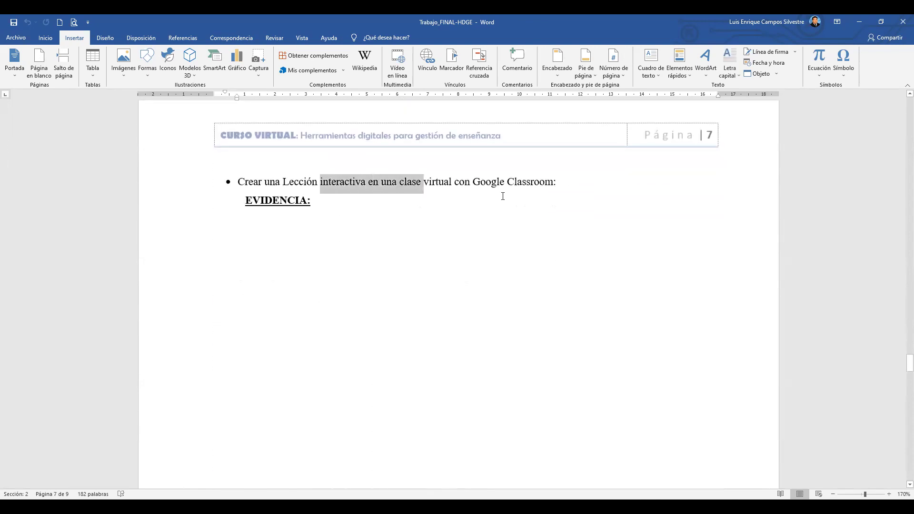
{"action": "left_click", "coordinate": [352, 245]}
{"action": "scroll", "coordinate": [455, 247], "scroll_direction": "down", "scroll_amount": 3}
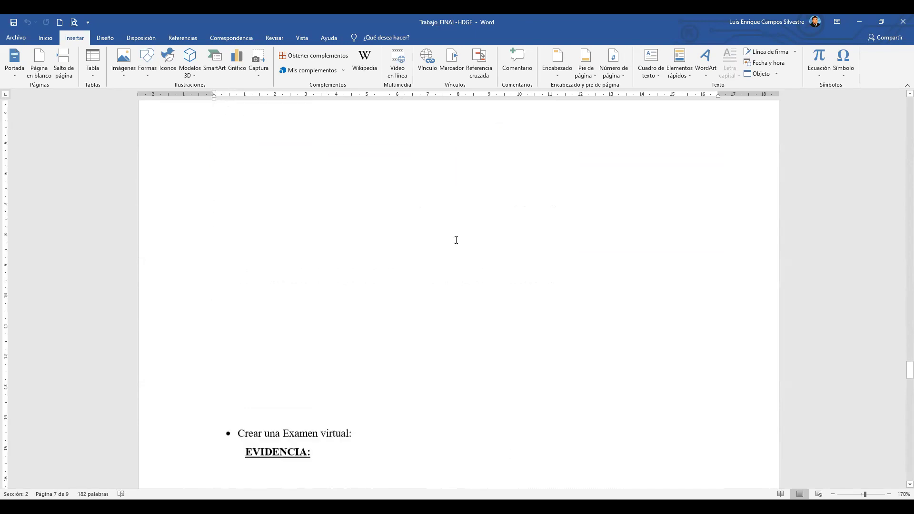
{"action": "scroll", "coordinate": [456, 240], "scroll_direction": "down", "scroll_amount": 3}
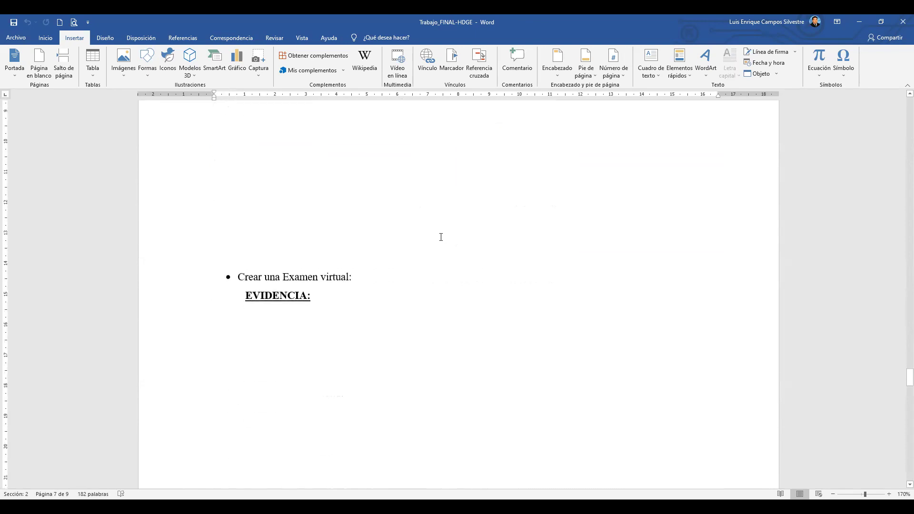
{"action": "scroll", "coordinate": [441, 237], "scroll_direction": "down", "scroll_amount": 3, "text": "ctrl"}
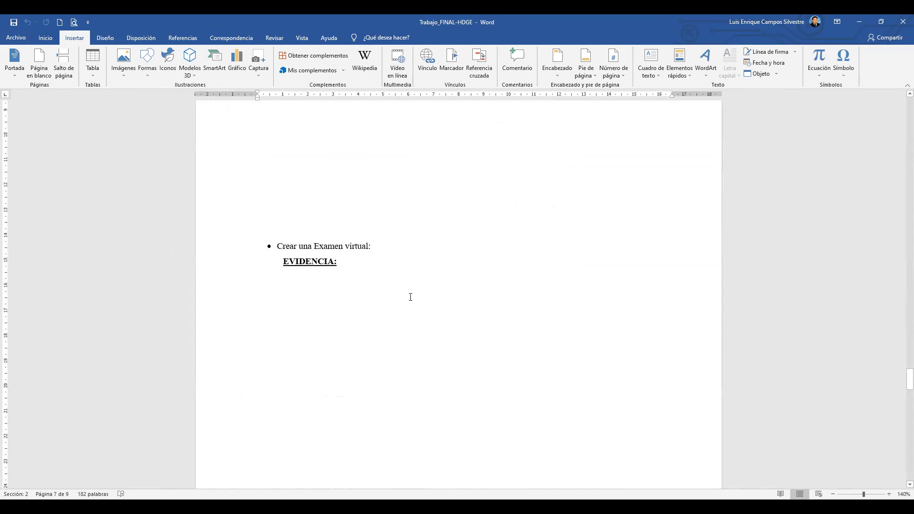
Highlight the Examen virtual text, then scroll through page 8 to the Facebook live-broadcast item.
{"action": "scroll", "coordinate": [399, 260], "scroll_direction": "down", "scroll_amount": 2}
{"action": "left_click_drag", "start_coordinate": [313, 184], "coordinate": [367, 185]}
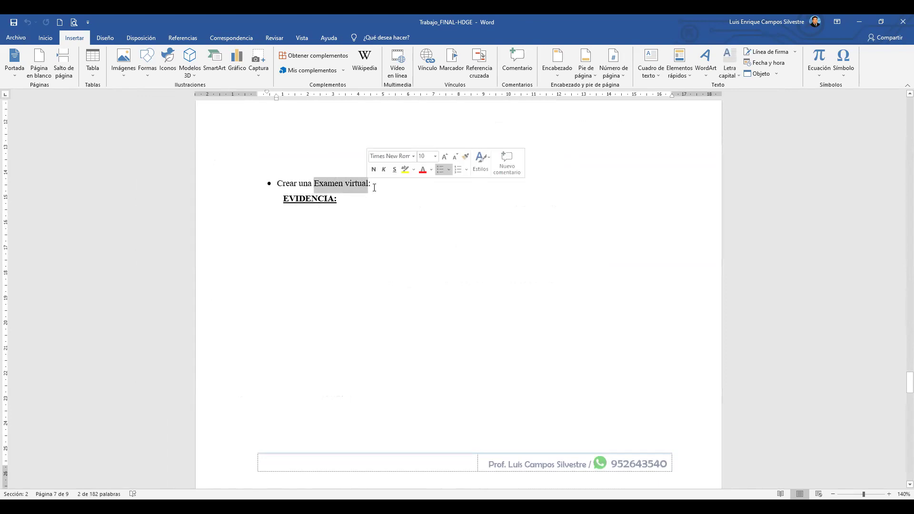
{"action": "left_click", "coordinate": [375, 186]}
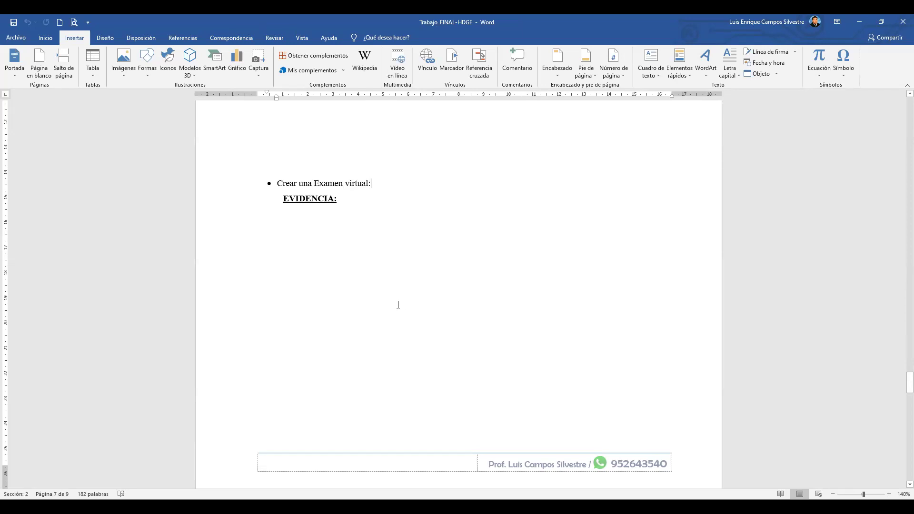
{"action": "scroll", "coordinate": [370, 204], "scroll_direction": "down", "scroll_amount": 8}
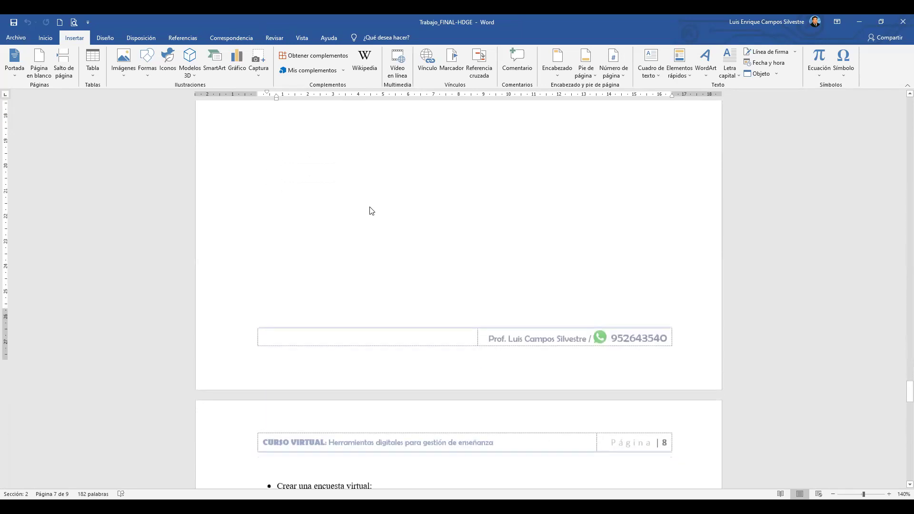
{"action": "scroll", "coordinate": [371, 211], "scroll_direction": "down", "scroll_amount": 2}
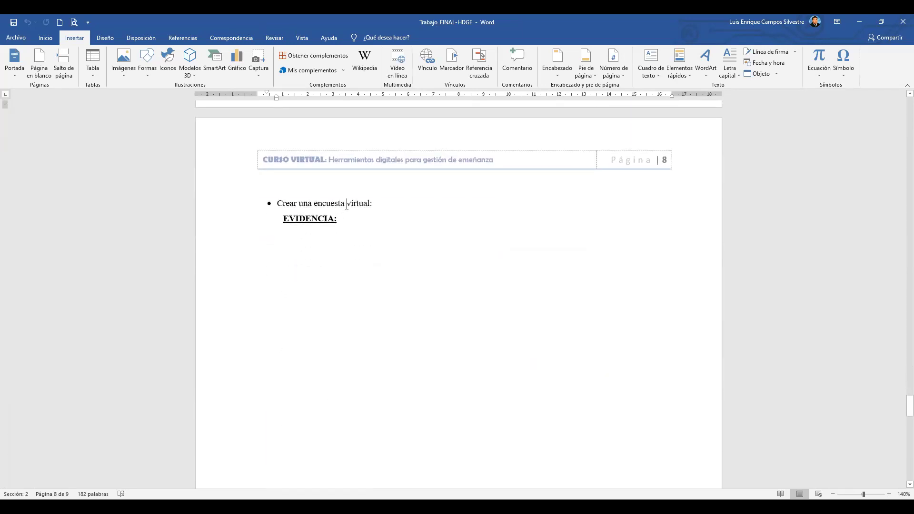
{"action": "scroll", "coordinate": [440, 204], "scroll_direction": "down", "scroll_amount": 2}
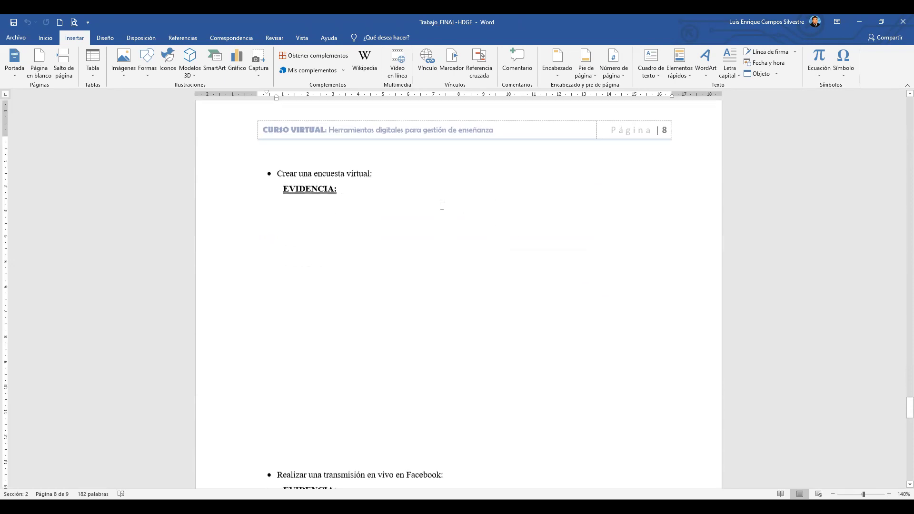
{"action": "scroll", "coordinate": [430, 249], "scroll_direction": "down", "scroll_amount": 3}
{"action": "scroll", "coordinate": [430, 248], "scroll_direction": "down", "scroll_amount": 3}
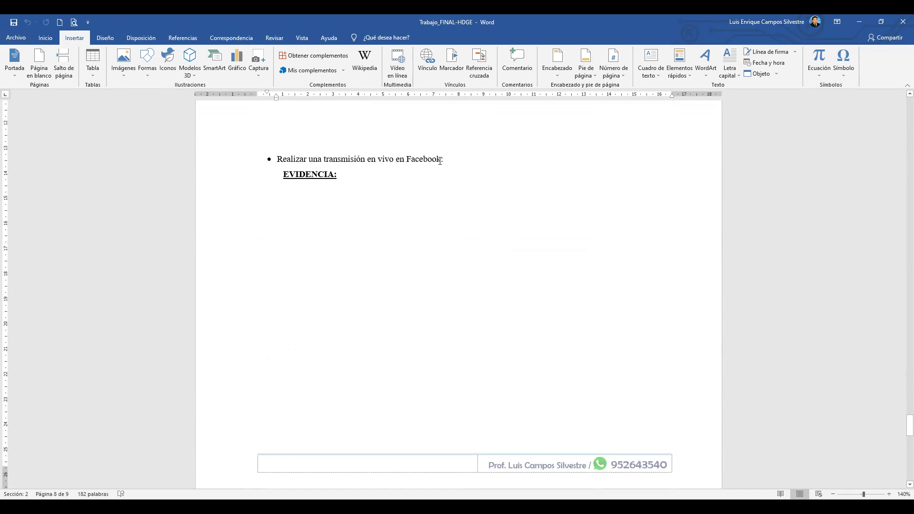
Add ' / Youtube' after 'Facebook' in the live-broadcast bullet and check the edited wording.
{"action": "type", "text": "/"}
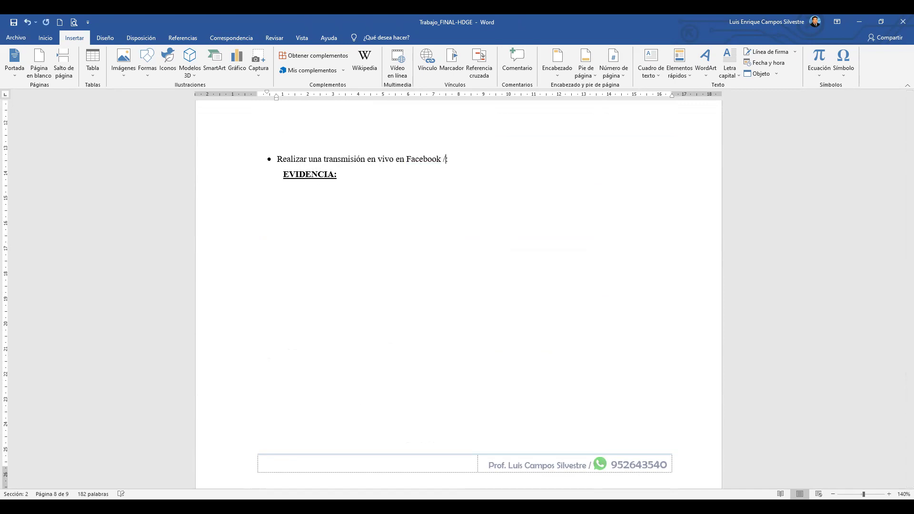
{"action": "type", "text": " Youtube"}
{"action": "left_click", "coordinate": [421, 229]}
{"action": "left_click_drag", "start_coordinate": [408, 159], "coordinate": [442, 159]}
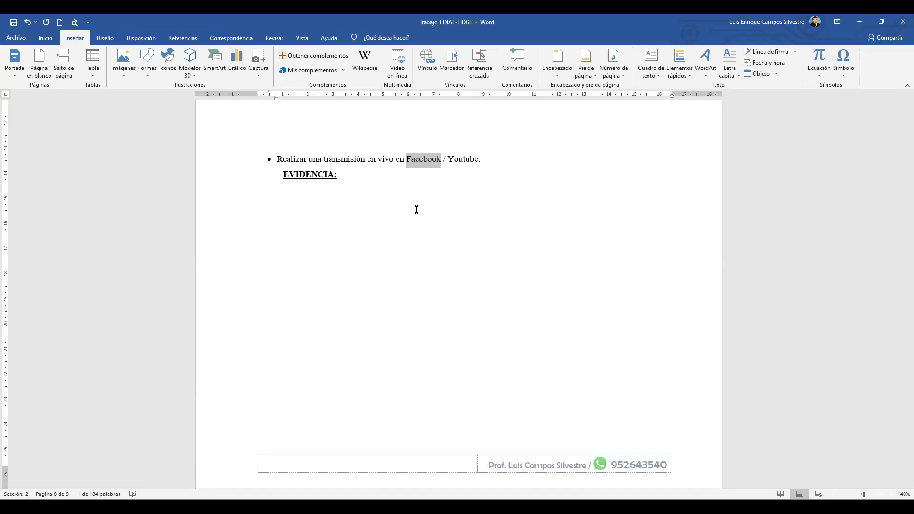
{"action": "left_click", "coordinate": [442, 160]}
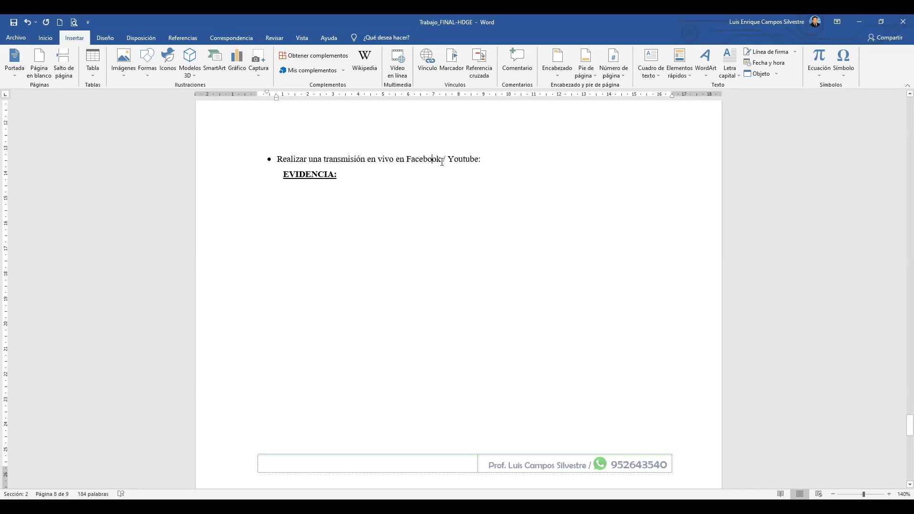
{"action": "left_click_drag", "start_coordinate": [440, 159], "coordinate": [409, 161]}
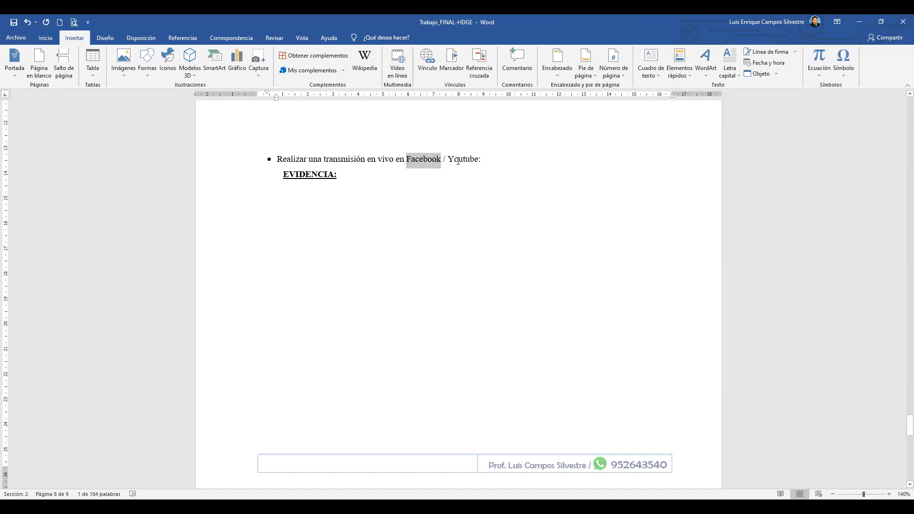
{"action": "left_click", "coordinate": [459, 164]}
Undo and redo to compare against the separate Youtube item on page 9.
{"action": "scroll", "coordinate": [435, 237], "scroll_direction": "up", "scroll_amount": 1}
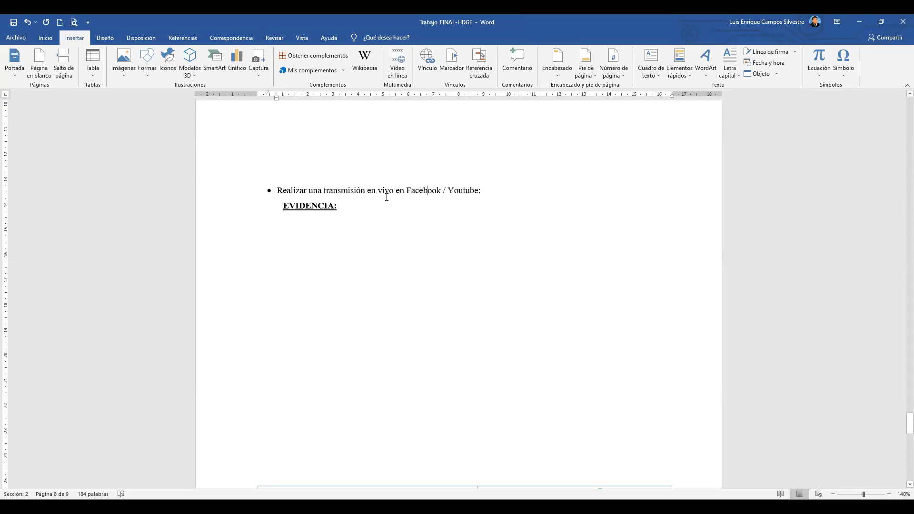
{"action": "left_click", "coordinate": [358, 230]}
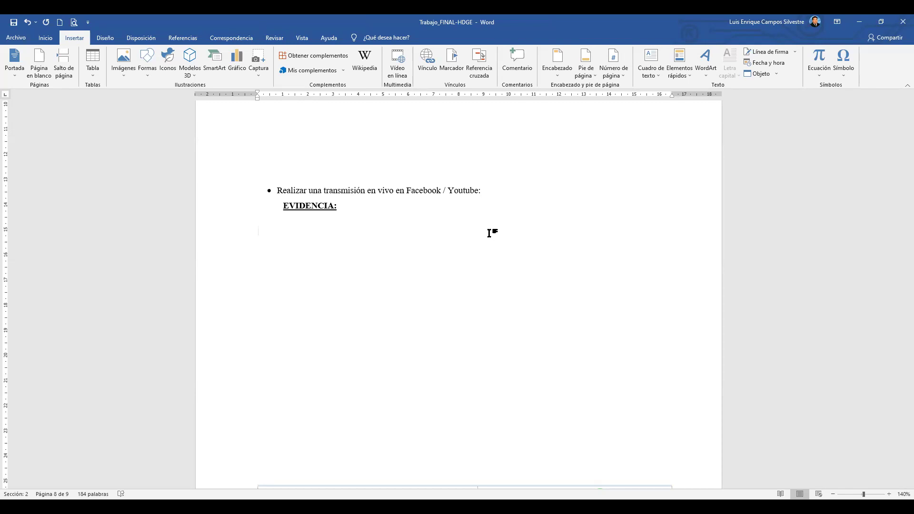
{"action": "key", "text": "ctrl+z"}
{"action": "key", "text": "ctrl+z"}
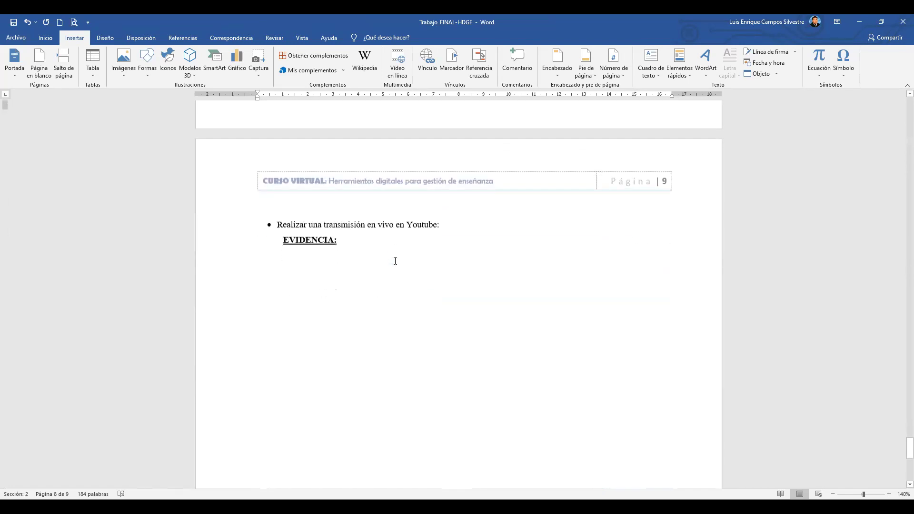
{"action": "scroll", "coordinate": [408, 227], "scroll_direction": "up", "scroll_amount": 8}
{"action": "key", "text": "ctrl+y"}
{"action": "key", "text": "ctrl+y"}
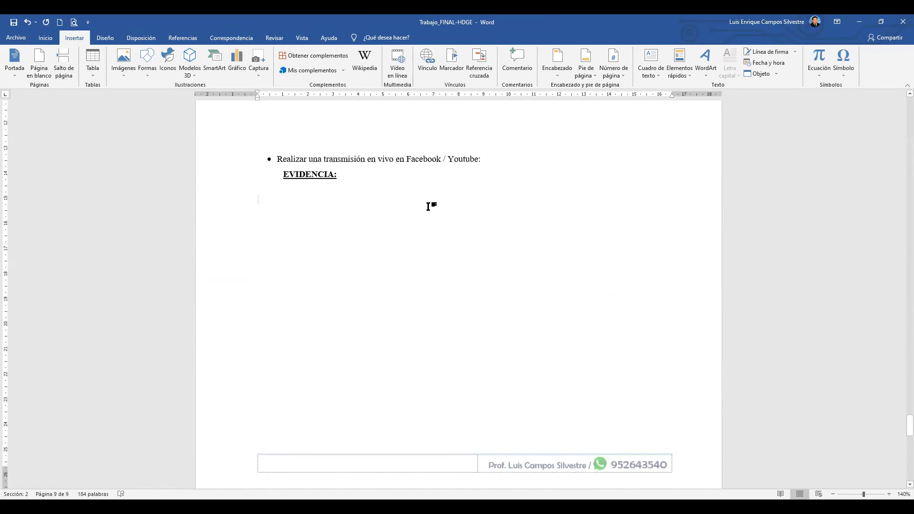
Delete the duplicate 'Realizar una transmisión en vivo en Youtube' item and its EVIDENCIA heading.
{"action": "left_click", "coordinate": [447, 159]}
{"action": "key", "text": "ctrl+z"}
{"action": "key", "text": "ctrl+z"}
{"action": "scroll", "coordinate": [442, 173], "scroll_direction": "down", "scroll_amount": 5}
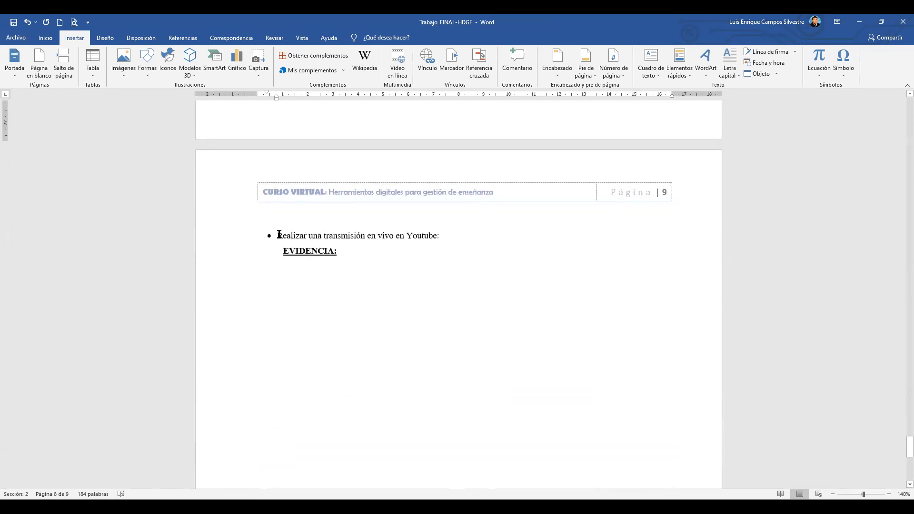
{"action": "left_click_drag", "start_coordinate": [279, 234], "coordinate": [411, 263]}
{"action": "key", "text": "ctrl+y"}
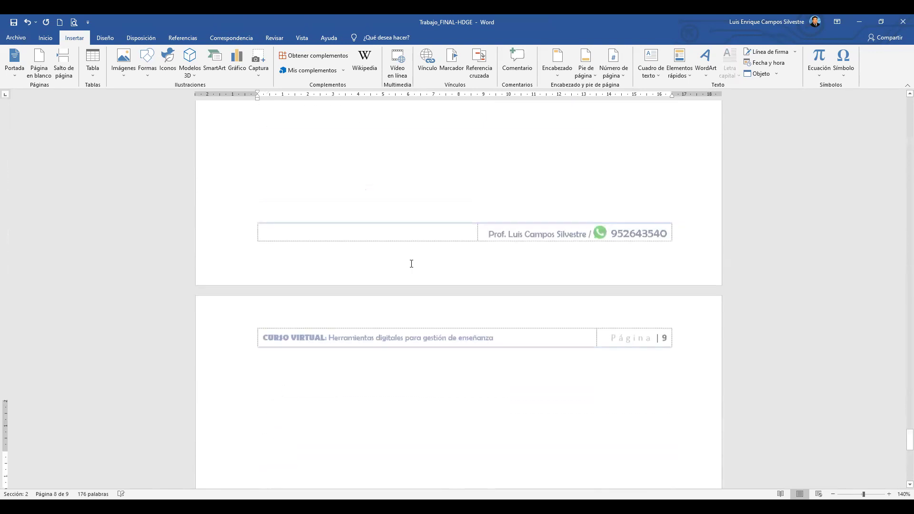
{"action": "double_click", "coordinate": [412, 198]}
{"action": "left_click", "coordinate": [402, 257]}
Delete the blank lines on page 9 so only the Fecha de entrega line remains.
{"action": "scroll", "coordinate": [355, 267], "scroll_direction": "down", "scroll_amount": 1}
{"action": "scroll", "coordinate": [355, 266], "scroll_direction": "down", "scroll_amount": 7}
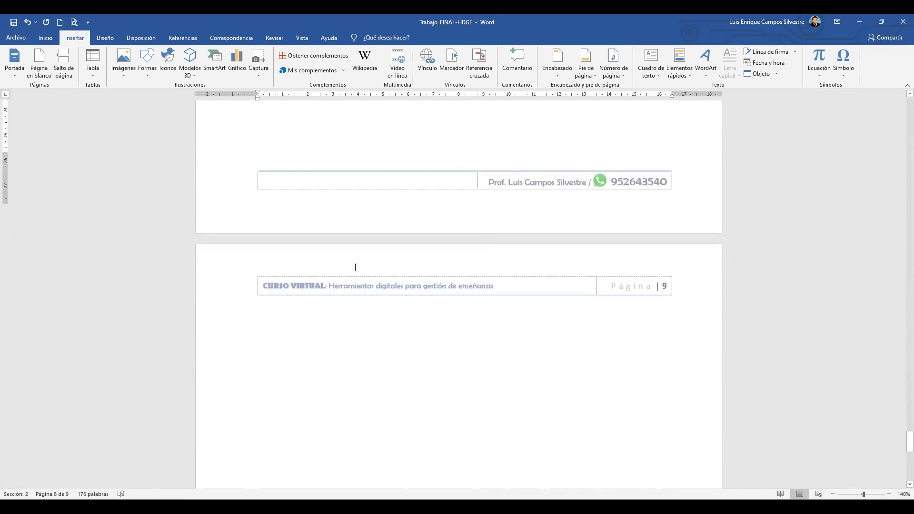
{"action": "left_click", "coordinate": [450, 193]}
{"action": "left_click_drag", "start_coordinate": [383, 147], "coordinate": [402, 316]}
{"action": "key", "text": "Delete"}
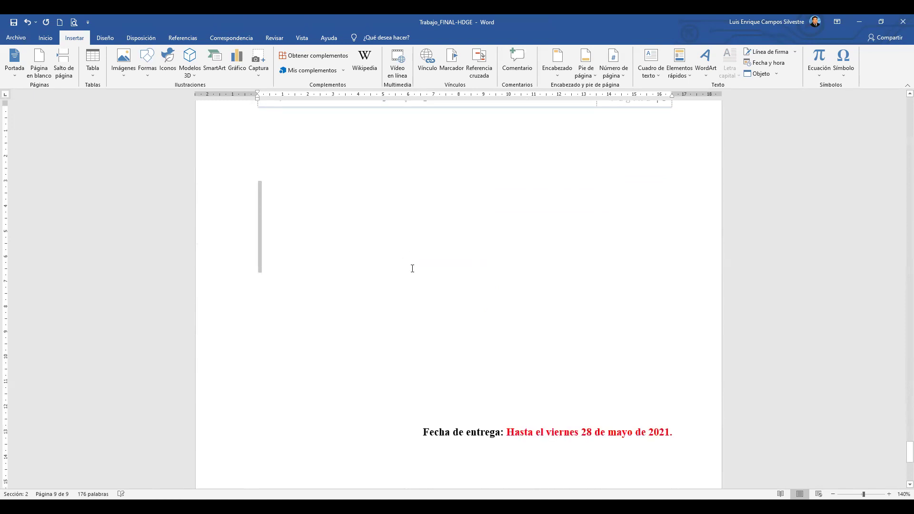
{"action": "key", "text": "Delete"}
{"action": "left_click_drag", "start_coordinate": [439, 170], "coordinate": [439, 251]}
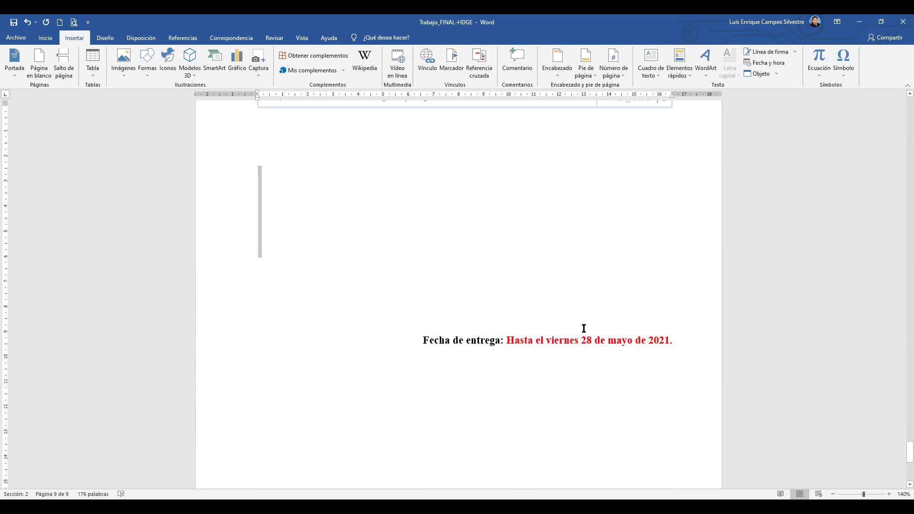
{"action": "key", "text": "Delete"}
{"action": "left_click", "coordinate": [589, 251]}
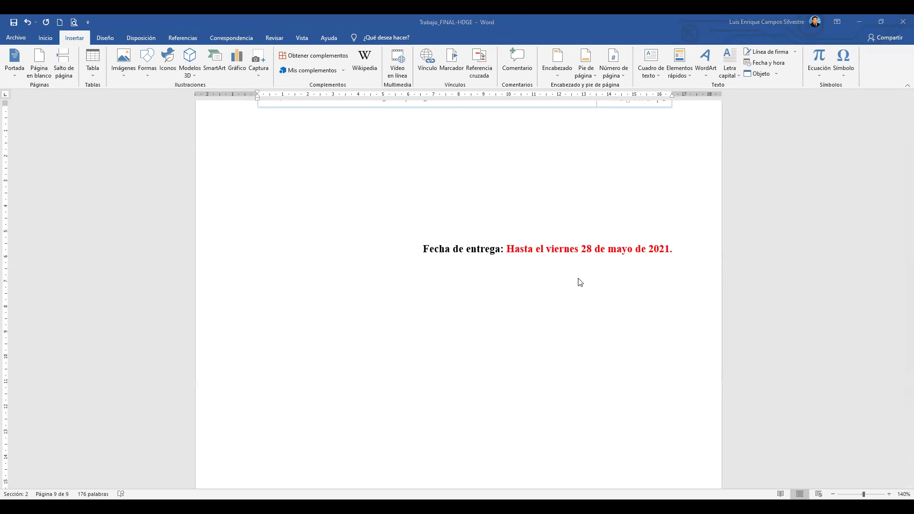
{"action": "scroll", "coordinate": [518, 302], "scroll_direction": "down", "scroll_amount": 3}
{"action": "scroll", "coordinate": [518, 302], "scroll_direction": "up", "scroll_amount": 10}
{"action": "scroll", "coordinate": [460, 308], "scroll_direction": "up", "scroll_amount": 15}
{"action": "scroll", "coordinate": [423, 328], "scroll_direction": "up", "scroll_amount": 15}
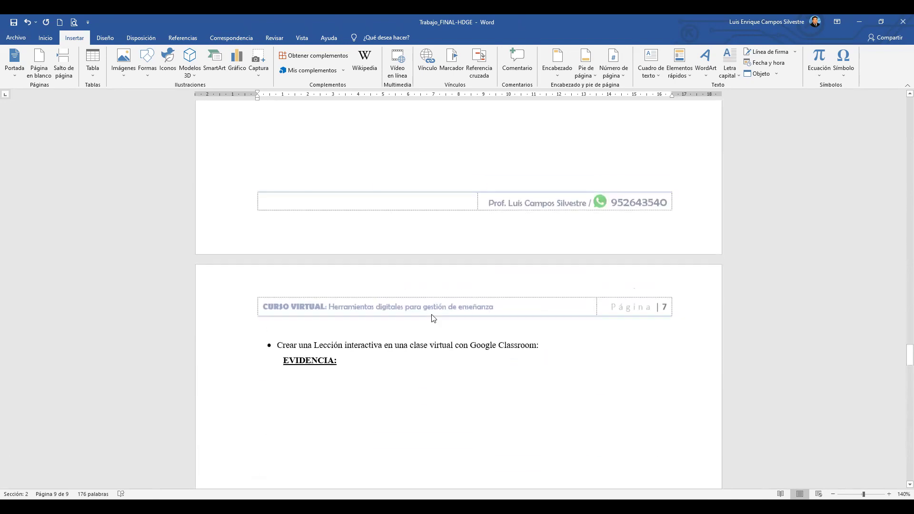
Save Trabajo_FINAL-HDGE and return to the Chamilo LMS EVIDENCIA heading on page 6.
{"action": "left_click", "coordinate": [14, 23]}
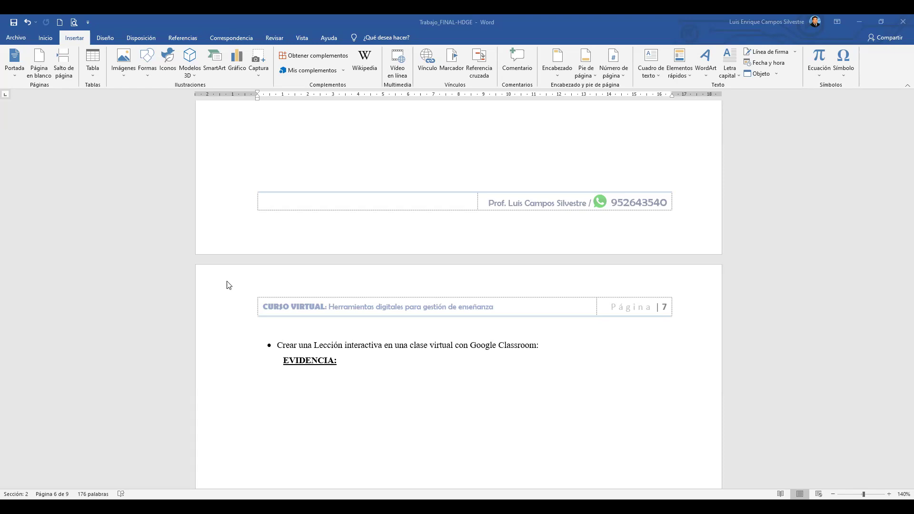
{"action": "scroll", "coordinate": [382, 342], "scroll_direction": "up", "scroll_amount": 3}
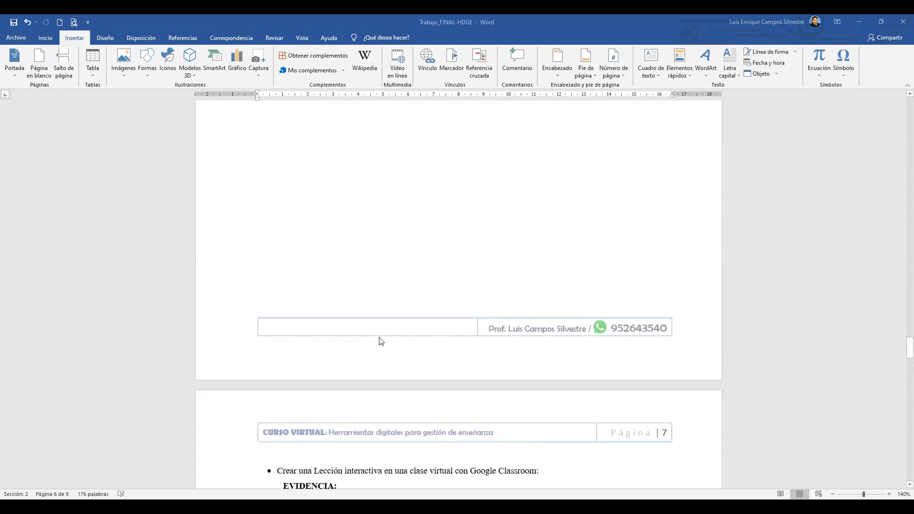
{"action": "scroll", "coordinate": [381, 341], "scroll_direction": "up", "scroll_amount": 4}
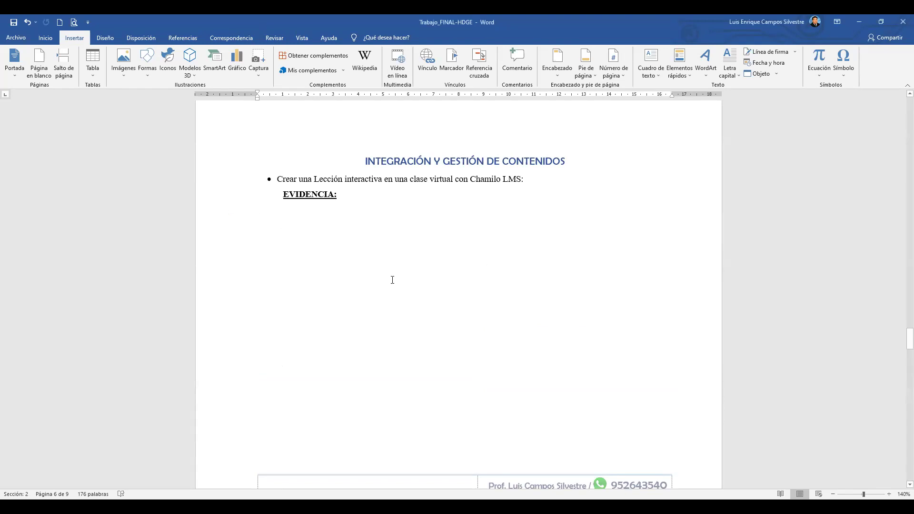
{"action": "scroll", "coordinate": [392, 280], "scroll_direction": "down", "scroll_amount": 1}
{"action": "left_click", "coordinate": [357, 166]}
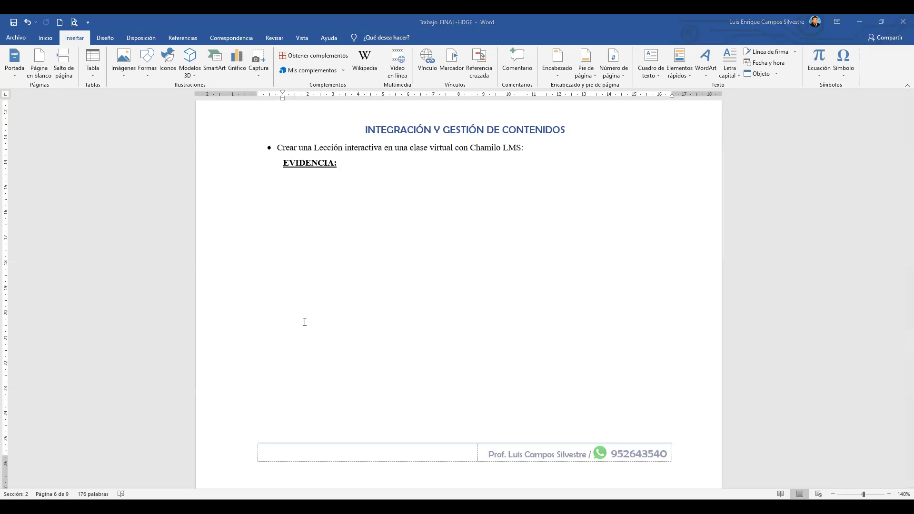
{"action": "scroll", "coordinate": [440, 302], "scroll_direction": "up", "scroll_amount": 15}
{"action": "scroll", "coordinate": [442, 303], "scroll_direction": "up", "scroll_amount": 1}
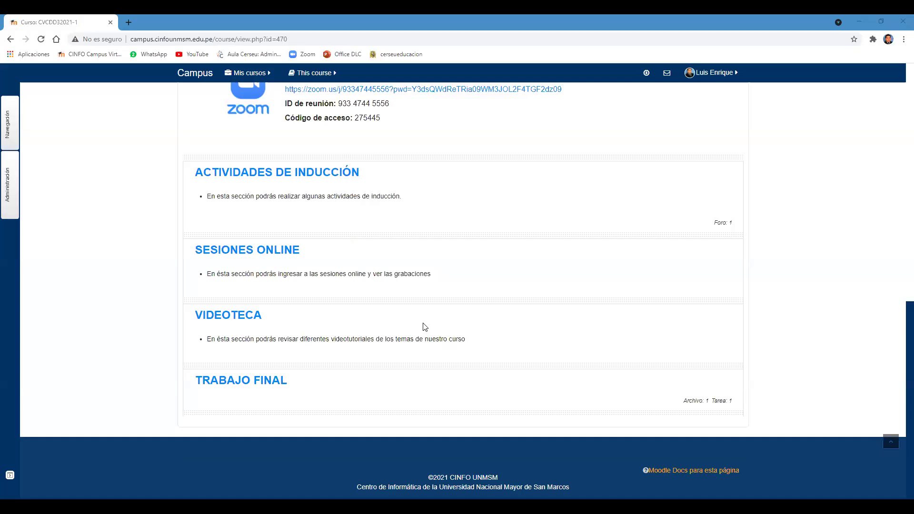
Open the course's TRABAJO FINAL section to show the format download and submission item.
{"action": "scroll", "coordinate": [425, 326], "scroll_direction": "up", "scroll_amount": 15}
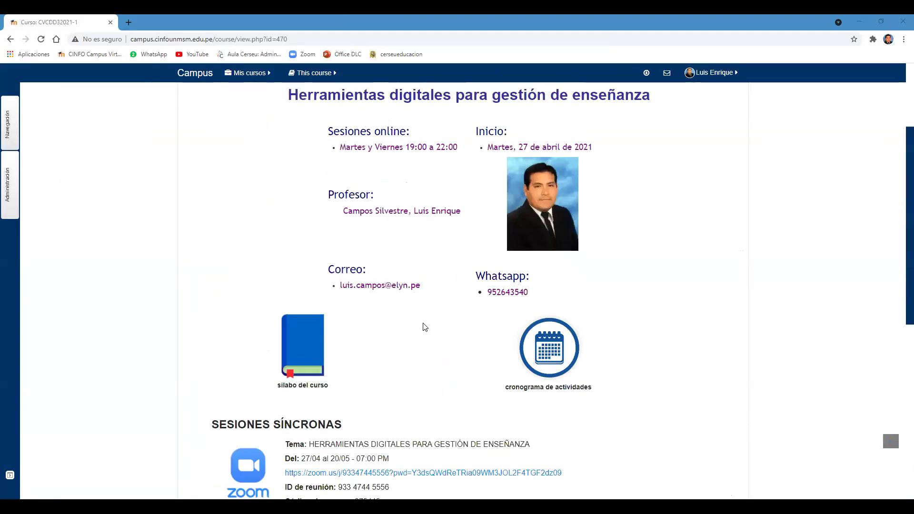
{"action": "scroll", "coordinate": [429, 324], "scroll_direction": "down", "scroll_amount": 2}
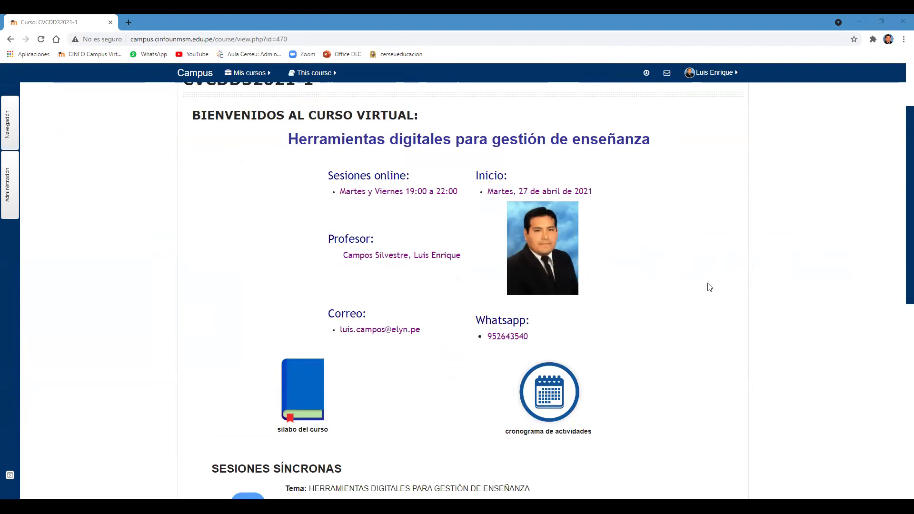
{"action": "scroll", "coordinate": [736, 257], "scroll_direction": "down", "scroll_amount": 3}
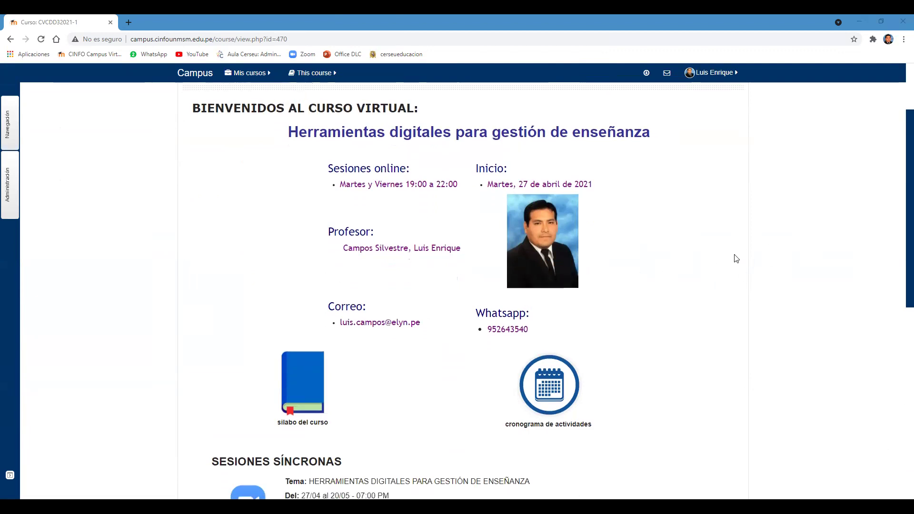
{"action": "scroll", "coordinate": [731, 273], "scroll_direction": "down", "scroll_amount": 2}
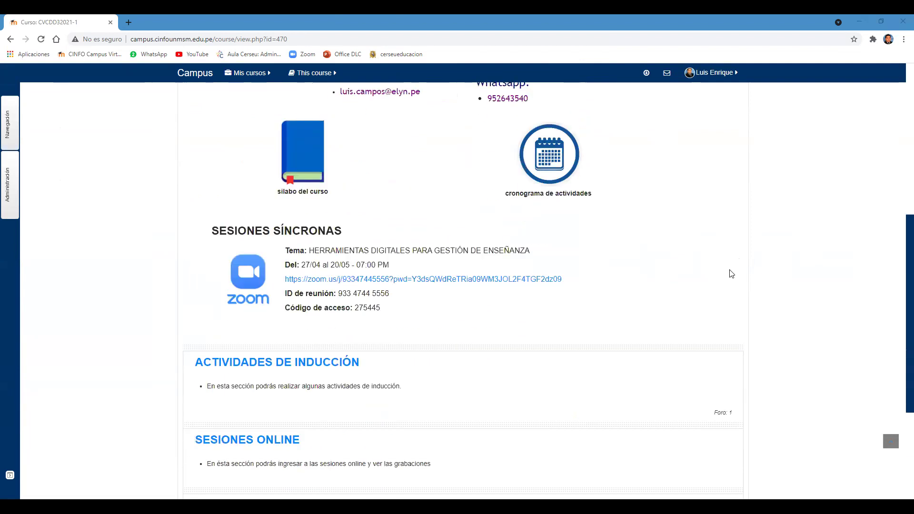
{"action": "scroll", "coordinate": [732, 273], "scroll_direction": "up", "scroll_amount": 6}
{"action": "scroll", "coordinate": [731, 273], "scroll_direction": "up", "scroll_amount": 1}
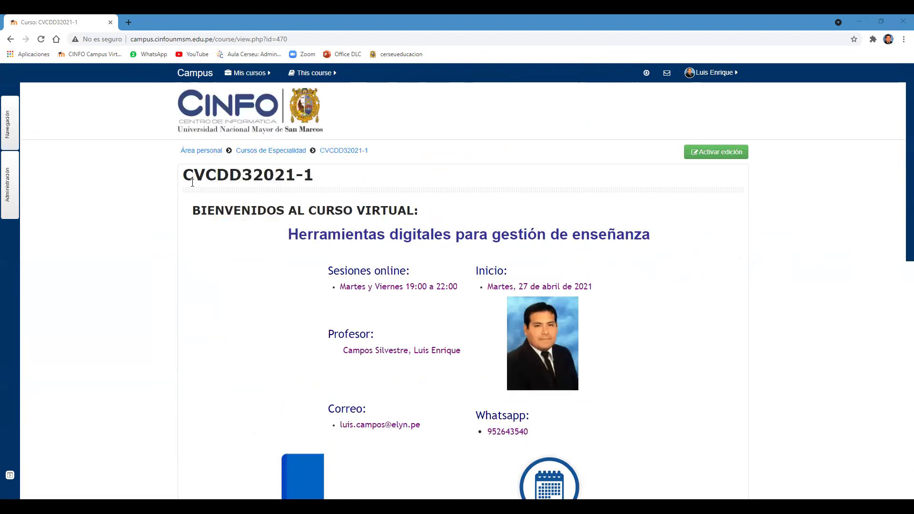
{"action": "left_click_drag", "start_coordinate": [193, 175], "coordinate": [285, 178]}
{"action": "left_click", "coordinate": [284, 179]}
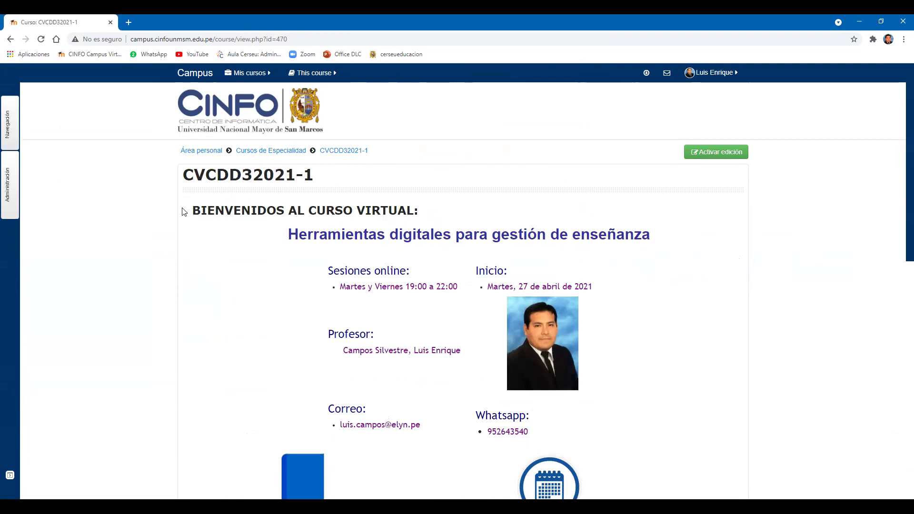
{"action": "scroll", "coordinate": [182, 211], "scroll_direction": "down", "scroll_amount": 10}
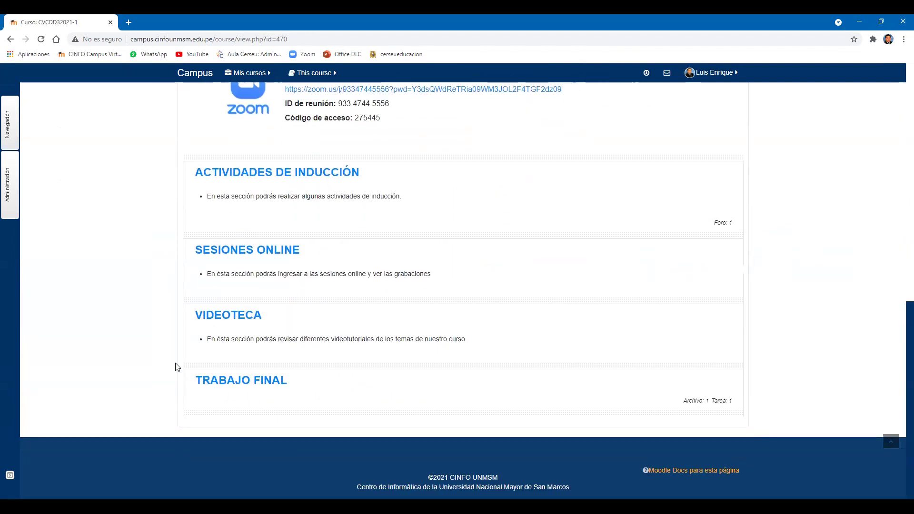
{"action": "left_click", "coordinate": [231, 381]}
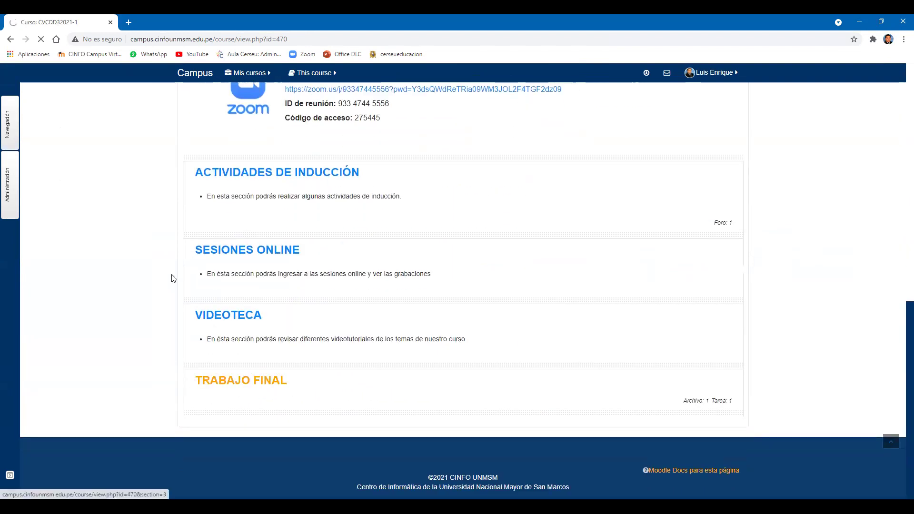
{"action": "scroll", "coordinate": [163, 257], "scroll_direction": "down", "scroll_amount": 8}
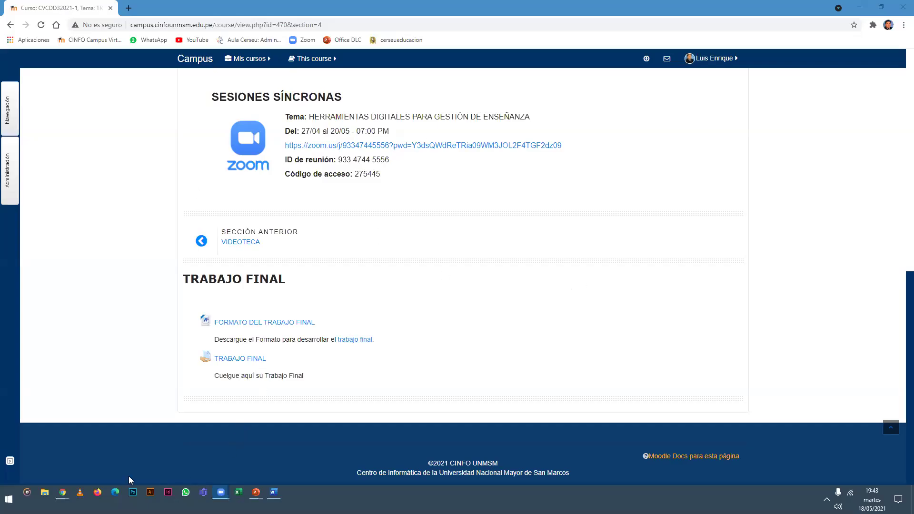
Show the desktop and apply Siguiente fondo de escritorio three times, ending on the pink-and-blue swirl.
{"action": "key", "text": "super+d"}
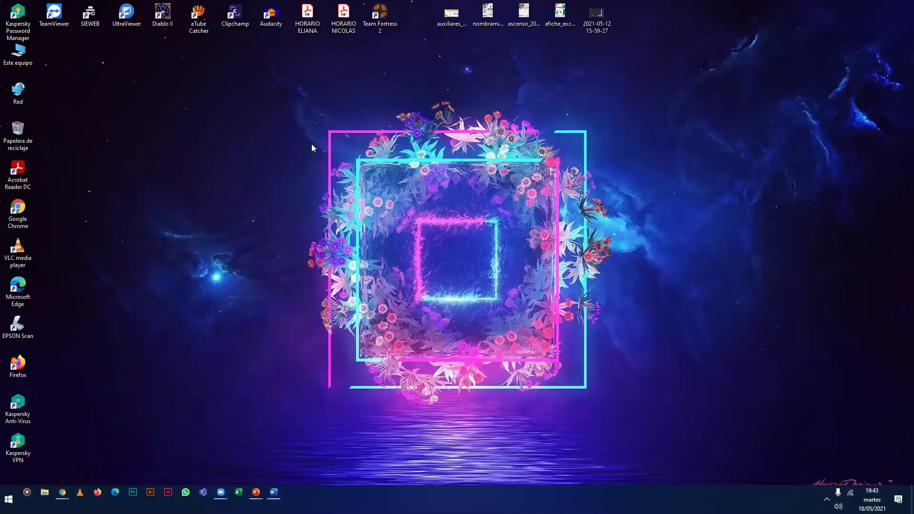
{"action": "right_click", "coordinate": [282, 139]}
{"action": "left_click", "coordinate": [293, 228]}
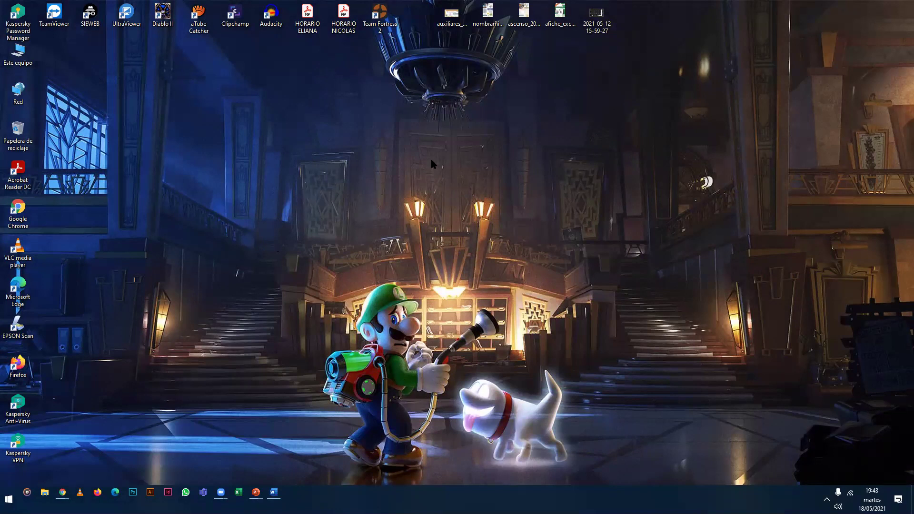
{"action": "right_click", "coordinate": [337, 194]}
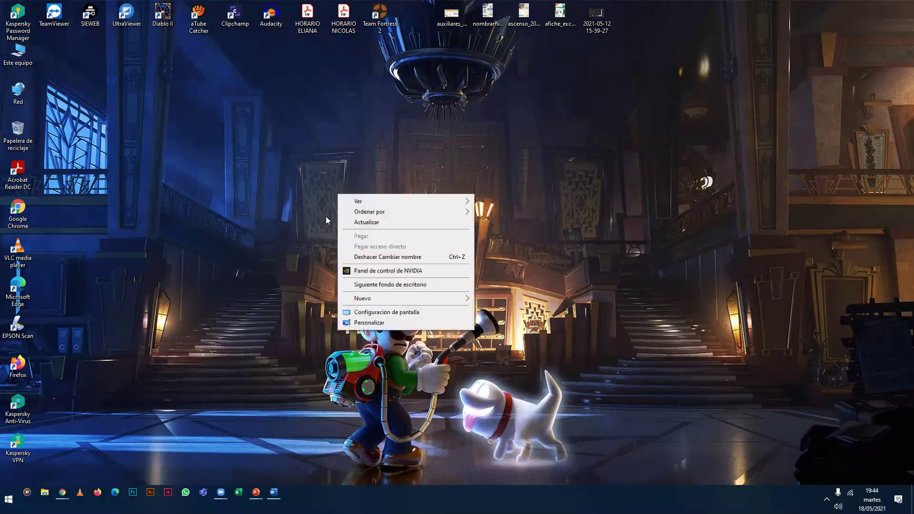
{"action": "left_click", "coordinate": [352, 282]}
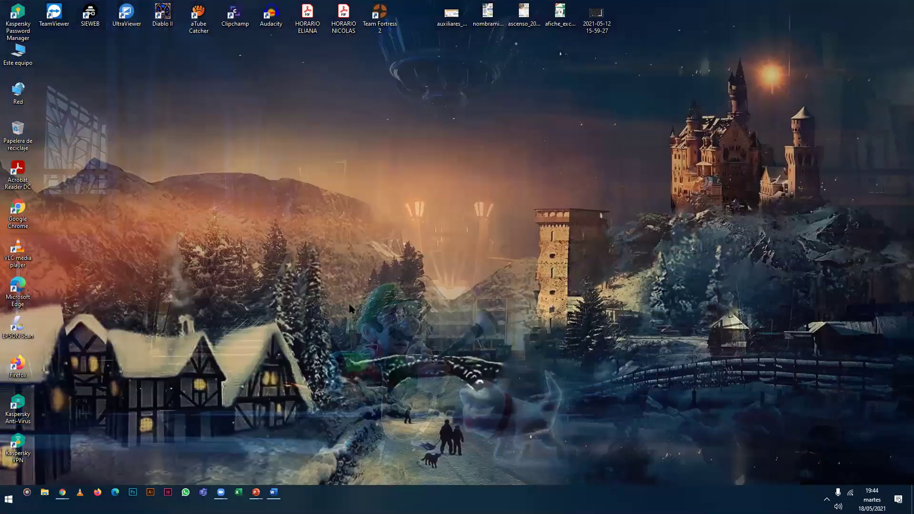
{"action": "right_click", "coordinate": [331, 226]}
{"action": "left_click", "coordinate": [381, 317]}
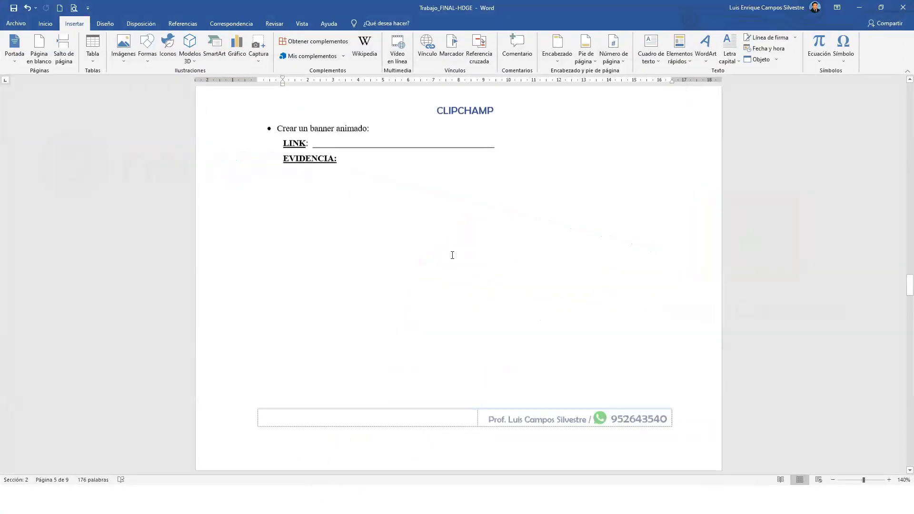
{"action": "scroll", "coordinate": [452, 255], "scroll_direction": "up", "scroll_amount": 5}
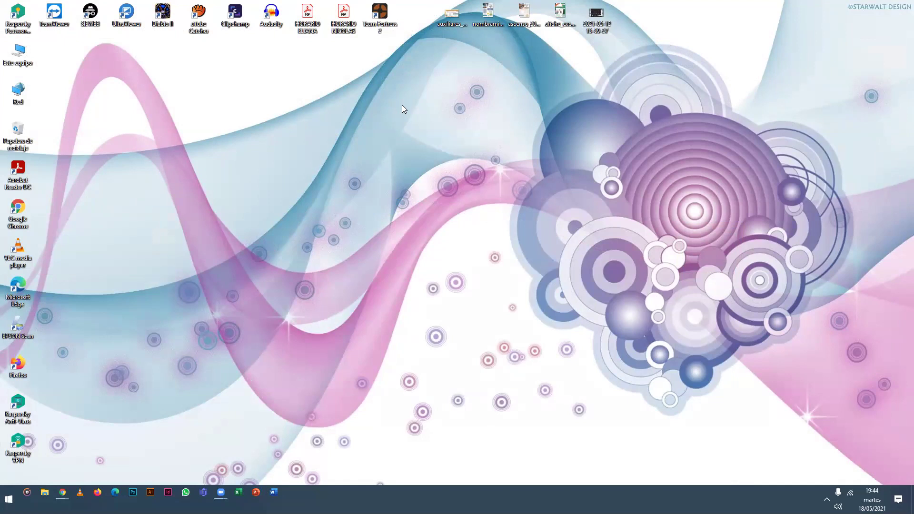
{"action": "left_click", "coordinate": [354, 136]}
Return to the Chrome course page and select its web address.
{"action": "key", "text": "alt+Tab"}
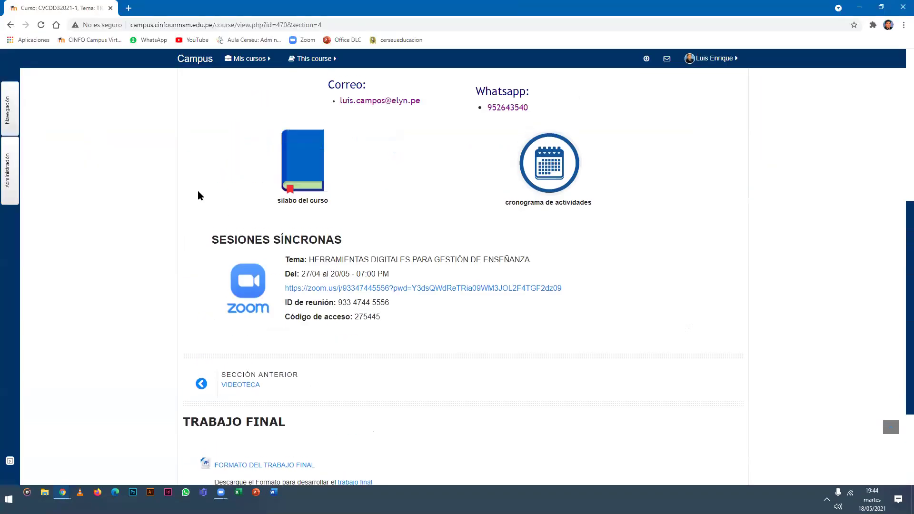
{"action": "scroll", "coordinate": [197, 191], "scroll_direction": "up", "scroll_amount": 2}
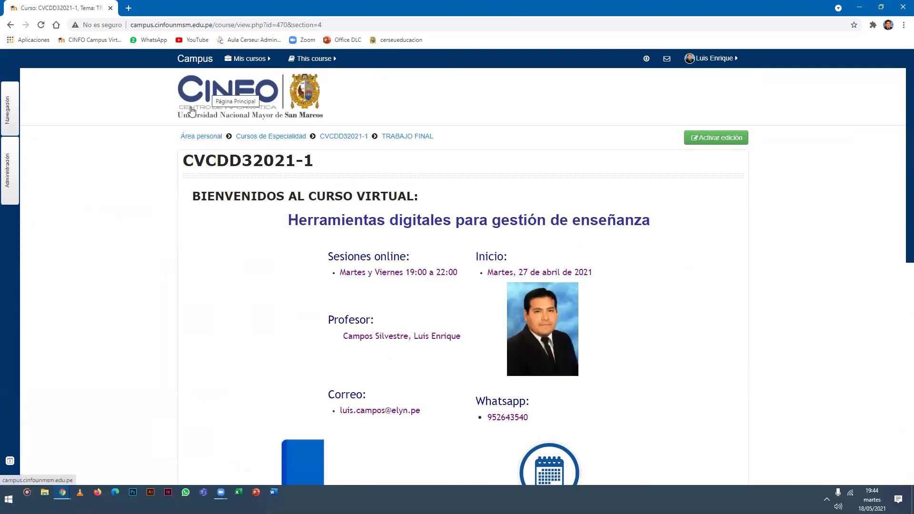
{"action": "left_click", "coordinate": [315, 55]}
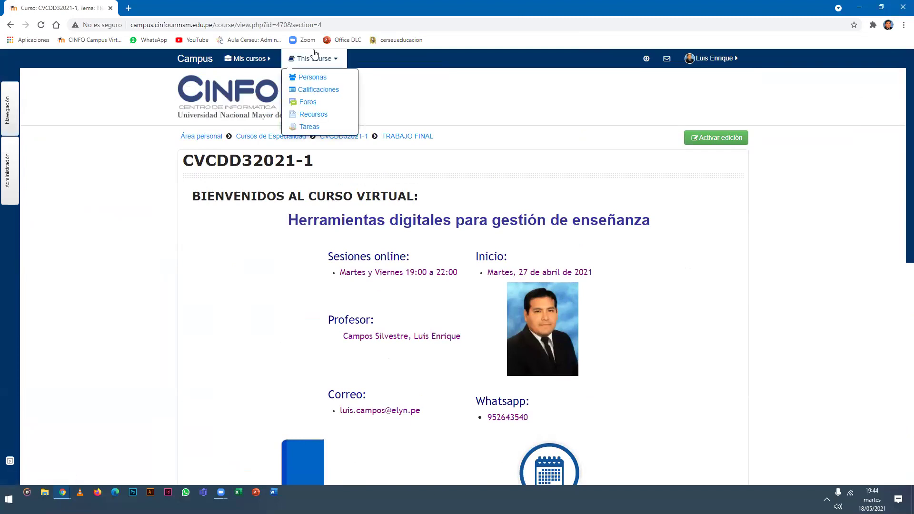
{"action": "left_click", "coordinate": [335, 26]}
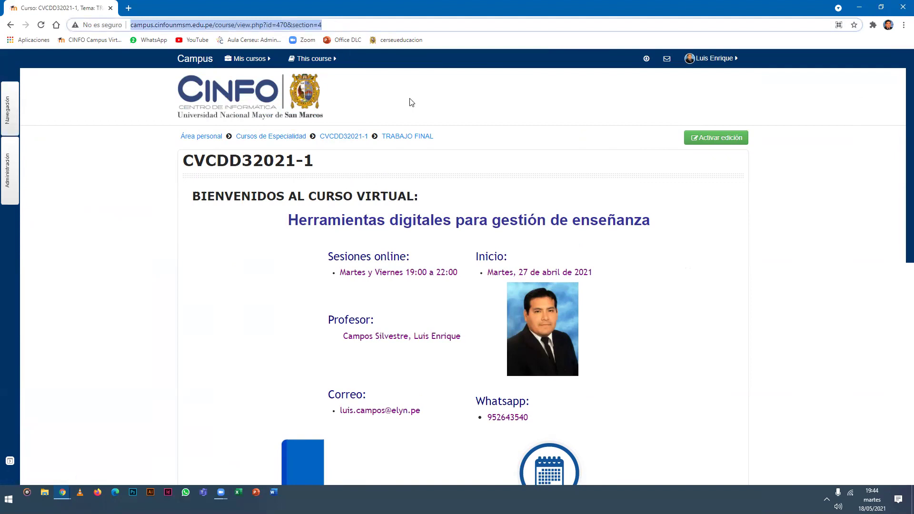
{"action": "key", "text": "alt+Tab"}
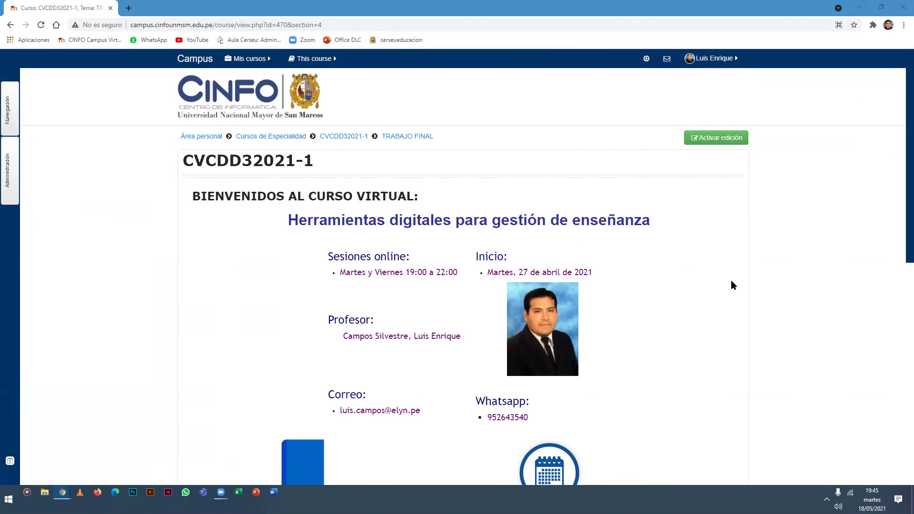
Scroll the CINFO Campus course page down to the TRABAJO FINAL section.
{"action": "left_click", "coordinate": [761, 263]}
{"action": "scroll", "coordinate": [757, 269], "scroll_direction": "down", "scroll_amount": 1}
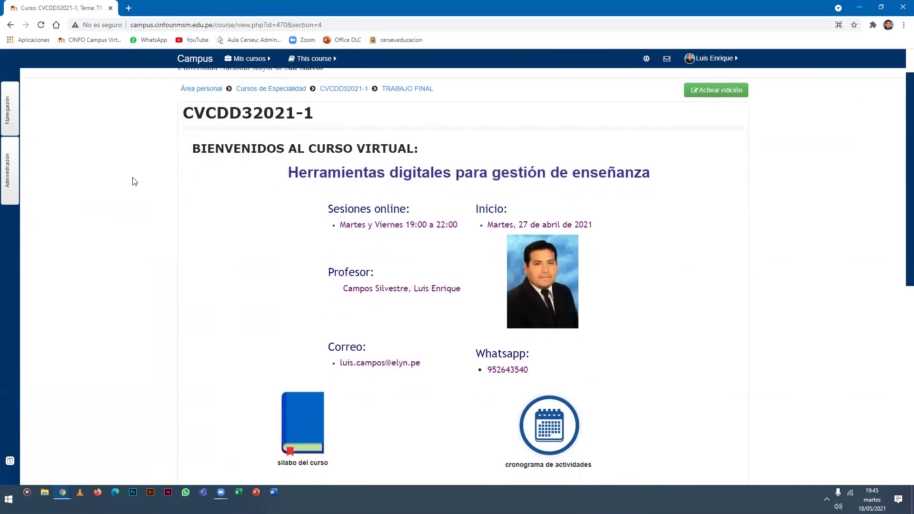
{"action": "scroll", "coordinate": [181, 196], "scroll_direction": "up", "scroll_amount": 1}
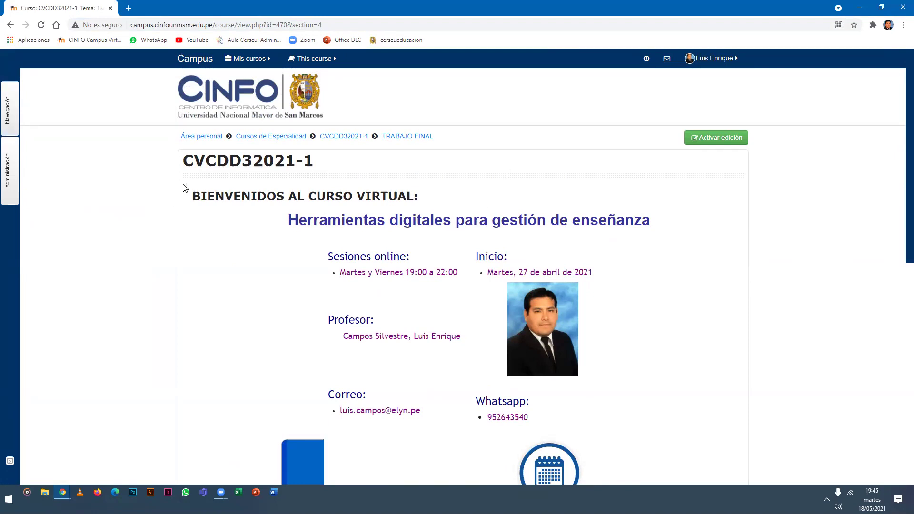
{"action": "left_click_drag", "start_coordinate": [184, 162], "coordinate": [321, 170]}
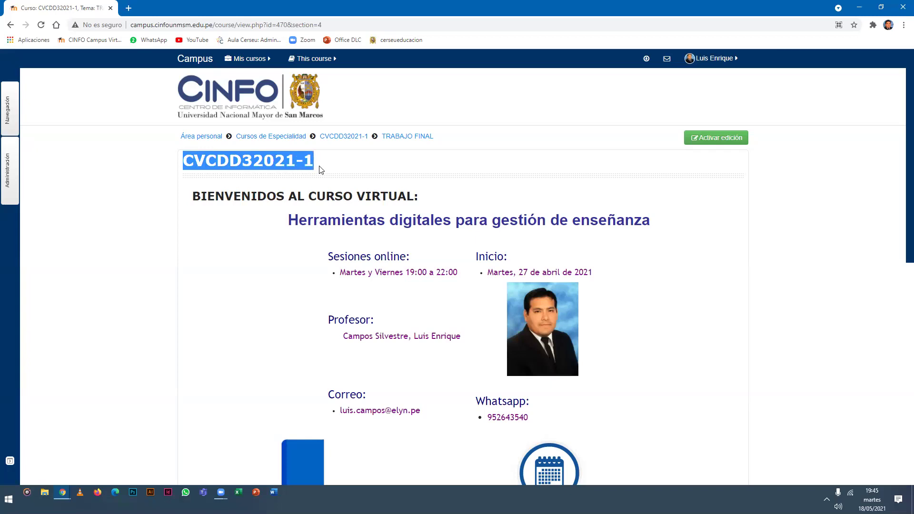
{"action": "left_click", "coordinate": [157, 199]}
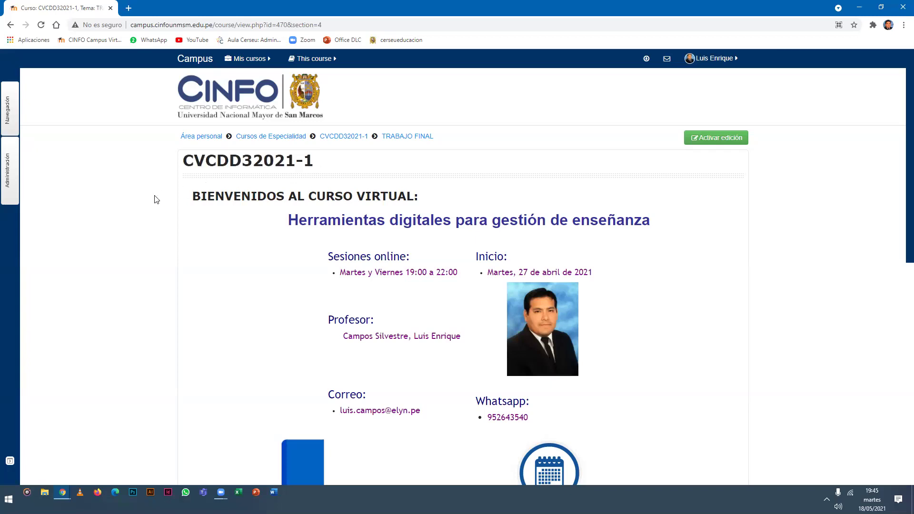
{"action": "scroll", "coordinate": [157, 199], "scroll_direction": "down", "scroll_amount": 4}
{"action": "scroll", "coordinate": [157, 199], "scroll_direction": "down", "scroll_amount": 5}
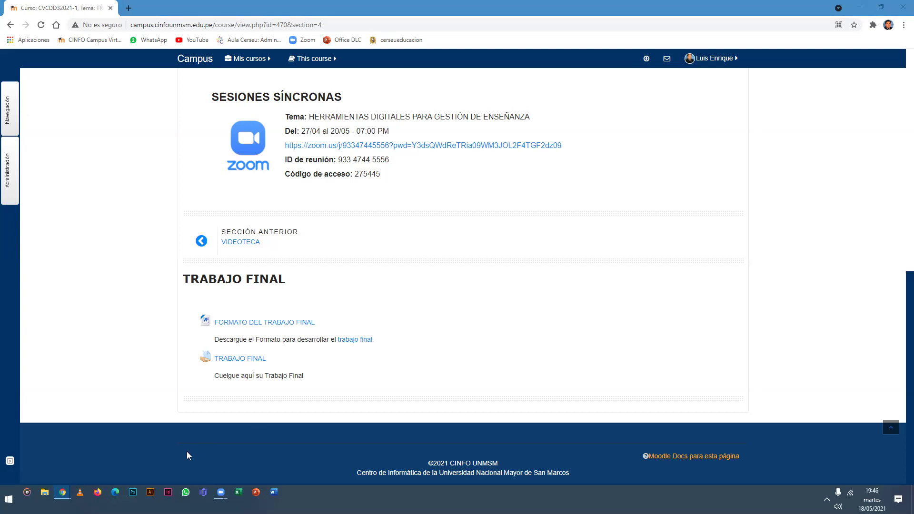
Open the HD-ACTUAL (E:) drive in a new File Explorer window.
{"action": "key", "text": "super+e"}
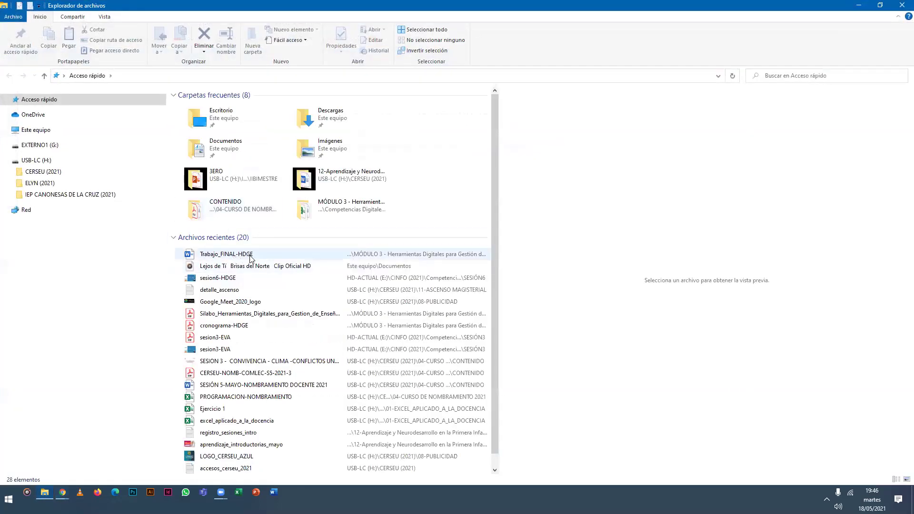
{"action": "left_click", "coordinate": [73, 135]}
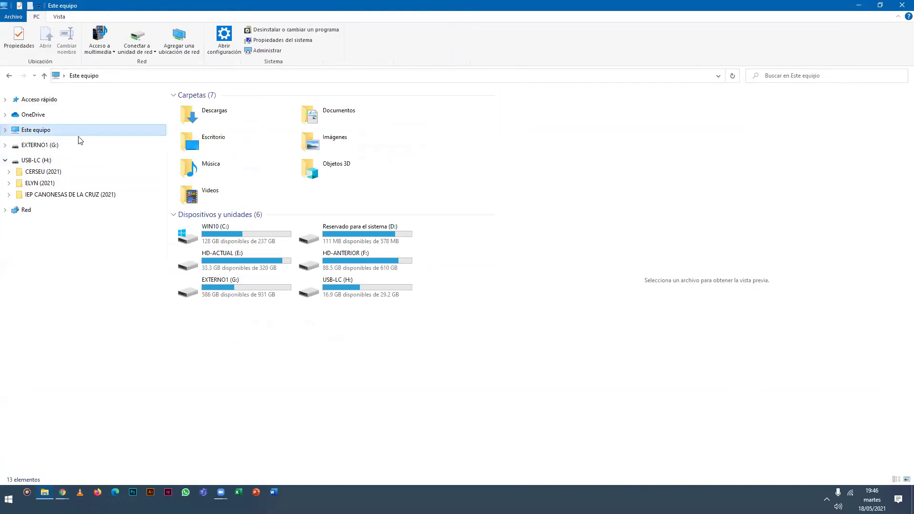
{"action": "double_click", "coordinate": [267, 263]}
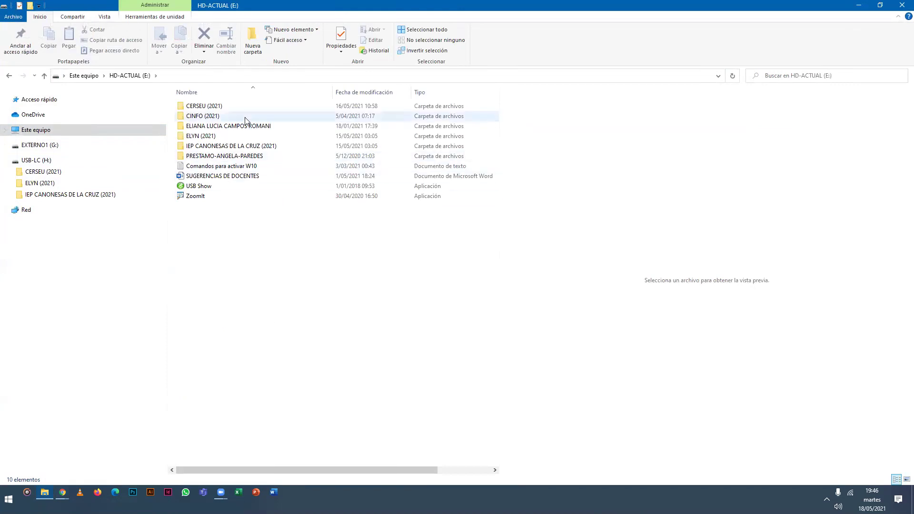
{"action": "key", "text": "alt+Tab"}
{"action": "key", "text": "Tab"}
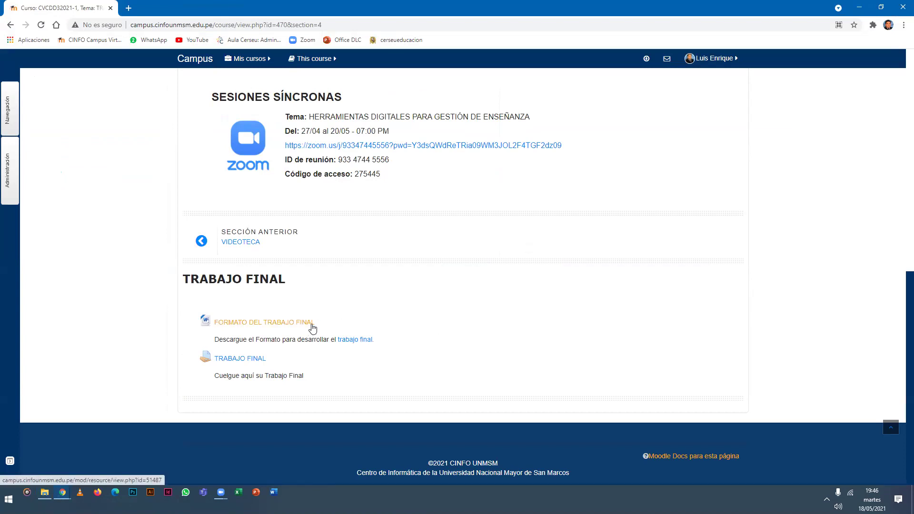
{"action": "key", "text": "alt+Tab"}
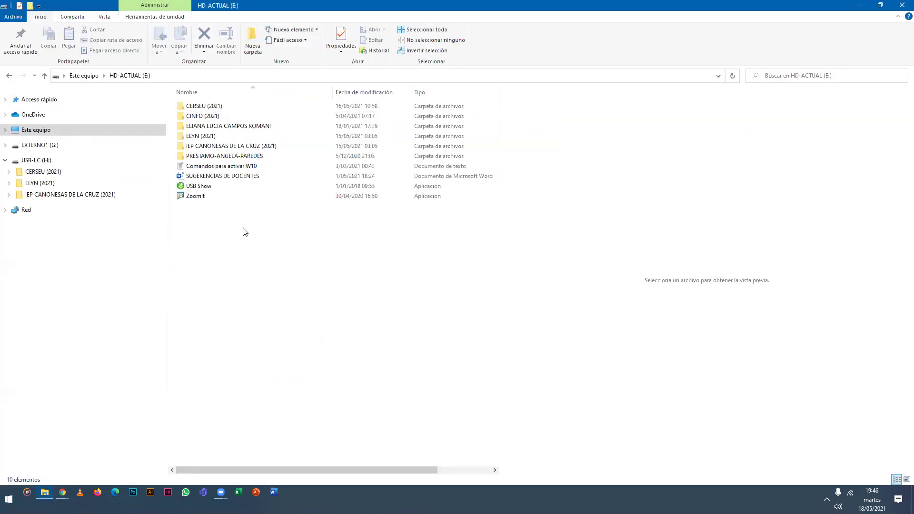
Browse through CINFO (2021) and Competencias Digitales para Docentes into the MÓDULO 3 folder.
{"action": "double_click", "coordinate": [249, 116]}
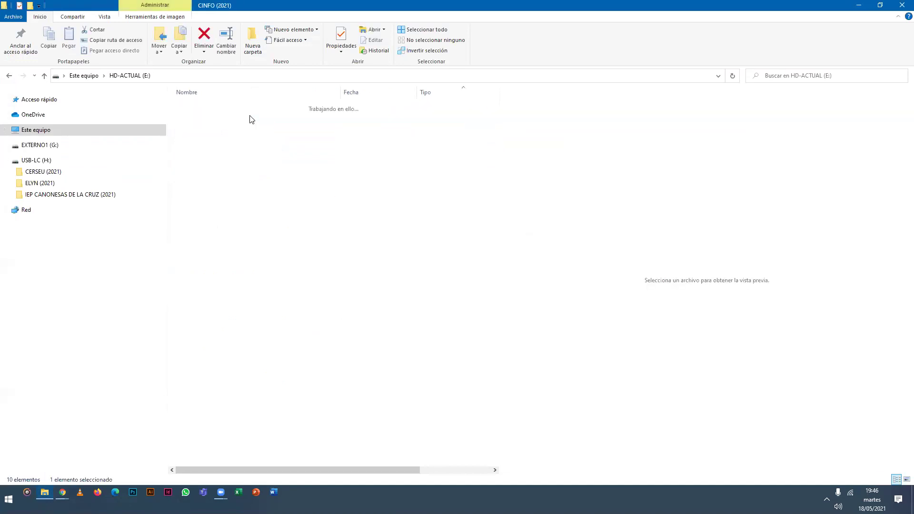
{"action": "key", "text": "alt+Tab"}
{"action": "scroll", "coordinate": [157, 239], "scroll_direction": "up", "scroll_amount": 10}
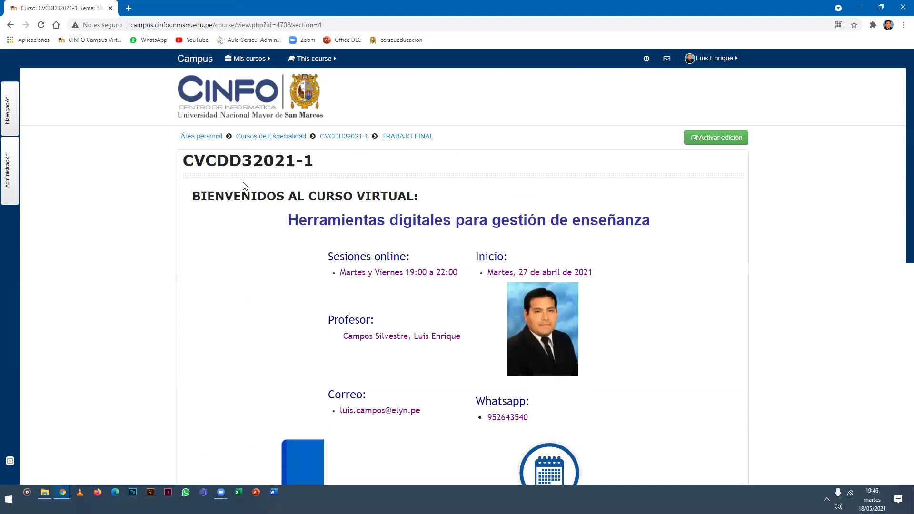
{"action": "scroll", "coordinate": [177, 213], "scroll_direction": "down", "scroll_amount": 10}
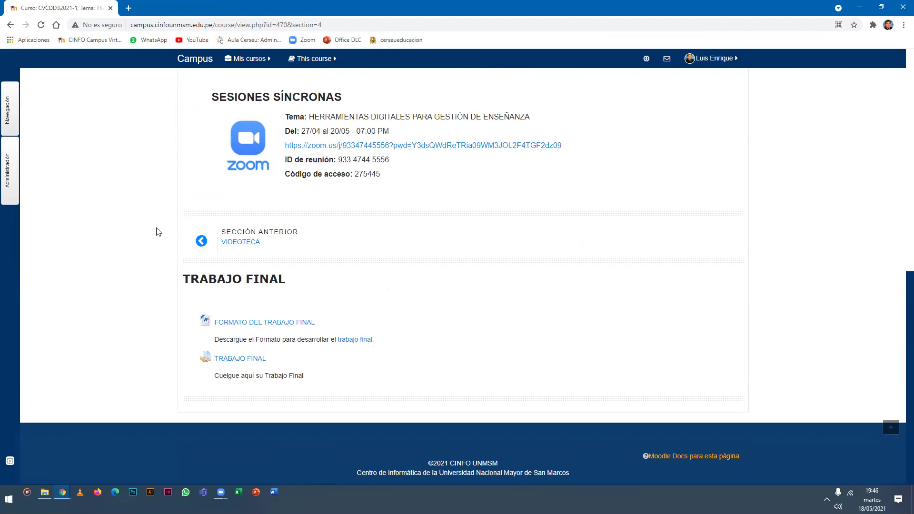
{"action": "scroll", "coordinate": [158, 232], "scroll_direction": "up", "scroll_amount": 10}
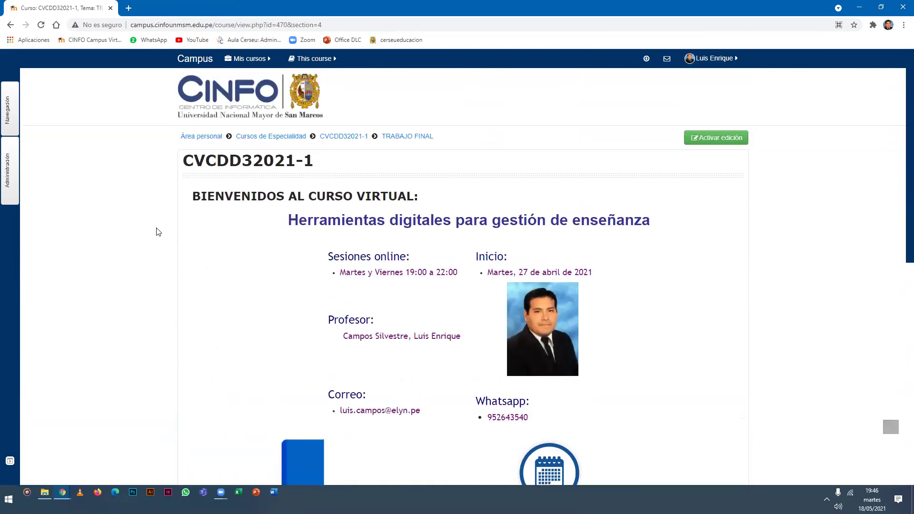
{"action": "key", "text": "alt+Tab"}
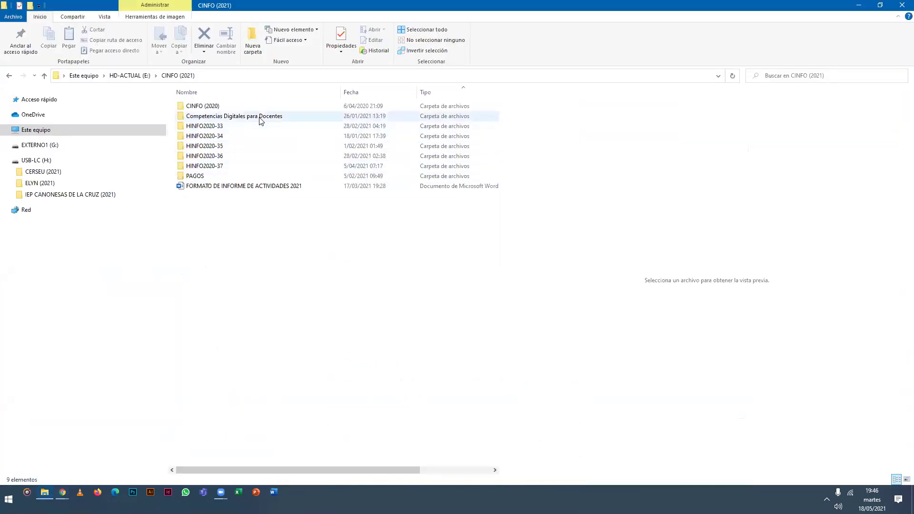
{"action": "double_click", "coordinate": [259, 117]}
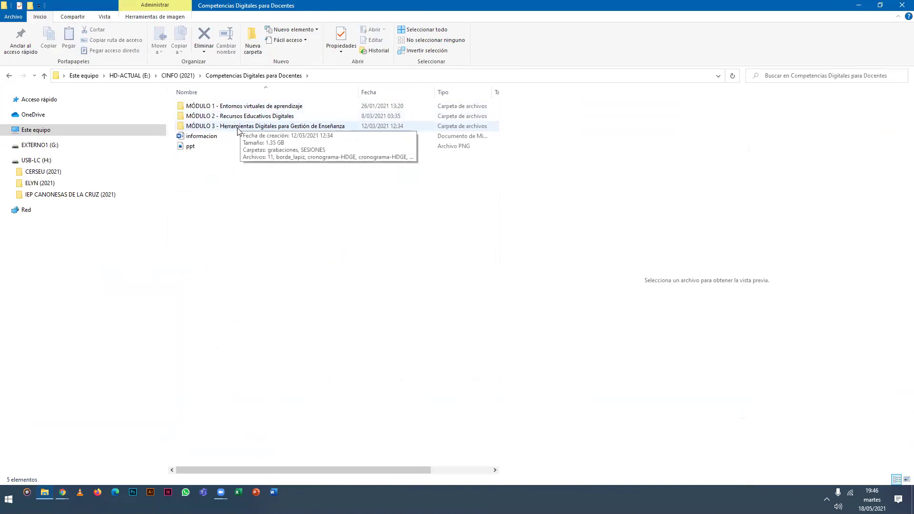
{"action": "double_click", "coordinate": [234, 126]}
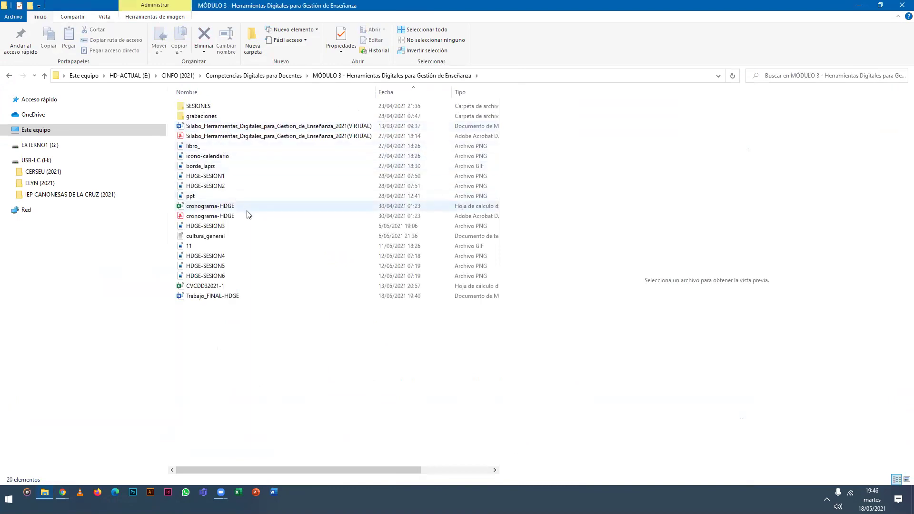
Copy Trabajo_FINAL-HDGE into Documentos and open the copy in Word.
{"action": "right_click", "coordinate": [267, 298]}
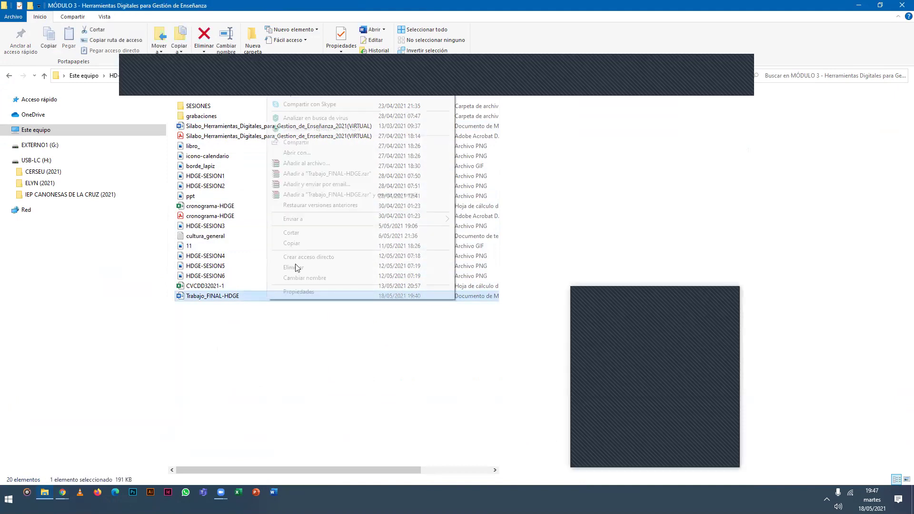
{"action": "left_click", "coordinate": [84, 101]}
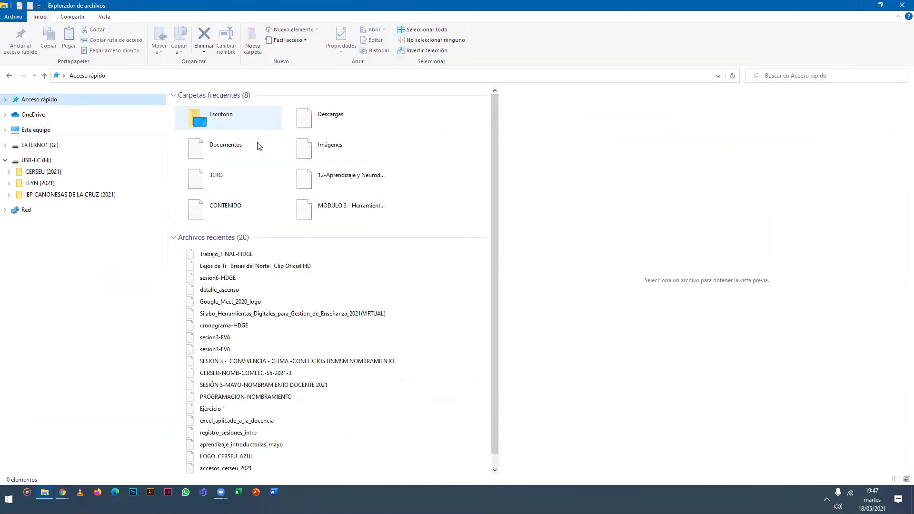
{"action": "double_click", "coordinate": [234, 148]}
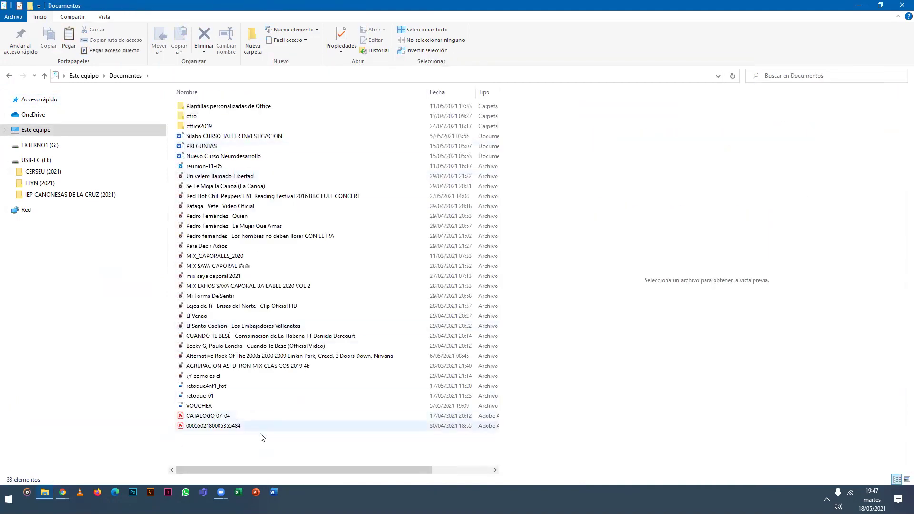
{"action": "right_click", "coordinate": [251, 439]}
{"action": "left_click", "coordinate": [273, 371]}
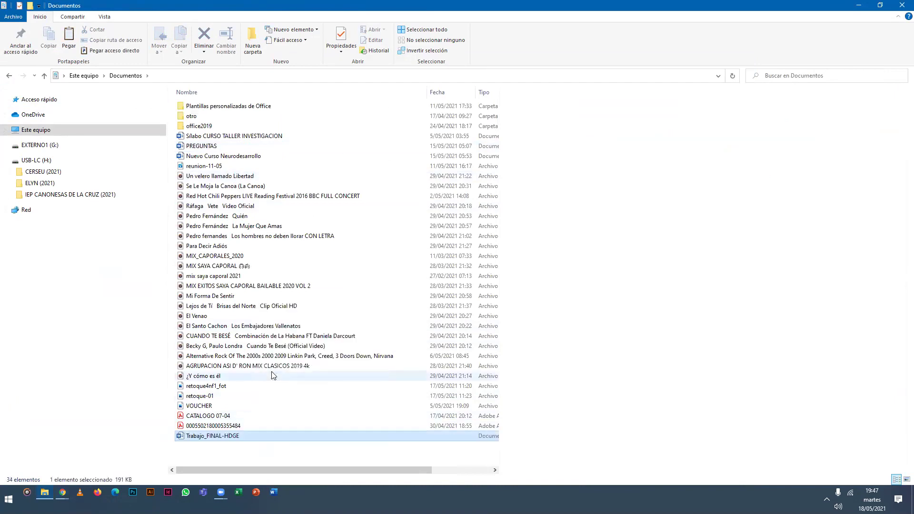
{"action": "key", "text": "Return"}
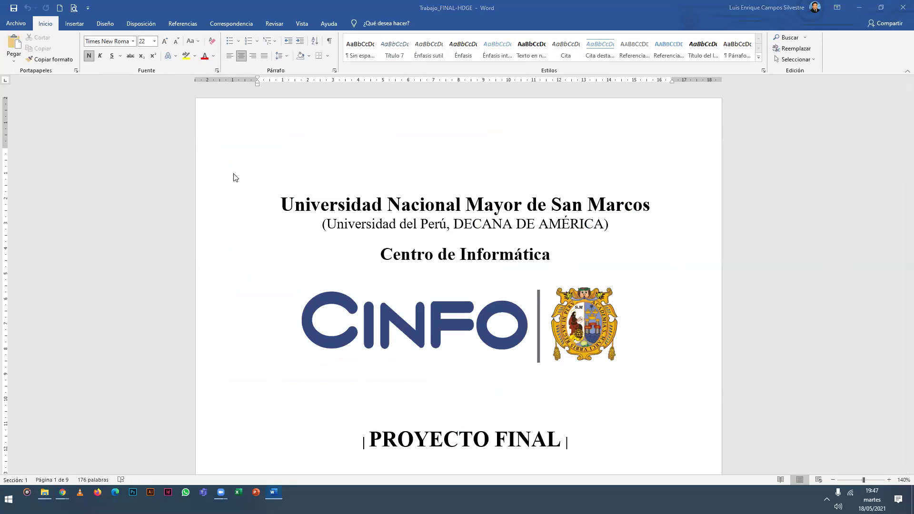
Close File Explorer and scroll the Word document to page 2.
{"action": "key", "text": "alt+Tab"}
{"action": "key", "text": "alt+Tab"}
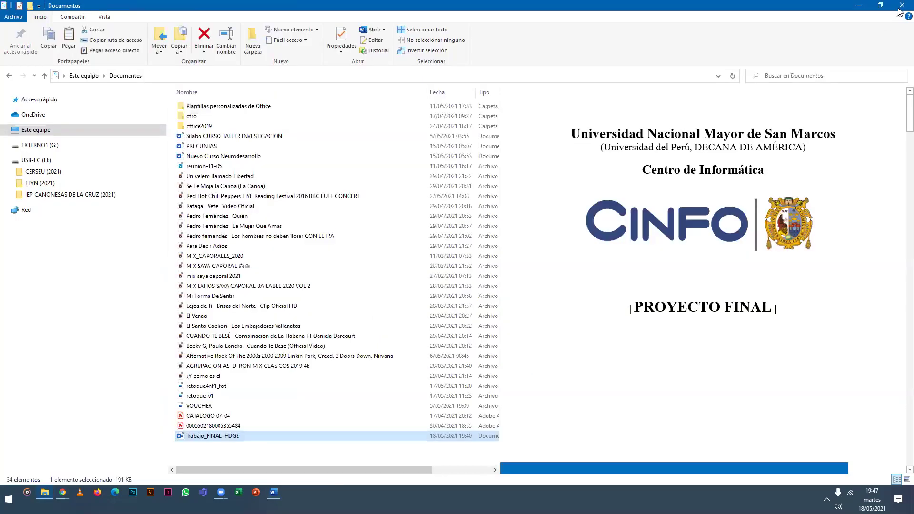
{"action": "left_click", "coordinate": [900, 6]}
{"action": "scroll", "coordinate": [281, 243], "scroll_direction": "down", "scroll_amount": 2}
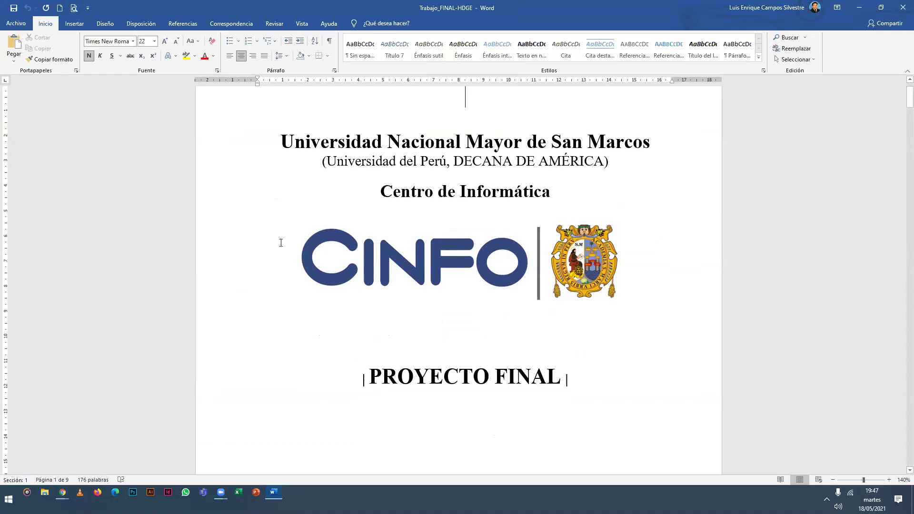
{"action": "scroll", "coordinate": [362, 210], "scroll_direction": "down", "scroll_amount": 2}
{"action": "scroll", "coordinate": [367, 228], "scroll_direction": "down", "scroll_amount": 6}
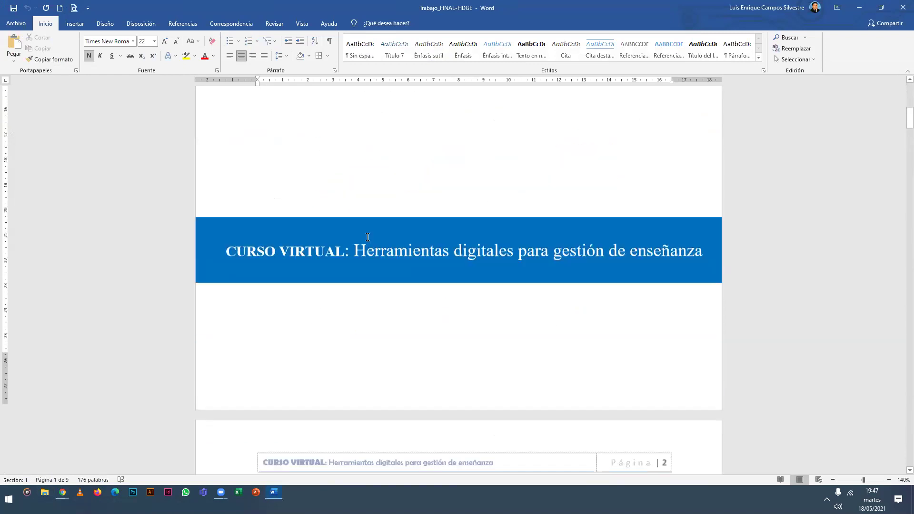
{"action": "scroll", "coordinate": [370, 238], "scroll_direction": "down", "scroll_amount": 5}
{"action": "scroll", "coordinate": [371, 248], "scroll_direction": "down", "scroll_amount": 2}
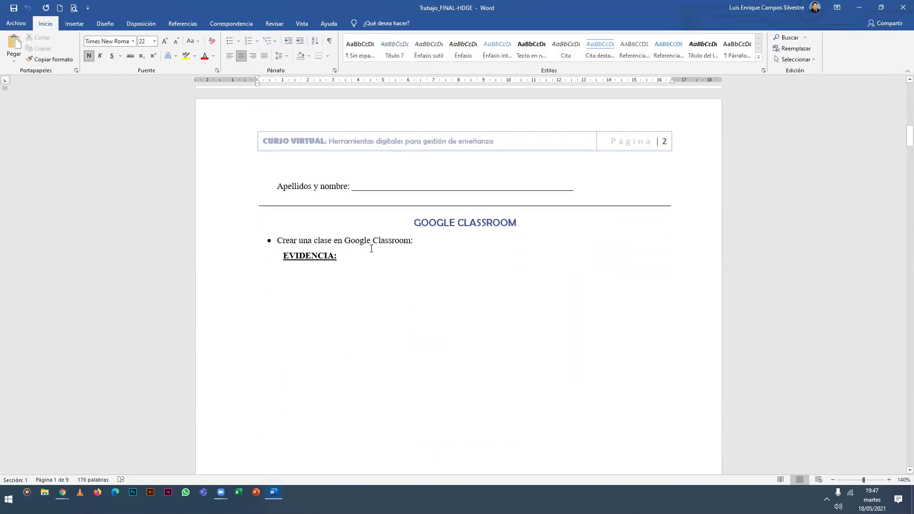
{"action": "scroll", "coordinate": [371, 248], "scroll_direction": "up", "scroll_amount": 5, "text": "ctrl"}
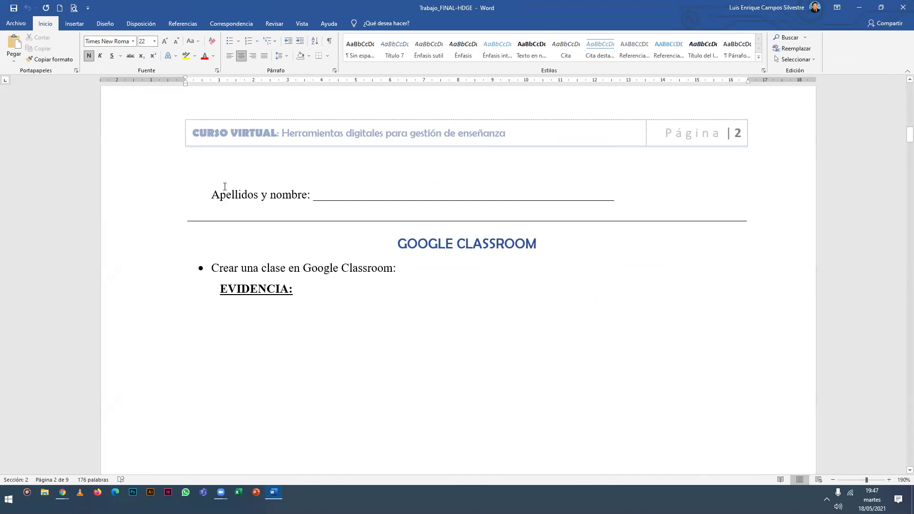
Enter the student's full name on the blank Apellidos y nombre line.
{"action": "left_click_drag", "start_coordinate": [314, 195], "coordinate": [611, 190]}
{"action": "left_click", "coordinate": [312, 199]}
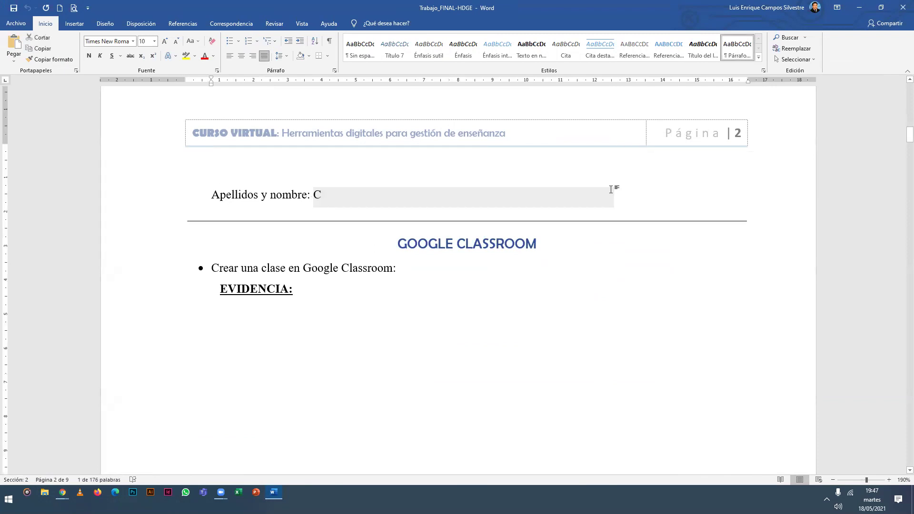
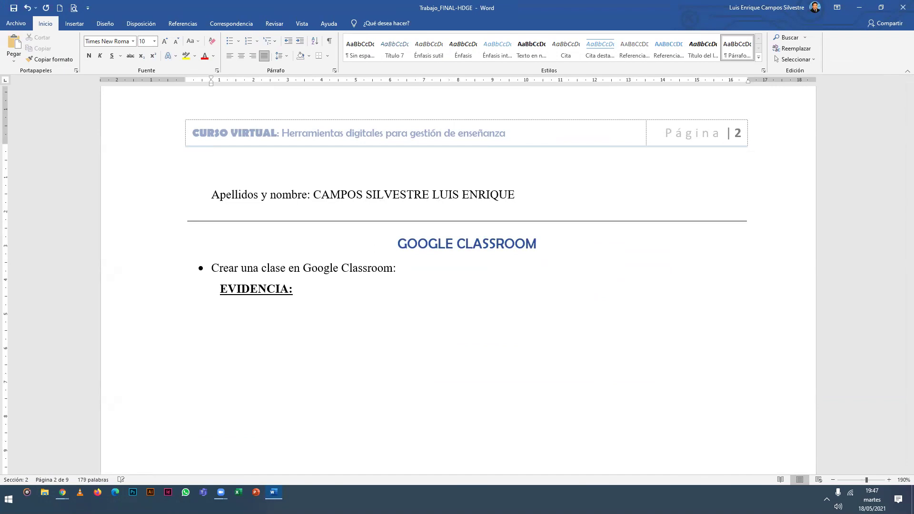
{"action": "scroll", "coordinate": [384, 186], "scroll_direction": "down", "scroll_amount": 1}
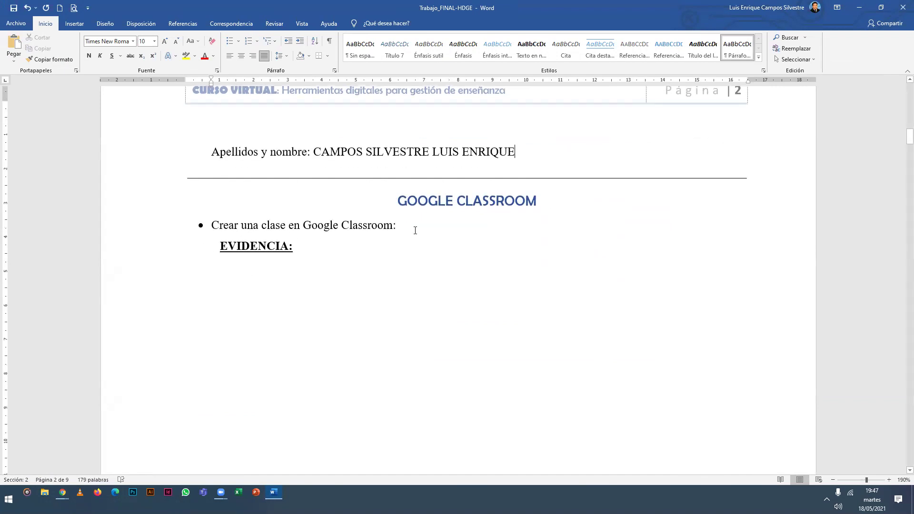
{"action": "left_click", "coordinate": [415, 230]}
Close the Gmail tab and load the Google Classroom home address classroom.google.com/u/0/h.
{"action": "mouse_move", "coordinate": [62, 493]}
{"action": "left_click", "coordinate": [149, 462]}
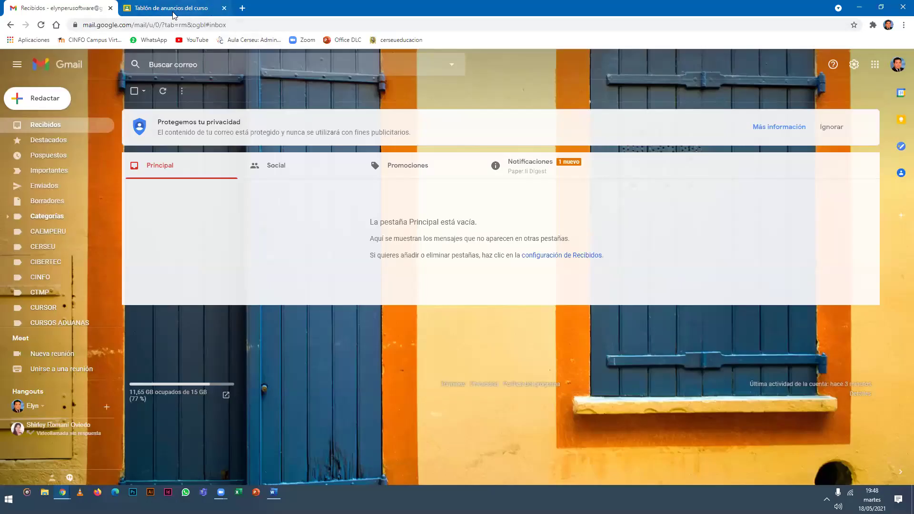
{"action": "left_click", "coordinate": [111, 8]}
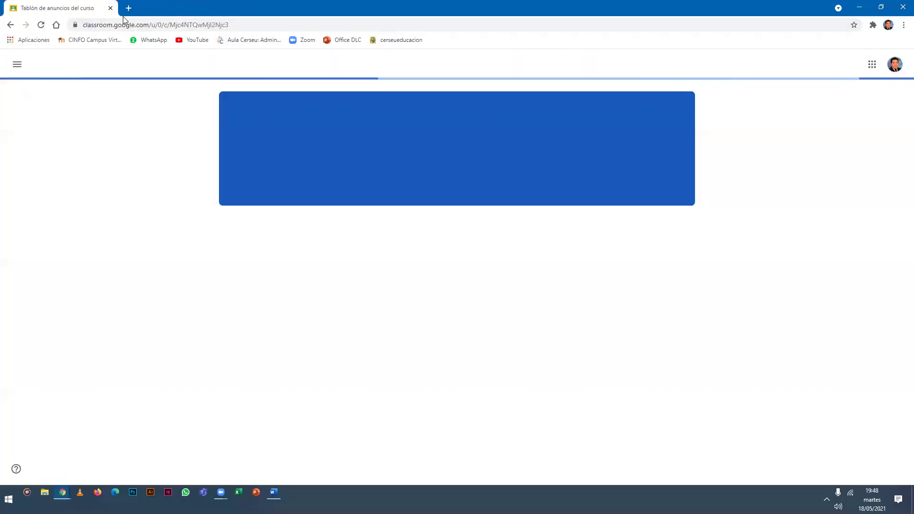
{"action": "left_click", "coordinate": [251, 27]}
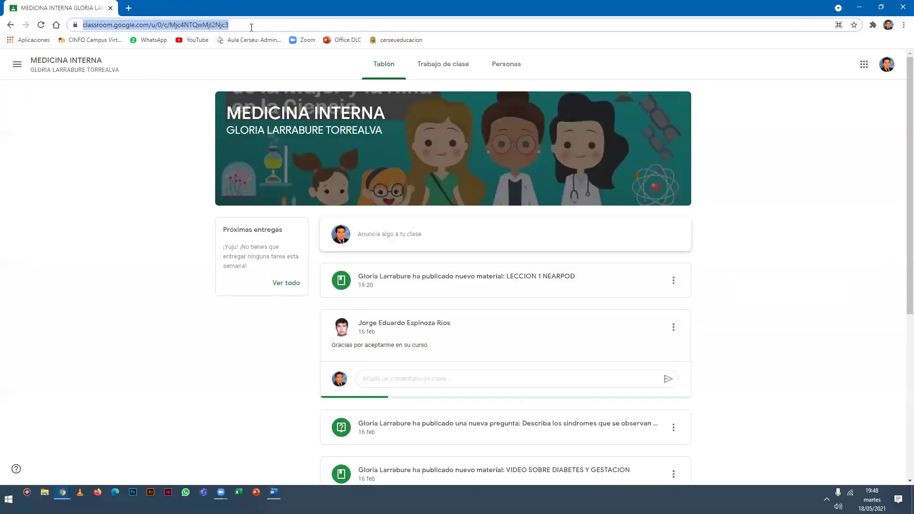
{"action": "left_click", "coordinate": [251, 27]}
{"action": "key", "text": "BackSpace"}
{"action": "key", "text": "BackSpace"}
{"action": "key", "text": "BackSpace"}
{"action": "key", "text": "BackSpace"}
{"action": "key", "text": "BackSpace"}
{"action": "key", "text": "BackSpace"}
{"action": "key", "text": "BackSpace"}
{"action": "key", "text": "BackSpace"}
{"action": "key", "text": "BackSpace"}
{"action": "key", "text": "BackSpace"}
{"action": "key", "text": "BackSpace"}
{"action": "key", "text": "BackSpace"}
{"action": "key", "text": "BackSpace"}
{"action": "key", "text": "BackSpace"}
{"action": "key", "text": "BackSpace"}
{"action": "key", "text": "BackSpace"}
{"action": "key", "text": "BackSpace"}
{"action": "key", "text": "BackSpace"}
{"action": "key", "text": "BackSpace"}
{"action": "key", "text": "BackSpace"}
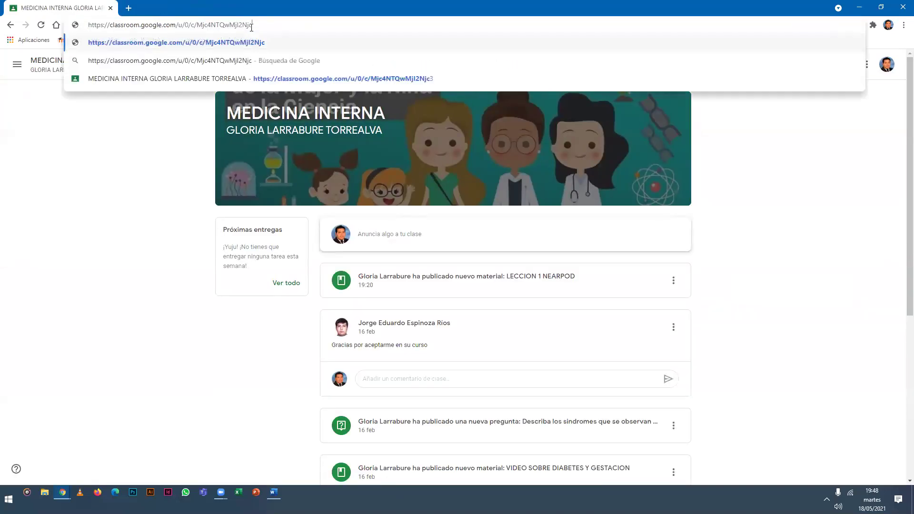
{"action": "type", "text": "0"}
{"action": "key", "text": "Return"}
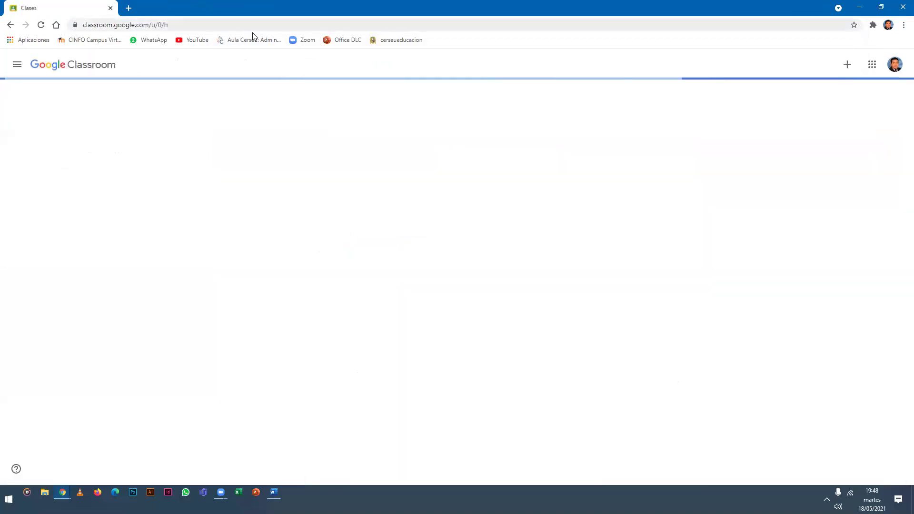
{"action": "left_click", "coordinate": [212, 24]}
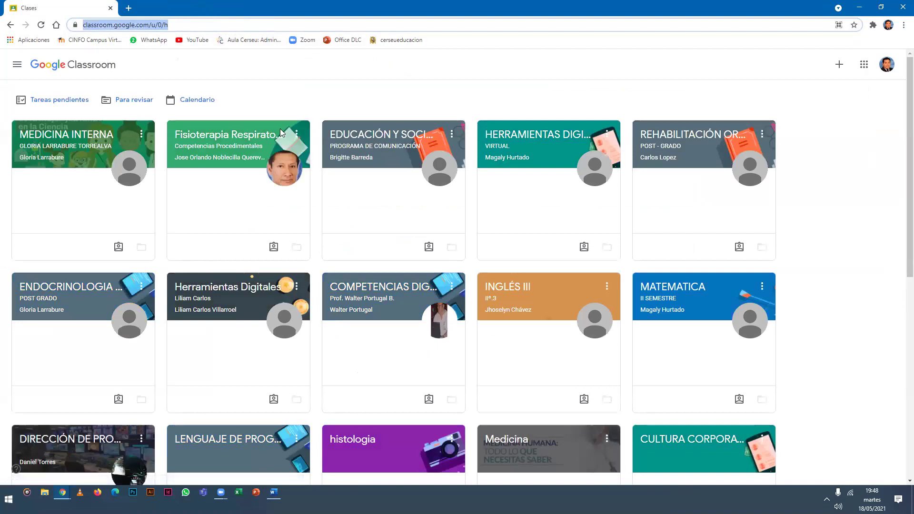
Browse the class cards, including Herramientas Digitales, ENDOCRINOLOGIA and MEDICINA INTERNA.
{"action": "key", "text": "alt+Tab"}
{"action": "left_click", "coordinate": [530, 262]}
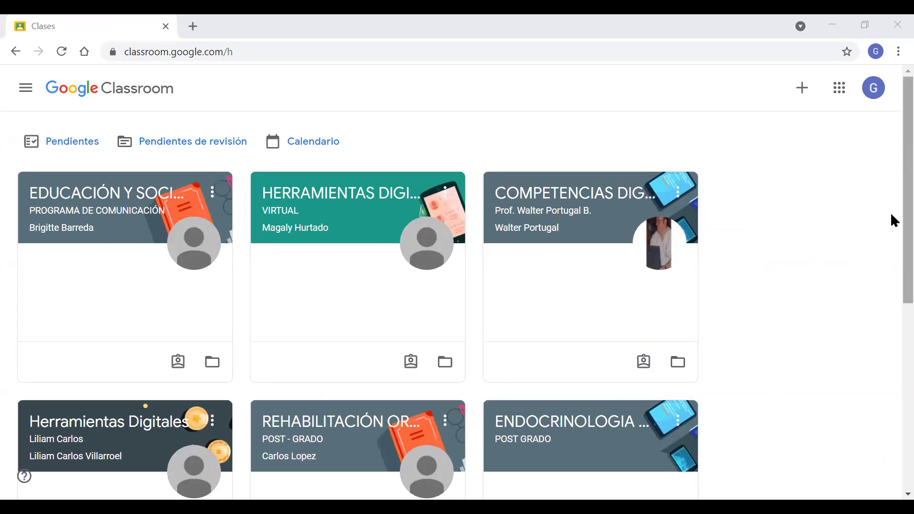
{"action": "scroll", "coordinate": [891, 361], "scroll_direction": "down", "scroll_amount": 3}
{"action": "scroll", "coordinate": [159, 337], "scroll_direction": "down", "scroll_amount": 4}
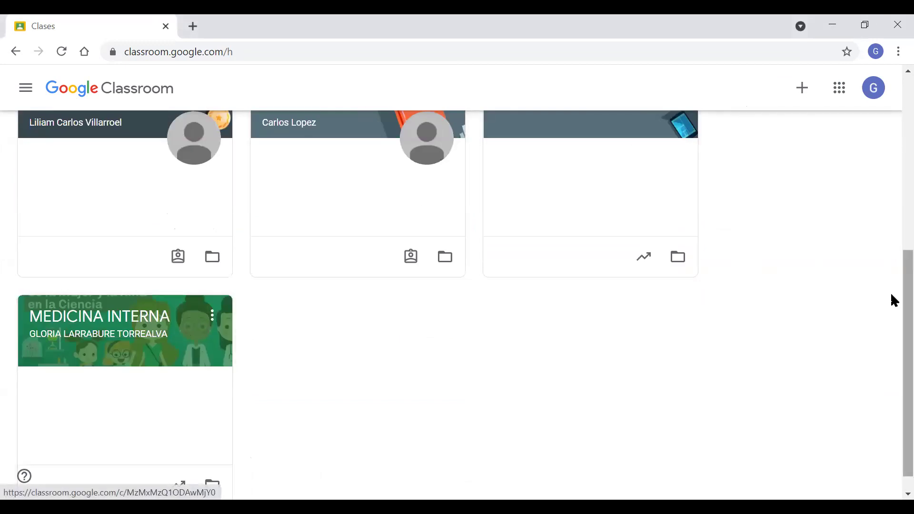
{"action": "scroll", "coordinate": [891, 300], "scroll_direction": "up", "scroll_amount": 1}
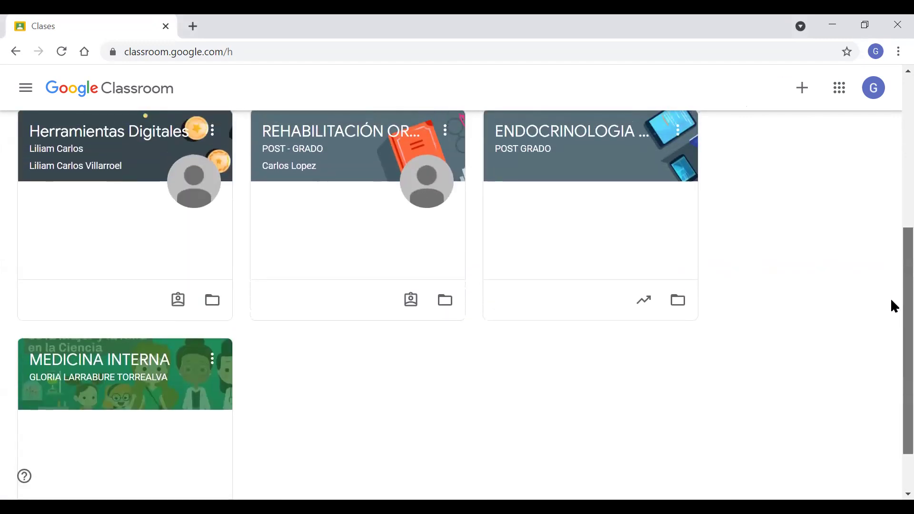
{"action": "scroll", "coordinate": [885, 310], "scroll_direction": "down", "scroll_amount": 1}
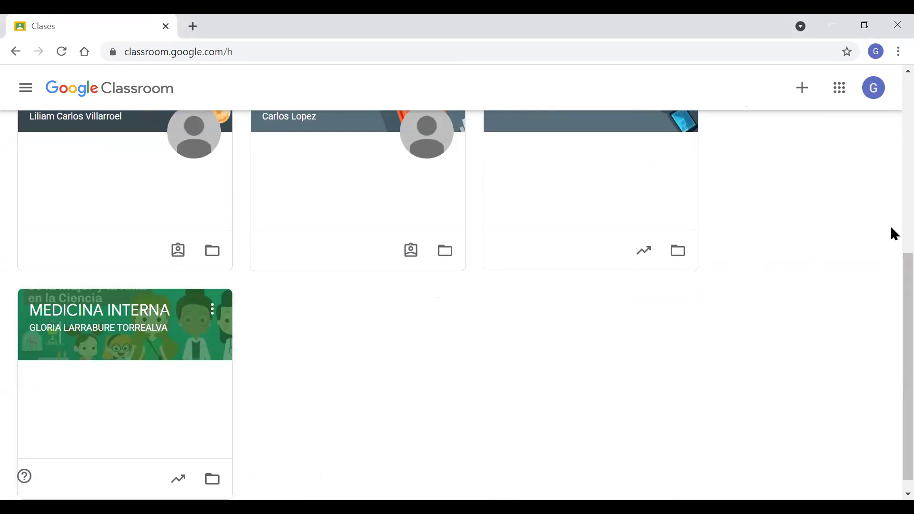
{"action": "scroll", "coordinate": [891, 248], "scroll_direction": "up", "scroll_amount": 1}
{"action": "scroll", "coordinate": [892, 223], "scroll_direction": "up", "scroll_amount": 2}
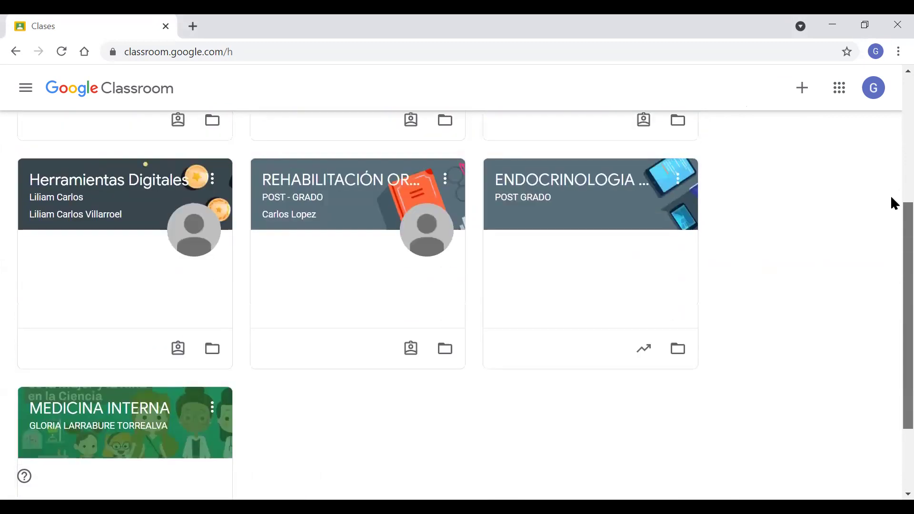
{"action": "scroll", "coordinate": [891, 210], "scroll_direction": "up", "scroll_amount": 2}
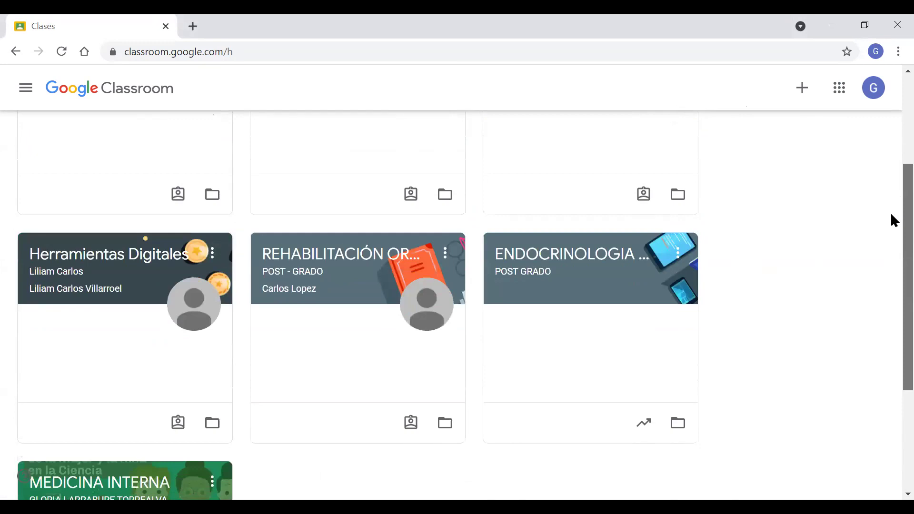
{"action": "scroll", "coordinate": [891, 224], "scroll_direction": "up", "scroll_amount": 1}
{"action": "scroll", "coordinate": [885, 238], "scroll_direction": "down", "scroll_amount": 1}
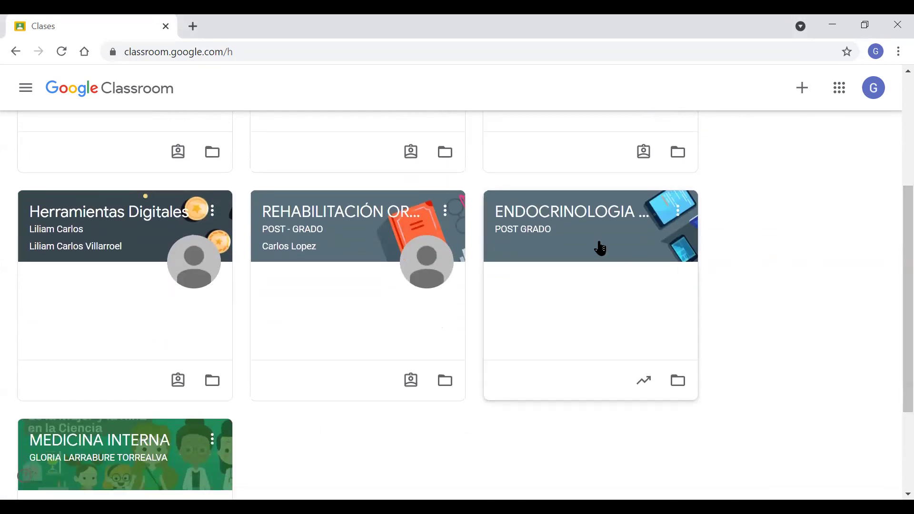
Open the ENDOCRINOLOGIA DE LA REPRODUCCION POST GRADO class.
{"action": "left_click", "coordinate": [602, 243]}
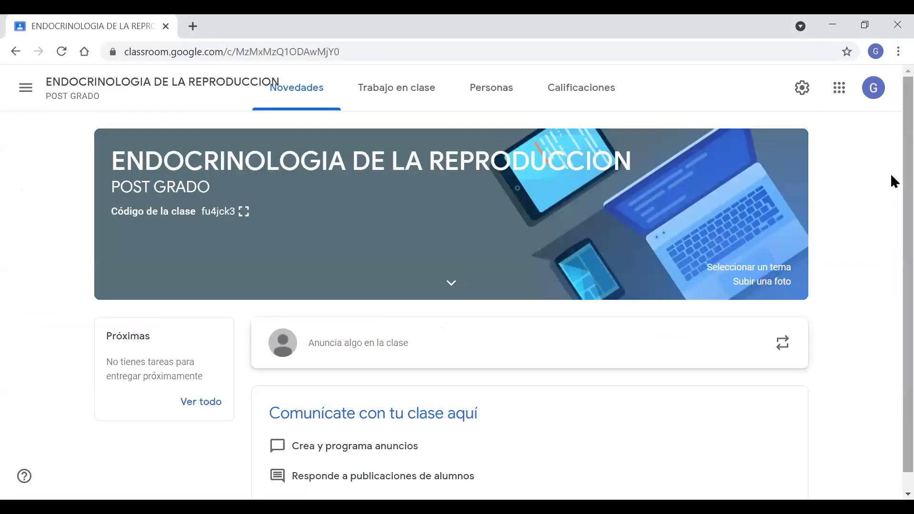
{"action": "scroll", "coordinate": [890, 208], "scroll_direction": "down", "scroll_amount": 1}
{"action": "scroll", "coordinate": [890, 192], "scroll_direction": "up", "scroll_amount": 1}
{"action": "scroll", "coordinate": [889, 204], "scroll_direction": "down", "scroll_amount": 1}
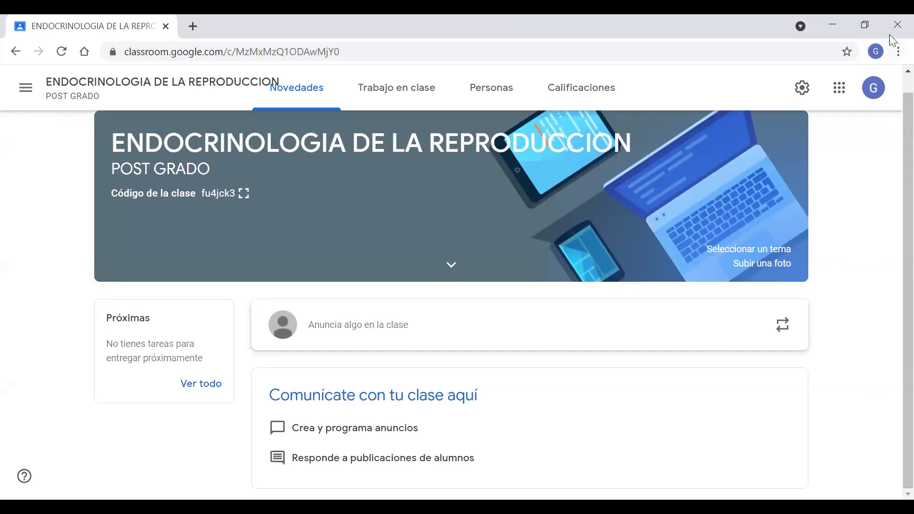
Shrink the Chrome page zoom from 90% to 80% or below.
{"action": "left_click", "coordinate": [891, 56]}
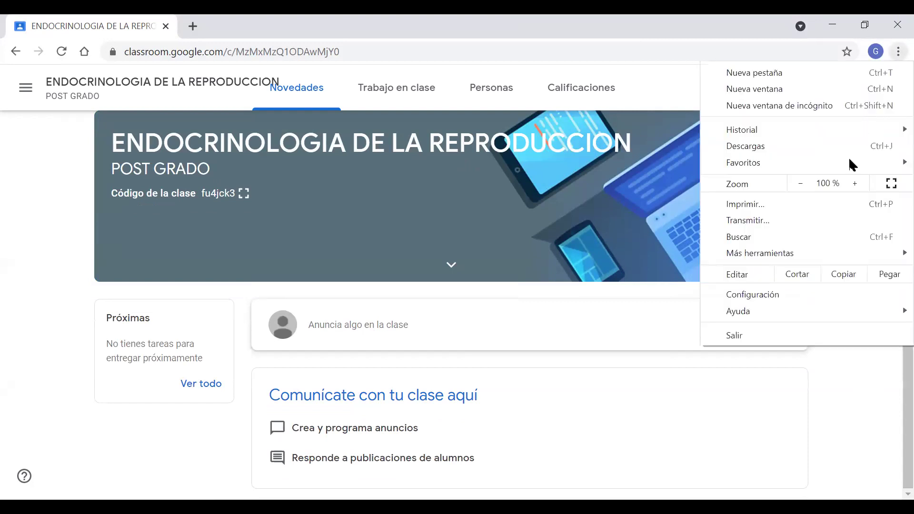
{"action": "left_click", "coordinate": [802, 183]}
{"action": "left_click", "coordinate": [804, 184]}
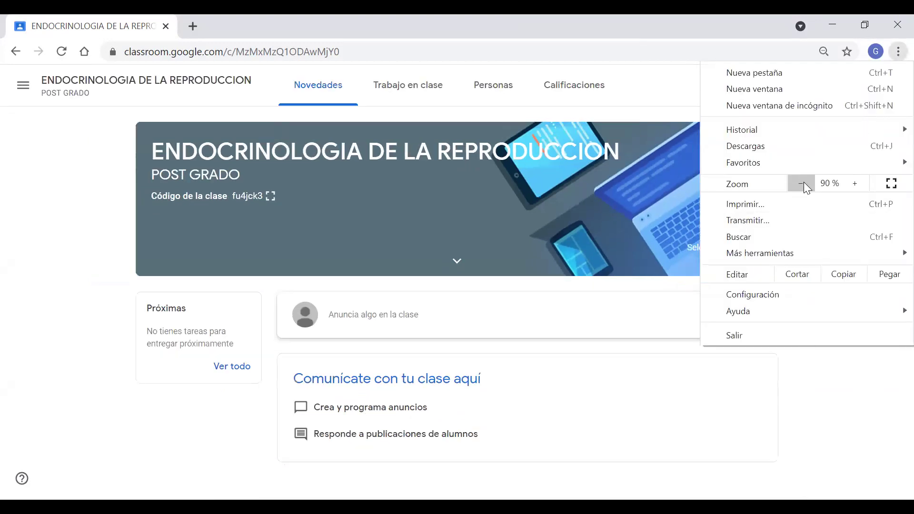
{"action": "left_click", "coordinate": [804, 183]}
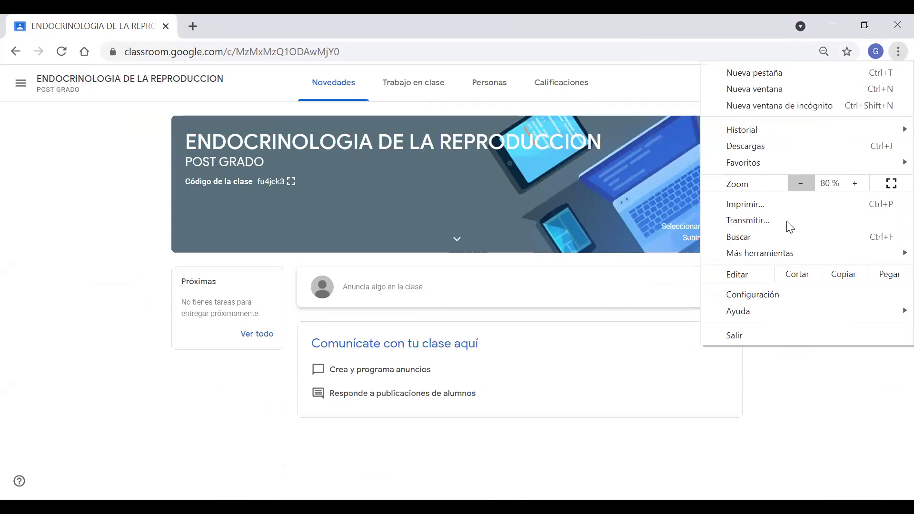
{"action": "left_click", "coordinate": [652, 367]}
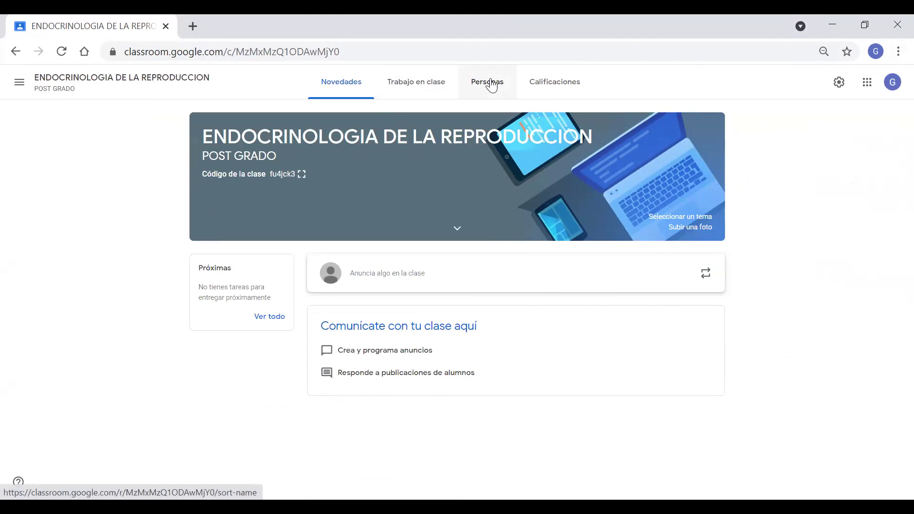
Show the Personas list and dismiss the tracking tip with Entendido.
{"action": "left_click", "coordinate": [491, 86]}
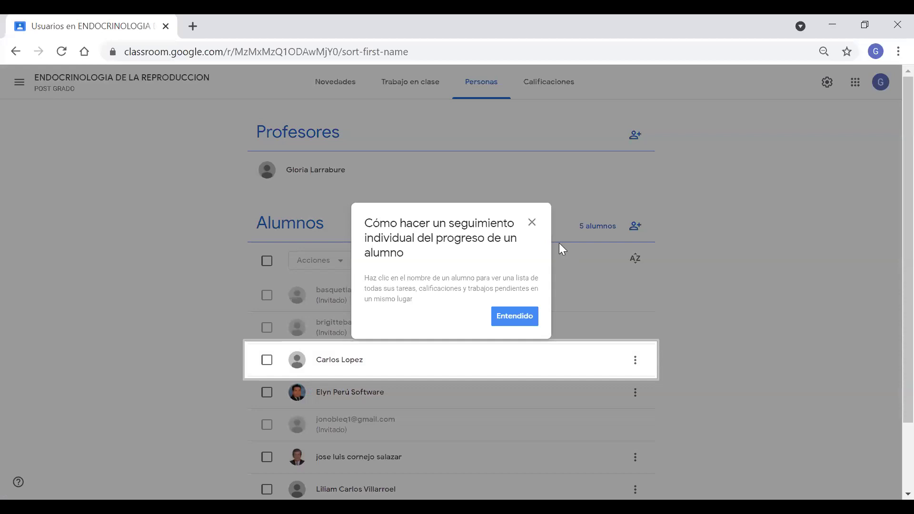
{"action": "left_click", "coordinate": [526, 317]}
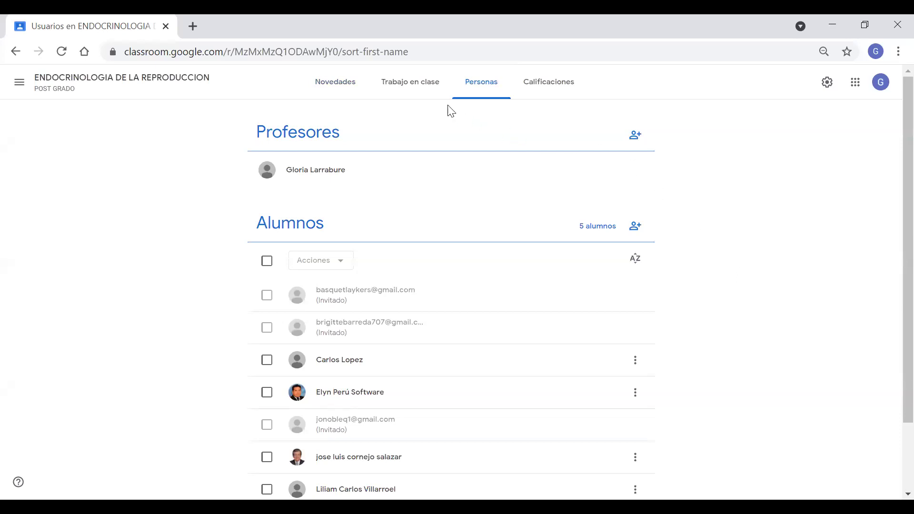
Go back to the class's Novedades stream.
{"action": "left_click", "coordinate": [333, 86]}
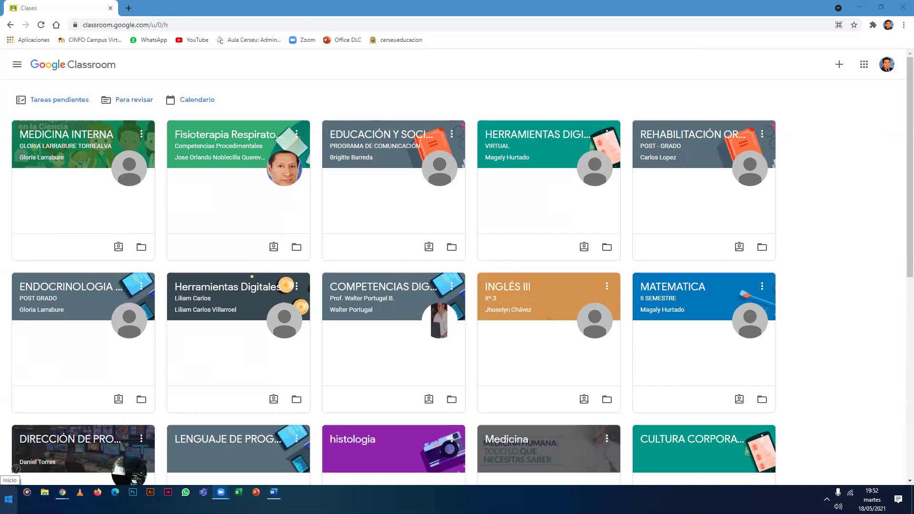
Search the Start menu for 'recortes' and launch Herramienta Recortes over the Classroom page.
{"action": "left_click", "coordinate": [8, 499]}
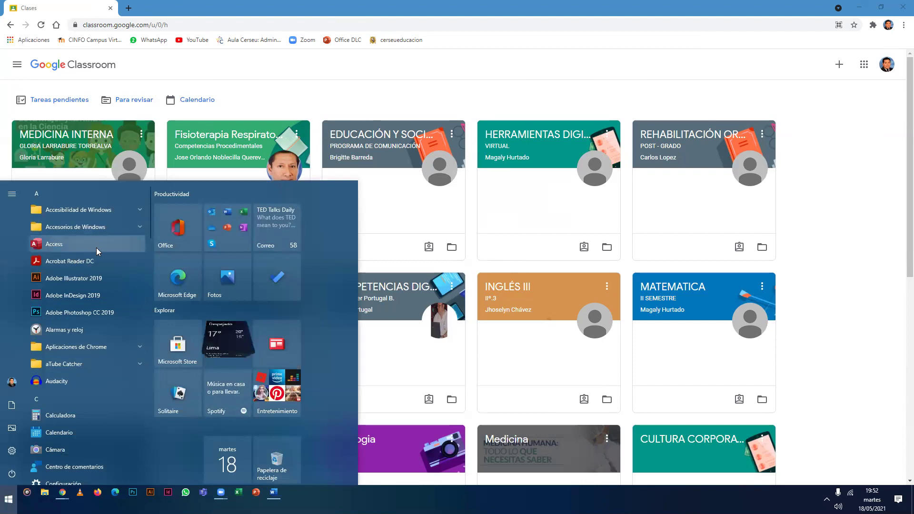
{"action": "scroll", "coordinate": [96, 247], "scroll_direction": "down", "scroll_amount": 2}
{"action": "scroll", "coordinate": [97, 248], "scroll_direction": "down", "scroll_amount": 10}
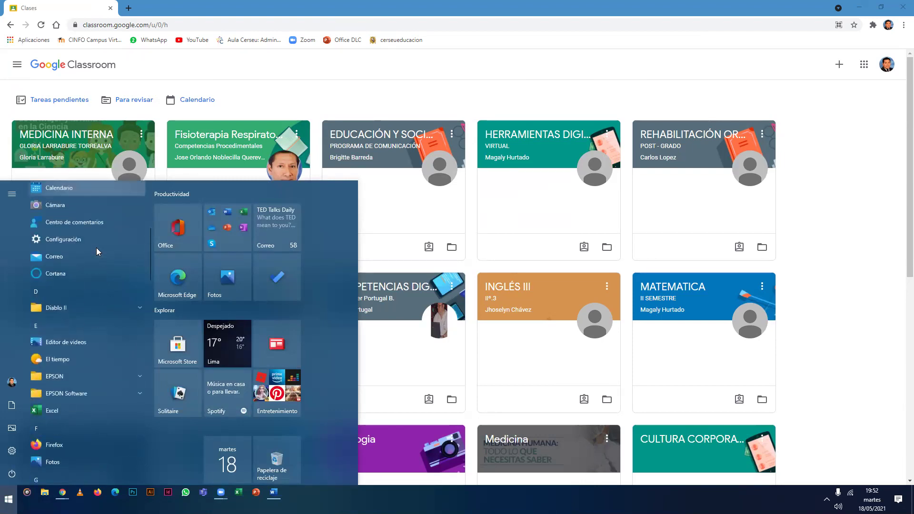
{"action": "scroll", "coordinate": [96, 249], "scroll_direction": "down", "scroll_amount": 3}
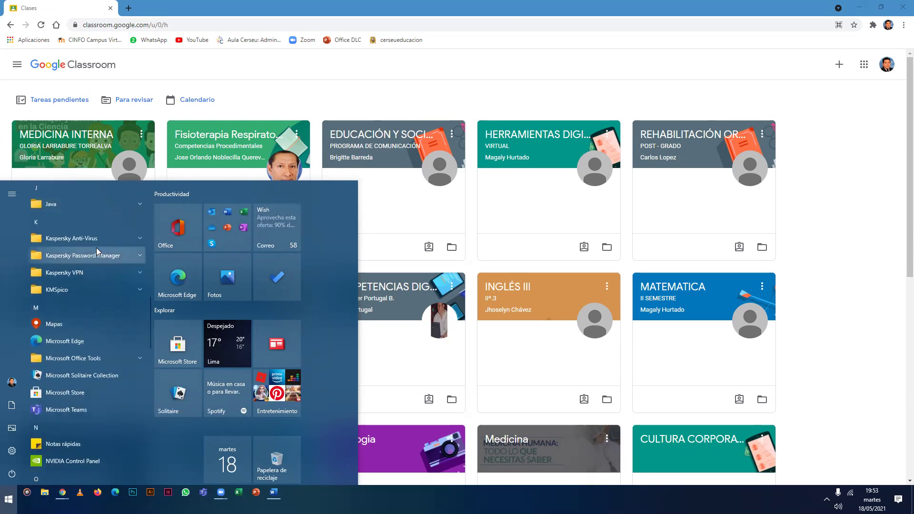
{"action": "type", "text": "r"}
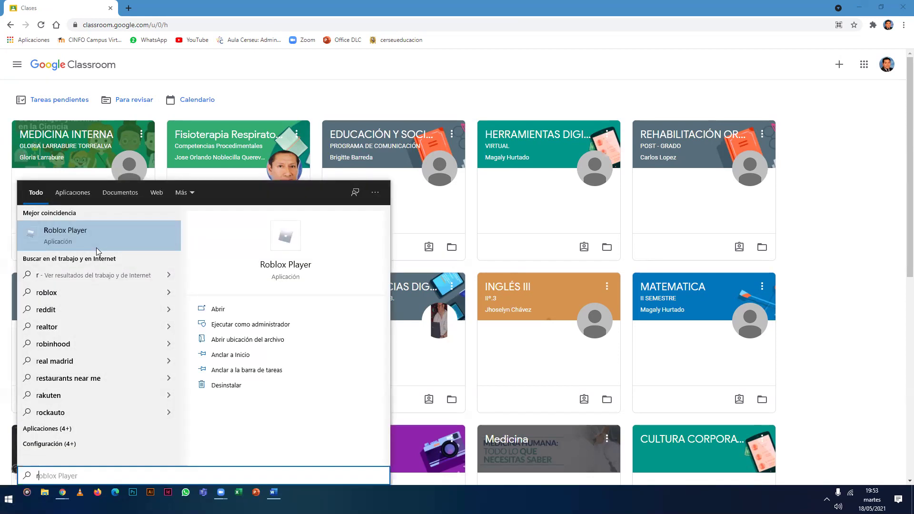
{"action": "type", "text": "ec"}
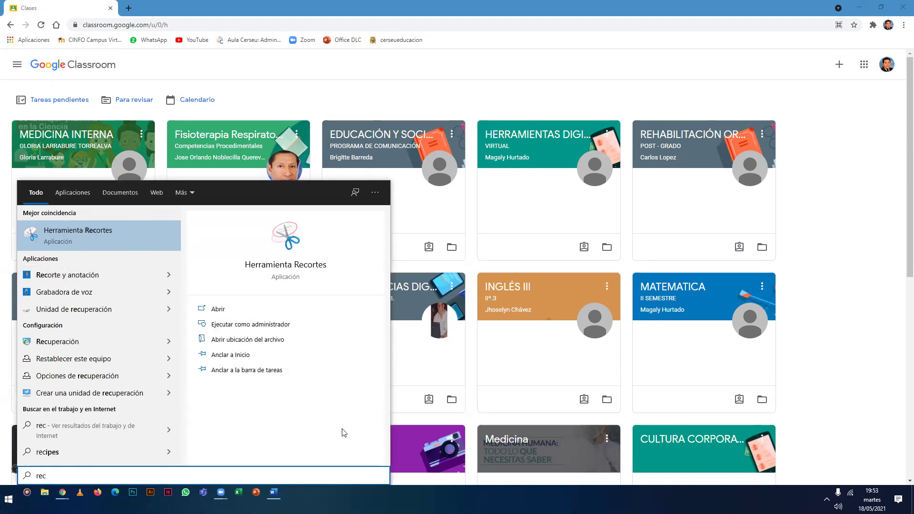
{"action": "type", "text": "ortes"}
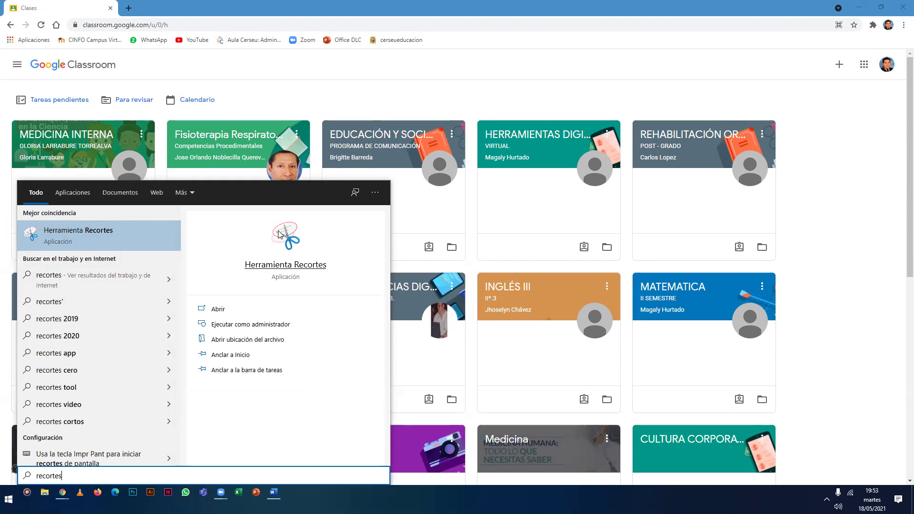
{"action": "left_click", "coordinate": [110, 235]}
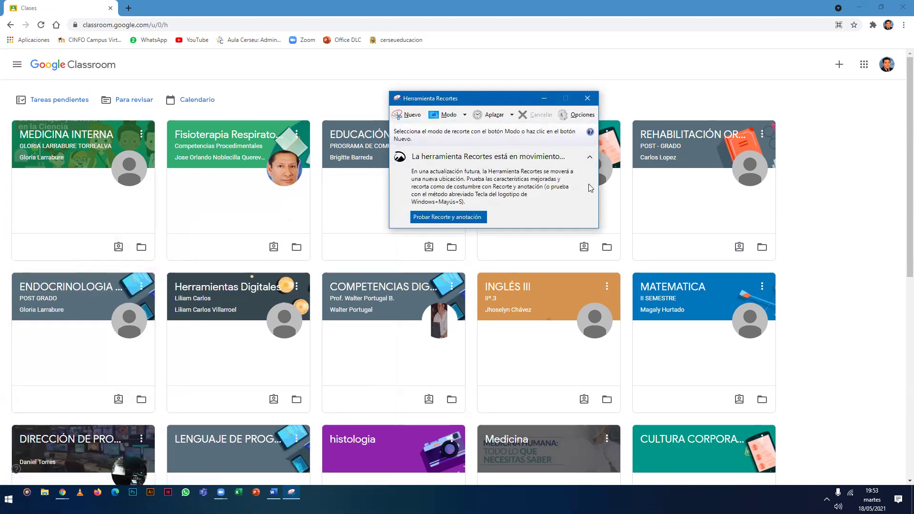
Restart Herramienta Recortes from a 'rec' Start search and move its window to the upper right.
{"action": "left_click", "coordinate": [587, 98]}
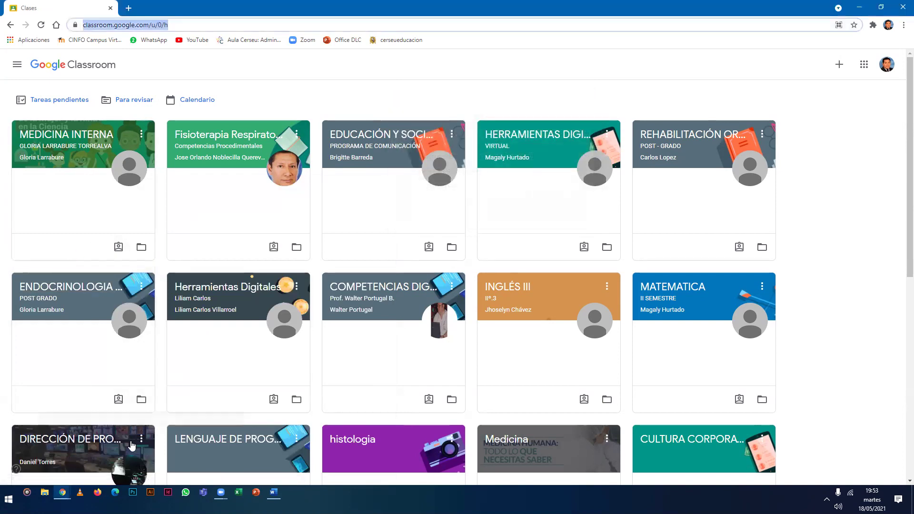
{"action": "left_click", "coordinate": [8, 499]}
{"action": "type", "text": "rec"}
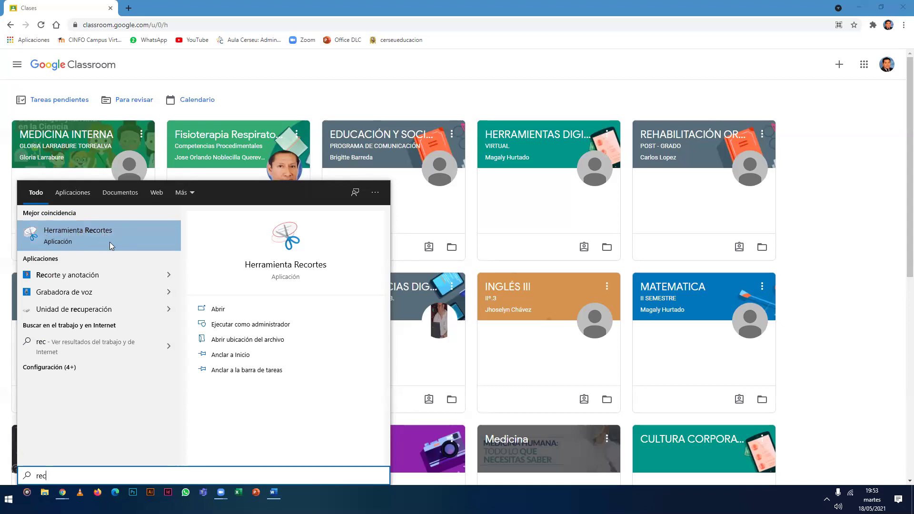
{"action": "left_click", "coordinate": [78, 233]}
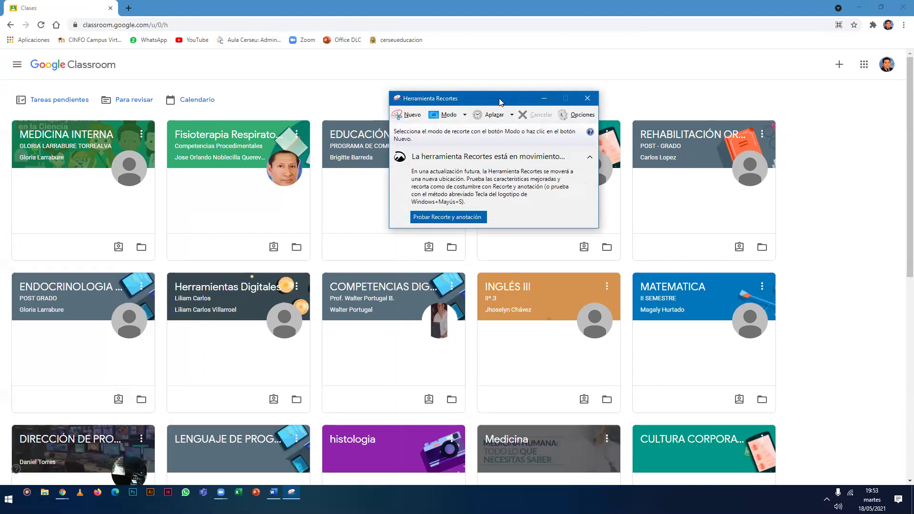
{"action": "left_click_drag", "start_coordinate": [499, 102], "coordinate": [714, 124]}
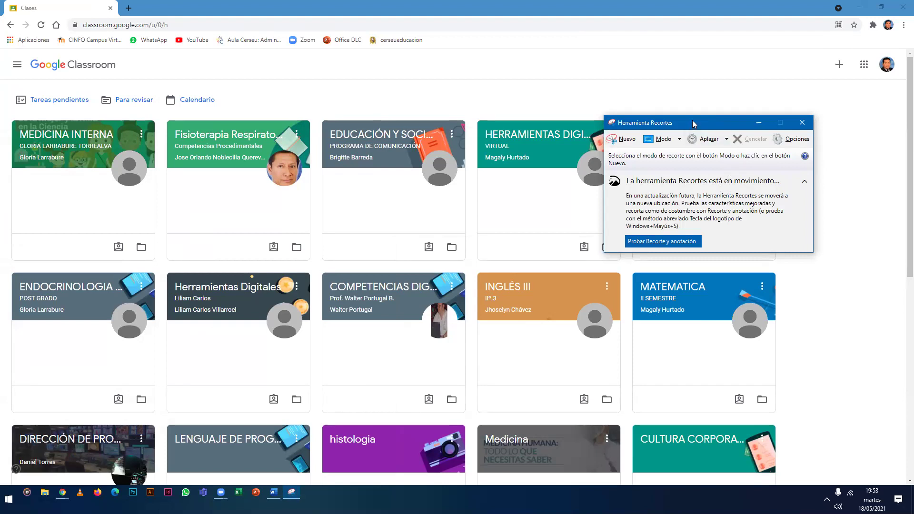
{"action": "left_click_drag", "start_coordinate": [693, 123], "coordinate": [748, 100]}
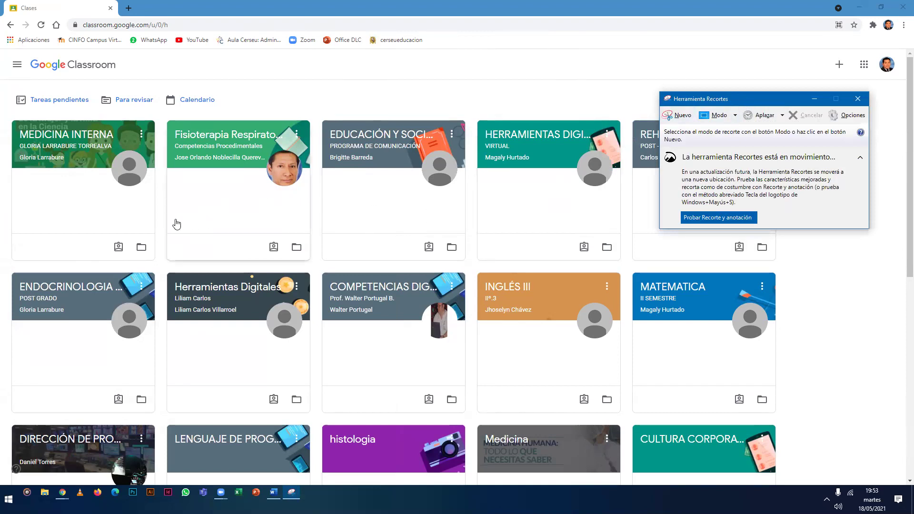
Scroll the Classroom class list and open the LENGUAJE DE PROGRAMACIÓN 1 class.
{"action": "scroll", "coordinate": [147, 221], "scroll_direction": "down", "scroll_amount": 2}
{"action": "scroll", "coordinate": [147, 221], "scroll_direction": "down", "scroll_amount": 2}
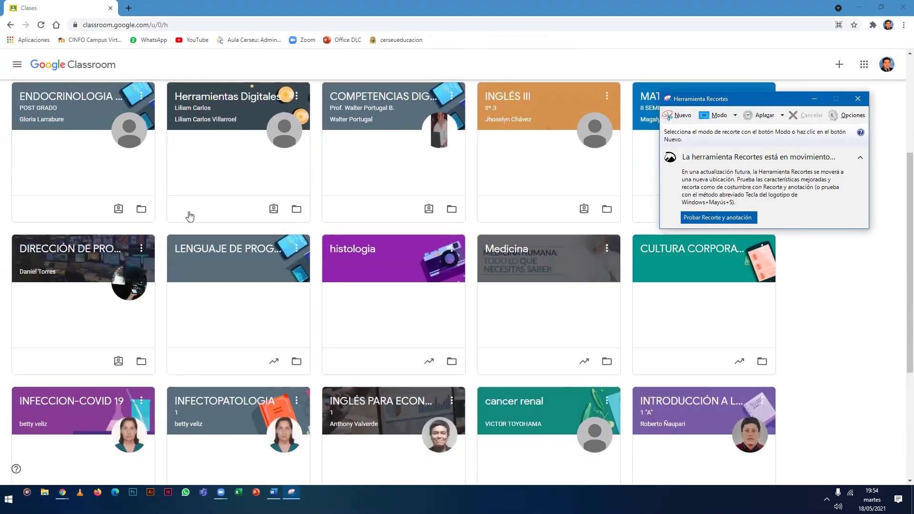
{"action": "scroll", "coordinate": [209, 210], "scroll_direction": "down", "scroll_amount": 1}
{"action": "left_click", "coordinate": [223, 205]}
{"action": "left_click", "coordinate": [224, 204]}
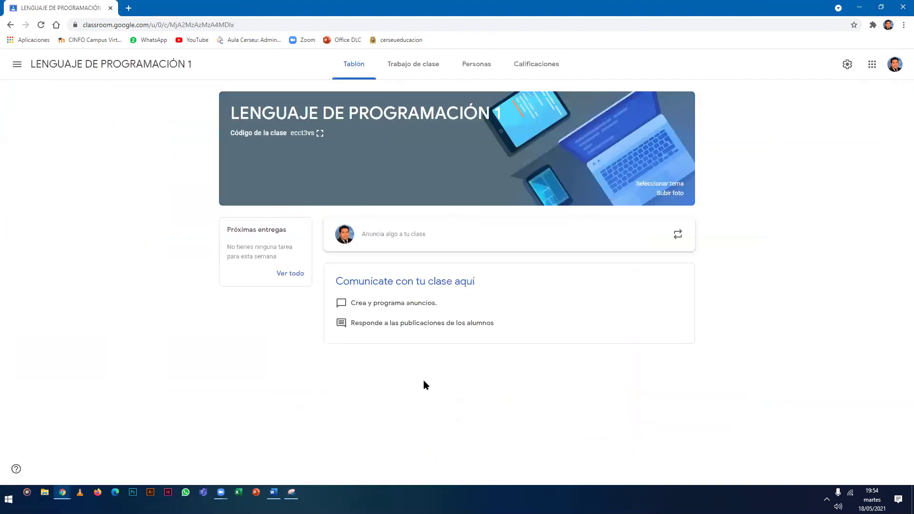
Move Snipping Tool to the lower right and snip the LENGUAJE DE PROGRAMACIÓN 1 class page.
{"action": "left_click", "coordinate": [295, 497]}
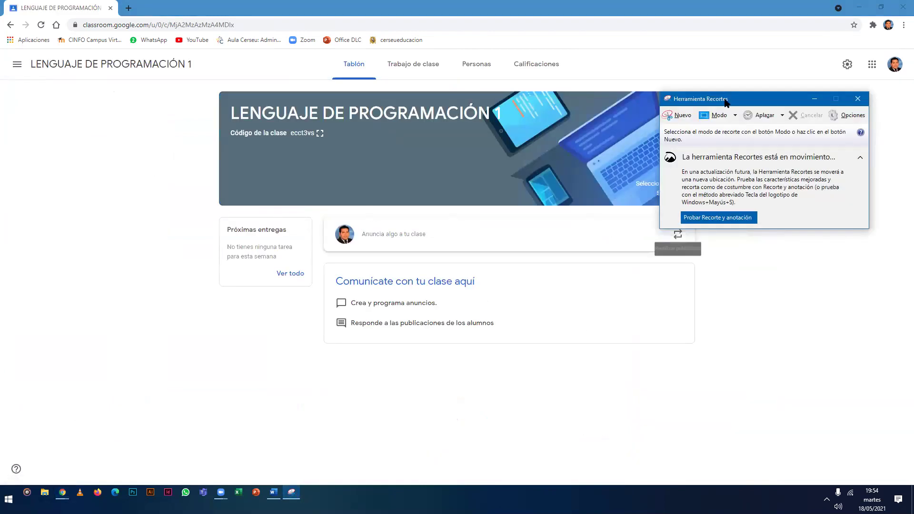
{"action": "left_click_drag", "start_coordinate": [736, 105], "coordinate": [705, 330]}
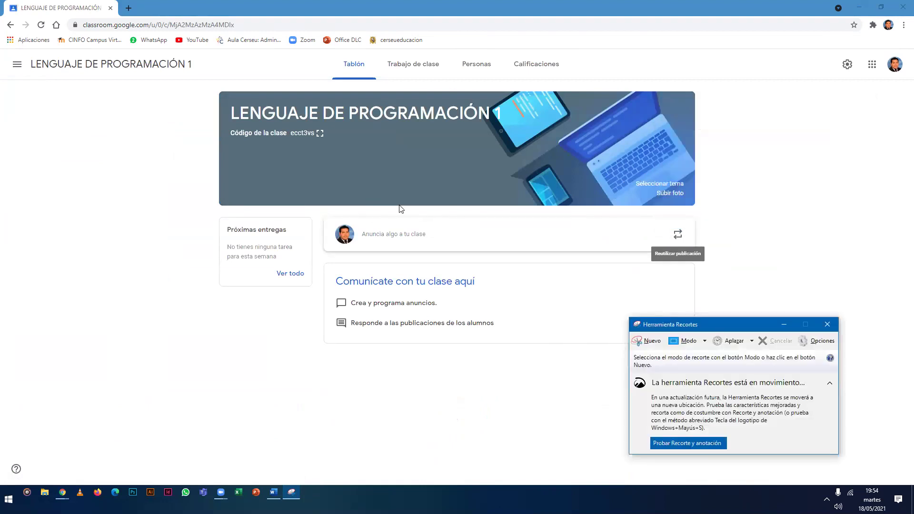
{"action": "key", "text": "ctrl+n"}
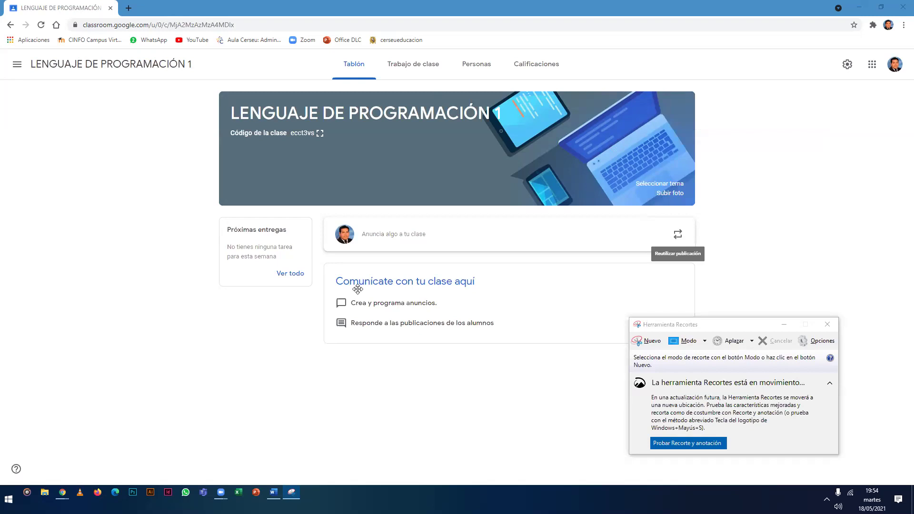
{"action": "left_click", "coordinate": [726, 324]}
{"action": "left_click_drag", "start_coordinate": [729, 326], "coordinate": [798, 98]}
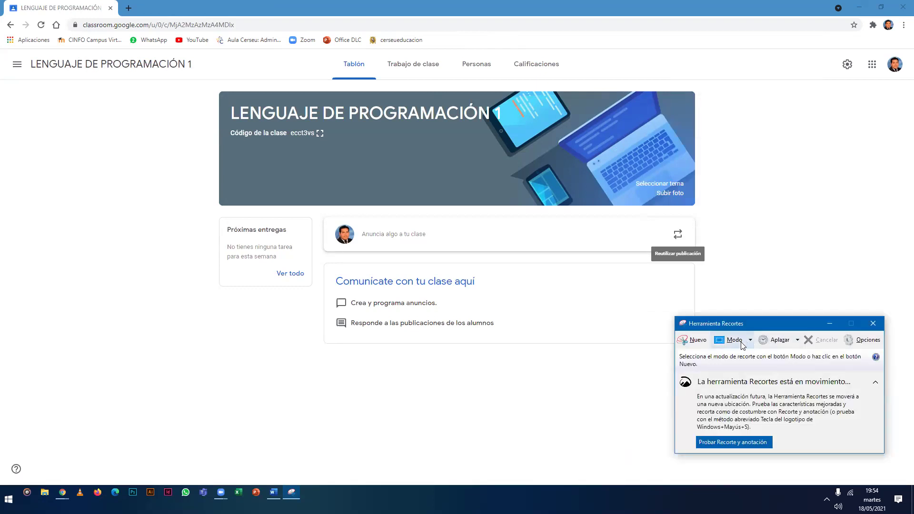
{"action": "left_click", "coordinate": [691, 341]}
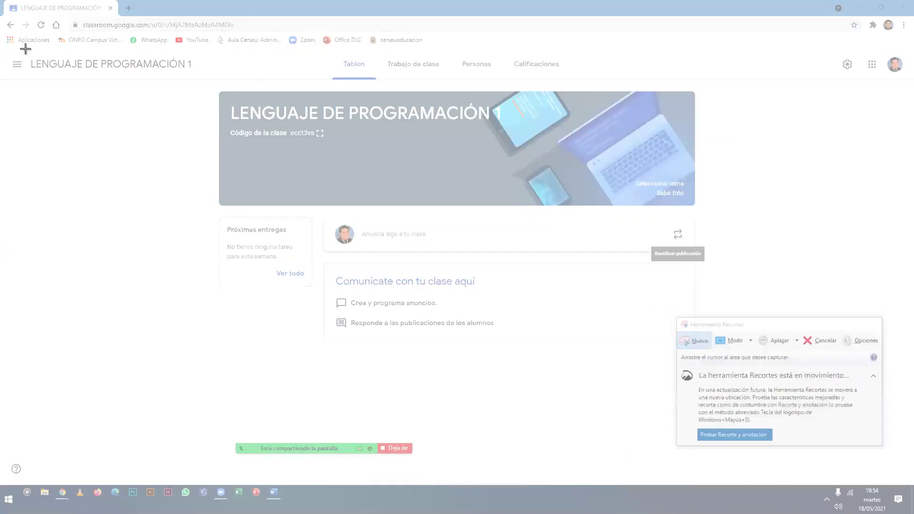
{"action": "left_click_drag", "start_coordinate": [25, 48], "coordinate": [724, 360]}
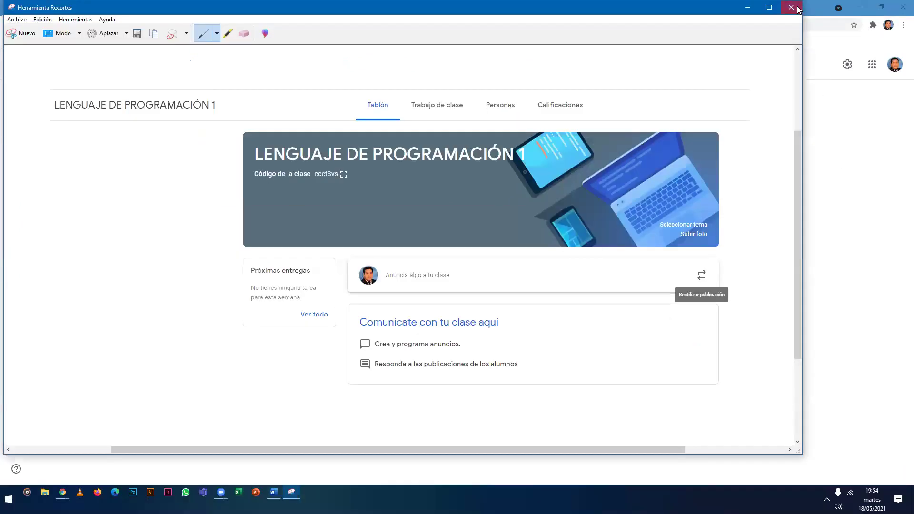
Close the first snip without saving, relaunch Herramienta Recortes via 're' search and start a new snip.
{"action": "left_click", "coordinate": [791, 7]}
{"action": "left_click", "coordinate": [453, 237]}
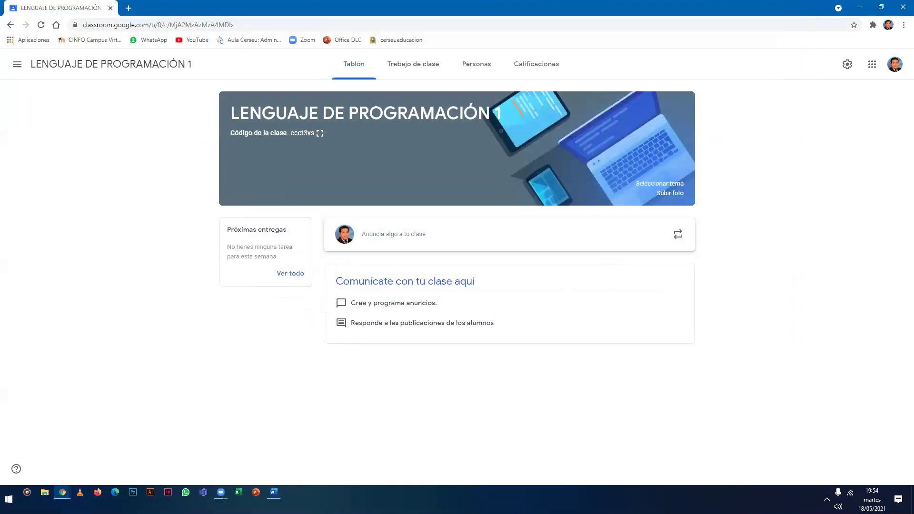
{"action": "left_click", "coordinate": [9, 499]}
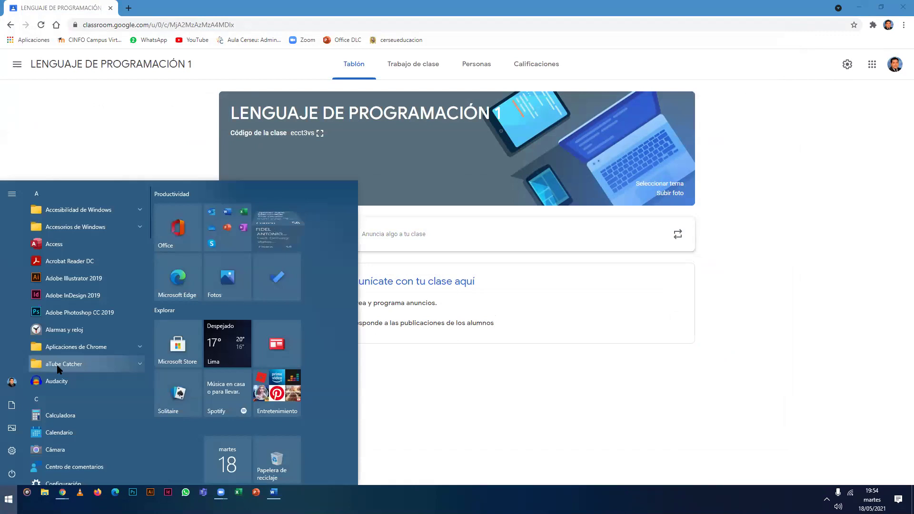
{"action": "type", "text": "re"}
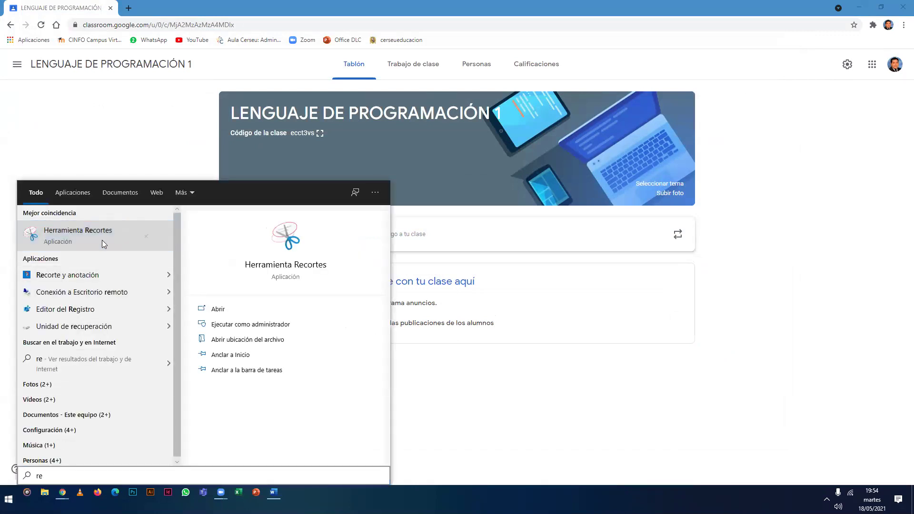
{"action": "left_click", "coordinate": [102, 243]}
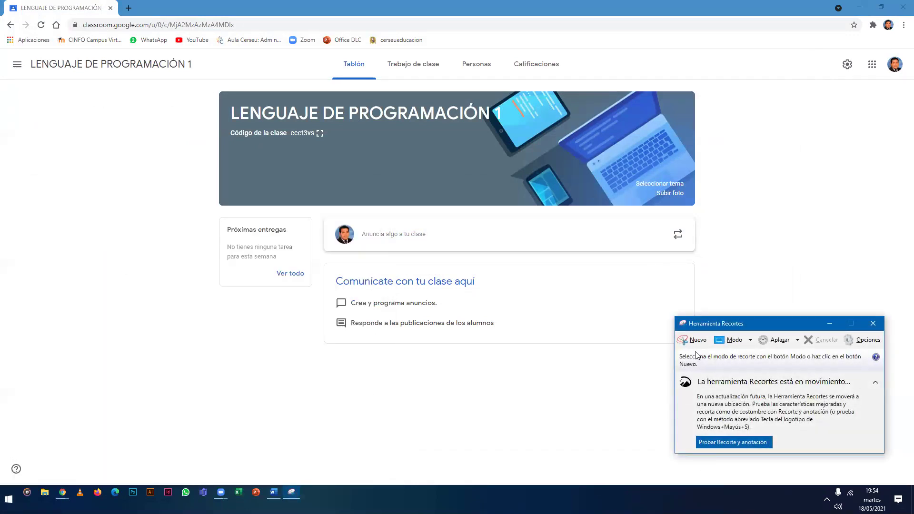
{"action": "left_click", "coordinate": [695, 340]}
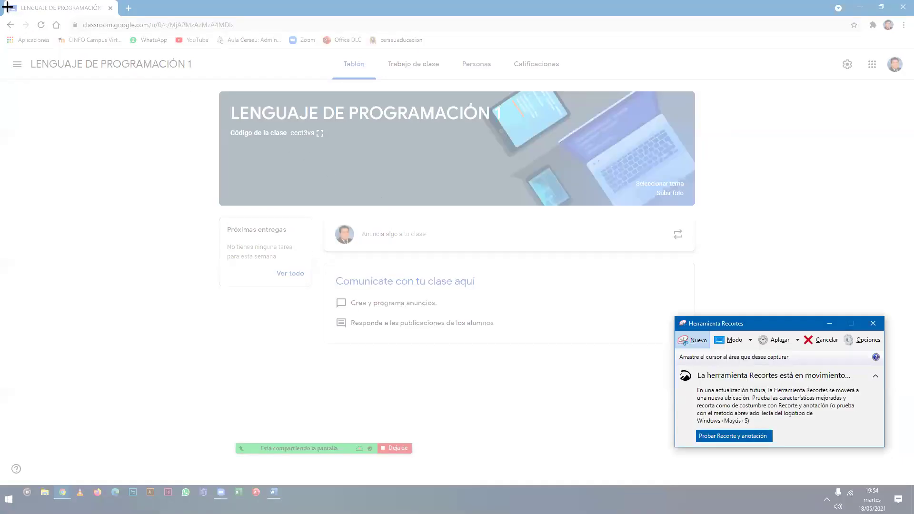
Snip the whole screen showing the class page, then shrink the Snipping Tool window aside.
{"action": "left_click_drag", "start_coordinate": [7, 7], "coordinate": [908, 513]}
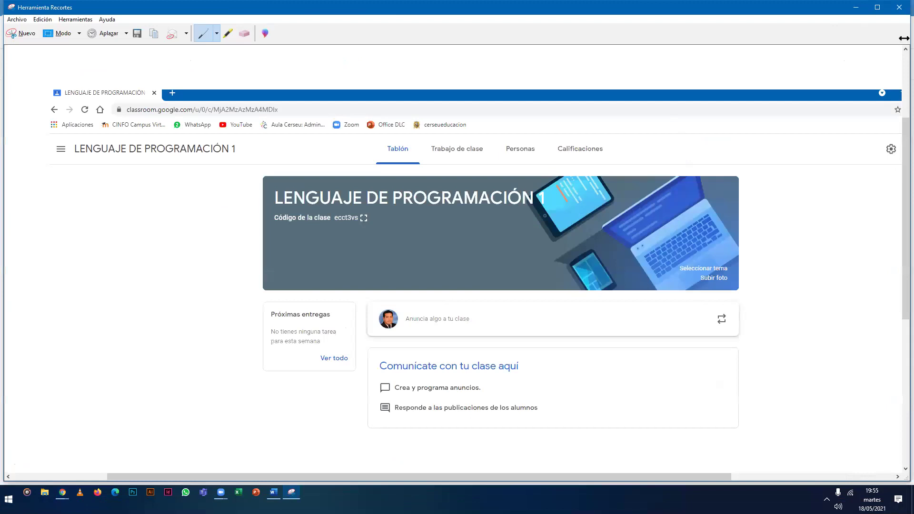
{"action": "left_click_drag", "start_coordinate": [903, 36], "coordinate": [675, 29]}
{"action": "left_click_drag", "start_coordinate": [530, 6], "coordinate": [651, 64]}
{"action": "left_click_drag", "start_coordinate": [797, 198], "coordinate": [763, 266]}
{"action": "left_click_drag", "start_coordinate": [432, 387], "coordinate": [462, 391]}
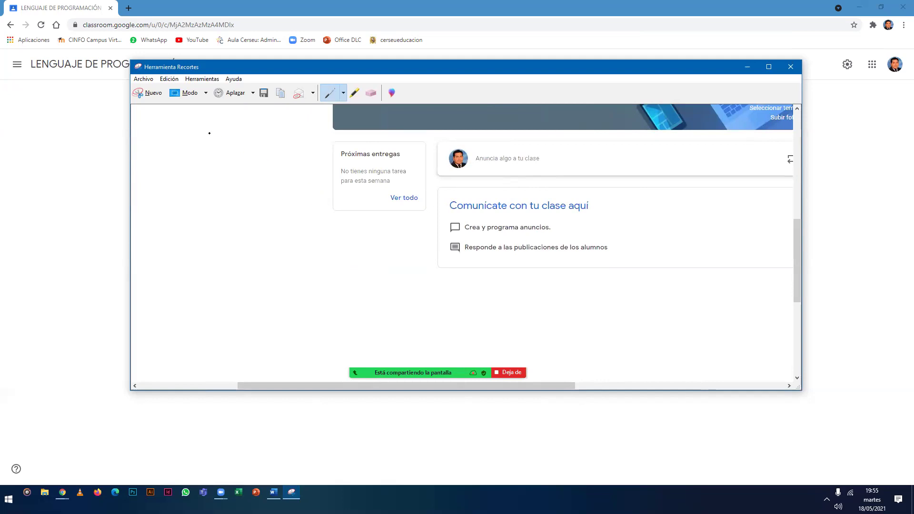
Copy the snip with Edición > Copiar and bring Trabajo_FINAL-HDGE forward.
{"action": "left_click", "coordinate": [169, 79]}
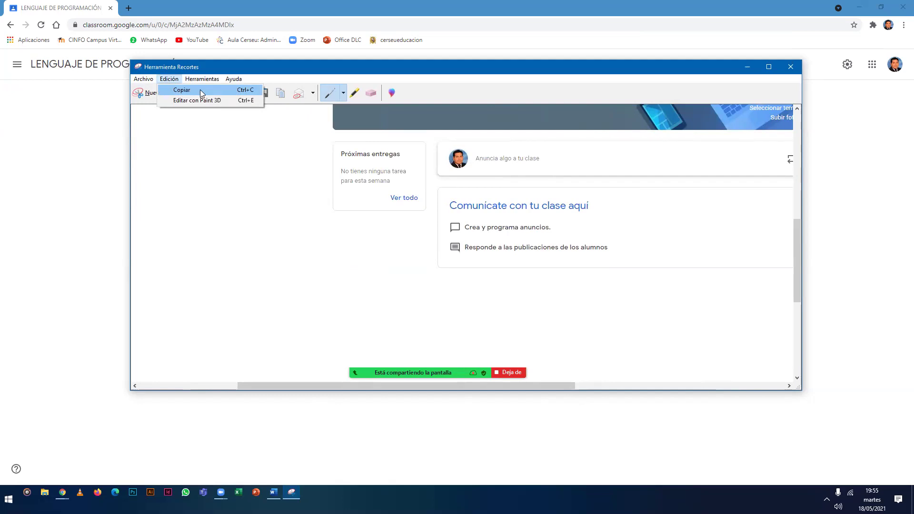
{"action": "left_click", "coordinate": [268, 177]}
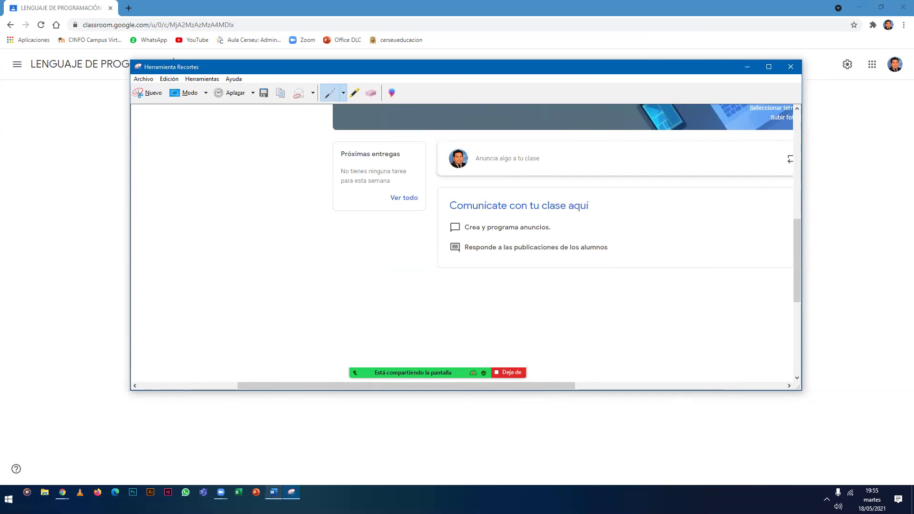
{"action": "left_click", "coordinate": [273, 491]}
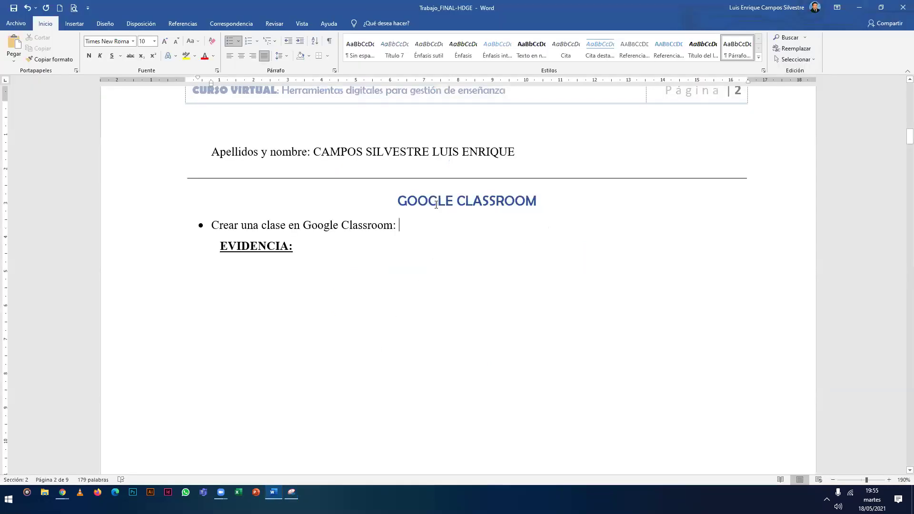
Paste the class screenshot on the empty line under EVIDENCIA.
{"action": "scroll", "coordinate": [380, 143], "scroll_direction": "down", "scroll_amount": 3}
{"action": "left_click", "coordinate": [380, 138]}
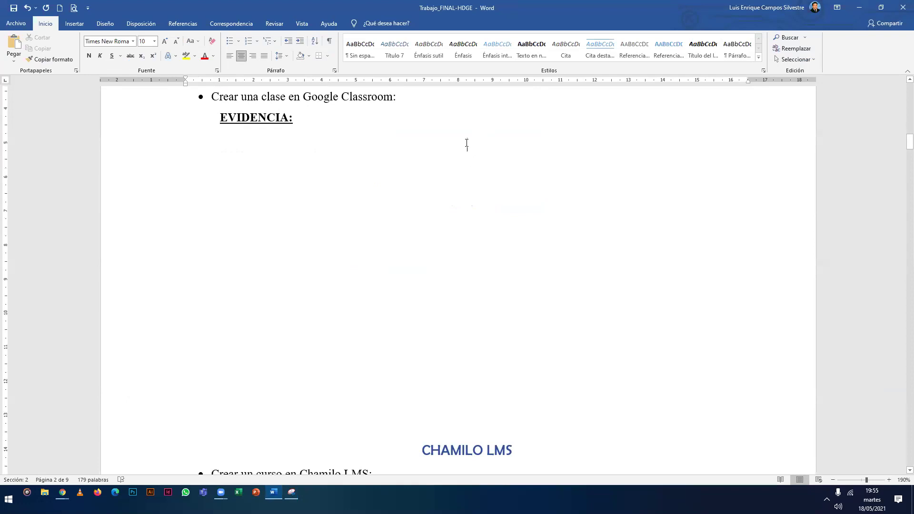
{"action": "right_click", "coordinate": [466, 143]}
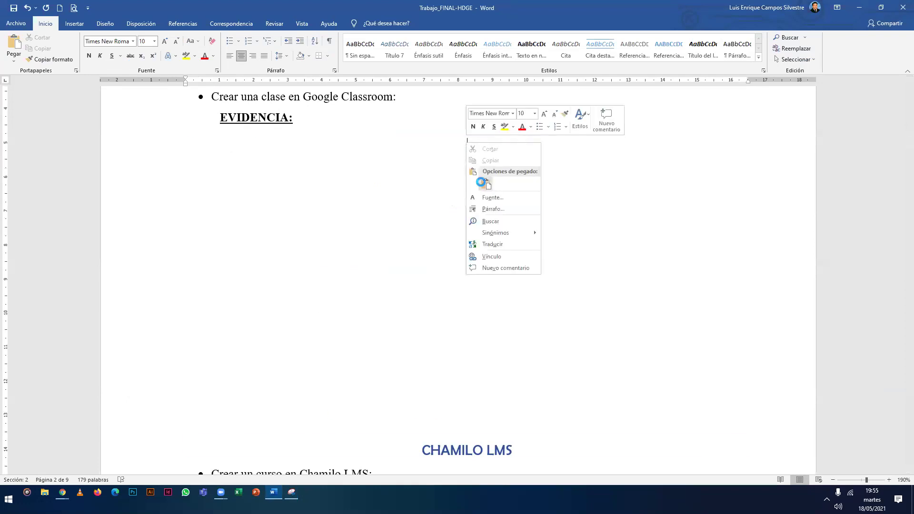
{"action": "left_click", "coordinate": [481, 182]}
Scroll around the pasted screenshot, selecting and deselecting it to check placement.
{"action": "scroll", "coordinate": [419, 234], "scroll_direction": "down", "scroll_amount": 1}
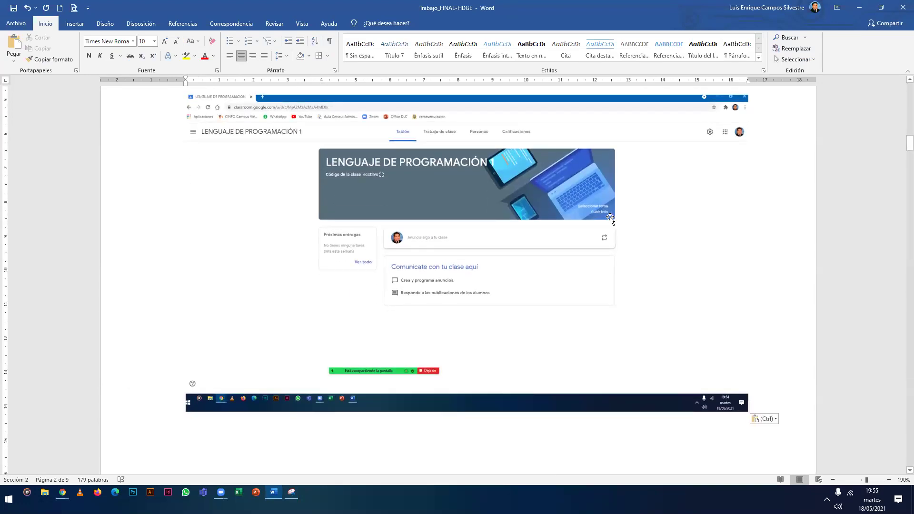
{"action": "scroll", "coordinate": [489, 229], "scroll_direction": "down", "scroll_amount": 3}
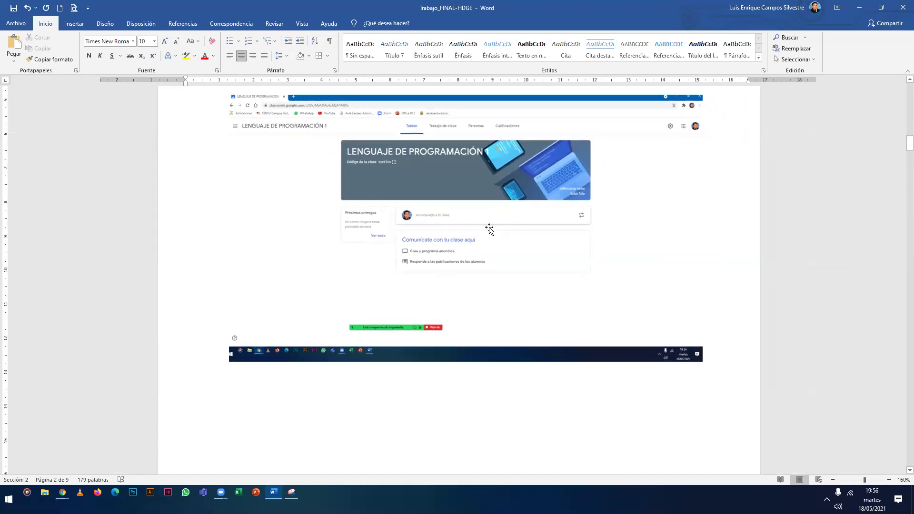
{"action": "scroll", "coordinate": [489, 229], "scroll_direction": "up", "scroll_amount": 2}
{"action": "left_click", "coordinate": [509, 221]}
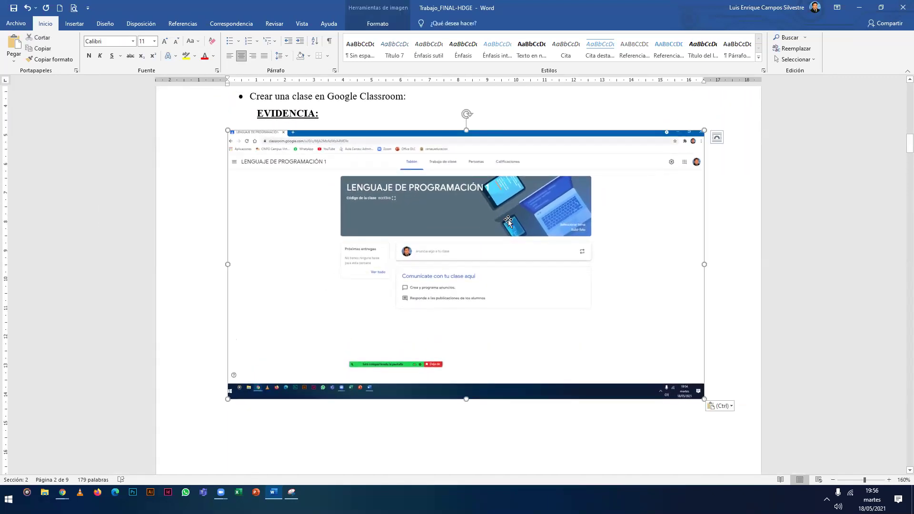
{"action": "left_click", "coordinate": [709, 210]}
{"action": "scroll", "coordinate": [349, 234], "scroll_direction": "up", "scroll_amount": 1}
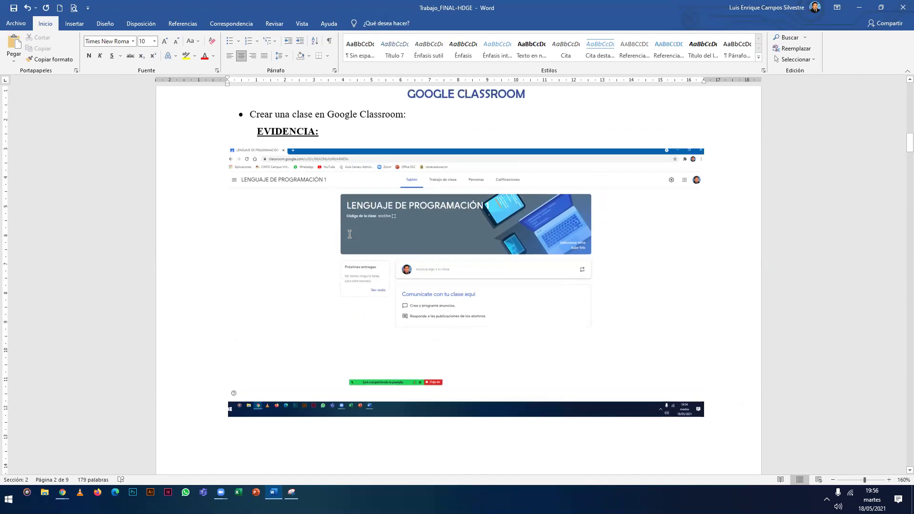
{"action": "scroll", "coordinate": [349, 235], "scroll_direction": "up", "scroll_amount": 2}
{"action": "scroll", "coordinate": [461, 128], "scroll_direction": "down", "scroll_amount": 2}
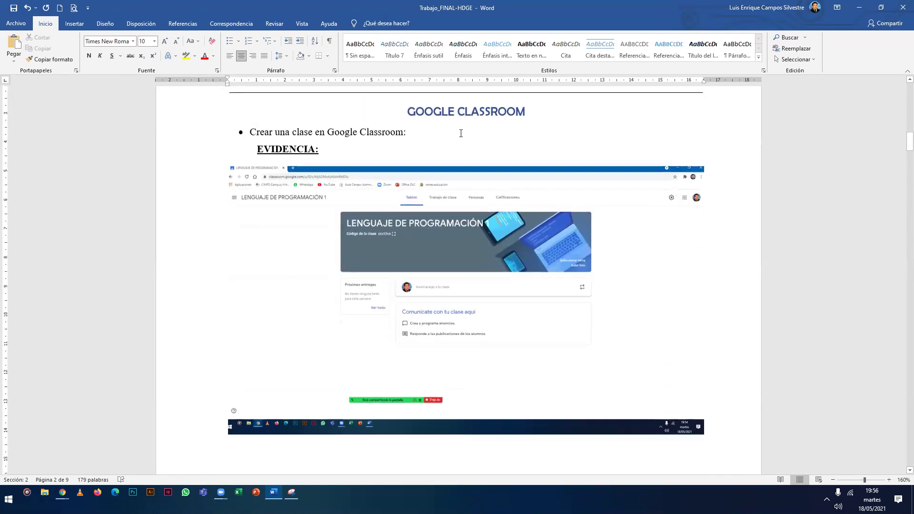
{"action": "scroll", "coordinate": [455, 148], "scroll_direction": "down", "scroll_amount": 3}
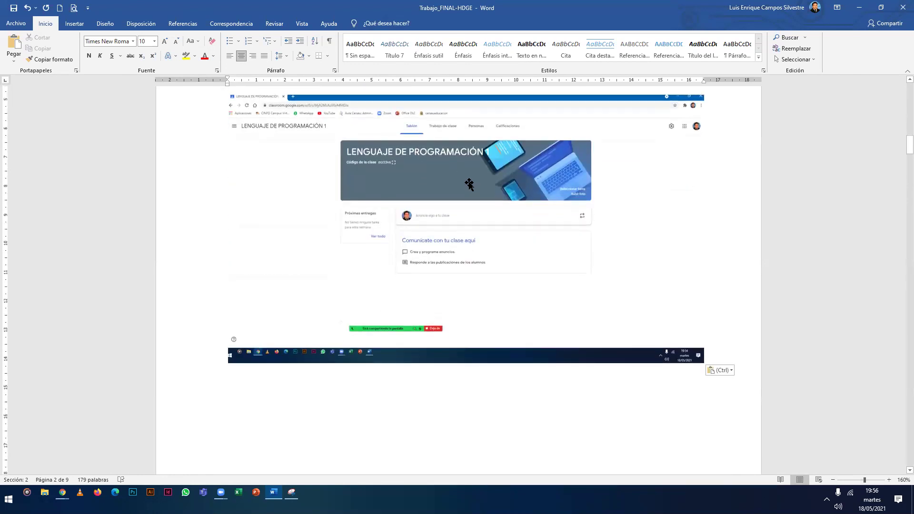
{"action": "left_click", "coordinate": [441, 256]}
{"action": "scroll", "coordinate": [440, 256], "scroll_direction": "up", "scroll_amount": 4}
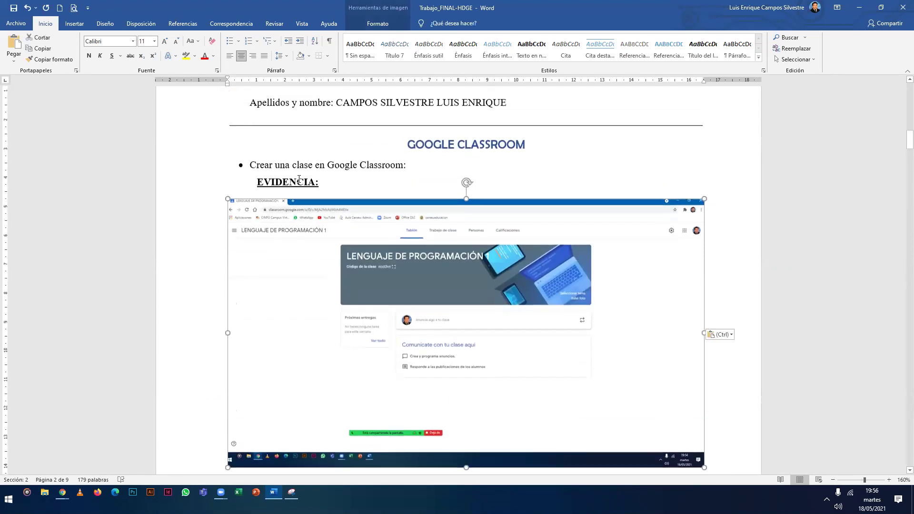
{"action": "scroll", "coordinate": [425, 245], "scroll_direction": "down", "scroll_amount": 4}
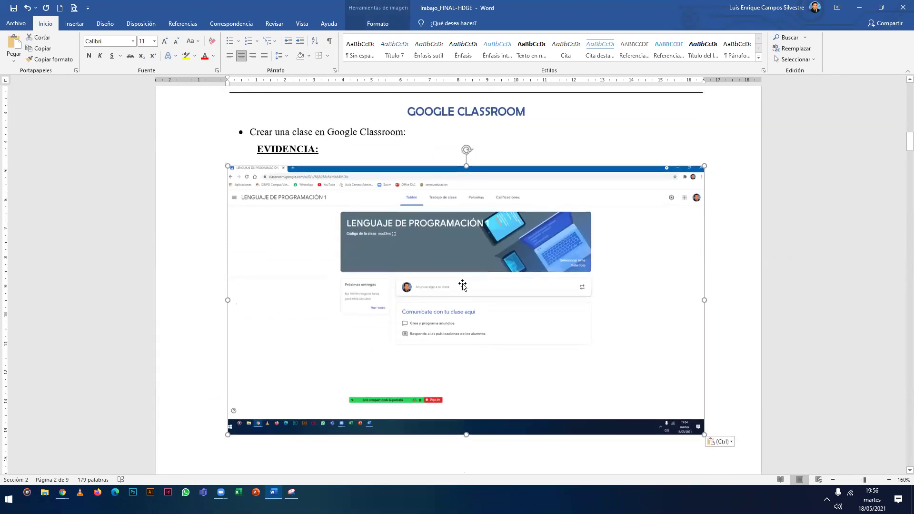
{"action": "scroll", "coordinate": [426, 246], "scroll_direction": "down", "scroll_amount": 11}
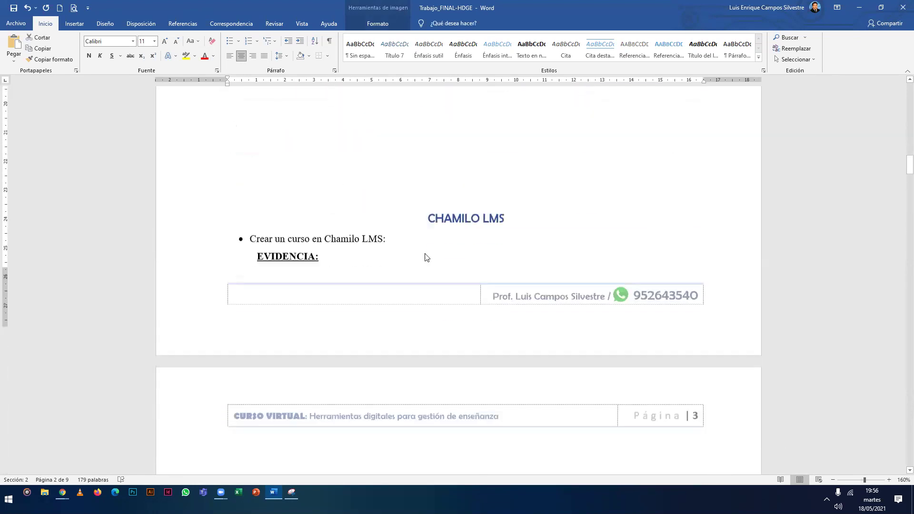
{"action": "scroll", "coordinate": [425, 253], "scroll_direction": "up", "scroll_amount": 3}
{"action": "scroll", "coordinate": [425, 253], "scroll_direction": "up", "scroll_amount": 11}
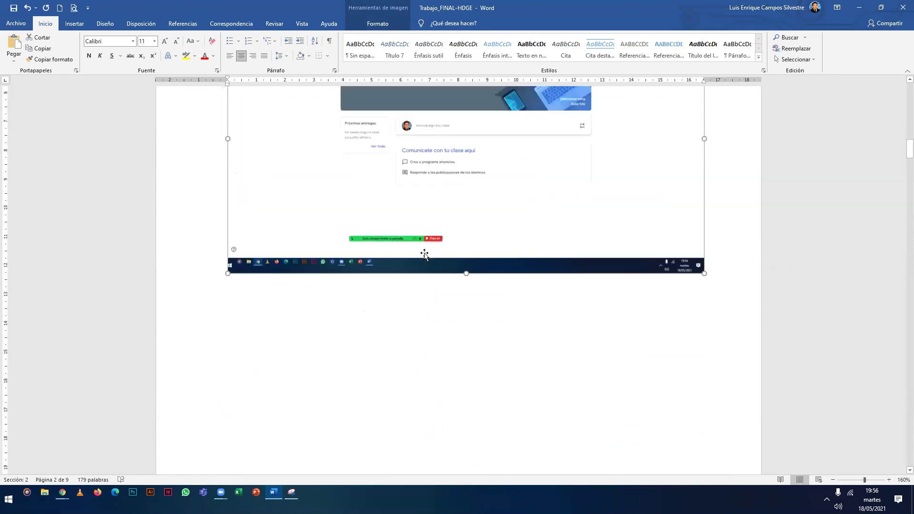
{"action": "left_click", "coordinate": [686, 255]}
Set the caret below the screenshot and switch back to the Classroom page.
{"action": "scroll", "coordinate": [686, 255], "scroll_direction": "up", "scroll_amount": 3}
{"action": "scroll", "coordinate": [429, 278], "scroll_direction": "up", "scroll_amount": 1}
{"action": "left_click", "coordinate": [316, 190]}
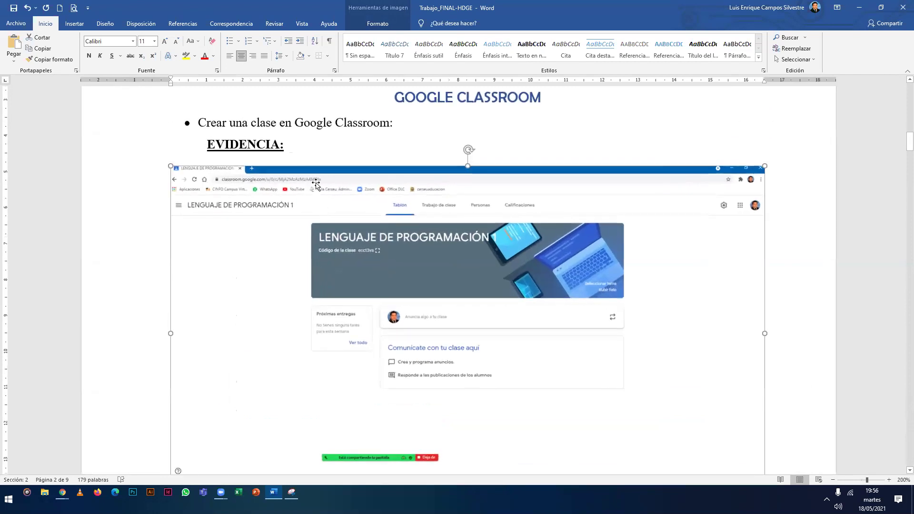
{"action": "scroll", "coordinate": [367, 177], "scroll_direction": "down", "scroll_amount": 1}
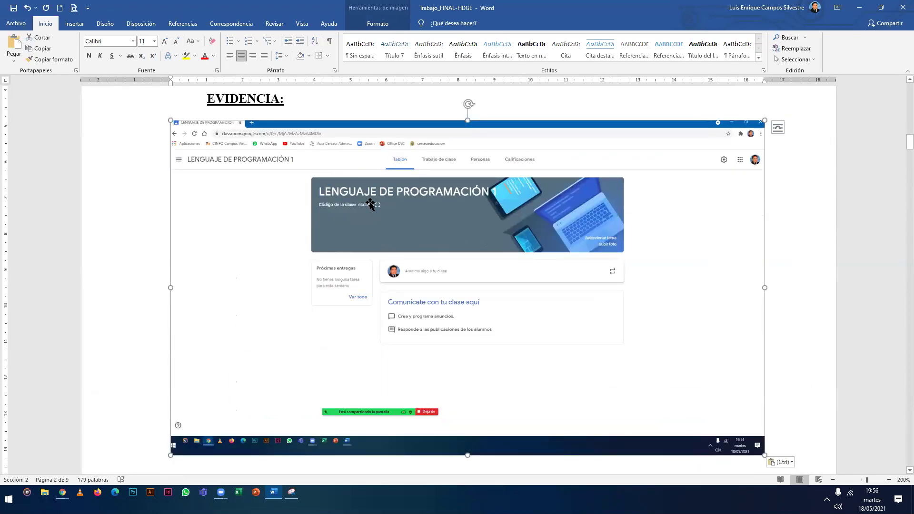
{"action": "scroll", "coordinate": [364, 199], "scroll_direction": "down", "scroll_amount": 3}
{"action": "scroll", "coordinate": [360, 200], "scroll_direction": "up", "scroll_amount": 3}
{"action": "scroll", "coordinate": [714, 269], "scroll_direction": "down", "scroll_amount": 3}
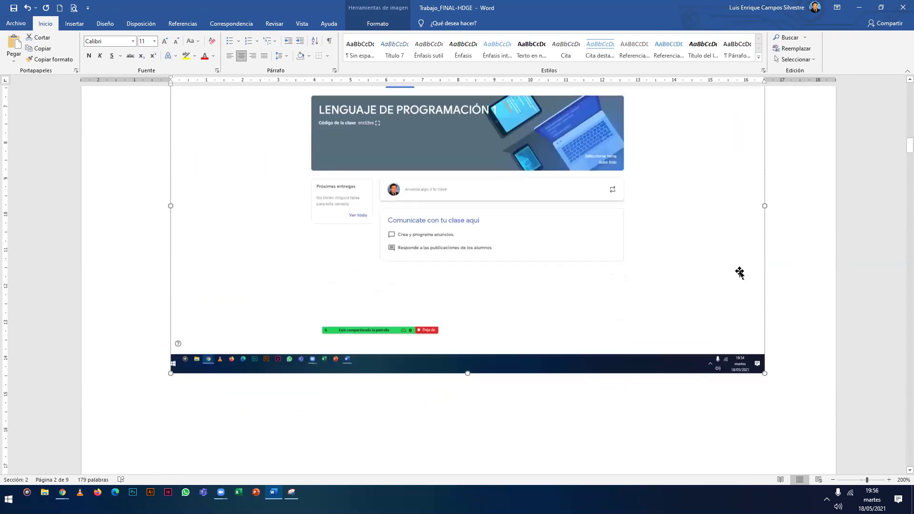
{"action": "left_click", "coordinate": [794, 256]}
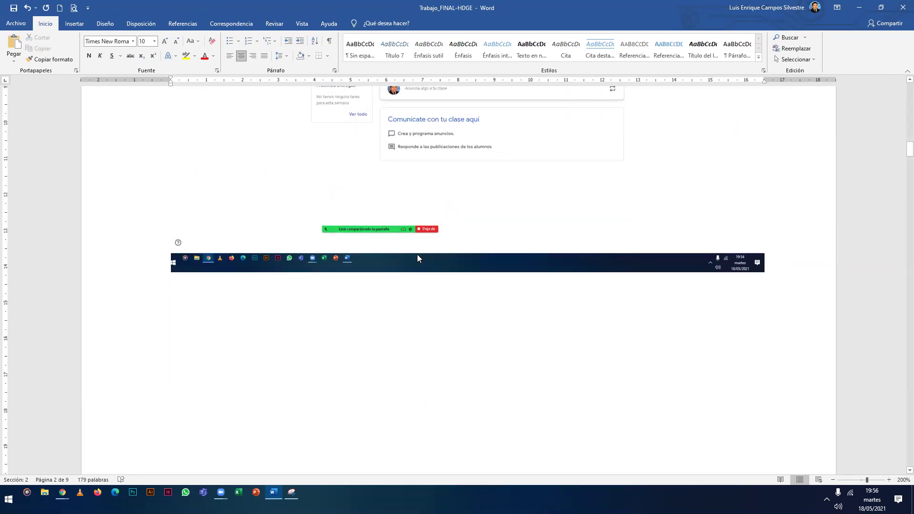
{"action": "key", "text": "alt+Tab"}
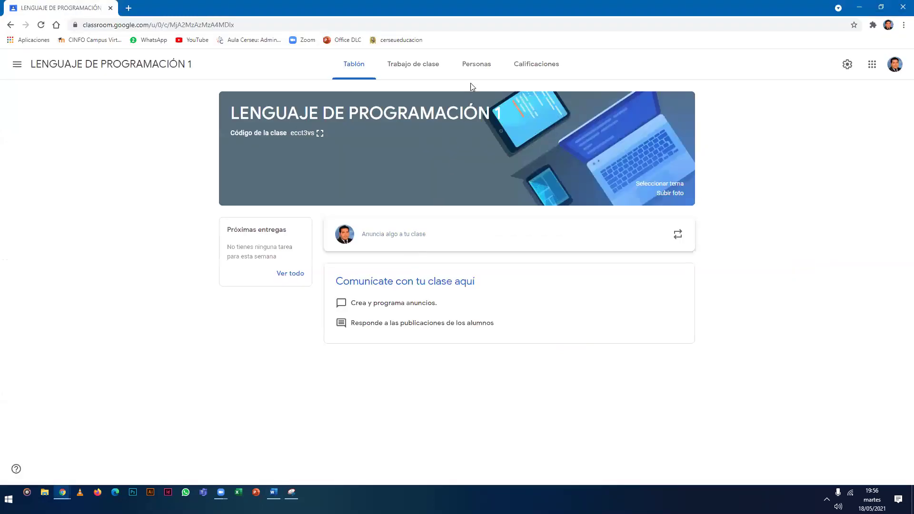
Open the class's Personas tab listing the teacher and students.
{"action": "left_click", "coordinate": [473, 71]}
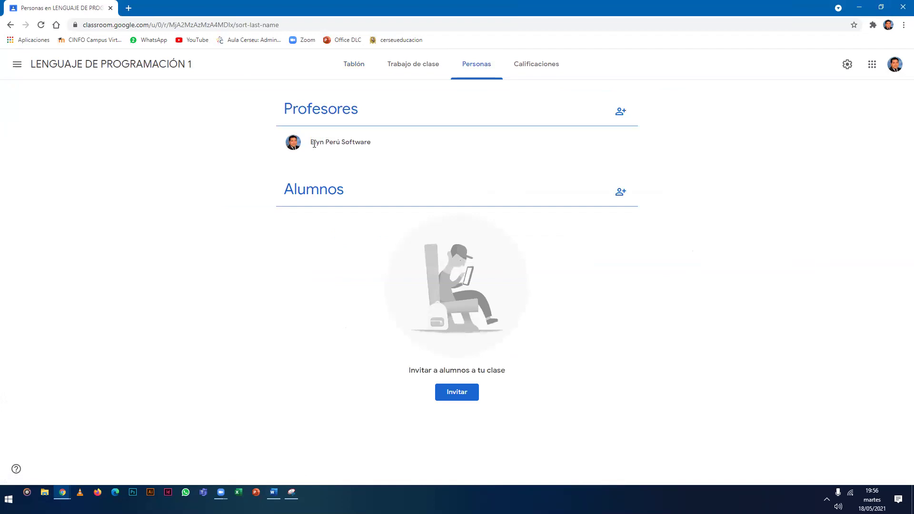
{"action": "left_click_drag", "start_coordinate": [313, 142], "coordinate": [377, 149]}
{"action": "left_click", "coordinate": [373, 163]}
Snip the whole Personas page in Snipping Tool and return to the Word document.
{"action": "left_click", "coordinate": [291, 492]}
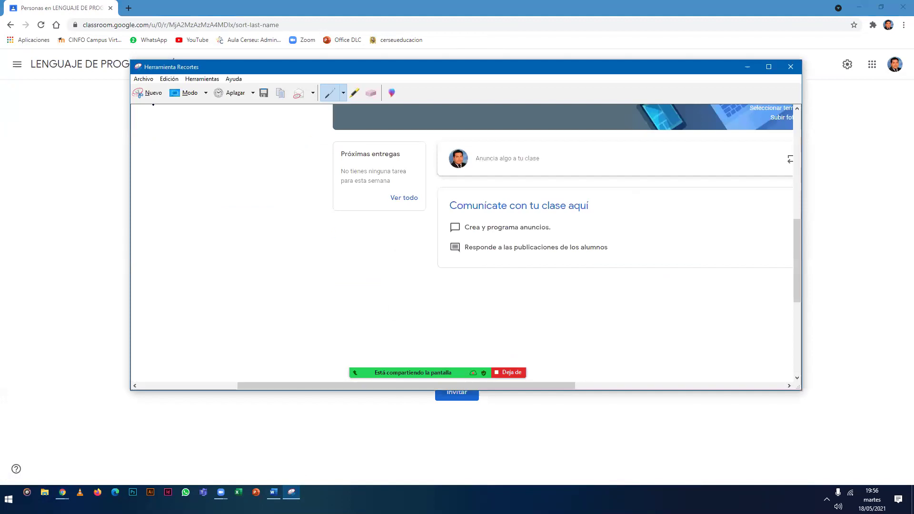
{"action": "left_click", "coordinate": [151, 92]}
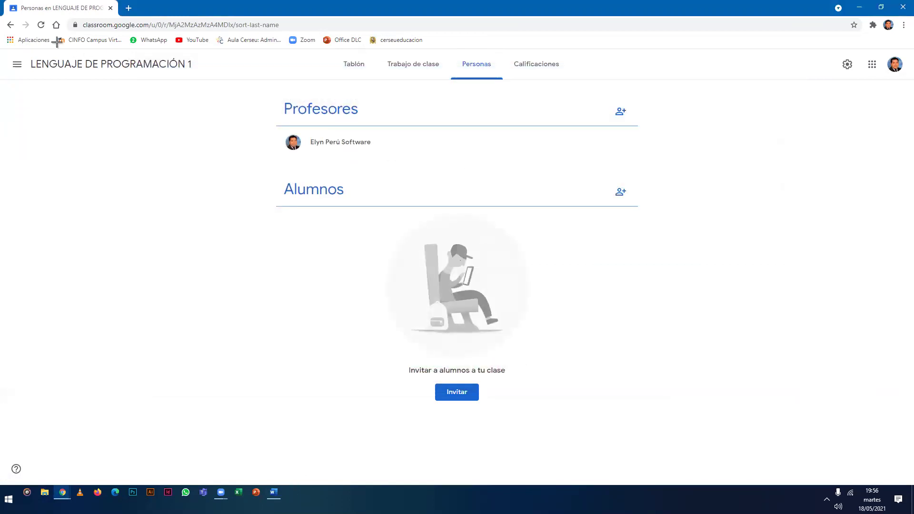
{"action": "left_click_drag", "start_coordinate": [3, 3], "coordinate": [903, 513]}
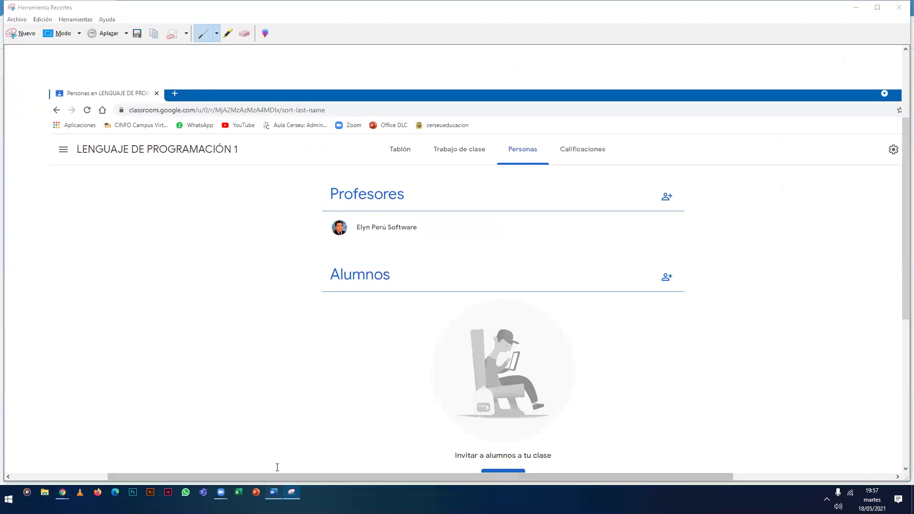
{"action": "left_click", "coordinate": [273, 492]}
{"action": "scroll", "coordinate": [457, 276], "scroll_direction": "down", "scroll_amount": 2}
Paste the Personas snip with Ctrl+V just below the class screenshot.
{"action": "scroll", "coordinate": [410, 276], "scroll_direction": "down", "scroll_amount": 10, "text": "ctrl"}
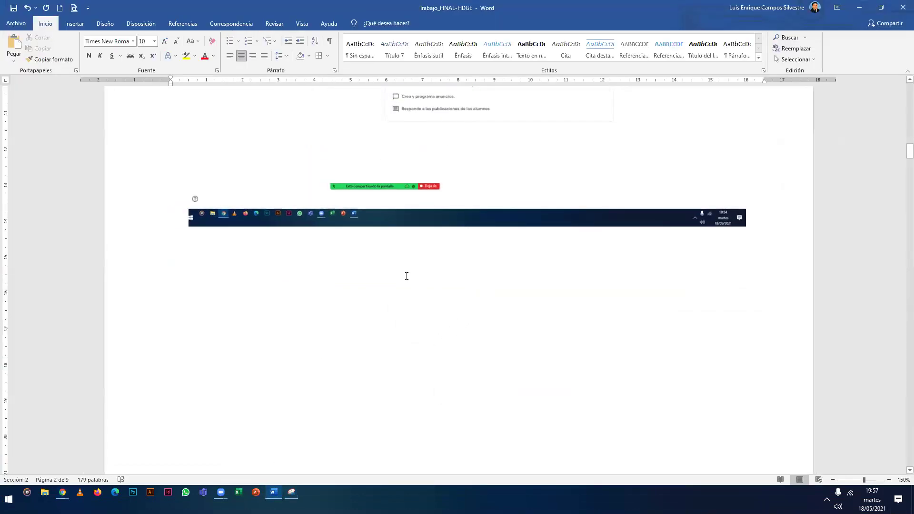
{"action": "scroll", "coordinate": [406, 276], "scroll_direction": "down", "scroll_amount": 2, "text": "ctrl"}
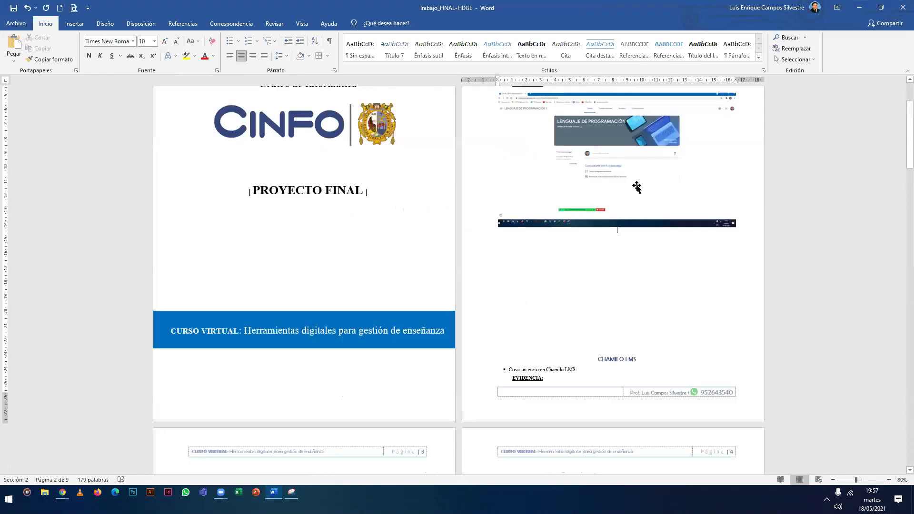
{"action": "left_click", "coordinate": [588, 191]}
{"action": "left_click", "coordinate": [630, 255]}
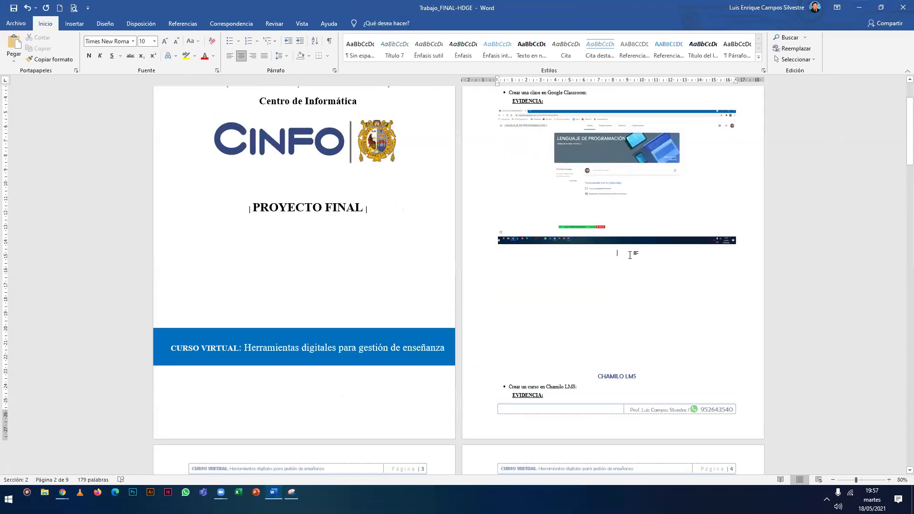
{"action": "key", "text": "ctrl+v"}
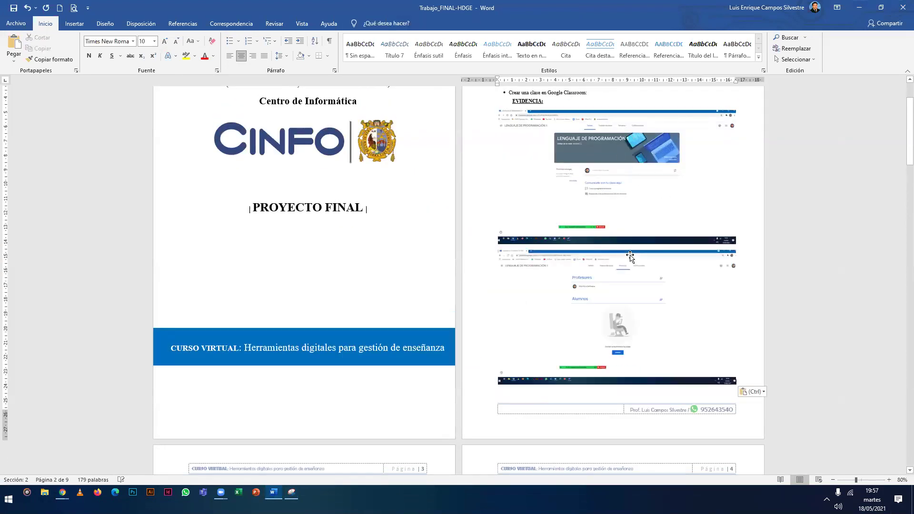
Check both screenshots by selecting the class and Personas images in turn.
{"action": "left_click", "coordinate": [640, 324]}
{"action": "left_click", "coordinate": [629, 210]}
{"action": "left_click", "coordinate": [627, 287]}
{"action": "left_click", "coordinate": [664, 202]}
{"action": "left_click", "coordinate": [645, 275]}
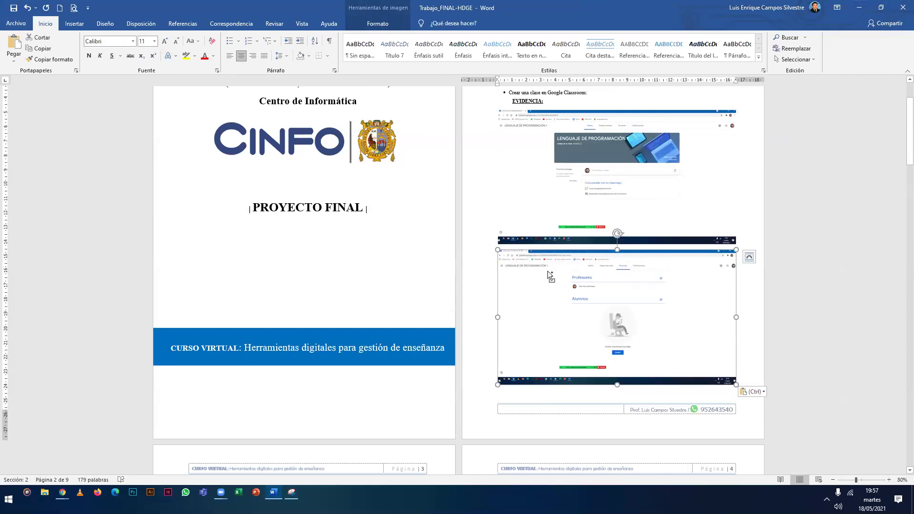
{"action": "scroll", "coordinate": [548, 271], "scroll_direction": "up", "scroll_amount": 4}
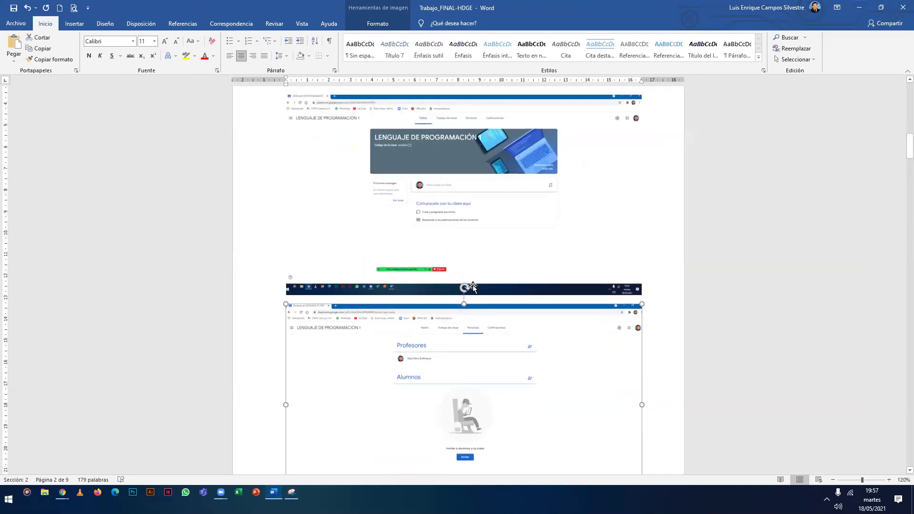
{"action": "scroll", "coordinate": [472, 286], "scroll_direction": "up", "scroll_amount": 1}
{"action": "left_click", "coordinate": [473, 266]}
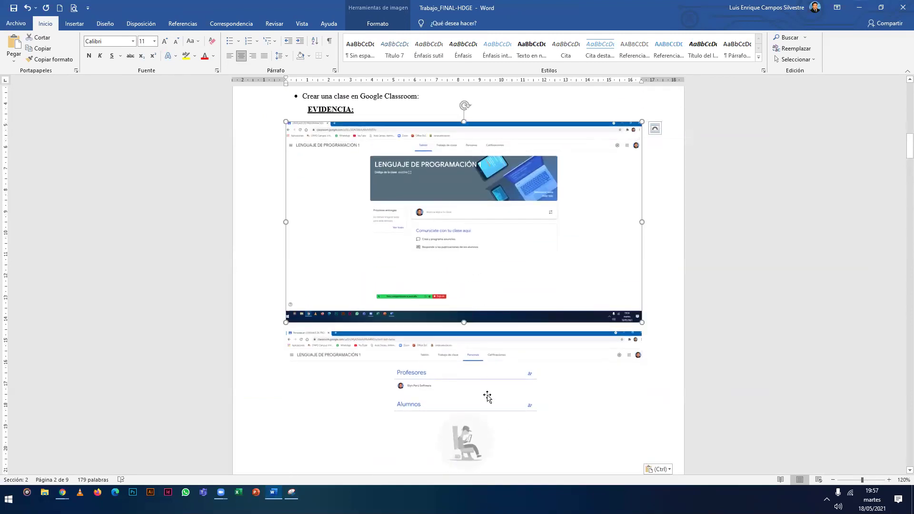
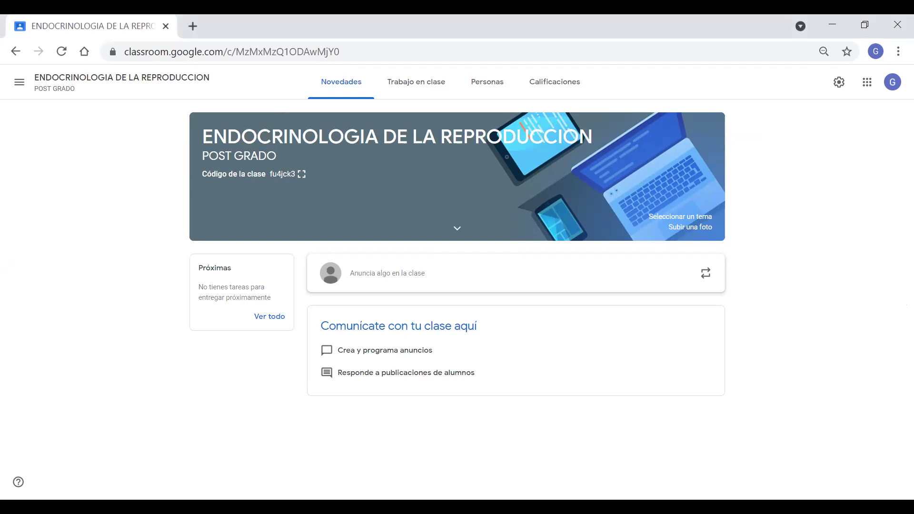
Open the Personas tab of ENDOCRINOLOGIA DE LA REPRODUCCION to list its teacher and five students.
{"action": "left_click", "coordinate": [490, 88]}
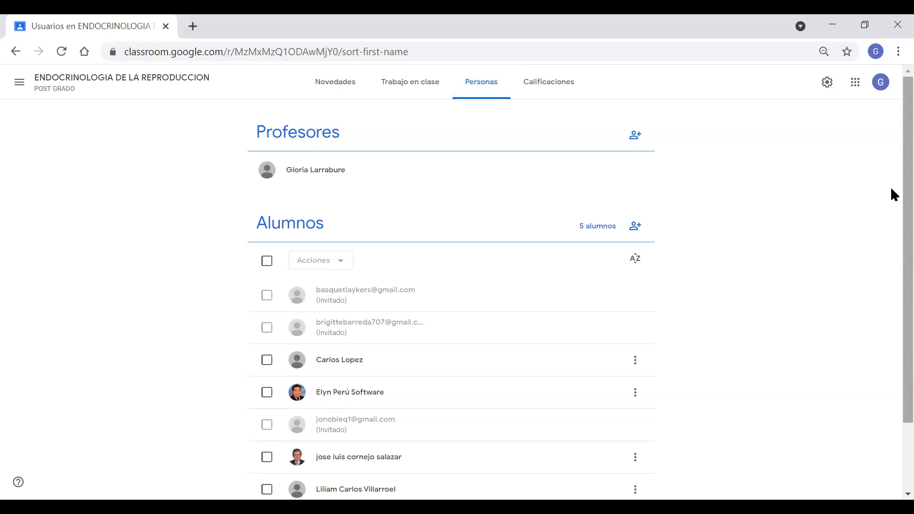
{"action": "scroll", "coordinate": [891, 189], "scroll_direction": "down", "scroll_amount": 1}
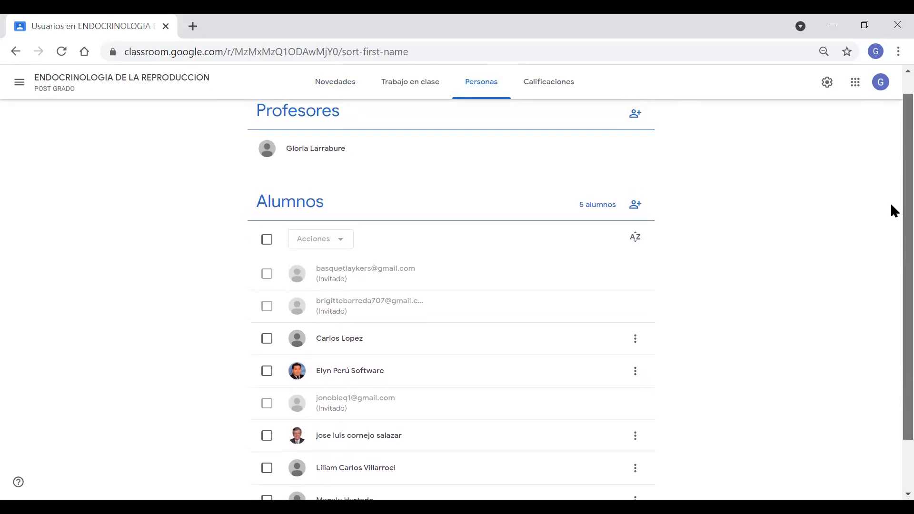
{"action": "scroll", "coordinate": [893, 219], "scroll_direction": "down", "scroll_amount": 1}
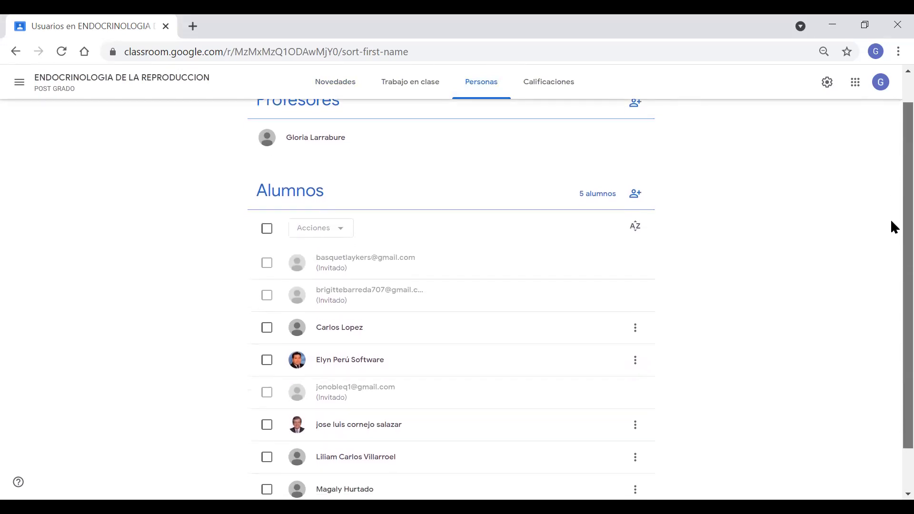
{"action": "scroll", "coordinate": [894, 227], "scroll_direction": "down", "scroll_amount": 2}
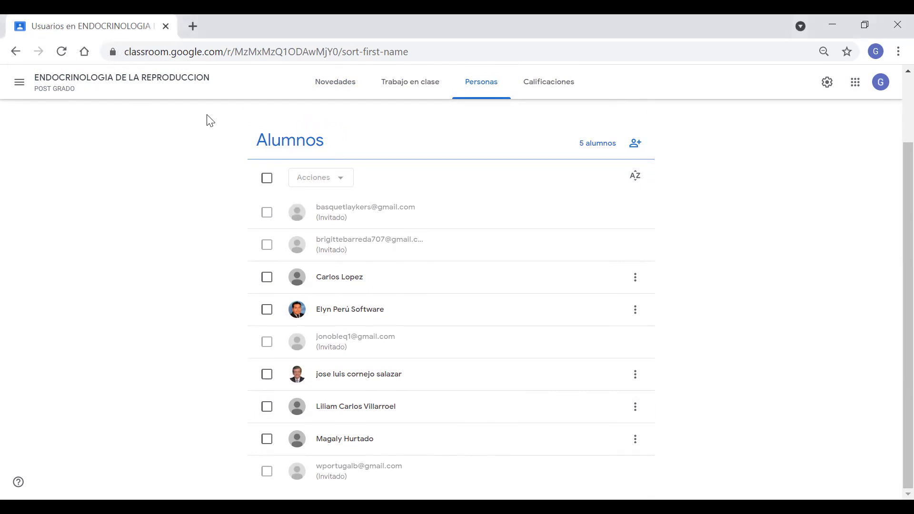
{"action": "left_click", "coordinate": [19, 25]}
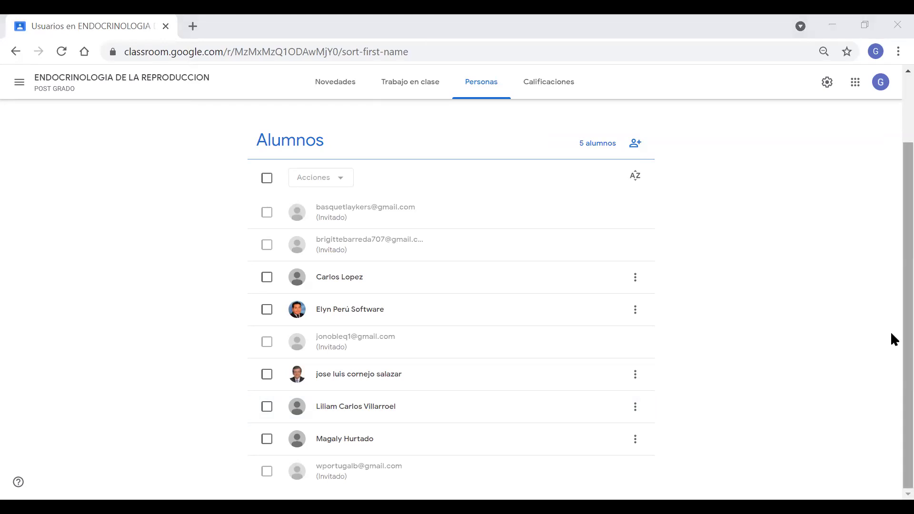
{"action": "scroll", "coordinate": [890, 266], "scroll_direction": "up", "scroll_amount": 2}
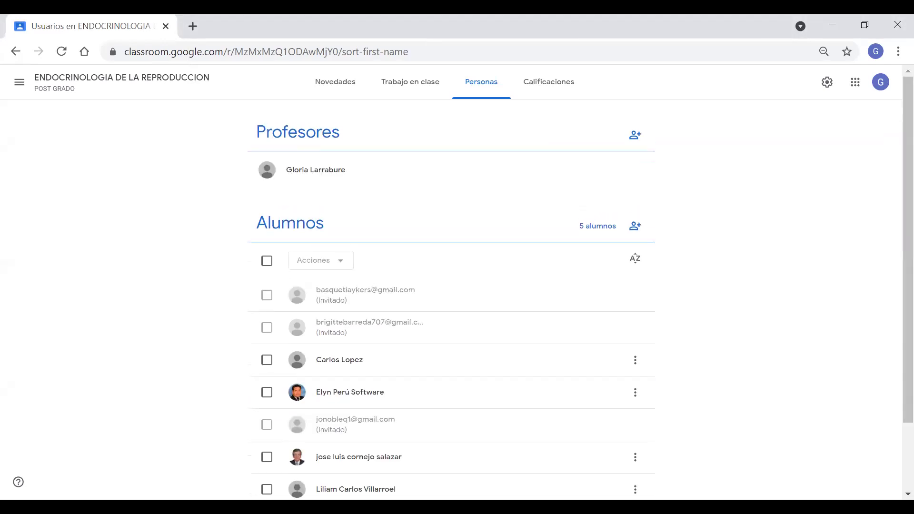
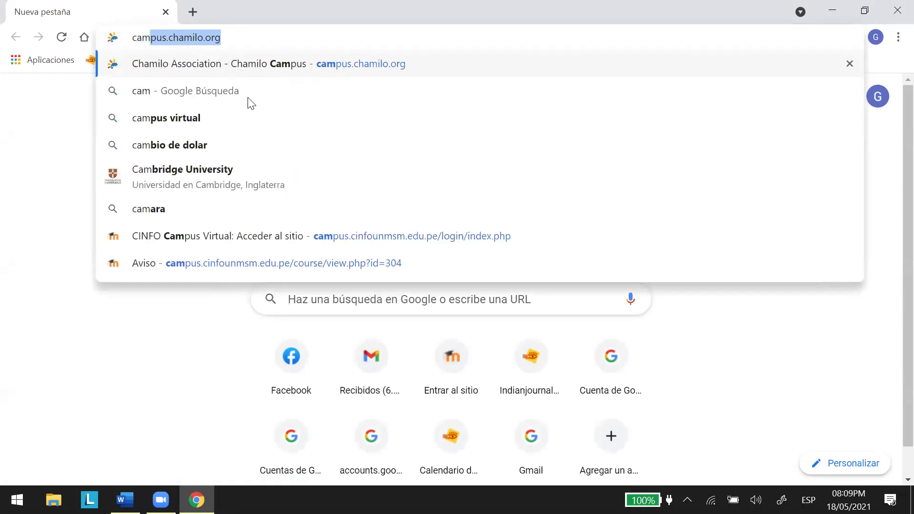
Accept the campus.chamilo.org address suggestion and load the site.
{"action": "key", "text": "Right"}
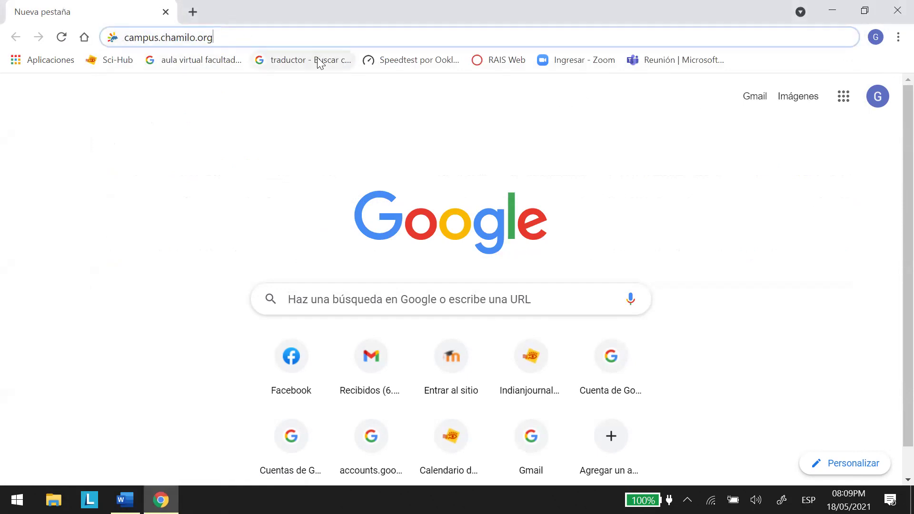
{"action": "key", "text": "Return"}
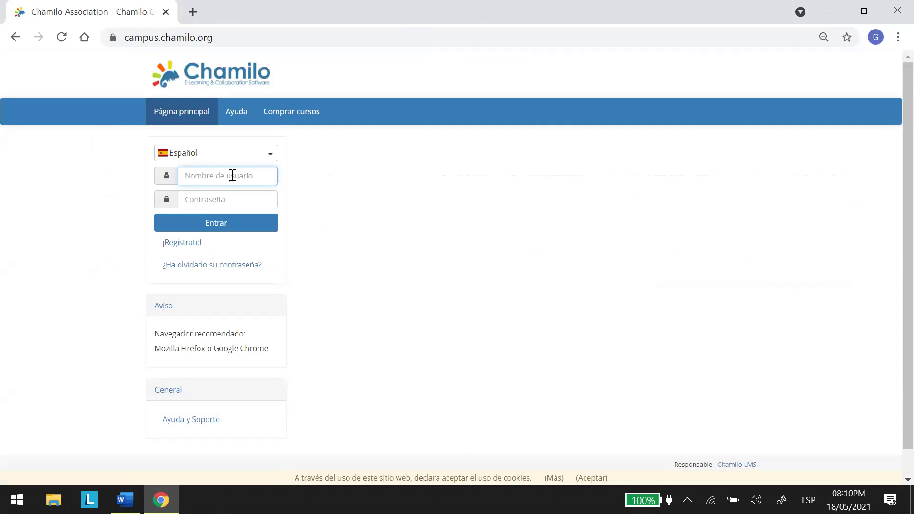
Try signing in with the first saved username and a password.
{"action": "left_click", "coordinate": [234, 175]}
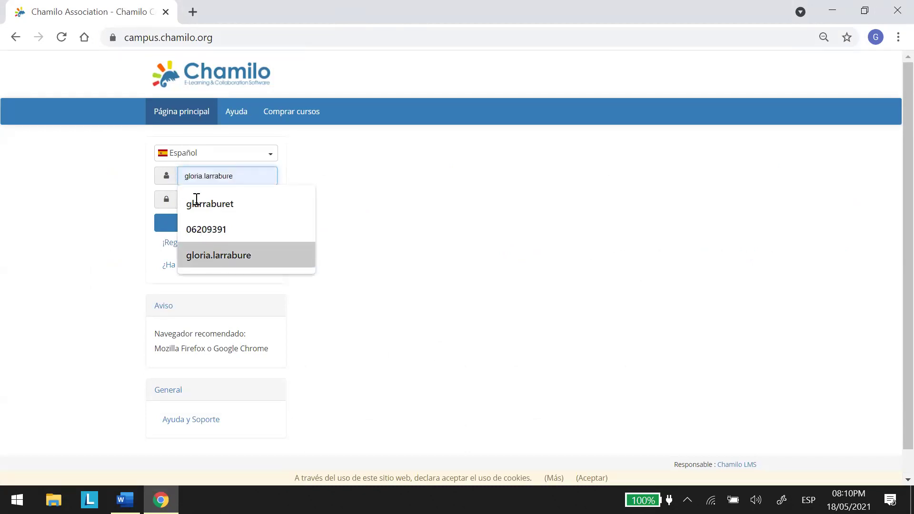
{"action": "key", "text": "Return"}
{"action": "left_click", "coordinate": [217, 198]}
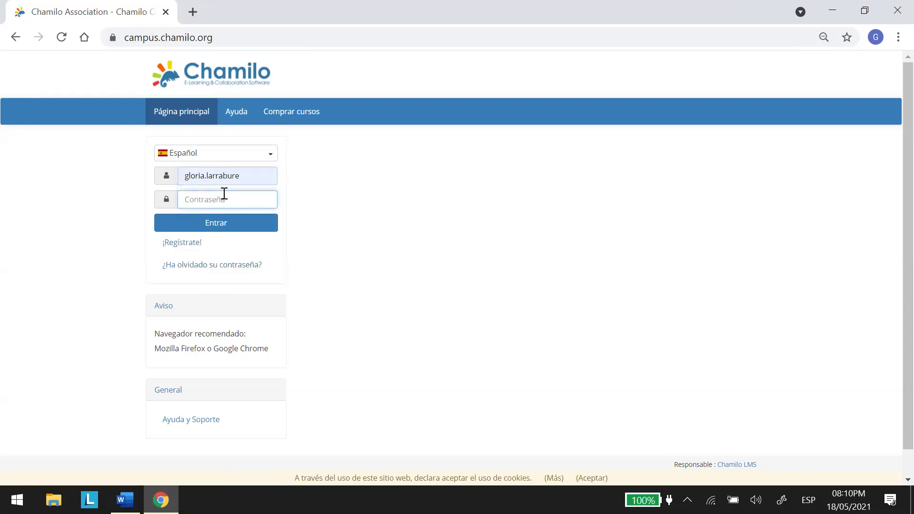
{"action": "type", "text": "•••••••"}
{"action": "left_click", "coordinate": [219, 224]}
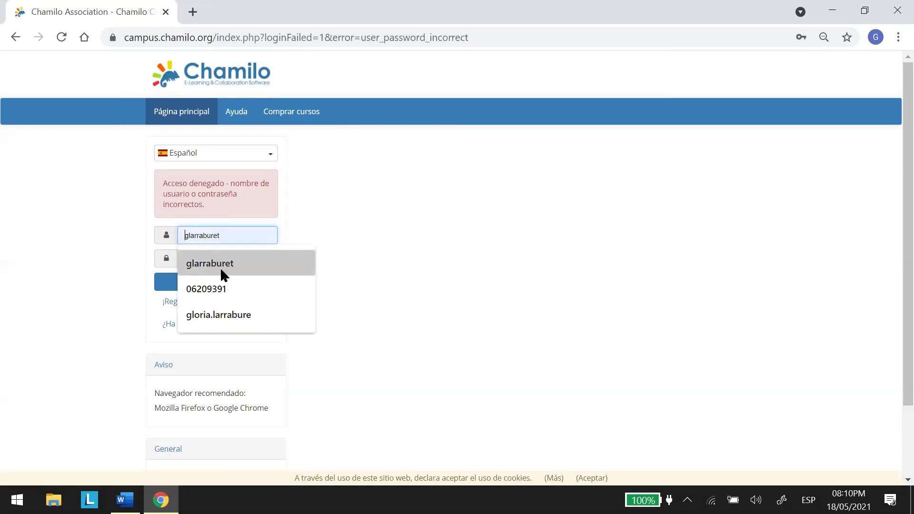
Retry the login with a different saved username and password.
{"action": "left_click", "coordinate": [216, 261]}
{"action": "left_click", "coordinate": [210, 258]}
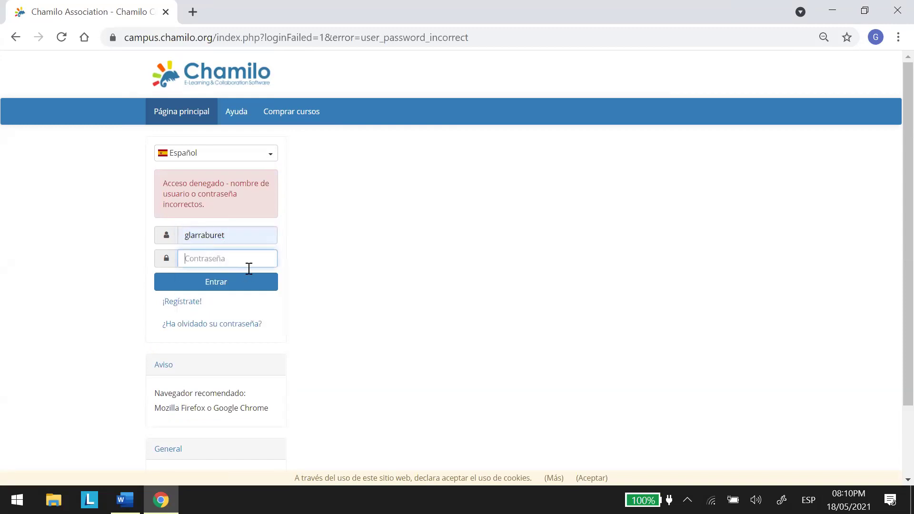
{"action": "type", "text": "*******"}
{"action": "left_click", "coordinate": [211, 284]}
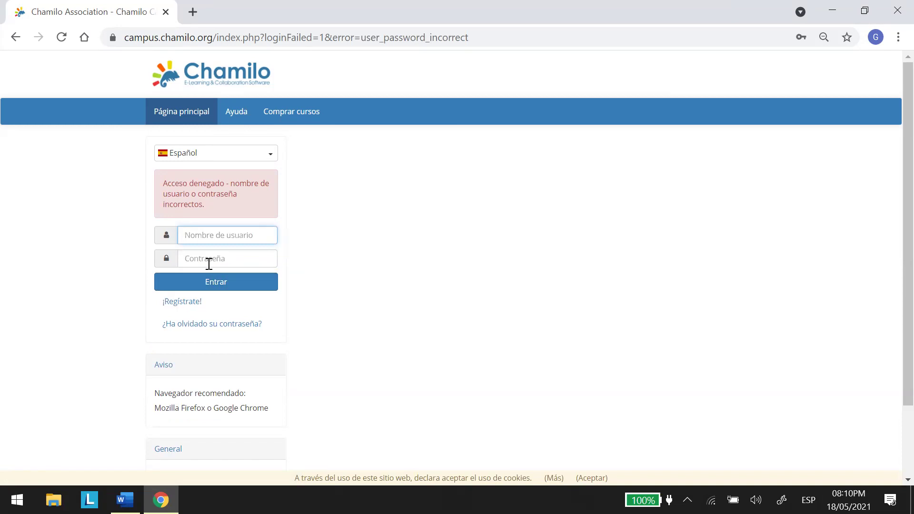
Dismiss the username suggestions and open a blank new browser tab.
{"action": "left_click", "coordinate": [210, 233]}
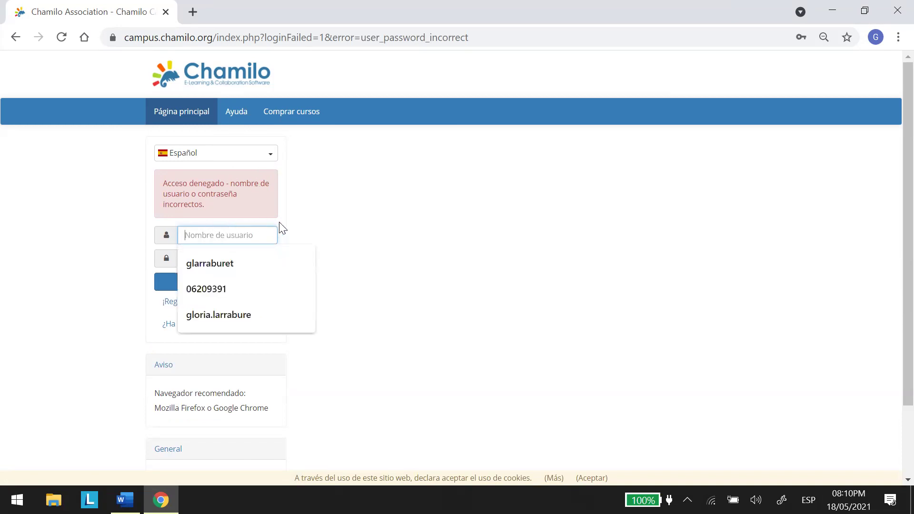
{"action": "left_click", "coordinate": [312, 214]}
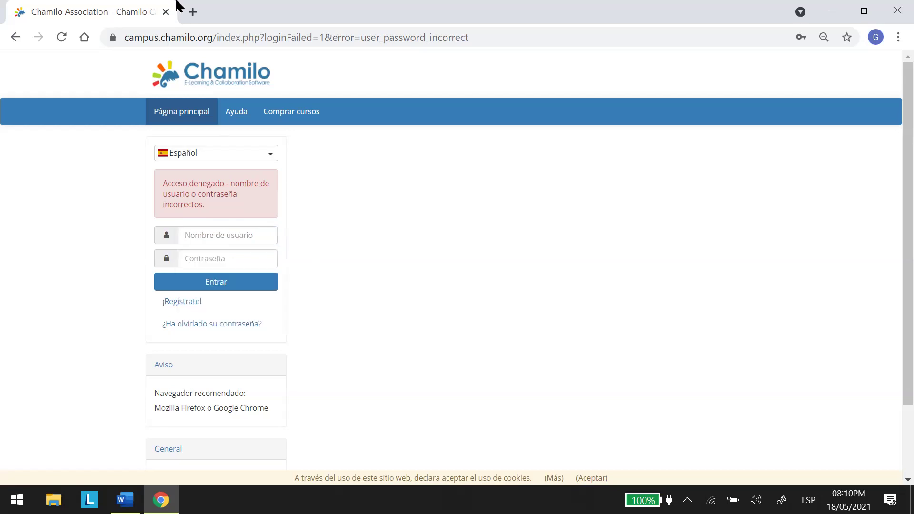
{"action": "left_click", "coordinate": [191, 13]}
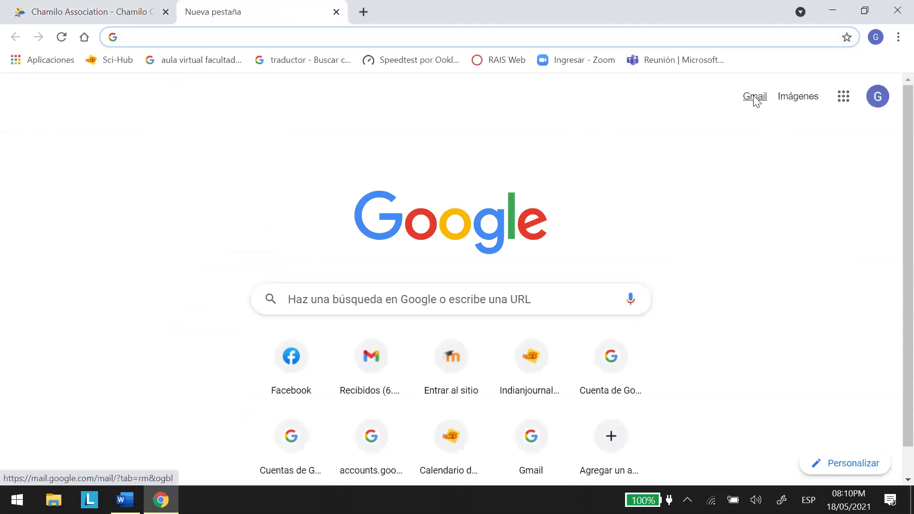
Open Gmail, retrying past an error page, and search the mailbox for 'chamilo'.
{"action": "left_click", "coordinate": [754, 98]}
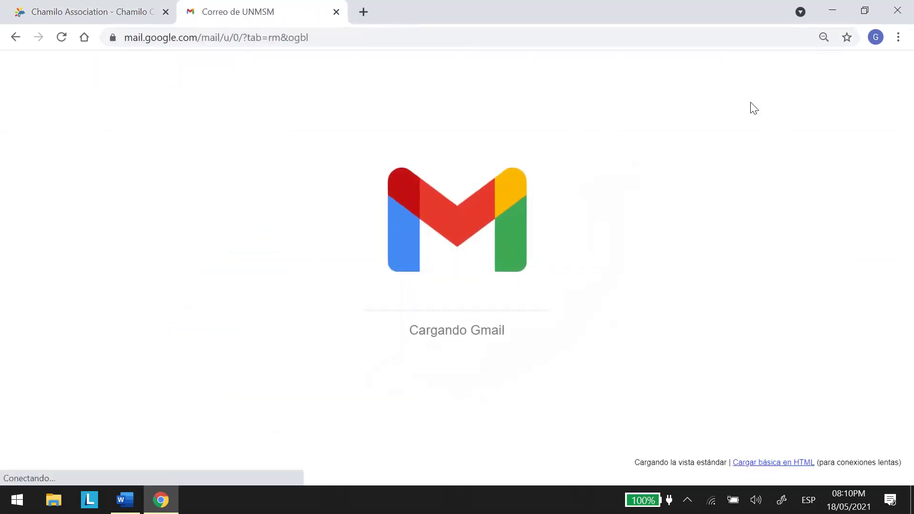
{"action": "left_click", "coordinate": [14, 37]}
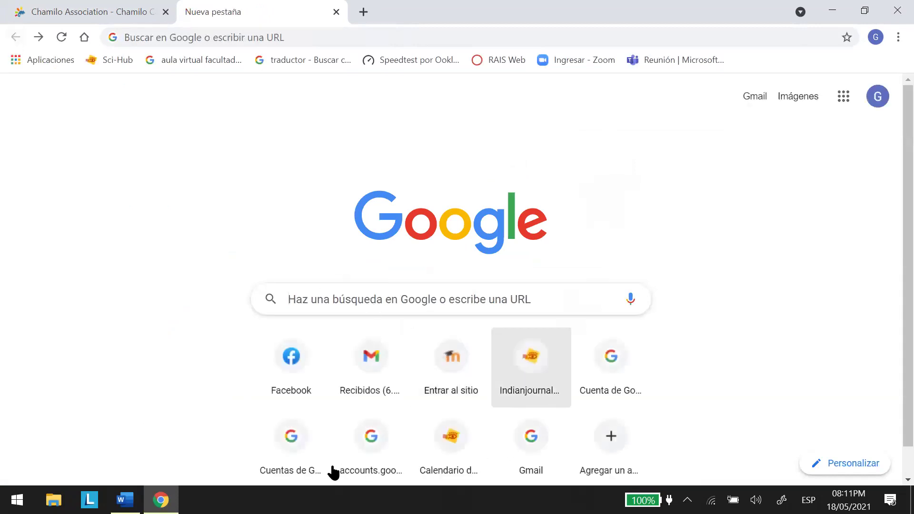
{"action": "left_click", "coordinate": [754, 100]}
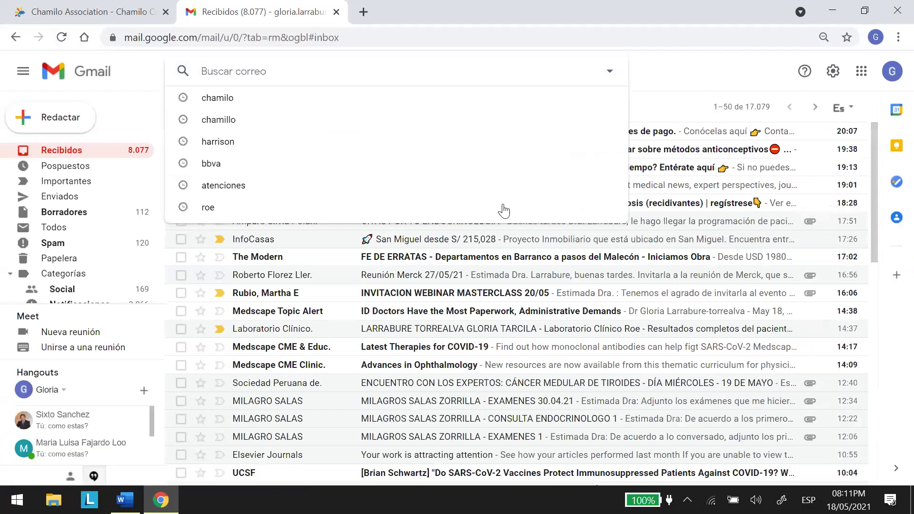
{"action": "key", "text": "Down"}
{"action": "key", "text": "Return"}
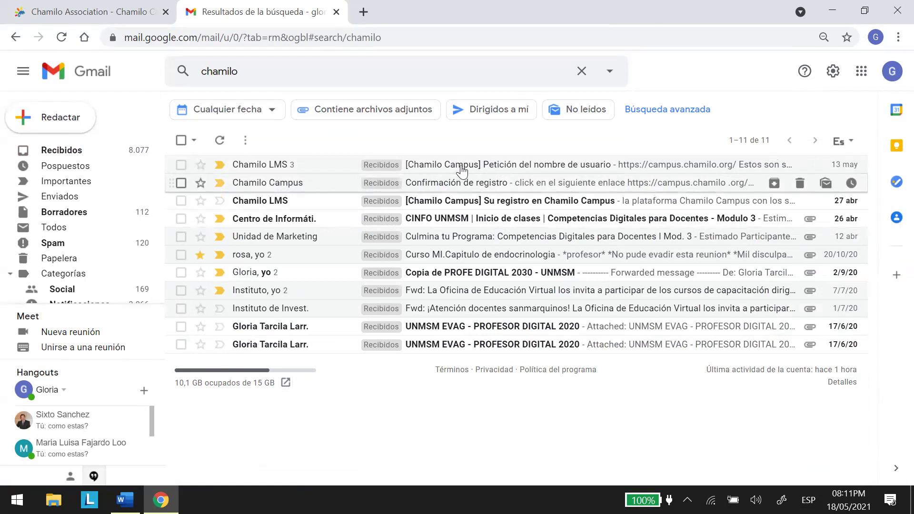
Open the Chamilo username-request email and follow its password reset link.
{"action": "left_click", "coordinate": [291, 167]}
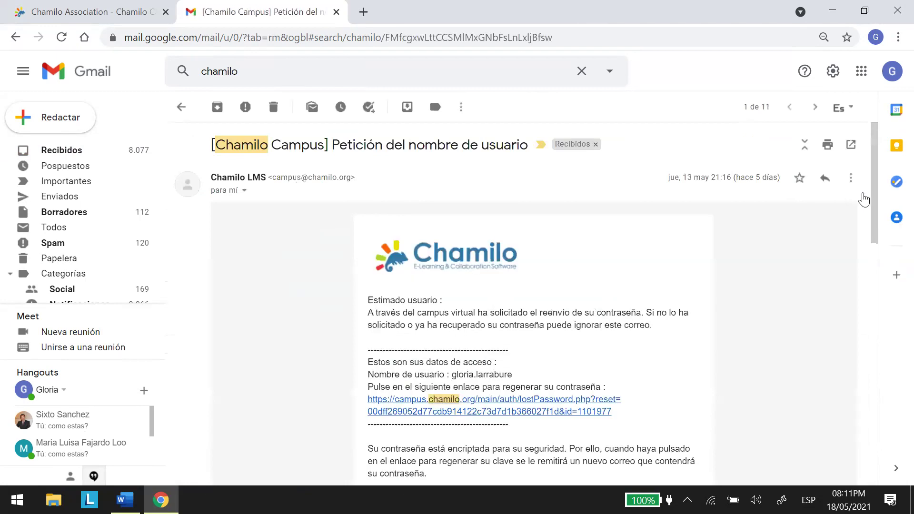
{"action": "left_click_drag", "start_coordinate": [873, 199], "coordinate": [868, 243]}
{"action": "scroll", "coordinate": [727, 268], "scroll_direction": "down", "scroll_amount": 1}
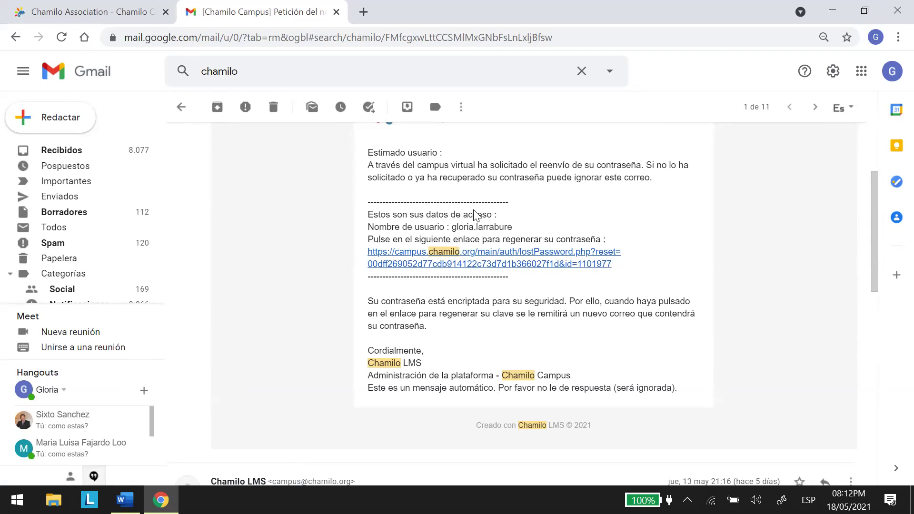
{"action": "left_click", "coordinate": [473, 254]}
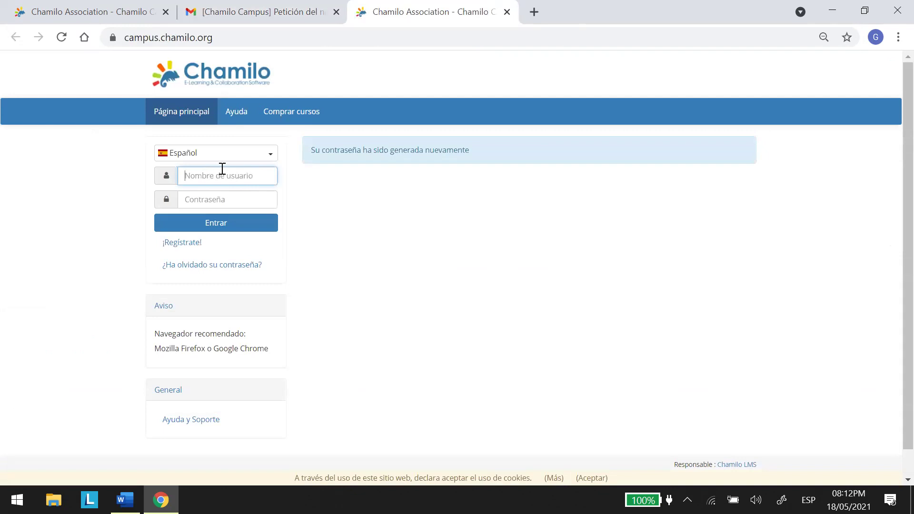
Reload Gmail and go back to the 'chamilo' results, now topped by a 20:12 email.
{"action": "left_click", "coordinate": [251, 12]}
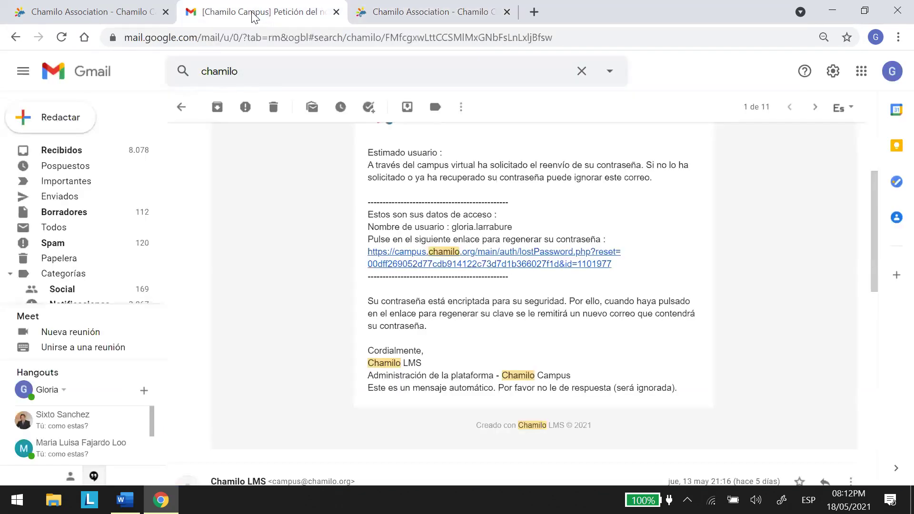
{"action": "left_click", "coordinate": [113, 11]}
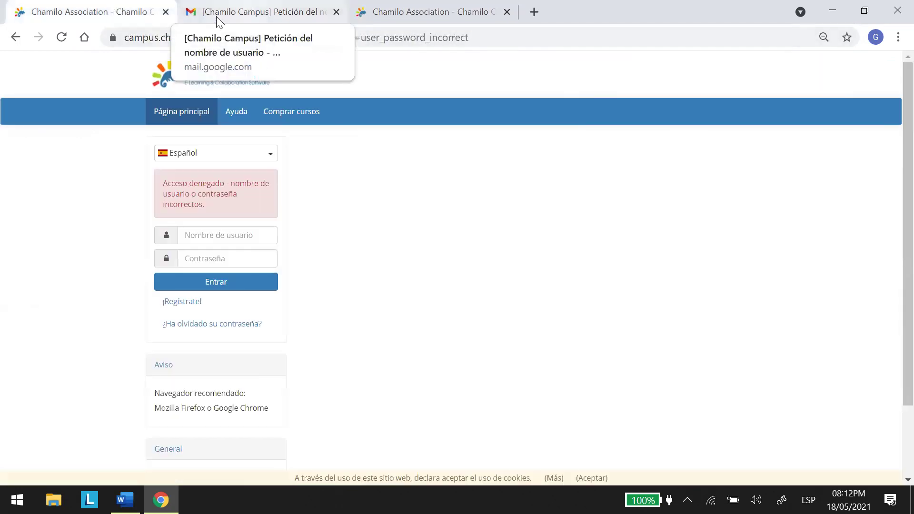
{"action": "left_click", "coordinate": [251, 11]}
{"action": "left_click", "coordinate": [62, 37]}
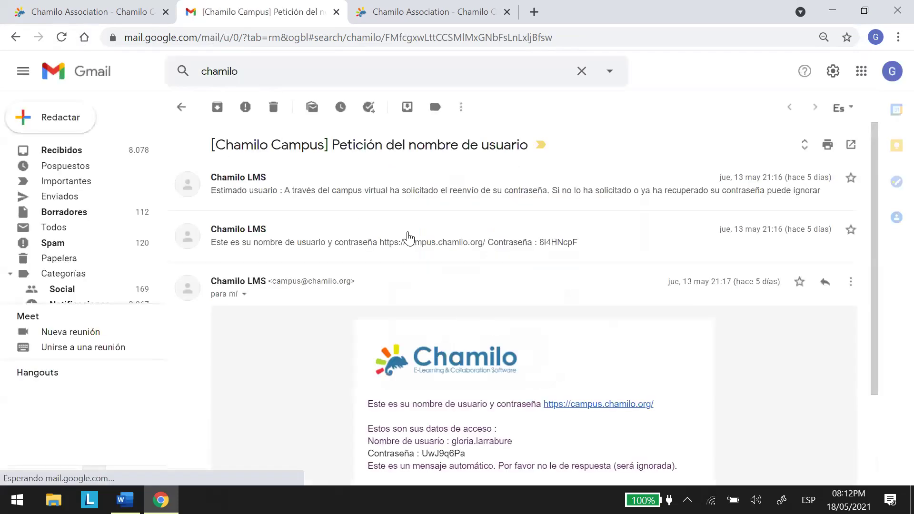
{"action": "left_click", "coordinate": [11, 38]}
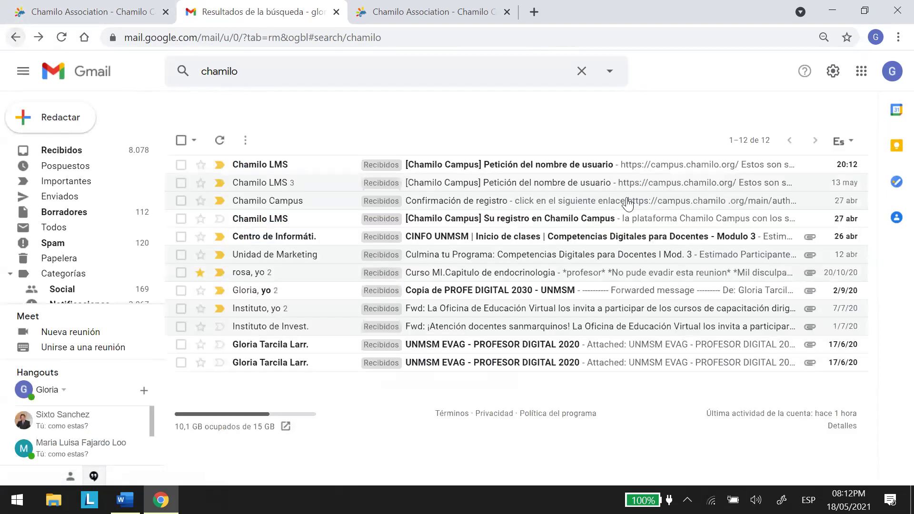
Read the new password in the 20:12 Chamilo Campus email, then go to the Chamilo tab.
{"action": "left_click", "coordinate": [513, 170]}
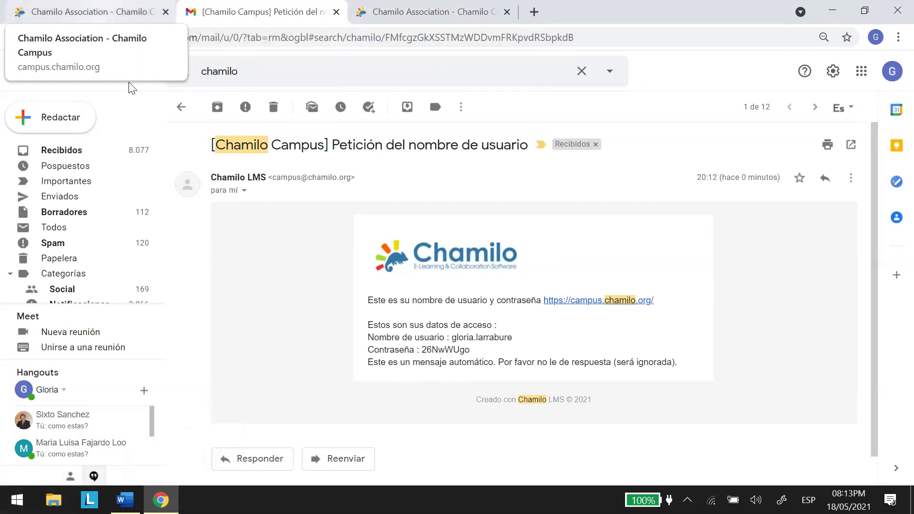
{"action": "key", "text": "ctrl+shift+Tab"}
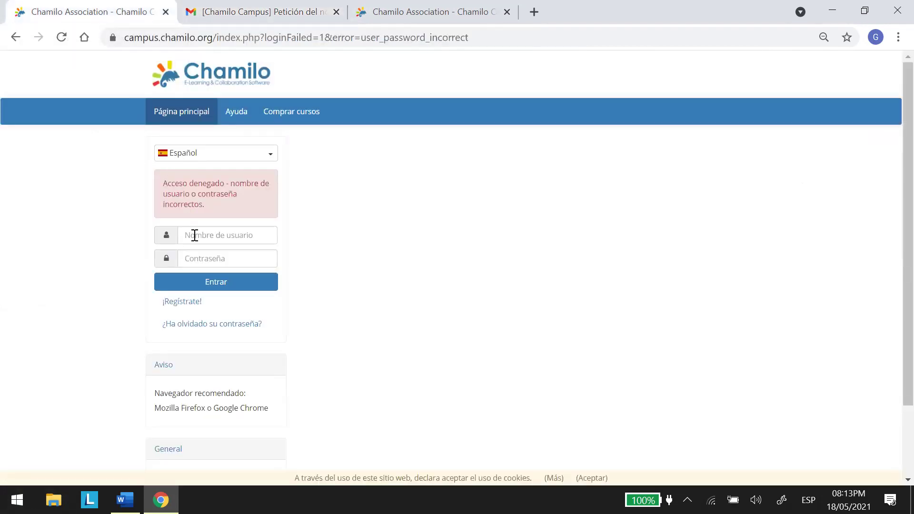
Fill in the saved campus username and clear the partly typed password.
{"action": "left_click", "coordinate": [195, 237]}
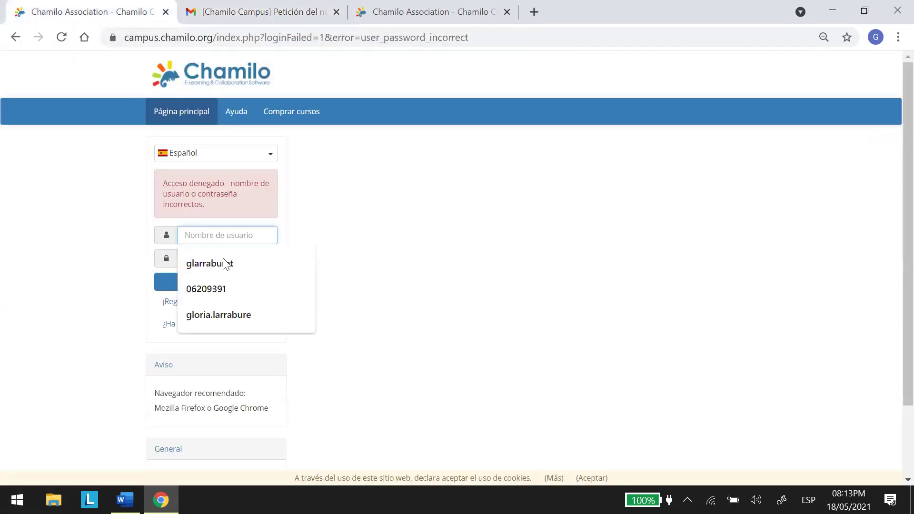
{"action": "left_click", "coordinate": [228, 314]}
{"action": "left_click", "coordinate": [190, 257]}
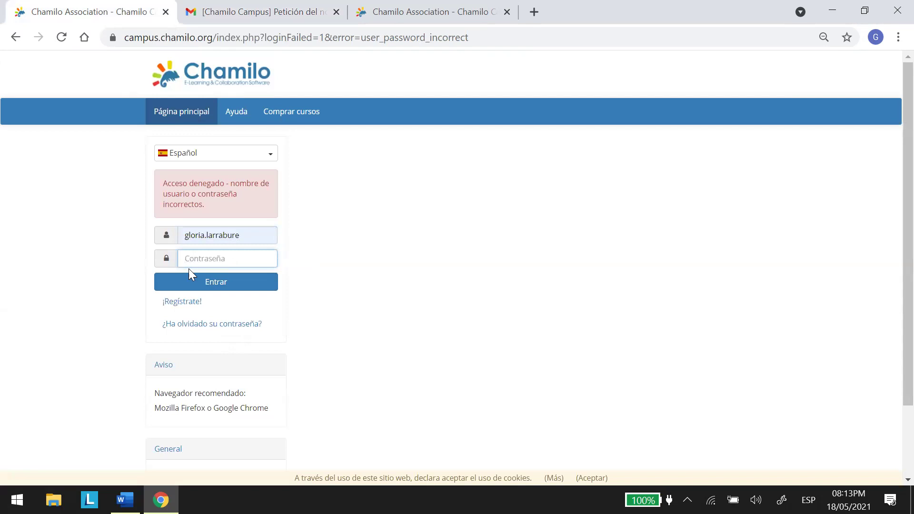
{"action": "type", "text": "•"}
{"action": "key", "text": "ctrl+a"}
{"action": "key", "text": "BackSpace"}
{"action": "left_click", "coordinate": [443, 11]}
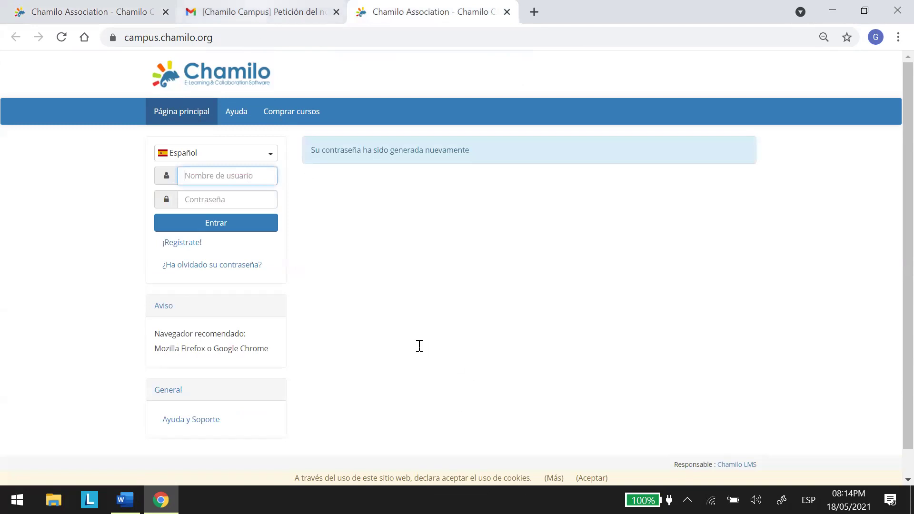
Copy the new password from the email, paste it into the login form and submit.
{"action": "key", "text": "ctrl+shift+Tab"}
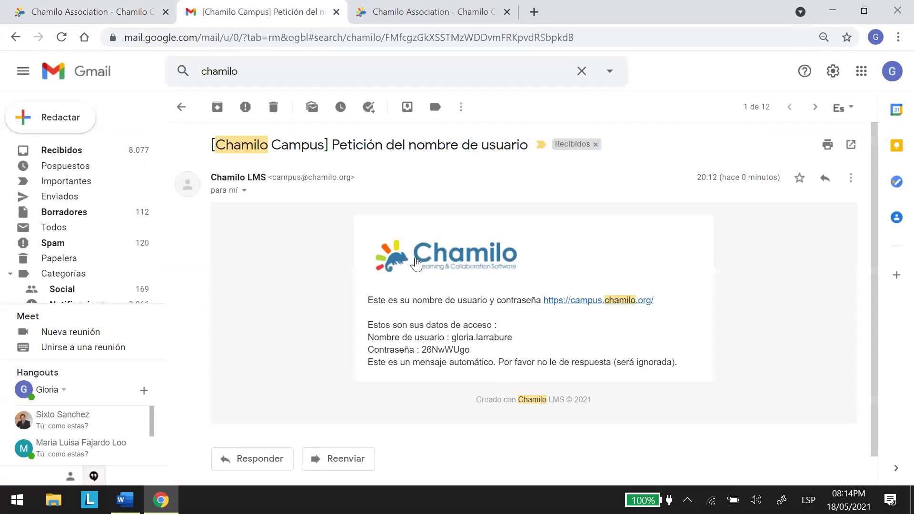
{"action": "double_click", "coordinate": [445, 349]}
{"action": "right_click", "coordinate": [466, 350]}
{"action": "left_click", "coordinate": [484, 358]}
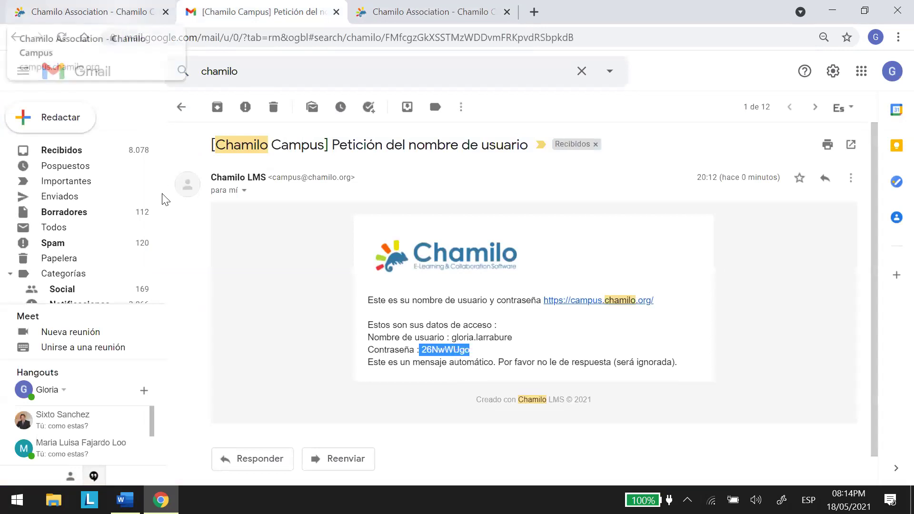
{"action": "key", "text": "ctrl+shift+Tab"}
{"action": "left_click", "coordinate": [187, 257]}
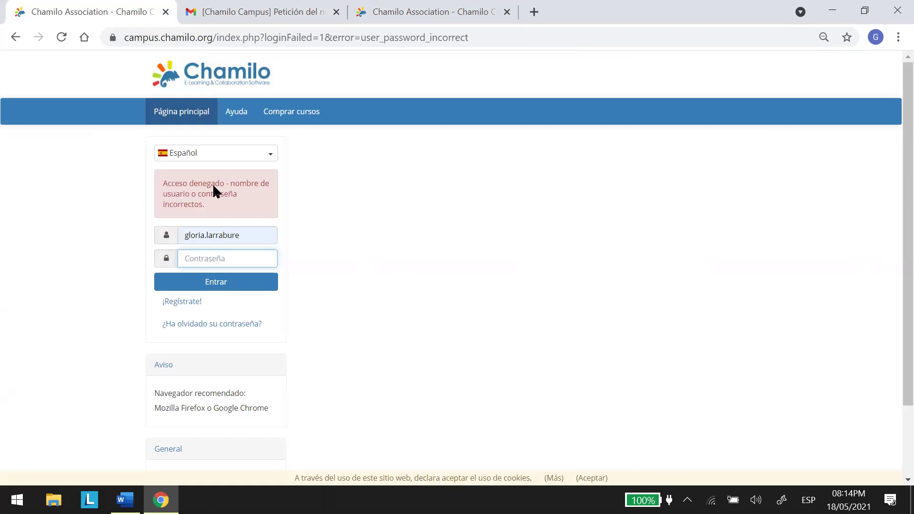
{"action": "right_click", "coordinate": [187, 257]}
{"action": "left_click", "coordinate": [220, 139]}
{"action": "left_click", "coordinate": [221, 285]}
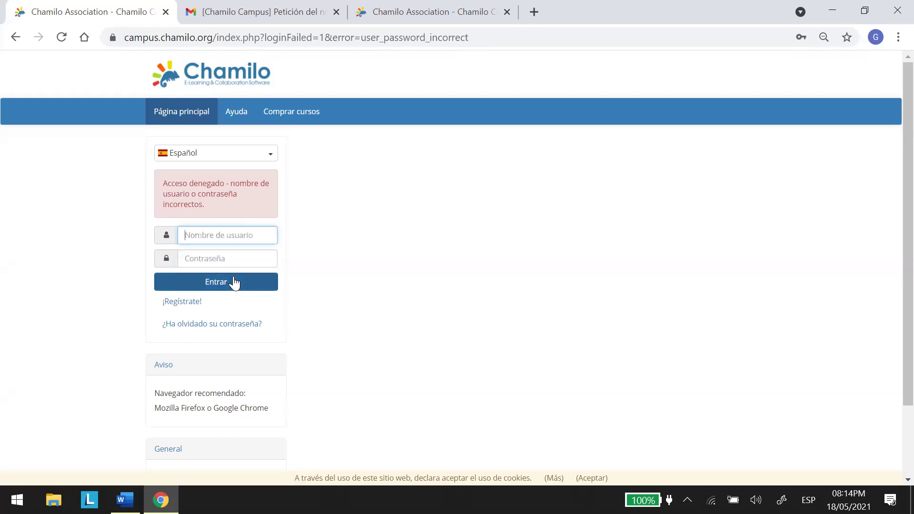
{"action": "left_click", "coordinate": [231, 286]}
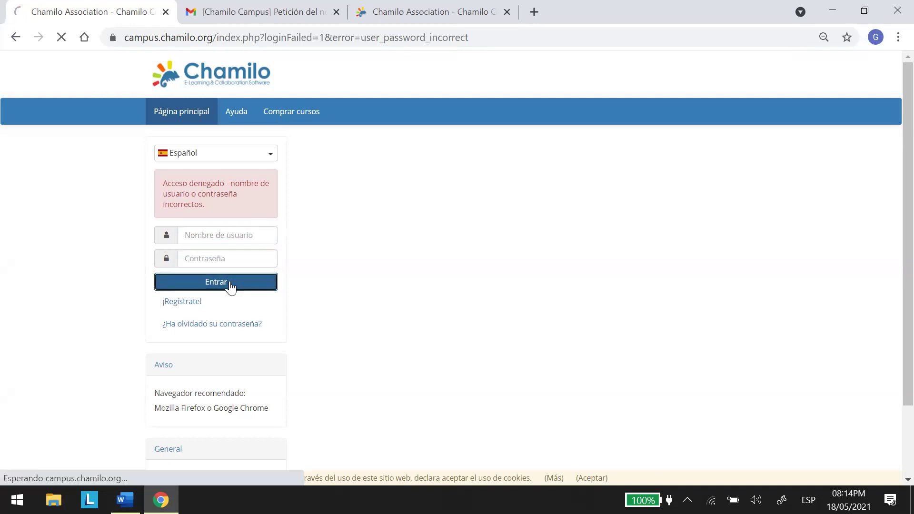
Clear the wrong username, reload the login page and return to the credentials email.
{"action": "left_click", "coordinate": [203, 232]}
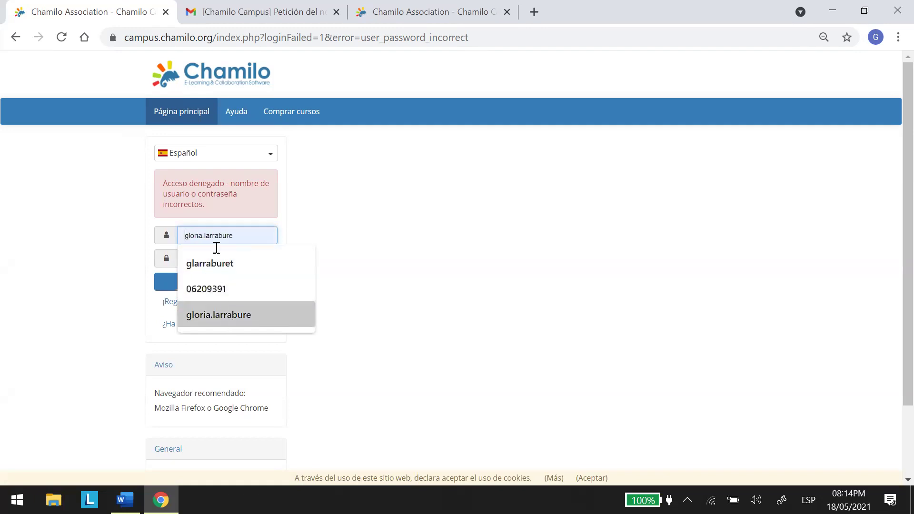
{"action": "key", "text": "Up"}
{"action": "key", "text": "Up"}
{"action": "key", "text": "Up"}
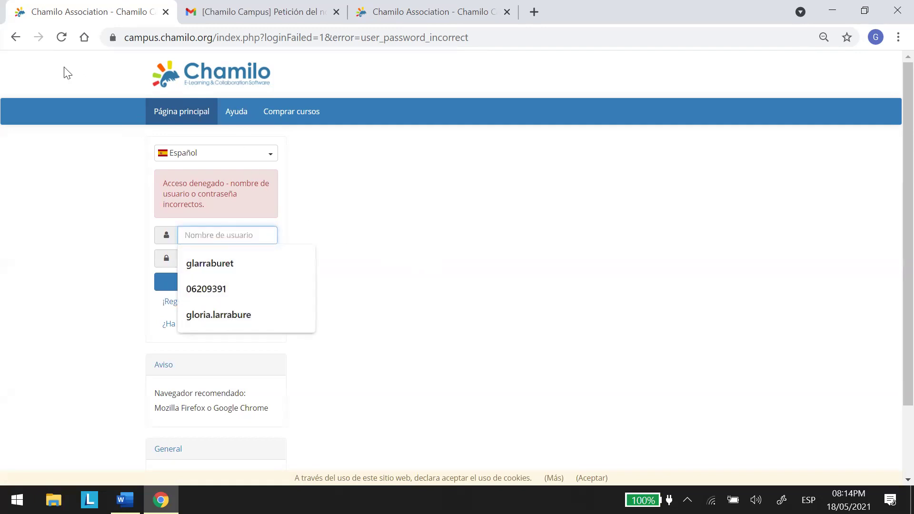
{"action": "key", "text": "Escape"}
{"action": "left_click", "coordinate": [62, 37]}
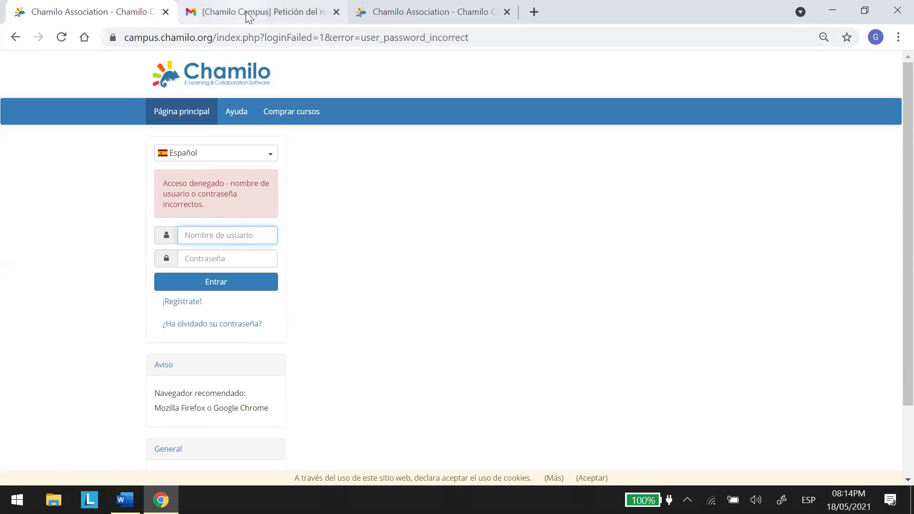
{"action": "key", "text": "ctrl+Tab"}
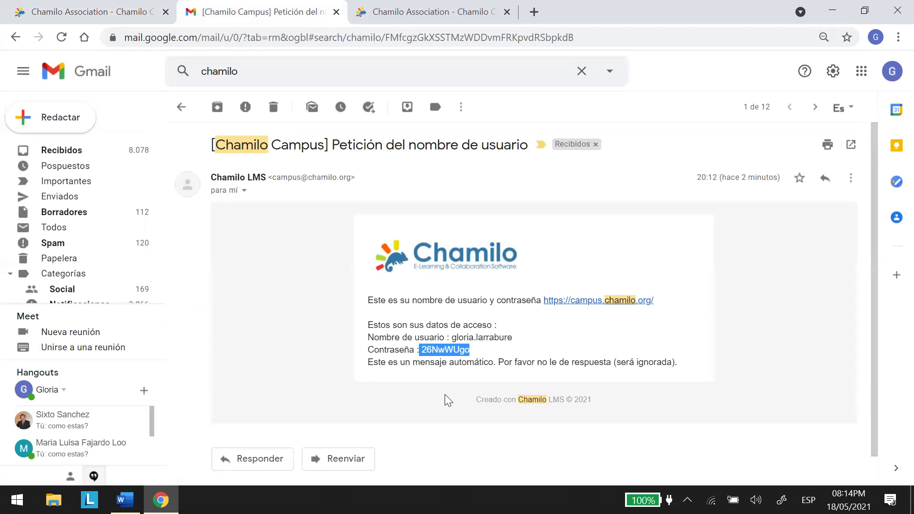
Select and copy the full new password from the 20:12 Chamilo Campus email, then return to the login tab.
{"action": "left_click", "coordinate": [499, 347]}
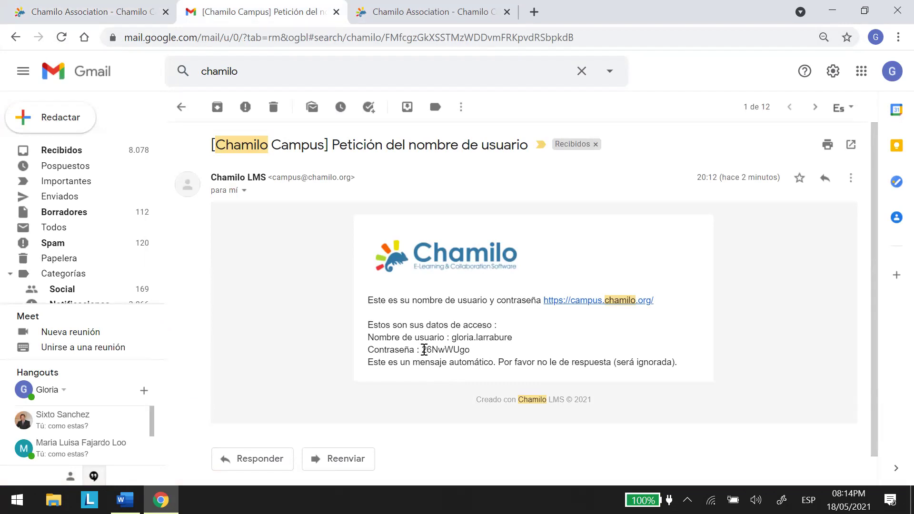
{"action": "left_click_drag", "start_coordinate": [423, 350], "coordinate": [465, 353]}
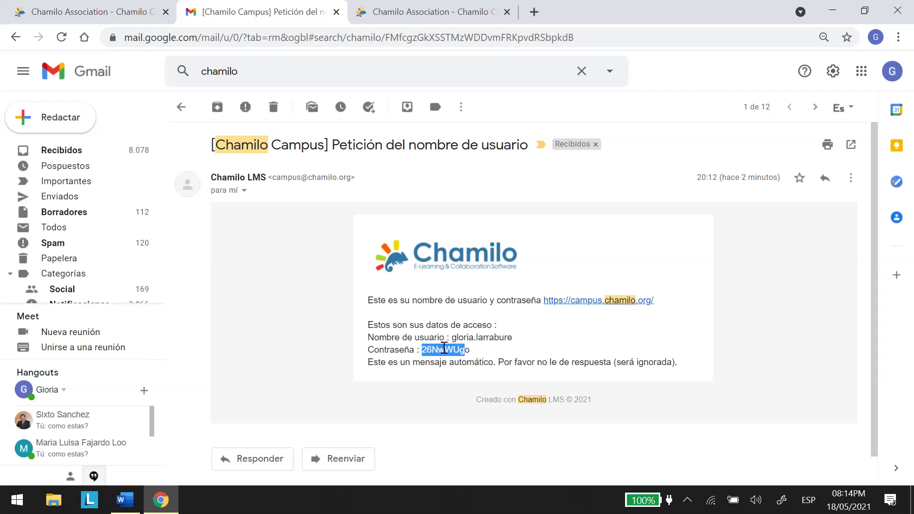
{"action": "right_click", "coordinate": [444, 349]}
{"action": "left_click", "coordinate": [419, 420]}
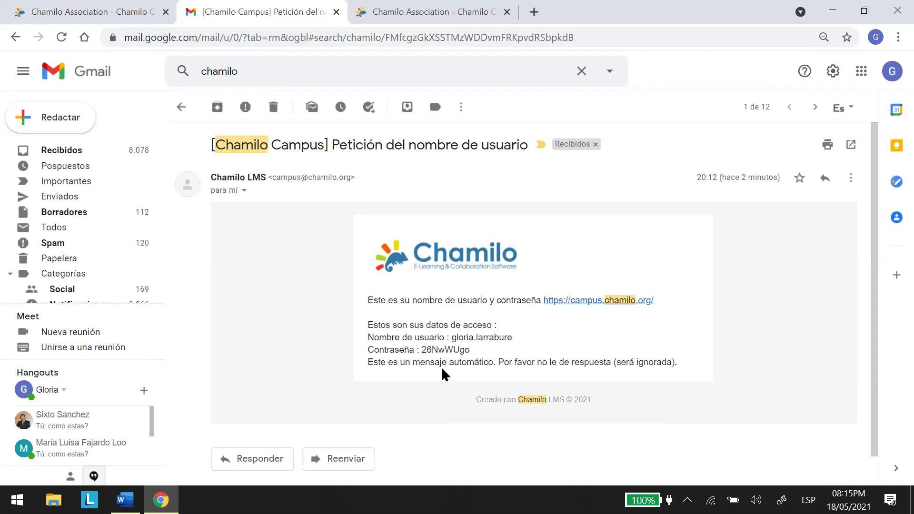
{"action": "left_click_drag", "start_coordinate": [423, 350], "coordinate": [470, 349]}
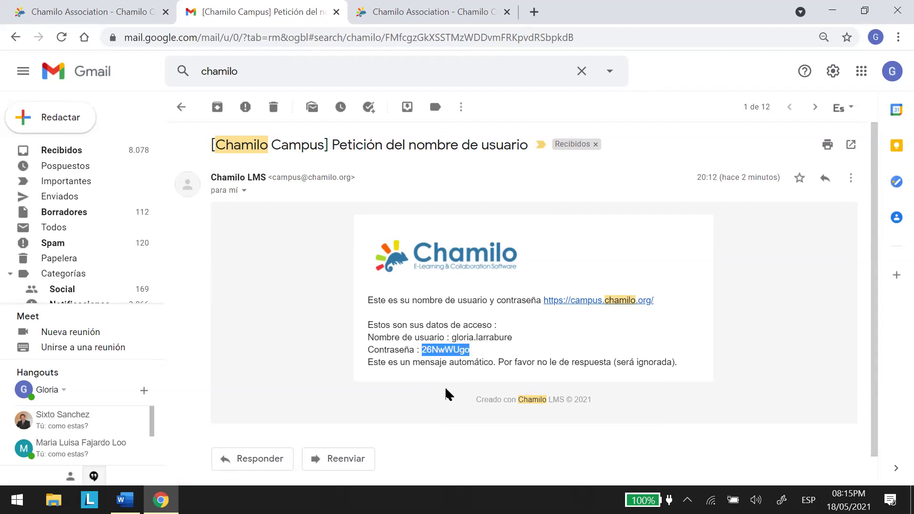
{"action": "right_click", "coordinate": [447, 350]}
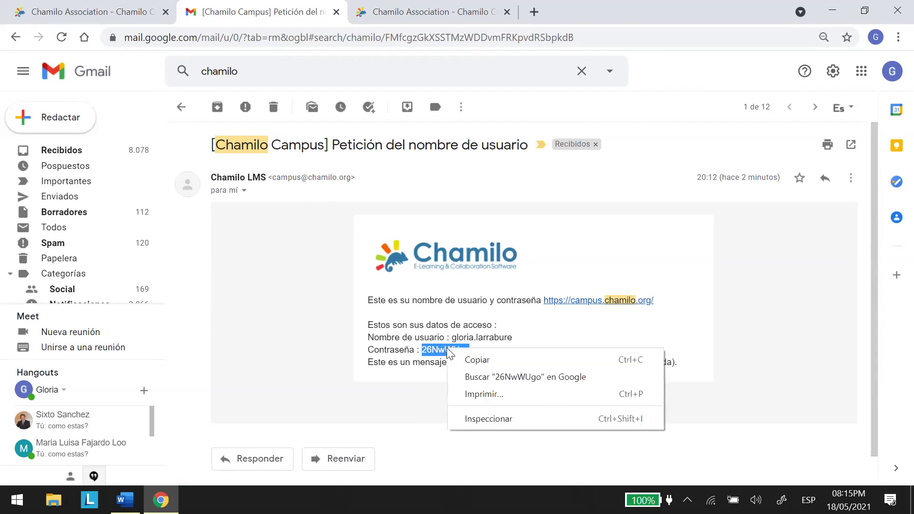
{"action": "left_click", "coordinate": [472, 360]}
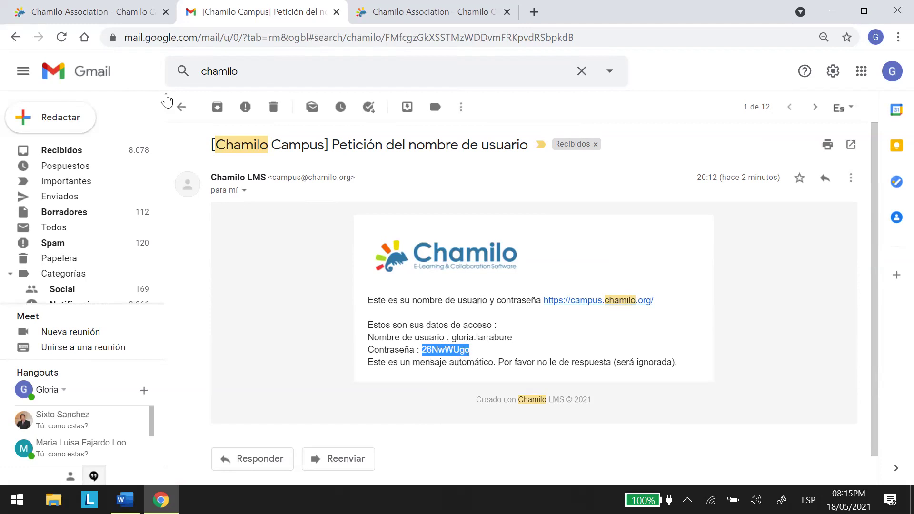
{"action": "left_click", "coordinate": [87, 10]}
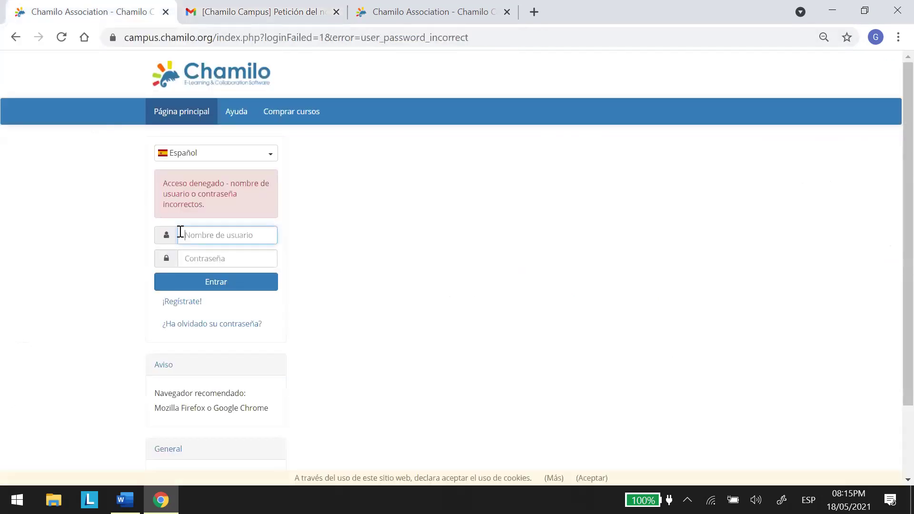
Sign in to the campus with the saved username and the pasted new password.
{"action": "left_click", "coordinate": [195, 240]}
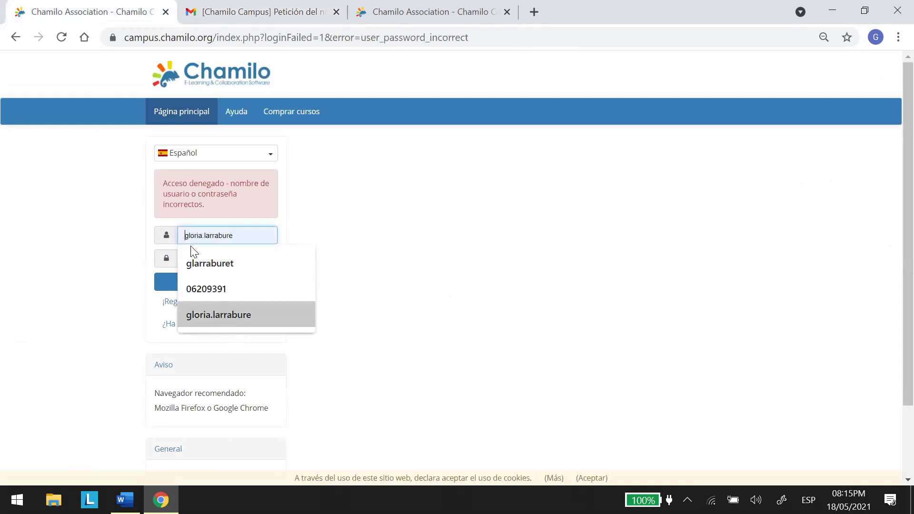
{"action": "left_click", "coordinate": [223, 315]}
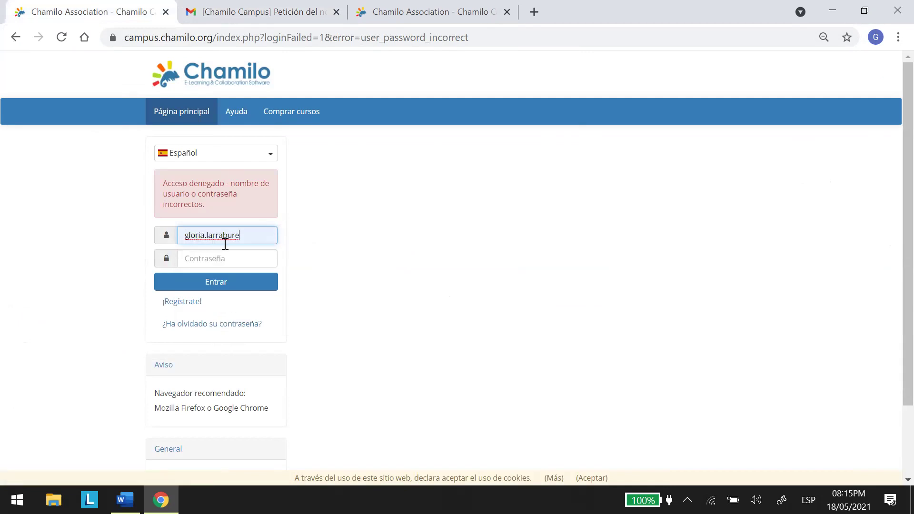
{"action": "right_click", "coordinate": [193, 257]}
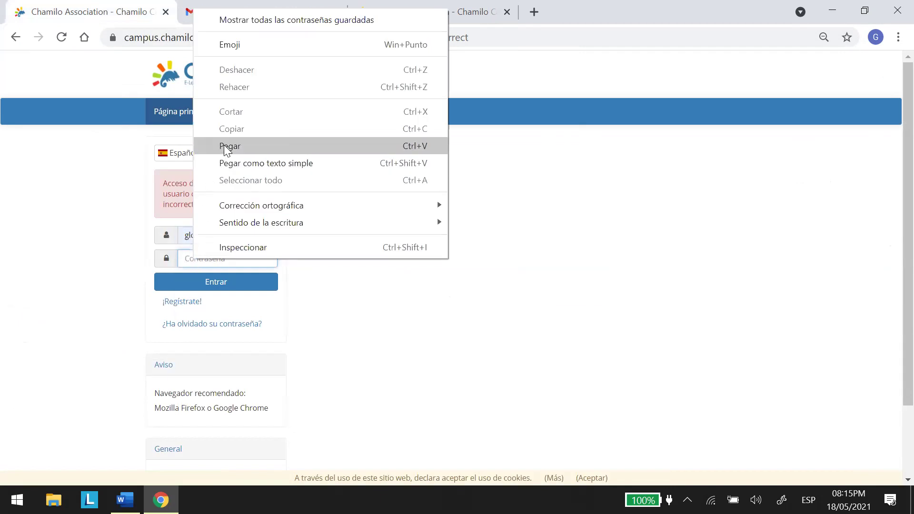
{"action": "left_click", "coordinate": [224, 148]}
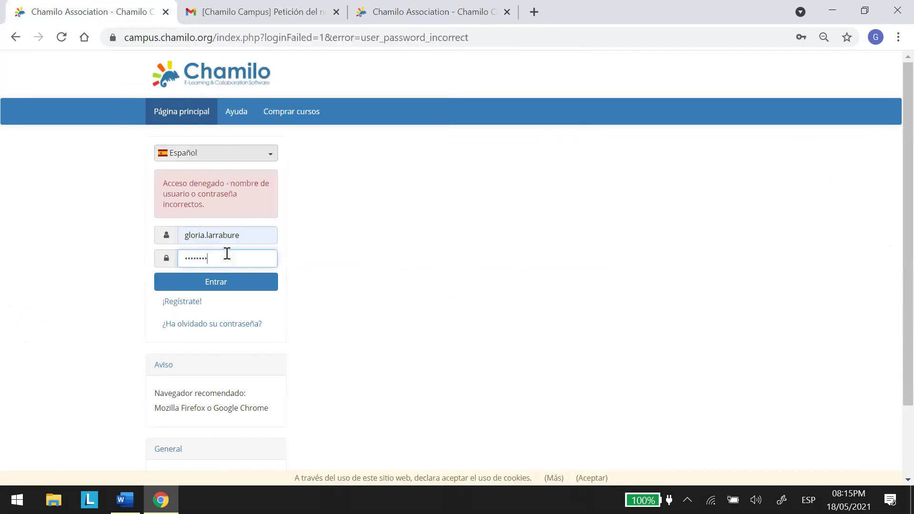
{"action": "left_click", "coordinate": [219, 283]}
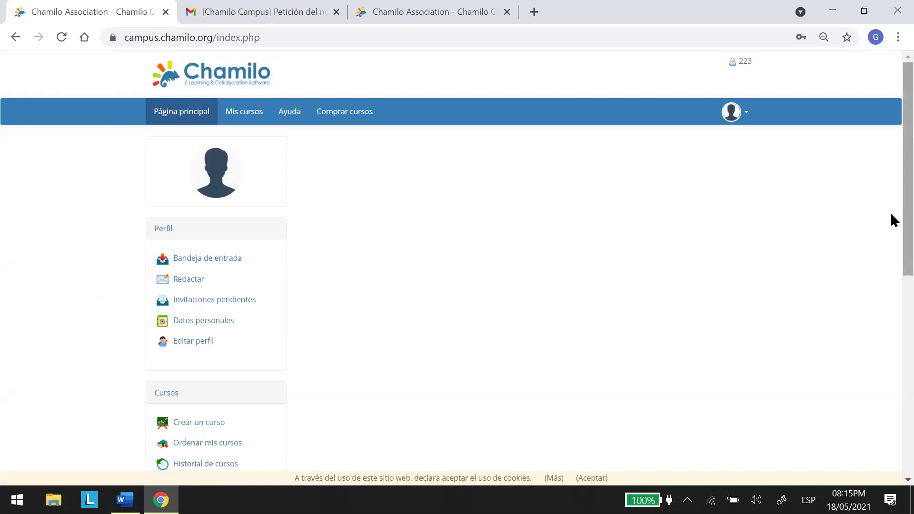
Open Mis cursos and scroll through the six enrolled courses.
{"action": "scroll", "coordinate": [892, 233], "scroll_direction": "down", "scroll_amount": 2}
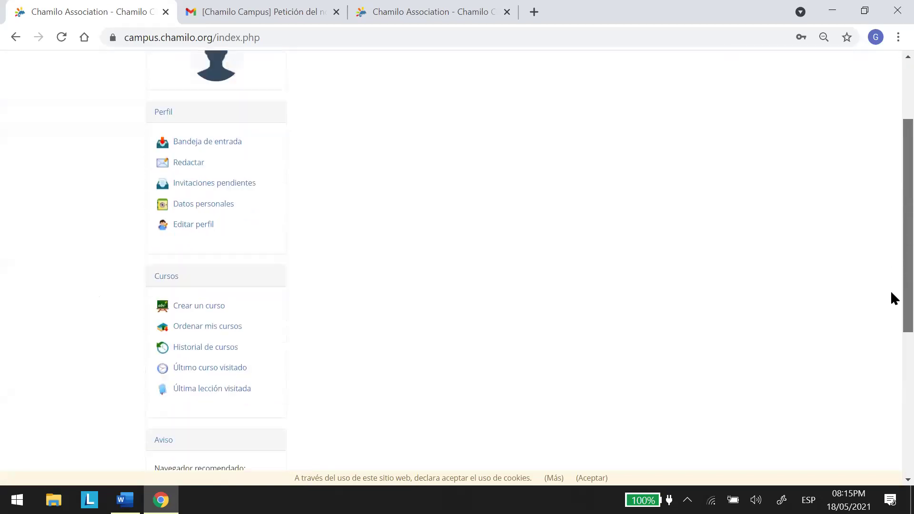
{"action": "scroll", "coordinate": [890, 228], "scroll_direction": "up", "scroll_amount": 2}
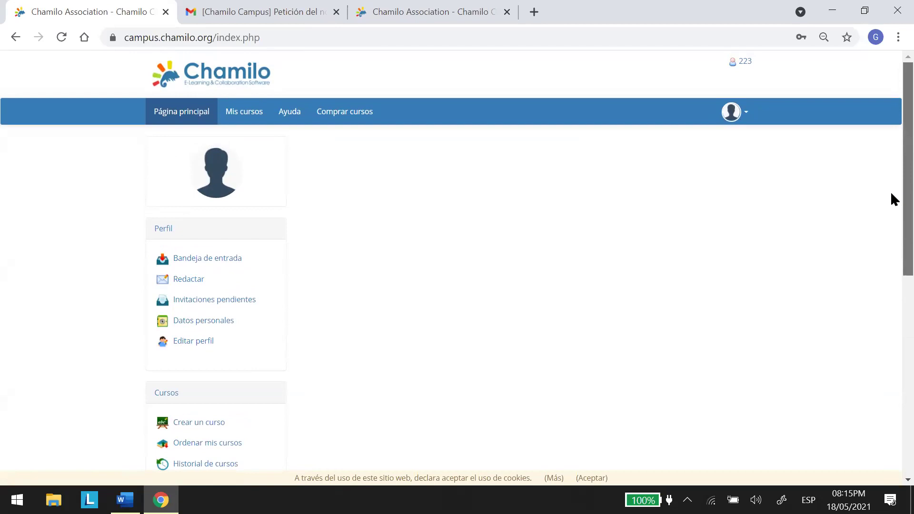
{"action": "left_click", "coordinate": [246, 116]}
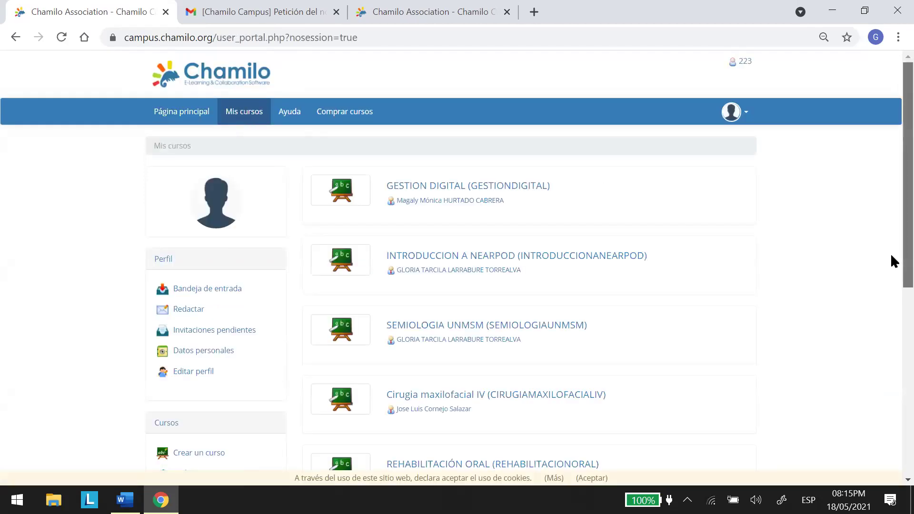
{"action": "scroll", "coordinate": [891, 259], "scroll_direction": "down", "scroll_amount": 1}
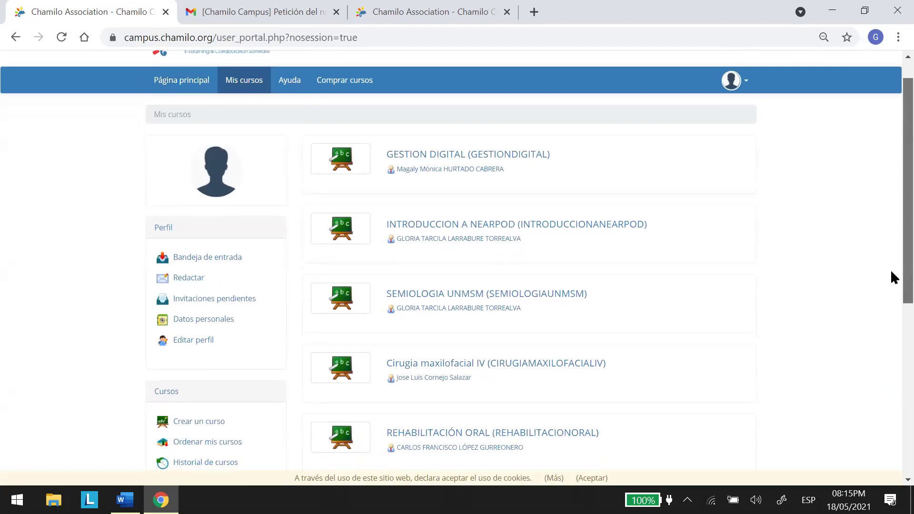
{"action": "left_click_drag", "start_coordinate": [891, 278], "coordinate": [891, 278]}
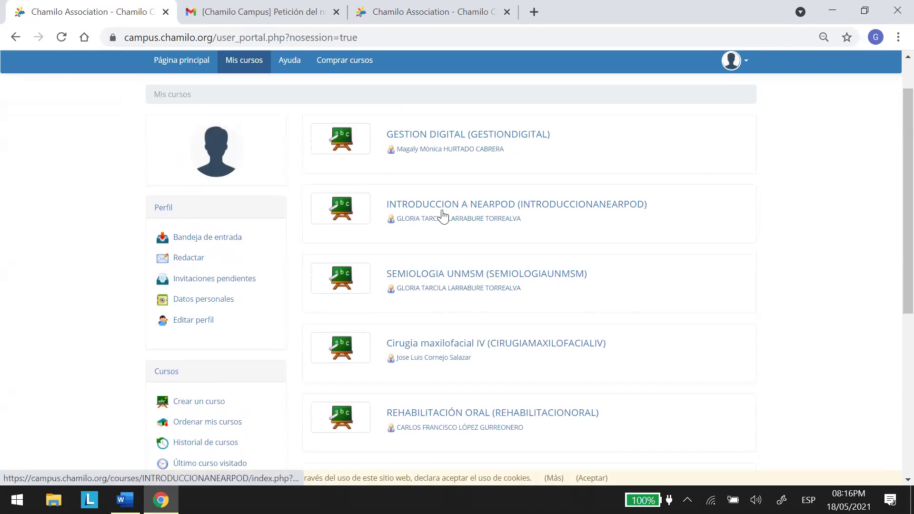
Open the SEMIOLOGIA UNMSM course home, then the user menu at the top right.
{"action": "left_click", "coordinate": [458, 284]}
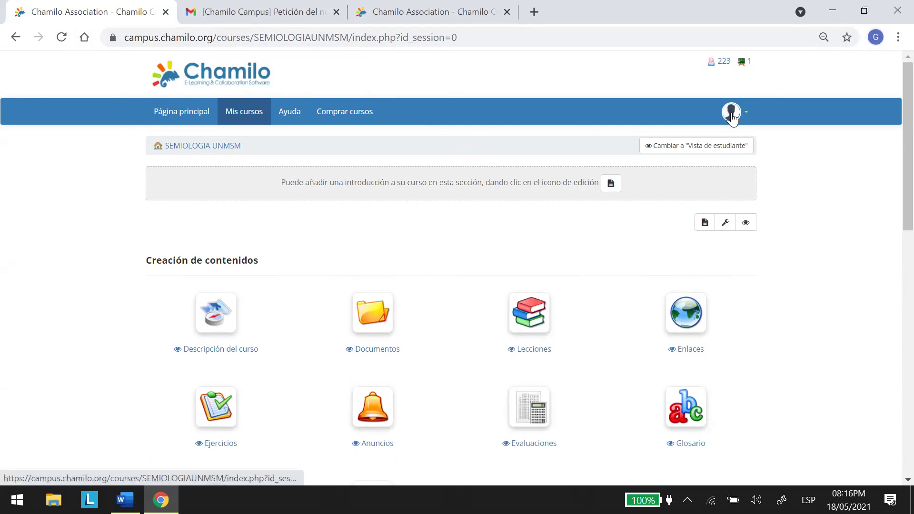
{"action": "left_click", "coordinate": [746, 114]}
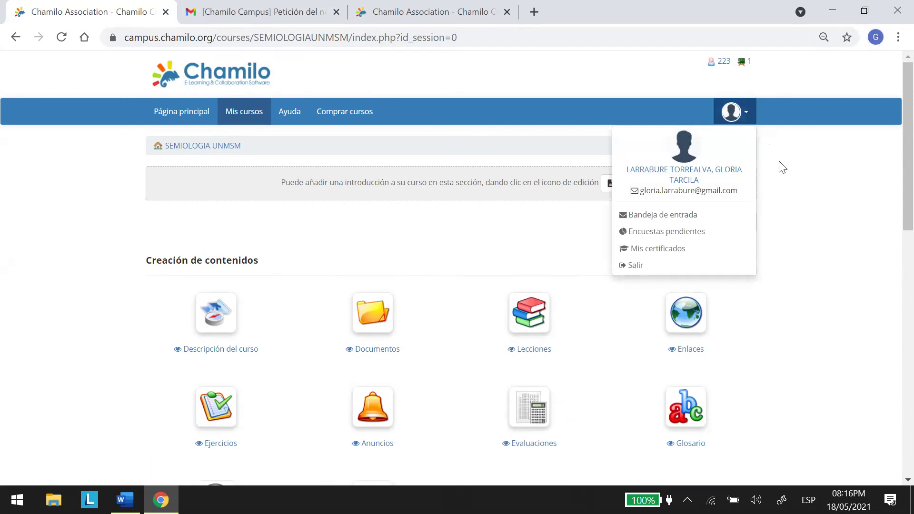
Open Editar perfil from the profile name and scroll down to the Contraseña fields.
{"action": "left_click", "coordinate": [690, 180]}
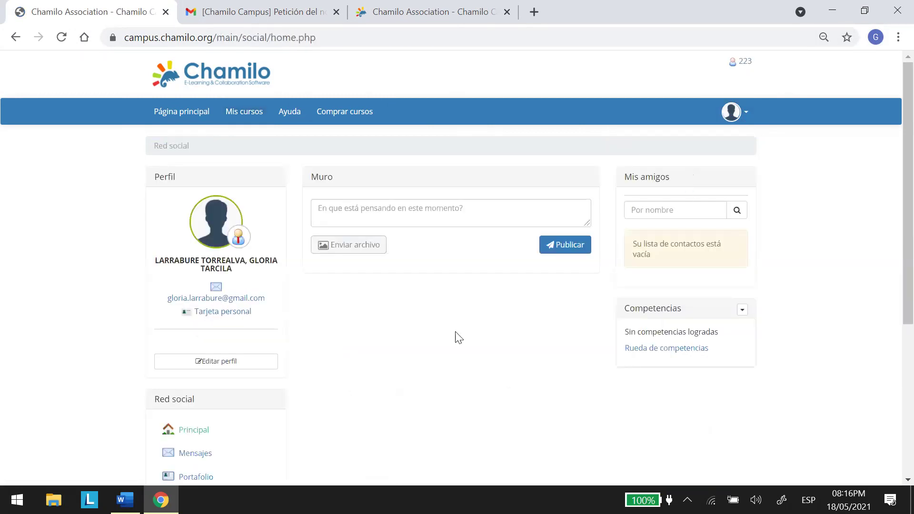
{"action": "left_click", "coordinate": [219, 365]}
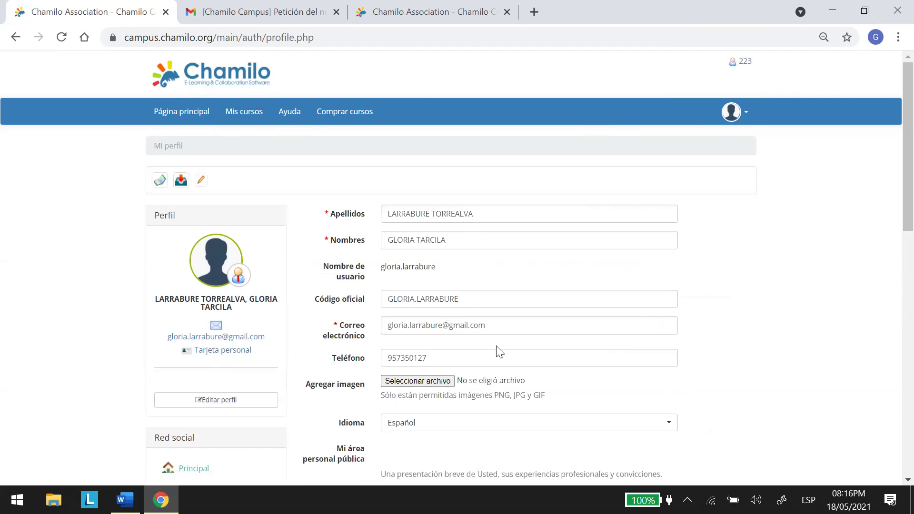
{"action": "scroll", "coordinate": [893, 164], "scroll_direction": "down", "scroll_amount": 2}
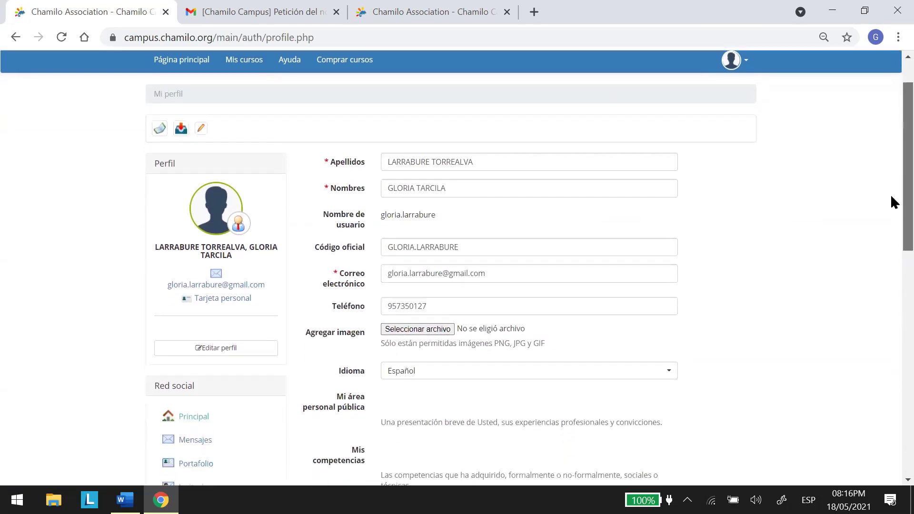
{"action": "scroll", "coordinate": [893, 232], "scroll_direction": "down", "scroll_amount": 2}
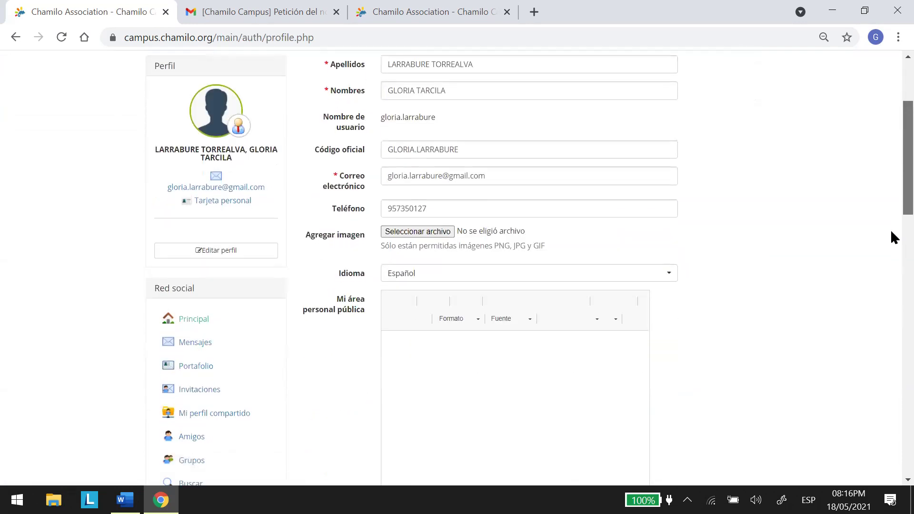
{"action": "scroll", "coordinate": [891, 297], "scroll_direction": "down", "scroll_amount": 7}
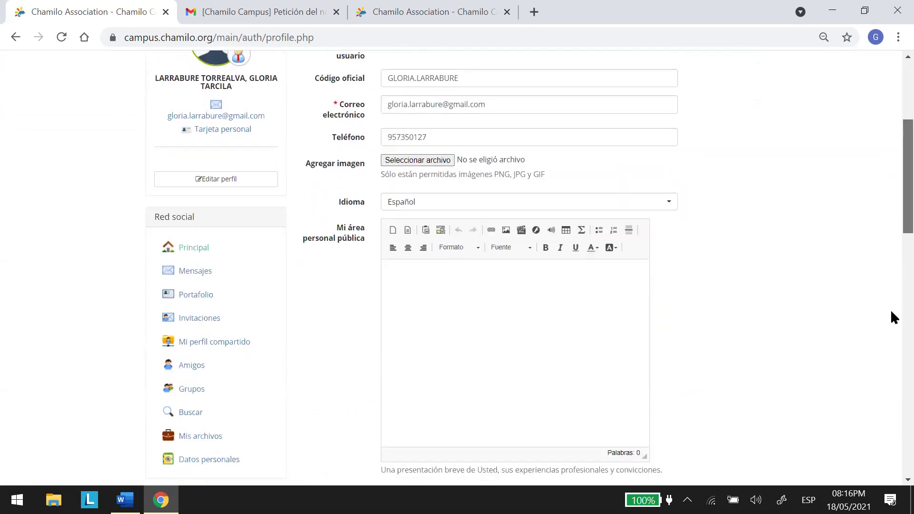
{"action": "scroll", "coordinate": [891, 376], "scroll_direction": "down", "scroll_amount": 7}
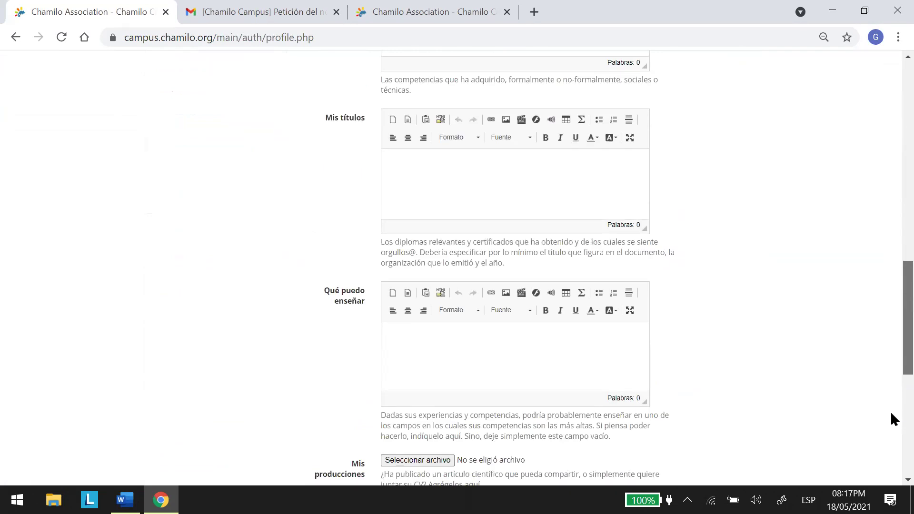
{"action": "scroll", "coordinate": [381, 294], "scroll_direction": "down", "scroll_amount": 2}
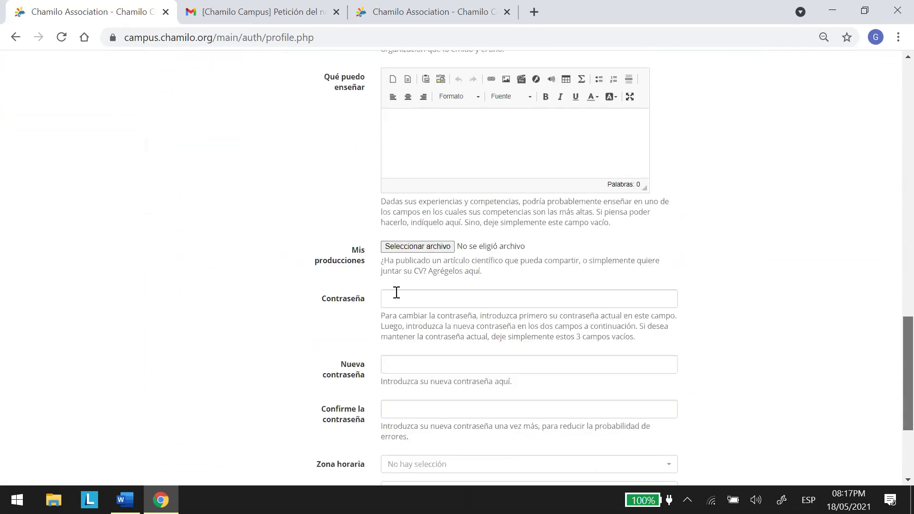
Paste the current password, enter and confirm a new password, and save the profile.
{"action": "left_click", "coordinate": [449, 300]}
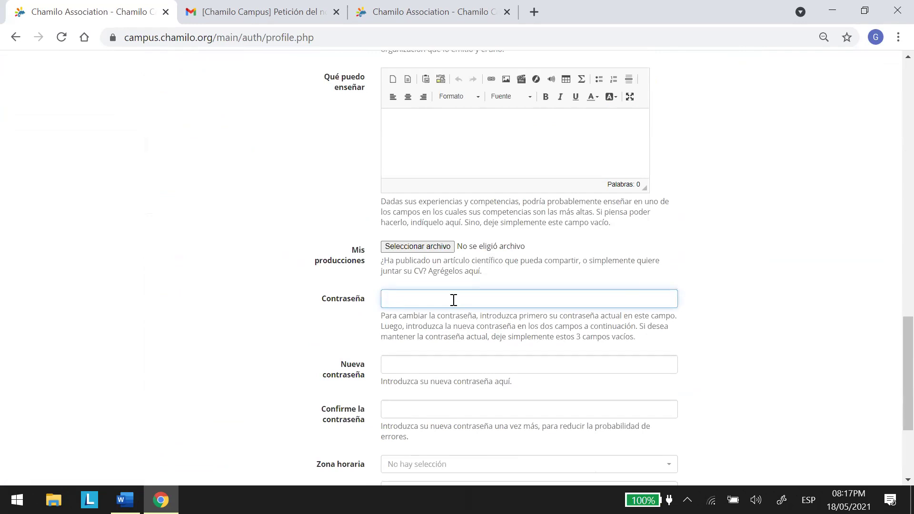
{"action": "right_click", "coordinate": [422, 299]}
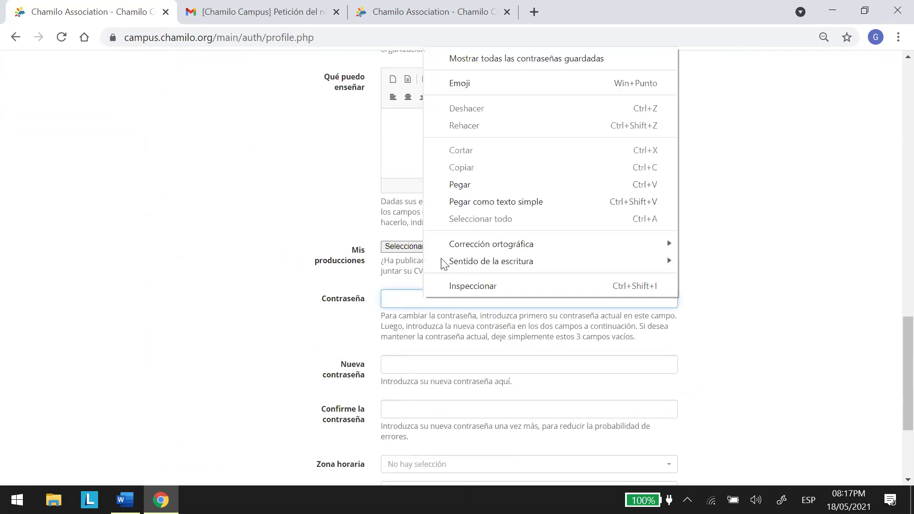
{"action": "left_click", "coordinate": [461, 186]}
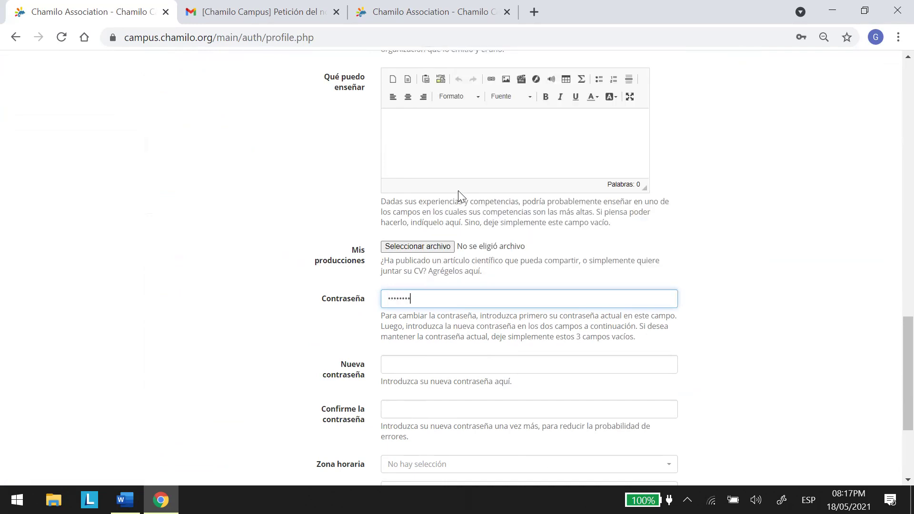
{"action": "left_click", "coordinate": [402, 366]}
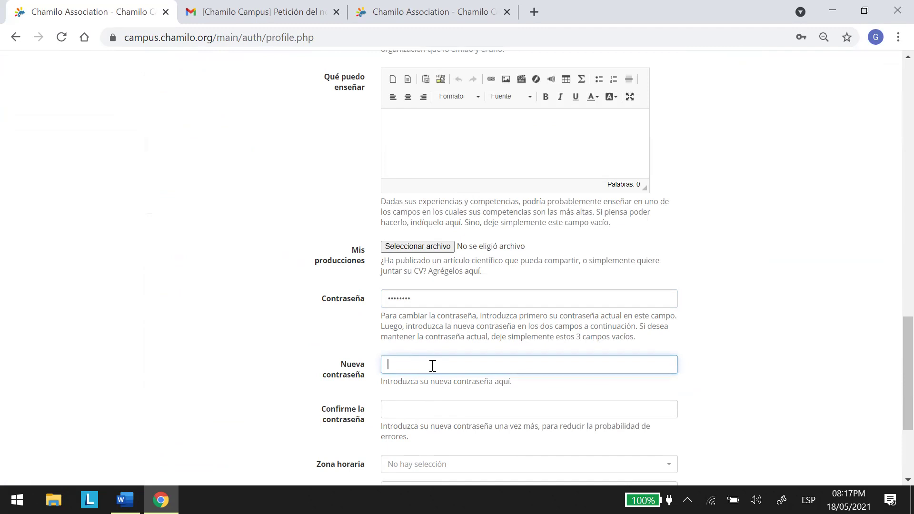
{"action": "type", "text": "aaaaaaaa"}
{"action": "left_click", "coordinate": [428, 414]}
{"action": "type", "text": "aaaa"}
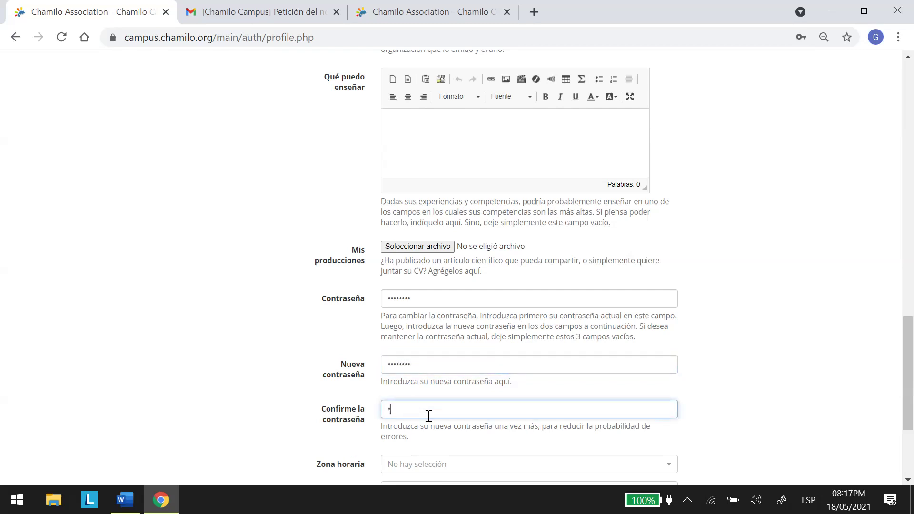
{"action": "type", "text": "aaaa"}
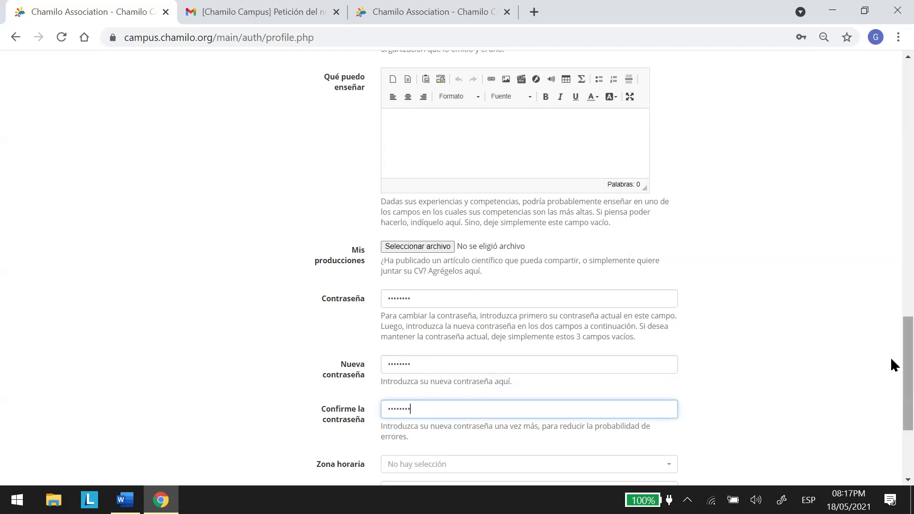
{"action": "scroll", "coordinate": [890, 380], "scroll_direction": "down", "scroll_amount": 1}
{"action": "scroll", "coordinate": [891, 419], "scroll_direction": "down", "scroll_amount": 3}
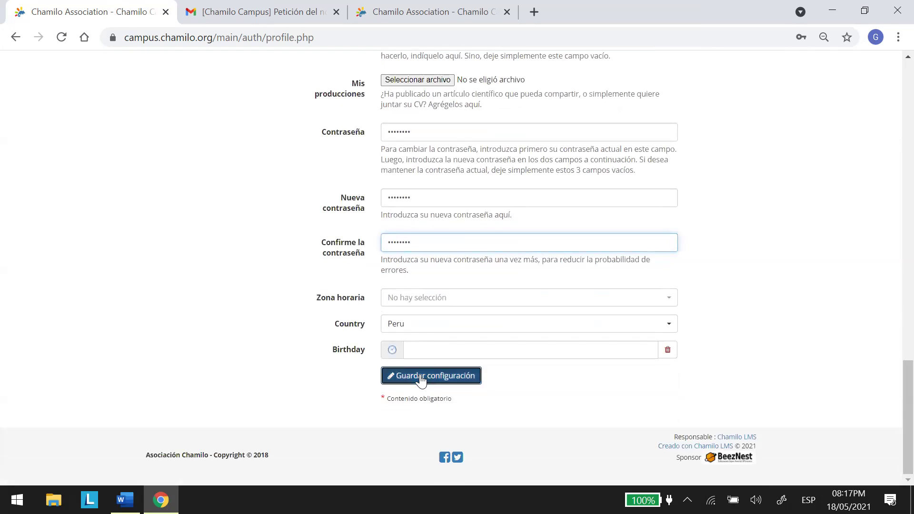
{"action": "left_click", "coordinate": [420, 379]}
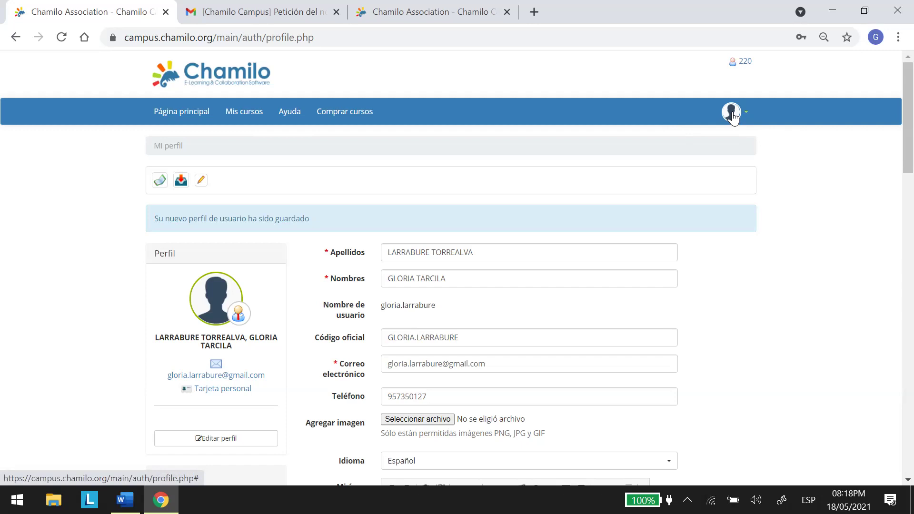
Log out via Salir, then sign back in with the saved username and password.
{"action": "left_click", "coordinate": [746, 112]}
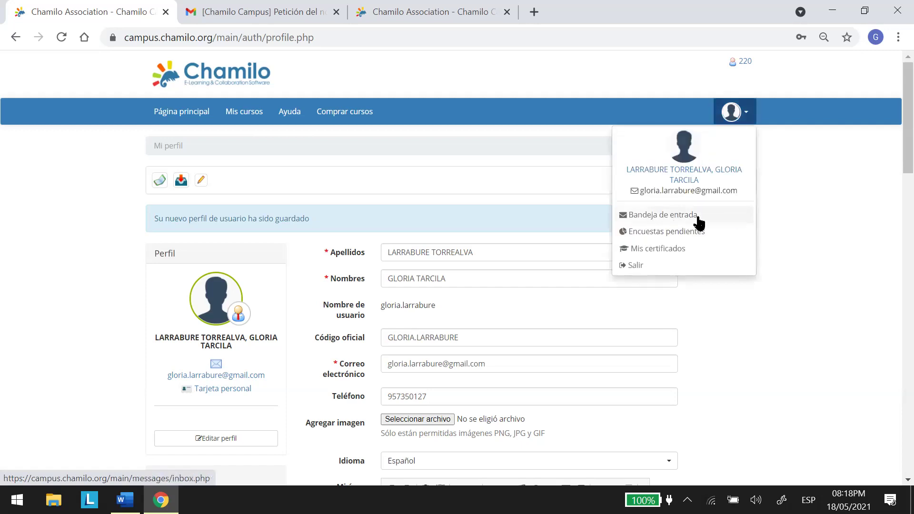
{"action": "left_click", "coordinate": [640, 265]}
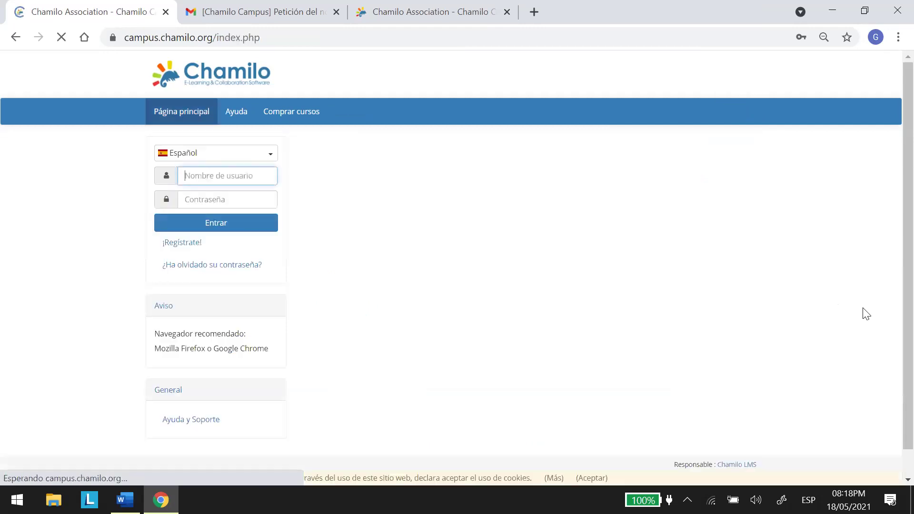
{"action": "left_click", "coordinate": [202, 173]}
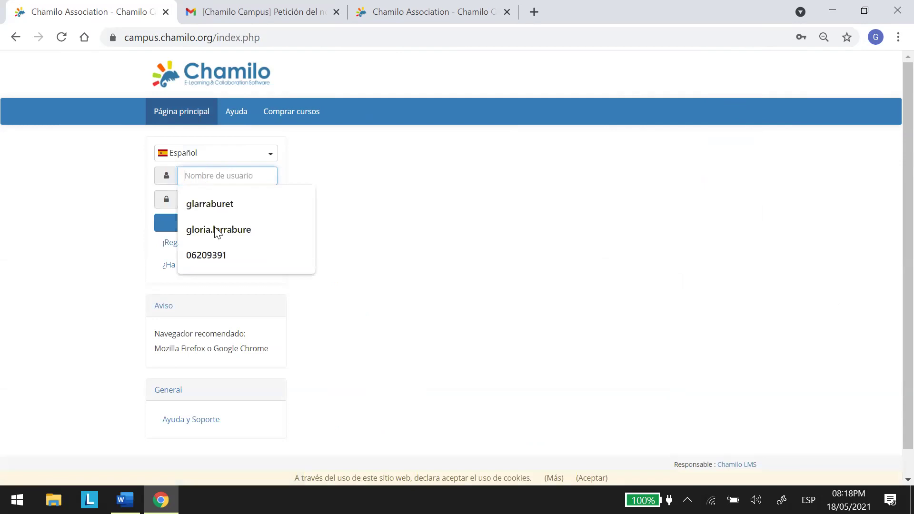
{"action": "key", "text": "Return"}
{"action": "left_click", "coordinate": [262, 198]}
{"action": "type", "text": "•••••"}
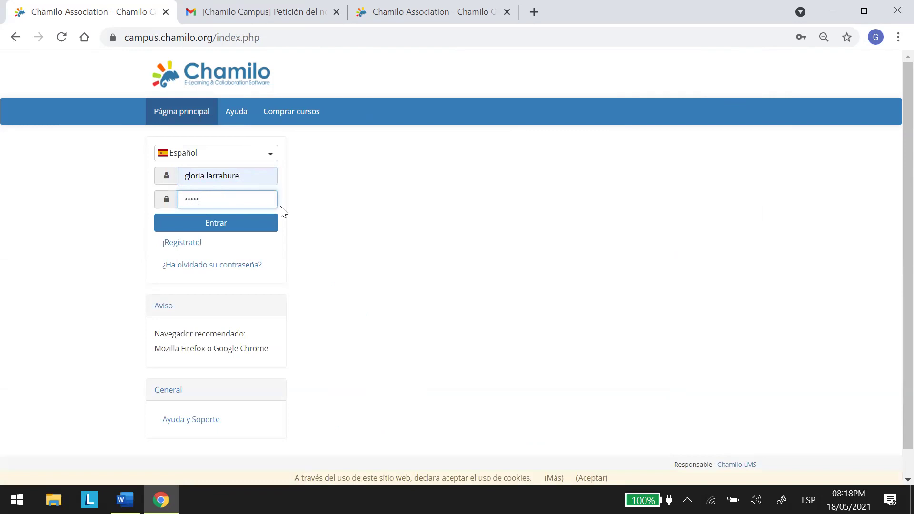
{"action": "type", "text": "•••"}
{"action": "left_click", "coordinate": [226, 222]}
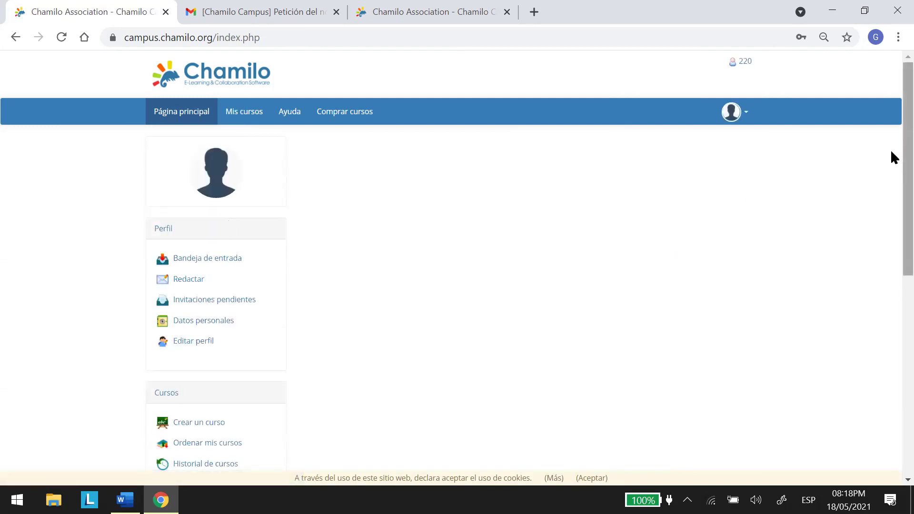
From Mis cursos, open the SEMIOLOGIA UNMSM (SEMIOLOGIAUNMSM) course home page.
{"action": "scroll", "coordinate": [890, 219], "scroll_direction": "down", "scroll_amount": 3}
{"action": "scroll", "coordinate": [890, 190], "scroll_direction": "up", "scroll_amount": 2}
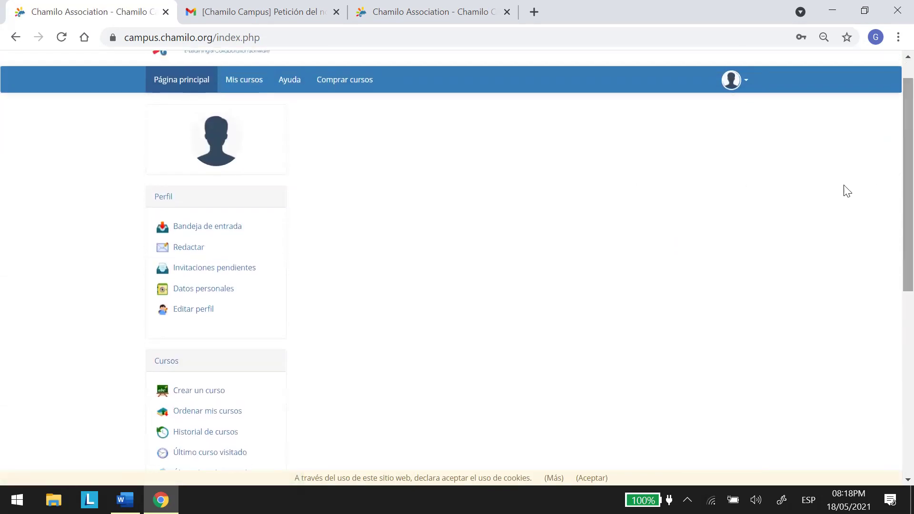
{"action": "left_click", "coordinate": [244, 82]}
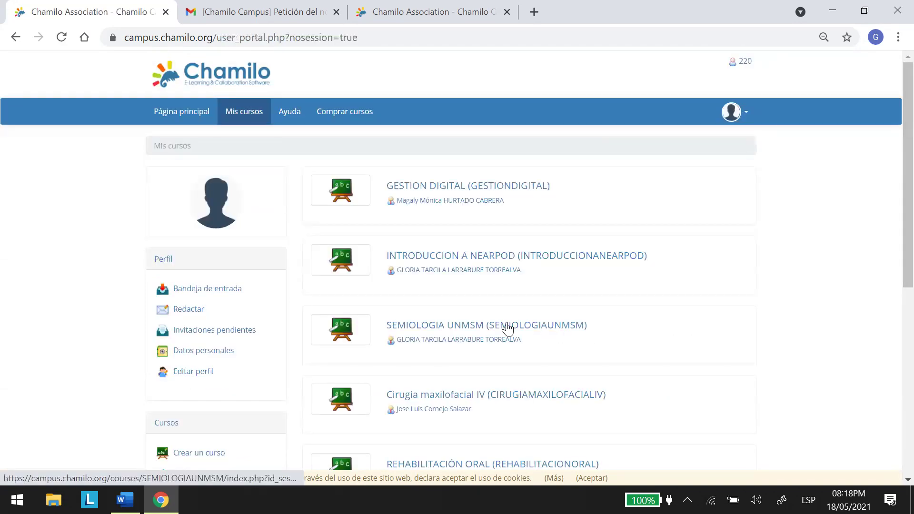
{"action": "left_click", "coordinate": [465, 333]}
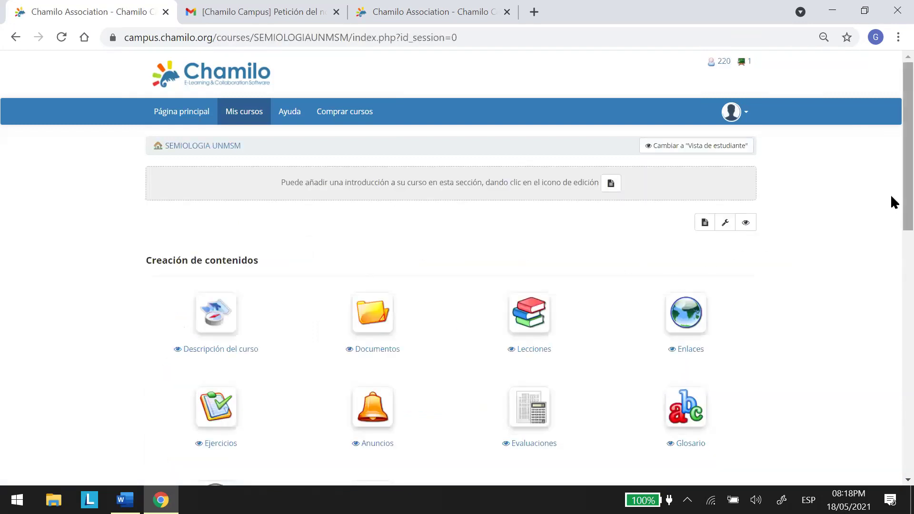
{"action": "scroll", "coordinate": [892, 238], "scroll_direction": "down", "scroll_amount": 5}
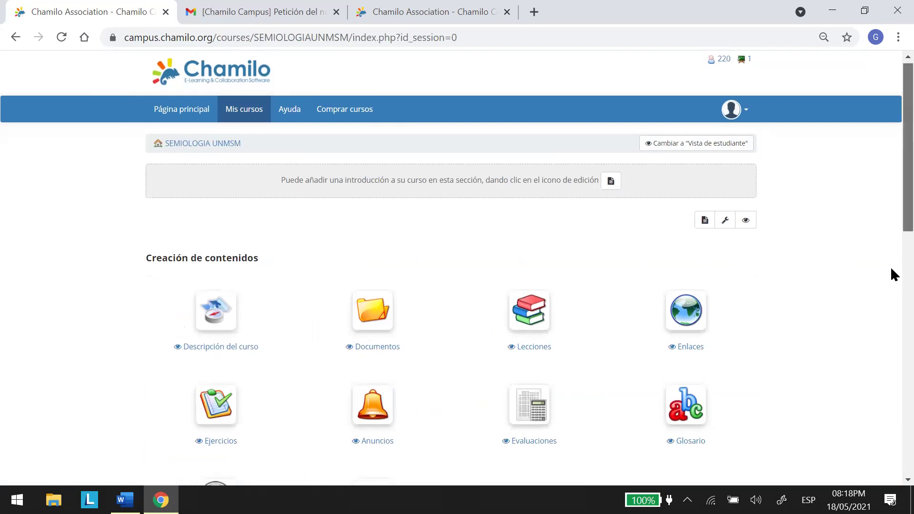
{"action": "scroll", "coordinate": [892, 248], "scroll_direction": "up", "scroll_amount": 3}
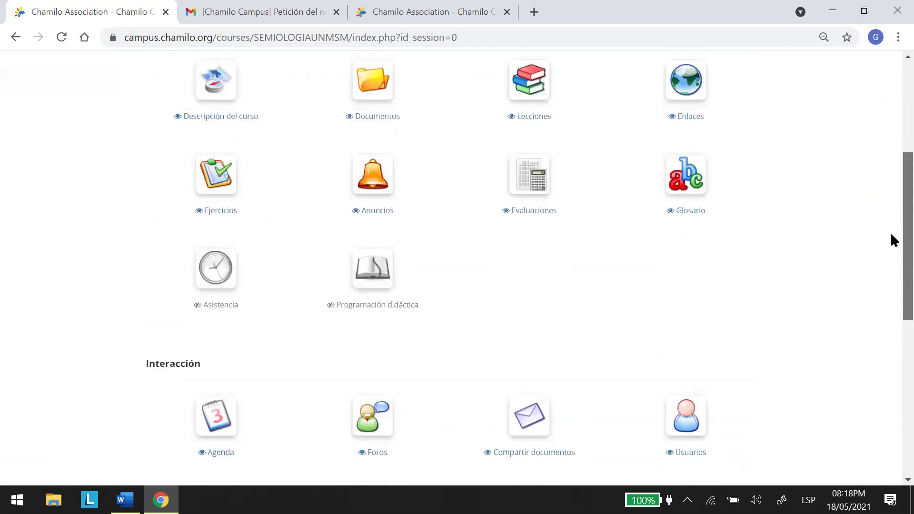
{"action": "scroll", "coordinate": [890, 215], "scroll_direction": "up", "scroll_amount": 2}
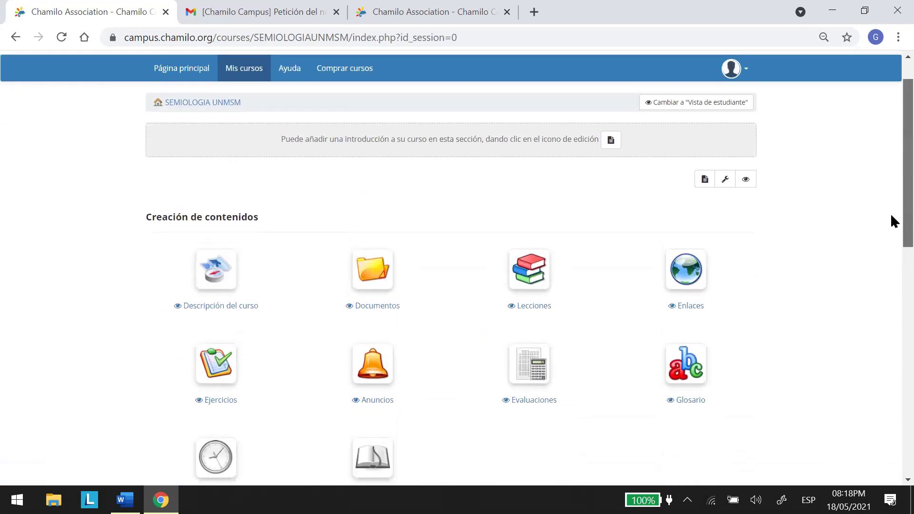
{"action": "scroll", "coordinate": [890, 216], "scroll_direction": "up", "scroll_amount": 1}
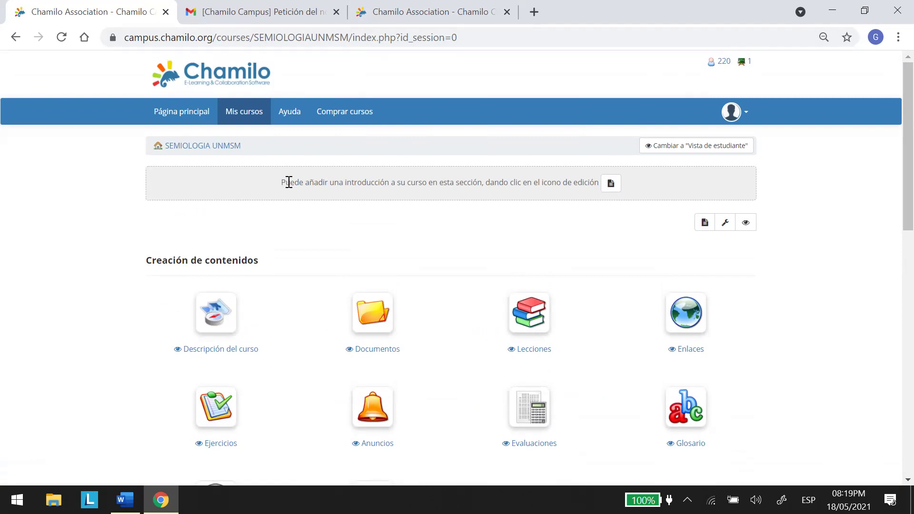
Edit the empty course introduction and type the title 'SEMIOLOGIA UNMSM'.
{"action": "left_click", "coordinate": [611, 185]}
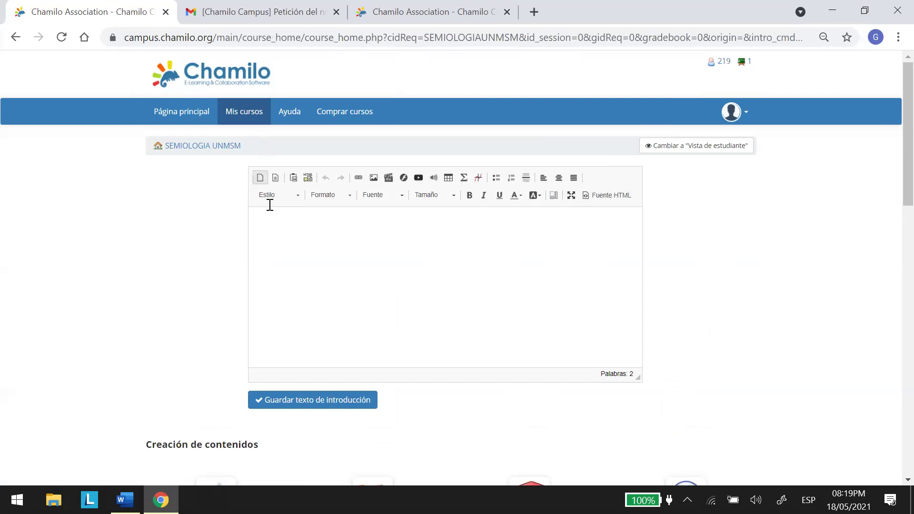
{"action": "left_click", "coordinate": [285, 227]}
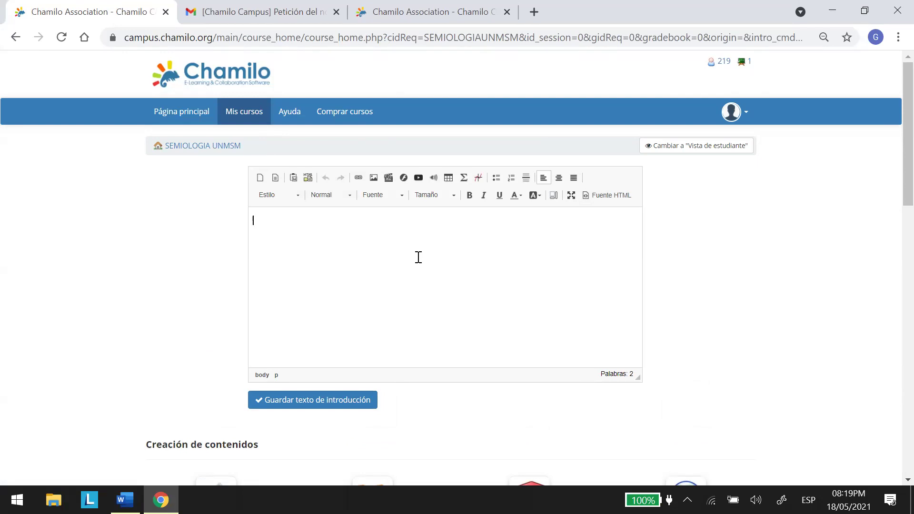
{"action": "type", "text": "SEMIOLOGIA UNMSM"}
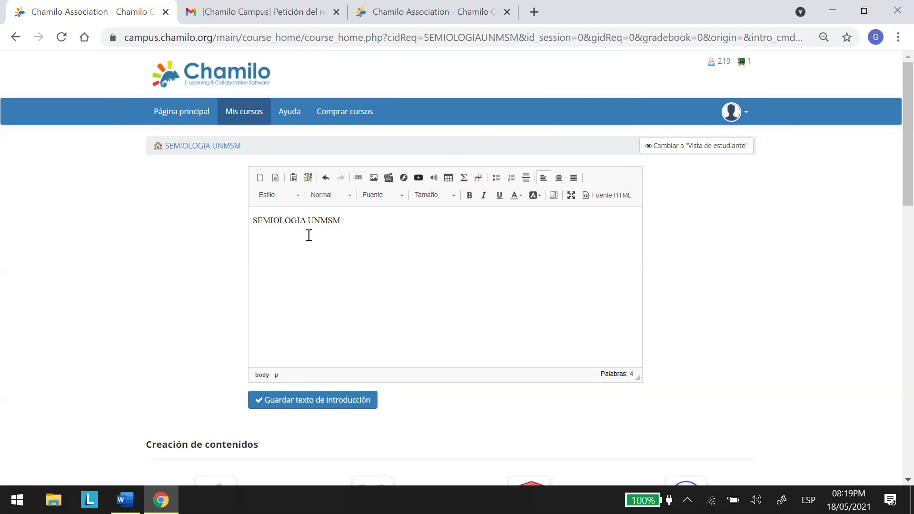
Center the 'SEMIOLOGIA UNMSM' title and set its font size to 22.
{"action": "left_click_drag", "start_coordinate": [251, 221], "coordinate": [355, 214]}
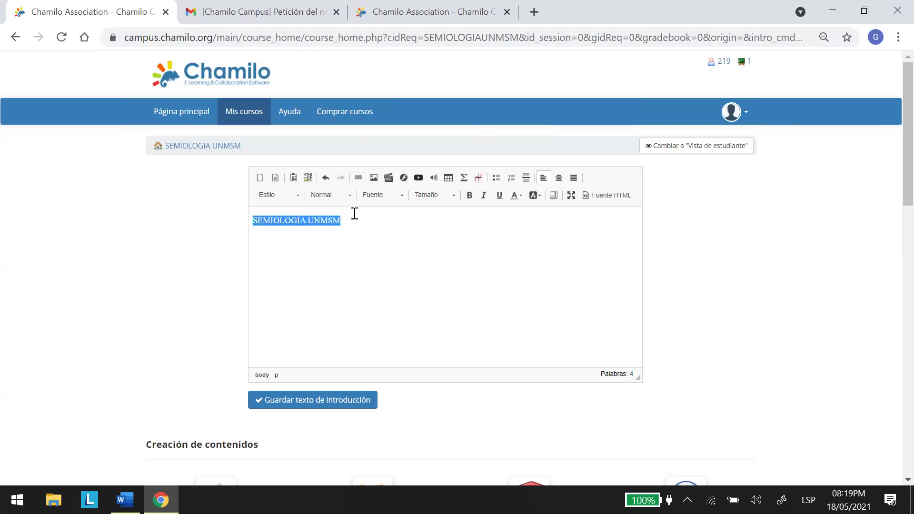
{"action": "left_click", "coordinate": [560, 179]}
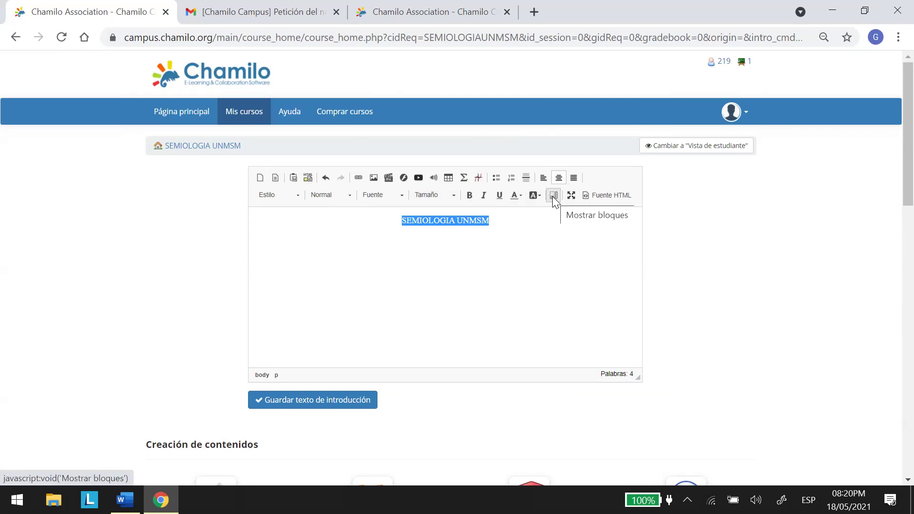
{"action": "left_click", "coordinate": [454, 194]}
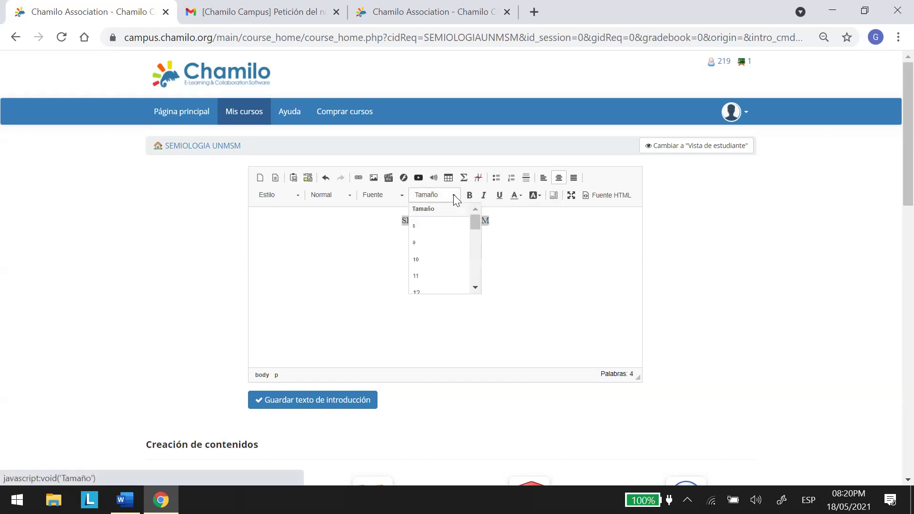
{"action": "left_click_drag", "start_coordinate": [473, 224], "coordinate": [474, 248]}
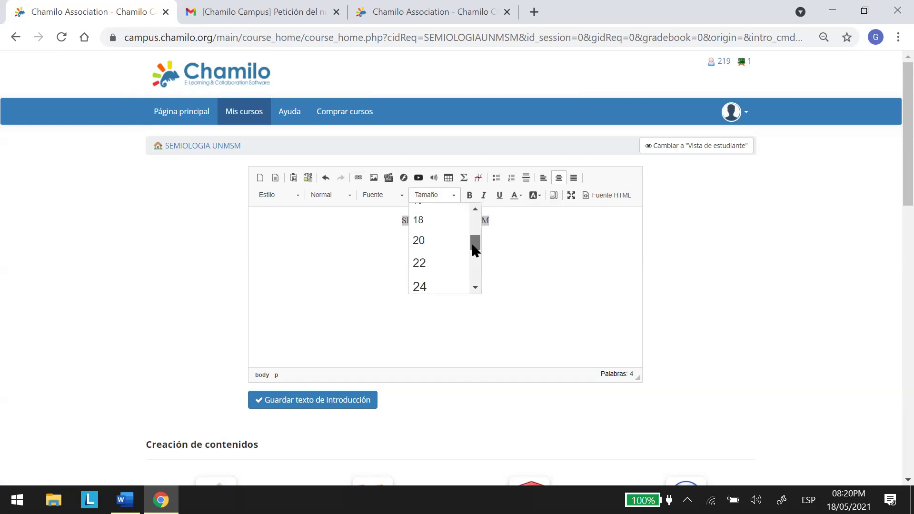
{"action": "left_click", "coordinate": [420, 262]}
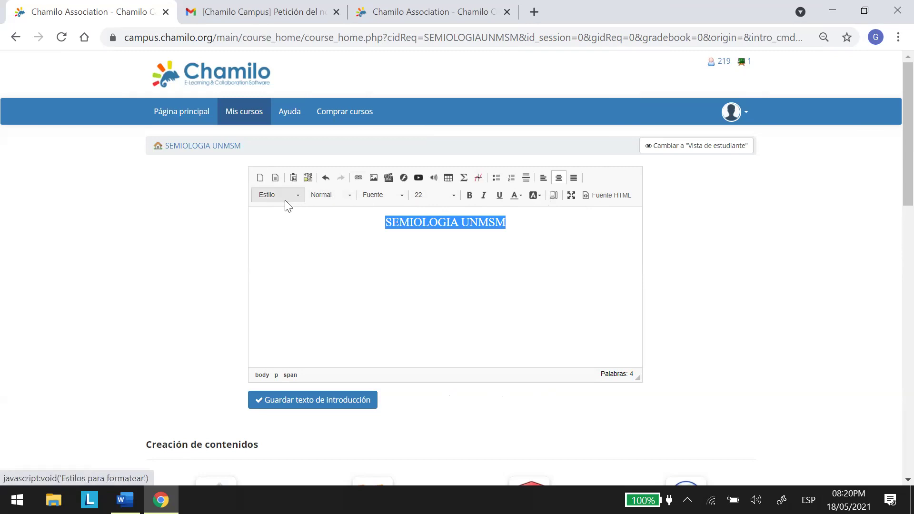
Format the title as a Title 1 heading and start a new line below it.
{"action": "left_click", "coordinate": [300, 195]}
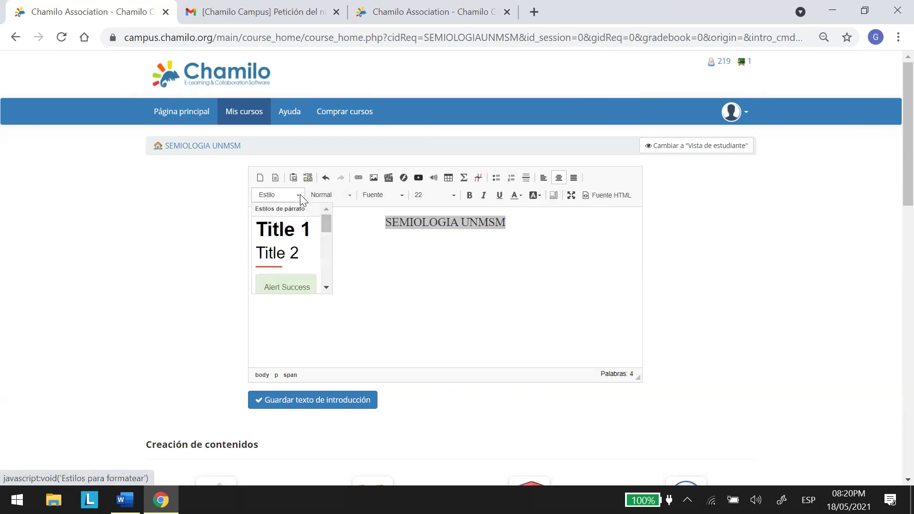
{"action": "left_click", "coordinate": [305, 230]}
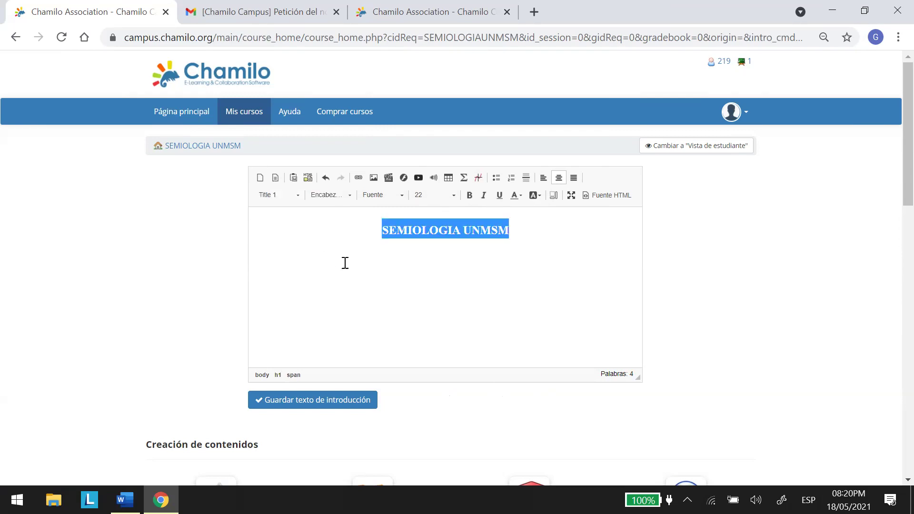
{"action": "left_click", "coordinate": [448, 284]}
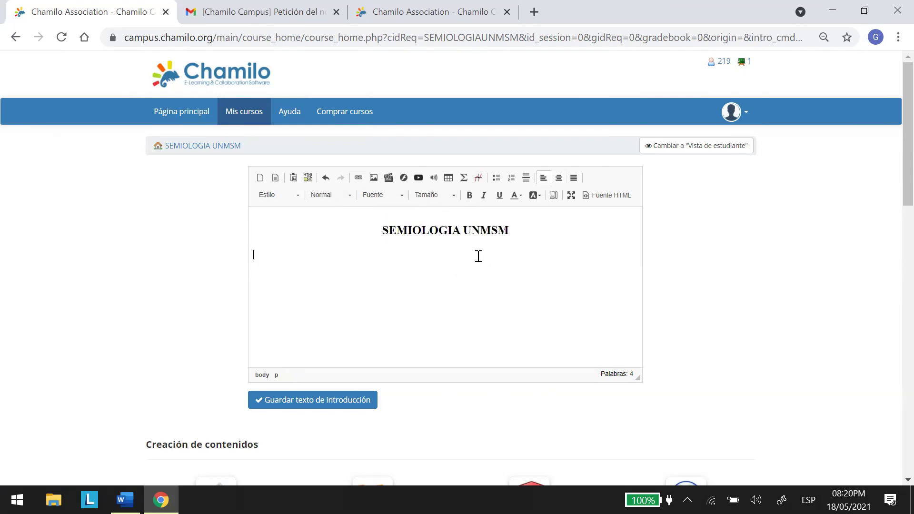
{"action": "left_click", "coordinate": [350, 199]}
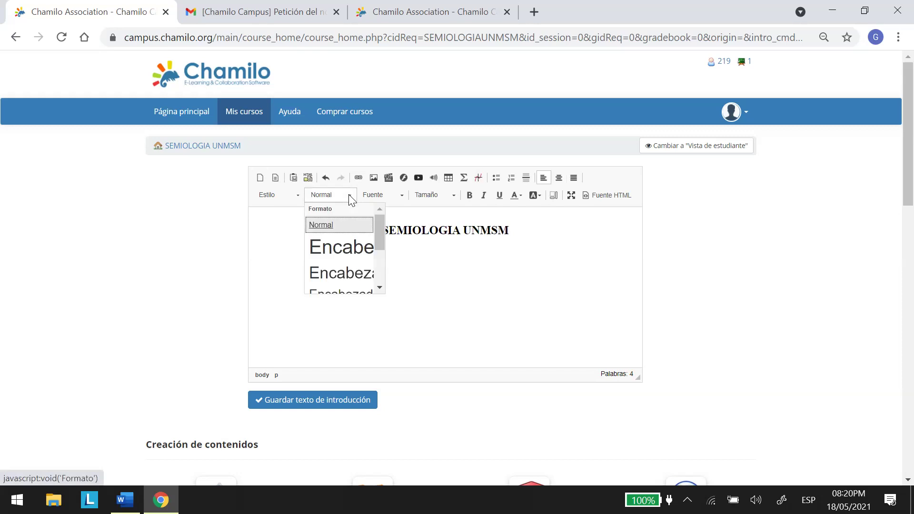
{"action": "left_click", "coordinate": [419, 264]}
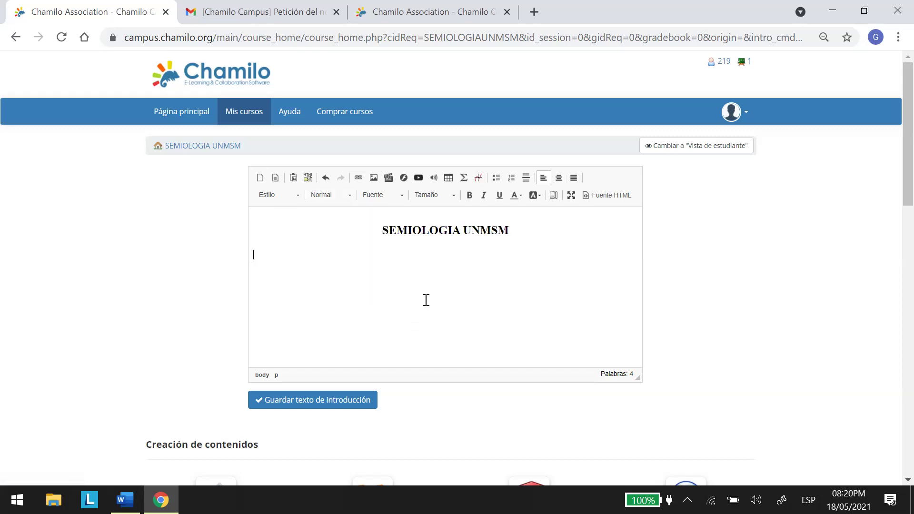
{"action": "left_click", "coordinate": [515, 229]}
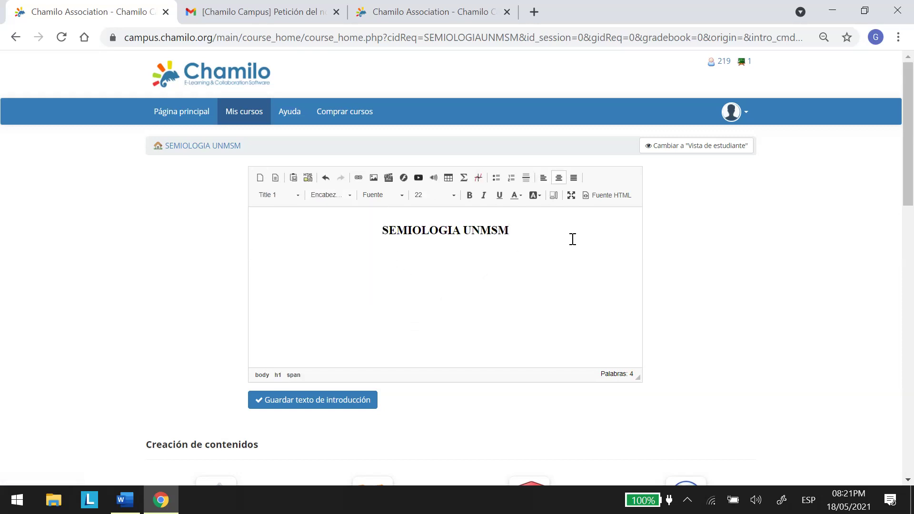
{"action": "key", "text": "Return"}
Add the 'PROFESORA:' line with the teacher's name, bold and centered.
{"action": "type", "text": "PROFESORA"}
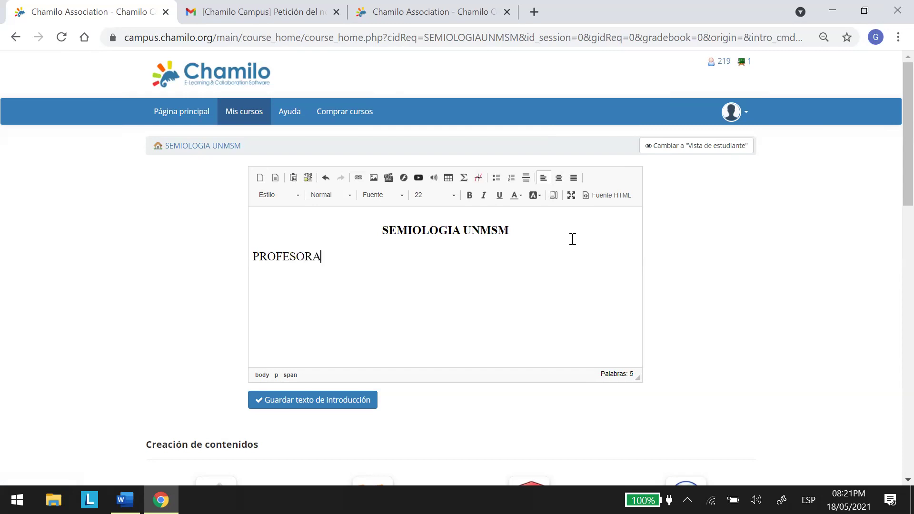
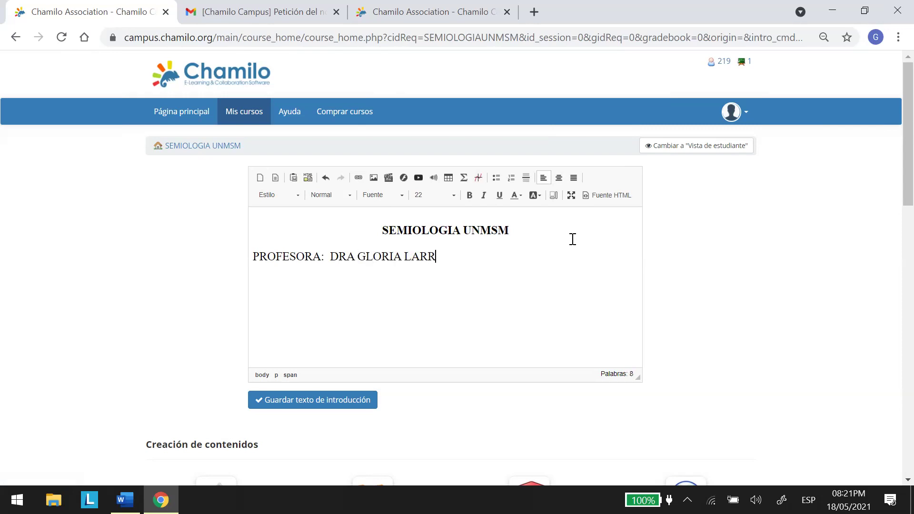
{"action": "left_click_drag", "start_coordinate": [252, 259], "coordinate": [584, 253]}
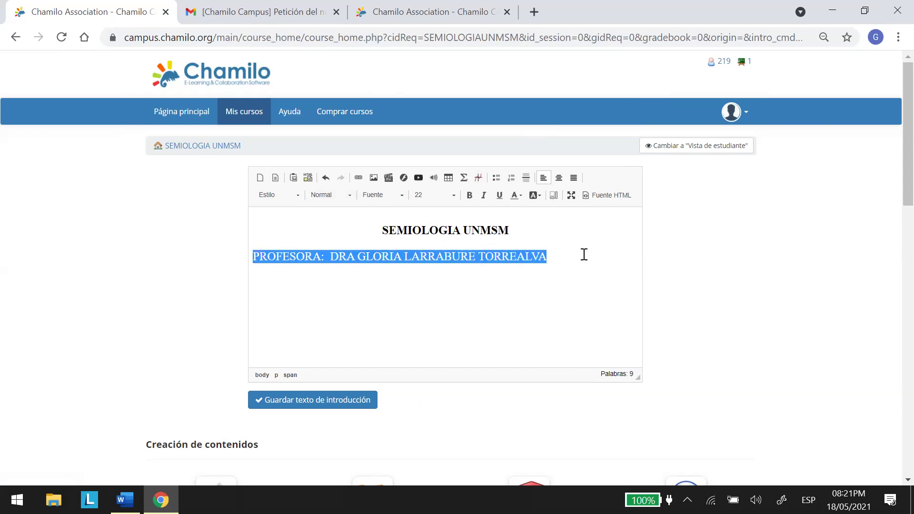
{"action": "left_click", "coordinate": [471, 196]}
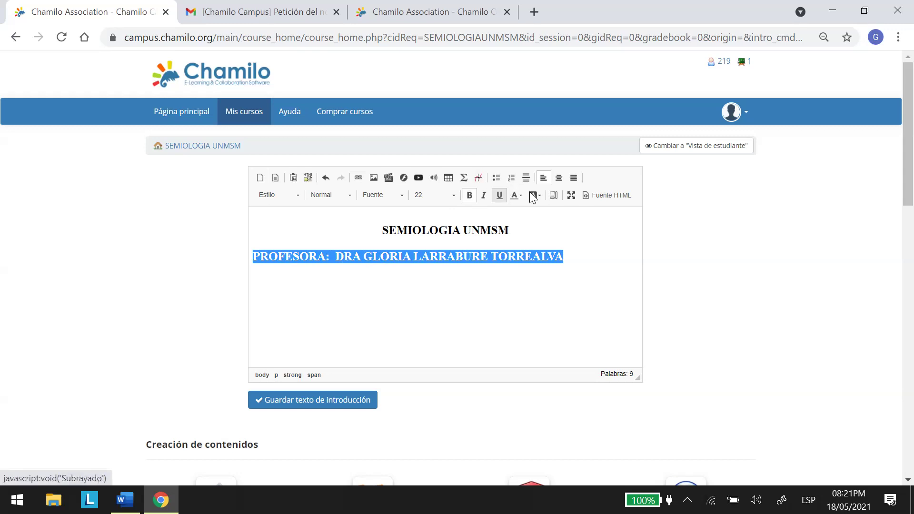
{"action": "left_click", "coordinate": [558, 177]}
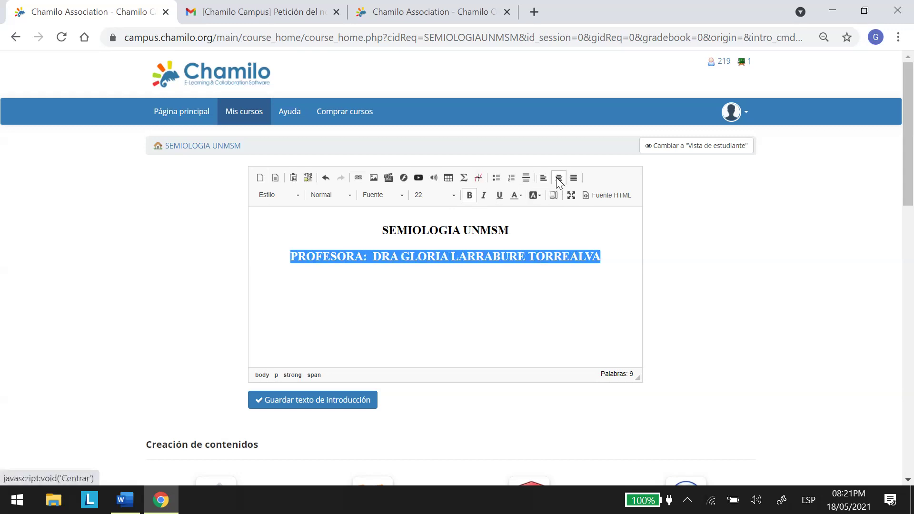
{"action": "left_click", "coordinate": [541, 410]}
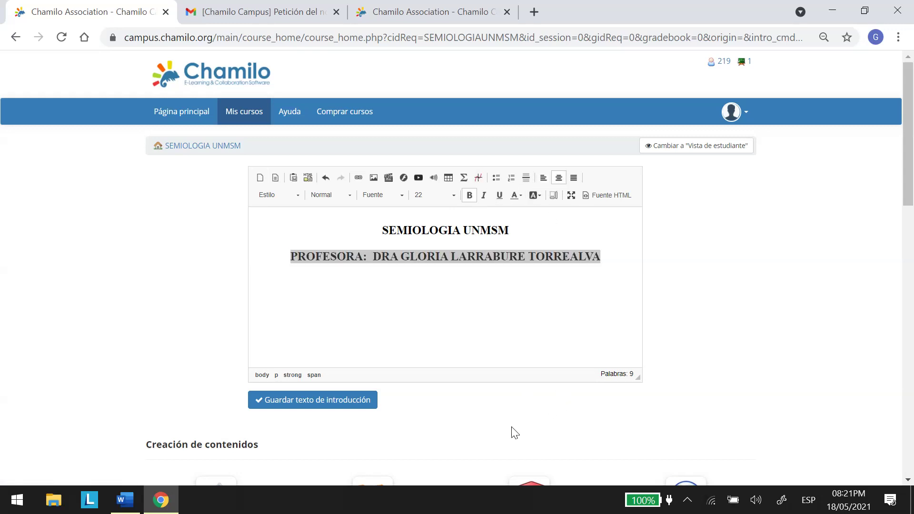
{"action": "left_click", "coordinate": [437, 338]}
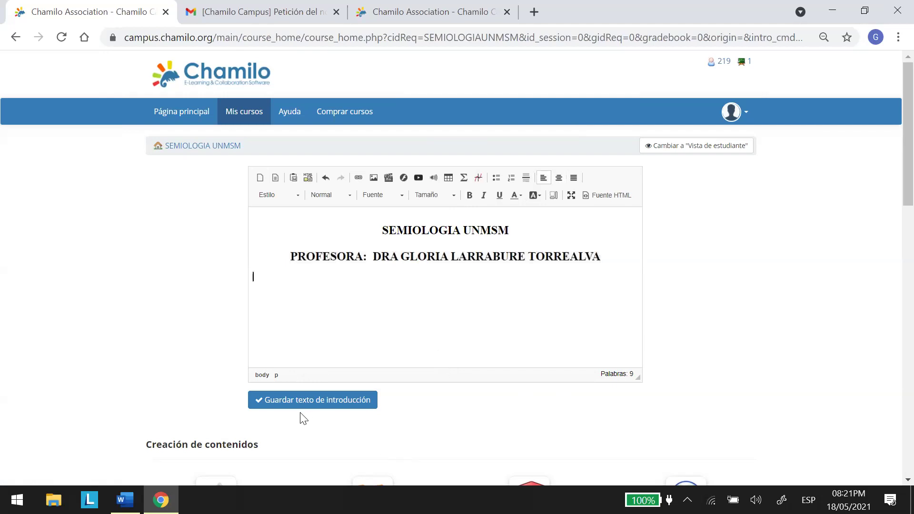
Save the introduction text with 'Guardar texto de introducción' and open the Windows Start menu.
{"action": "left_click", "coordinate": [308, 399]}
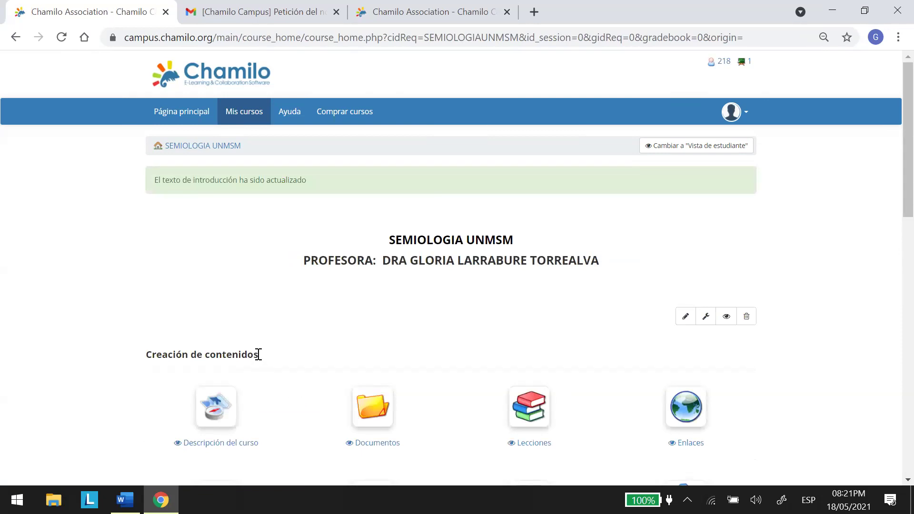
{"action": "scroll", "coordinate": [891, 186], "scroll_direction": "down", "scroll_amount": 1}
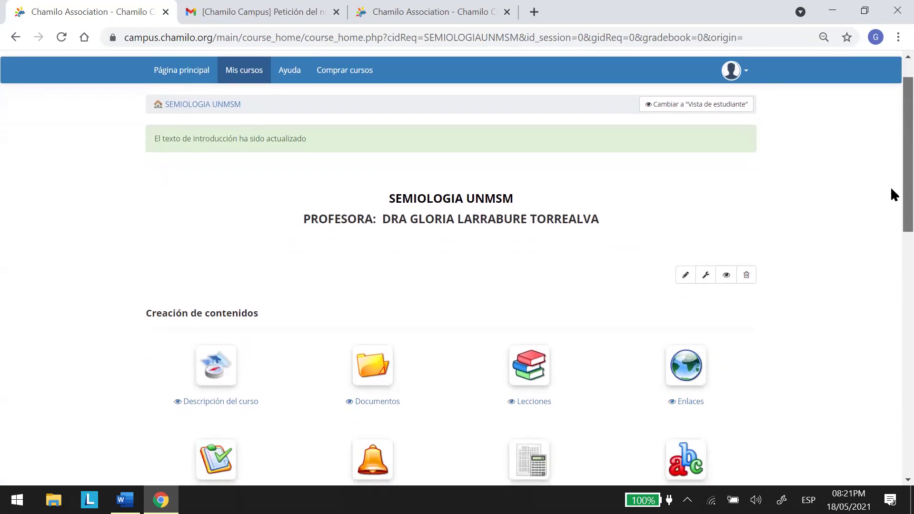
{"action": "scroll", "coordinate": [890, 187], "scroll_direction": "up", "scroll_amount": 1}
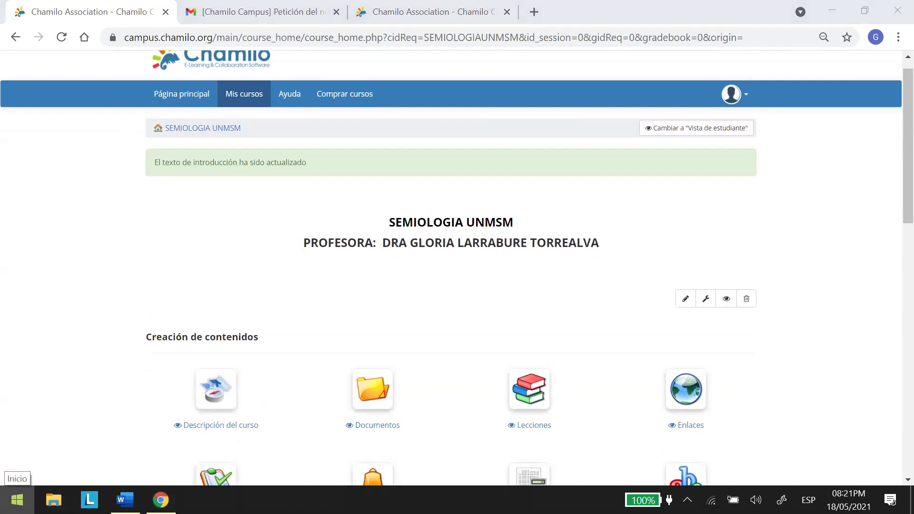
{"action": "left_click", "coordinate": [17, 500]}
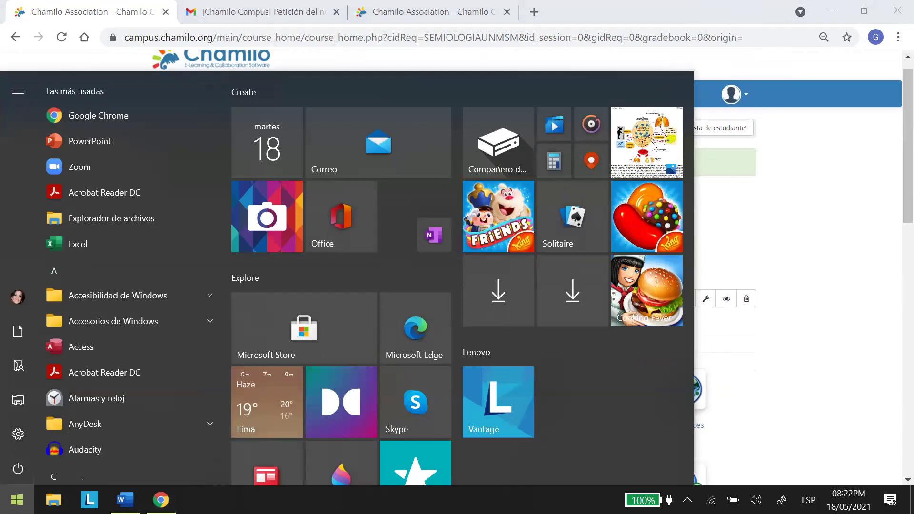
Launch Herramienta Recortes by searching RECORTES and snip the updated course page.
{"action": "type", "text": "RE"}
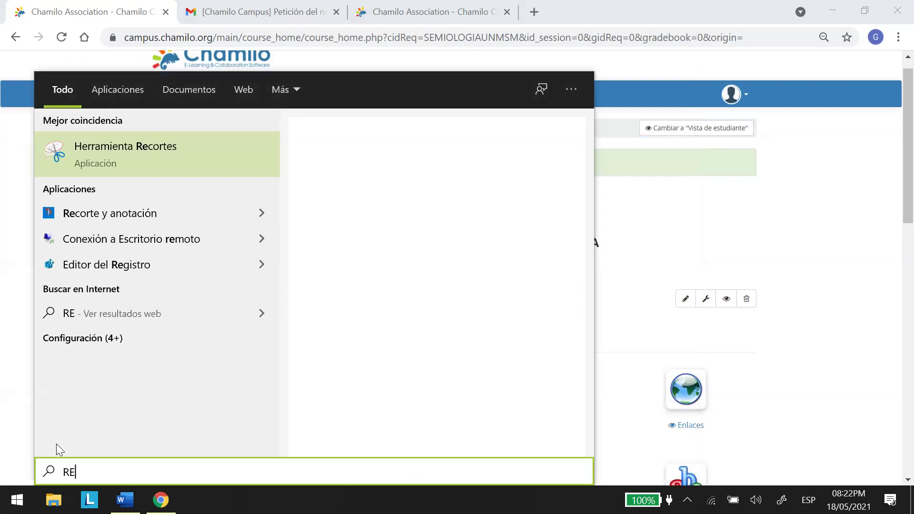
{"action": "type", "text": "CORTES"}
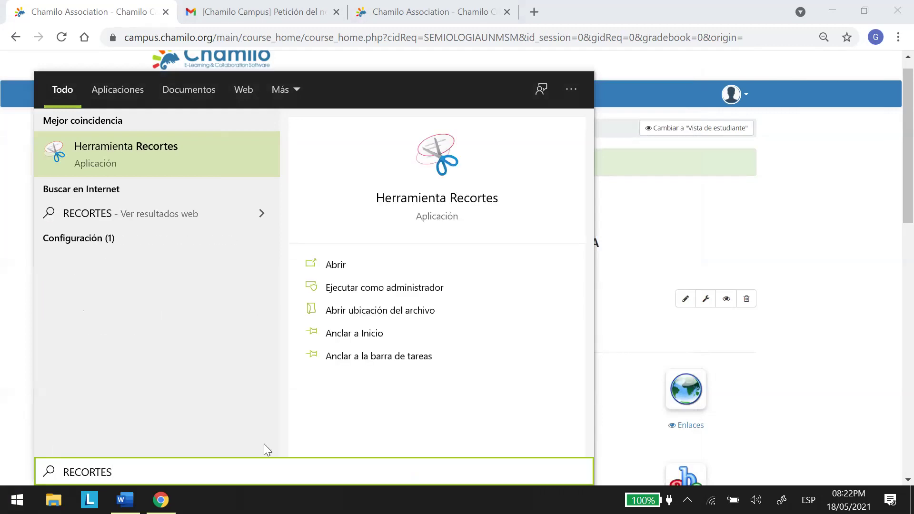
{"action": "left_click", "coordinate": [167, 149]}
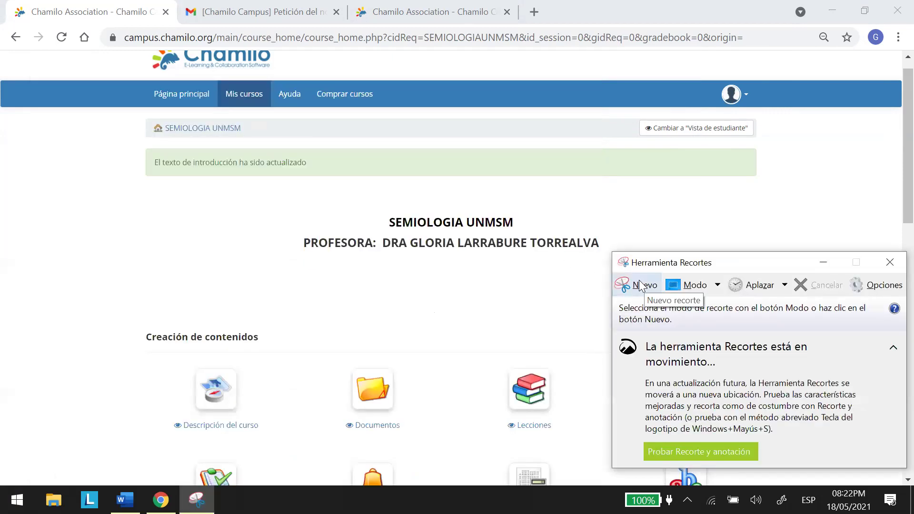
{"action": "left_click", "coordinate": [640, 285]}
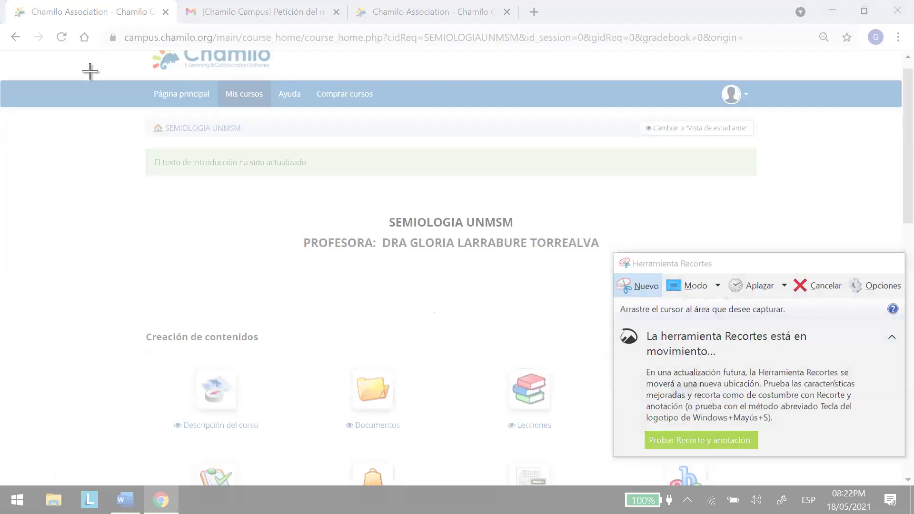
{"action": "left_click_drag", "start_coordinate": [386, 231], "coordinate": [913, 513]}
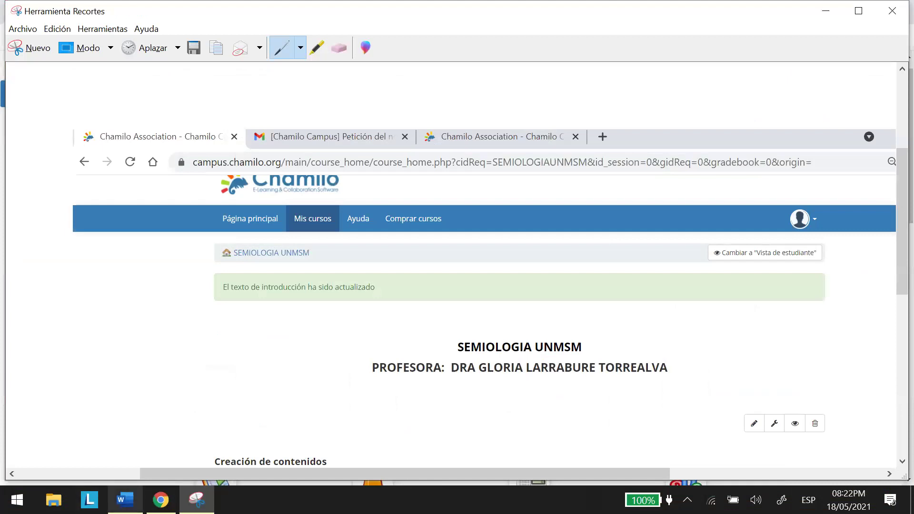
In the Word document, place the cursor on the empty EVIDENCIA line on page 3.
{"action": "left_click", "coordinate": [126, 500]}
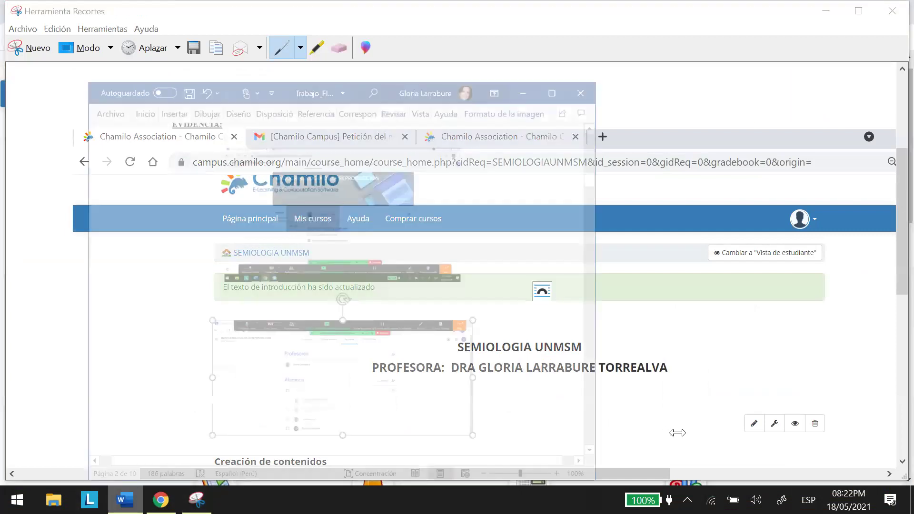
{"action": "scroll", "coordinate": [657, 432], "scroll_direction": "down", "scroll_amount": 8}
{"action": "scroll", "coordinate": [657, 431], "scroll_direction": "down", "scroll_amount": 3}
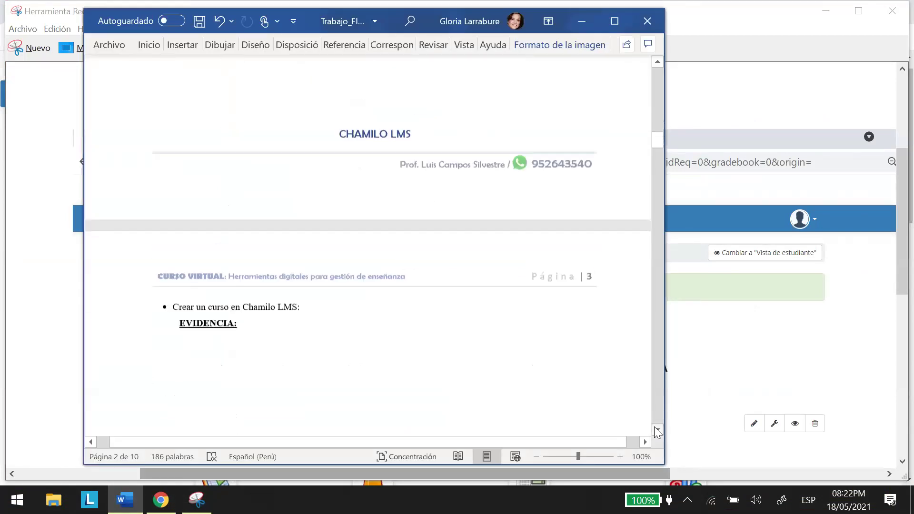
{"action": "scroll", "coordinate": [657, 432], "scroll_direction": "down", "scroll_amount": 3}
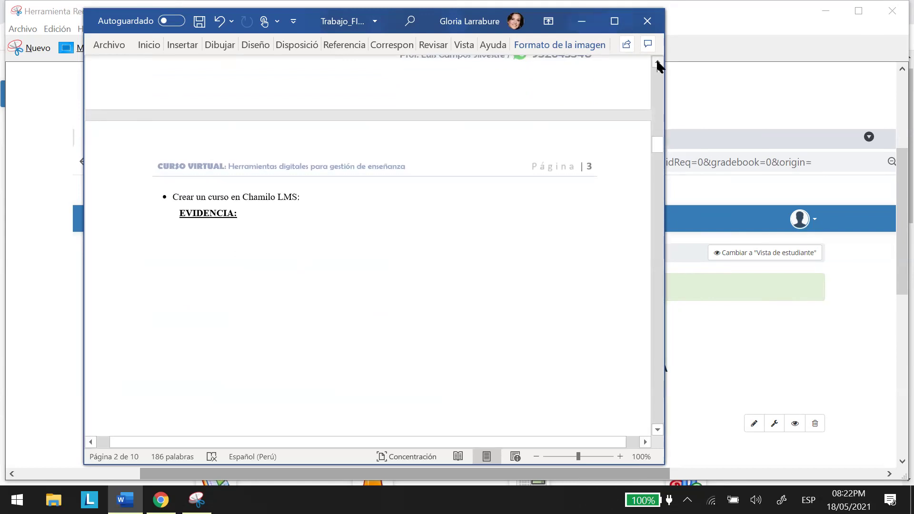
{"action": "scroll", "coordinate": [658, 66], "scroll_direction": "up", "scroll_amount": 2}
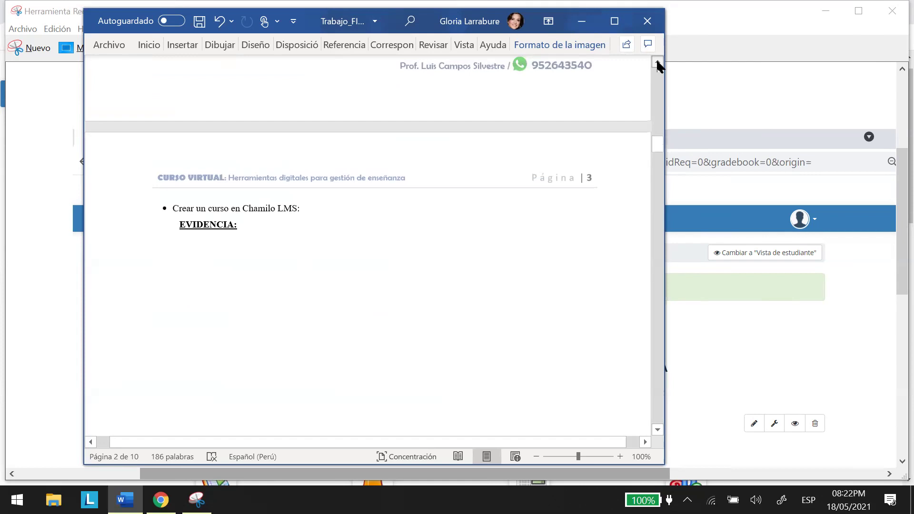
{"action": "scroll", "coordinate": [658, 65], "scroll_direction": "up", "scroll_amount": 5}
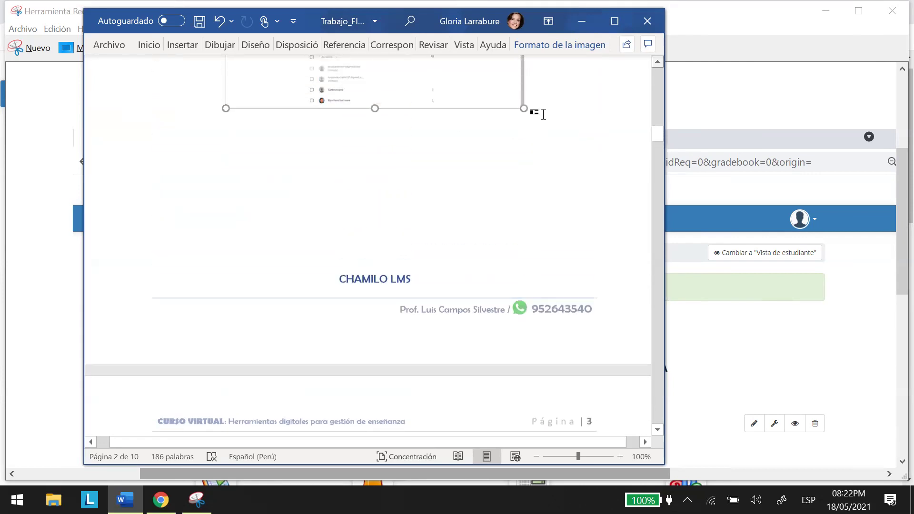
{"action": "scroll", "coordinate": [541, 112], "scroll_direction": "up", "scroll_amount": 2}
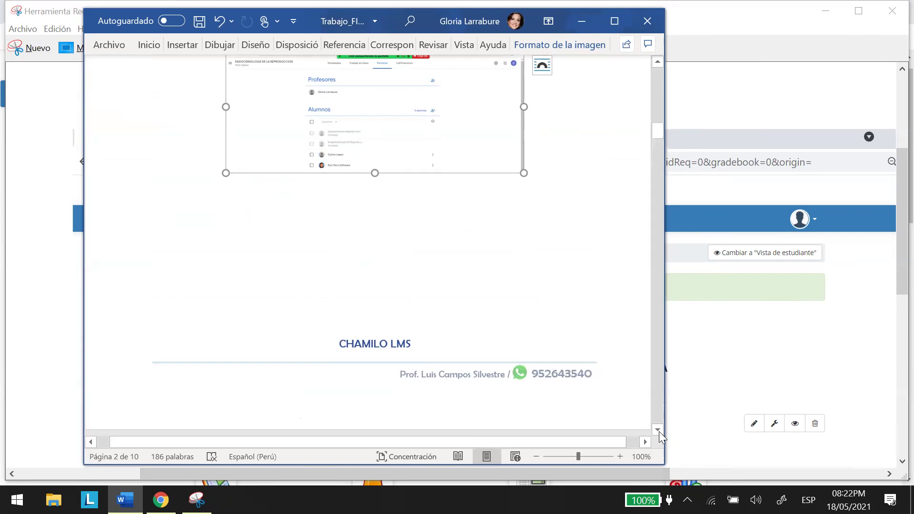
{"action": "left_click", "coordinate": [657, 427]}
{"action": "left_click", "coordinate": [657, 428]}
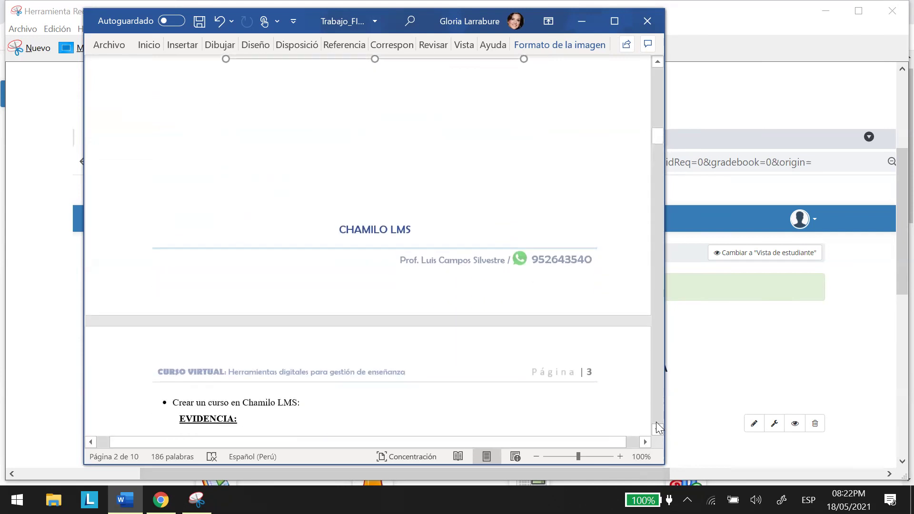
{"action": "left_click_drag", "start_coordinate": [658, 142], "coordinate": [658, 149]}
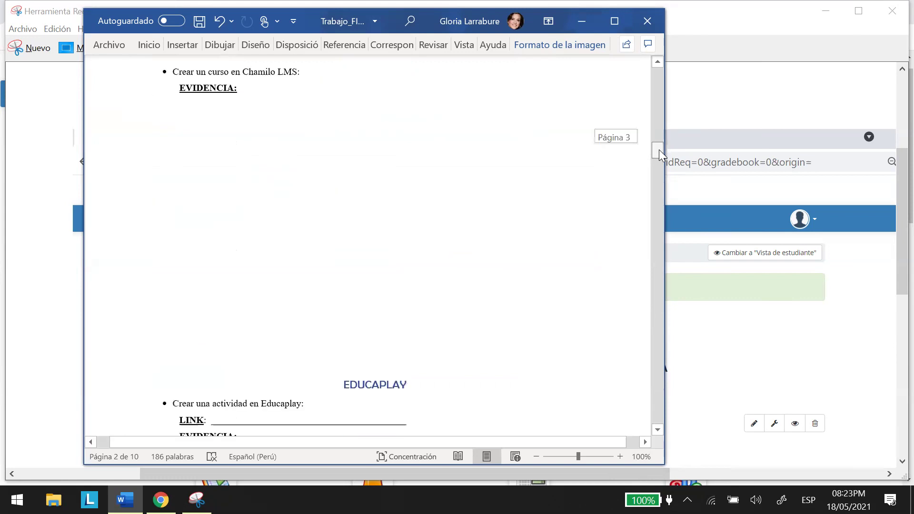
{"action": "left_click", "coordinate": [229, 155]}
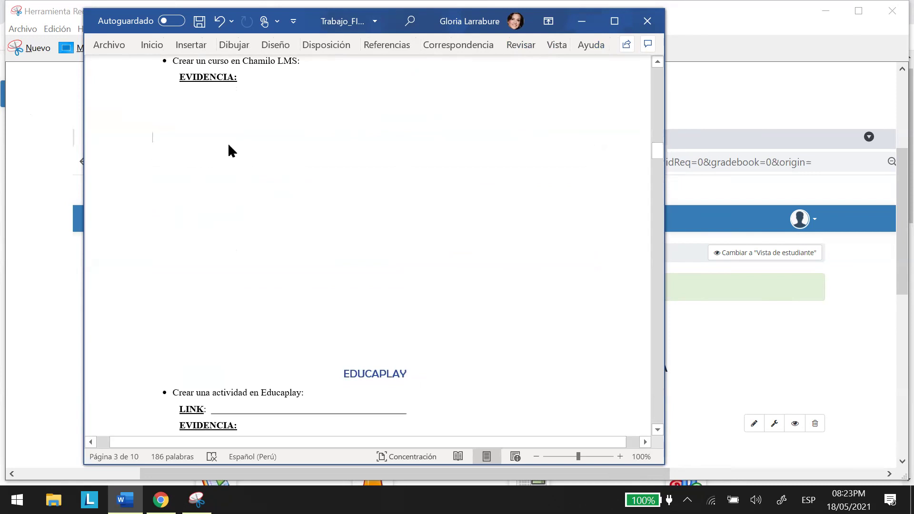
Paste the Chamilo screenshot as a picture under EVIDENCIA and save the document.
{"action": "right_click", "coordinate": [229, 145]}
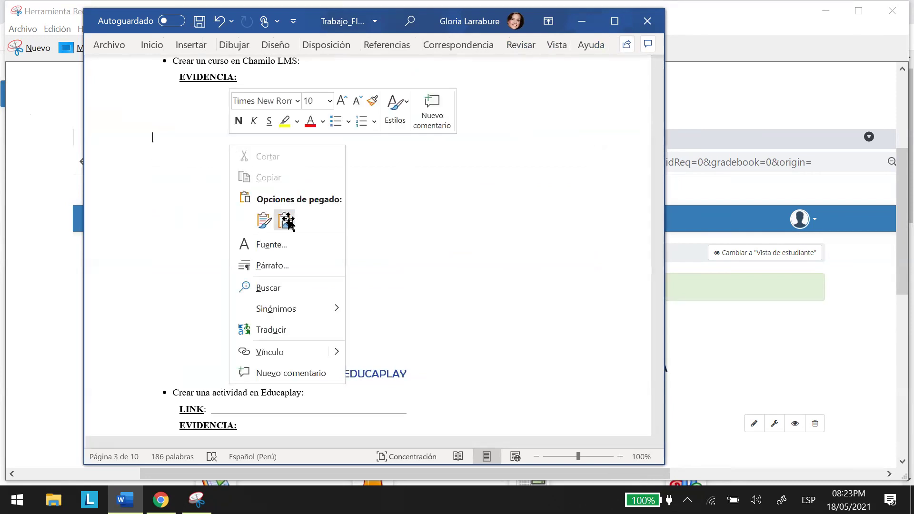
{"action": "left_click", "coordinate": [286, 221]}
{"action": "left_click", "coordinate": [448, 88]}
{"action": "left_click", "coordinate": [200, 22]}
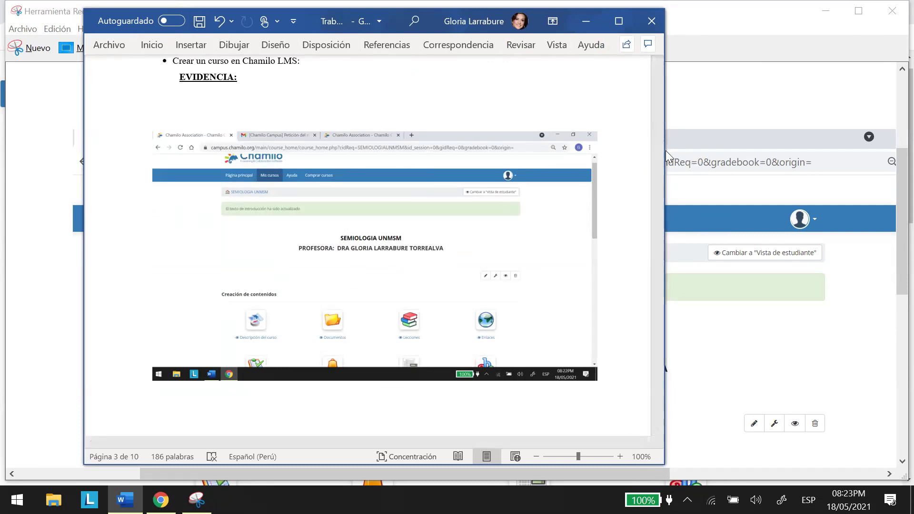
Move down to the EDUCAPLAY section and put the cursor before its heading.
{"action": "left_click_drag", "start_coordinate": [656, 148], "coordinate": [656, 165]}
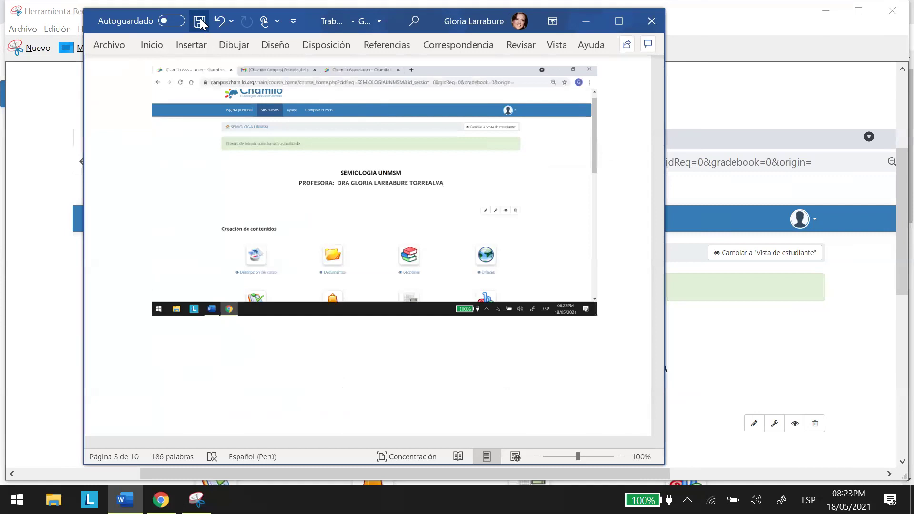
{"action": "left_click", "coordinate": [658, 430]}
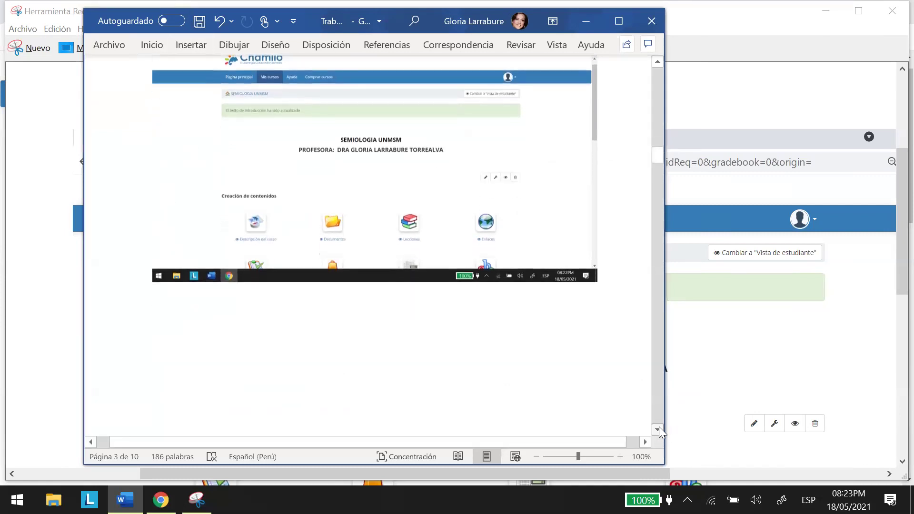
{"action": "scroll", "coordinate": [658, 424], "scroll_direction": "down", "scroll_amount": 10}
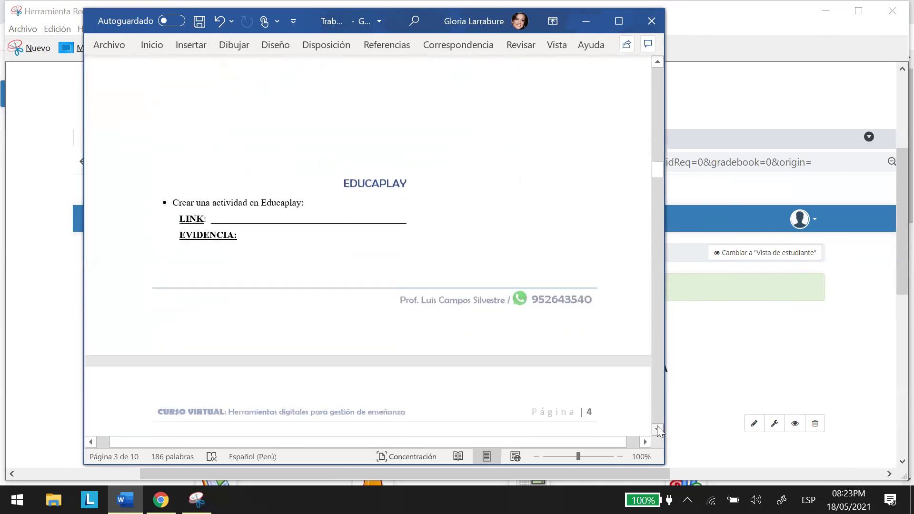
{"action": "scroll", "coordinate": [656, 425], "scroll_direction": "down", "scroll_amount": 4}
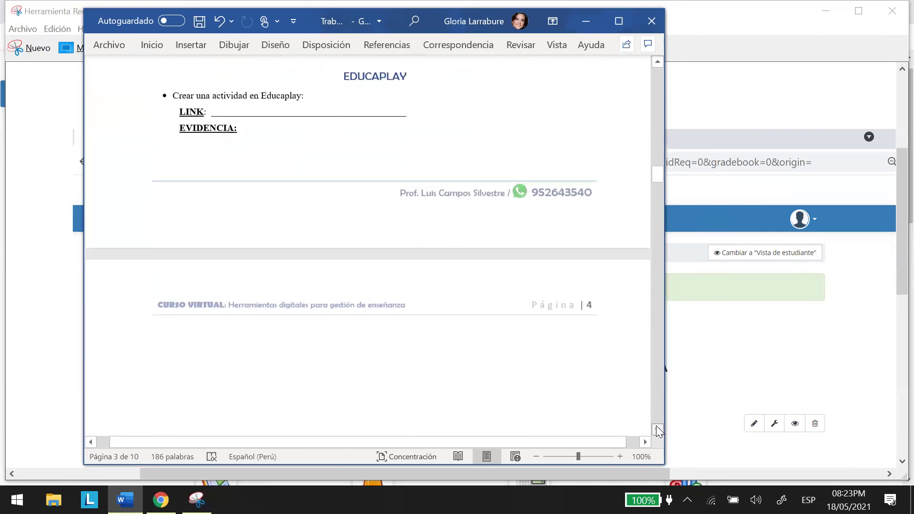
{"action": "left_click", "coordinate": [657, 60]}
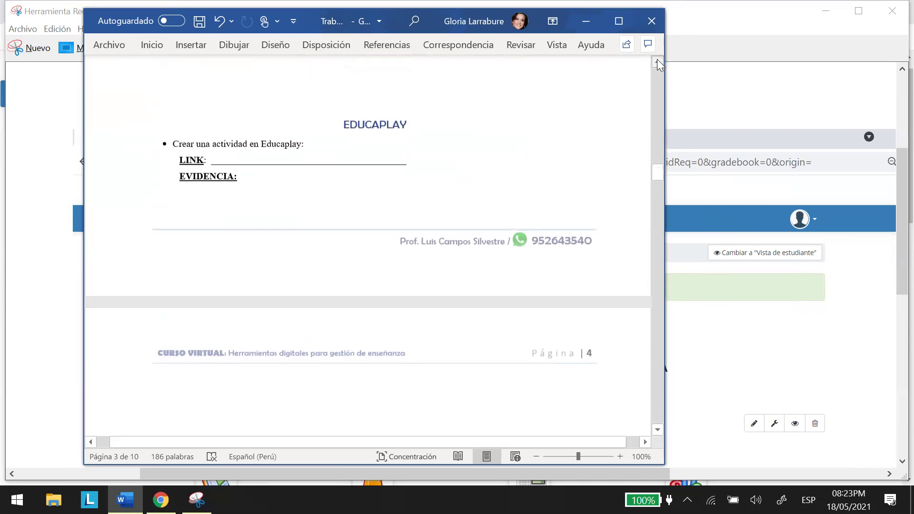
{"action": "left_click", "coordinate": [341, 124]}
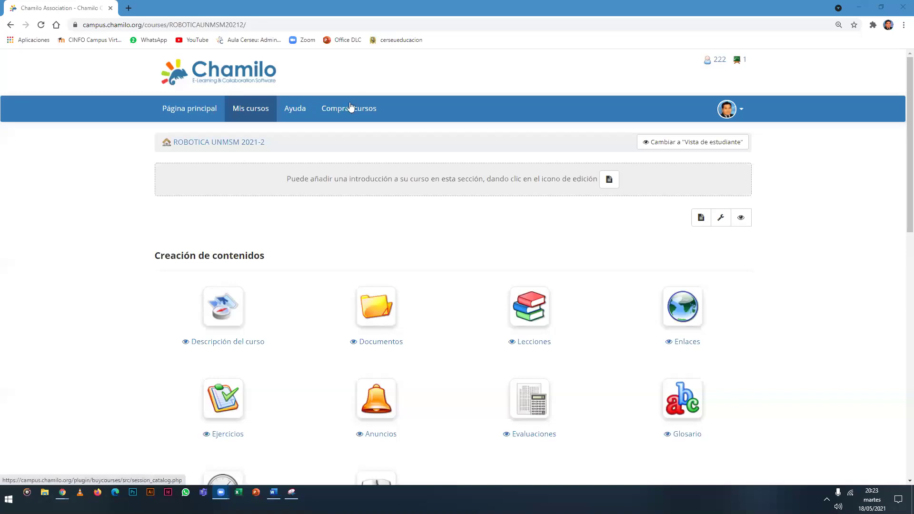
Search for educaplay, open the Educaplay site and accept its cookie notice.
{"action": "left_click", "coordinate": [285, 24]}
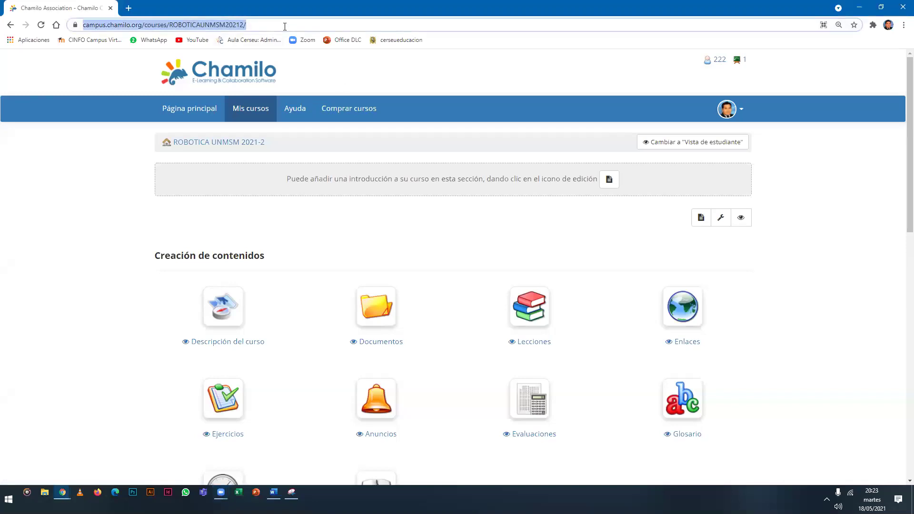
{"action": "type", "text": "educapl"}
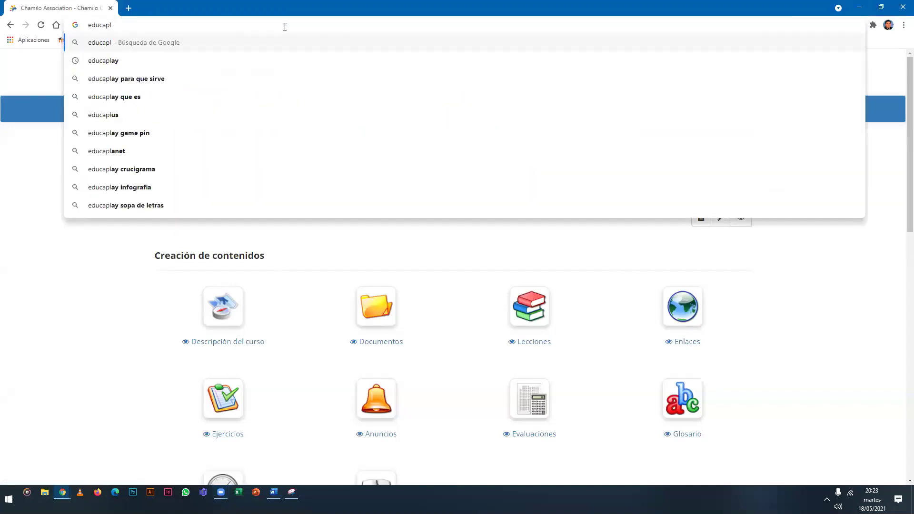
{"action": "type", "text": "ay"}
{"action": "key", "text": "Return"}
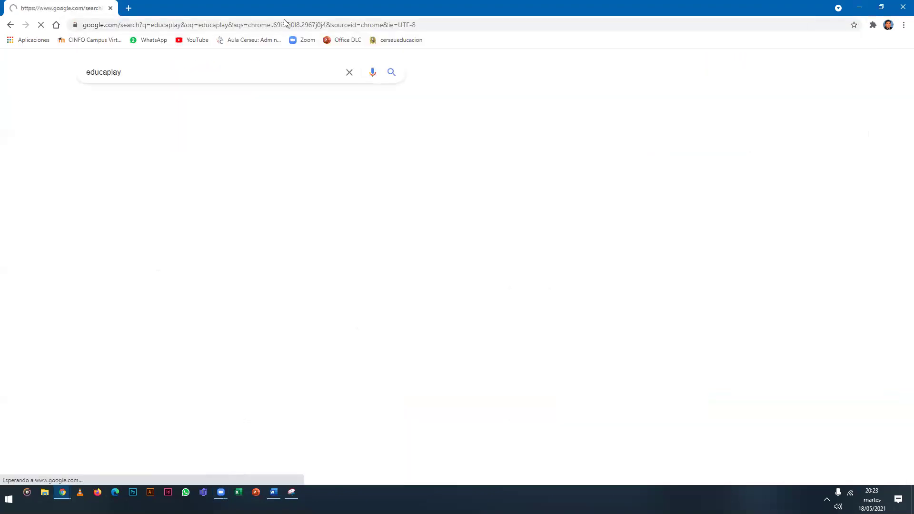
{"action": "left_click", "coordinate": [203, 161]}
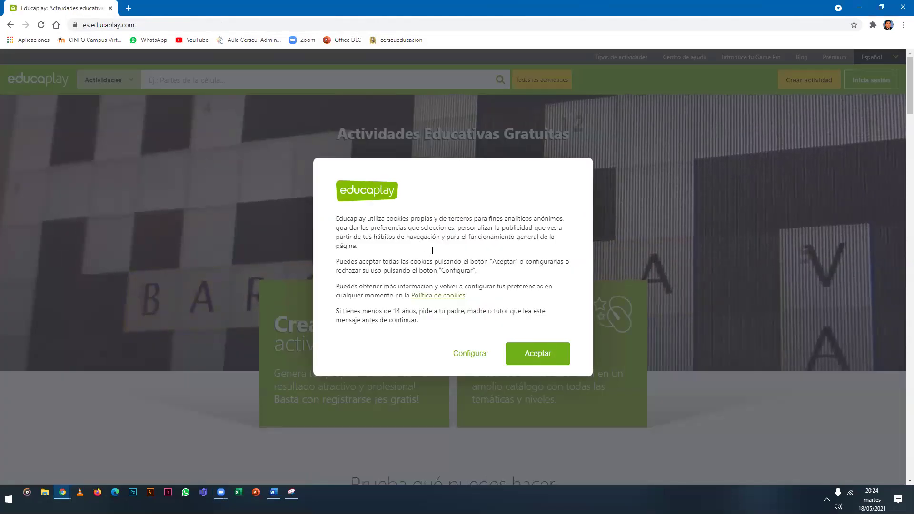
{"action": "key", "text": "Return"}
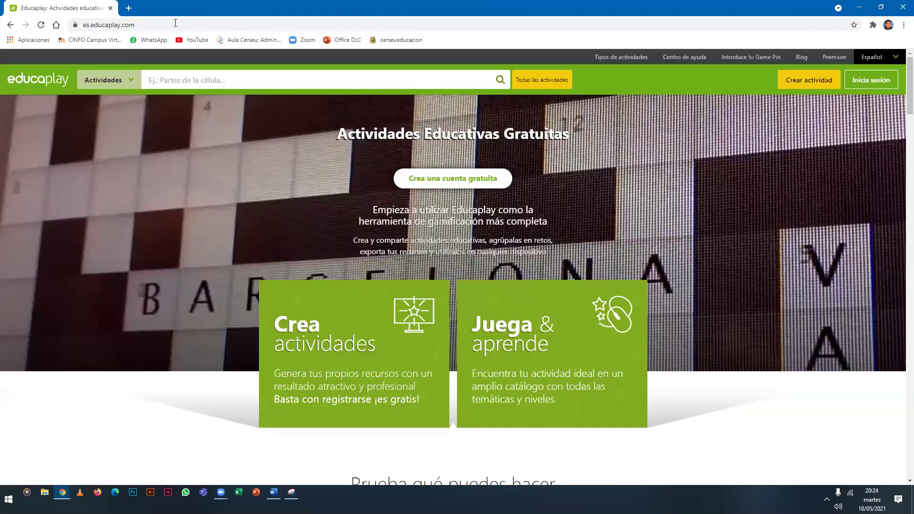
{"action": "key", "text": "ctrl+l"}
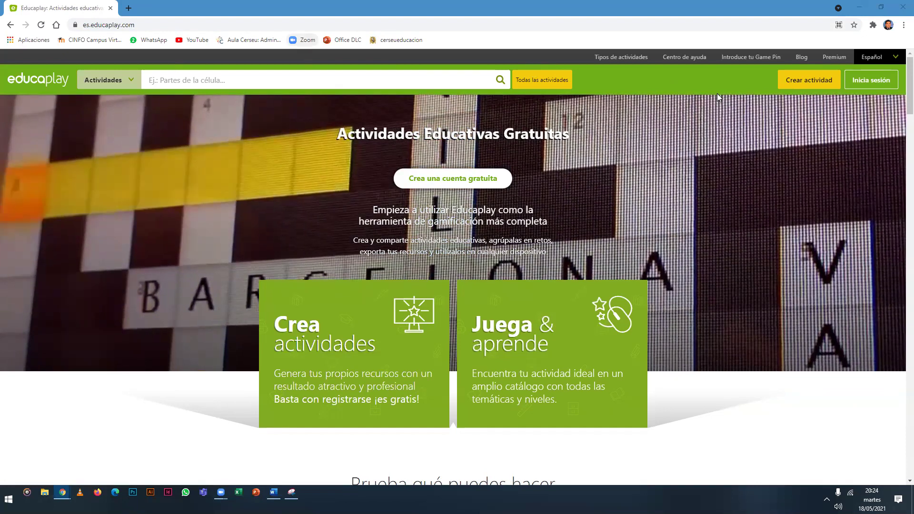
Log in to Educaplay via 'Acceder con Google' with the Google account.
{"action": "left_click", "coordinate": [864, 85]}
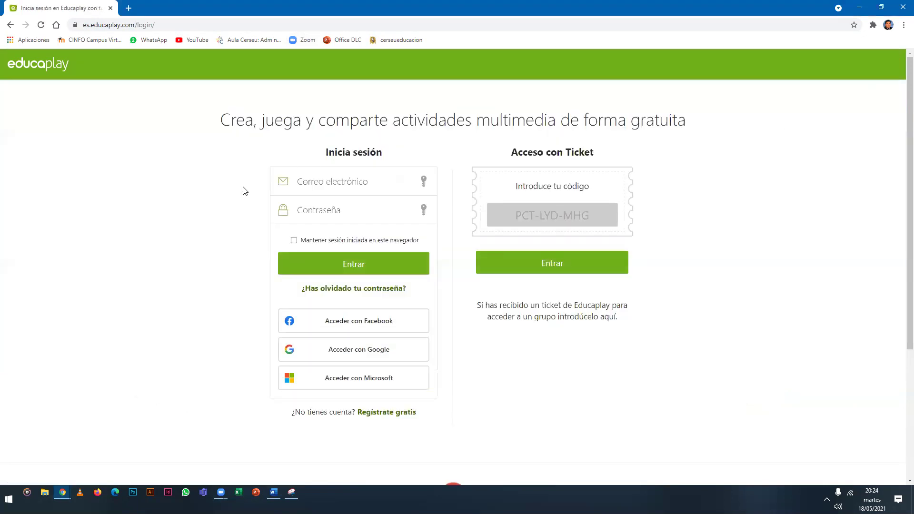
{"action": "scroll", "coordinate": [244, 190], "scroll_direction": "down", "scroll_amount": 2}
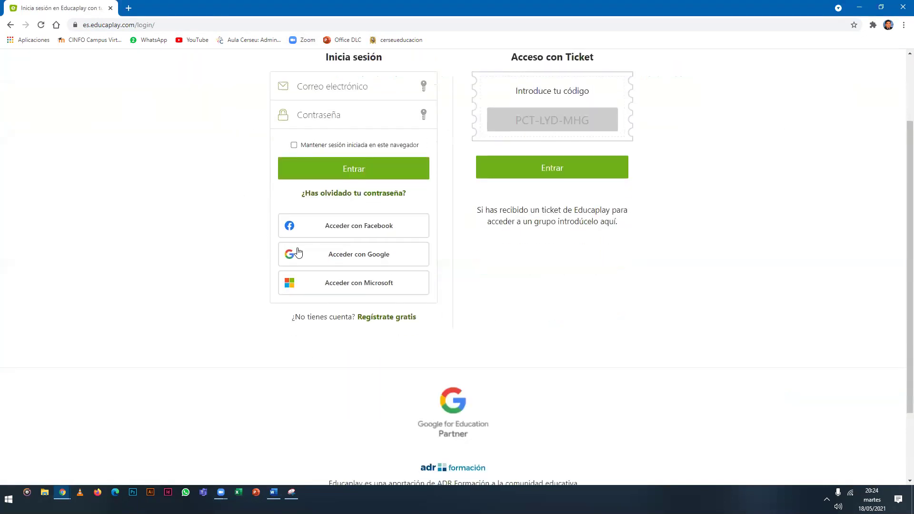
{"action": "left_click", "coordinate": [377, 259]}
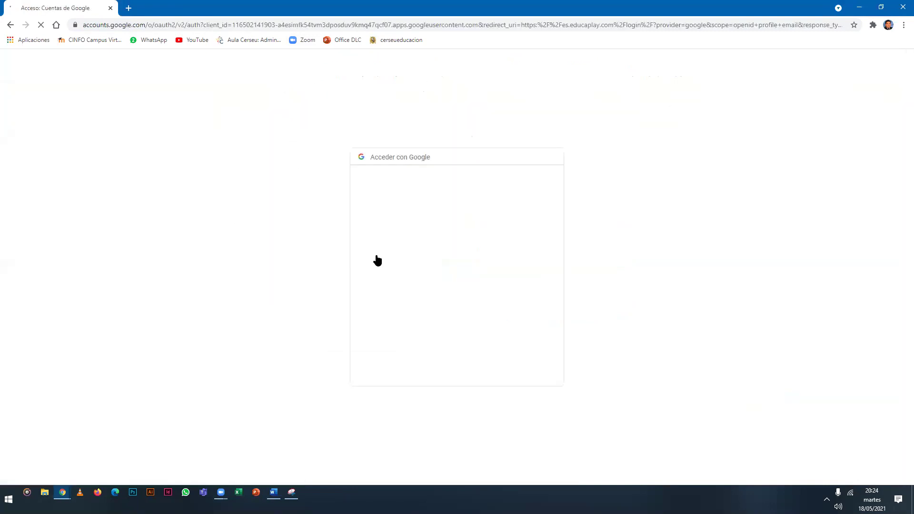
{"action": "left_click", "coordinate": [454, 183]}
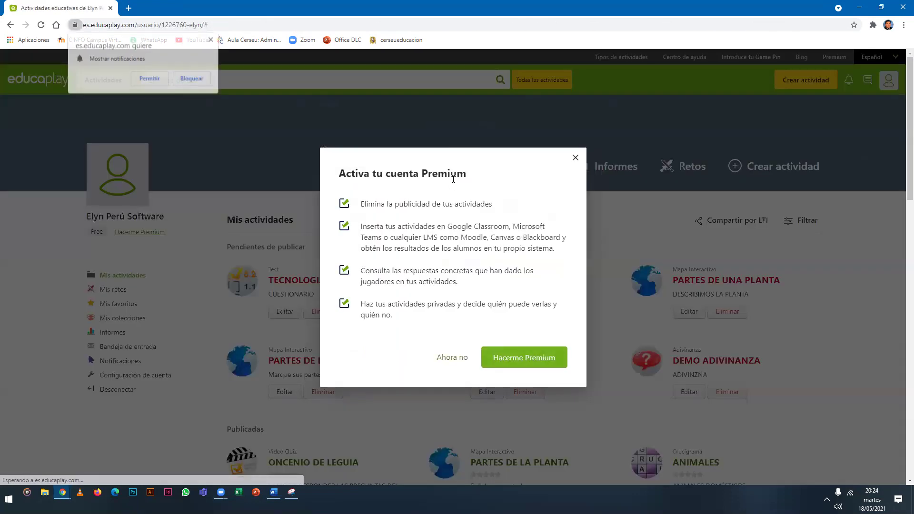
Allow site notifications, dismiss the Premium offer and browse the Mis actividades list.
{"action": "left_click", "coordinate": [157, 79]}
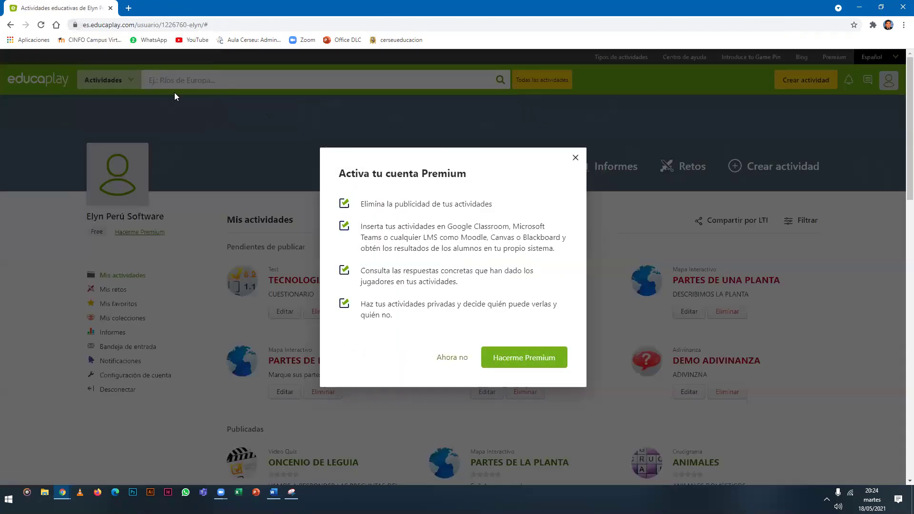
{"action": "key", "text": "Escape"}
{"action": "scroll", "coordinate": [291, 219], "scroll_direction": "down", "scroll_amount": 1}
{"action": "scroll", "coordinate": [757, 264], "scroll_direction": "down", "scroll_amount": 4}
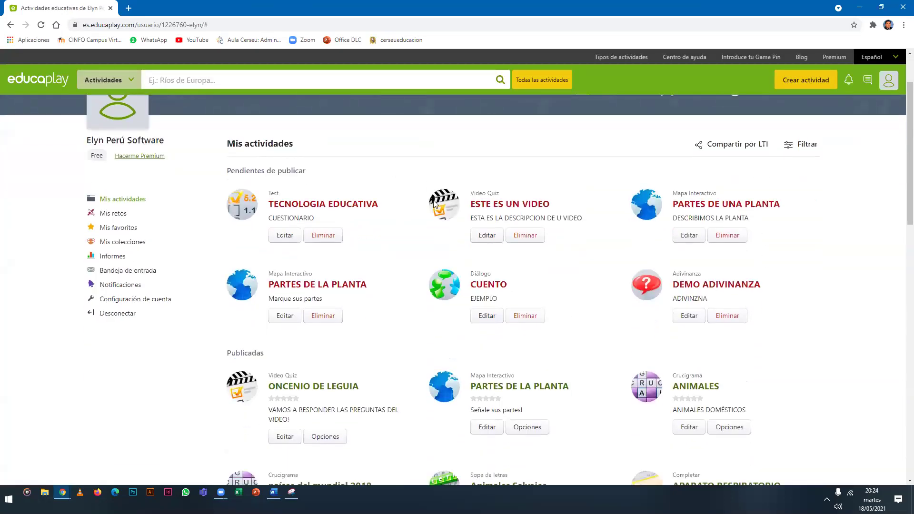
{"action": "scroll", "coordinate": [730, 243], "scroll_direction": "down", "scroll_amount": 8}
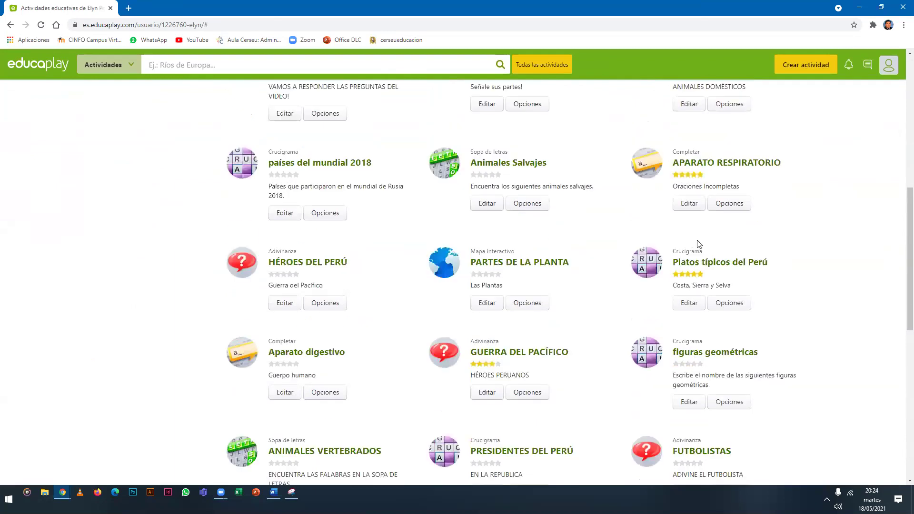
{"action": "scroll", "coordinate": [524, 245], "scroll_direction": "down", "scroll_amount": 2}
{"action": "scroll", "coordinate": [495, 236], "scroll_direction": "up", "scroll_amount": 15}
{"action": "scroll", "coordinate": [490, 227], "scroll_direction": "down", "scroll_amount": 1}
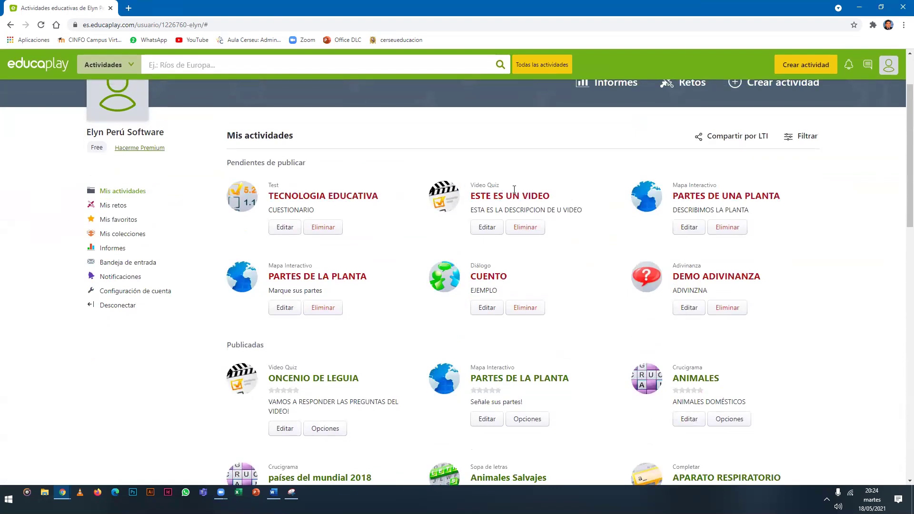
{"action": "scroll", "coordinate": [517, 192], "scroll_direction": "down", "scroll_amount": 1}
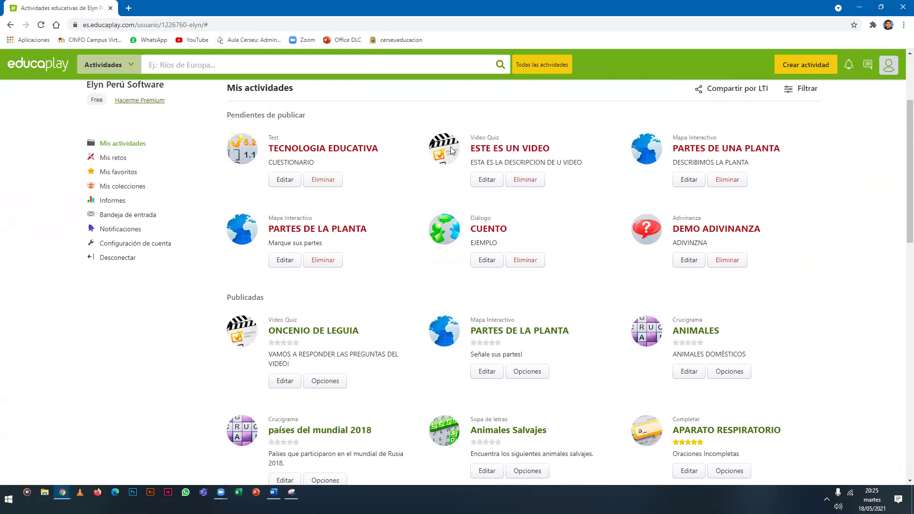
Open the published crossword Crucigrama 1 from the activities list.
{"action": "left_click_drag", "start_coordinate": [227, 119], "coordinate": [314, 122]}
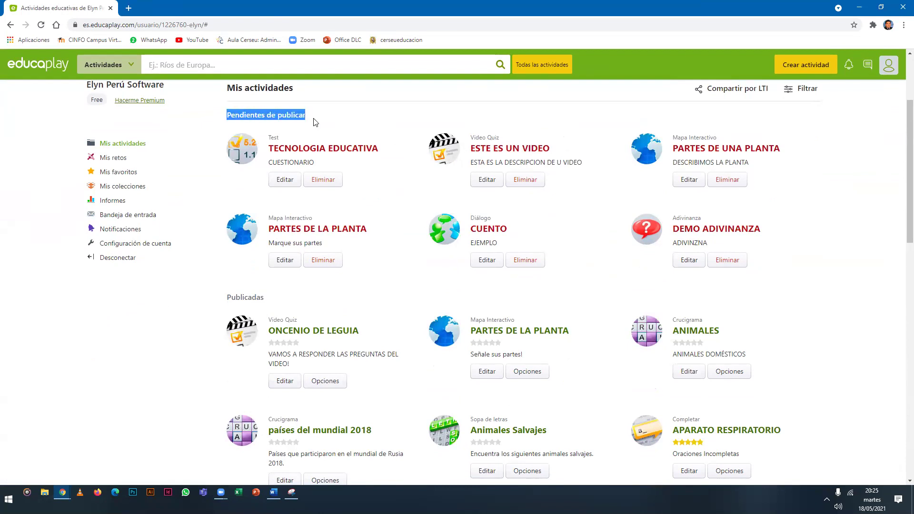
{"action": "scroll", "coordinate": [314, 122], "scroll_direction": "down", "scroll_amount": 8}
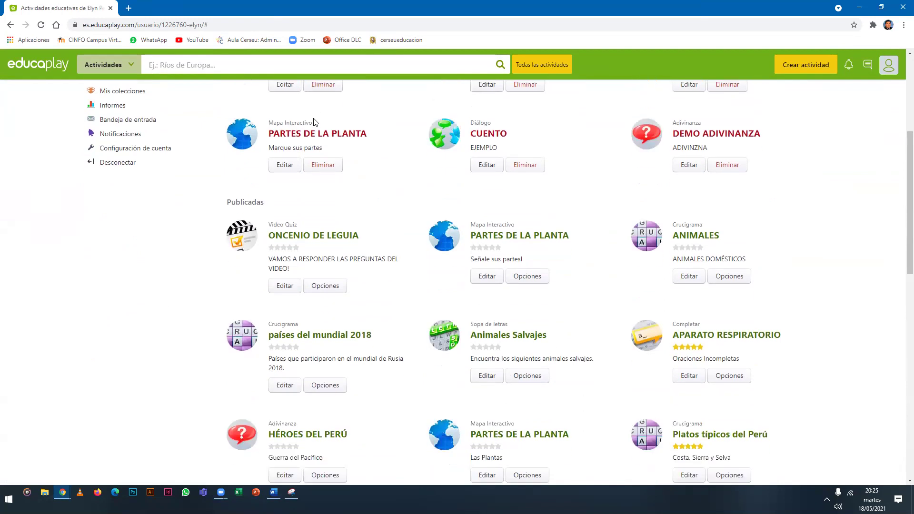
{"action": "scroll", "coordinate": [314, 123], "scroll_direction": "down", "scroll_amount": 7}
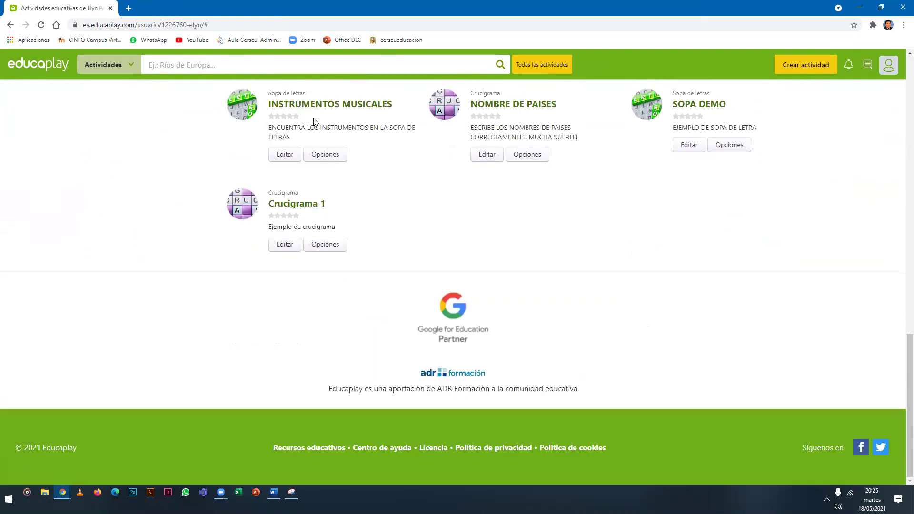
{"action": "left_click", "coordinate": [313, 208]}
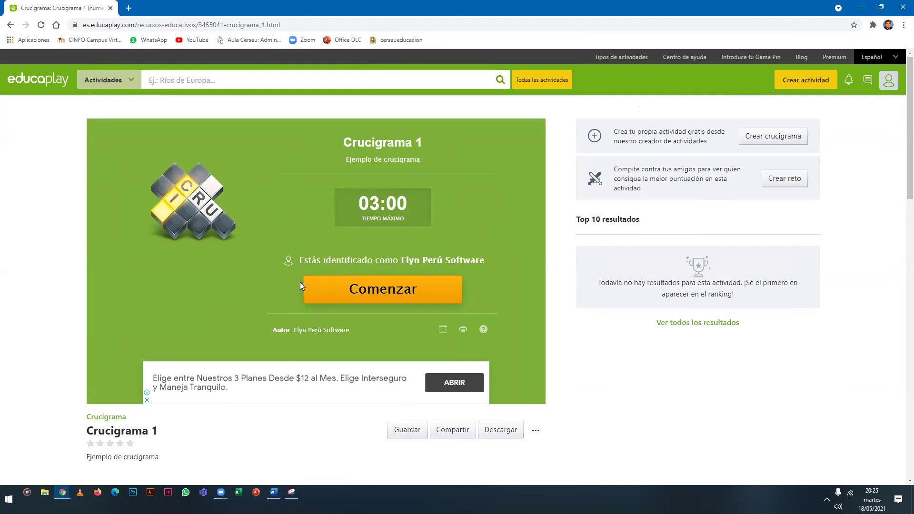
{"action": "scroll", "coordinate": [300, 285], "scroll_direction": "down", "scroll_amount": 4}
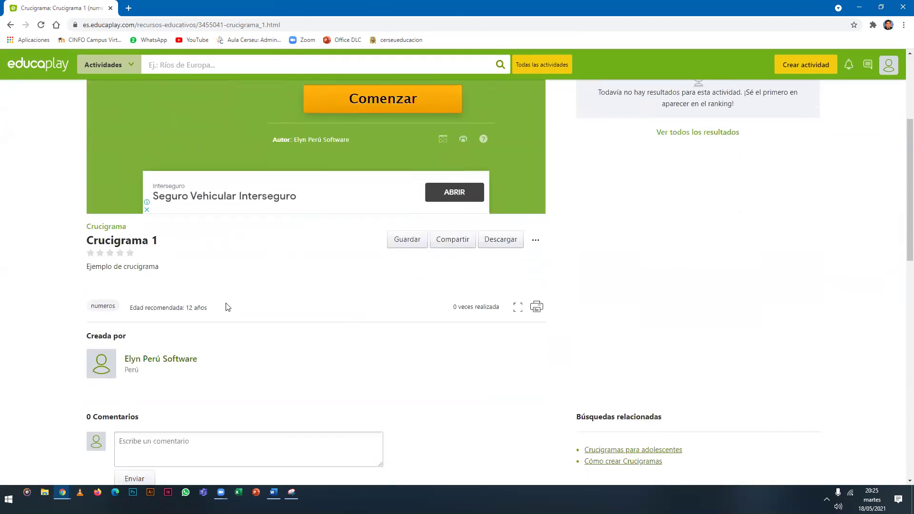
{"action": "scroll", "coordinate": [169, 316], "scroll_direction": "up", "scroll_amount": 3}
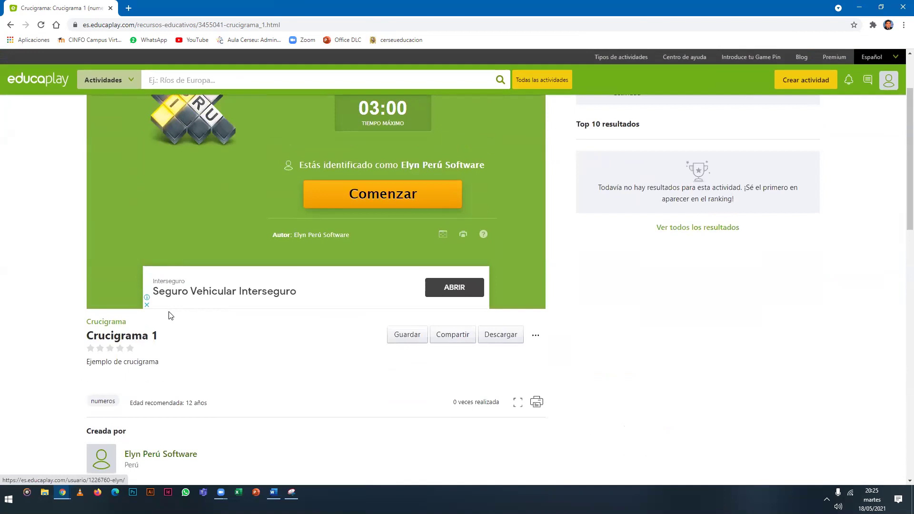
{"action": "scroll", "coordinate": [174, 311], "scroll_direction": "up", "scroll_amount": 2}
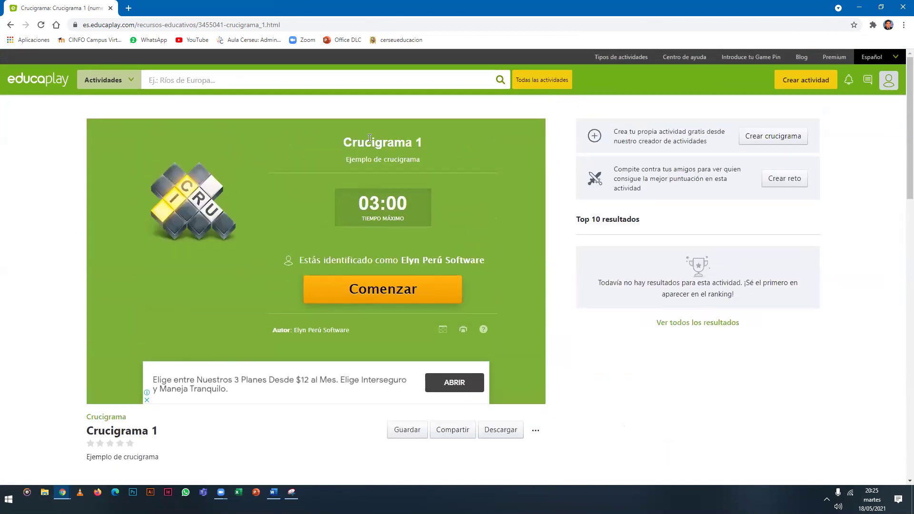
{"action": "left_click", "coordinate": [376, 296]}
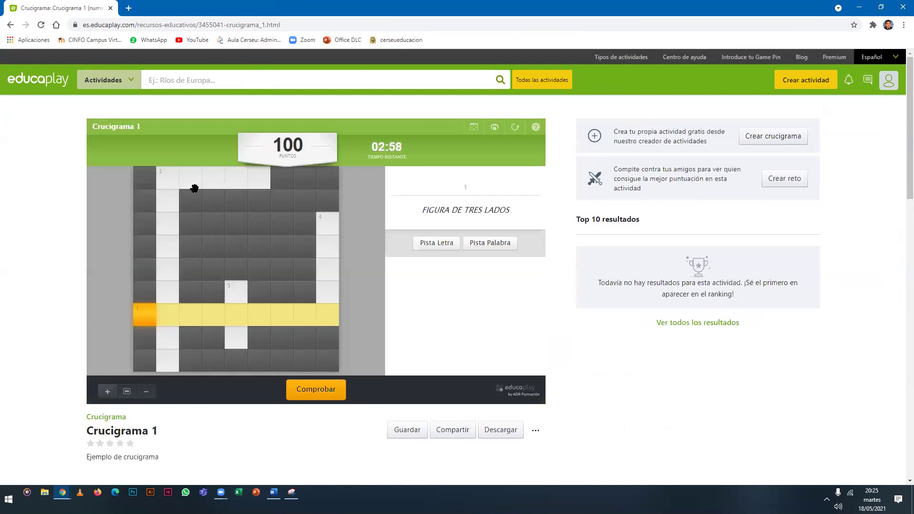
{"action": "scroll", "coordinate": [374, 215], "scroll_direction": "down", "scroll_amount": 2}
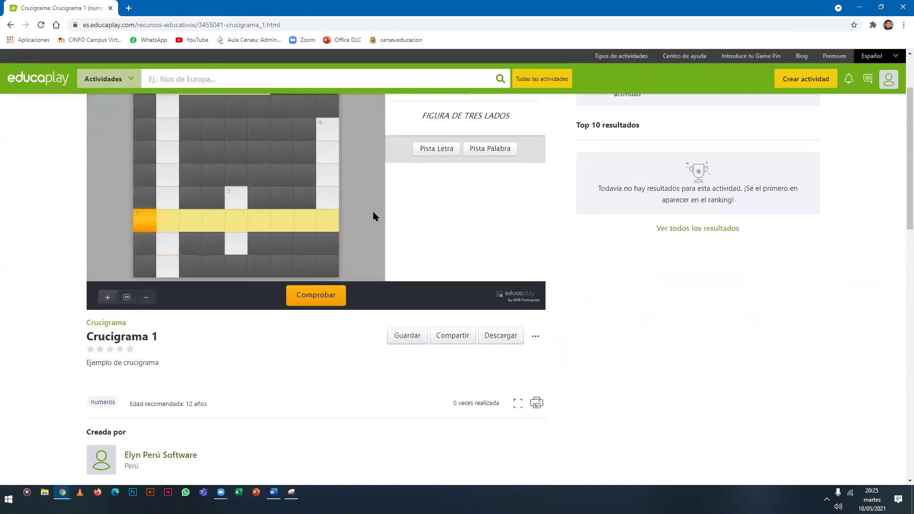
{"action": "scroll", "coordinate": [374, 216], "scroll_direction": "down", "scroll_amount": 4}
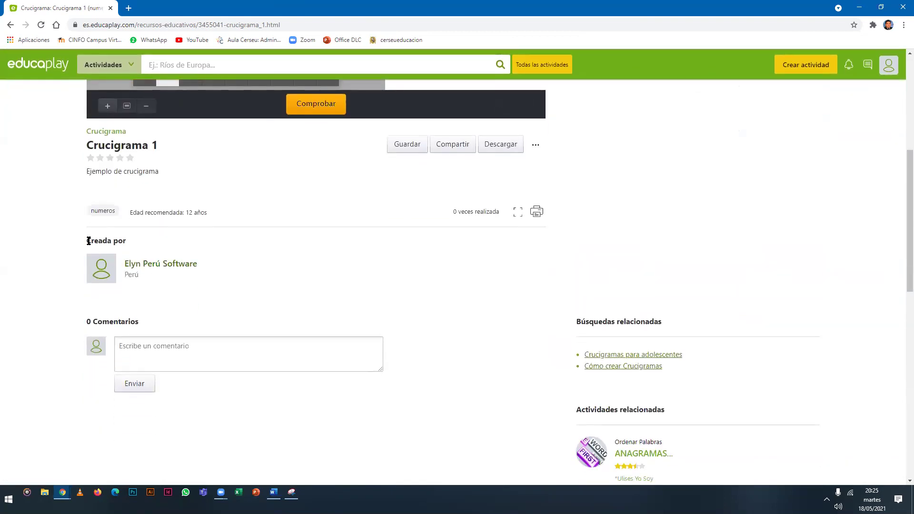
{"action": "left_click_drag", "start_coordinate": [87, 243], "coordinate": [203, 272]}
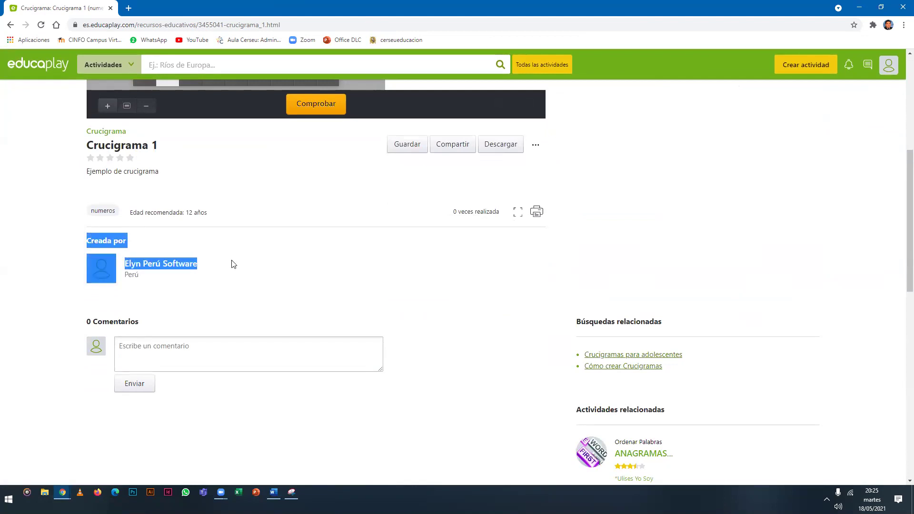
{"action": "left_click", "coordinate": [390, 269]}
{"action": "scroll", "coordinate": [389, 269], "scroll_direction": "up", "scroll_amount": 1}
{"action": "scroll", "coordinate": [390, 269], "scroll_direction": "up", "scroll_amount": 5}
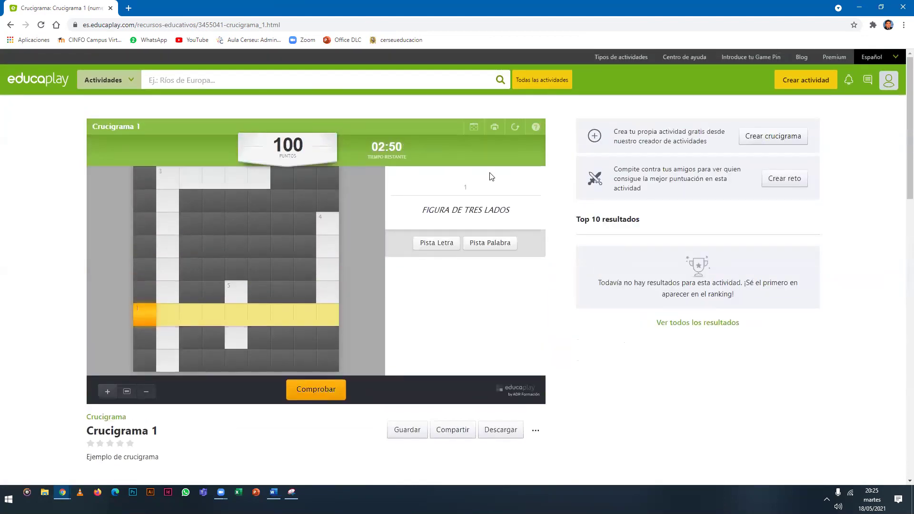
{"action": "left_click", "coordinate": [902, 26]}
{"action": "left_click", "coordinate": [839, 113]}
{"action": "left_click", "coordinate": [839, 113]}
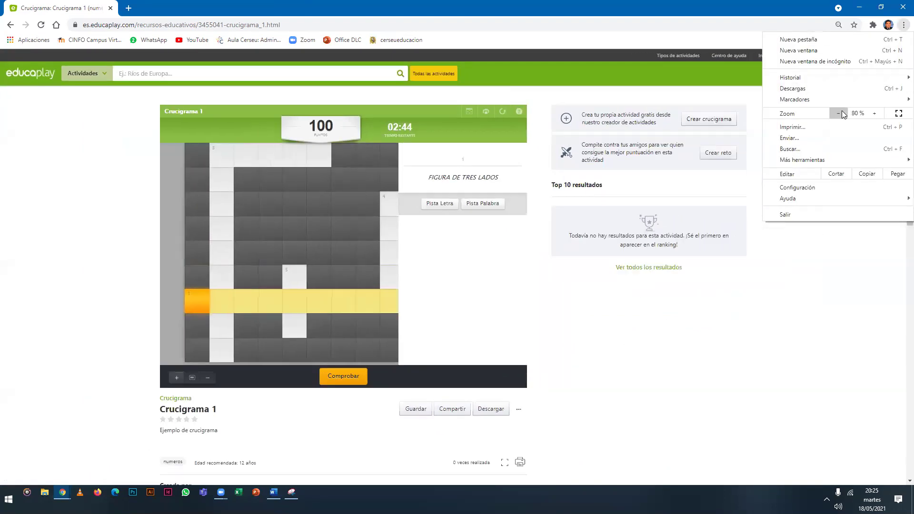
{"action": "left_click", "coordinate": [840, 112]}
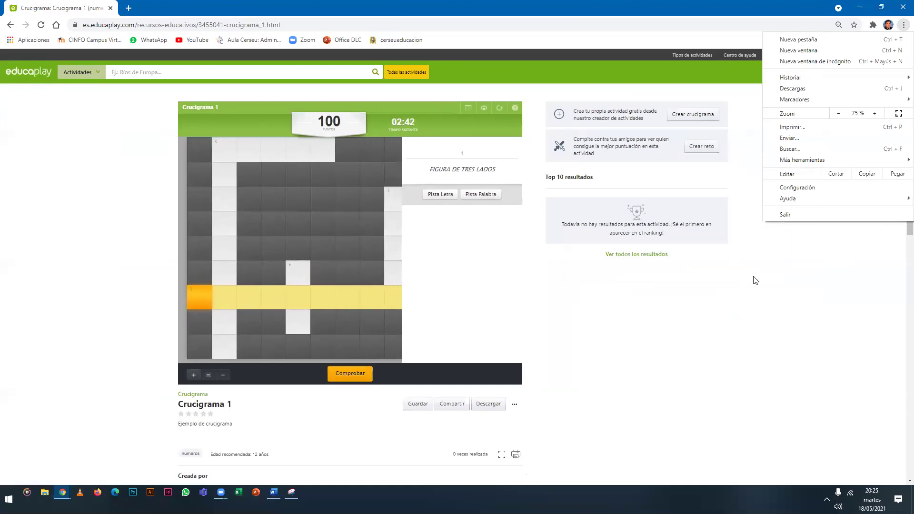
{"action": "left_click", "coordinate": [900, 207]}
{"action": "scroll", "coordinate": [901, 209], "scroll_direction": "down", "scroll_amount": 1}
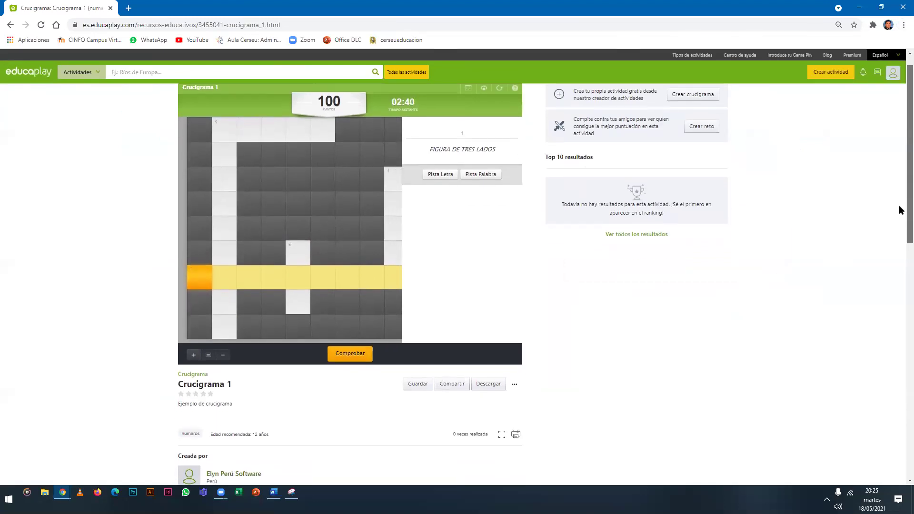
{"action": "scroll", "coordinate": [899, 207], "scroll_direction": "down", "scroll_amount": 1}
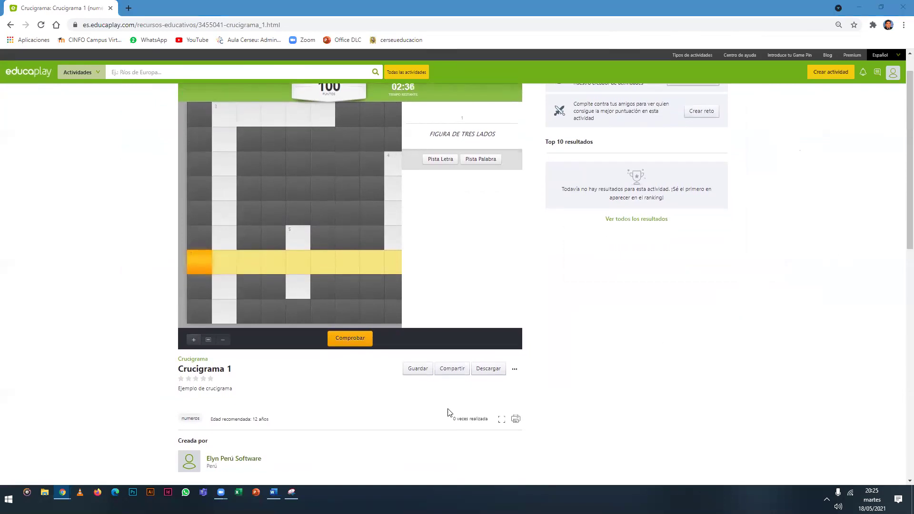
{"action": "left_click_drag", "start_coordinate": [182, 439], "coordinate": [261, 456]}
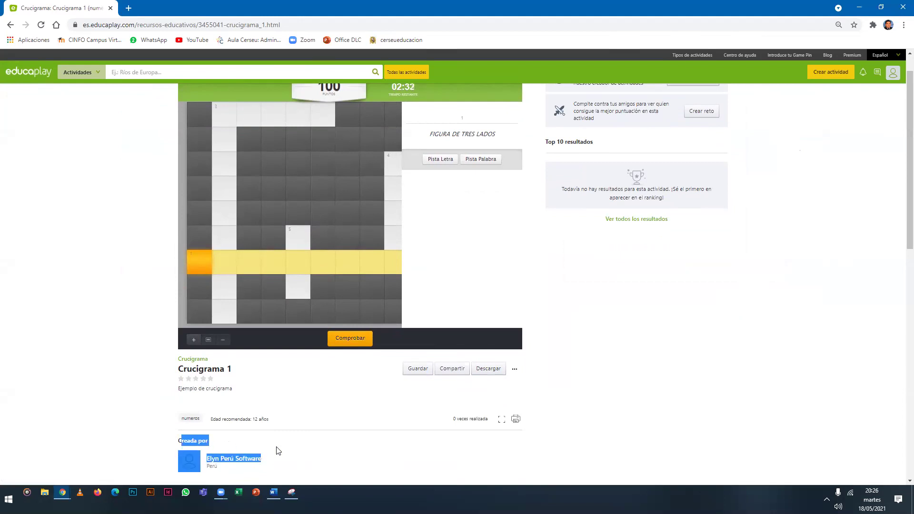
{"action": "left_click", "coordinate": [296, 453]}
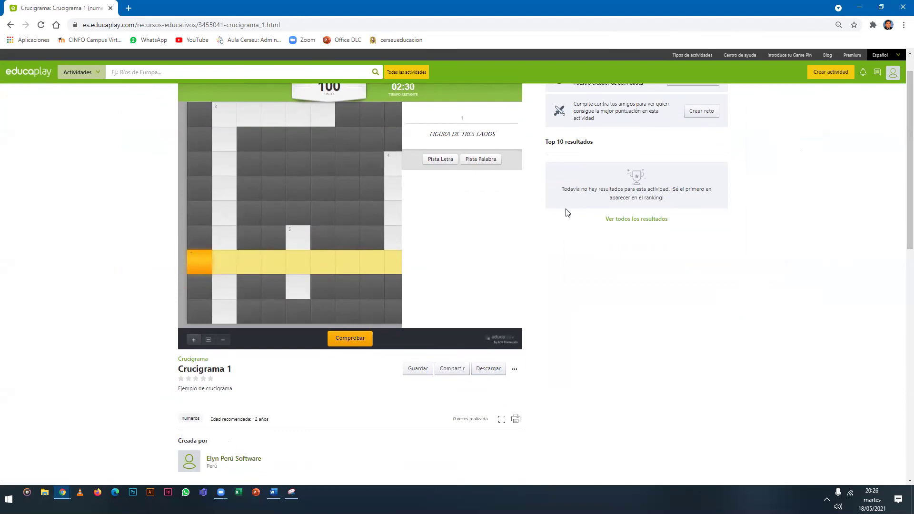
{"action": "left_click_drag", "start_coordinate": [910, 236], "coordinate": [909, 233]}
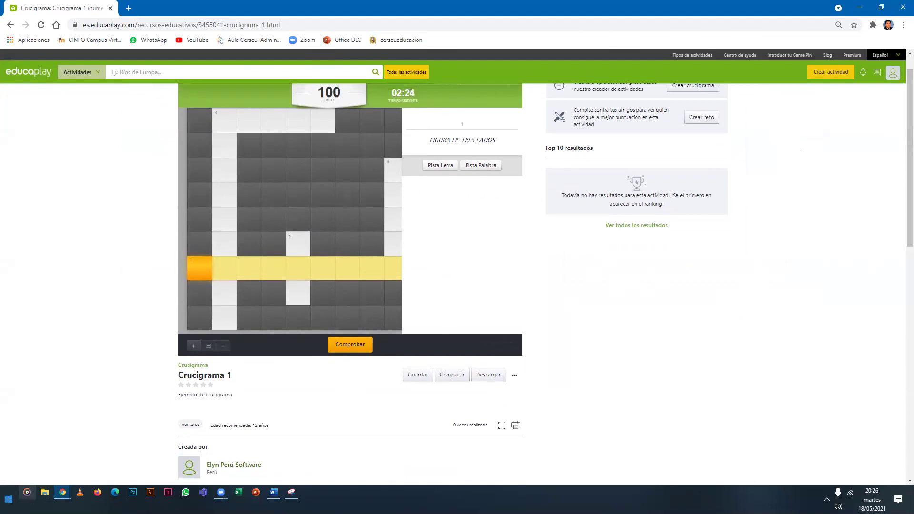
Capture the crossword page area with a new Snipping Tool snip.
{"action": "left_click", "coordinate": [8, 499]}
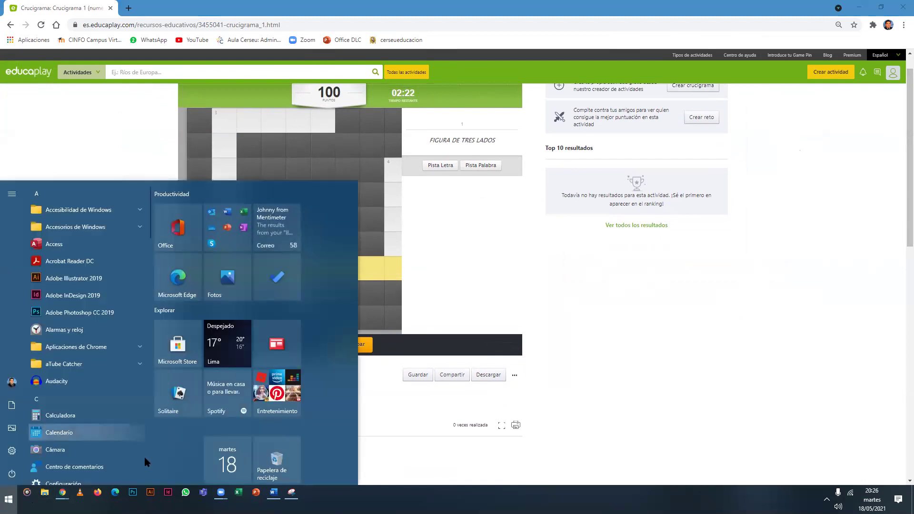
{"action": "left_click", "coordinate": [292, 495]}
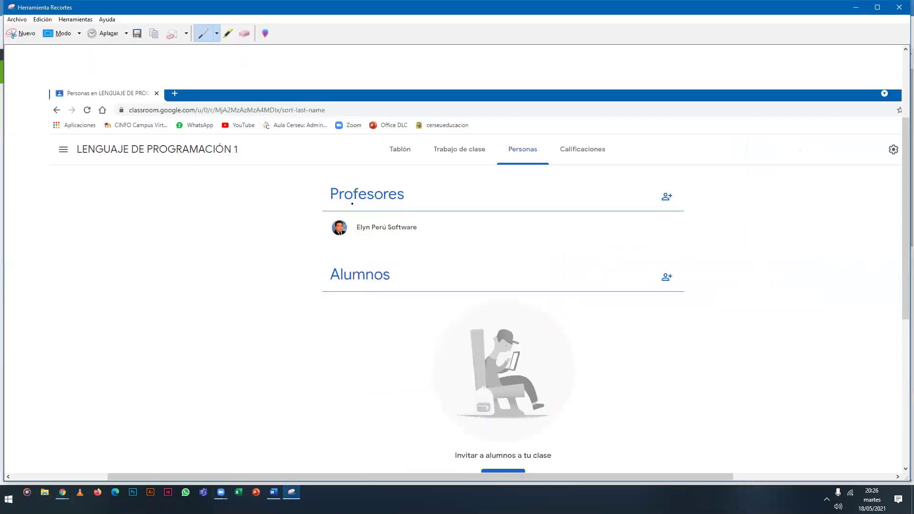
{"action": "left_click", "coordinate": [26, 34]}
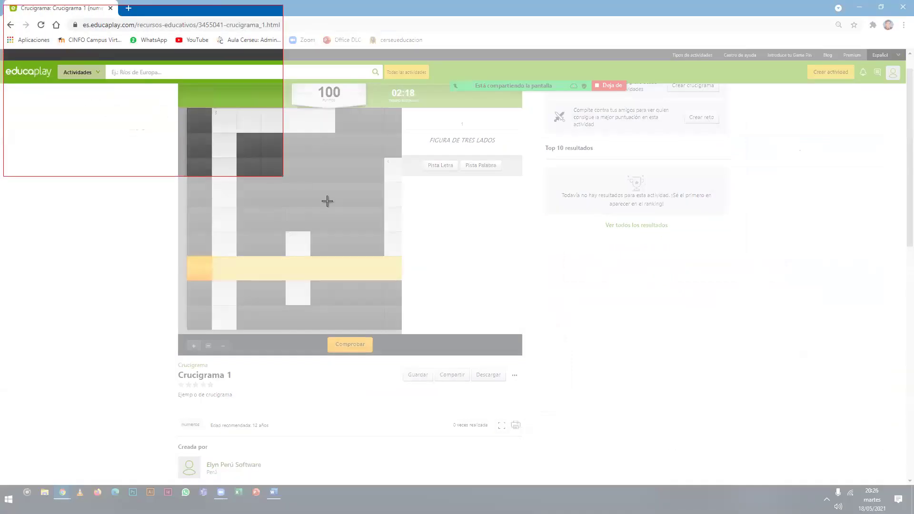
{"action": "left_click_drag", "start_coordinate": [326, 200], "coordinate": [907, 509]}
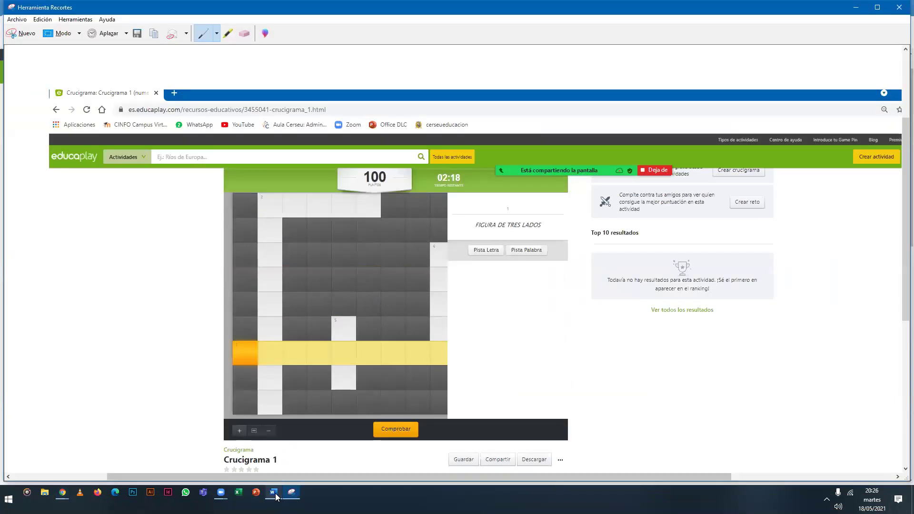
Paste the crossword screenshot, centred, on the line below EVIDENCIA in Word.
{"action": "left_click", "coordinate": [274, 492]}
{"action": "scroll", "coordinate": [429, 190], "scroll_direction": "down", "scroll_amount": 9}
{"action": "scroll", "coordinate": [412, 187], "scroll_direction": "up", "scroll_amount": 2}
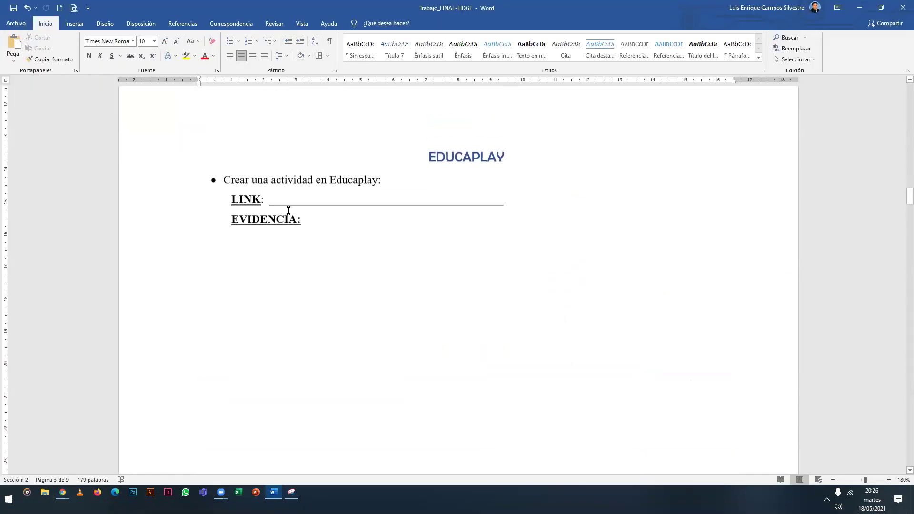
{"action": "left_click", "coordinate": [318, 252]}
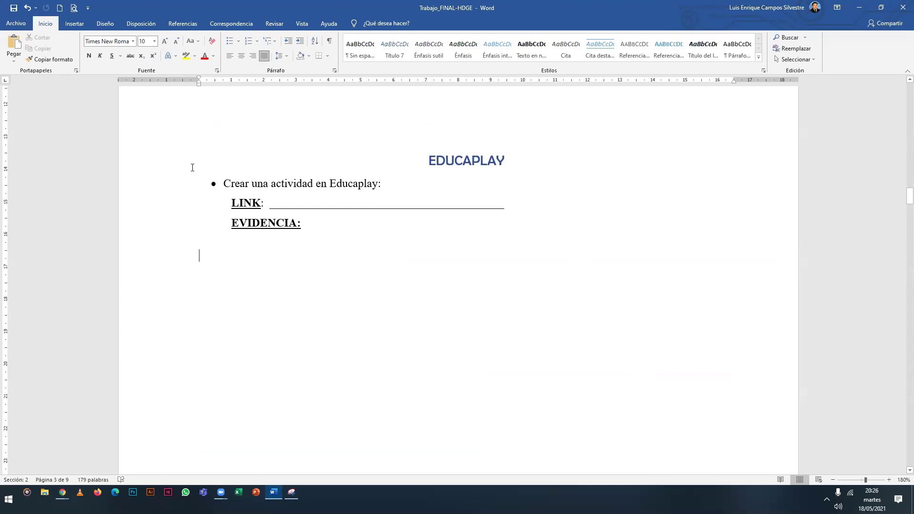
{"action": "key", "text": "ctrl+t"}
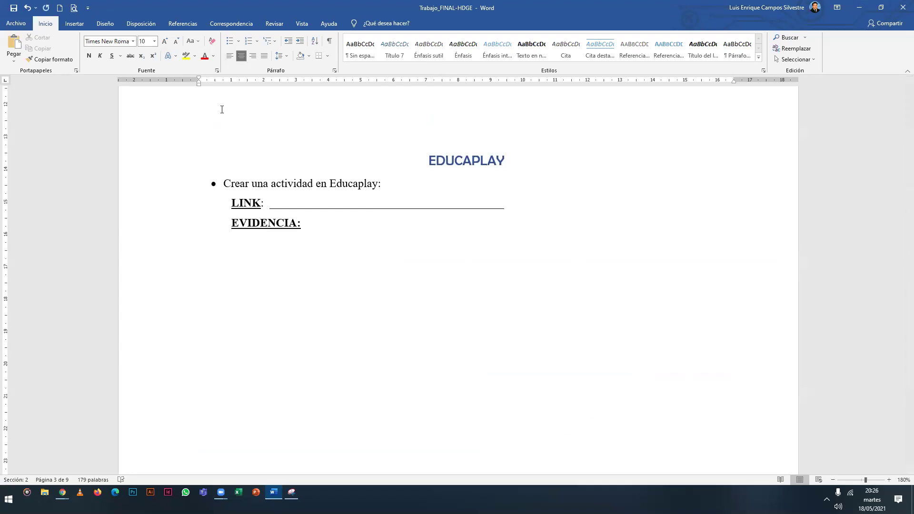
{"action": "key", "text": "ctrl+v"}
{"action": "scroll", "coordinate": [443, 314], "scroll_direction": "up", "scroll_amount": 1}
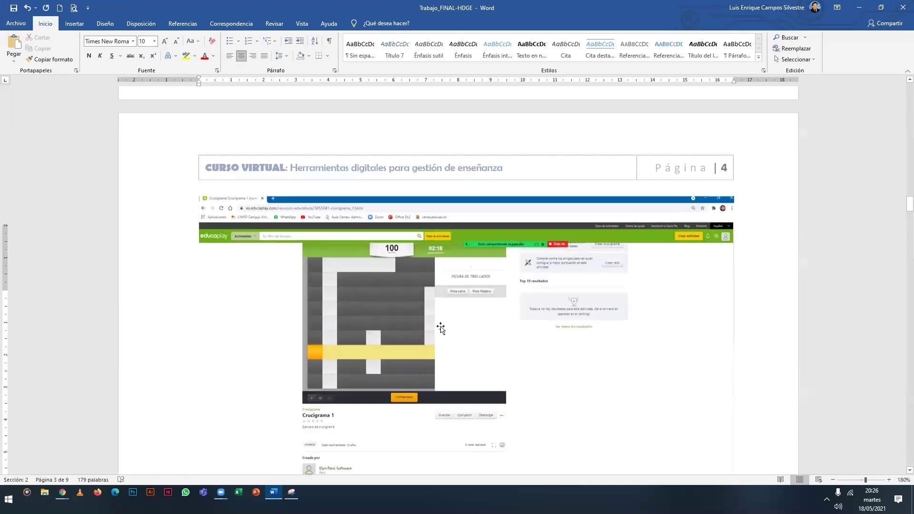
{"action": "scroll", "coordinate": [395, 291], "scroll_direction": "up", "scroll_amount": 5}
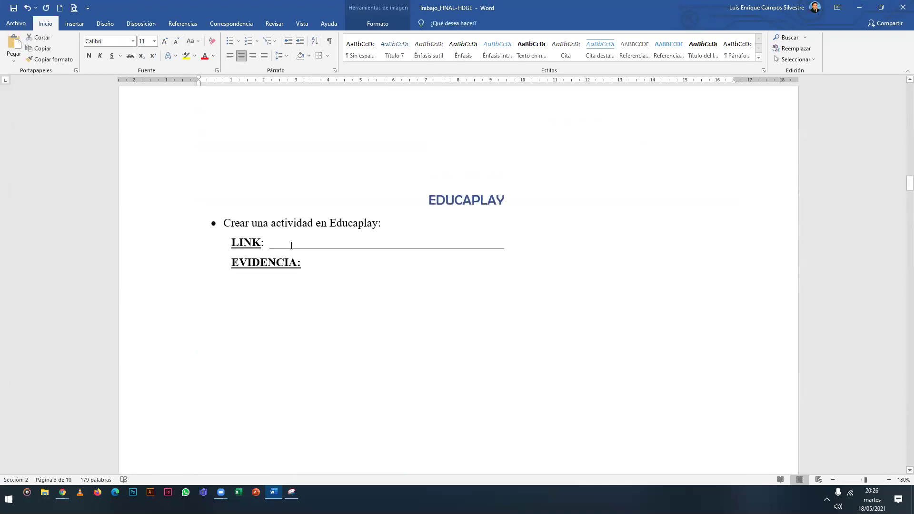
{"action": "left_click_drag", "start_coordinate": [288, 244], "coordinate": [443, 245]}
{"action": "left_click", "coordinate": [387, 245]}
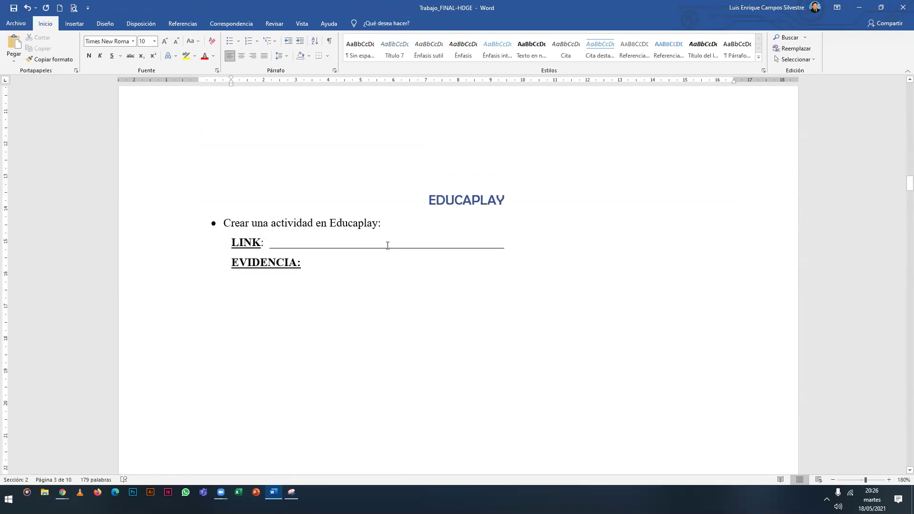
Close Snipping Tool without saving and return to the crossword in Chrome.
{"action": "key", "text": "alt+Tab"}
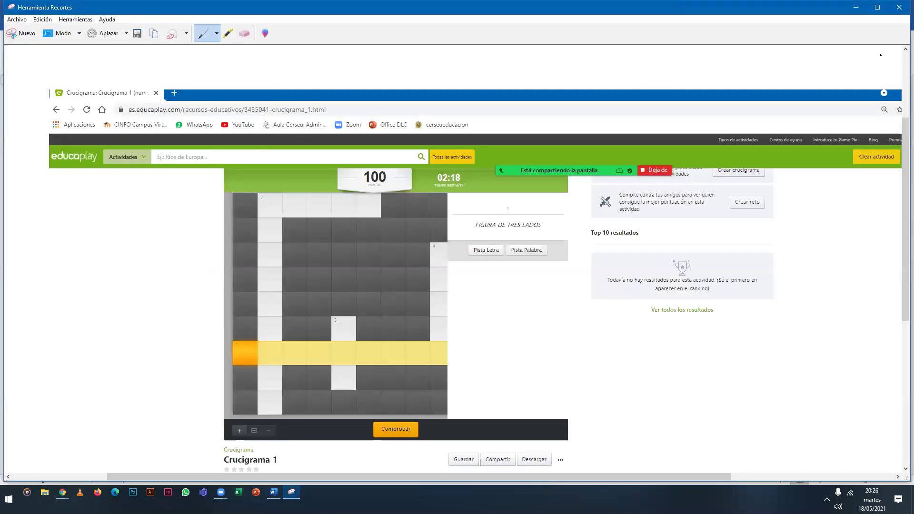
{"action": "left_click", "coordinate": [898, 7]}
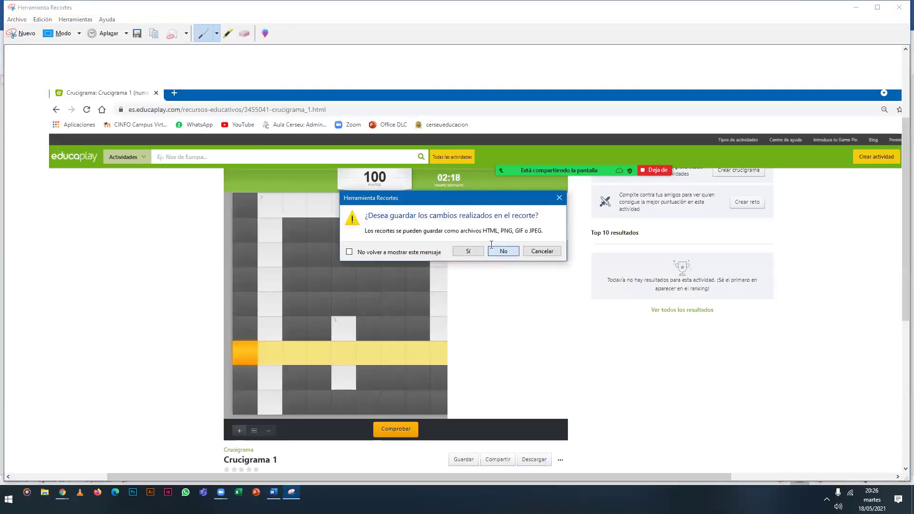
{"action": "left_click", "coordinate": [492, 249]}
{"action": "key", "text": "alt+Tab"}
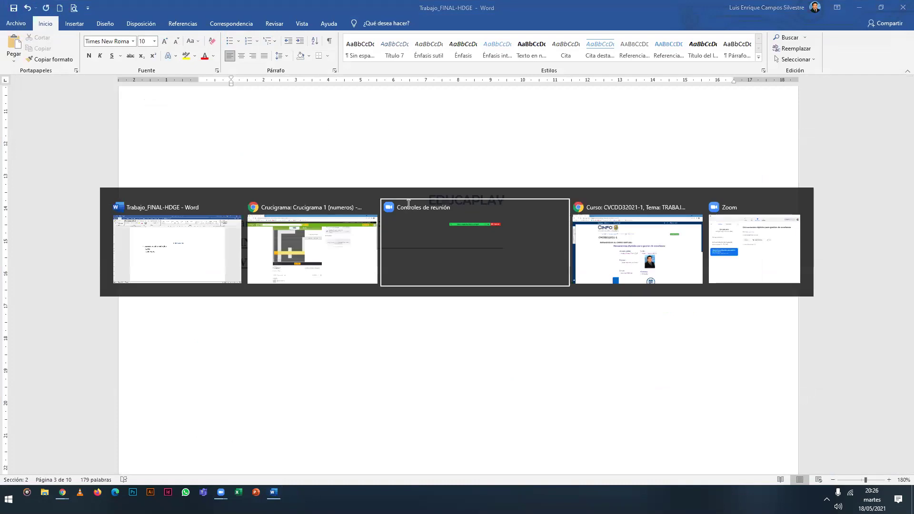
{"action": "key", "text": "alt+Tab"}
{"action": "key", "text": "alt+Tab"}
{"action": "scroll", "coordinate": [291, 202], "scroll_direction": "up", "scroll_amount": 2}
{"action": "scroll", "coordinate": [595, 303], "scroll_direction": "down", "scroll_amount": 3}
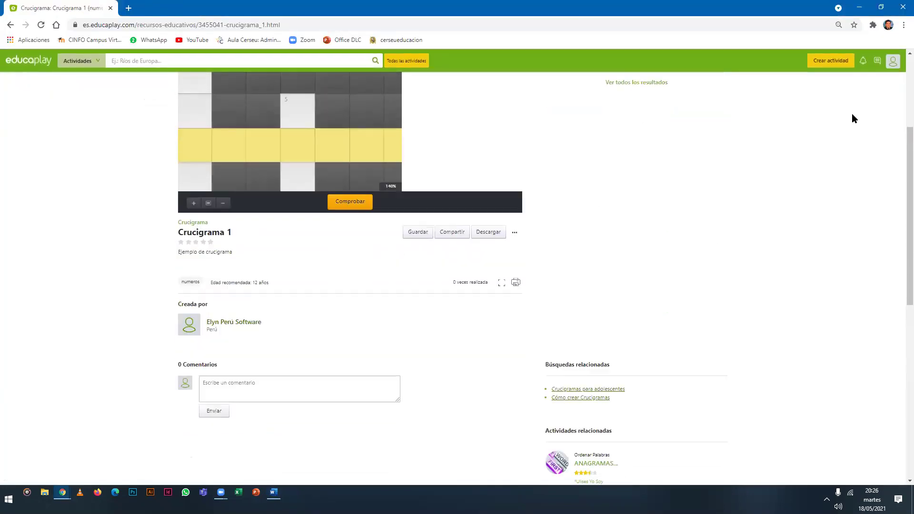
Reset Chrome's page zoom back to 100%.
{"action": "left_click", "coordinate": [903, 25]}
{"action": "left_click", "coordinate": [874, 113]}
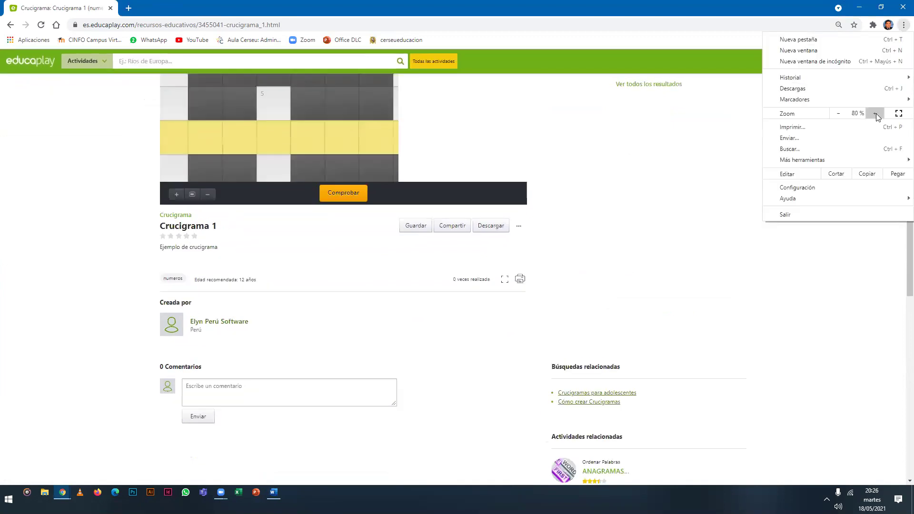
{"action": "left_click", "coordinate": [874, 113]}
{"action": "left_click", "coordinate": [875, 114]}
{"action": "left_click", "coordinate": [684, 265]}
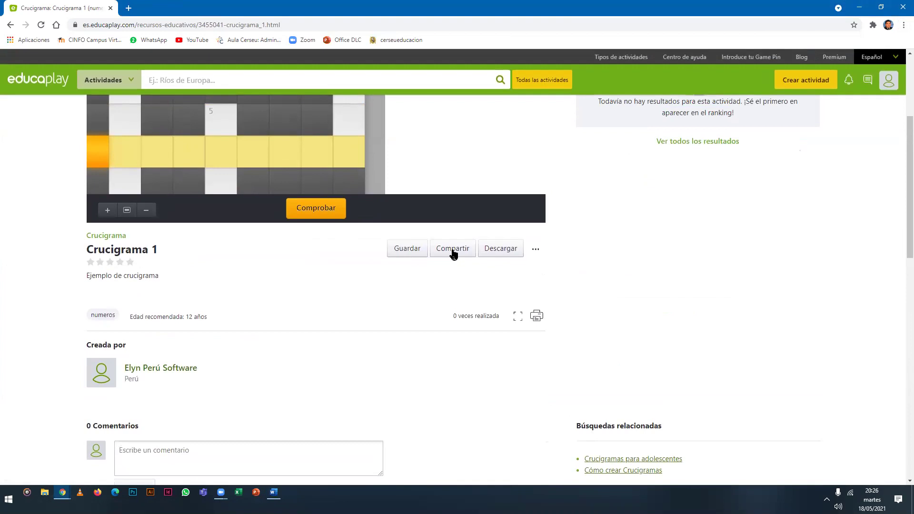
Copy Crucigrama 1's public share link from its Compartir options.
{"action": "scroll", "coordinate": [449, 233], "scroll_direction": "down", "scroll_amount": 2}
{"action": "scroll", "coordinate": [435, 221], "scroll_direction": "up", "scroll_amount": 2}
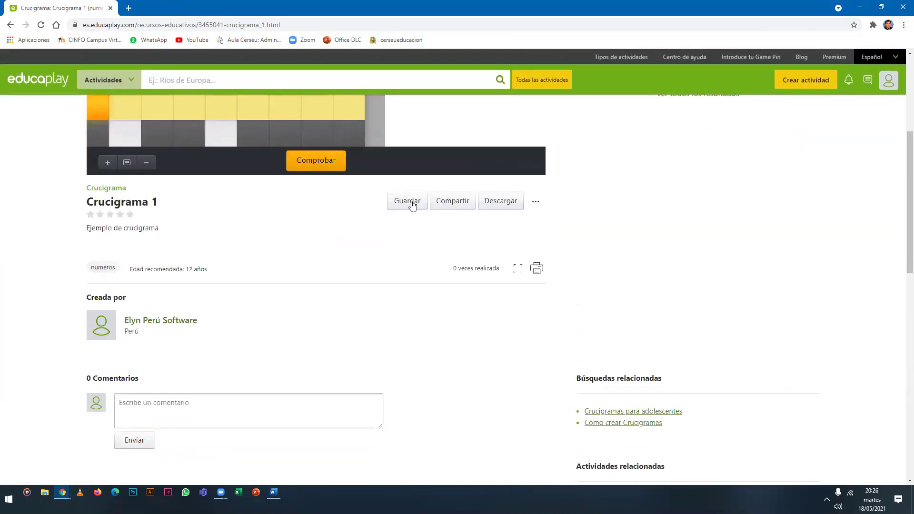
{"action": "left_click", "coordinate": [453, 207]}
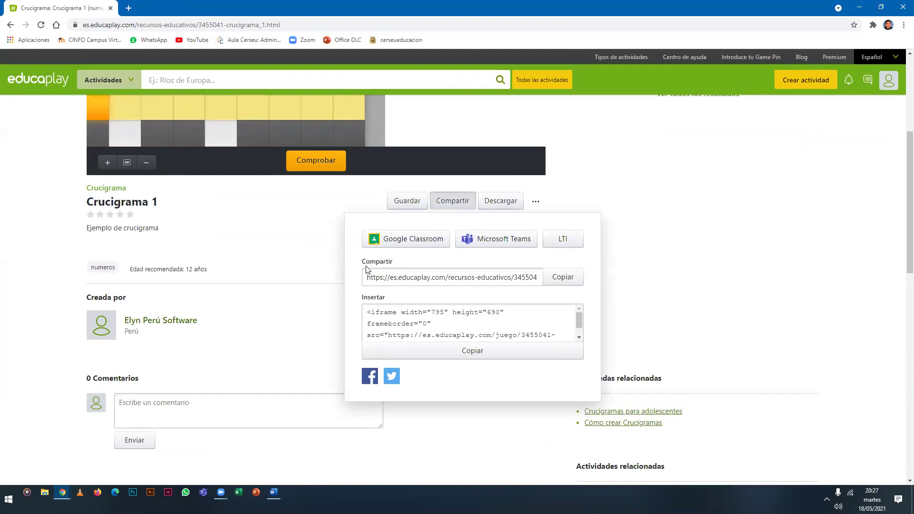
{"action": "left_click_drag", "start_coordinate": [367, 270], "coordinate": [544, 280]}
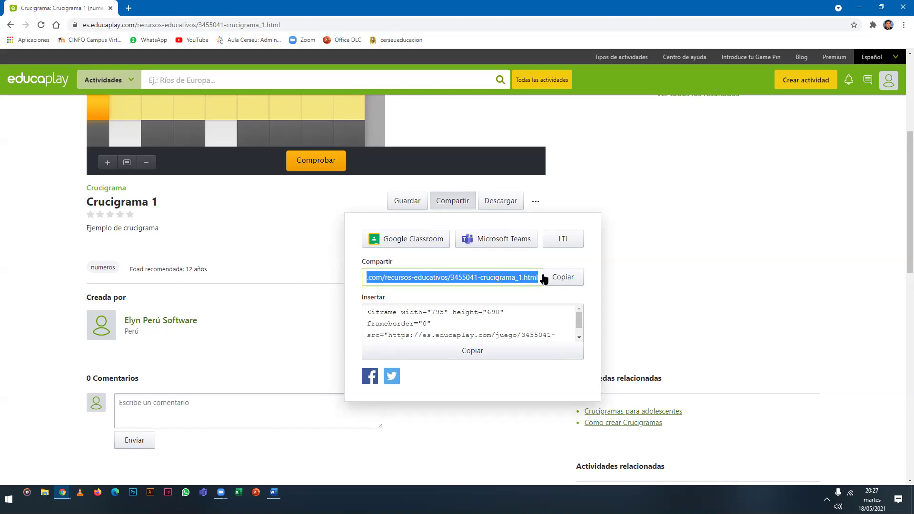
{"action": "left_click", "coordinate": [444, 275]}
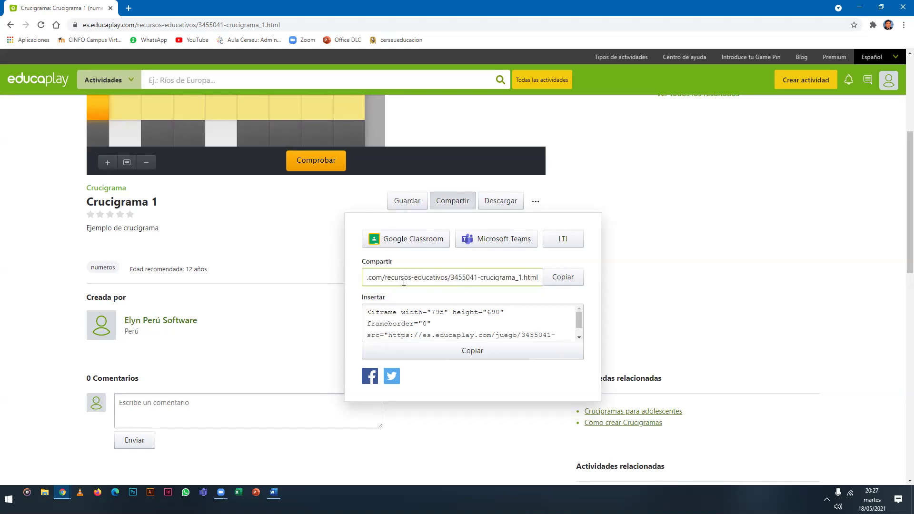
{"action": "left_click", "coordinate": [562, 277]}
{"action": "key", "text": "ctrl+c"}
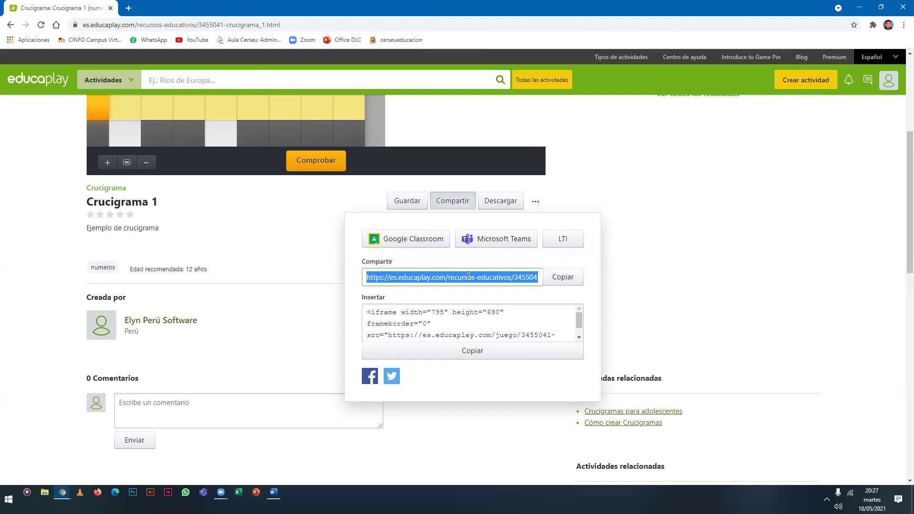
{"action": "left_click", "coordinate": [274, 492]}
Replace the blank after LINK with the Crucigrama 1 URL, keeping EVIDENCIA on its own line.
{"action": "left_click_drag", "start_coordinate": [270, 241], "coordinate": [508, 244]}
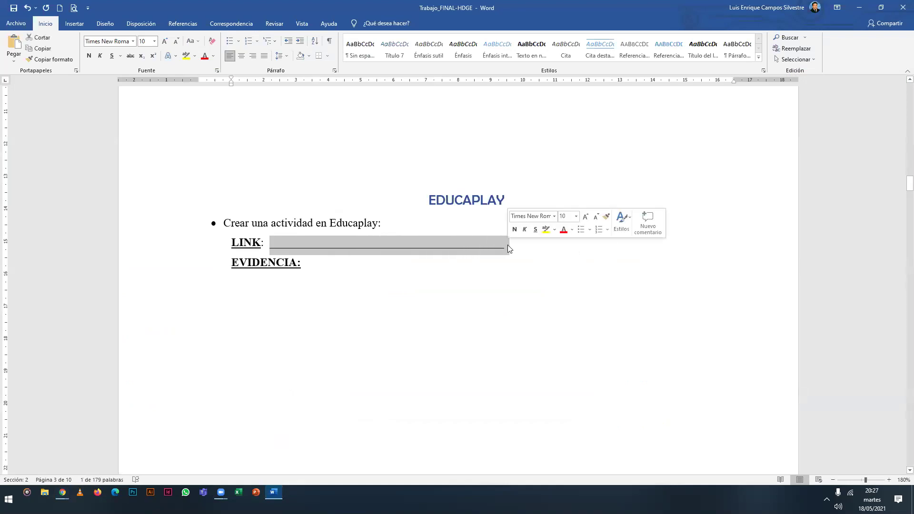
{"action": "key", "text": "ctrl+v"}
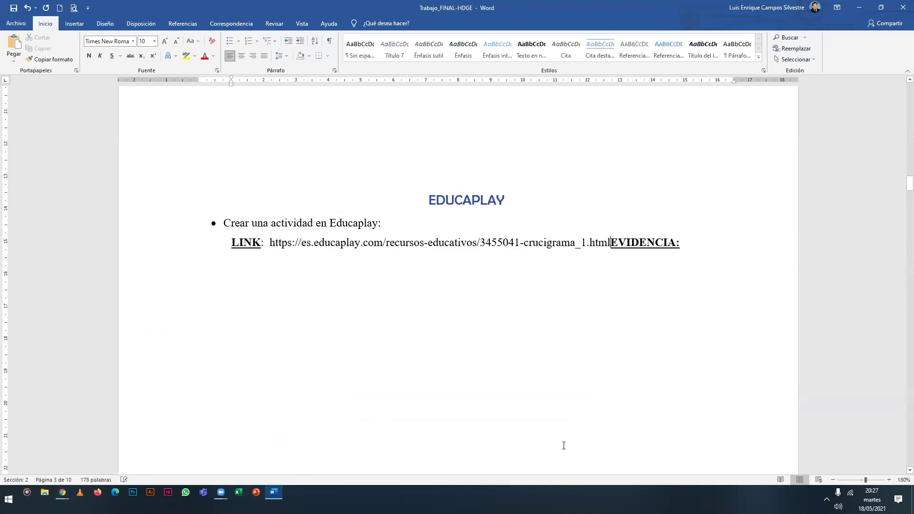
{"action": "key", "text": "Return"}
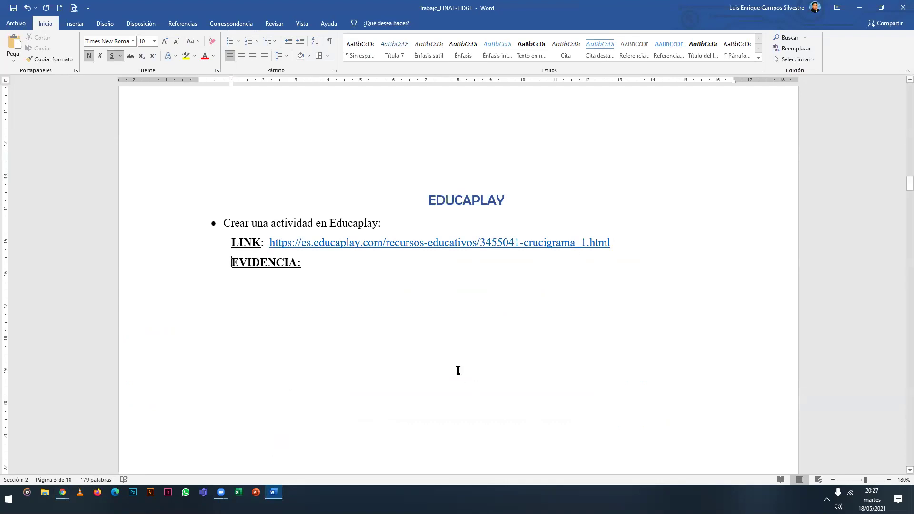
{"action": "left_click", "coordinate": [443, 293]}
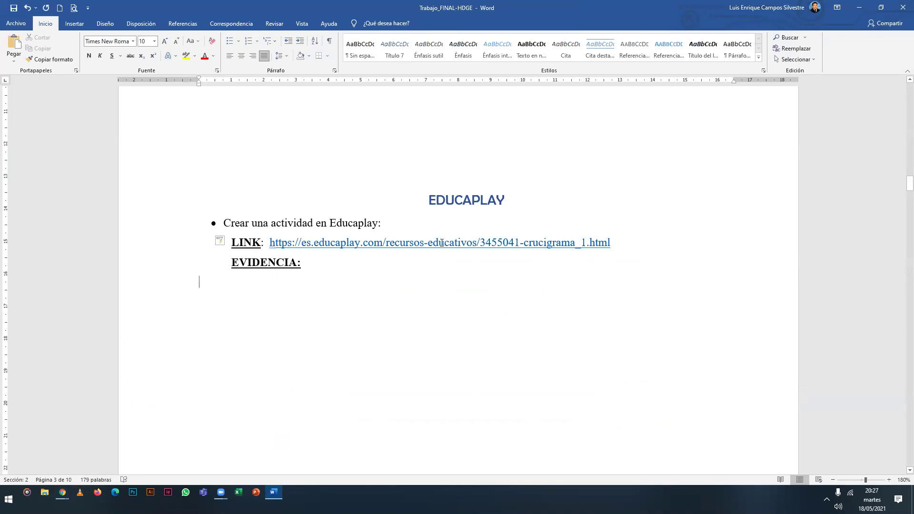
{"action": "key", "text": "alt+Tab"}
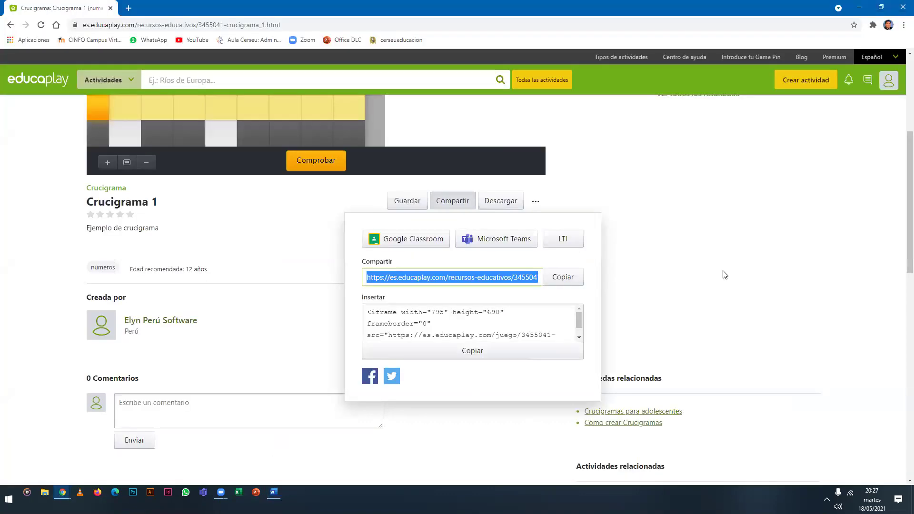
Close the sharing popup, check the crossword, and reveal TRIANGULO using Pista Letra and Pista Palabra.
{"action": "left_click", "coordinate": [724, 274]}
{"action": "scroll", "coordinate": [347, 278], "scroll_direction": "up", "scroll_amount": 5}
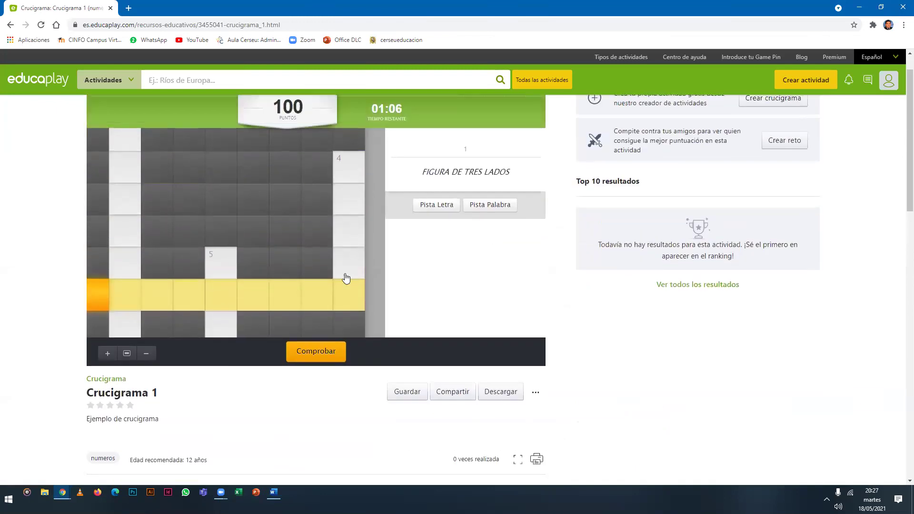
{"action": "left_click", "coordinate": [328, 395]}
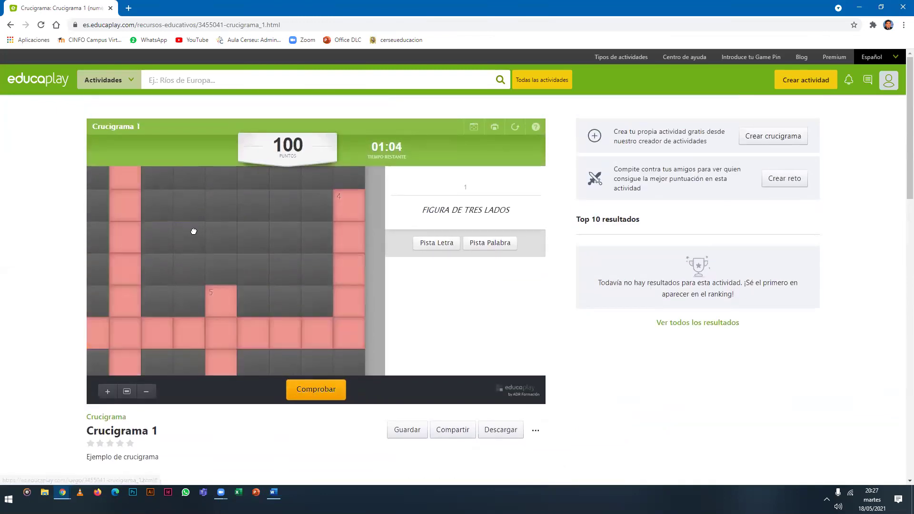
{"action": "left_click", "coordinate": [437, 243]}
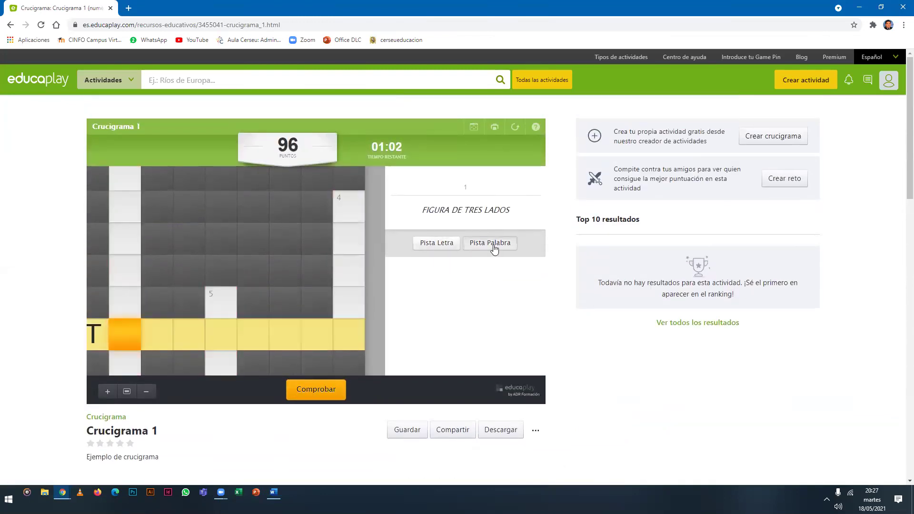
{"action": "left_click", "coordinate": [491, 244]}
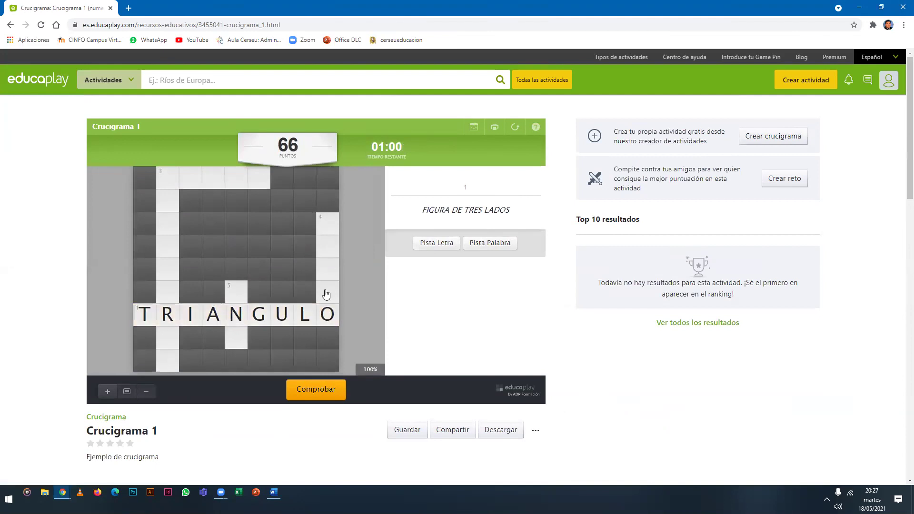
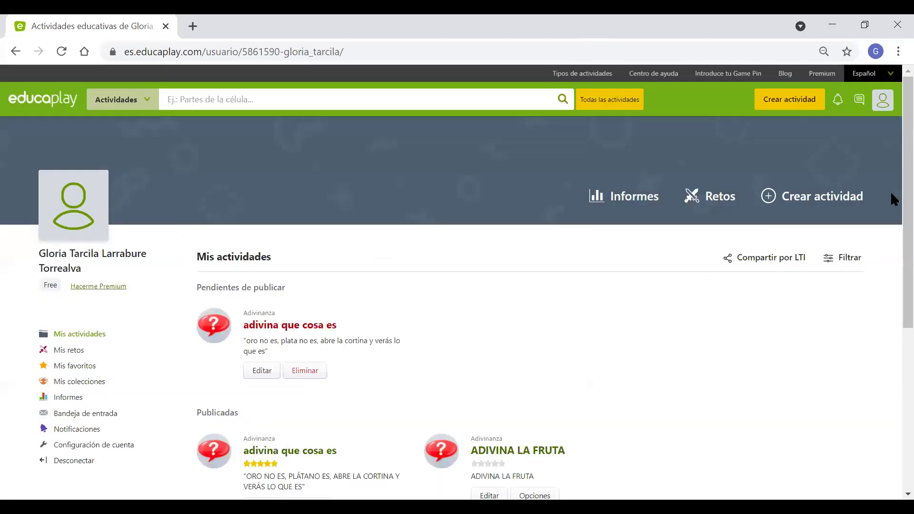
{"action": "scroll", "coordinate": [891, 205], "scroll_direction": "down", "scroll_amount": 1}
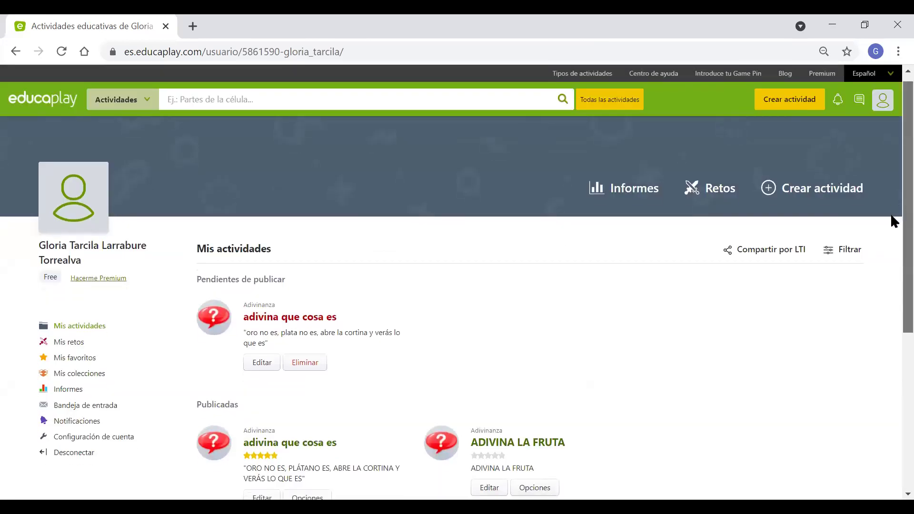
{"action": "scroll", "coordinate": [891, 212], "scroll_direction": "down", "scroll_amount": 1}
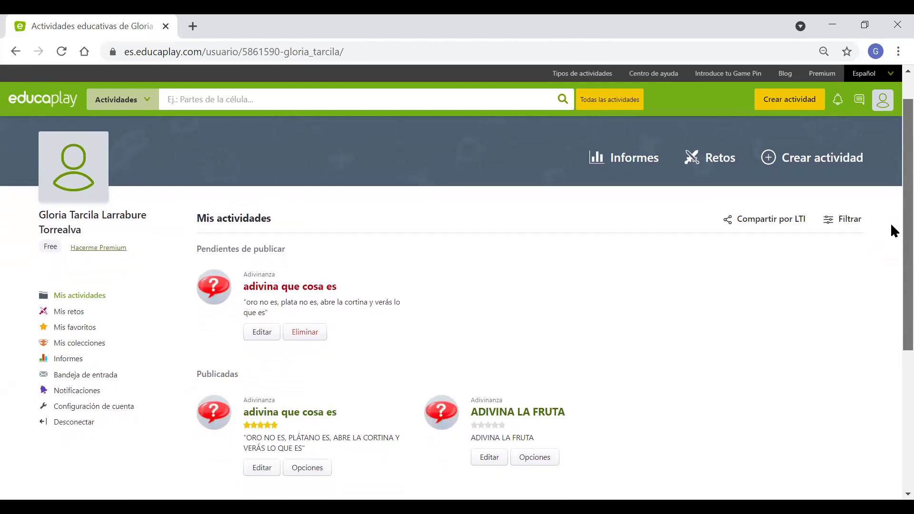
{"action": "scroll", "coordinate": [764, 328], "scroll_direction": "up", "scroll_amount": 1}
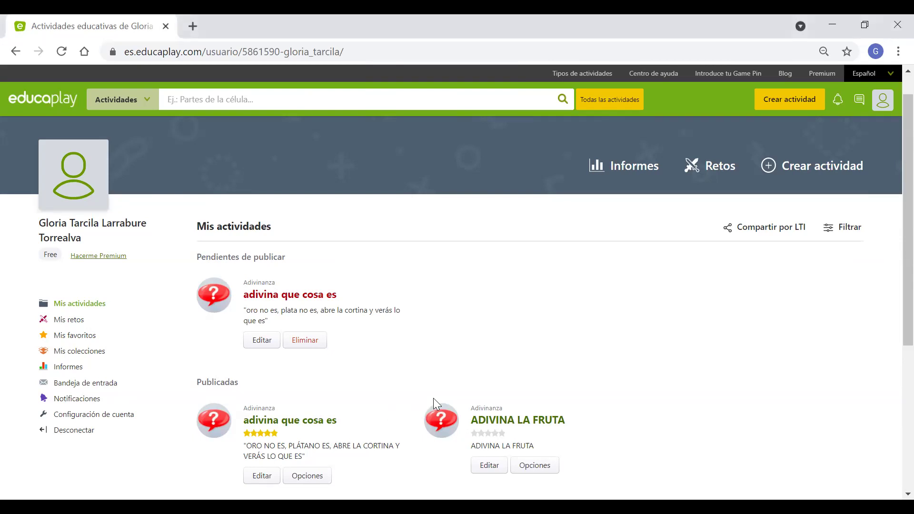
Open the 'adivina que cosa es' riddle and scroll through its details and results ranking.
{"action": "left_click", "coordinate": [261, 420]}
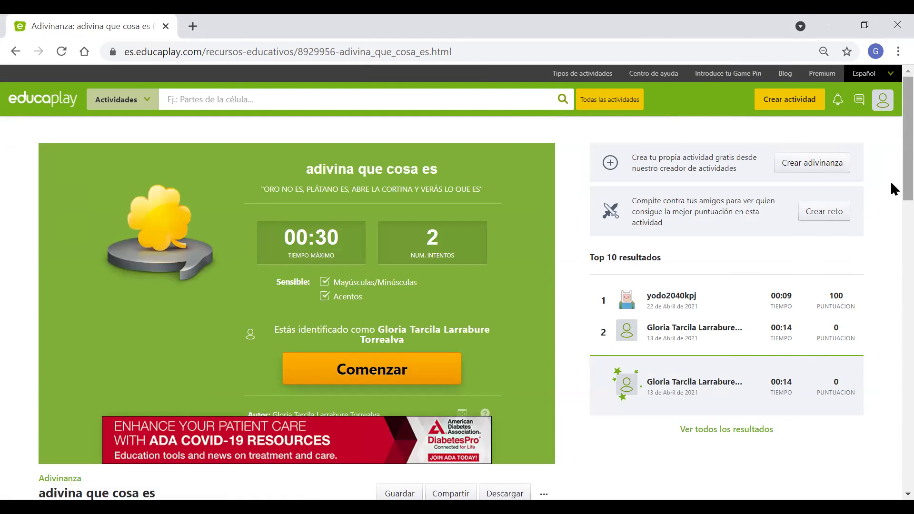
{"action": "left_click_drag", "start_coordinate": [891, 183], "coordinate": [891, 200]}
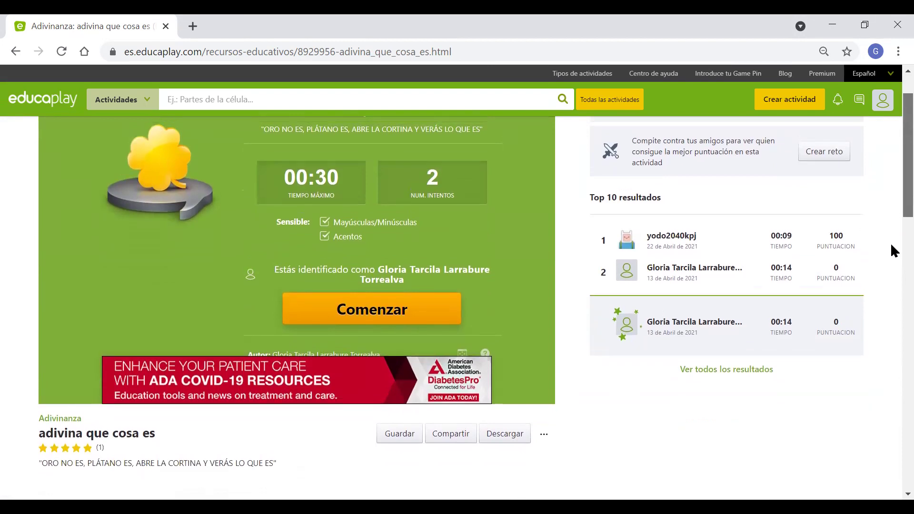
{"action": "scroll", "coordinate": [892, 238], "scroll_direction": "down", "scroll_amount": 1}
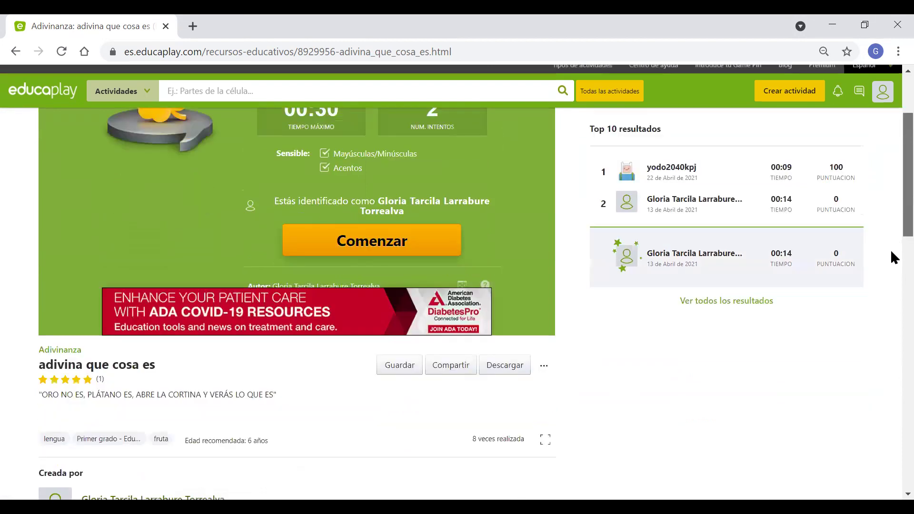
{"action": "scroll", "coordinate": [893, 247], "scroll_direction": "down", "scroll_amount": 2}
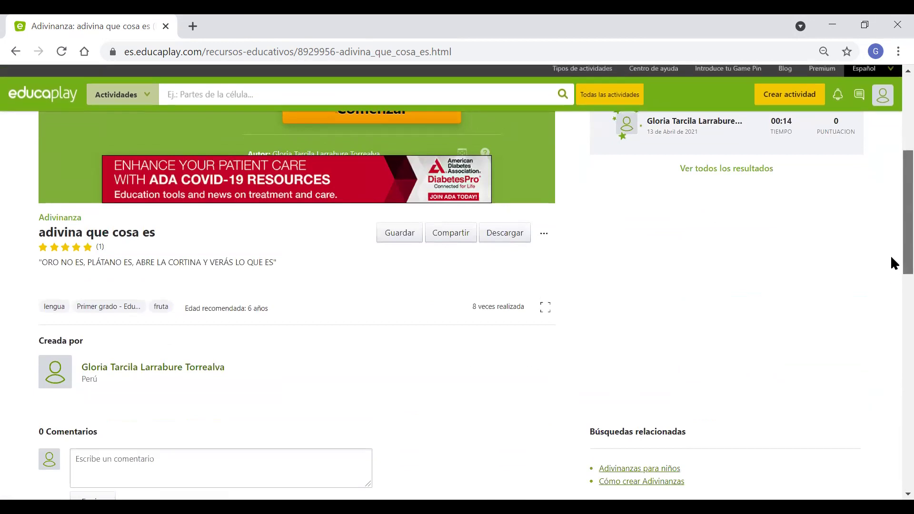
{"action": "scroll", "coordinate": [893, 252], "scroll_direction": "down", "scroll_amount": 1}
{"action": "scroll", "coordinate": [889, 209], "scroll_direction": "up", "scroll_amount": 1}
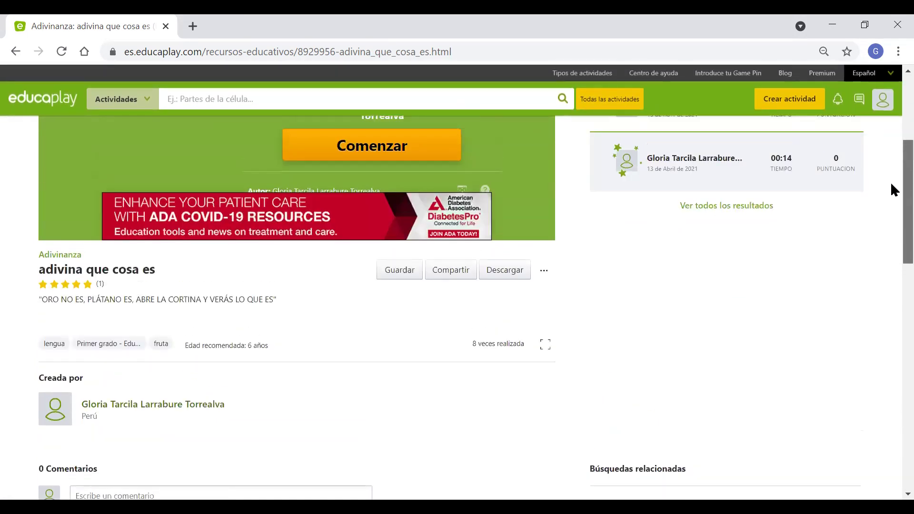
{"action": "scroll", "coordinate": [892, 76], "scroll_direction": "up", "scroll_amount": 1}
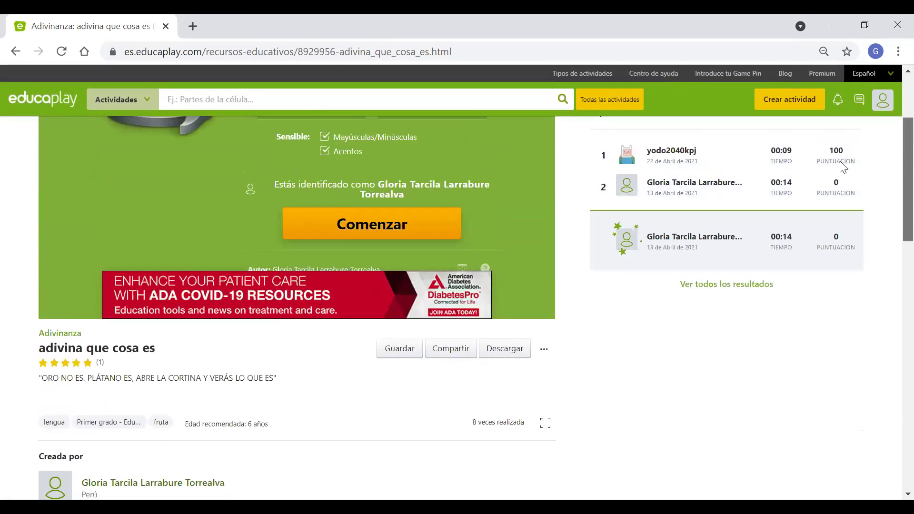
{"action": "scroll", "coordinate": [804, 186], "scroll_direction": "up", "scroll_amount": 2}
Adjust Chrome's page zoom on the riddle page, settling at 75%.
{"action": "key", "text": "alt+f"}
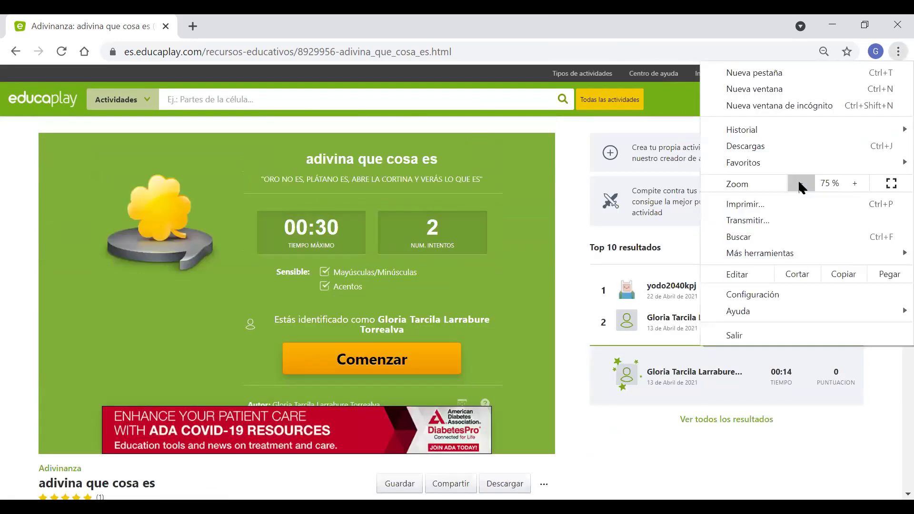
{"action": "left_click", "coordinate": [801, 184]}
{"action": "left_click", "coordinate": [801, 184]}
{"action": "left_click", "coordinate": [801, 184]}
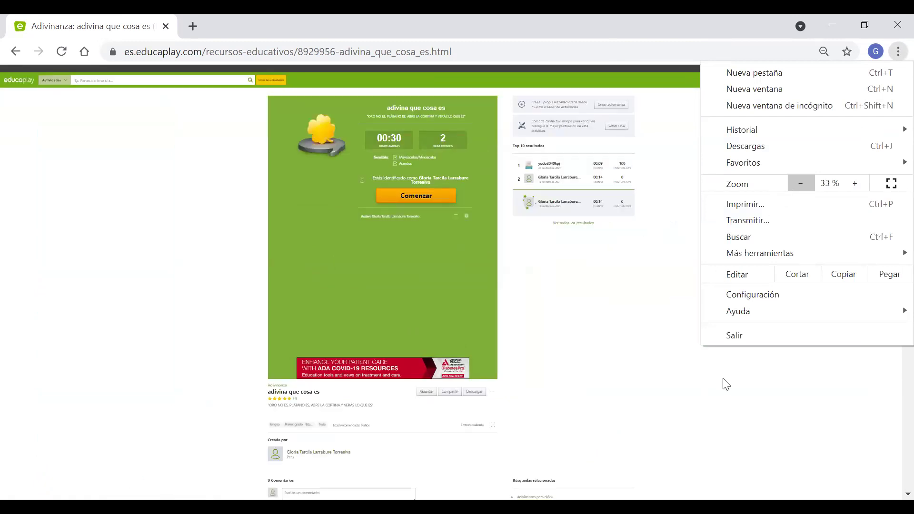
{"action": "left_click", "coordinate": [722, 381]}
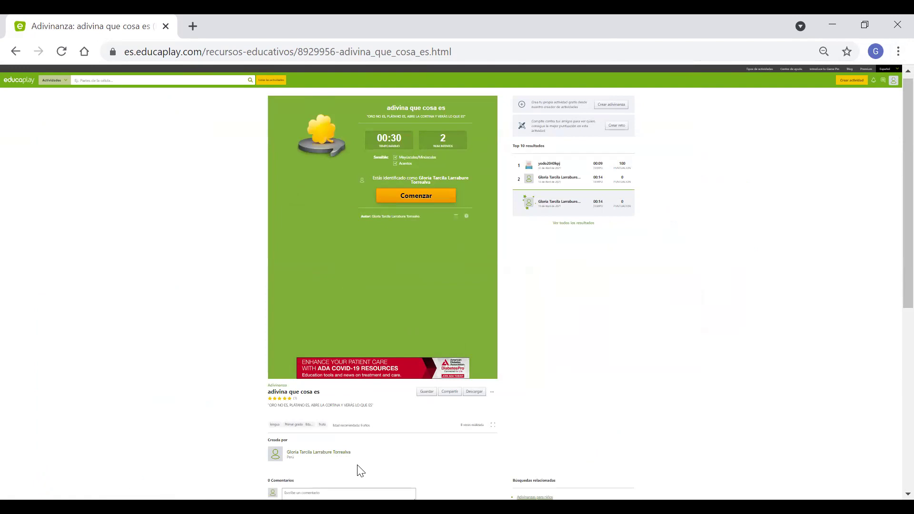
{"action": "left_click", "coordinate": [892, 52]}
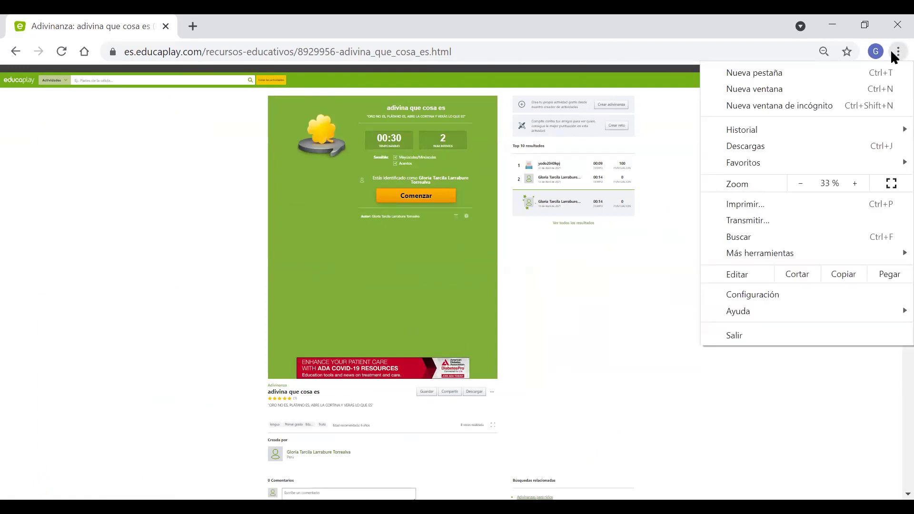
{"action": "left_click", "coordinate": [855, 183]}
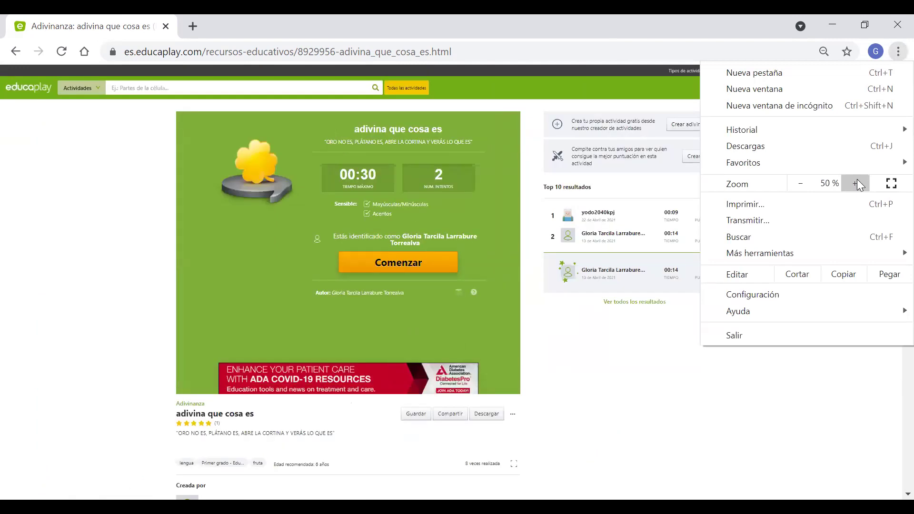
{"action": "left_click", "coordinate": [856, 183]}
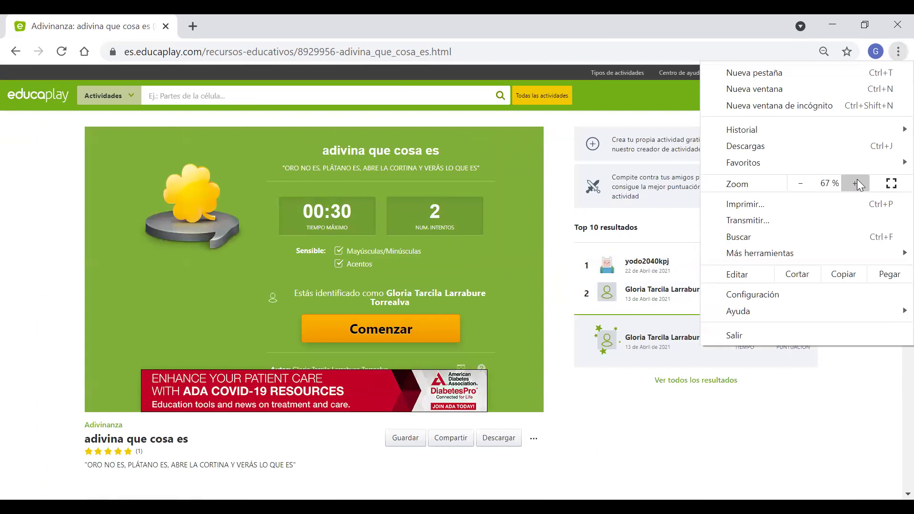
{"action": "left_click", "coordinate": [857, 184]}
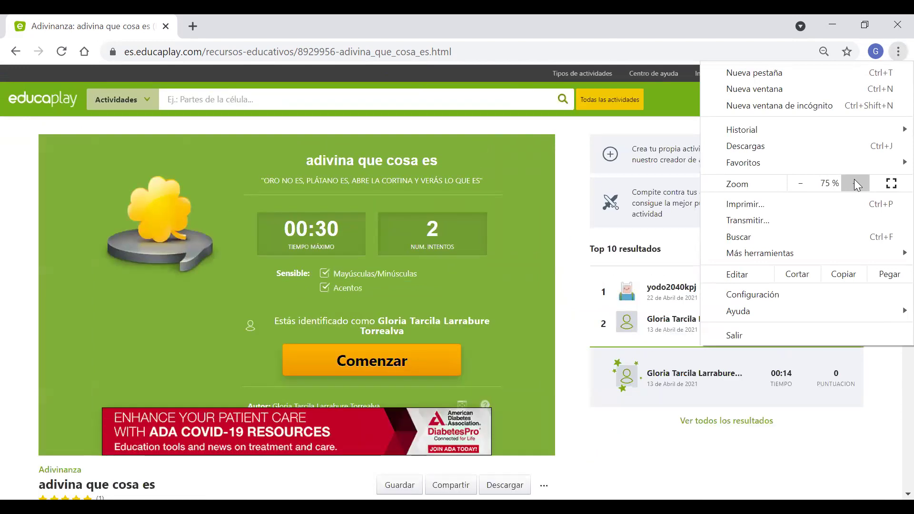
{"action": "left_click", "coordinate": [394, 364]}
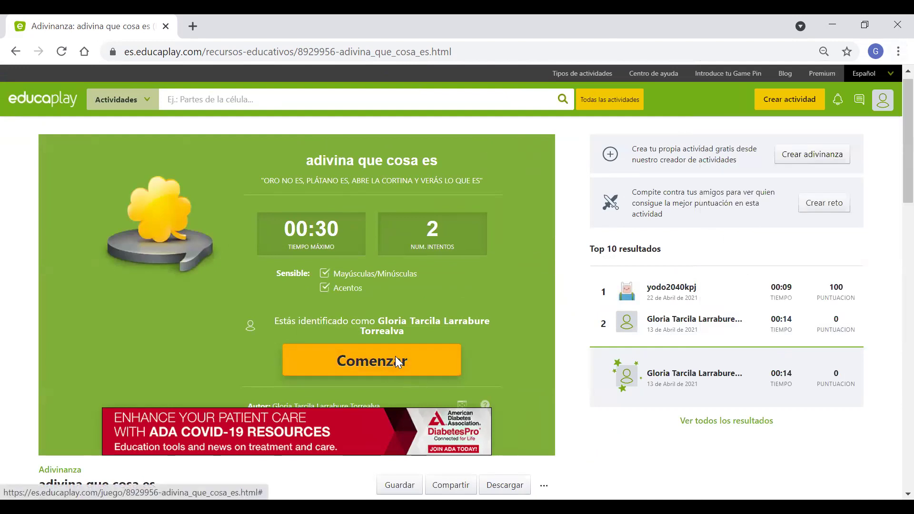
Start the riddle, request a hint, and let the 30-second timer expire.
{"action": "left_click", "coordinate": [395, 361]}
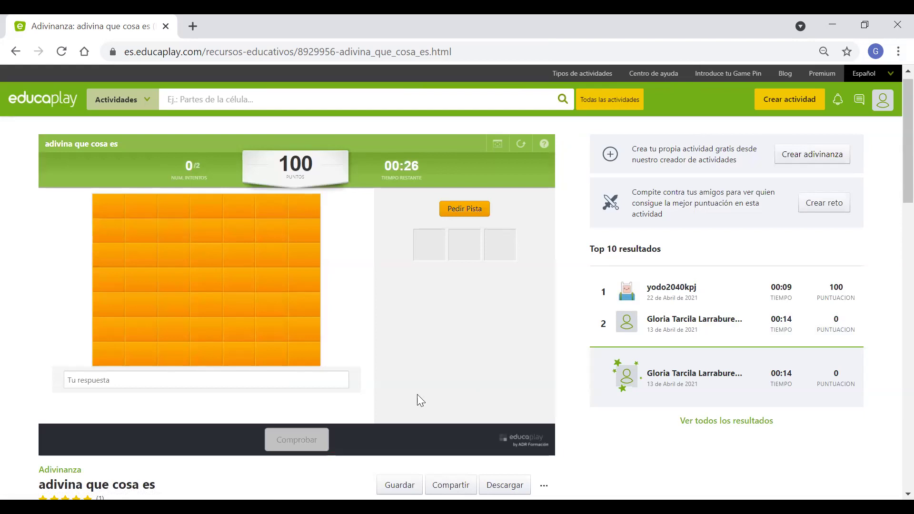
{"action": "left_click", "coordinate": [462, 209]}
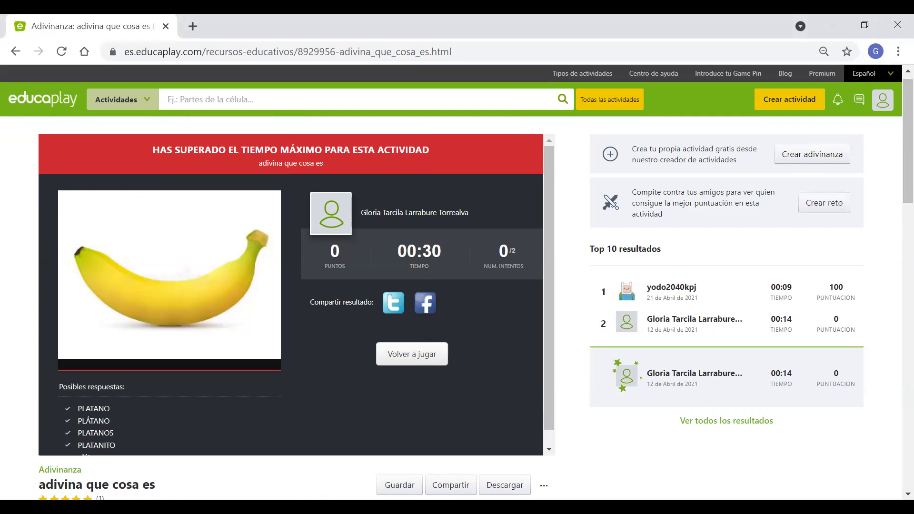
Replay the riddle with Volver a jugar and Comenzar, letting the 30 seconds run out.
{"action": "left_click", "coordinate": [404, 355]}
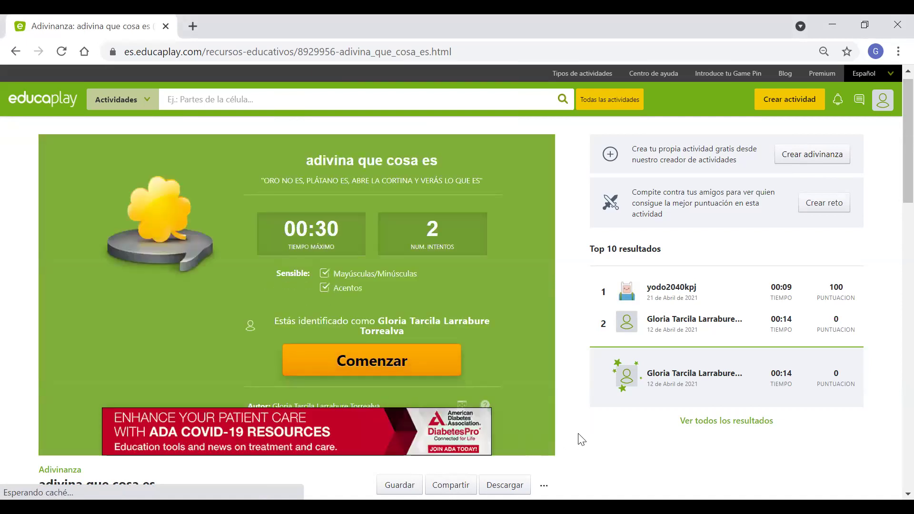
{"action": "left_click", "coordinate": [349, 362]}
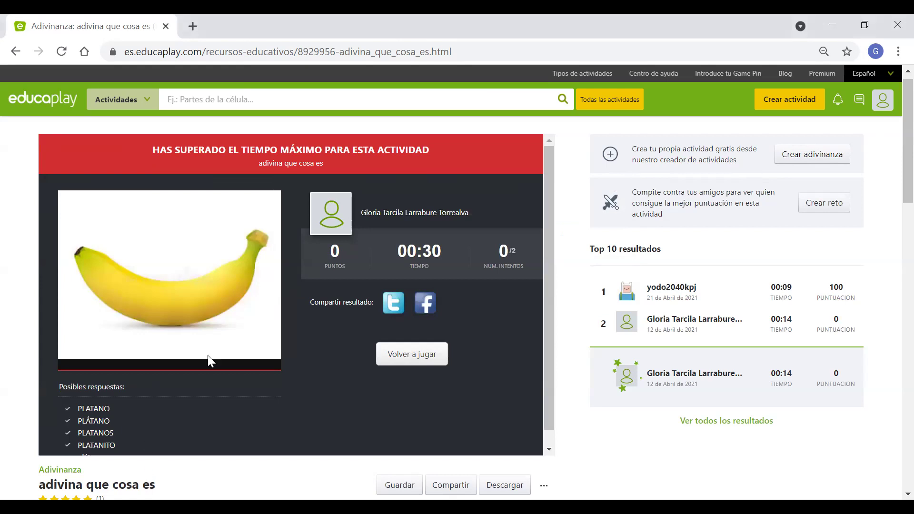
Choose Volver a jugar, then reload the page to return to the Comenzar screen.
{"action": "left_click", "coordinate": [404, 354]}
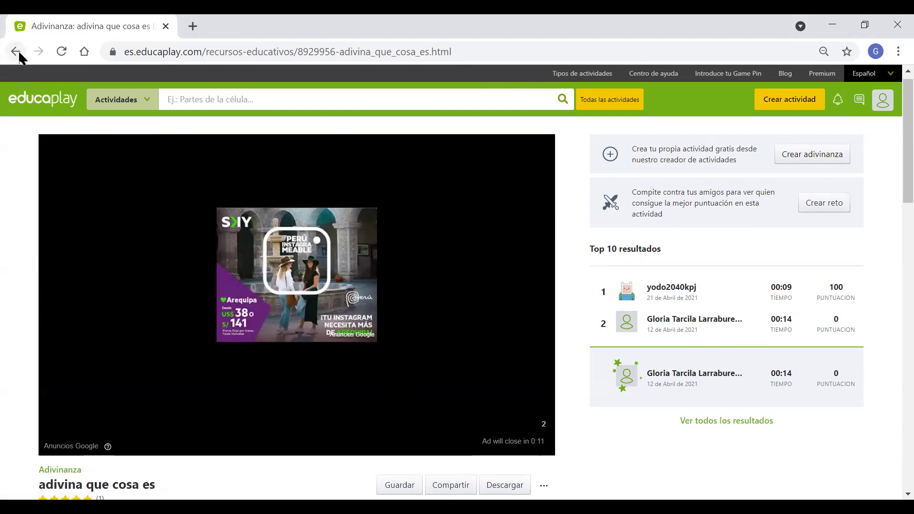
{"action": "left_click", "coordinate": [62, 52]}
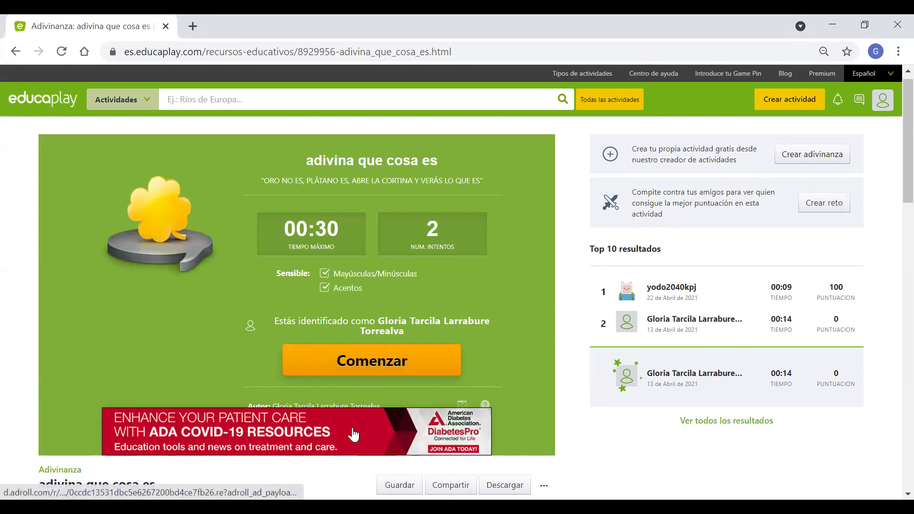
{"action": "left_click_drag", "start_coordinate": [353, 434], "coordinate": [382, 432]}
Start another round with Comenzar and let it time out at 00:30.
{"action": "left_click", "coordinate": [374, 365]}
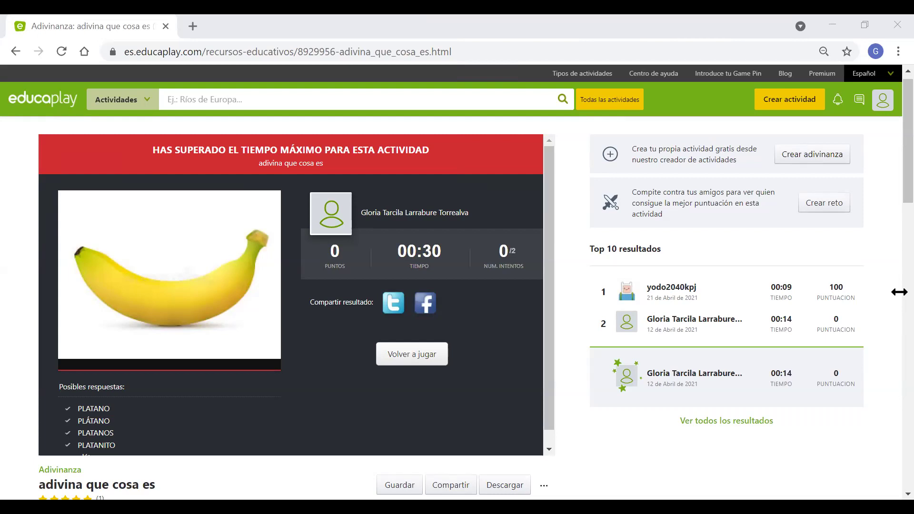
{"action": "left_click", "coordinate": [892, 188]}
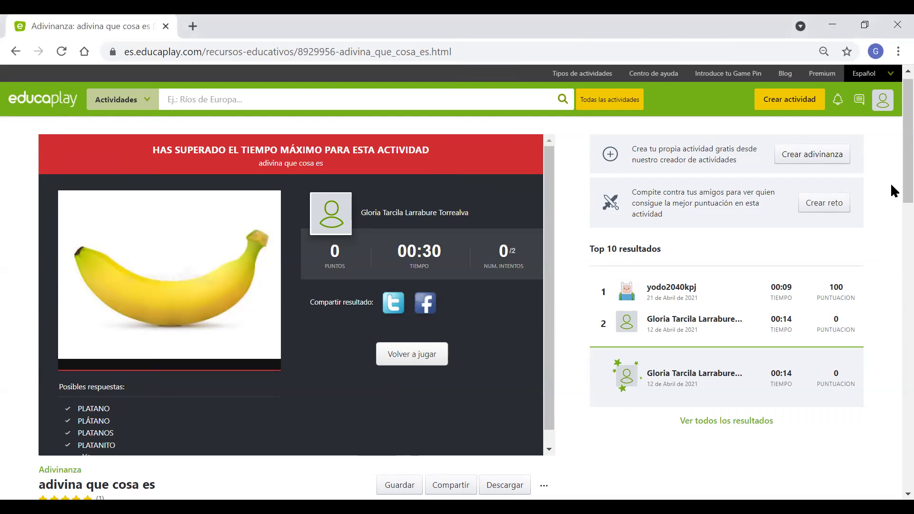
Open the riddle's Compartir options and copy its public share link with Copiar.
{"action": "scroll", "coordinate": [890, 229], "scroll_direction": "down", "scroll_amount": 5}
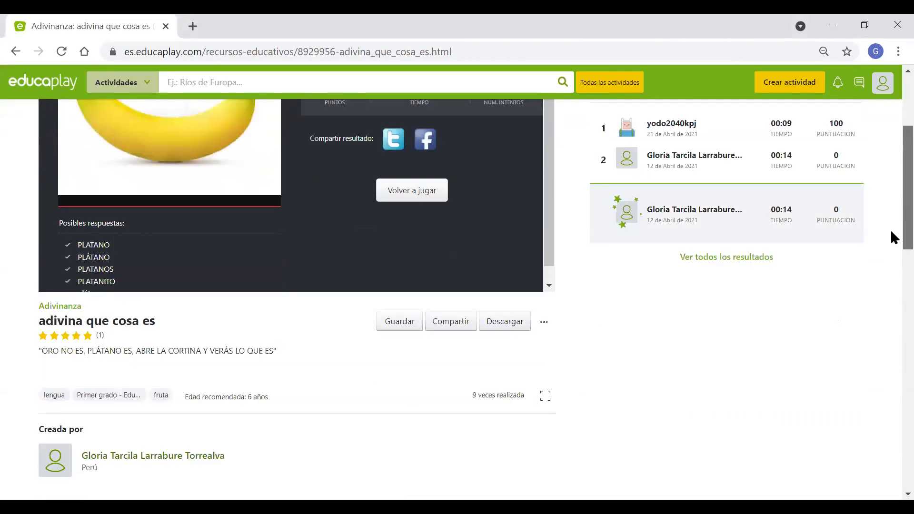
{"action": "scroll", "coordinate": [890, 252], "scroll_direction": "down", "scroll_amount": 2}
{"action": "scroll", "coordinate": [891, 271], "scroll_direction": "down", "scroll_amount": 2}
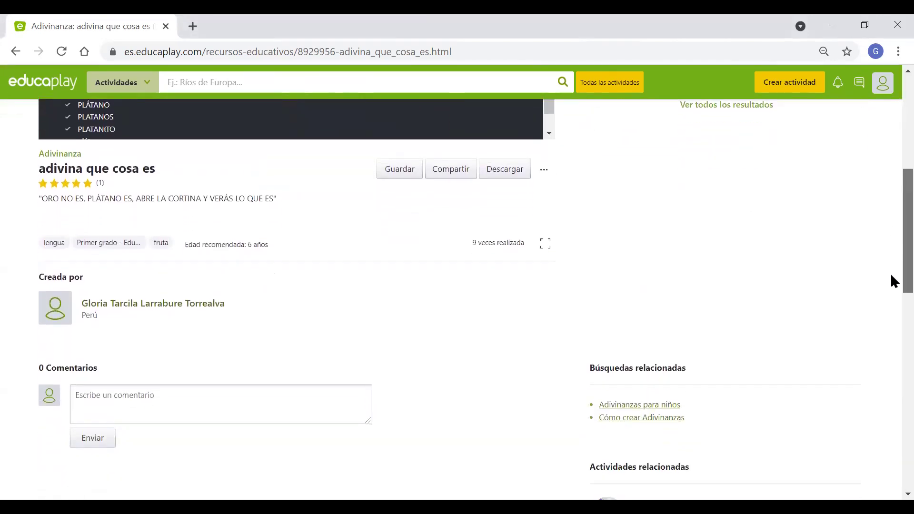
{"action": "scroll", "coordinate": [445, 170], "scroll_direction": "up", "scroll_amount": 1}
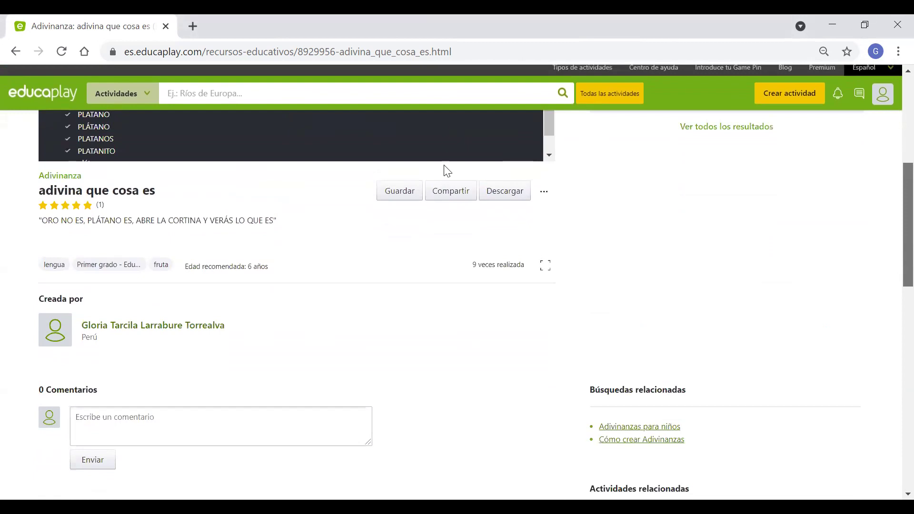
{"action": "left_click", "coordinate": [451, 191]}
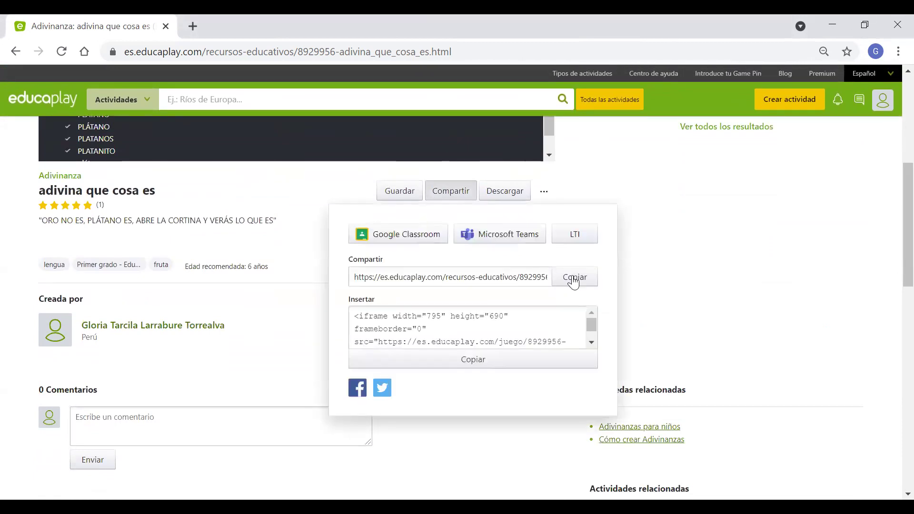
{"action": "left_click", "coordinate": [574, 281]}
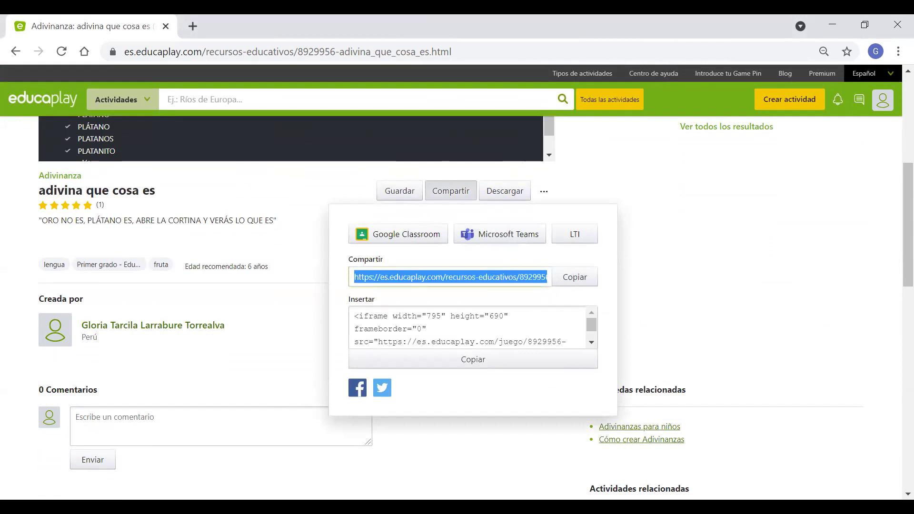
{"action": "key", "text": "alt+Tab"}
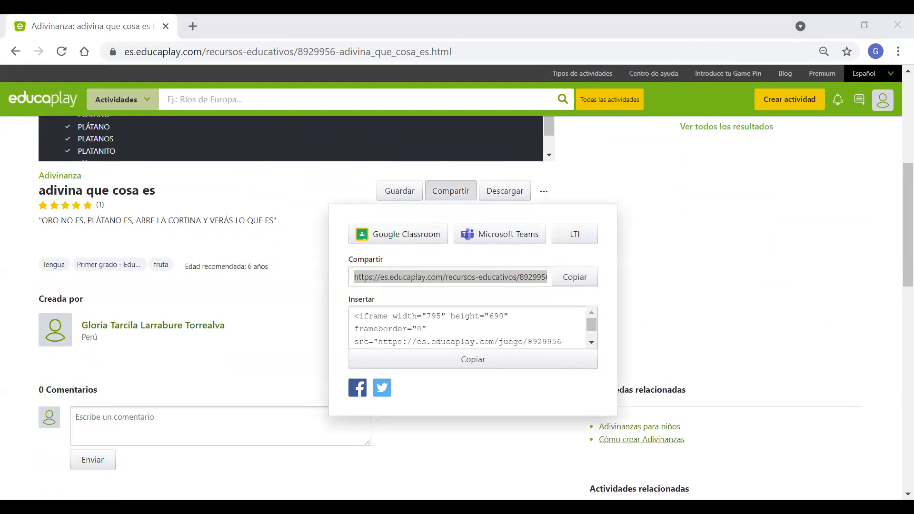
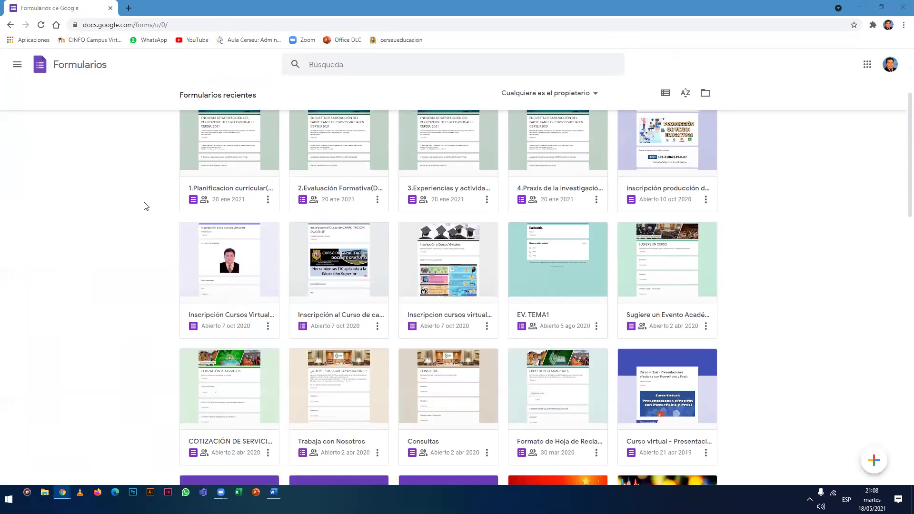
{"action": "scroll", "coordinate": [145, 200], "scroll_direction": "down", "scroll_amount": 6}
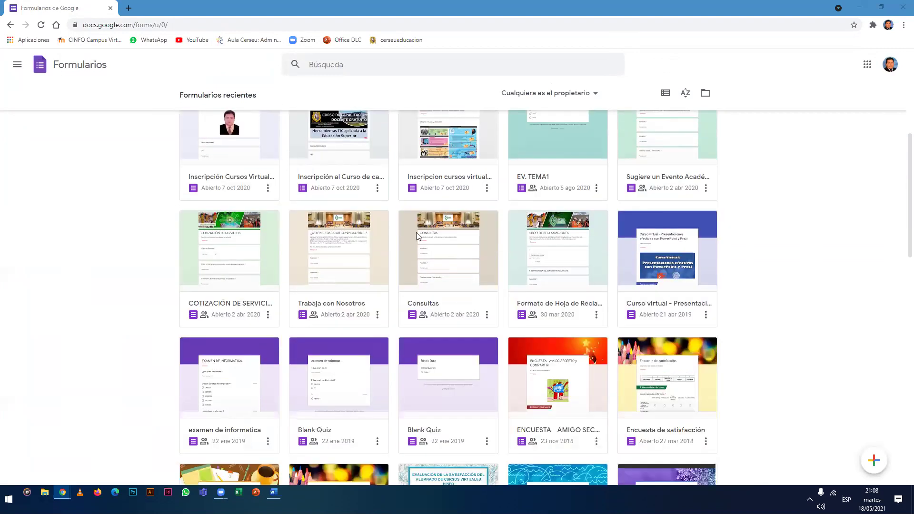
{"action": "scroll", "coordinate": [428, 222], "scroll_direction": "down", "scroll_amount": 7}
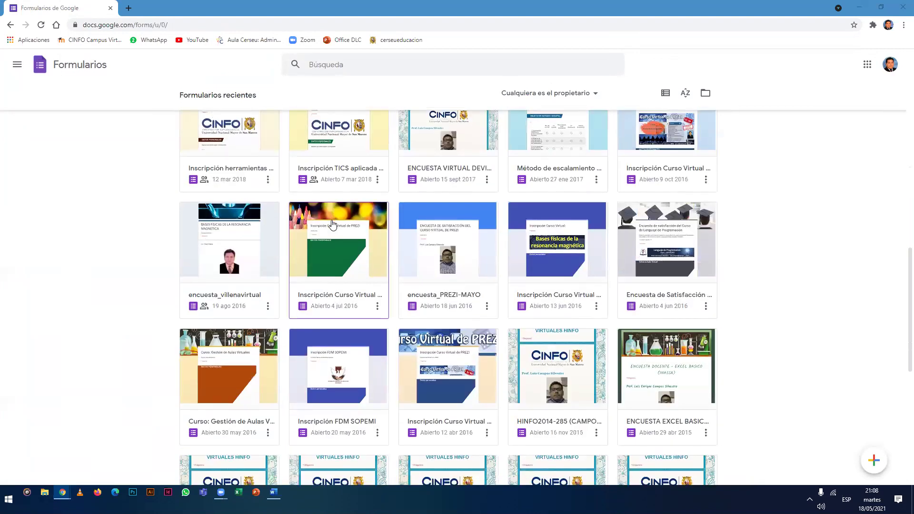
{"action": "scroll", "coordinate": [332, 223], "scroll_direction": "down", "scroll_amount": 6}
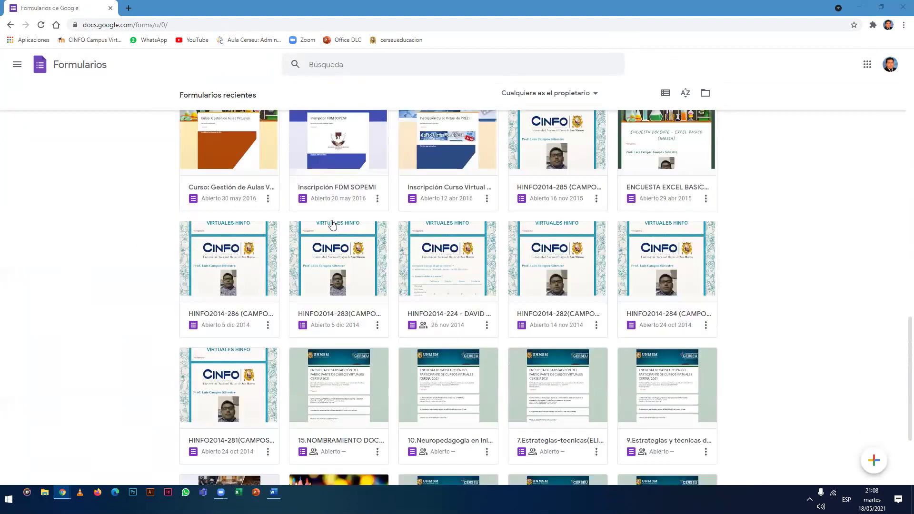
{"action": "scroll", "coordinate": [387, 248], "scroll_direction": "down", "scroll_amount": 3}
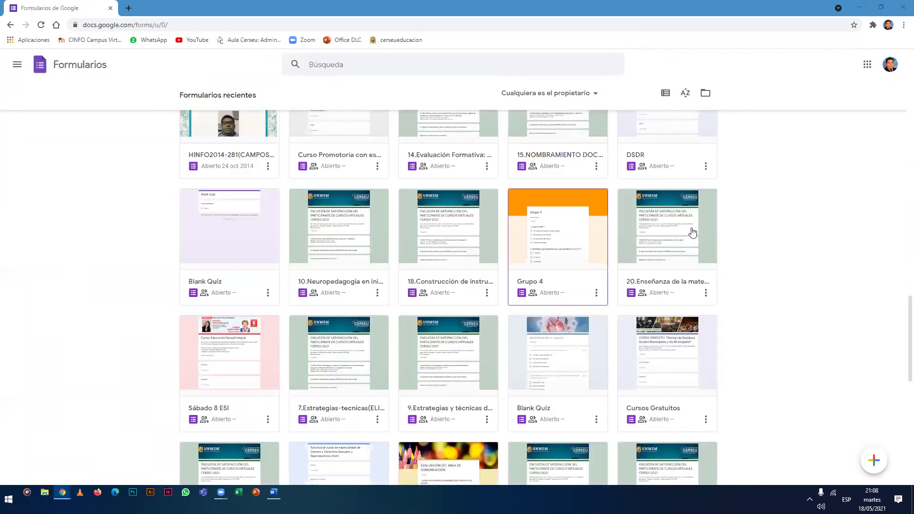
{"action": "scroll", "coordinate": [655, 237], "scroll_direction": "down", "scroll_amount": 12}
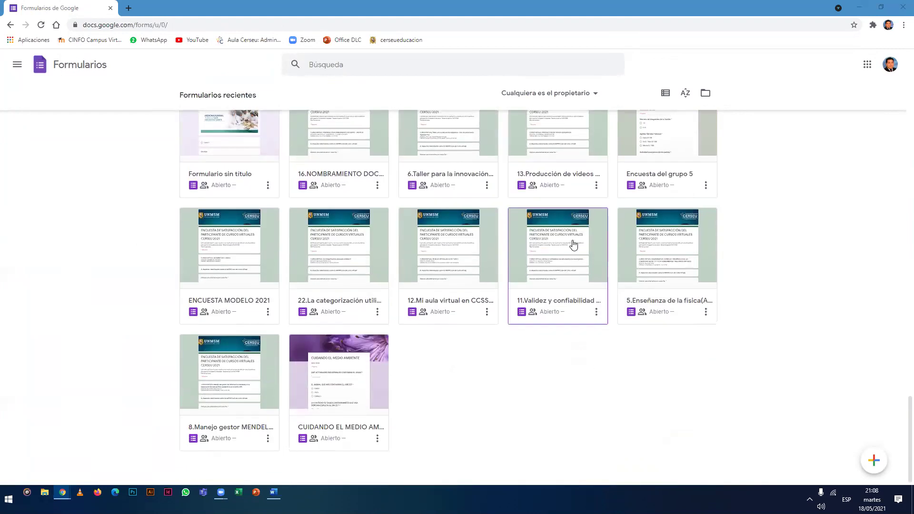
{"action": "scroll", "coordinate": [573, 245], "scroll_direction": "up", "scroll_amount": 6}
{"action": "scroll", "coordinate": [573, 245], "scroll_direction": "up", "scroll_amount": 12}
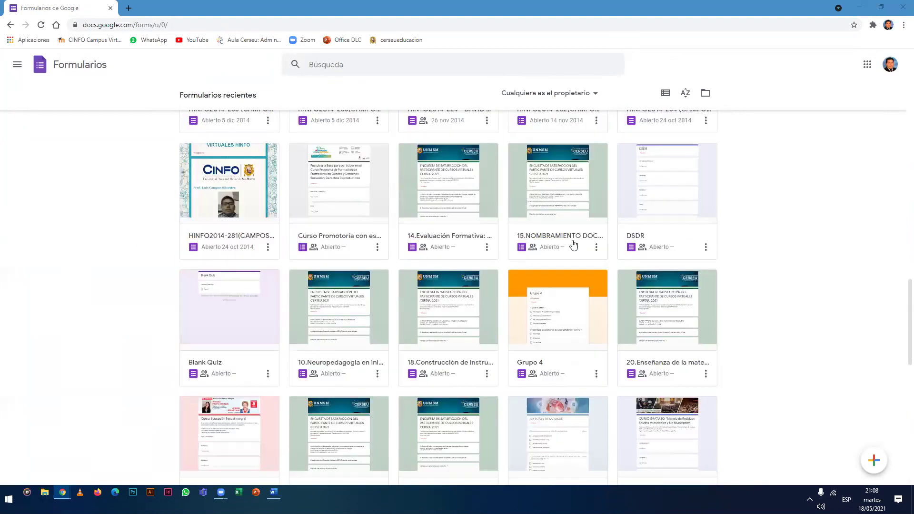
{"action": "scroll", "coordinate": [516, 234], "scroll_direction": "up", "scroll_amount": 15}
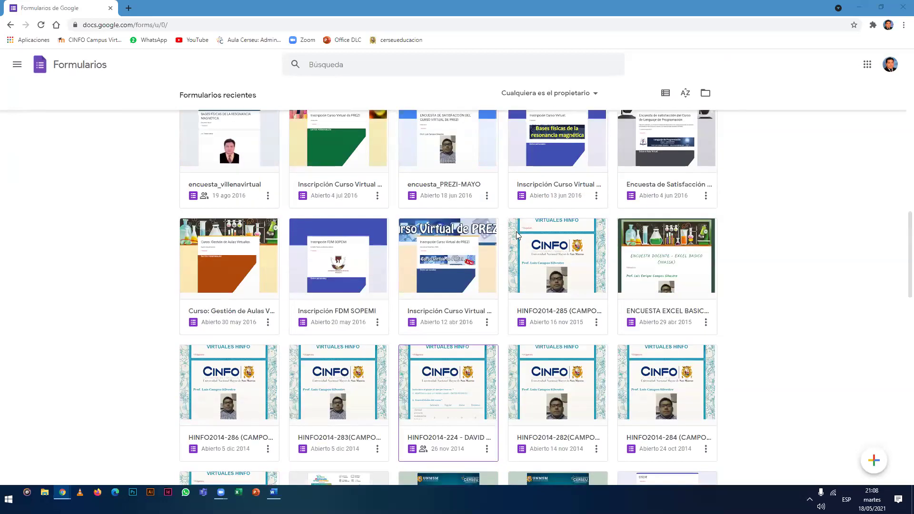
{"action": "scroll", "coordinate": [516, 231], "scroll_direction": "up", "scroll_amount": 1}
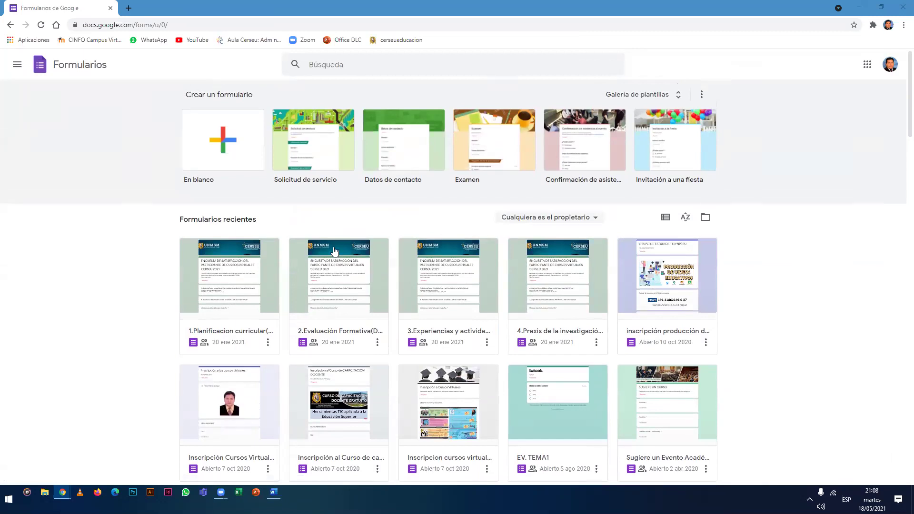
{"action": "scroll", "coordinate": [333, 251], "scroll_direction": "down", "scroll_amount": 2}
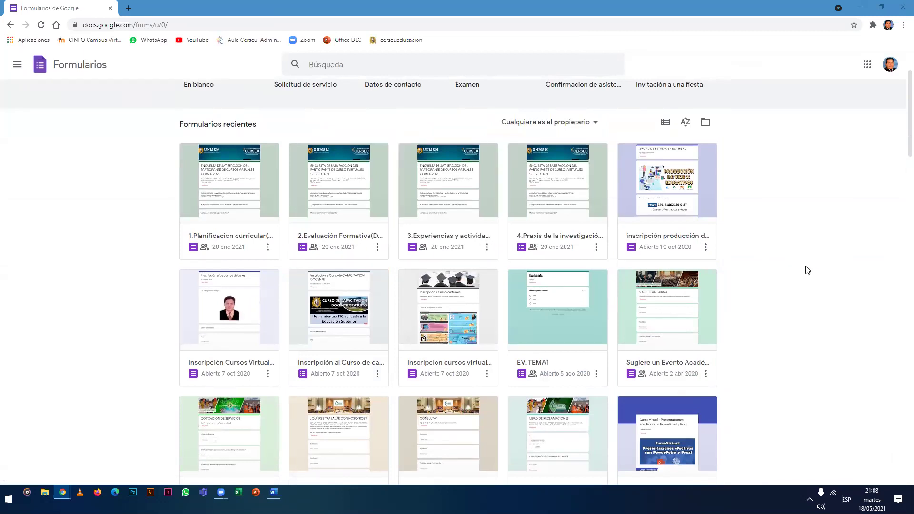
{"action": "scroll", "coordinate": [750, 283], "scroll_direction": "down", "scroll_amount": 4}
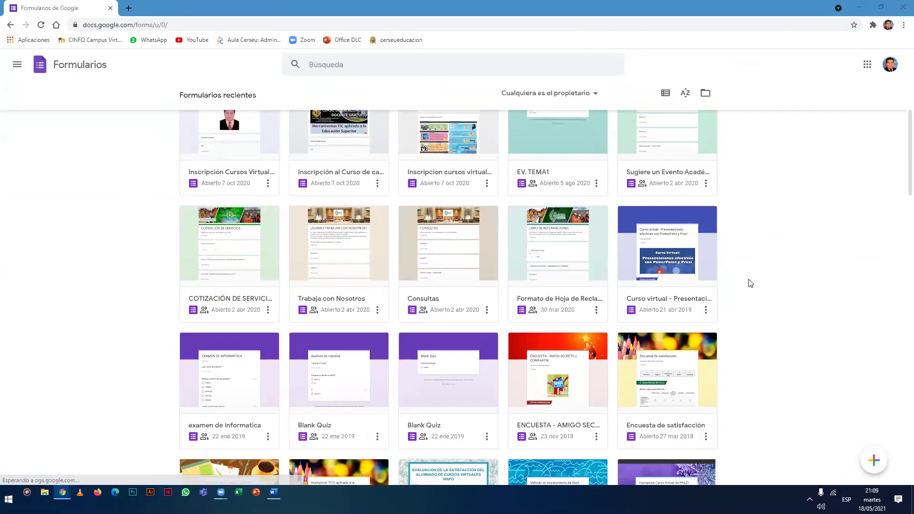
{"action": "scroll", "coordinate": [690, 285], "scroll_direction": "down", "scroll_amount": 2}
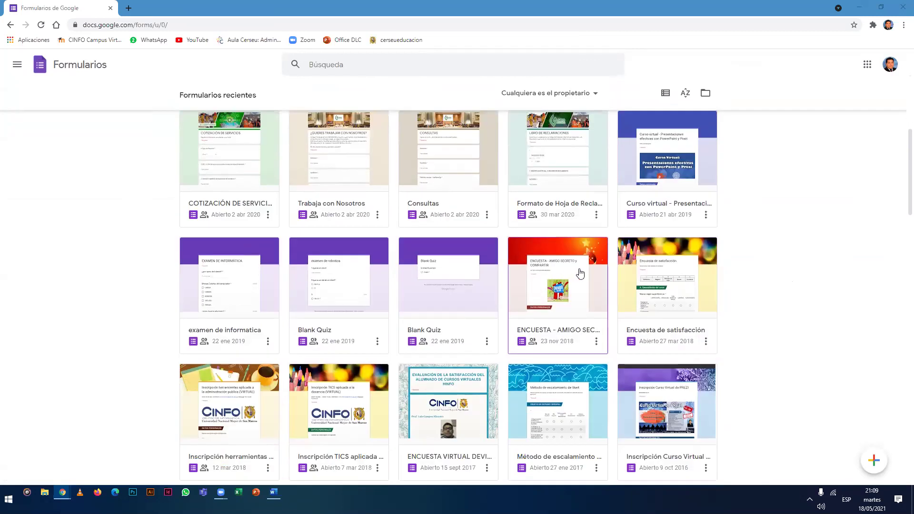
{"action": "scroll", "coordinate": [652, 295], "scroll_direction": "up", "scroll_amount": 3}
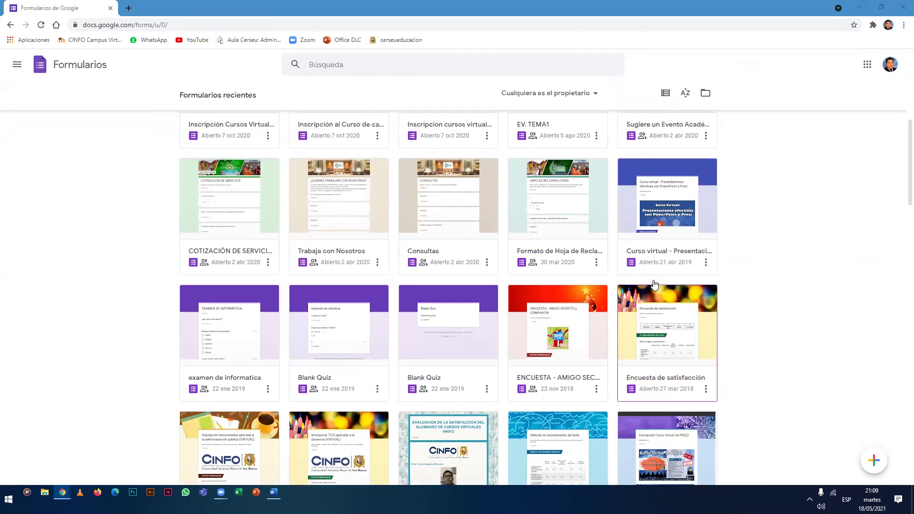
{"action": "scroll", "coordinate": [652, 295], "scroll_direction": "up", "scroll_amount": 5}
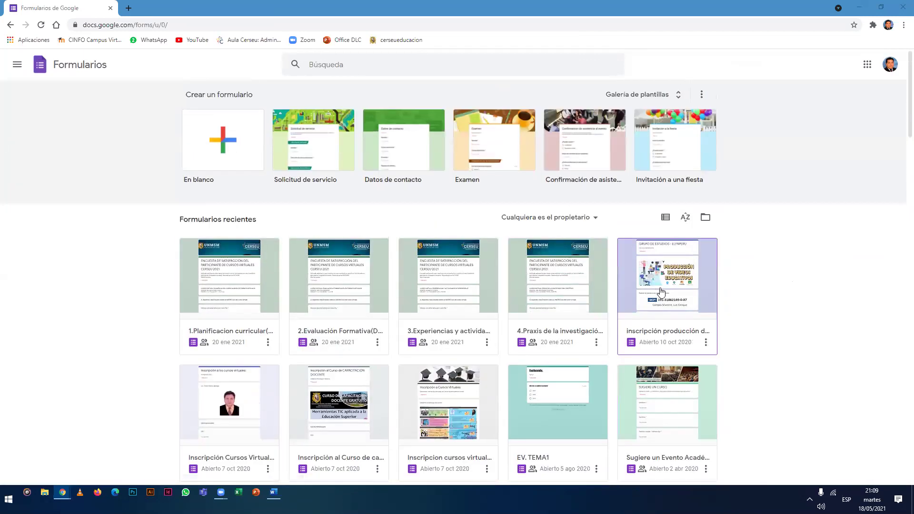
{"action": "scroll", "coordinate": [662, 290], "scroll_direction": "down", "scroll_amount": 2}
{"action": "scroll", "coordinate": [664, 288], "scroll_direction": "up", "scroll_amount": 3}
Open the 'inscripción producción de videos' form and review its DNI, name, email and phone questions.
{"action": "left_click", "coordinate": [668, 285]}
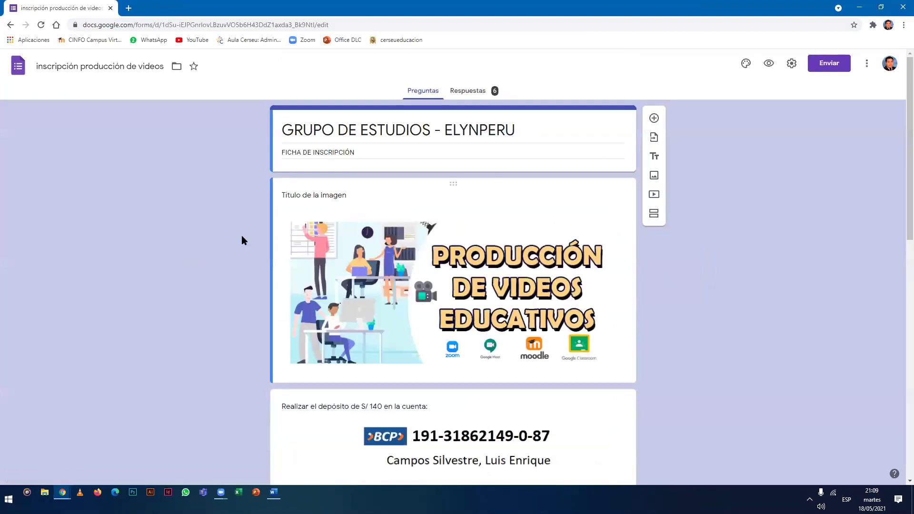
{"action": "scroll", "coordinate": [227, 219], "scroll_direction": "down", "scroll_amount": 5}
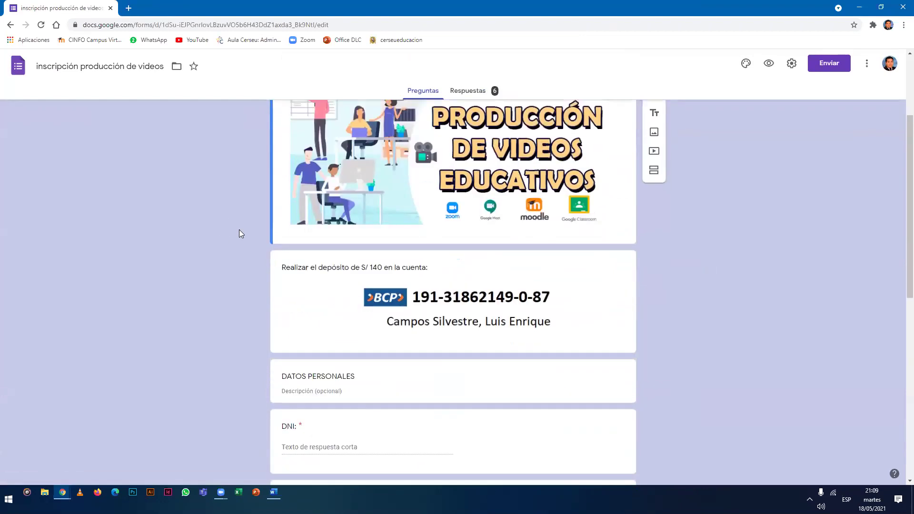
{"action": "scroll", "coordinate": [239, 234], "scroll_direction": "down", "scroll_amount": 2}
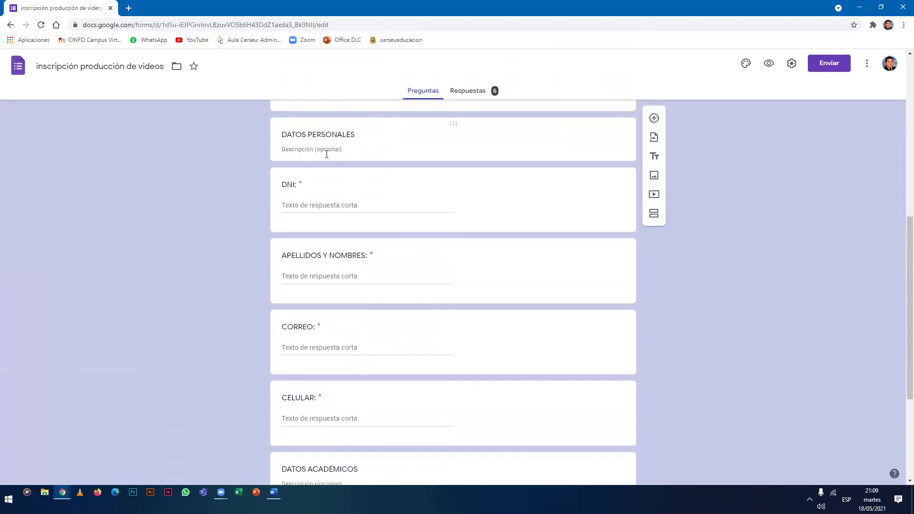
{"action": "scroll", "coordinate": [326, 157], "scroll_direction": "down", "scroll_amount": 2}
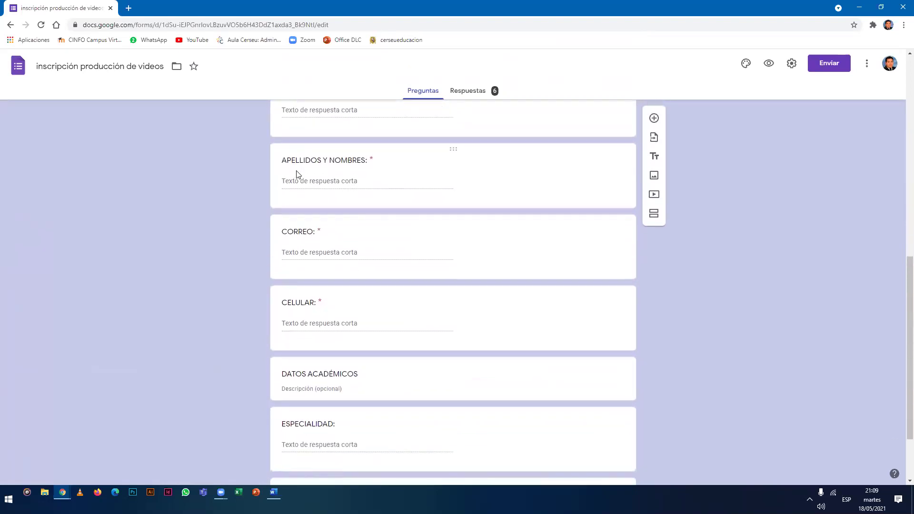
{"action": "scroll", "coordinate": [297, 191], "scroll_direction": "down", "scroll_amount": 2}
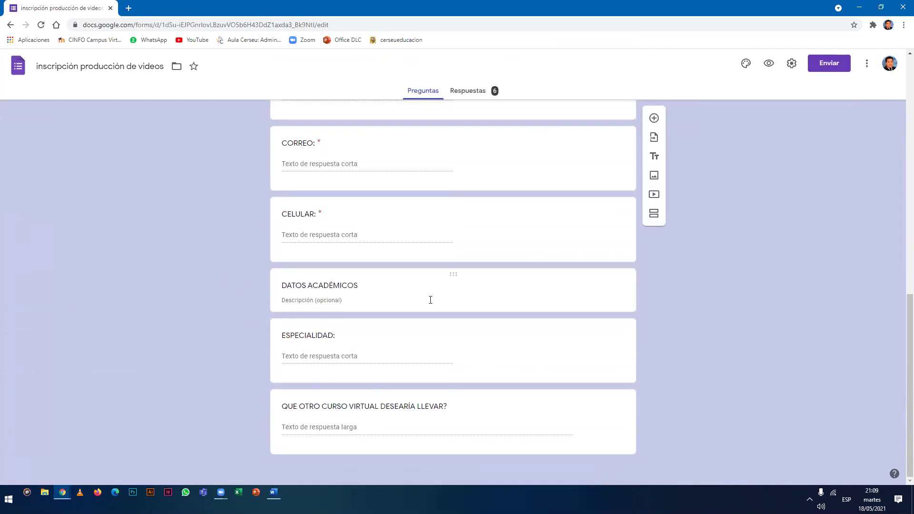
{"action": "scroll", "coordinate": [439, 304], "scroll_direction": "up", "scroll_amount": 6}
{"action": "scroll", "coordinate": [475, 202], "scroll_direction": "up", "scroll_amount": 6}
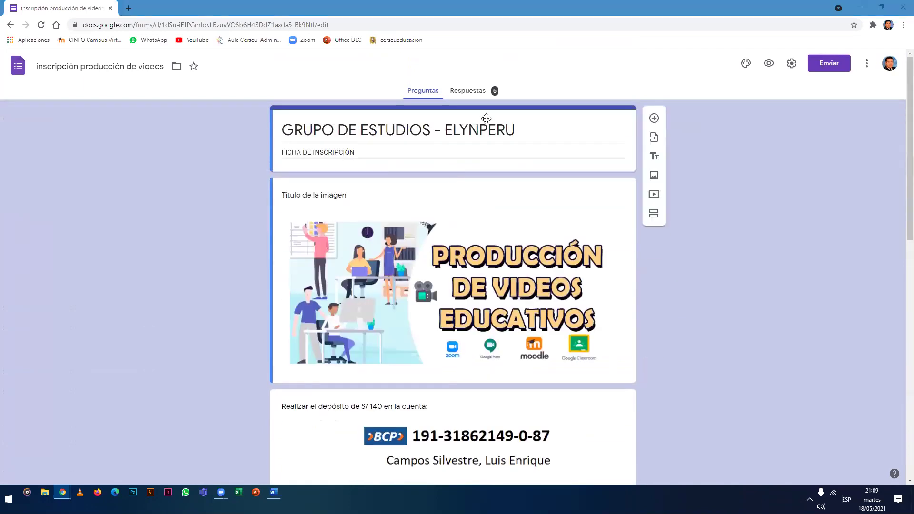
{"action": "left_click", "coordinate": [467, 94]}
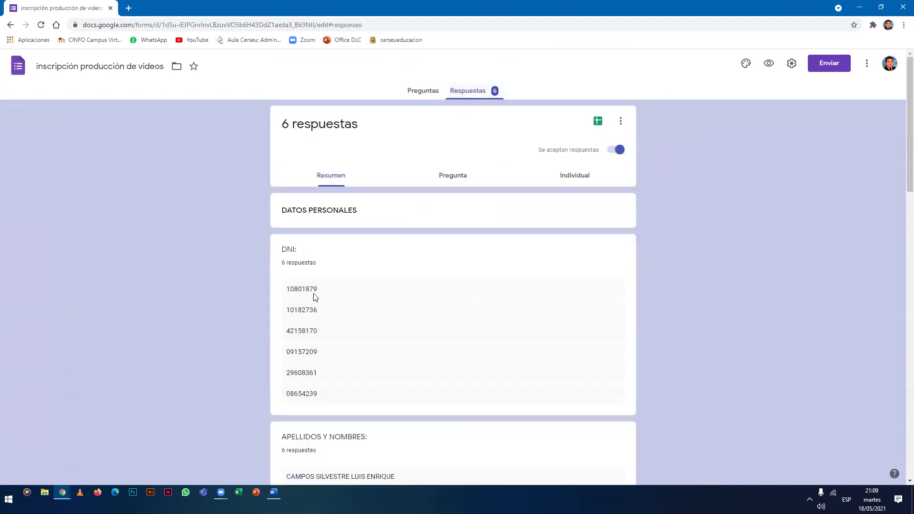
{"action": "scroll", "coordinate": [315, 296], "scroll_direction": "down", "scroll_amount": 7}
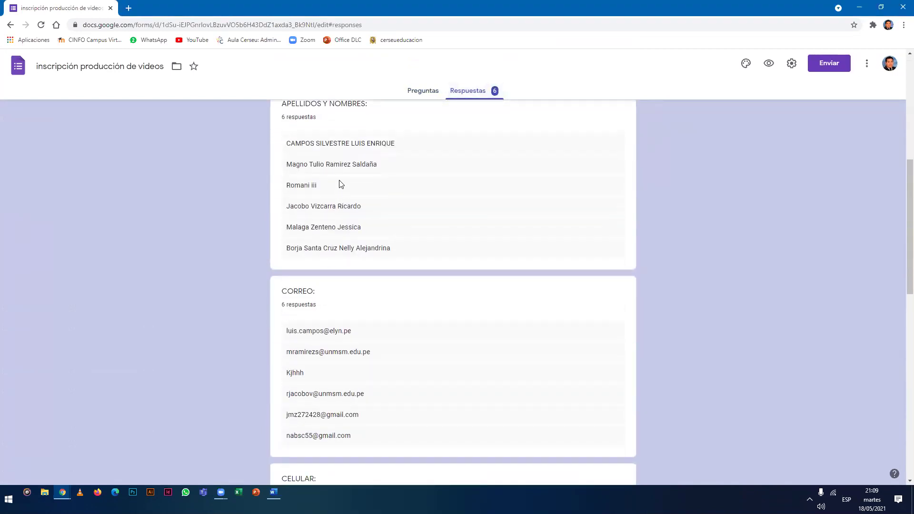
{"action": "scroll", "coordinate": [300, 192], "scroll_direction": "down", "scroll_amount": 1}
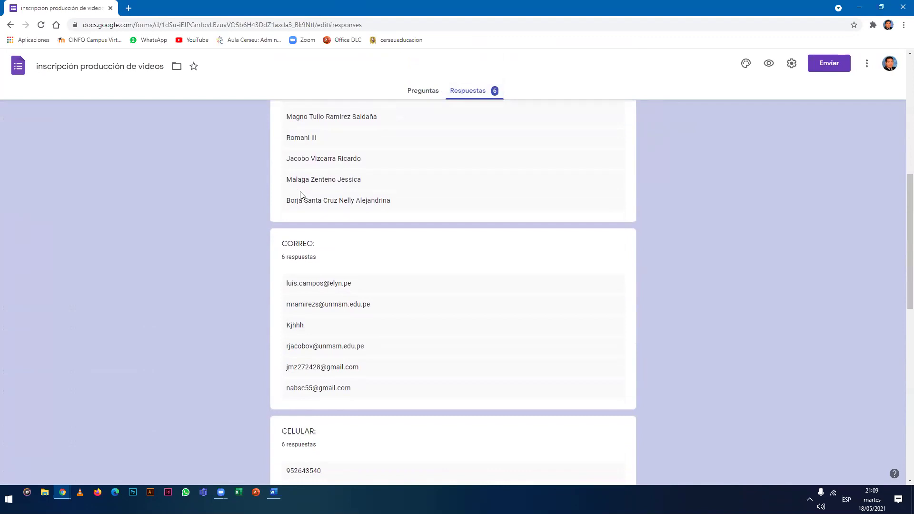
{"action": "scroll", "coordinate": [301, 195], "scroll_direction": "down", "scroll_amount": 9}
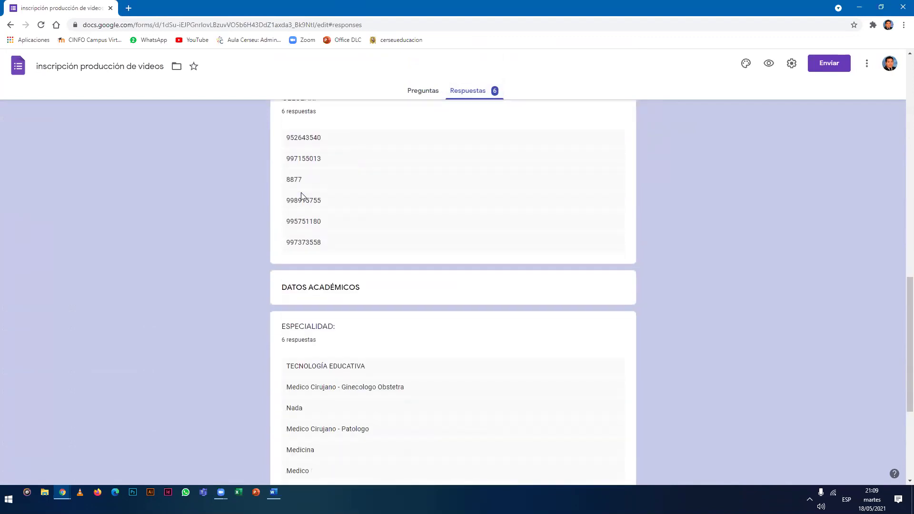
{"action": "scroll", "coordinate": [302, 196], "scroll_direction": "down", "scroll_amount": 3}
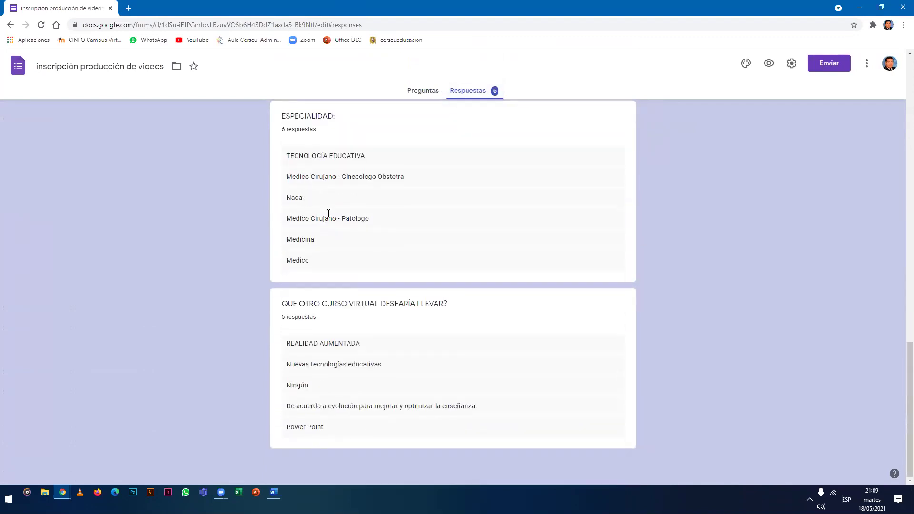
{"action": "scroll", "coordinate": [329, 213], "scroll_direction": "up", "scroll_amount": 13}
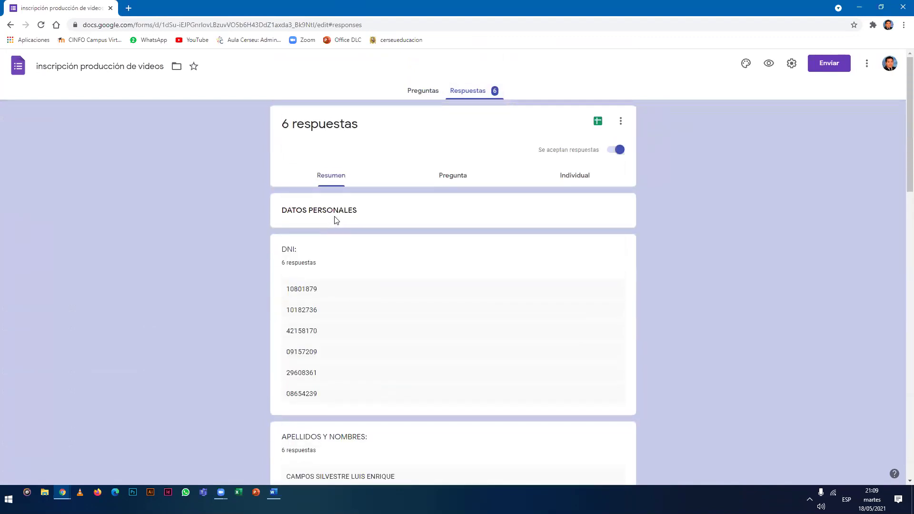
{"action": "left_click", "coordinate": [429, 91]}
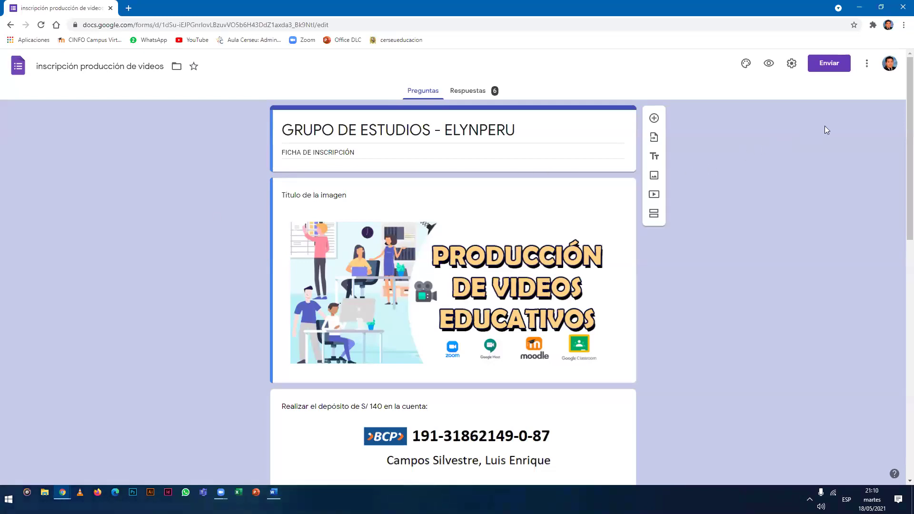
Show the registration form's share link in Enviar formulario and shorten it with Acortar URL.
{"action": "left_click", "coordinate": [828, 69]}
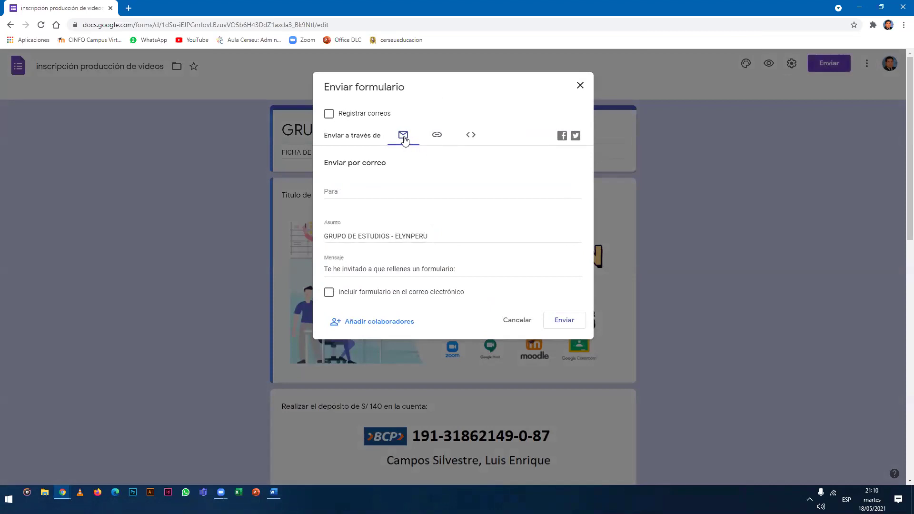
{"action": "left_click", "coordinate": [437, 138]}
{"action": "left_click", "coordinate": [470, 138]}
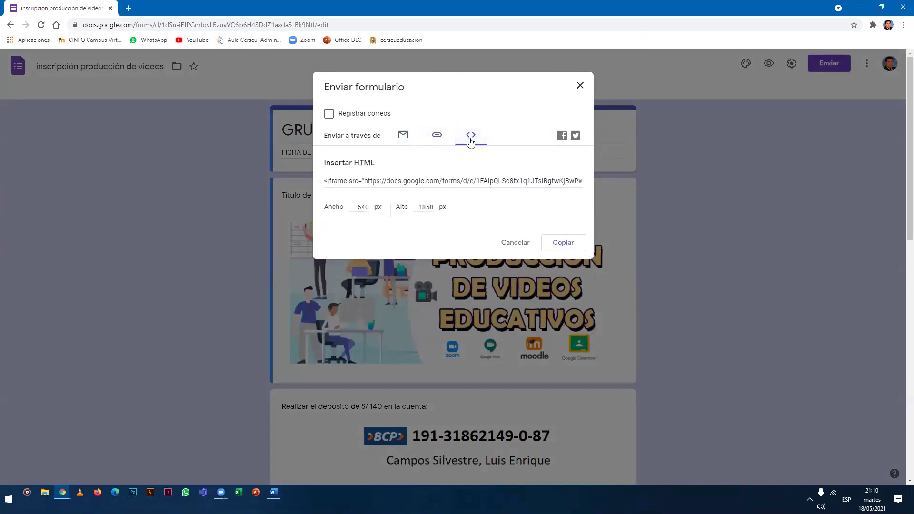
{"action": "left_click", "coordinate": [437, 137]}
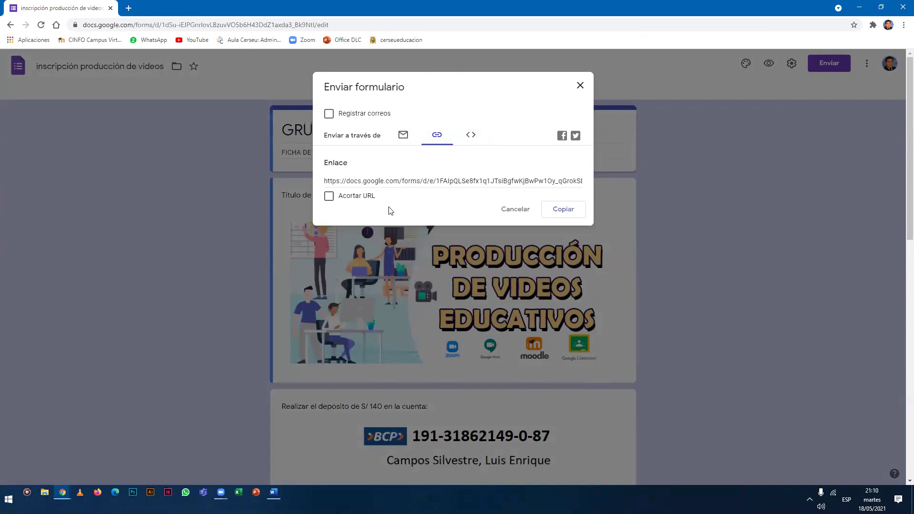
{"action": "left_click", "coordinate": [330, 200]}
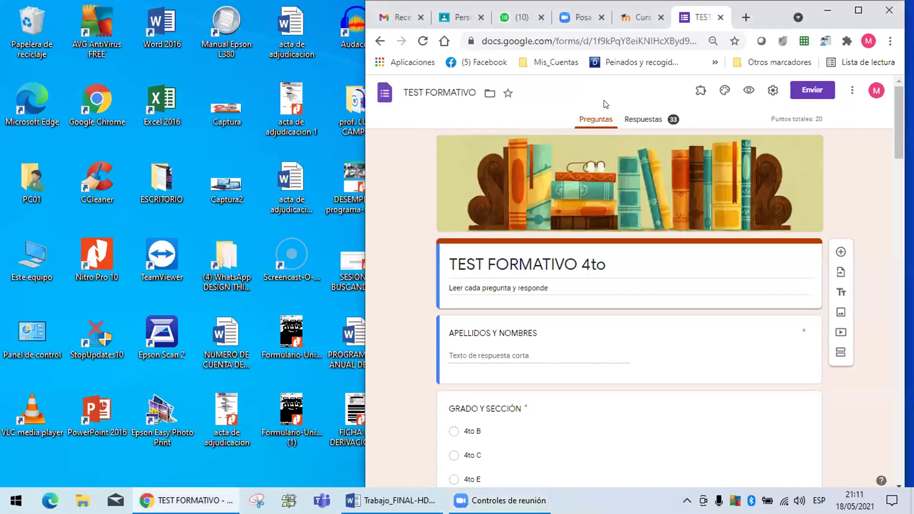
Put 'Lic.' and the teacher's full name as a separate first line of the TEST FORMATIVO 4to description.
{"action": "left_click", "coordinate": [858, 10]}
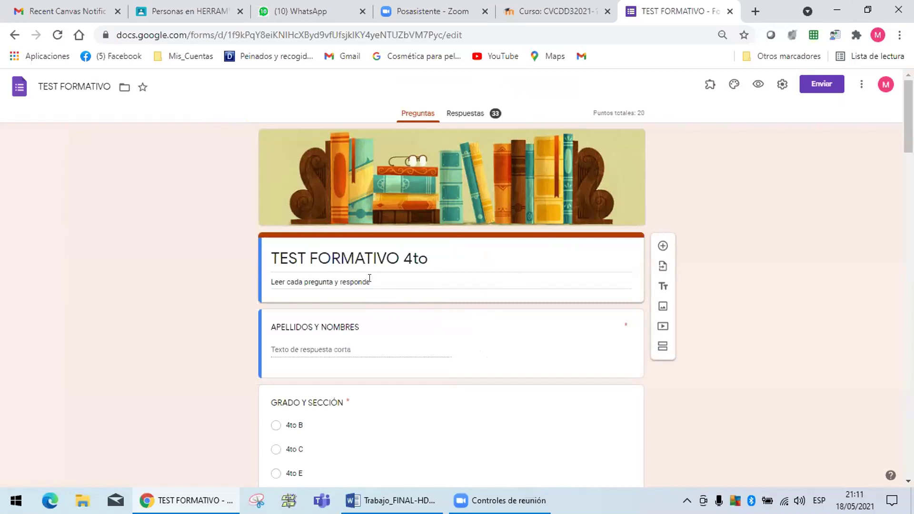
{"action": "triple_click", "coordinate": [267, 279]}
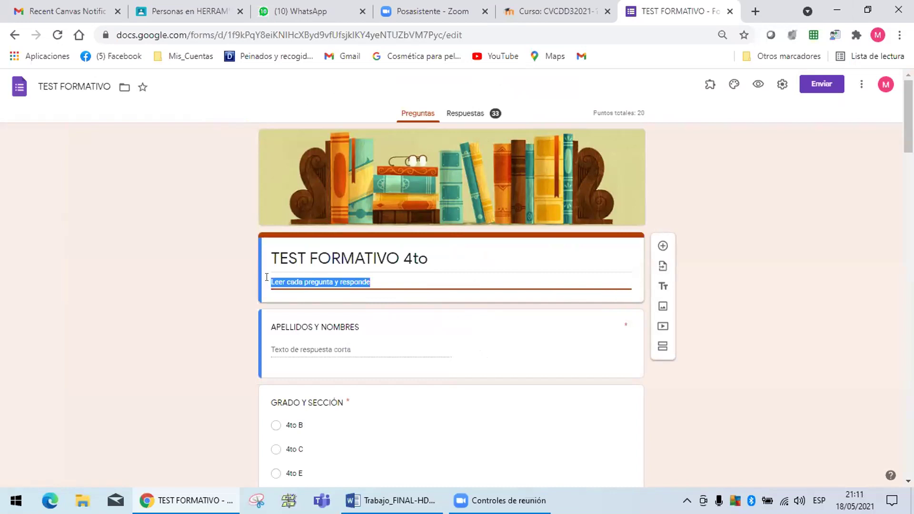
{"action": "triple_click", "coordinate": [267, 278]}
{"action": "left_click", "coordinate": [267, 280]}
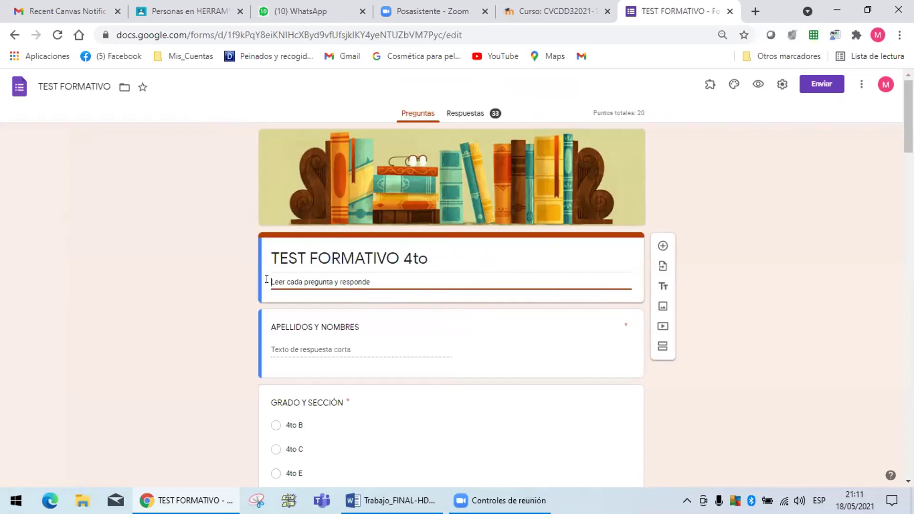
{"action": "left_click", "coordinate": [372, 276]}
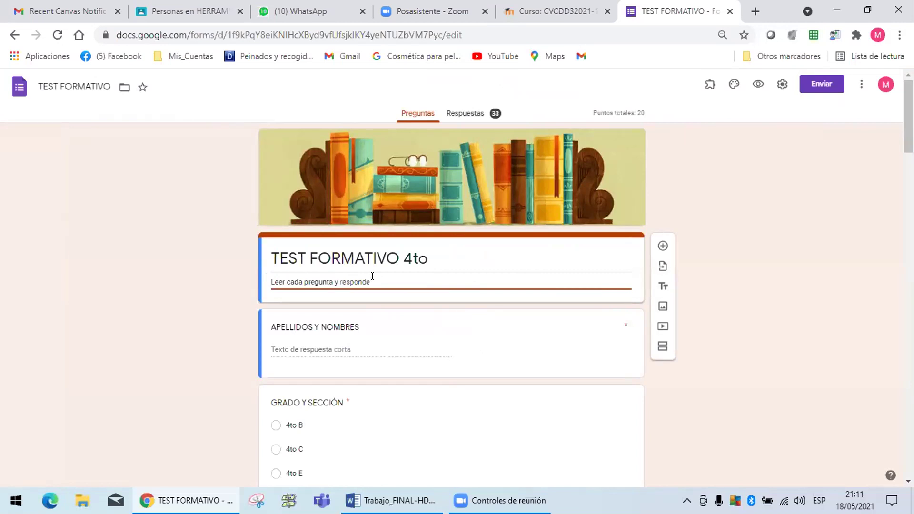
{"action": "left_click", "coordinate": [266, 277]}
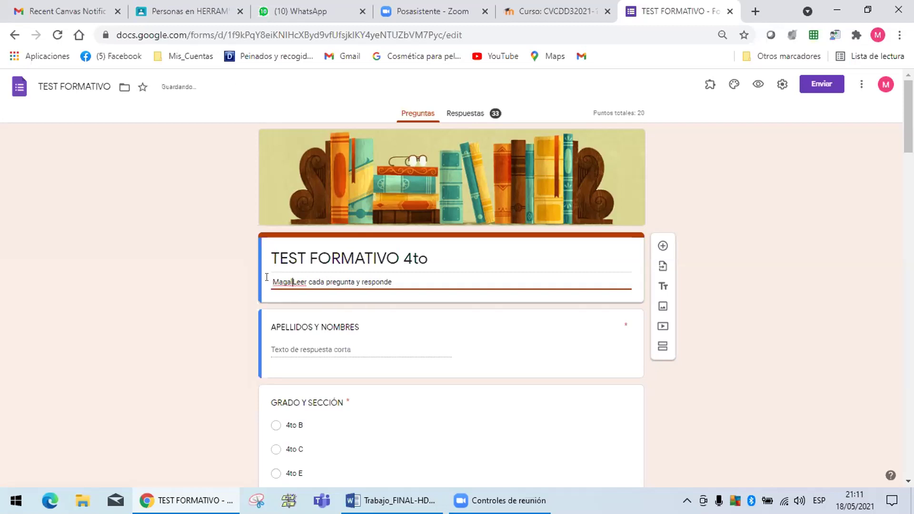
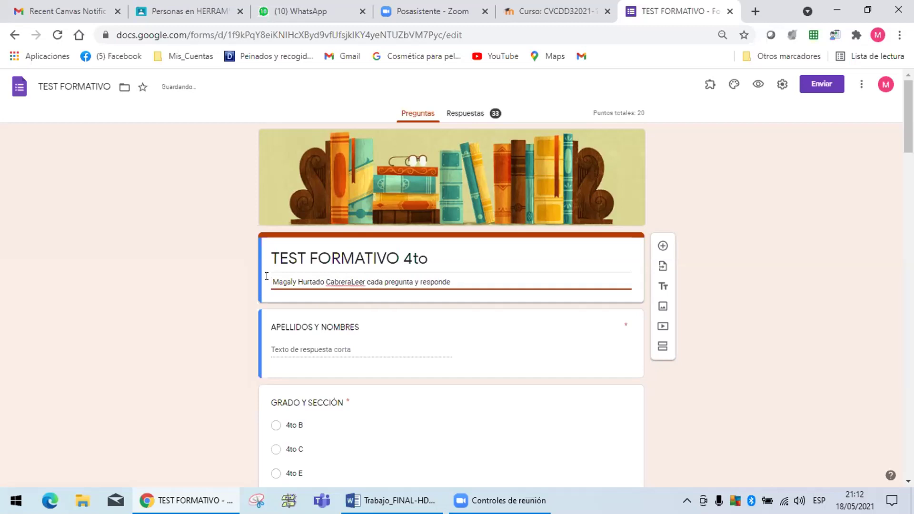
{"action": "type", "text": "Lic."}
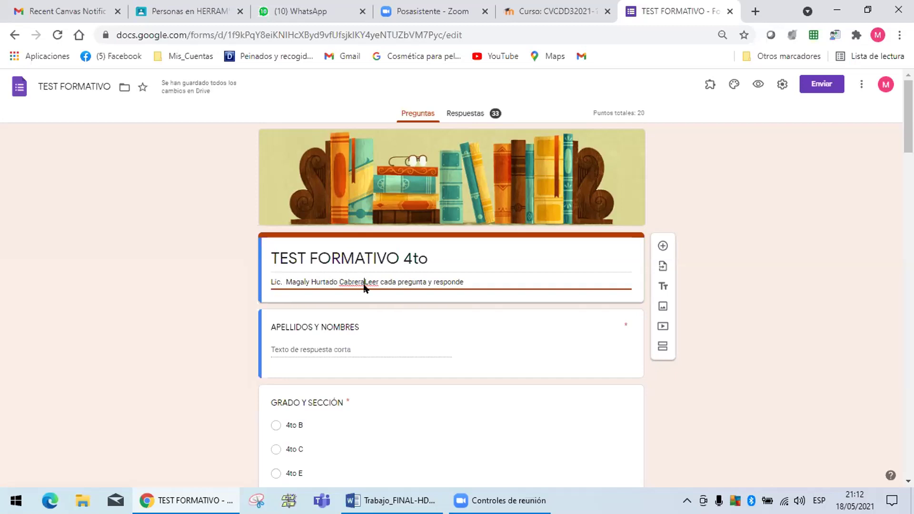
{"action": "key", "text": "Return"}
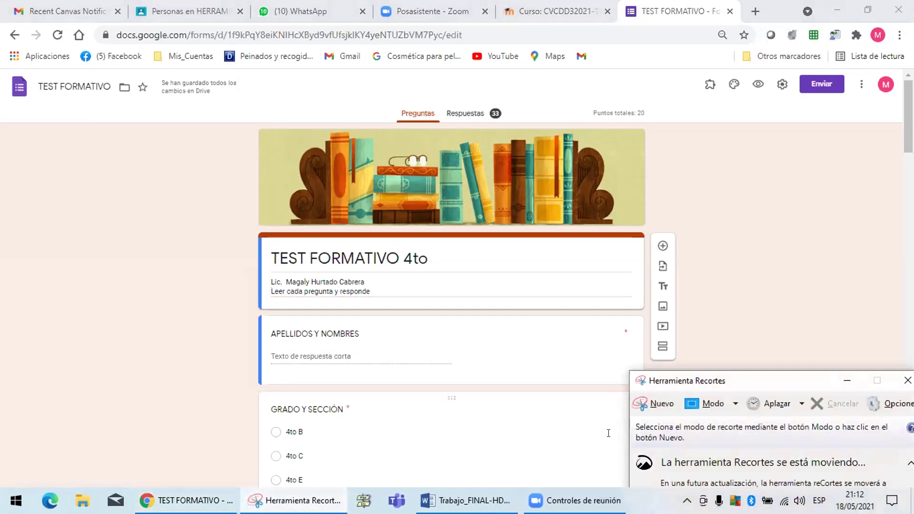
Snip the edited form area and close Snipping Tool without saving the capture file.
{"action": "left_click", "coordinate": [656, 404]}
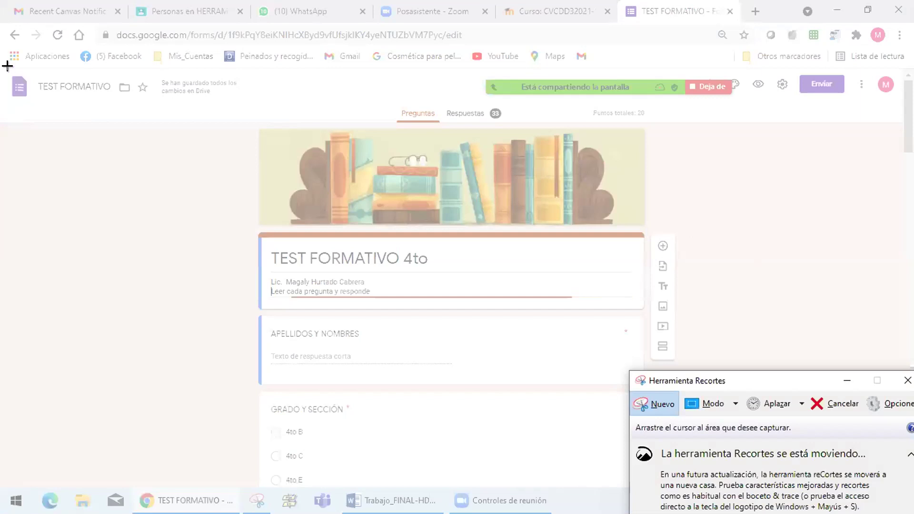
{"action": "left_click_drag", "start_coordinate": [4, 71], "coordinate": [889, 483]}
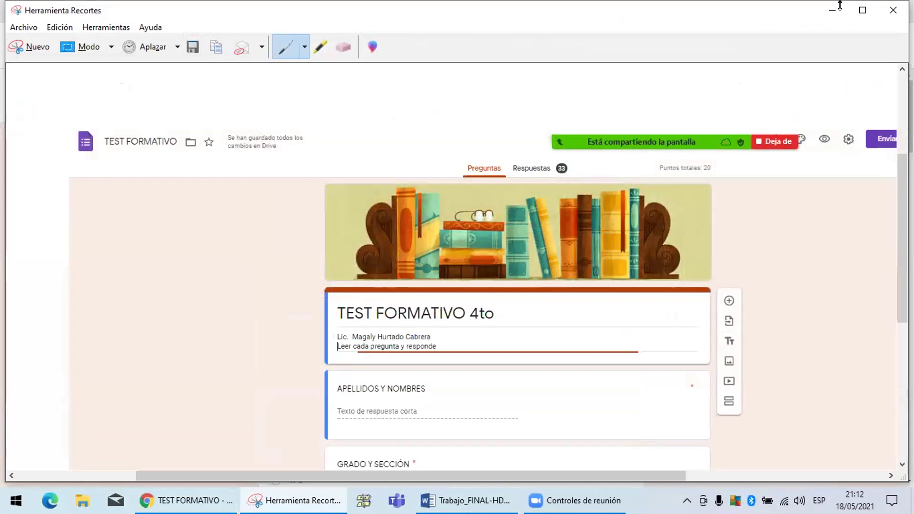
{"action": "left_click", "coordinate": [892, 12]}
{"action": "left_click", "coordinate": [517, 252]}
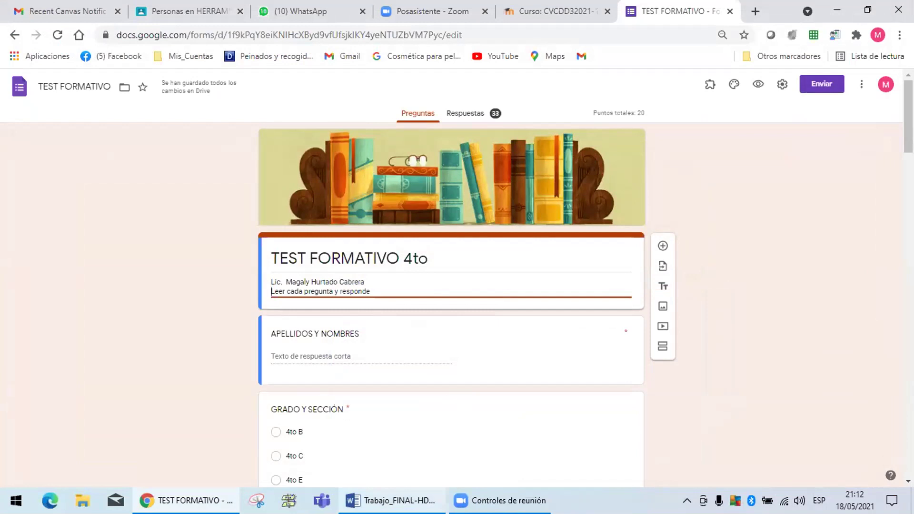
Delete the blank lines and extra page before the FORMULARIOS DE GOOGLE heading in Word.
{"action": "left_click", "coordinate": [377, 498]}
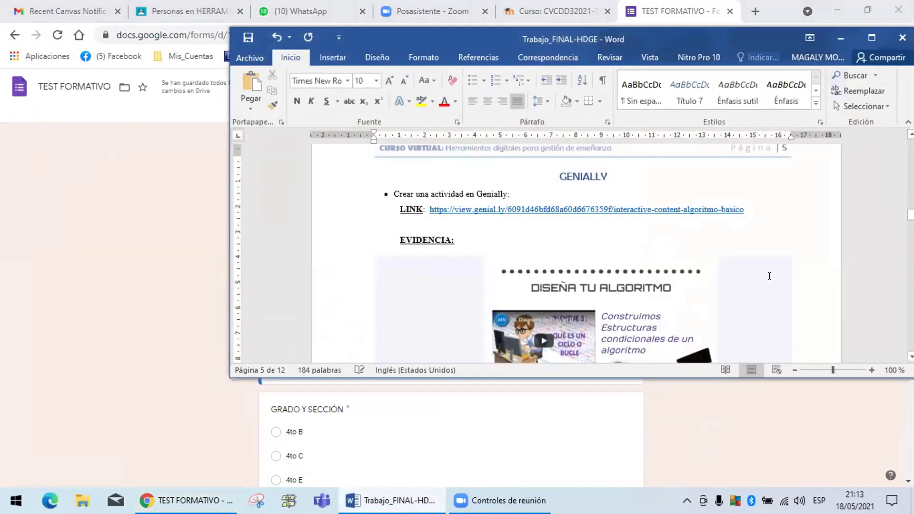
{"action": "left_click_drag", "start_coordinate": [909, 214], "coordinate": [910, 231]}
{"action": "left_click", "coordinate": [594, 330]}
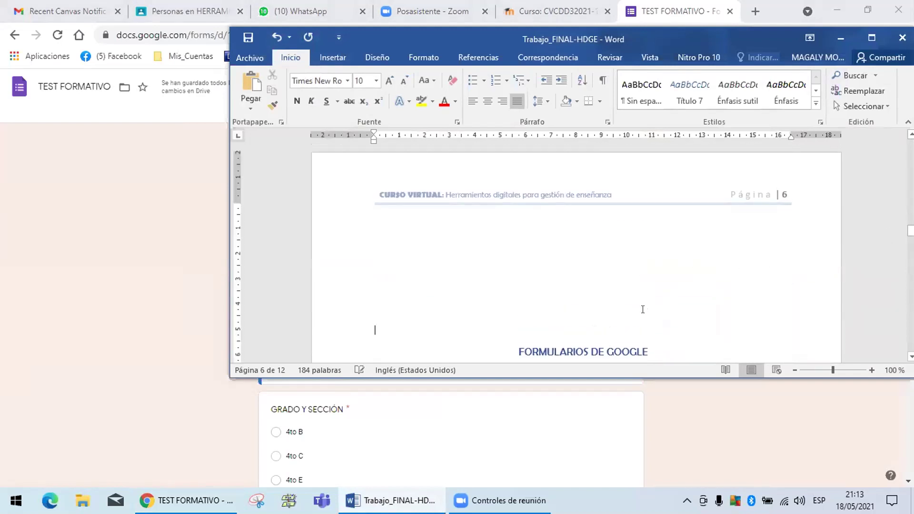
{"action": "key", "text": "BackSpace"}
{"action": "key", "text": "BackSpace"}
{"action": "key", "text": "BackSpace"}
{"action": "key", "text": "BackSpace"}
{"action": "key", "text": "BackSpace"}
{"action": "key", "text": "BackSpace"}
{"action": "key", "text": "BackSpace"}
{"action": "key", "text": "BackSpace"}
{"action": "key", "text": "BackSpace"}
{"action": "key", "text": "BackSpace"}
{"action": "key", "text": "BackSpace"}
{"action": "key", "text": "BackSpace"}
{"action": "key", "text": "BackSpace"}
{"action": "key", "text": "BackSpace"}
{"action": "key", "text": "BackSpace"}
{"action": "key", "text": "BackSpace"}
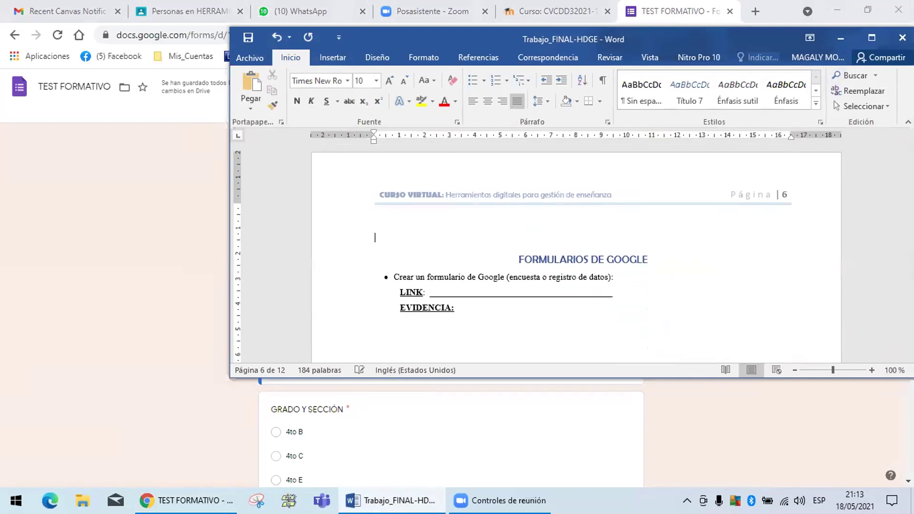
{"action": "key", "text": "BackSpace"}
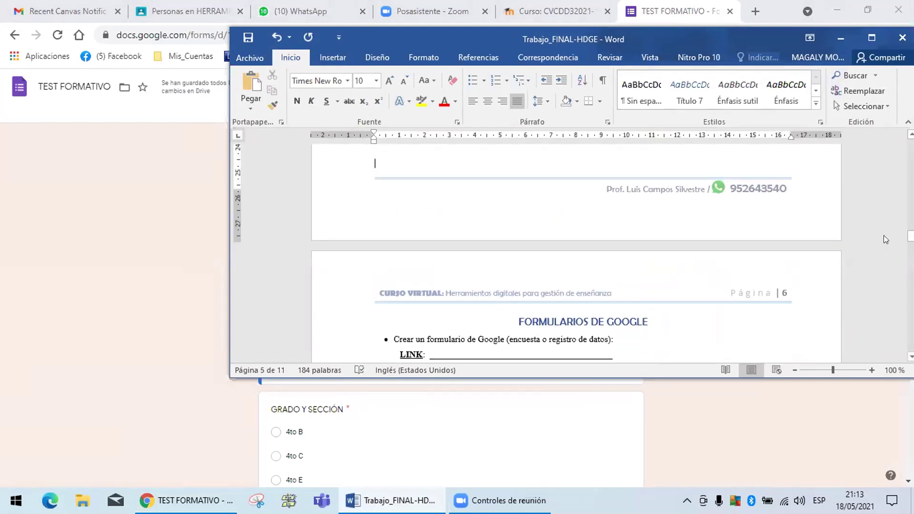
Paste the form snip under EVIDENCIA, then open the form's Enviar options.
{"action": "left_click_drag", "start_coordinate": [910, 237], "coordinate": [910, 241]}
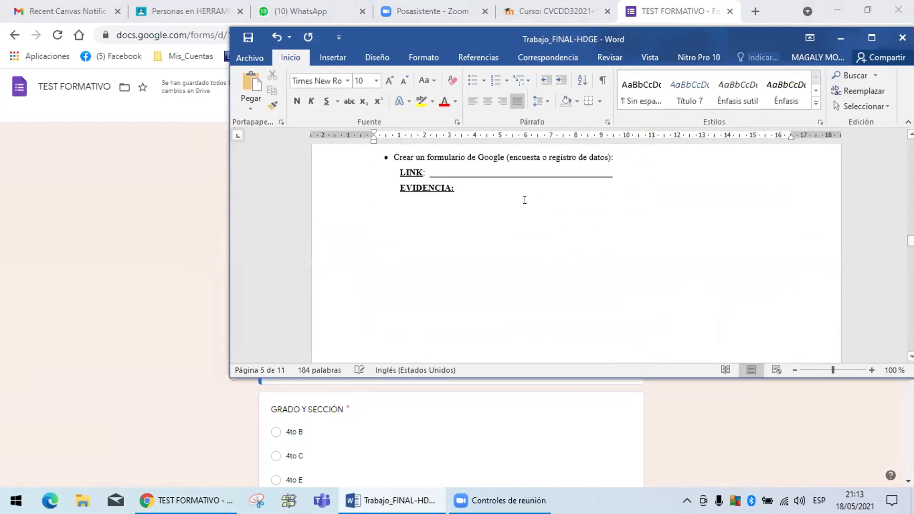
{"action": "left_click", "coordinate": [409, 200]}
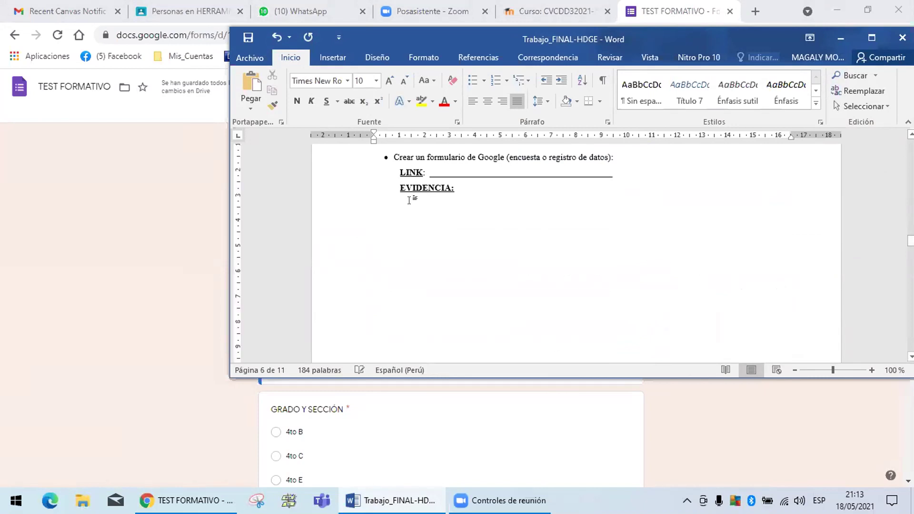
{"action": "key", "text": "ctrl+v"}
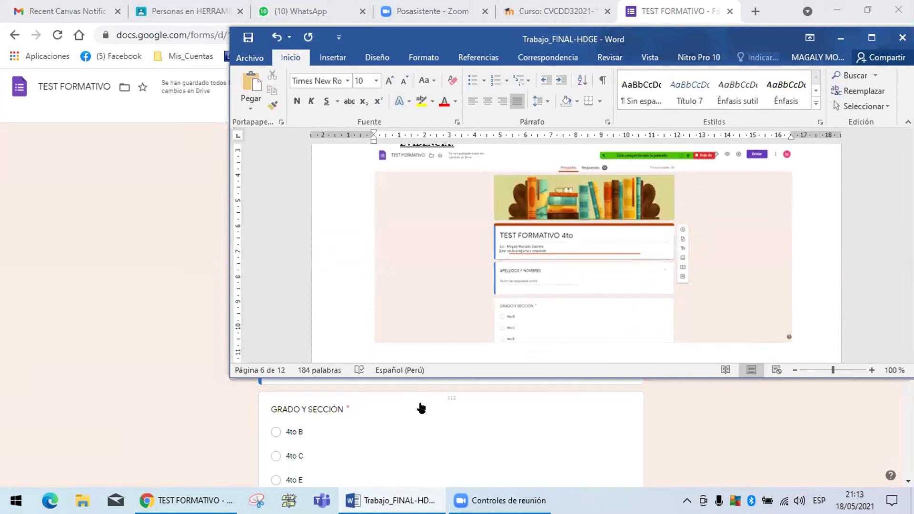
{"action": "left_click", "coordinate": [421, 408]}
{"action": "left_click", "coordinate": [819, 86]}
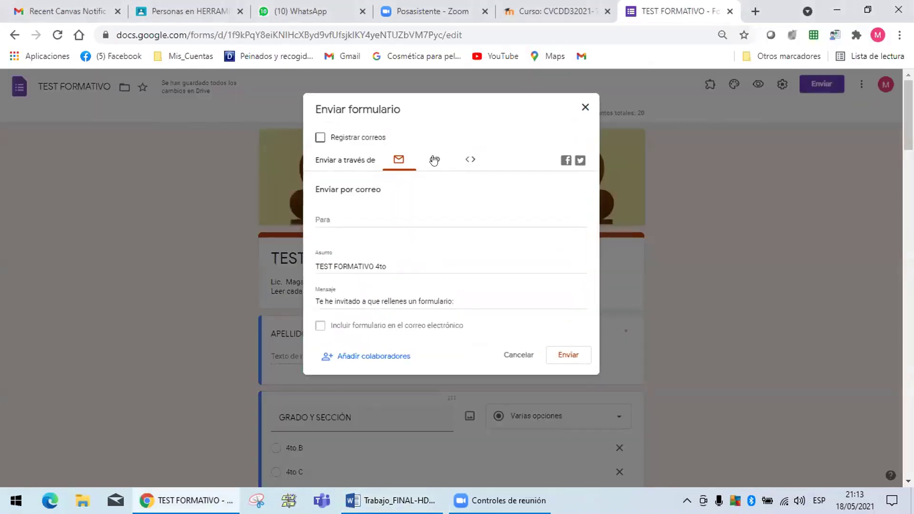
Copy the TEST FORMATIVO 4to's shortened forms.gle link and close the Enviar formulario dialog.
{"action": "left_click", "coordinate": [434, 160]}
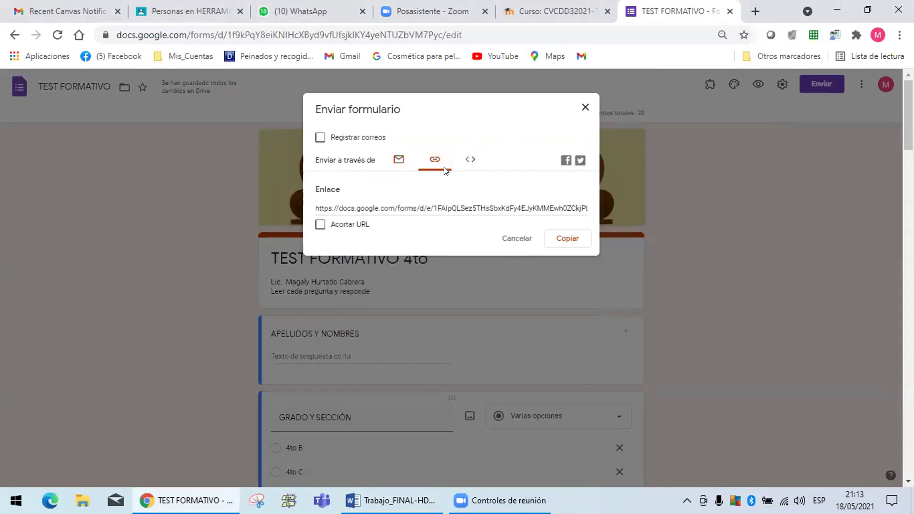
{"action": "left_click", "coordinate": [320, 225]}
{"action": "key", "text": "ctrl+c"}
{"action": "left_click", "coordinate": [563, 240]}
{"action": "left_click", "coordinate": [563, 241]}
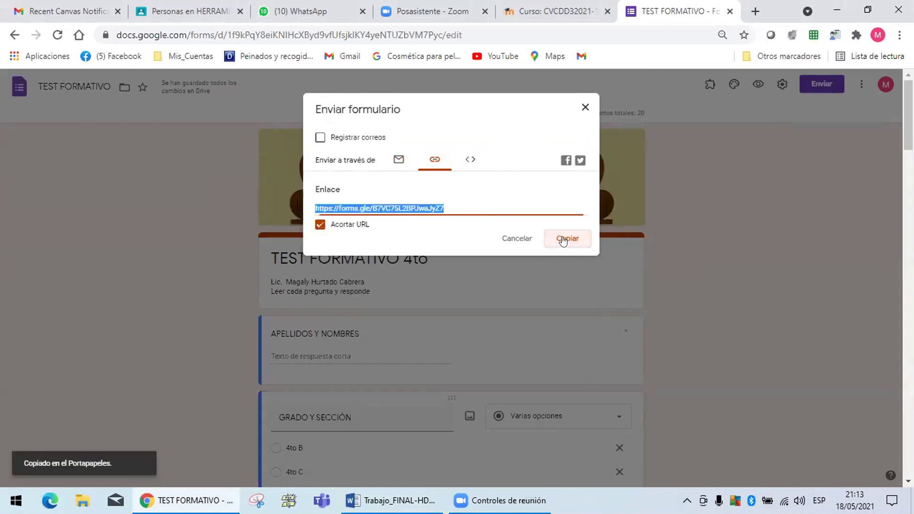
{"action": "left_click", "coordinate": [585, 108]}
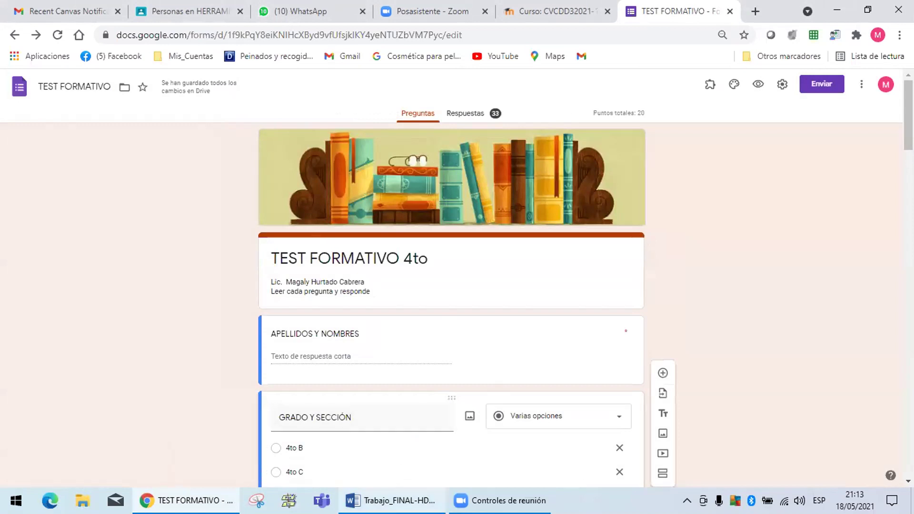
{"action": "key", "text": "alt+Tab"}
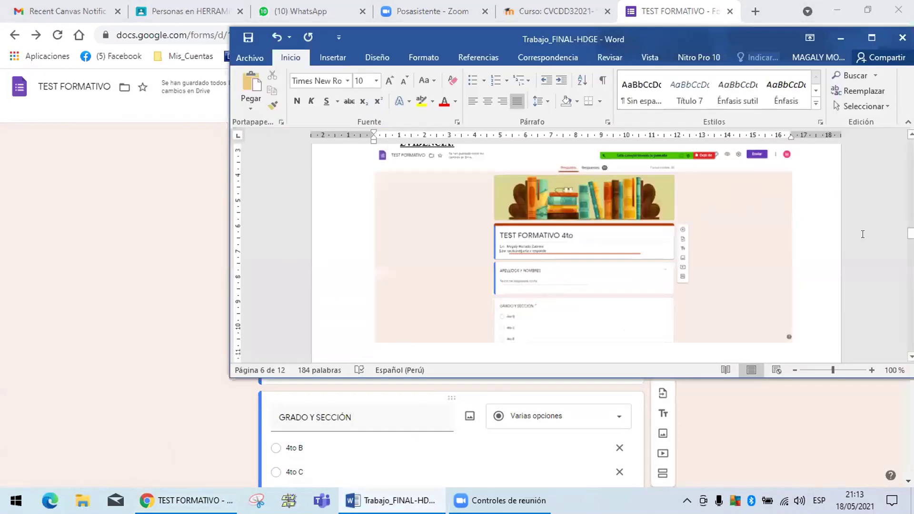
{"action": "left_click_drag", "start_coordinate": [910, 233], "coordinate": [910, 227]}
{"action": "left_click_drag", "start_coordinate": [600, 311], "coordinate": [427, 312]}
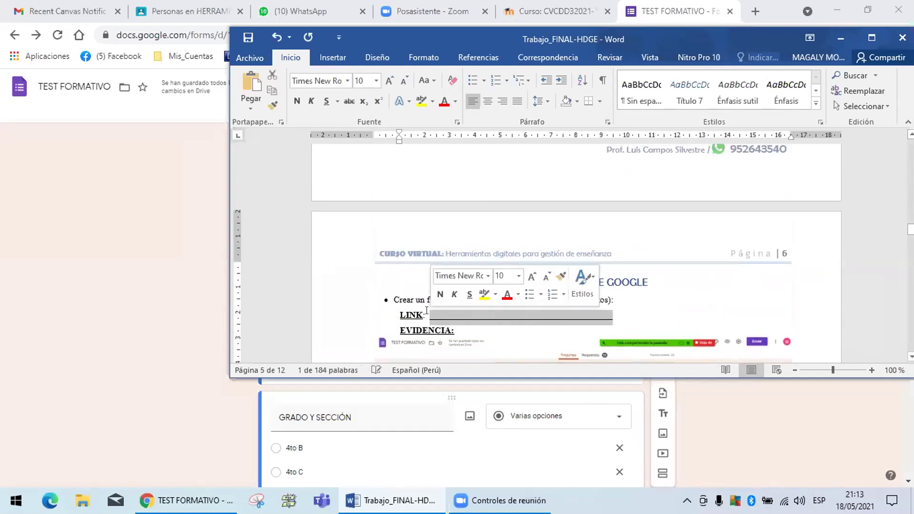
{"action": "key", "text": "ctrl+v"}
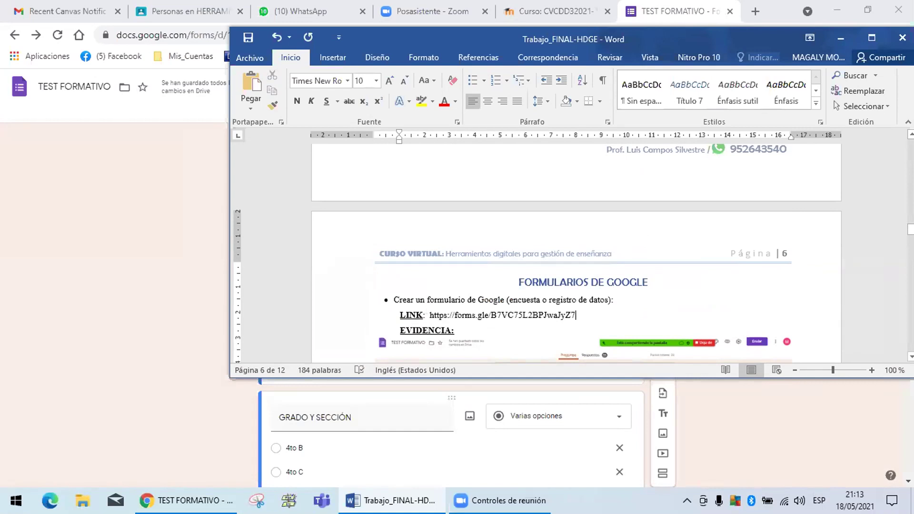
{"action": "key", "text": "Return"}
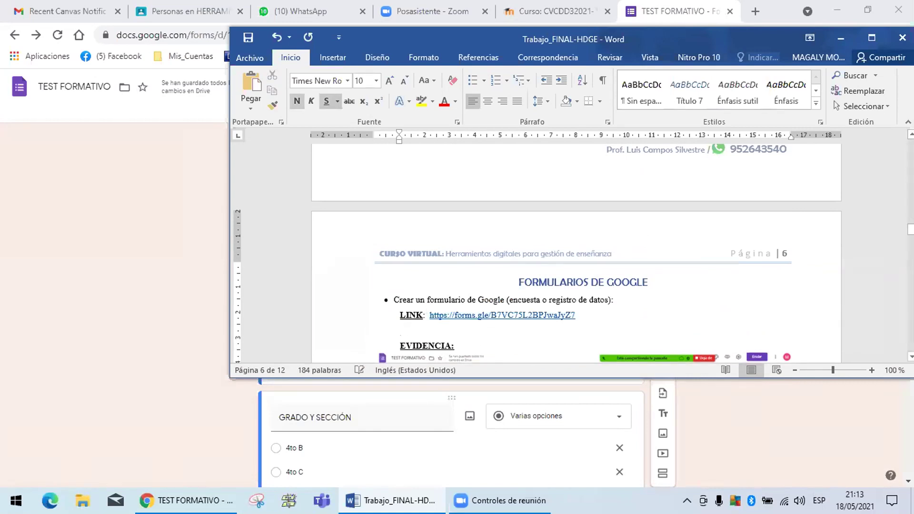
{"action": "left_click_drag", "start_coordinate": [910, 229], "coordinate": [910, 234]}
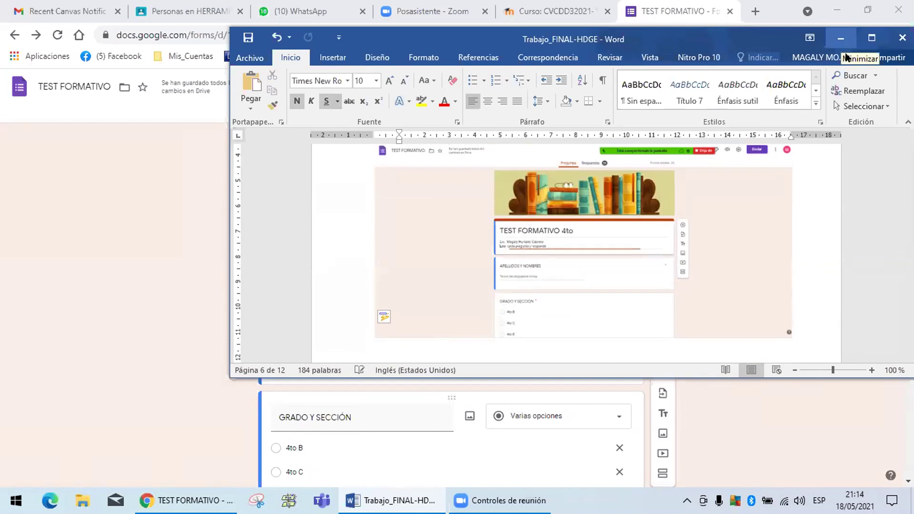
{"action": "left_click", "coordinate": [910, 234]}
{"action": "left_click_drag", "start_coordinate": [910, 235], "coordinate": [909, 222]}
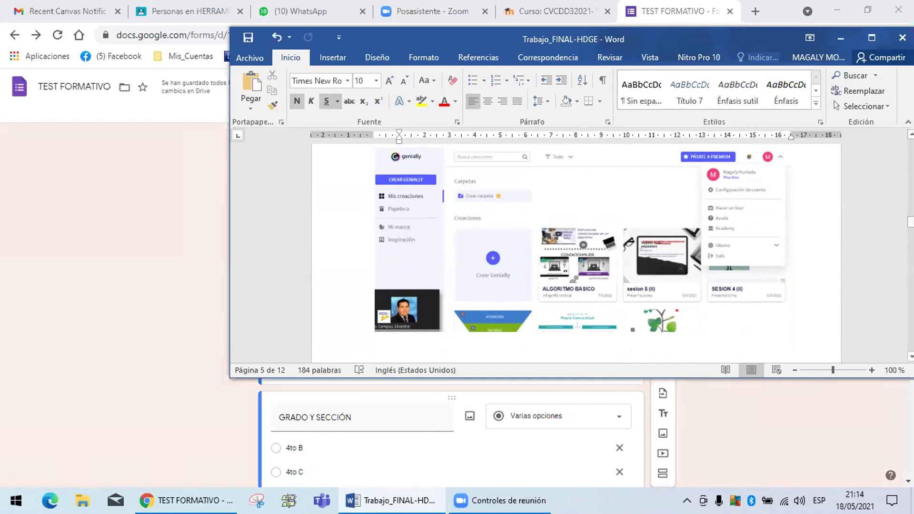
{"action": "left_click_drag", "start_coordinate": [910, 221], "coordinate": [910, 236]}
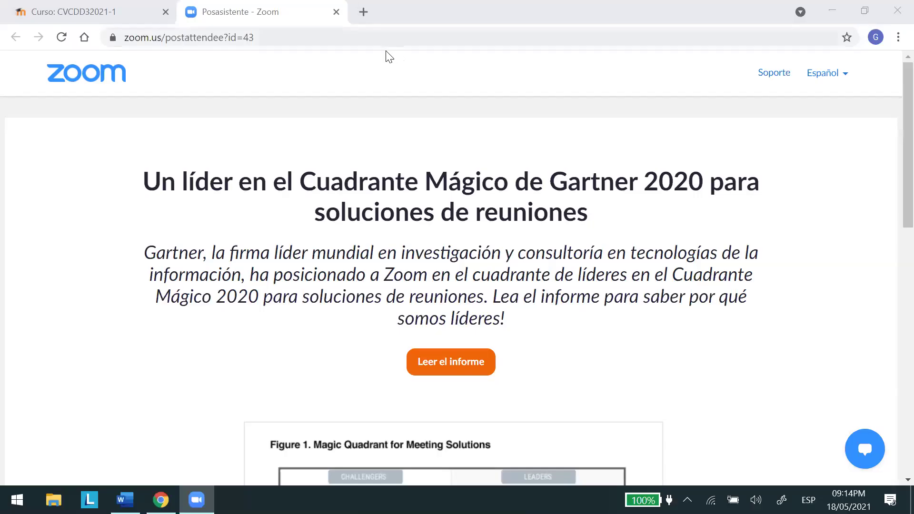
Load forms.google.com in a new Chrome tab.
{"action": "left_click", "coordinate": [363, 13]}
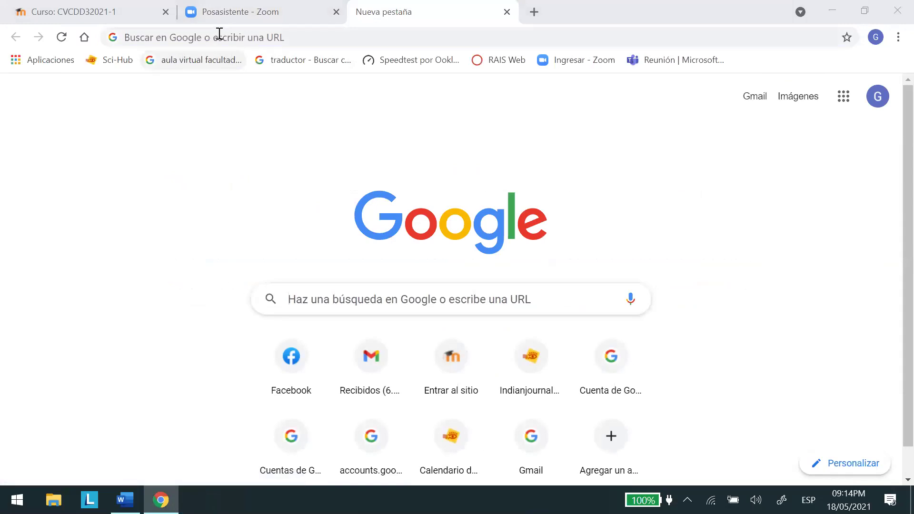
{"action": "left_click", "coordinate": [285, 34]}
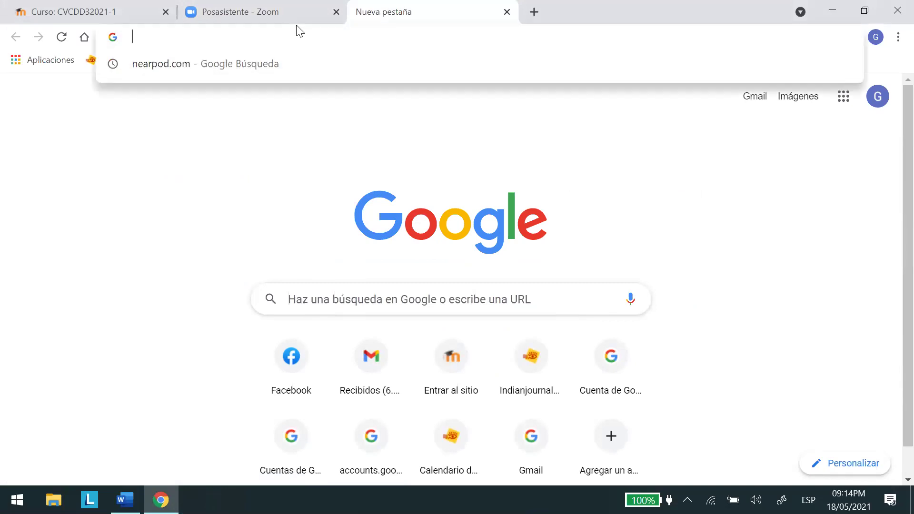
{"action": "type", "text": "FORM"}
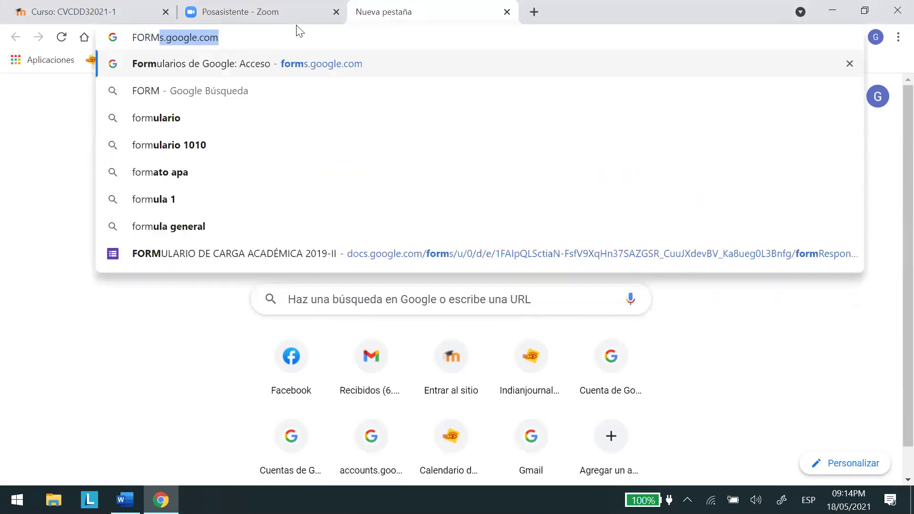
{"action": "type", "text": "S."}
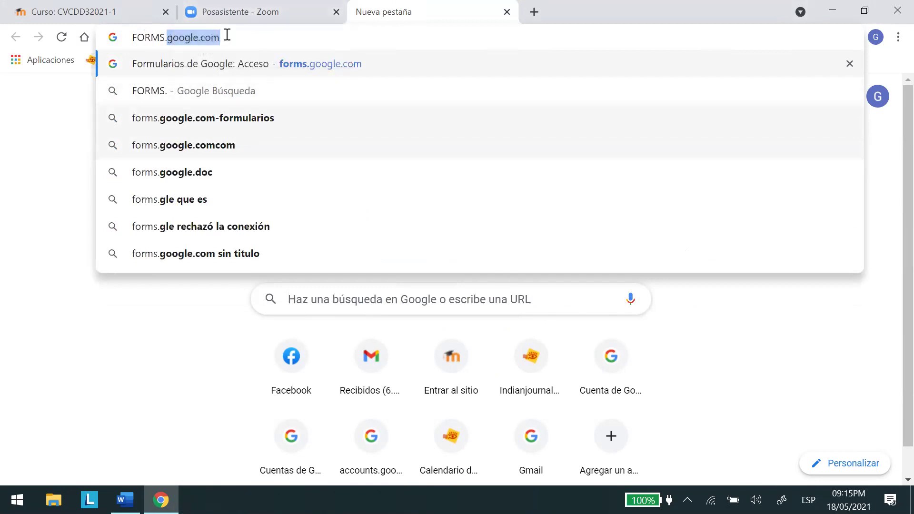
{"action": "left_click", "coordinate": [281, 40]}
{"action": "key", "text": "Return"}
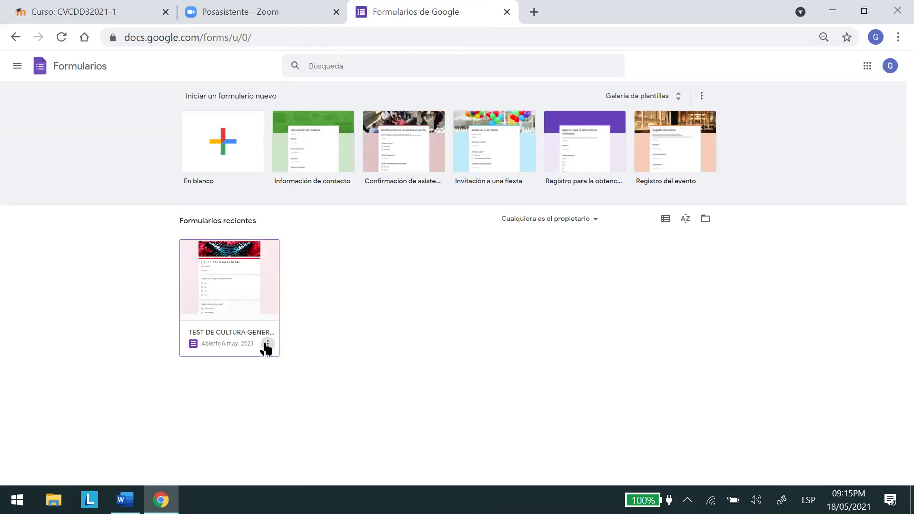
Open TEST DE CULTURA GENERAL and add 'PROFESORA' plus the teacher's name above 5 PREGUNTAS.
{"action": "left_click", "coordinate": [237, 291]}
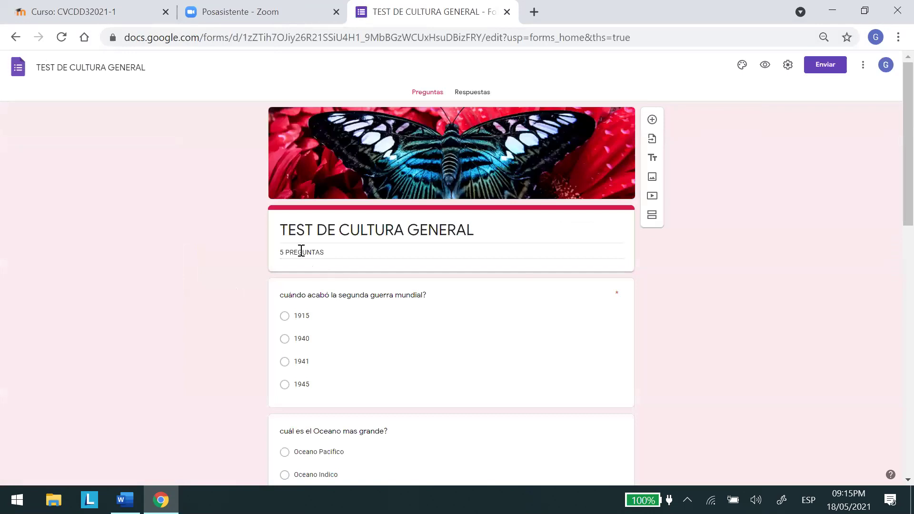
{"action": "triple_click", "coordinate": [476, 229]}
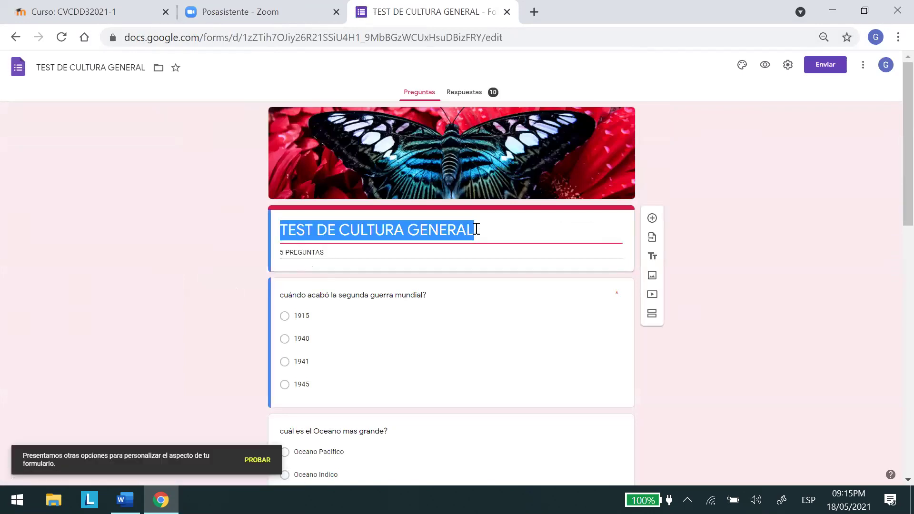
{"action": "triple_click", "coordinate": [326, 253]}
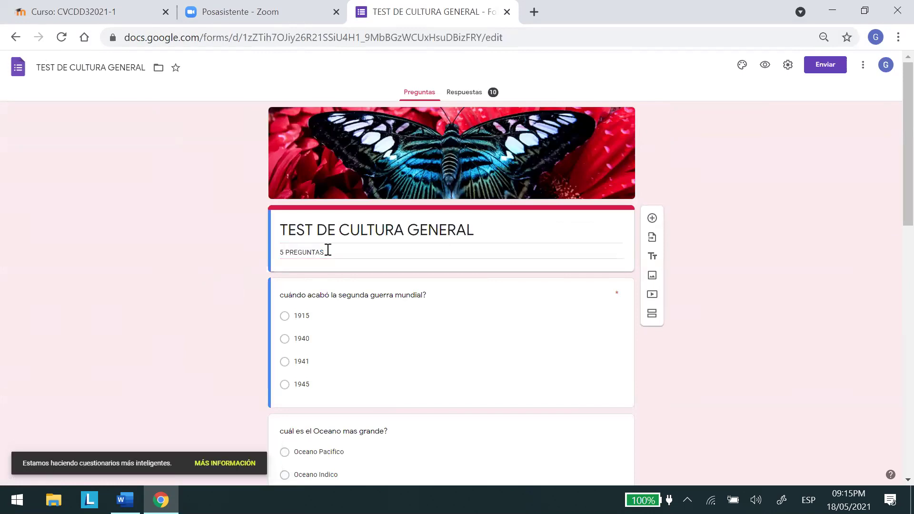
{"action": "triple_click", "coordinate": [282, 253]}
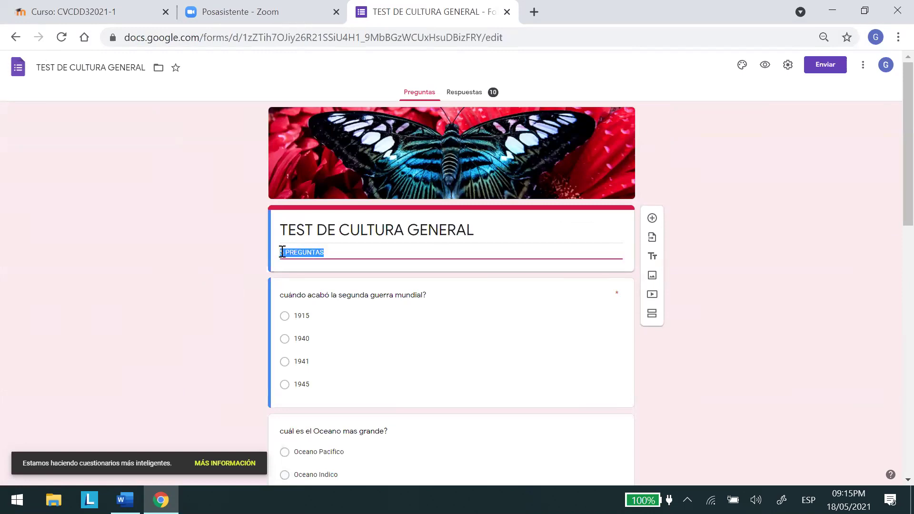
{"action": "left_click", "coordinate": [284, 253]}
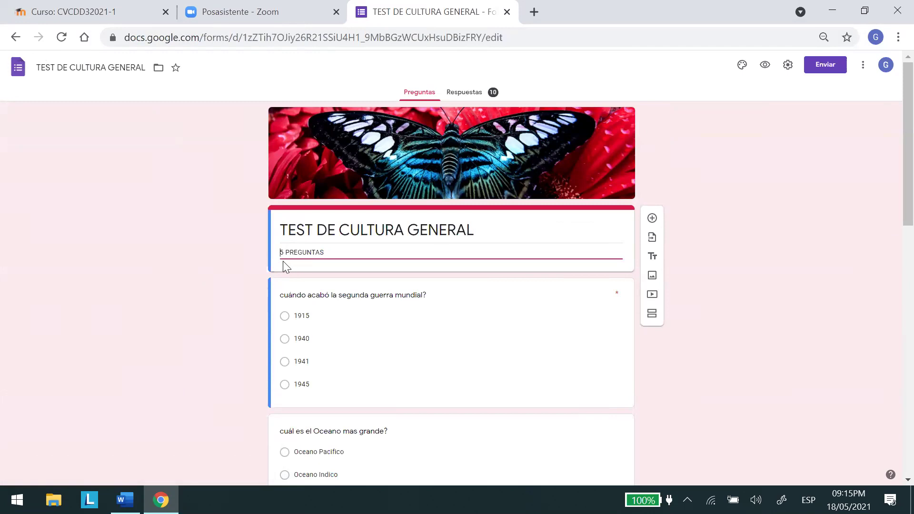
{"action": "type", "text": "GLO"}
{"action": "key", "text": "BackSpace"}
{"action": "key", "text": "BackSpace"}
{"action": "key", "text": "BackSpace"}
{"action": "type", "text": "PROFESORA "}
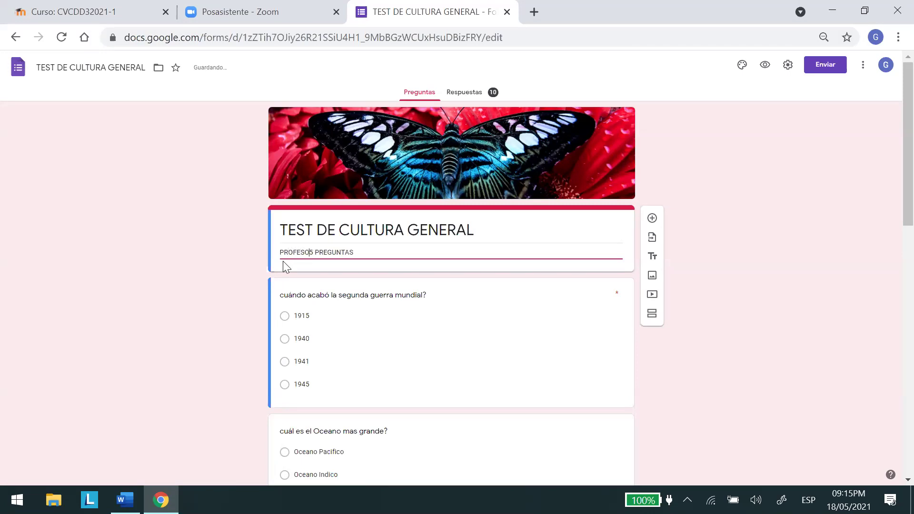
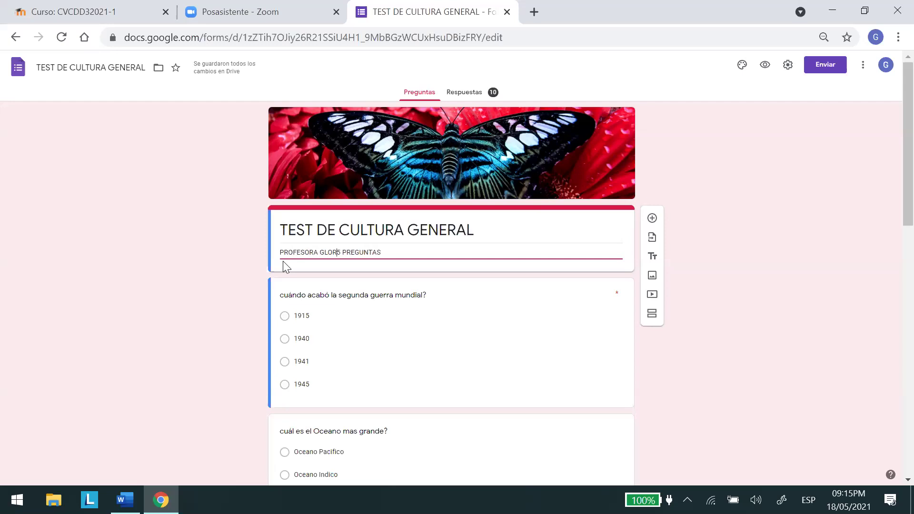
{"action": "key", "text": "Return"}
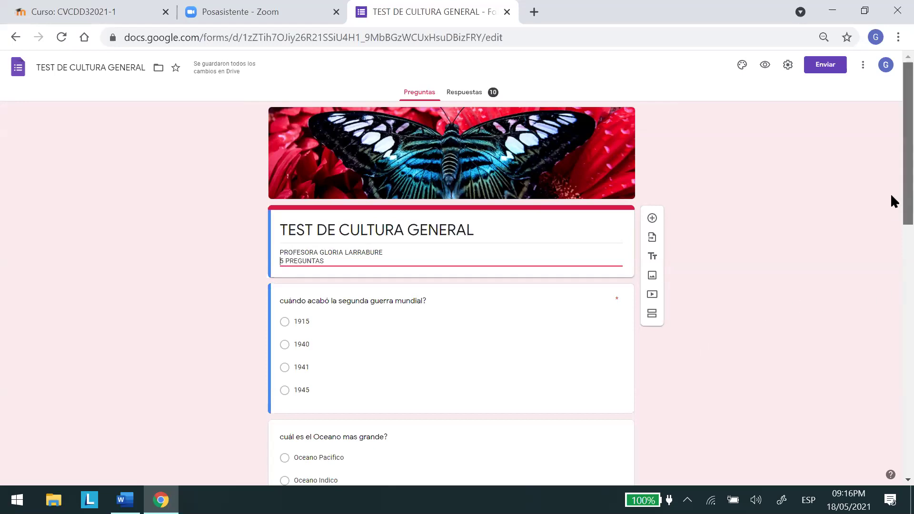
Search the Start menu for RECORTES to find the Snipping Tool.
{"action": "scroll", "coordinate": [889, 193], "scroll_direction": "down", "scroll_amount": 2}
{"action": "scroll", "coordinate": [887, 261], "scroll_direction": "down", "scroll_amount": 2}
{"action": "scroll", "coordinate": [890, 228], "scroll_direction": "up", "scroll_amount": 5}
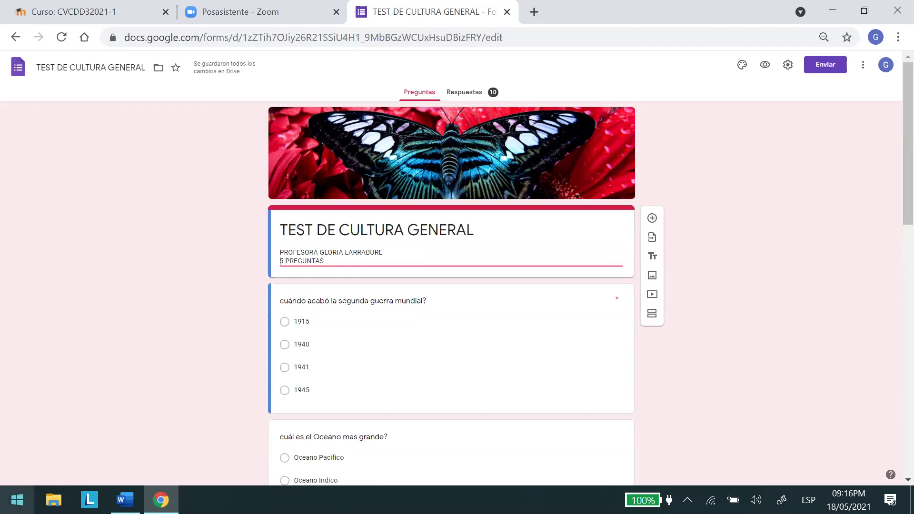
{"action": "left_click", "coordinate": [17, 500]}
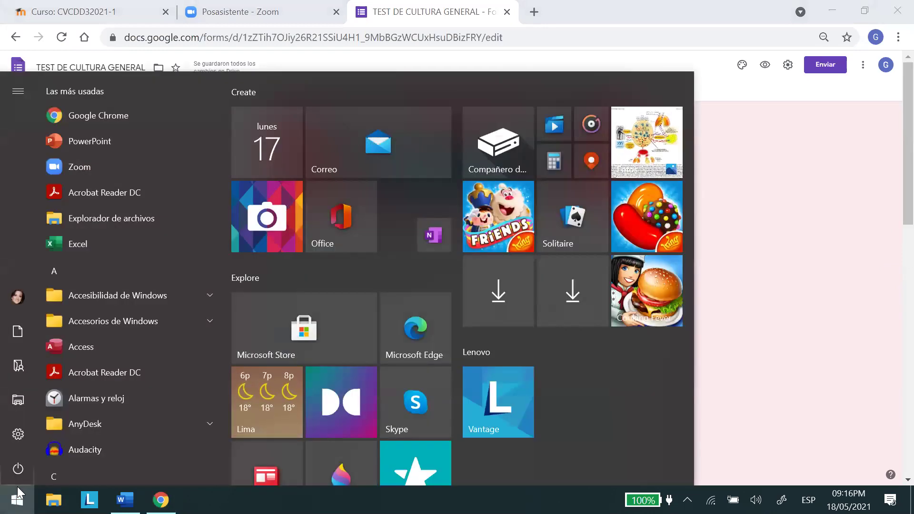
{"action": "type", "text": "RE"}
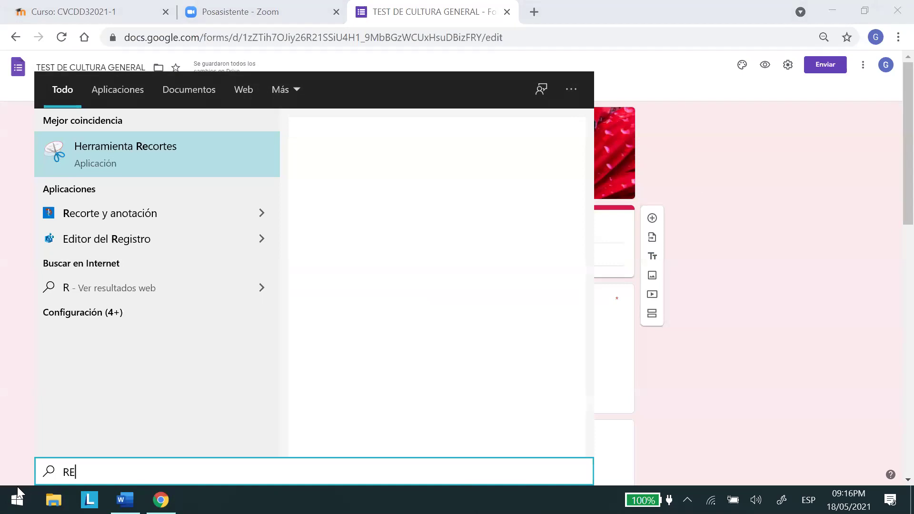
{"action": "type", "text": "CORT"}
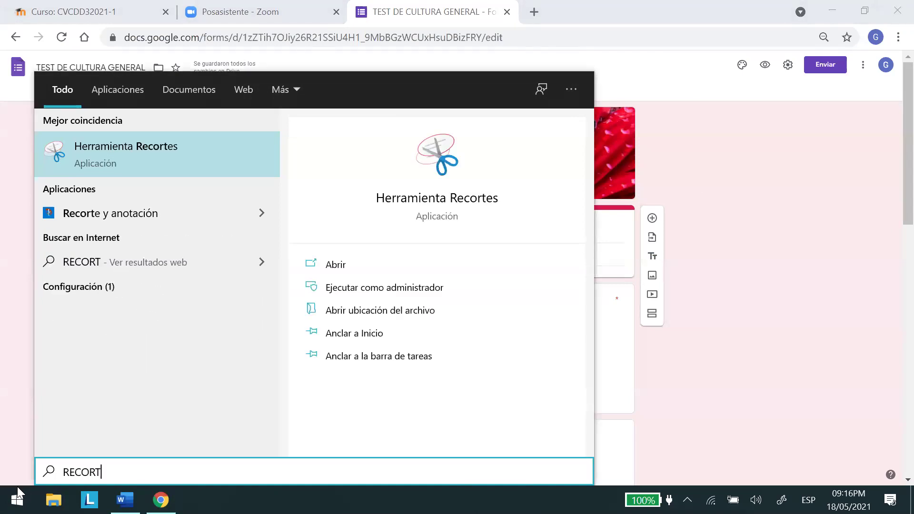
{"action": "type", "text": "ES"}
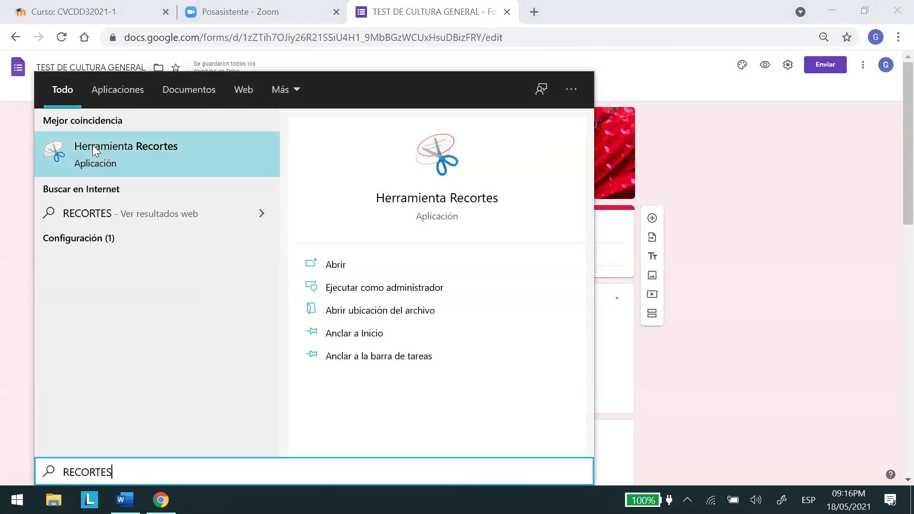
Snip the TEST DE CULTURA GENERAL form screen with Herramienta Recortes and paste it under EVIDENCIA in Word.
{"action": "left_click", "coordinate": [93, 145]}
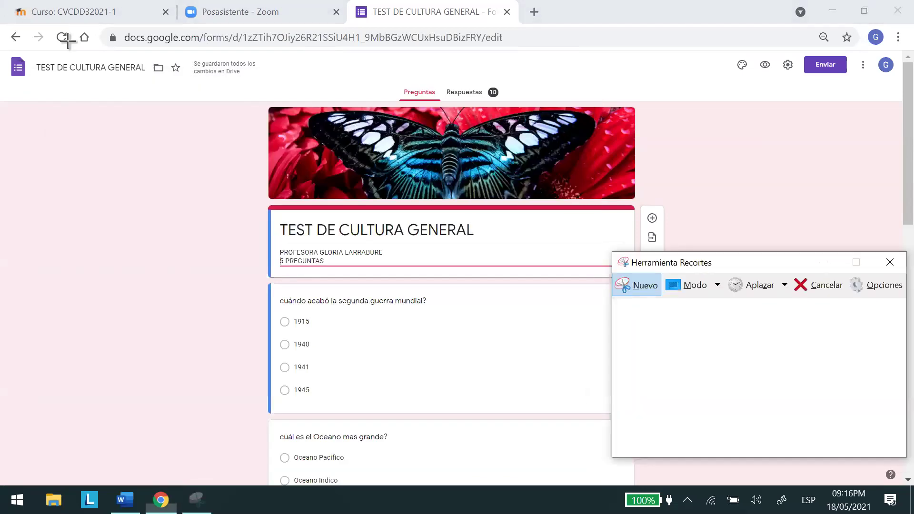
{"action": "left_click_drag", "start_coordinate": [25, 17], "coordinate": [912, 513]}
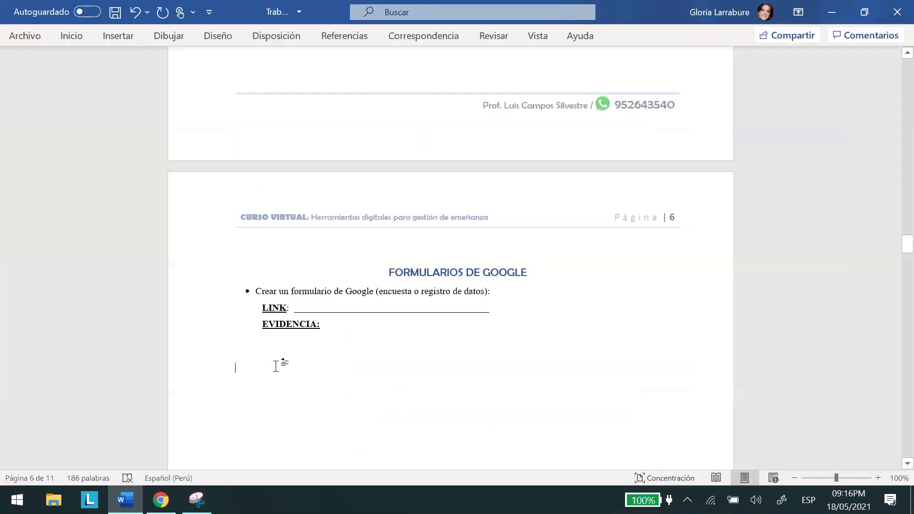
{"action": "right_click", "coordinate": [276, 366]}
{"action": "left_click", "coordinate": [309, 205]}
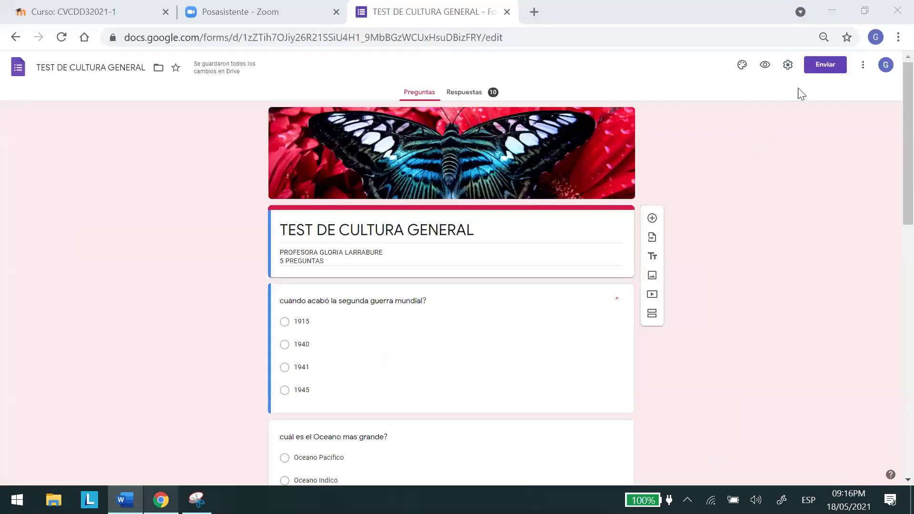
Copy the shortened forms.gle link for TEST DE CULTURA GENERAL, then return to Word.
{"action": "left_click", "coordinate": [802, 94]}
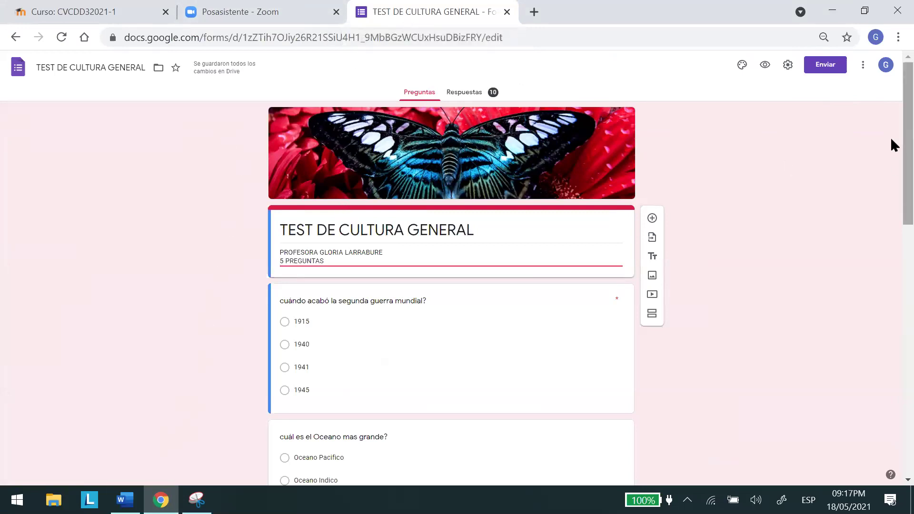
{"action": "left_click", "coordinate": [828, 71]}
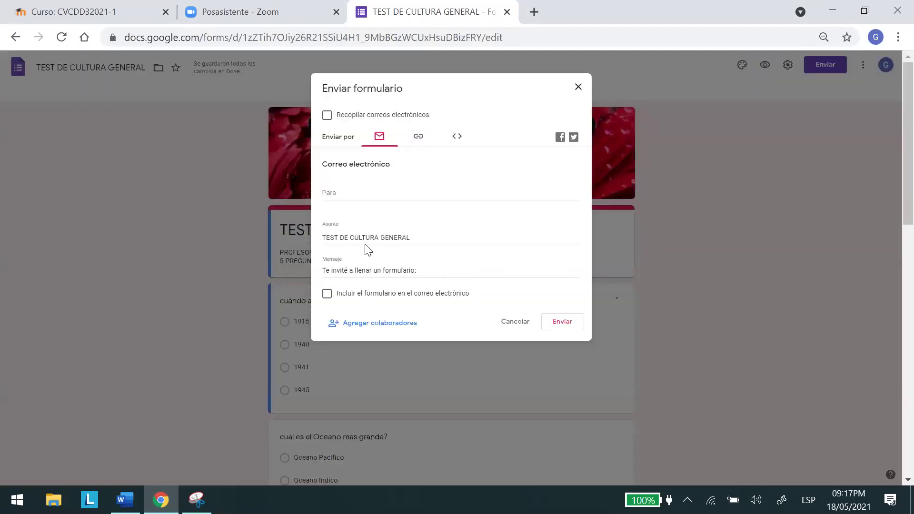
{"action": "left_click", "coordinate": [419, 138]}
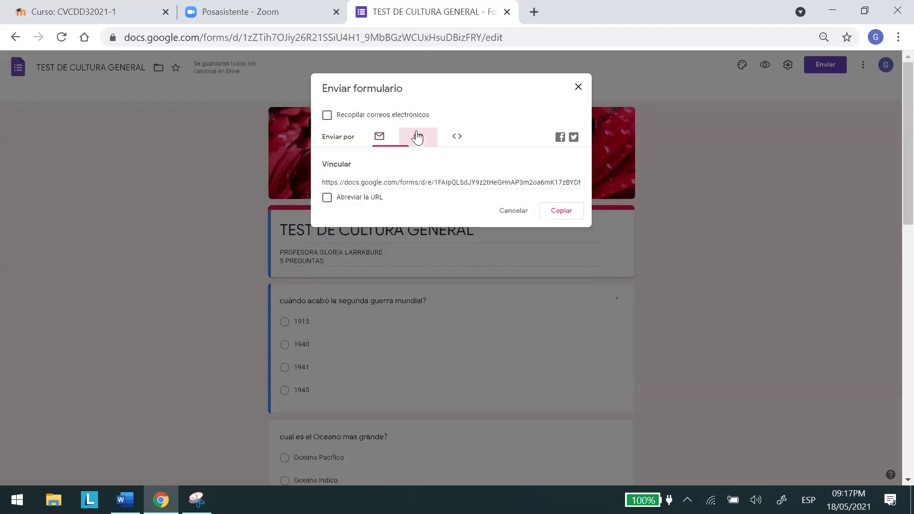
{"action": "left_click", "coordinate": [328, 198]}
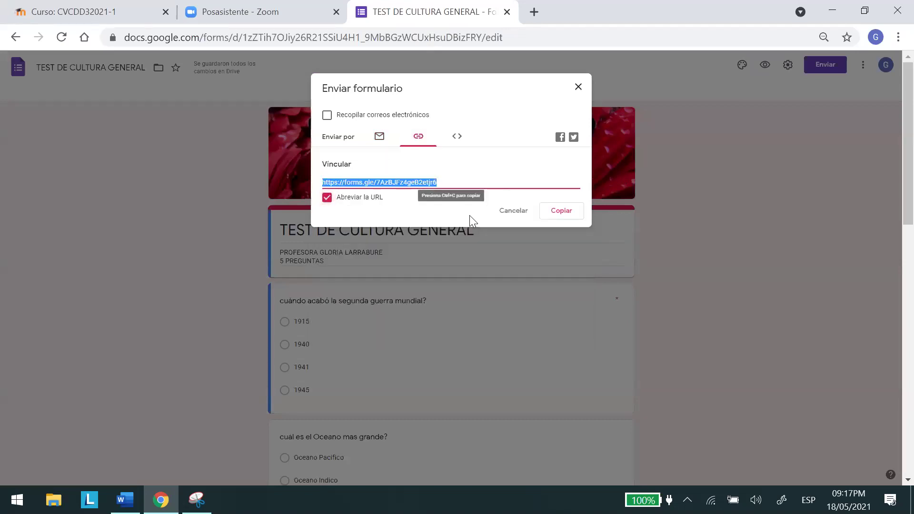
{"action": "left_click", "coordinate": [562, 211]}
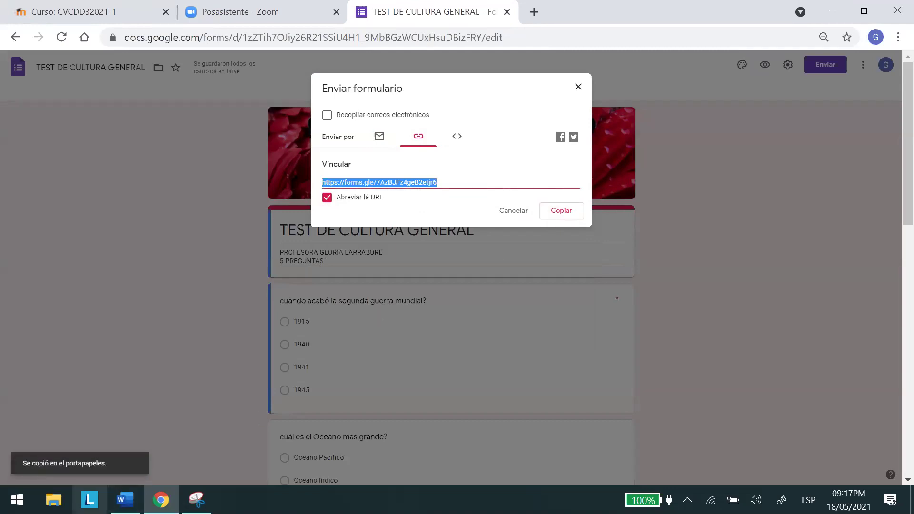
{"action": "key", "text": "alt+Tab"}
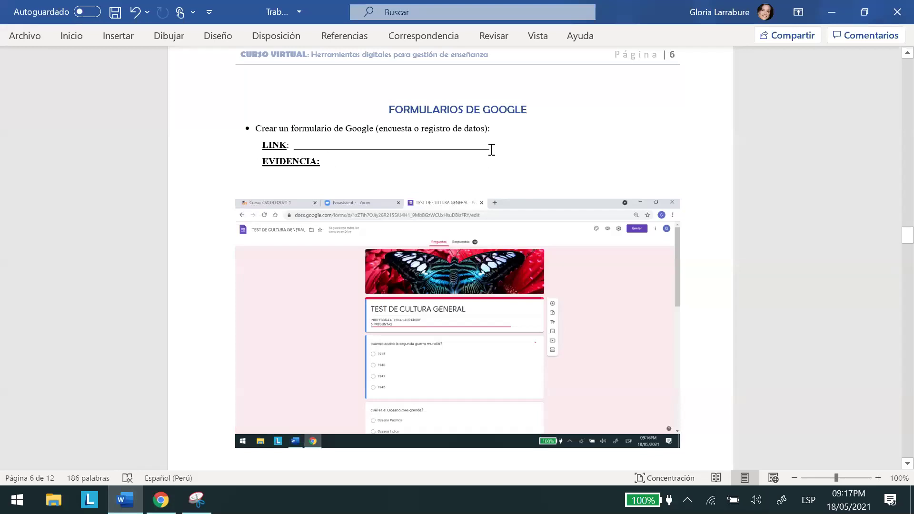
{"action": "left_click_drag", "start_coordinate": [488, 147], "coordinate": [292, 146]}
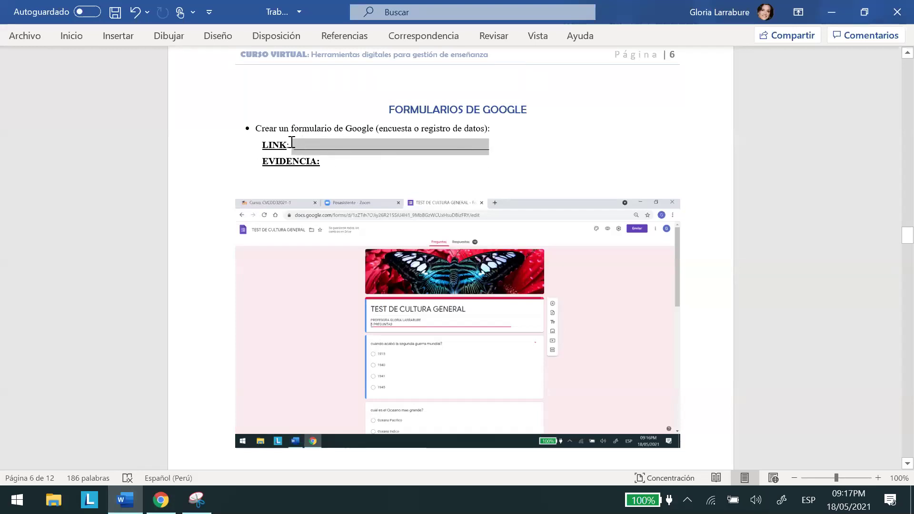
{"action": "right_click", "coordinate": [330, 144]}
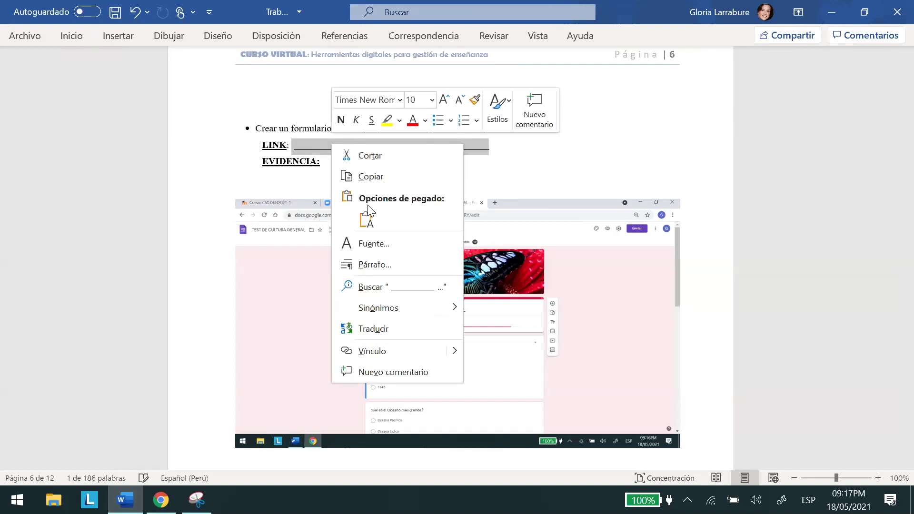
{"action": "left_click", "coordinate": [365, 220]}
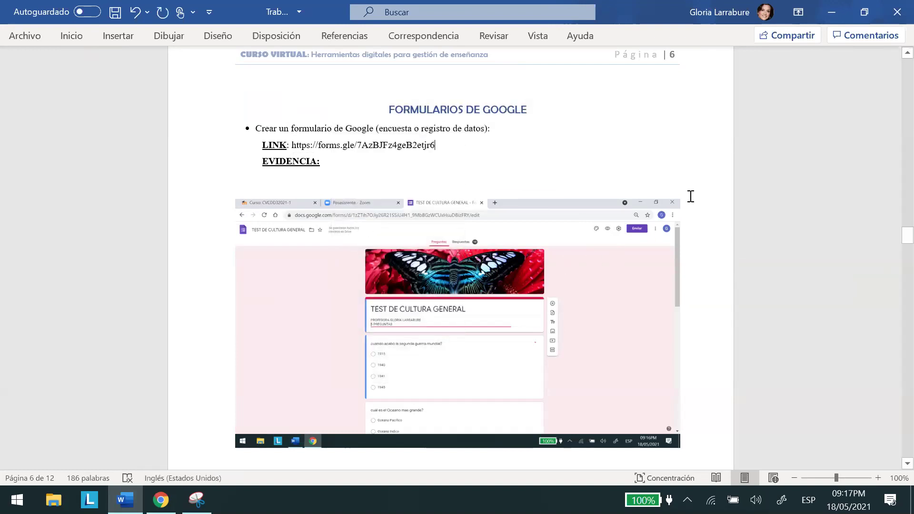
{"action": "left_click", "coordinate": [680, 131]}
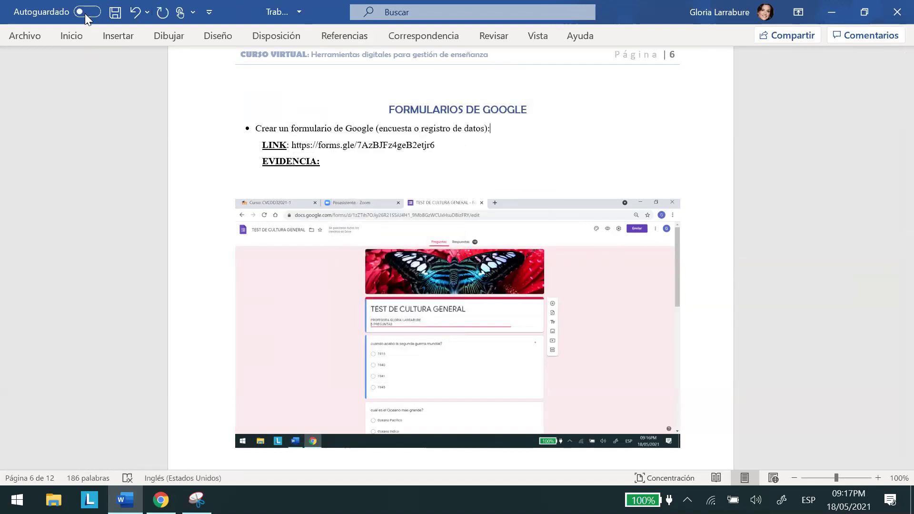
{"action": "left_click", "coordinate": [115, 14]}
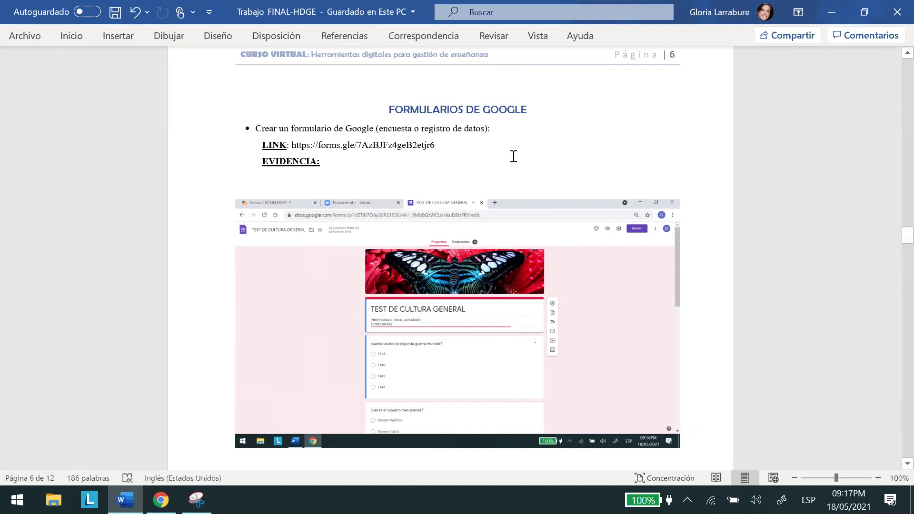
{"action": "key", "text": "Return"}
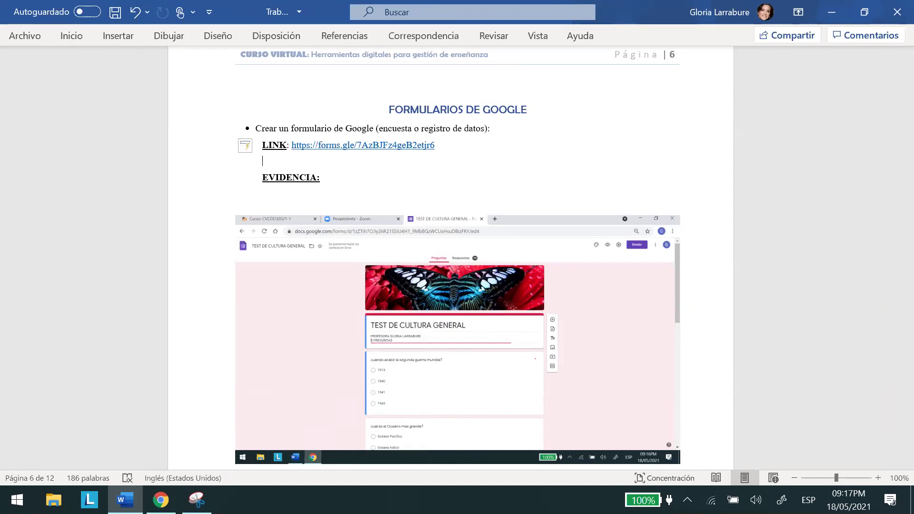
Make the Genially and Educaplay URLs clickable hyperlinks by pressing Enter after each.
{"action": "left_click_drag", "start_coordinate": [907, 236], "coordinate": [890, 198]}
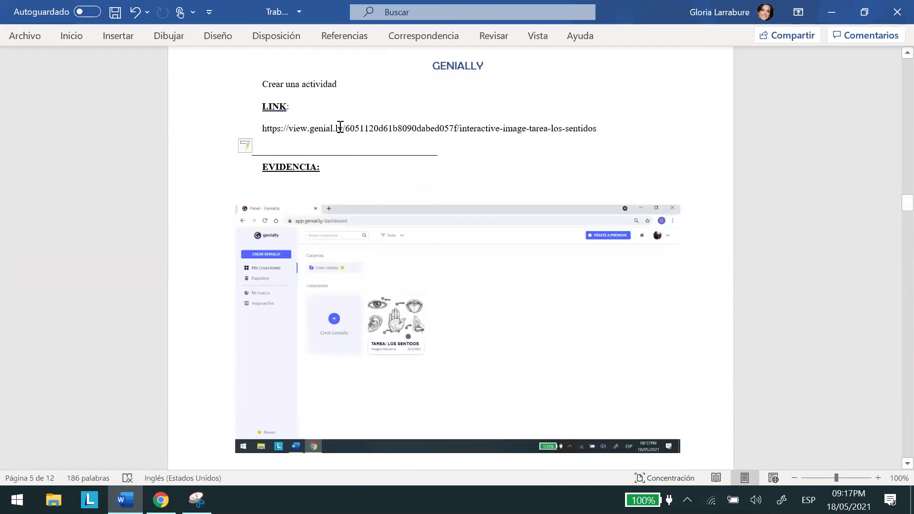
{"action": "left_click", "coordinate": [292, 107]}
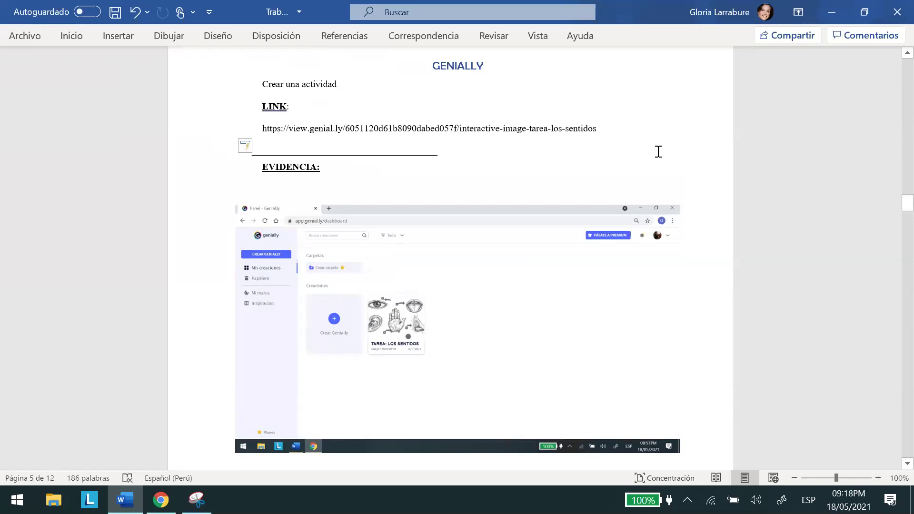
{"action": "key", "text": "Return"}
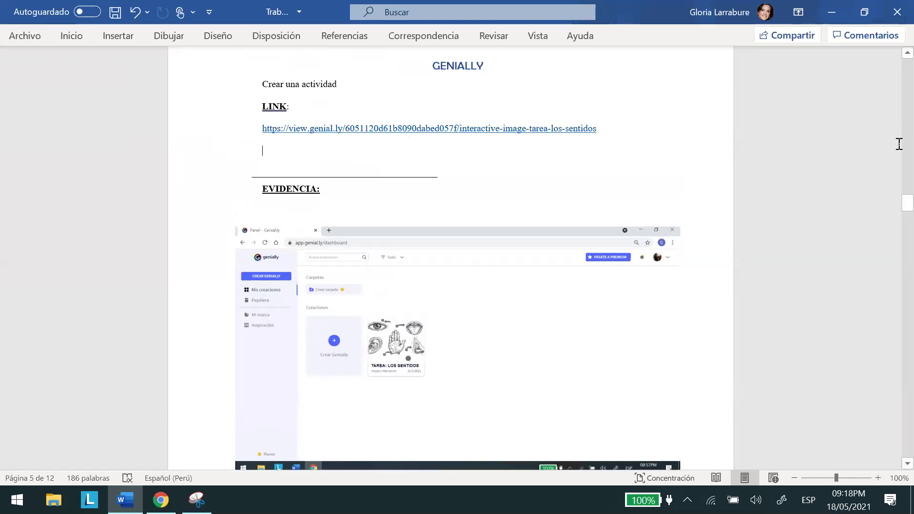
{"action": "left_click_drag", "start_coordinate": [890, 197], "coordinate": [896, 163]}
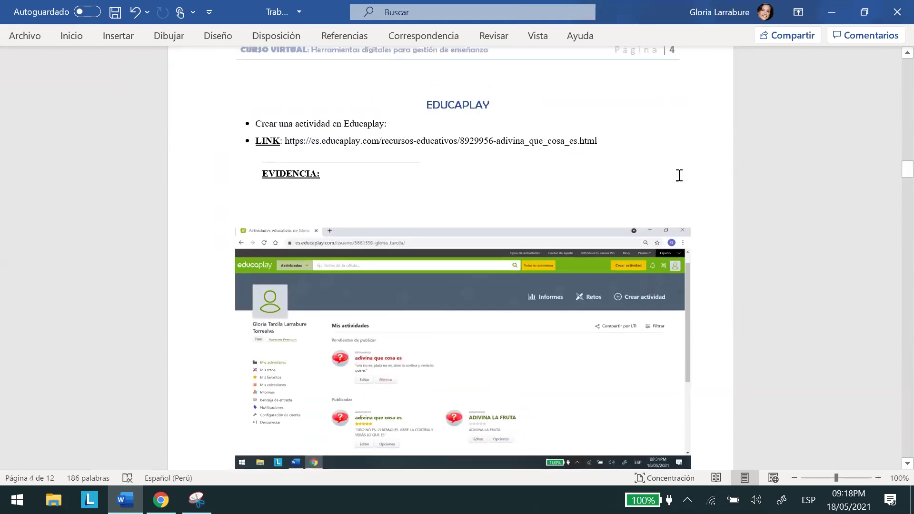
{"action": "left_click", "coordinate": [604, 137]}
{"action": "key", "text": "Return"}
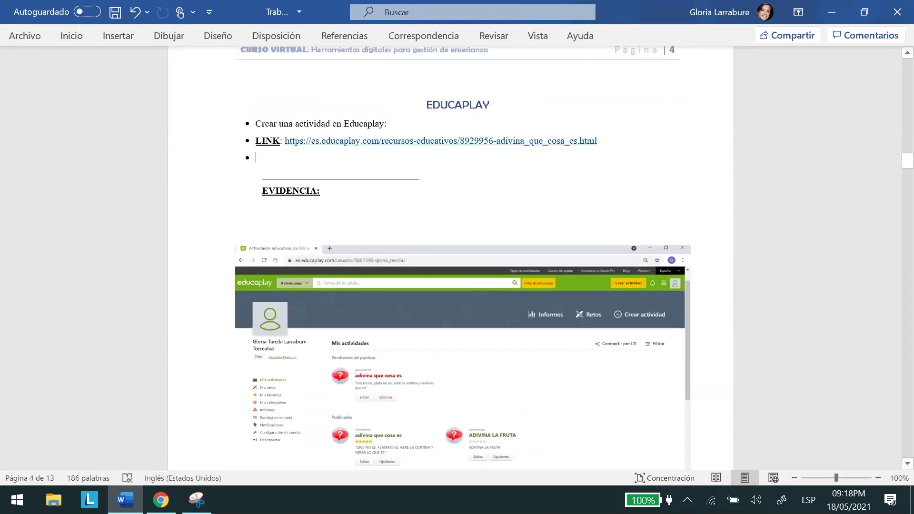
Tidy the blank lines above the KAHOOT section.
{"action": "left_click_drag", "start_coordinate": [890, 157], "coordinate": [887, 211]}
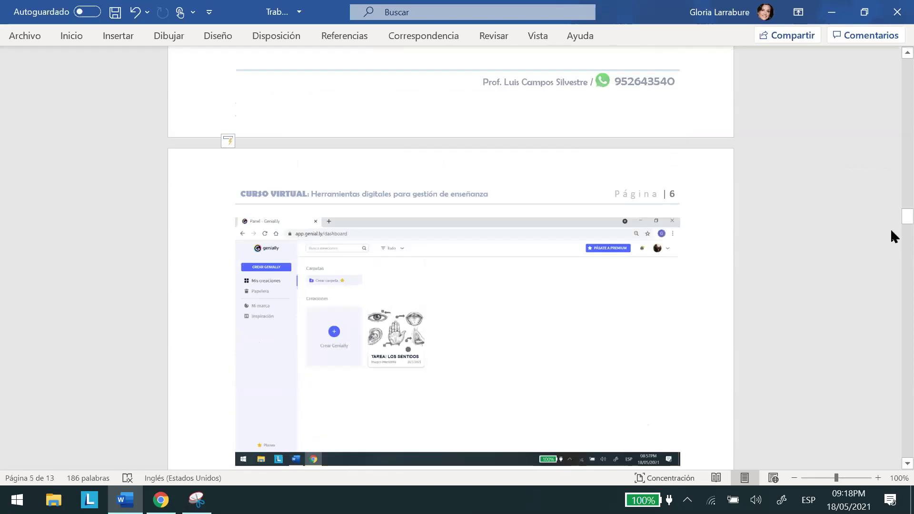
{"action": "left_click_drag", "start_coordinate": [905, 217], "coordinate": [890, 276]}
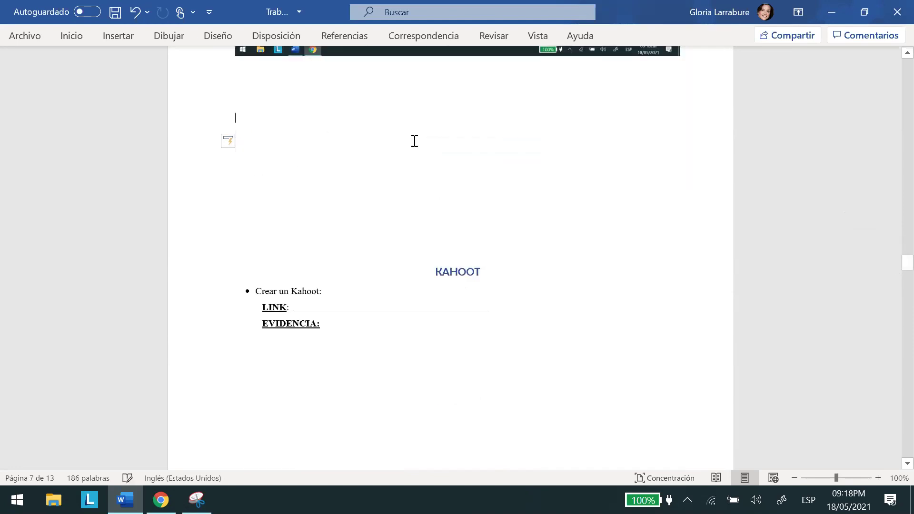
{"action": "key", "text": "Return"}
{"action": "key", "text": "Return"}
{"action": "key", "text": "Return"}
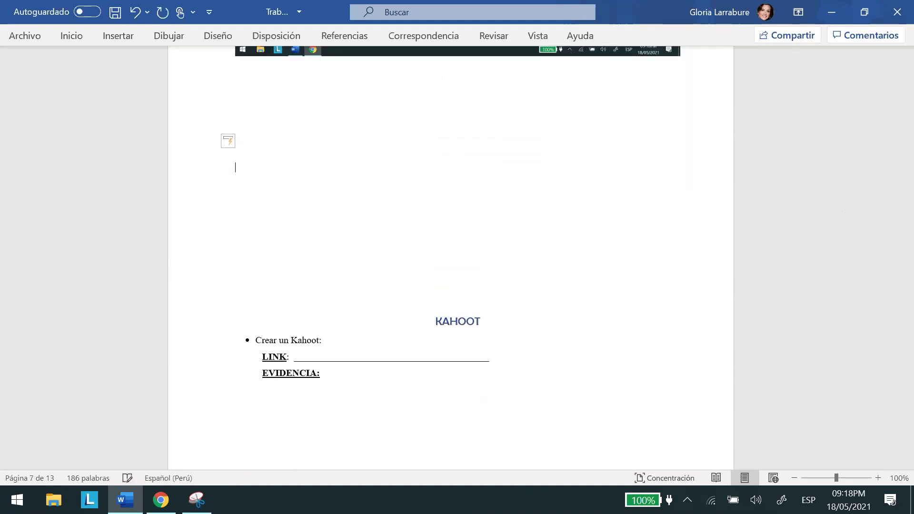
{"action": "key", "text": "BackSpace"}
{"action": "key", "text": "BackSpace"}
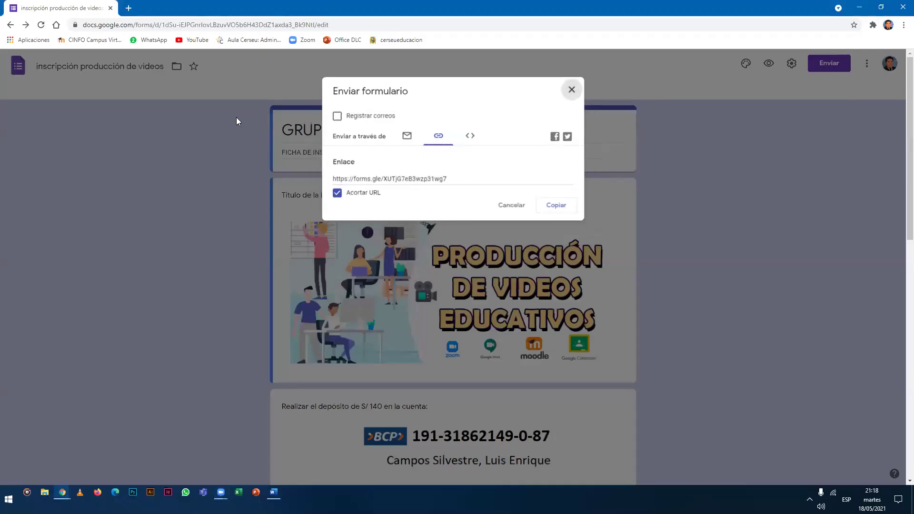
Close the form's send dialog and go to kahoot.com in the browser.
{"action": "left_click", "coordinate": [236, 117]}
{"action": "left_click", "coordinate": [387, 26]}
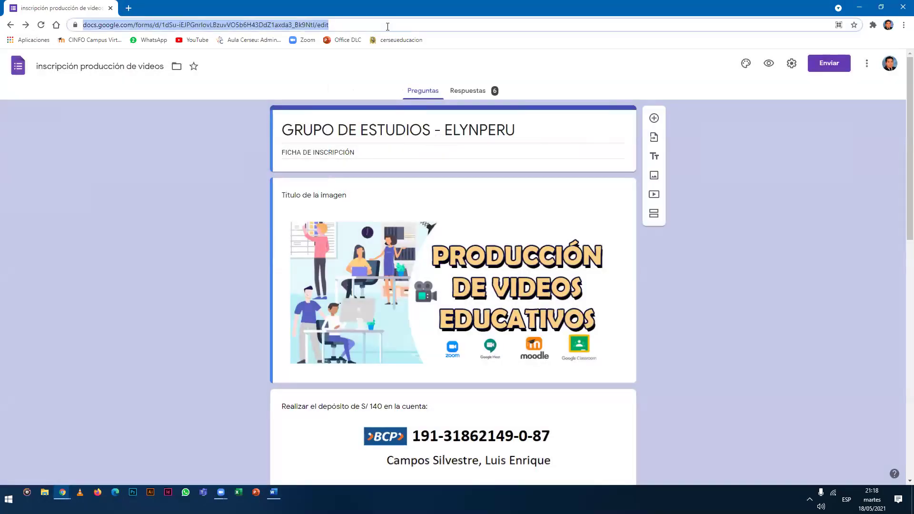
{"action": "type", "text": "kahoo"}
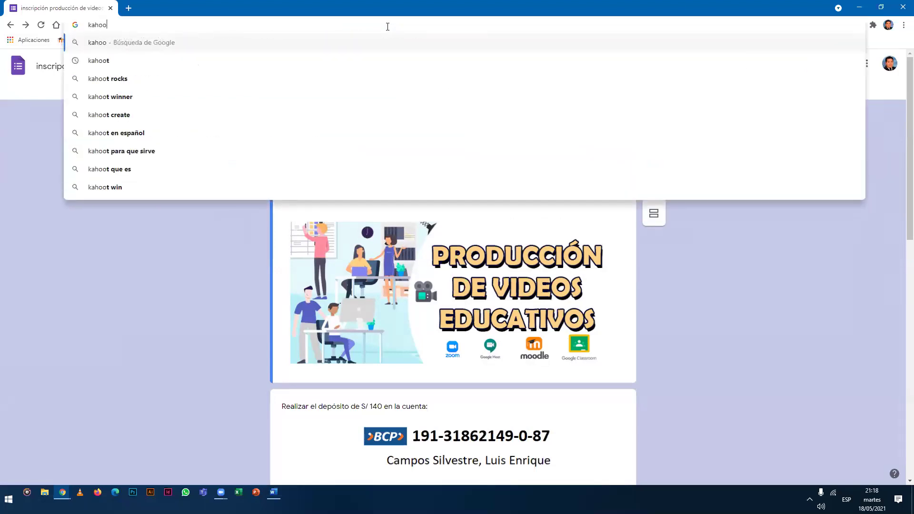
{"action": "type", "text": "t.com"}
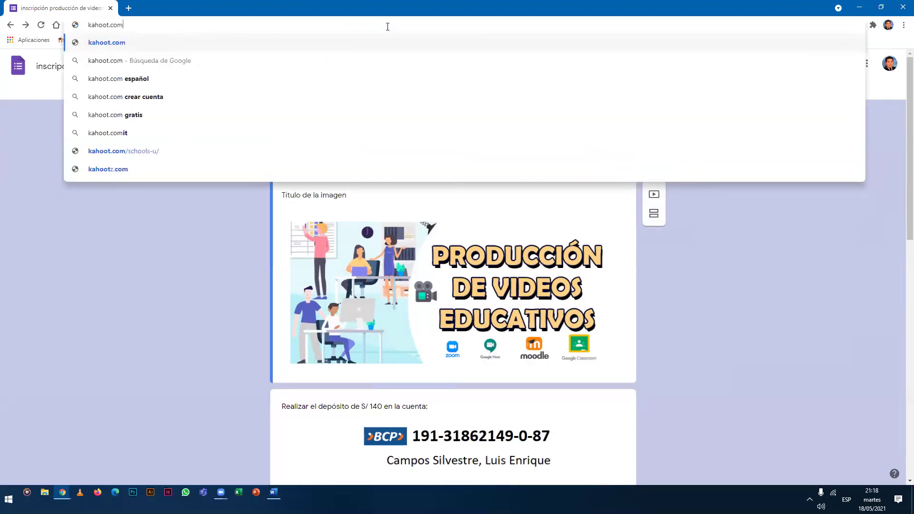
{"action": "key", "text": "Return"}
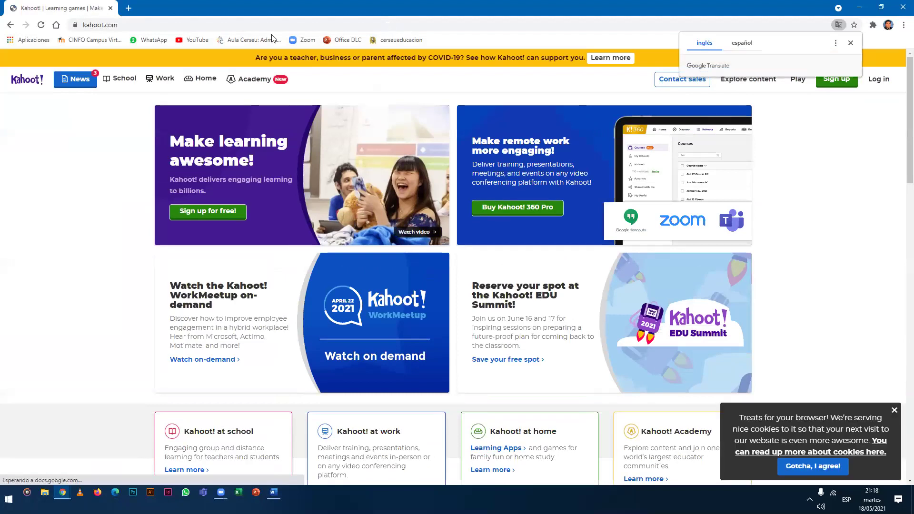
{"action": "left_click", "coordinate": [270, 21]}
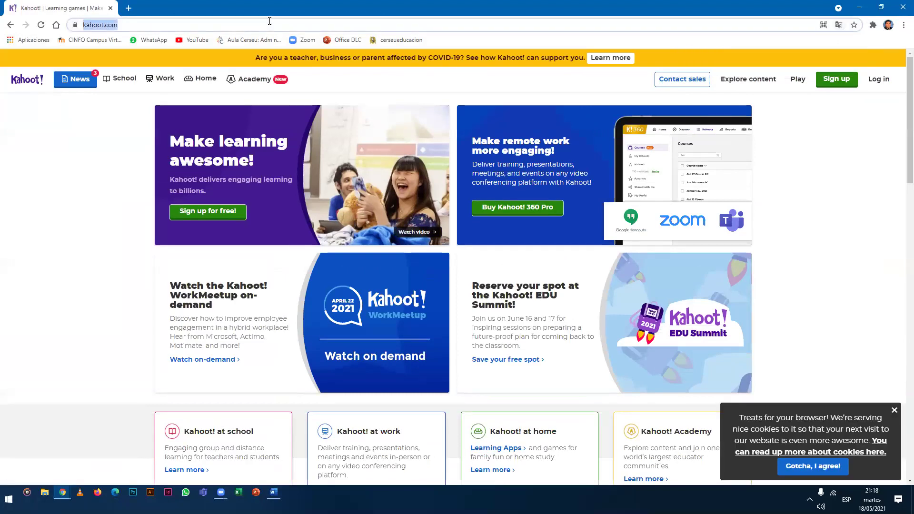
Dismiss the cookie notice, translate the Kahoot home page into Spanish, and begin signing in.
{"action": "left_click", "coordinate": [221, 492]}
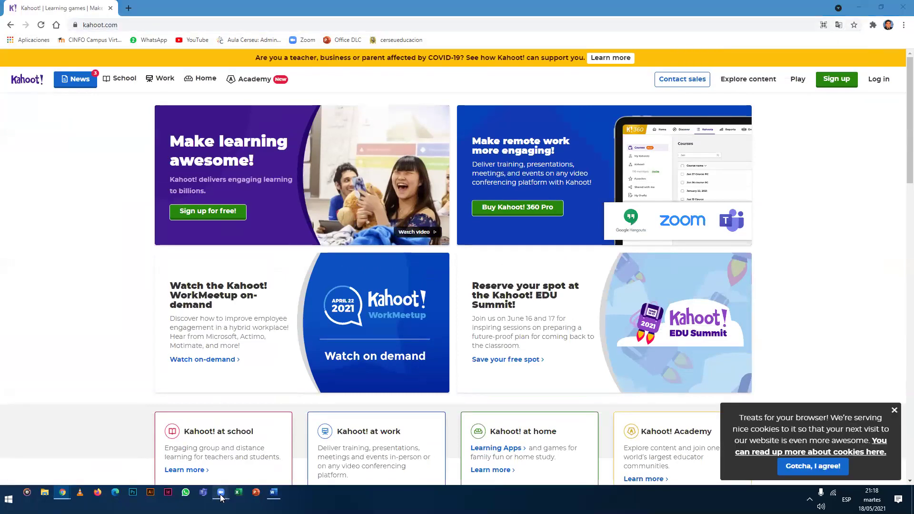
{"action": "left_click", "coordinate": [599, 178]}
{"action": "left_click", "coordinate": [100, 161]}
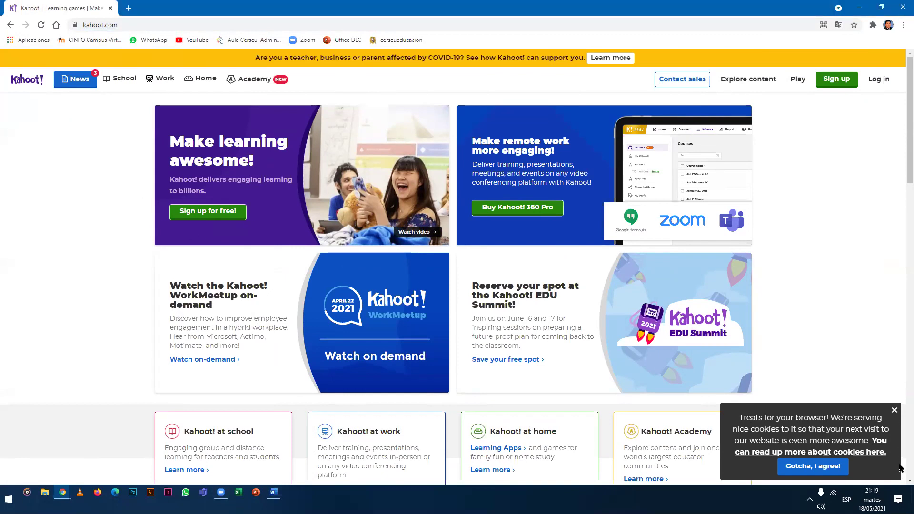
{"action": "left_click", "coordinate": [893, 410]}
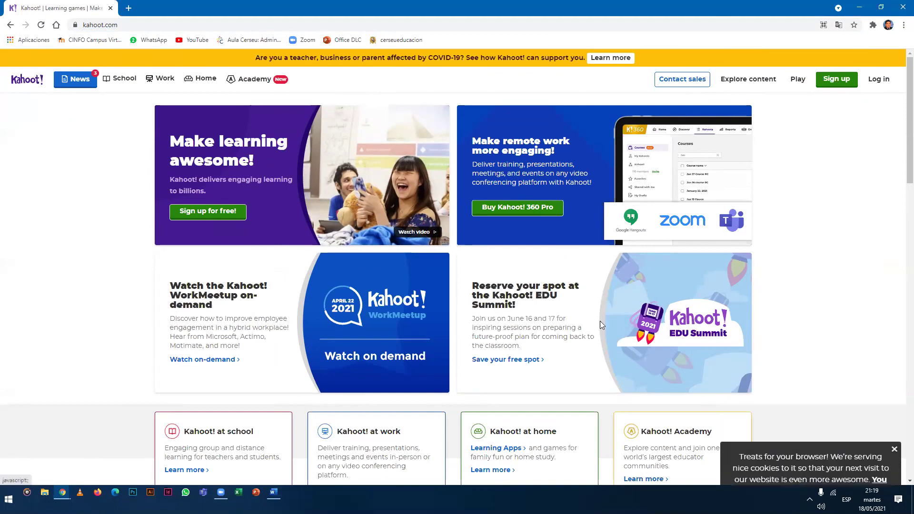
{"action": "right_click", "coordinate": [72, 135]}
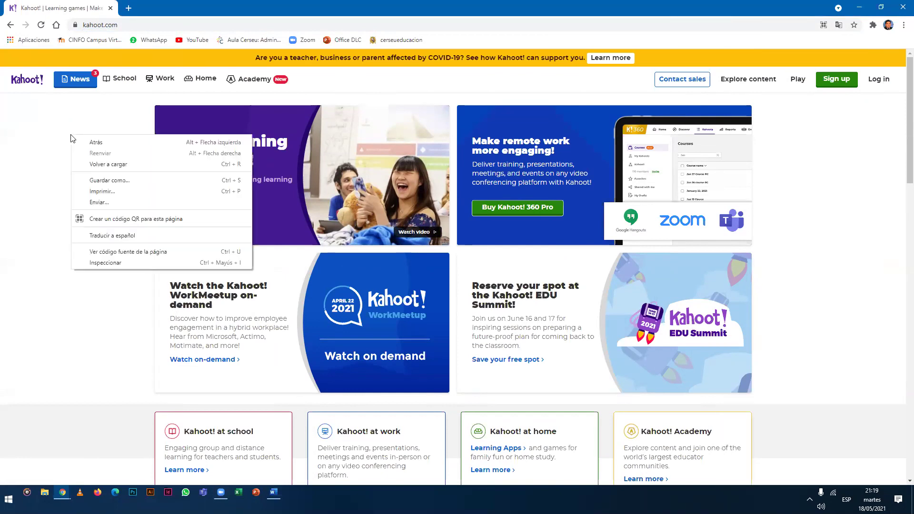
{"action": "left_click", "coordinate": [110, 238]}
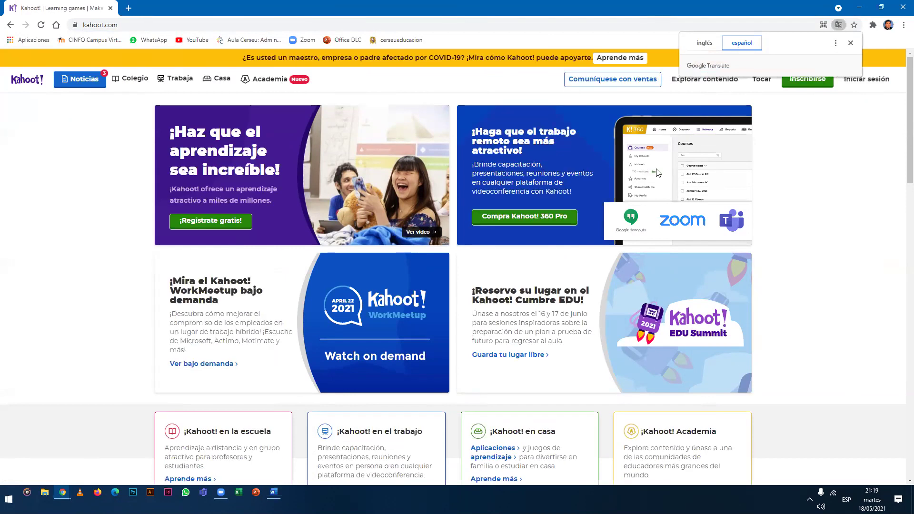
{"action": "left_click", "coordinate": [854, 45]}
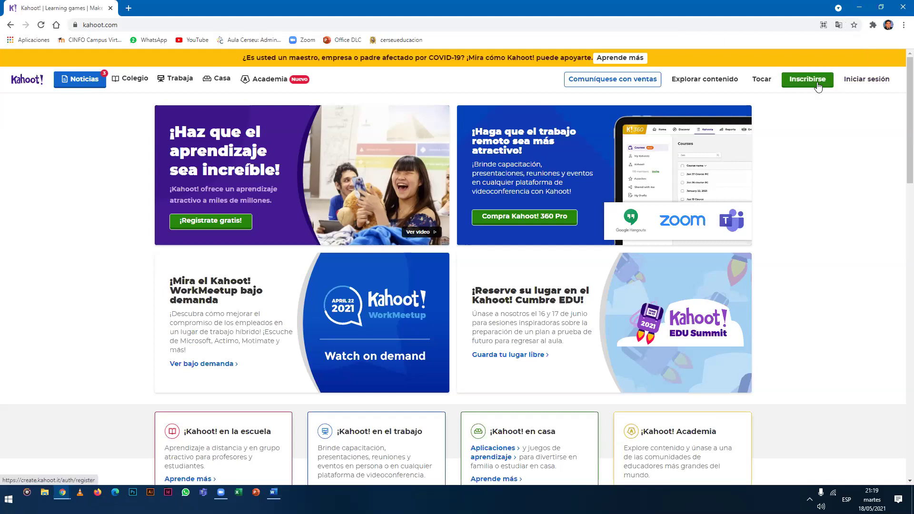
{"action": "left_click", "coordinate": [876, 81]}
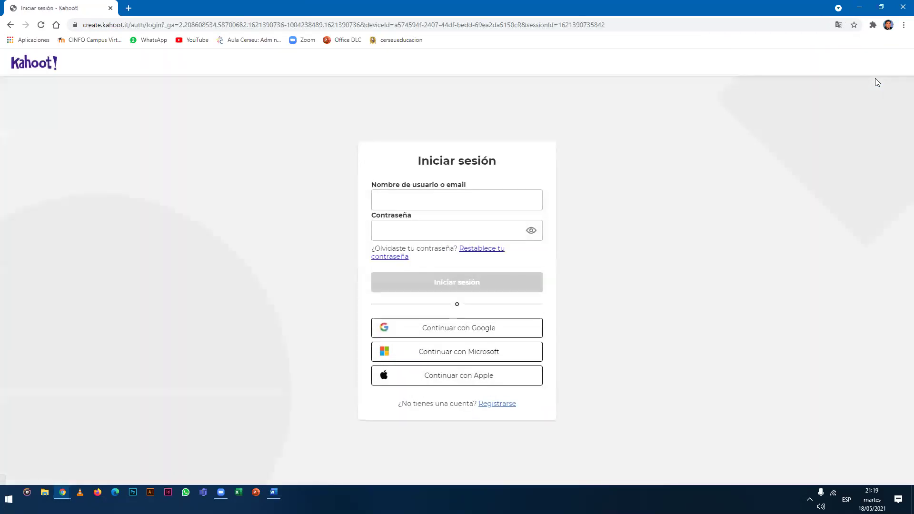
Sign in to Kahoot with Google, picking the account in the popup.
{"action": "left_click", "coordinate": [538, 379]}
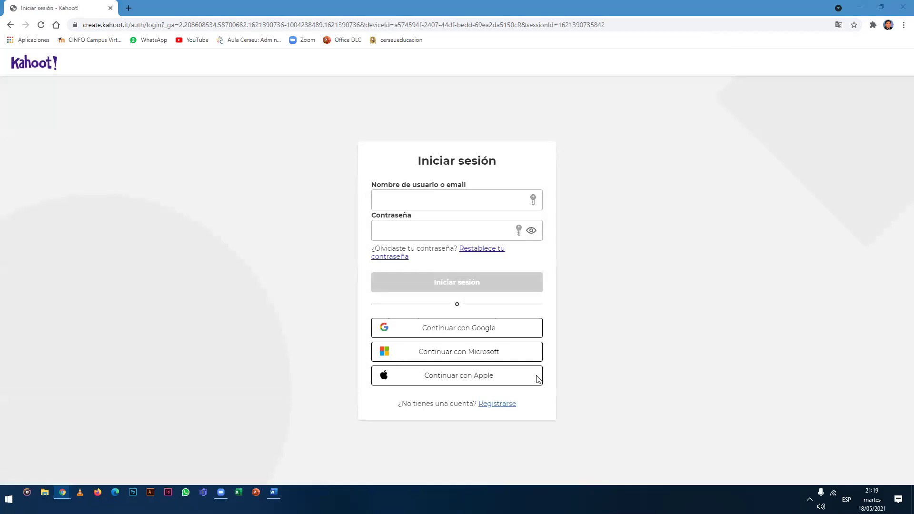
{"action": "left_click", "coordinate": [482, 332]}
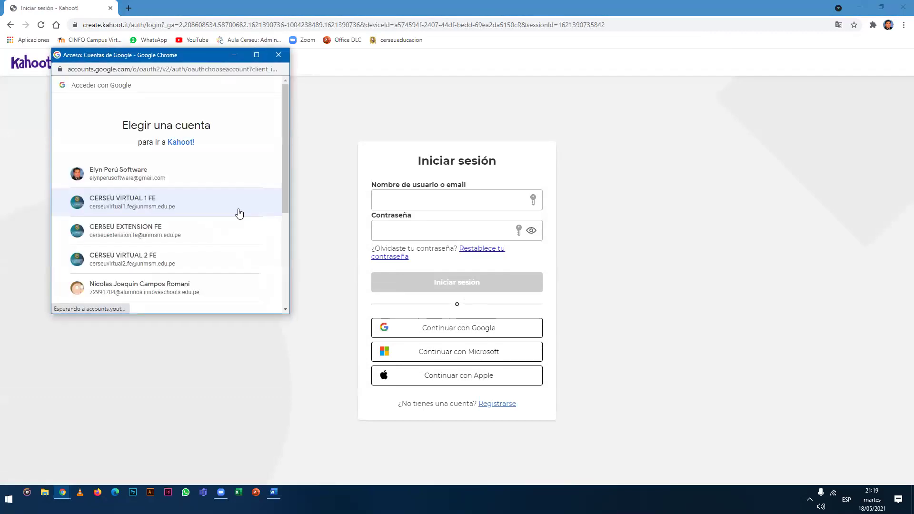
{"action": "left_click", "coordinate": [170, 182]}
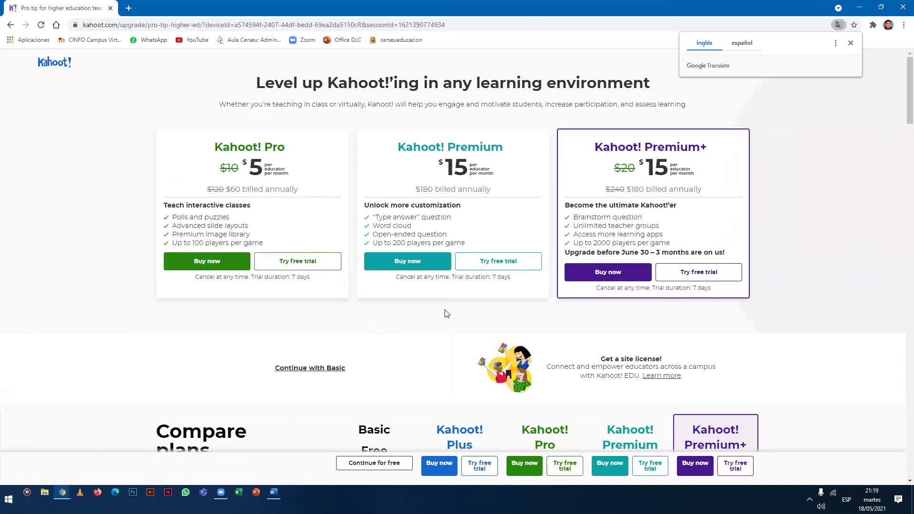
Translate the pricing page into Spanish and start the Kahoot! Pro free trial.
{"action": "right_click", "coordinate": [79, 164]}
{"action": "left_click", "coordinate": [90, 262]}
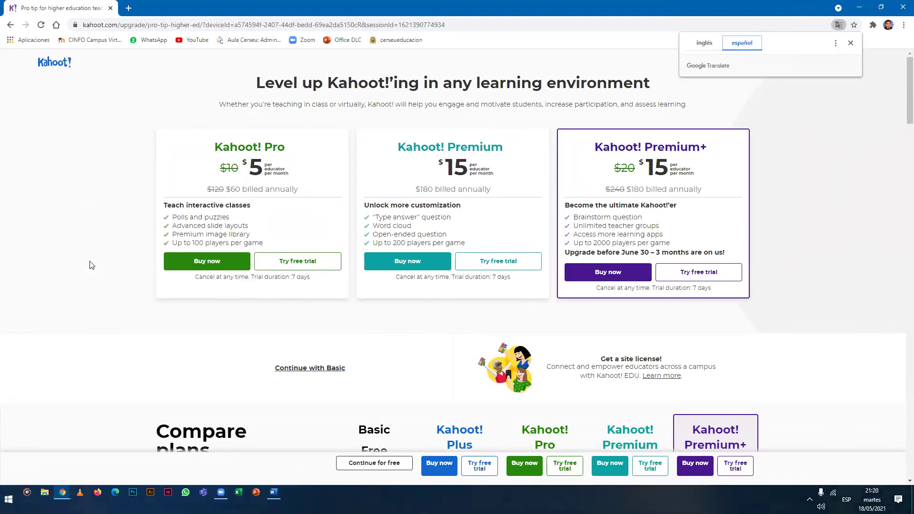
{"action": "left_click", "coordinate": [309, 266]}
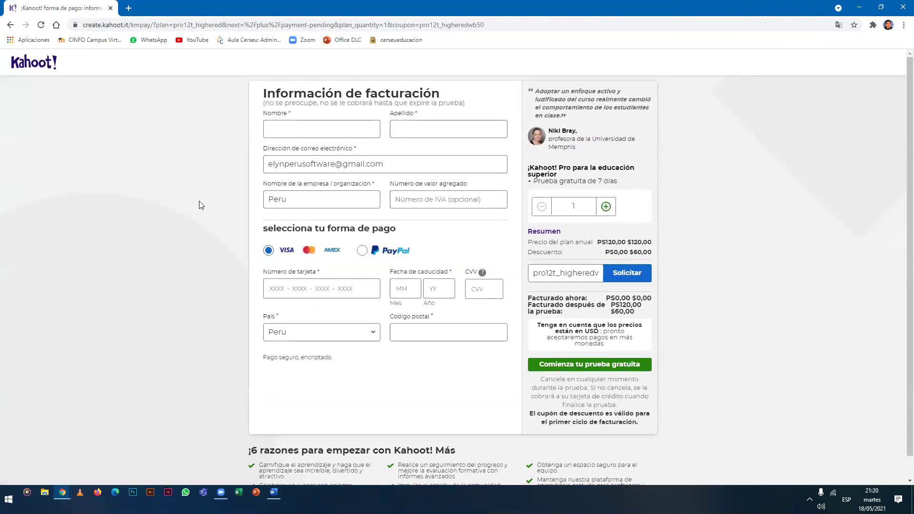
{"action": "scroll", "coordinate": [333, 266], "scroll_direction": "down", "scroll_amount": 1}
{"action": "left_click", "coordinate": [547, 342]}
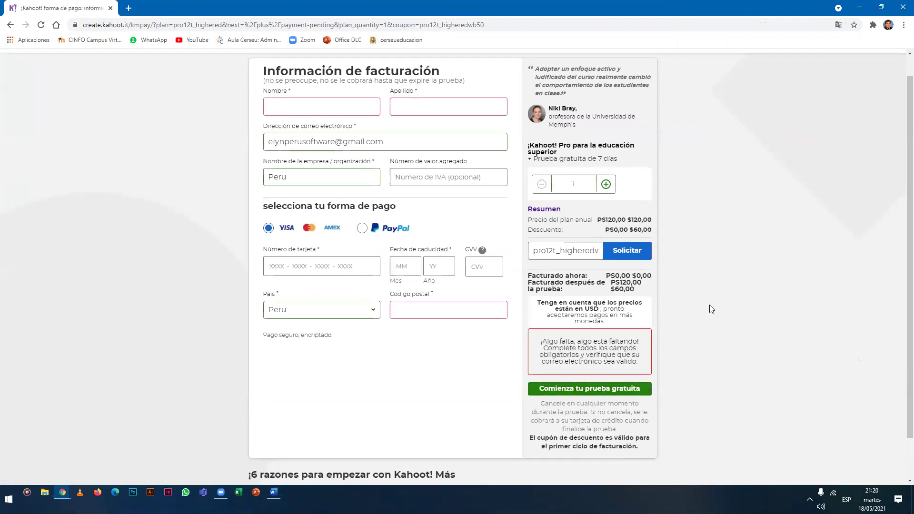
{"action": "scroll", "coordinate": [222, 204], "scroll_direction": "down", "scroll_amount": 1}
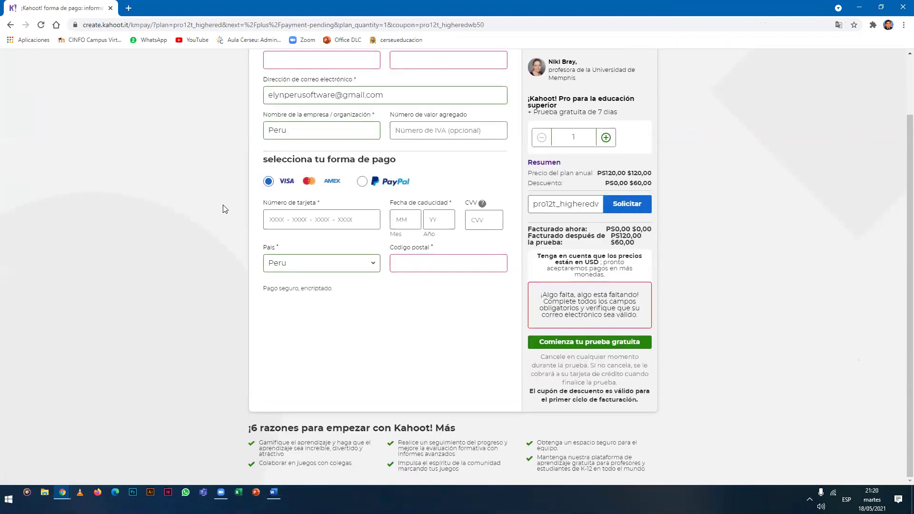
{"action": "scroll", "coordinate": [223, 204], "scroll_direction": "up", "scroll_amount": 2}
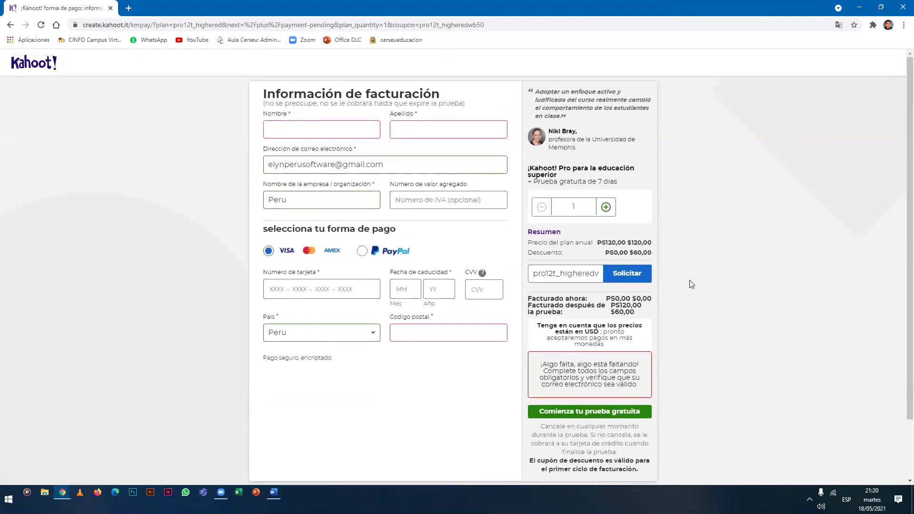
{"action": "left_click", "coordinate": [11, 25]}
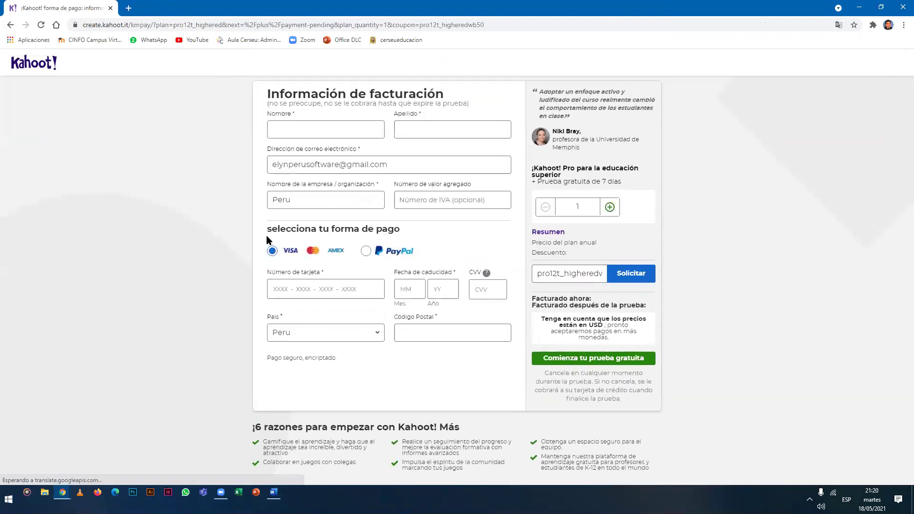
{"action": "left_click", "coordinate": [10, 25]}
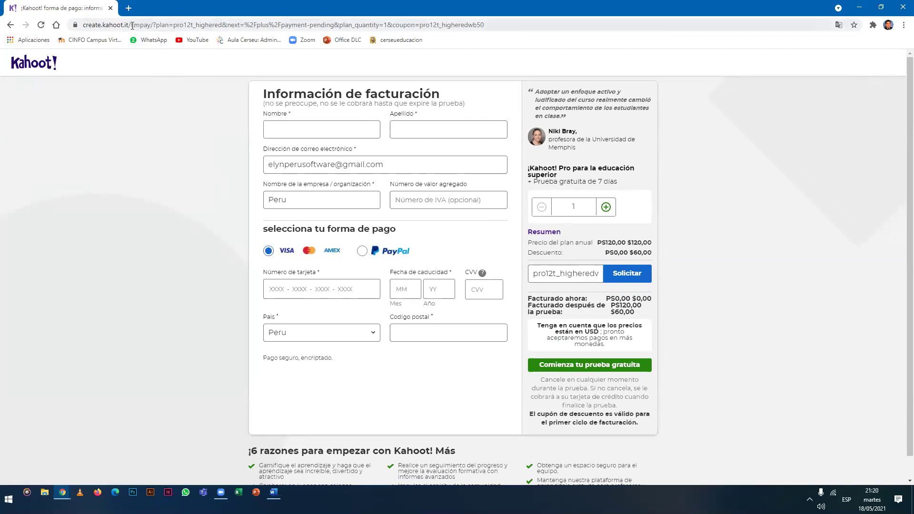
Load the create.kahoot.it home page, skip the school prompt, and translate it into Spanish.
{"action": "left_click_drag", "start_coordinate": [133, 25], "coordinate": [610, 27]}
{"action": "key", "text": "BackSpace"}
{"action": "key", "text": "Return"}
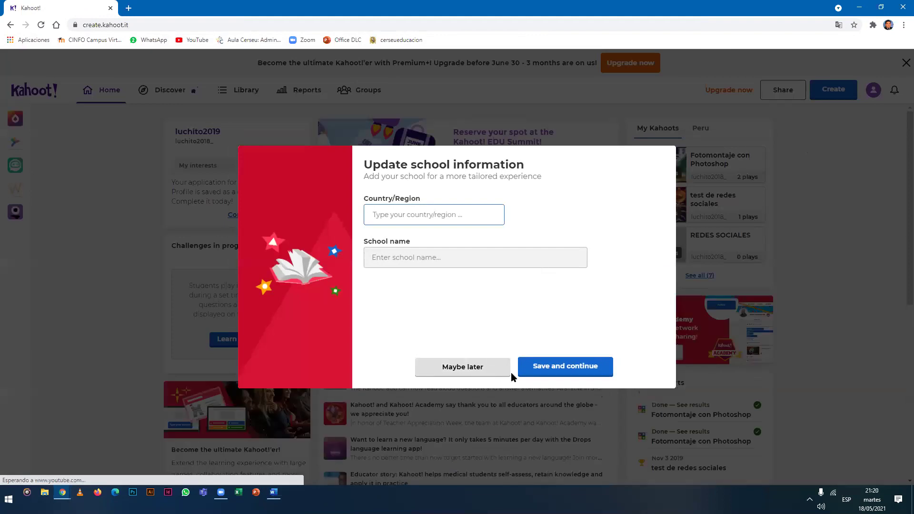
{"action": "left_click", "coordinate": [472, 368]}
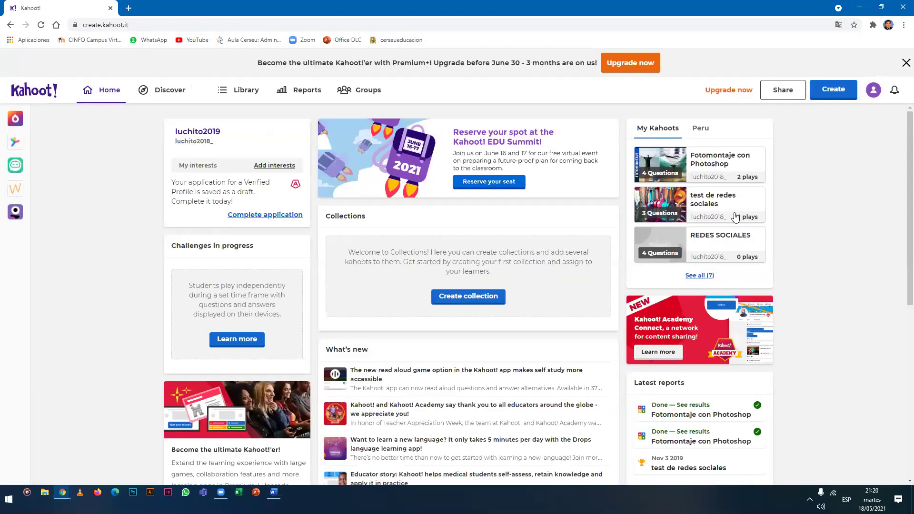
{"action": "right_click", "coordinate": [81, 139]}
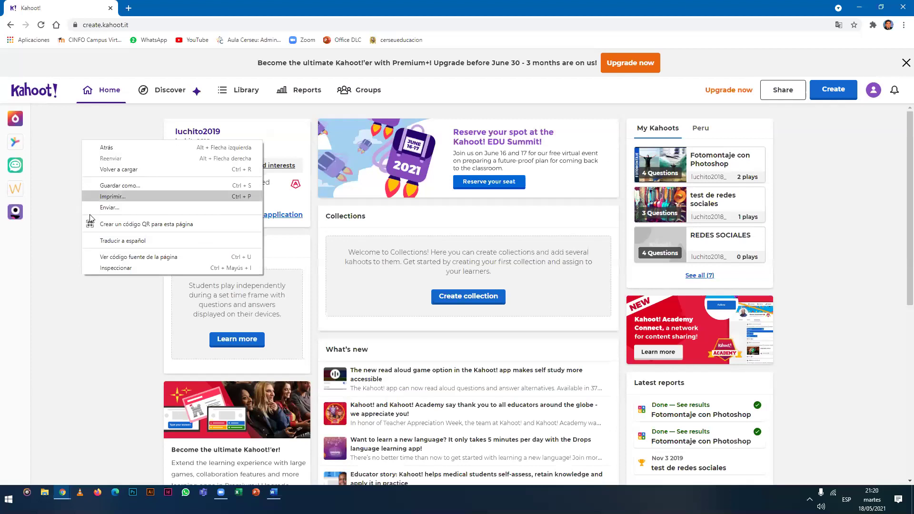
{"action": "left_click", "coordinate": [99, 238]}
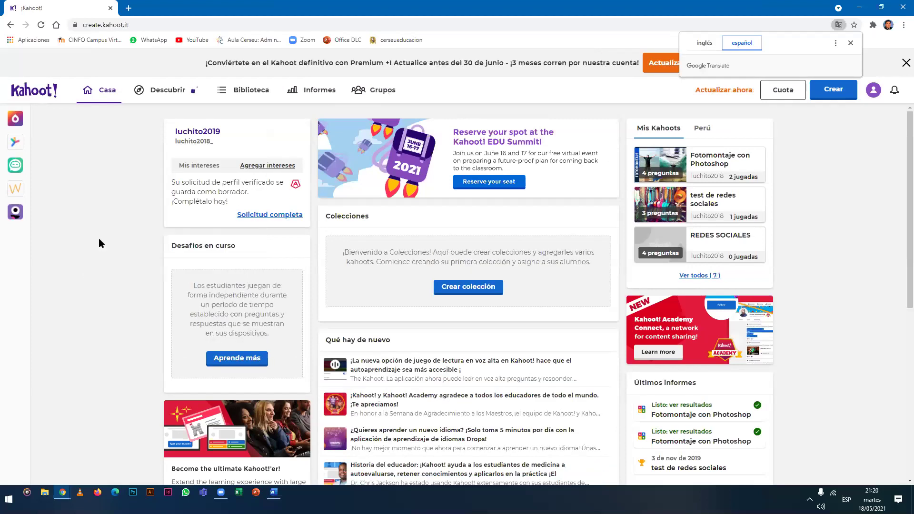
{"action": "left_click", "coordinate": [851, 44]}
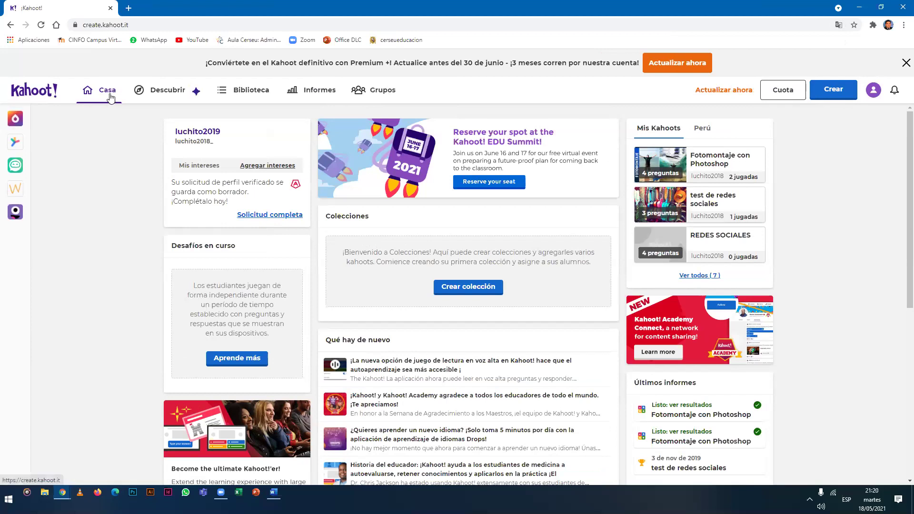
Open Fotomontaje con Photoshop from Biblioteca, closing the popup and Premium banner.
{"action": "left_click", "coordinate": [269, 99]}
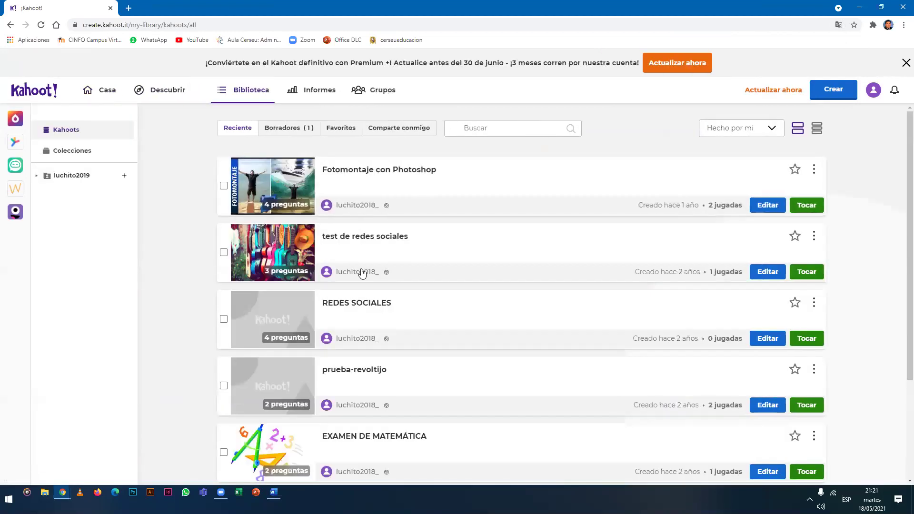
{"action": "scroll", "coordinate": [362, 322], "scroll_direction": "down", "scroll_amount": 2}
{"action": "scroll", "coordinate": [362, 339], "scroll_direction": "up", "scroll_amount": 2}
{"action": "left_click", "coordinate": [372, 178]}
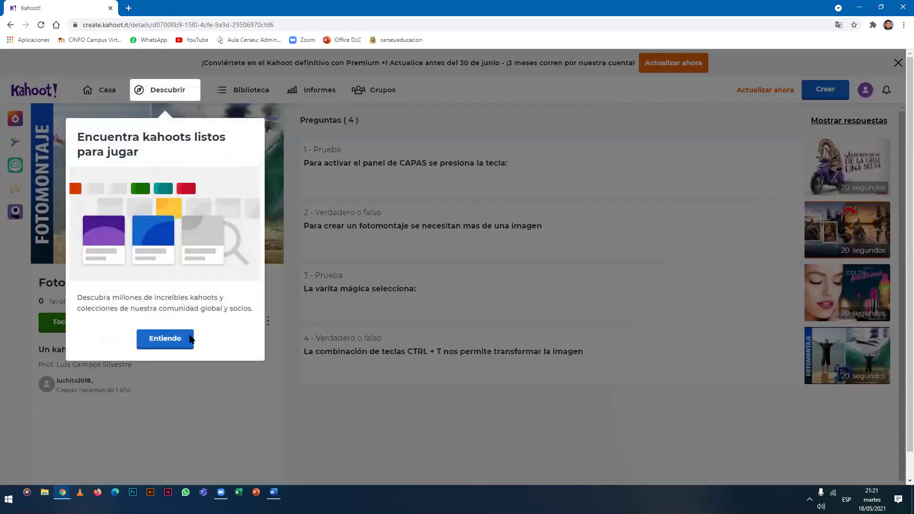
{"action": "left_click", "coordinate": [190, 339]}
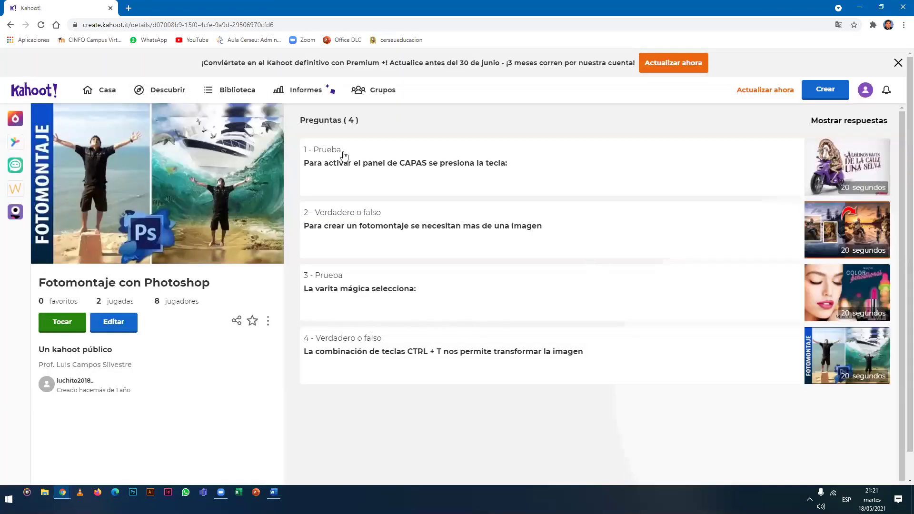
{"action": "left_click", "coordinate": [897, 64]}
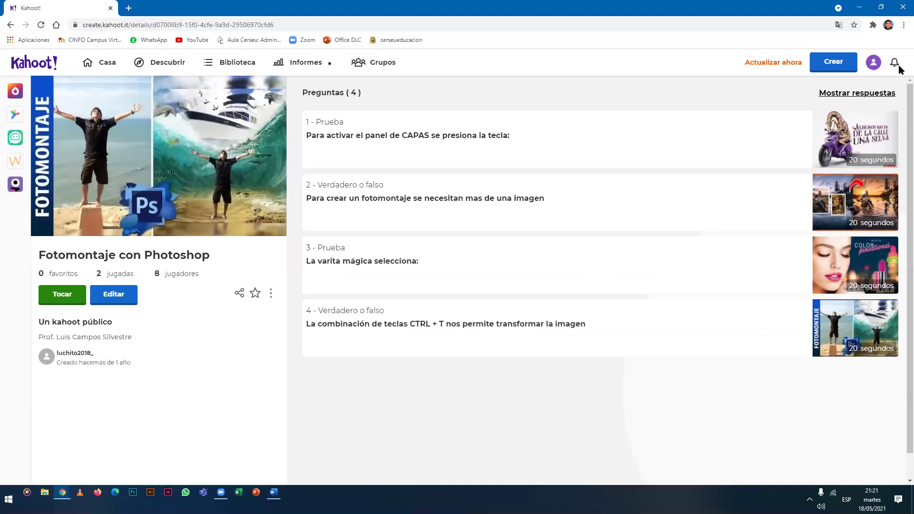
{"action": "left_click", "coordinate": [873, 66]}
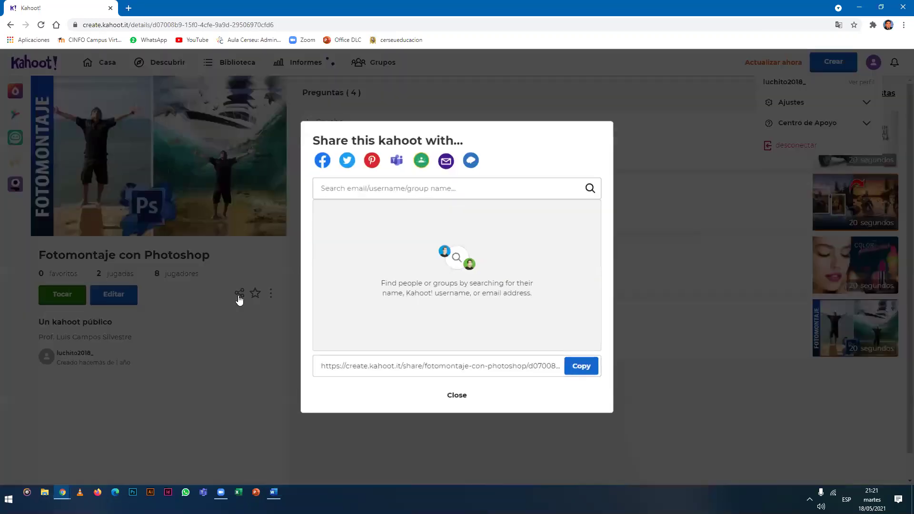
View the Fotomontaje con Photoshop share dialog, close it, then open the three-dot menu.
{"action": "left_click", "coordinate": [239, 295]}
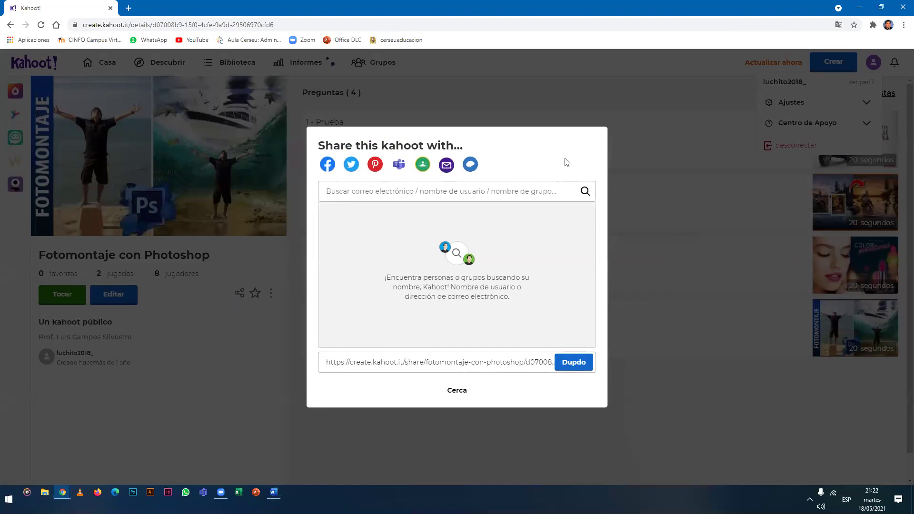
{"action": "left_click", "coordinate": [456, 395]}
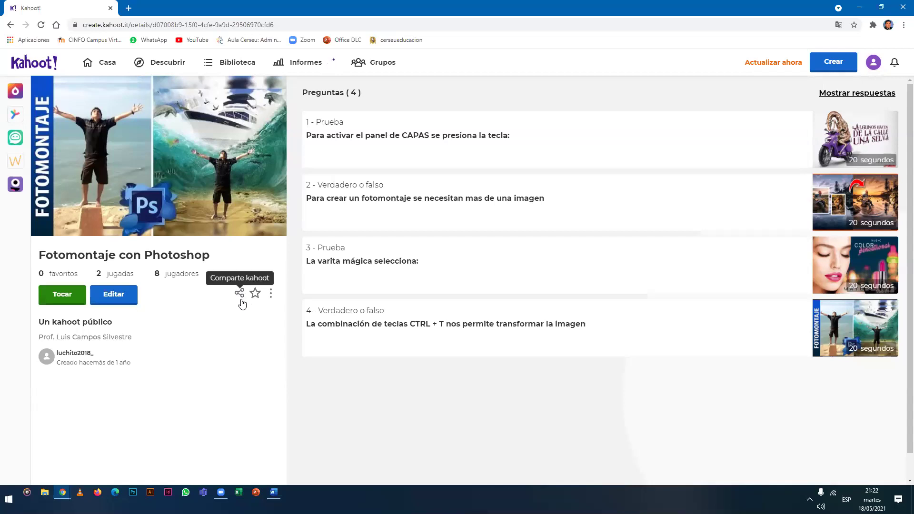
{"action": "left_click", "coordinate": [271, 295]}
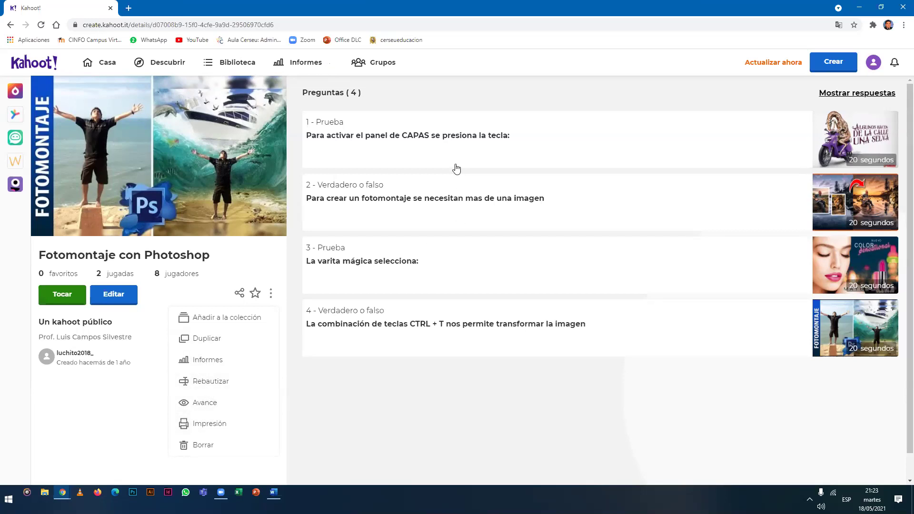
Preview Fotomontaje con Photoshop via Avance, then go back and confirm leaving the lobby.
{"action": "left_click", "coordinate": [256, 404]}
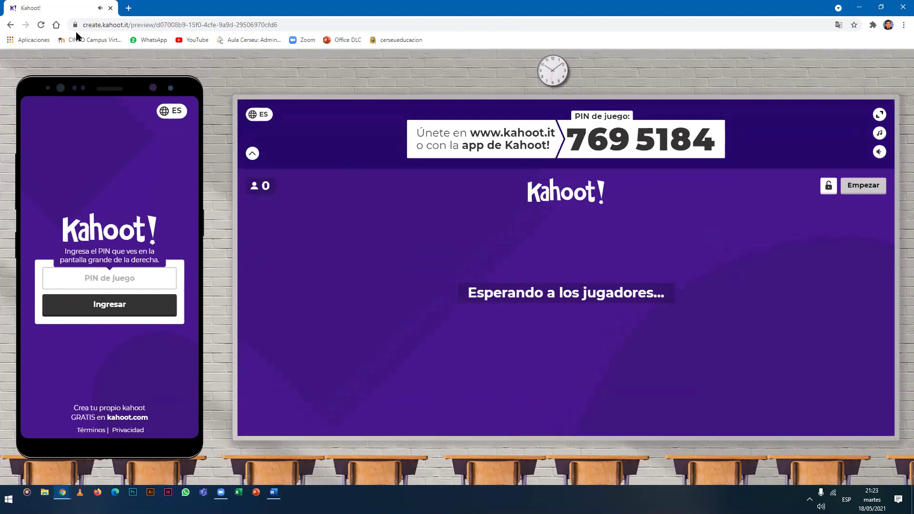
{"action": "left_click", "coordinate": [11, 26]}
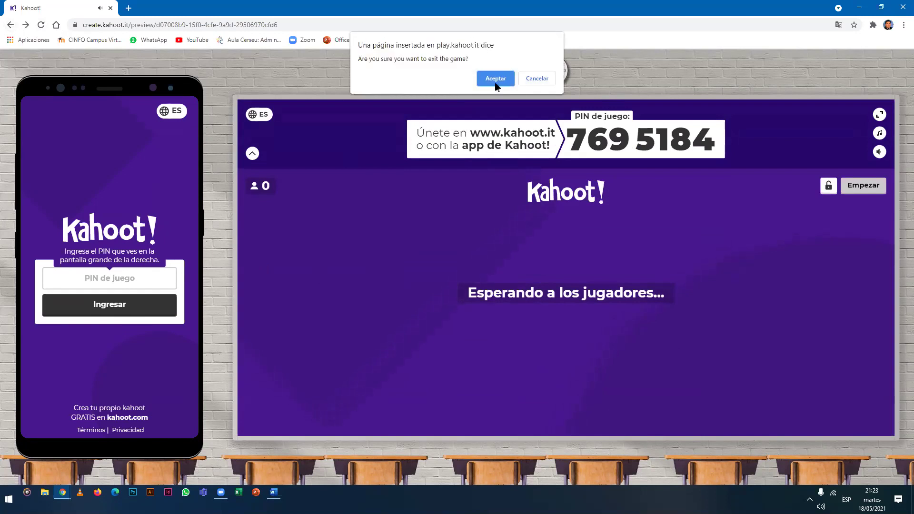
{"action": "left_click", "coordinate": [495, 82]}
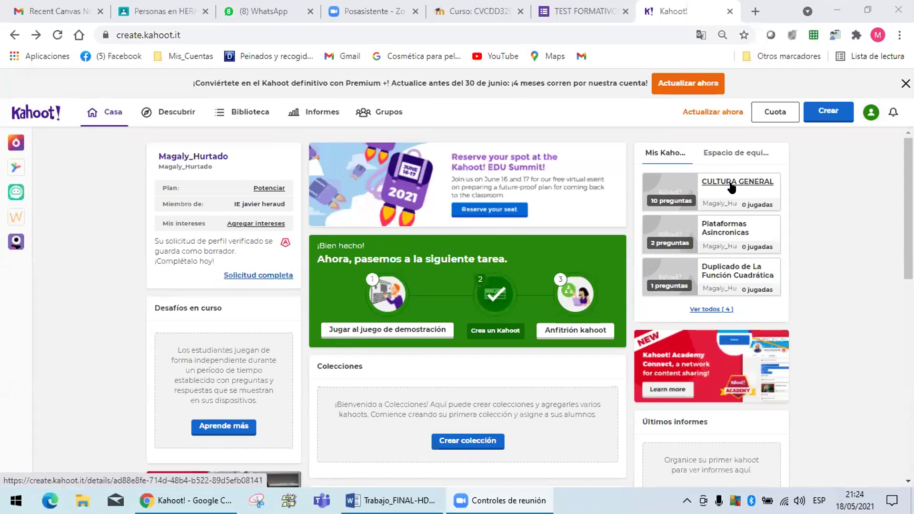
Open the CULTURA GENERAL kahoot's share dialog and copy its create.kahoot.it share link.
{"action": "left_click", "coordinate": [721, 181]}
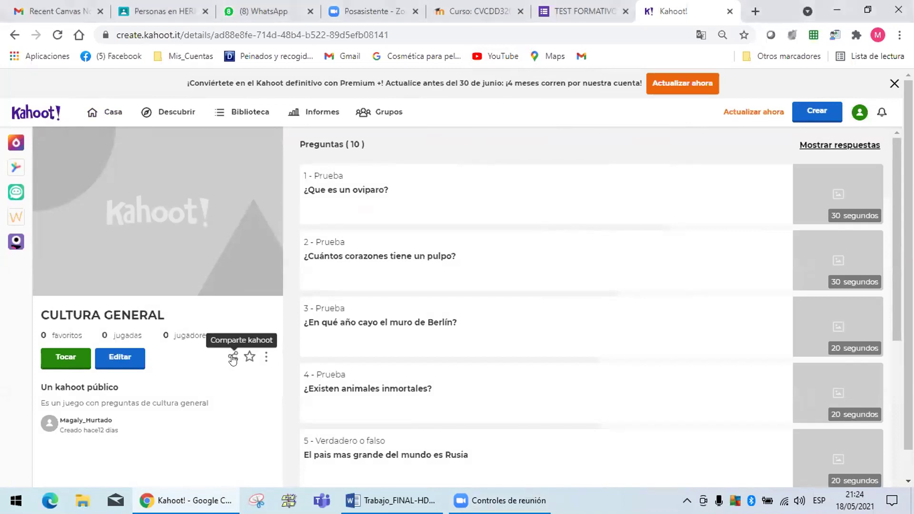
{"action": "left_click", "coordinate": [233, 357]}
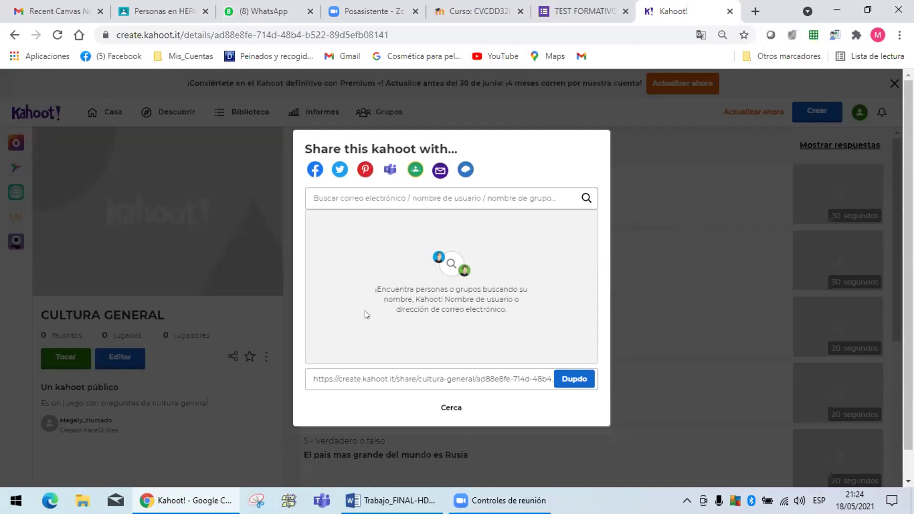
{"action": "left_click", "coordinate": [571, 380]}
In the Word assignment, paste the Kahoot share link onto the blank LINK line under Crear un Kahoot.
{"action": "left_click", "coordinate": [390, 500]}
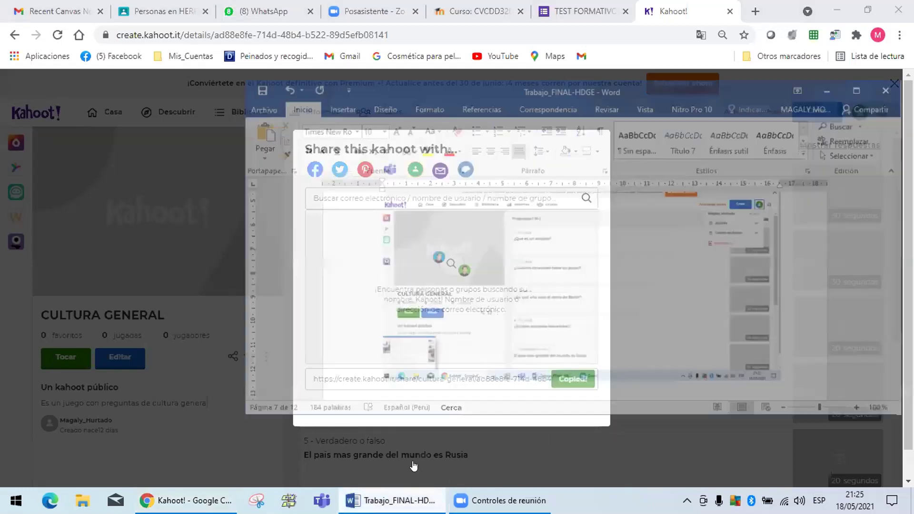
{"action": "left_click_drag", "start_coordinate": [910, 252], "coordinate": [910, 248]}
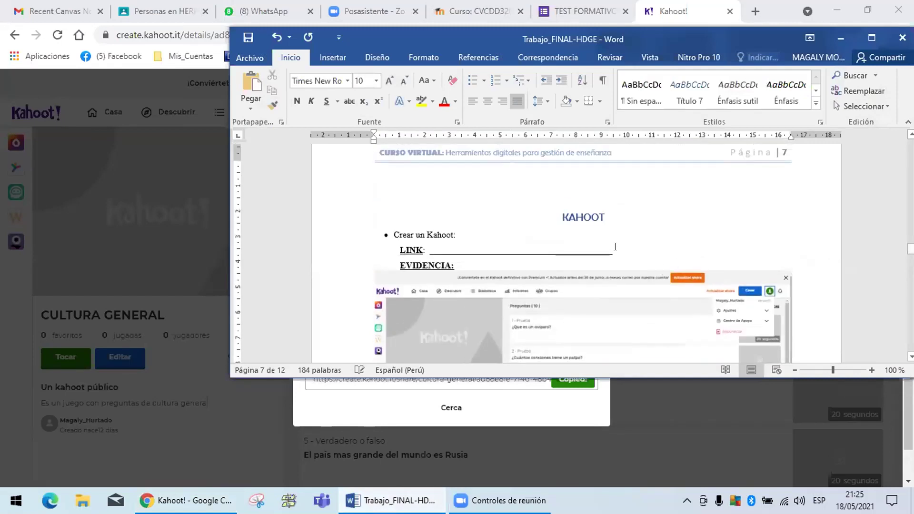
{"action": "left_click_drag", "start_coordinate": [614, 249], "coordinate": [592, 250]}
{"action": "left_click_drag", "start_coordinate": [446, 264], "coordinate": [424, 245]}
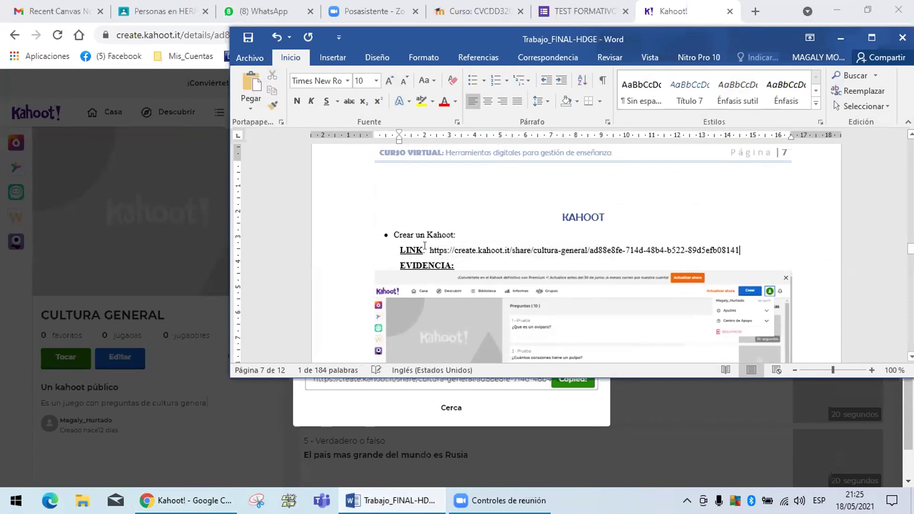
{"action": "key", "text": "Return"}
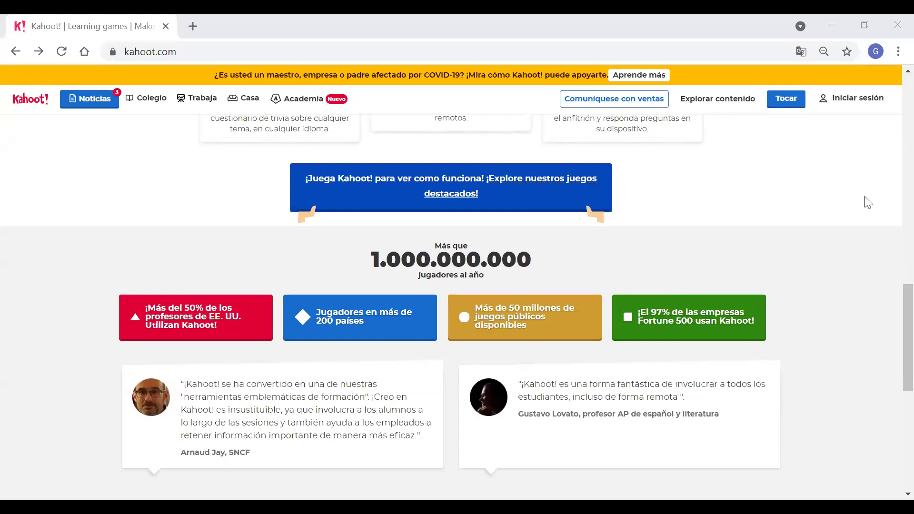
Sign in to Kahoot via Iniciar sesión to reach the account dashboard.
{"action": "left_click", "coordinate": [854, 101]}
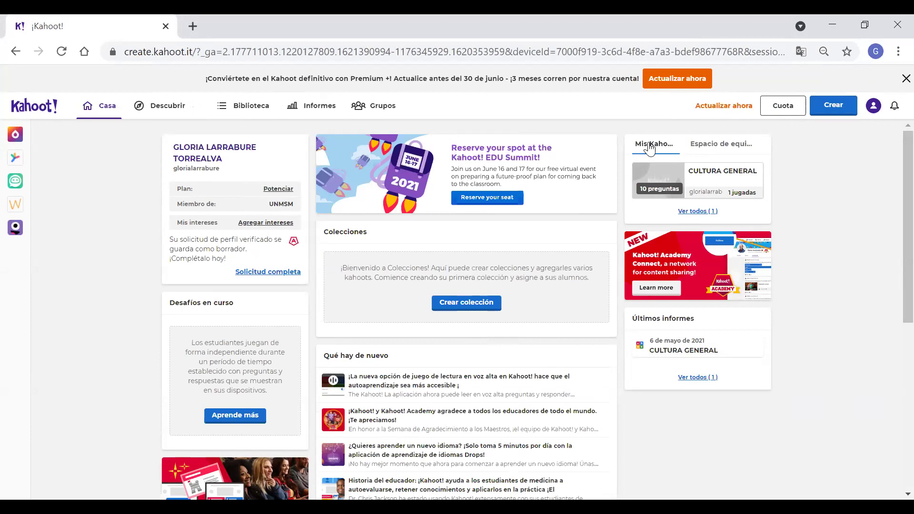
Open CULTURA GENERAL from the Mis Kahoots panel on the dashboard.
{"action": "left_click", "coordinate": [703, 177]}
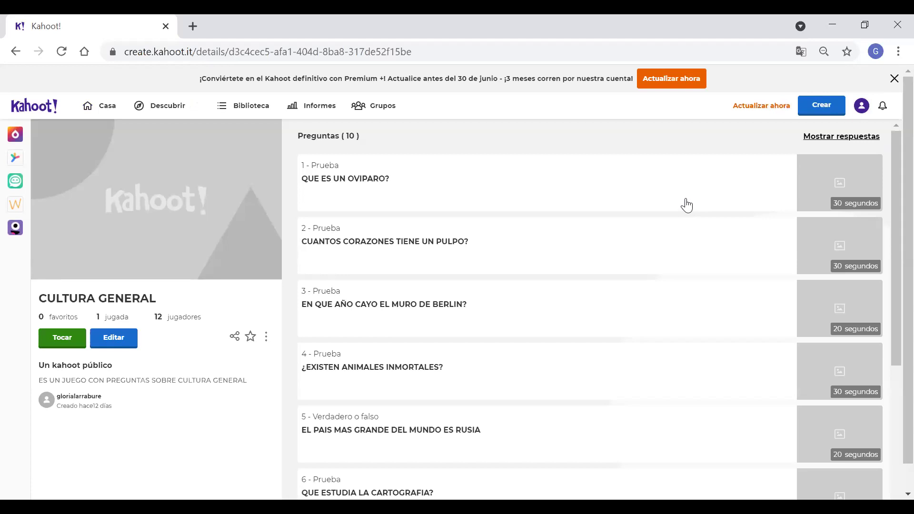
Open the profile avatar's account dropdown on the CULTURA GENERAL details page.
{"action": "left_click", "coordinate": [862, 108]}
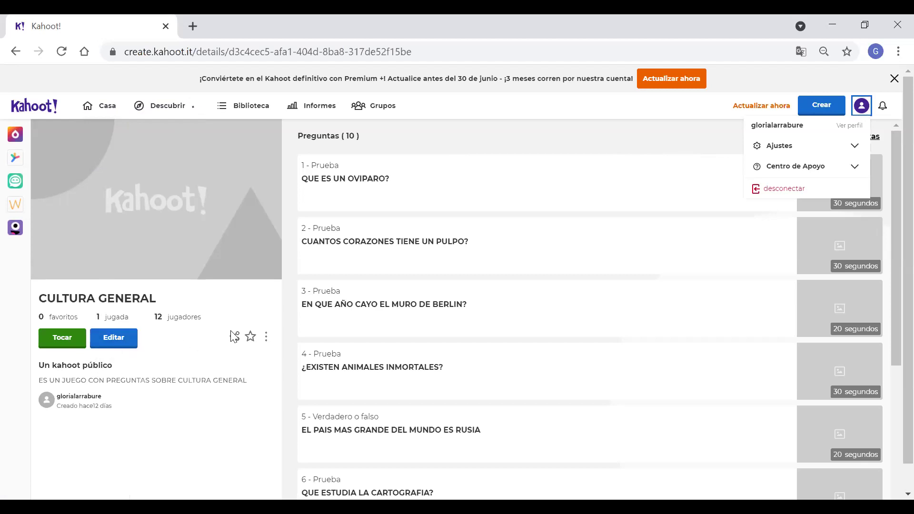
{"action": "left_click", "coordinate": [251, 338]}
Open the share dialog and copy the create.kahoot.it/share/cultura-general link.
{"action": "left_click", "coordinate": [235, 338]}
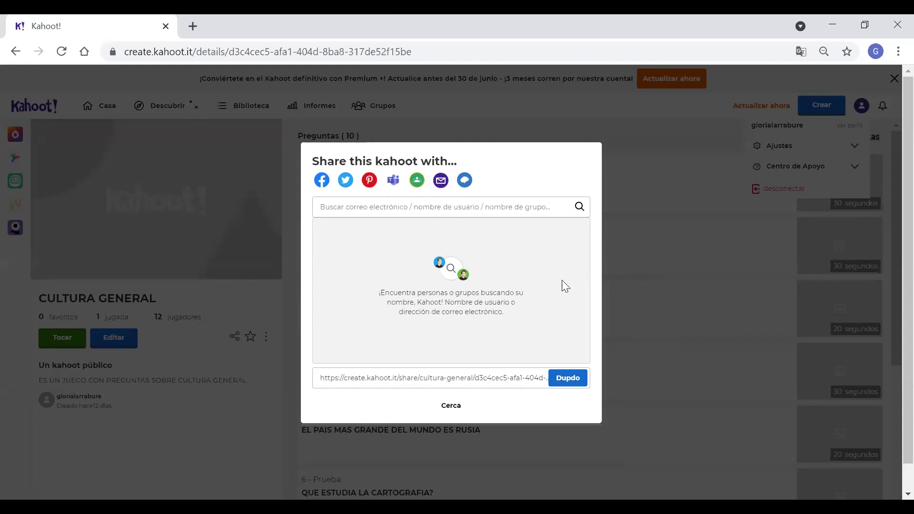
{"action": "left_click", "coordinate": [572, 381]}
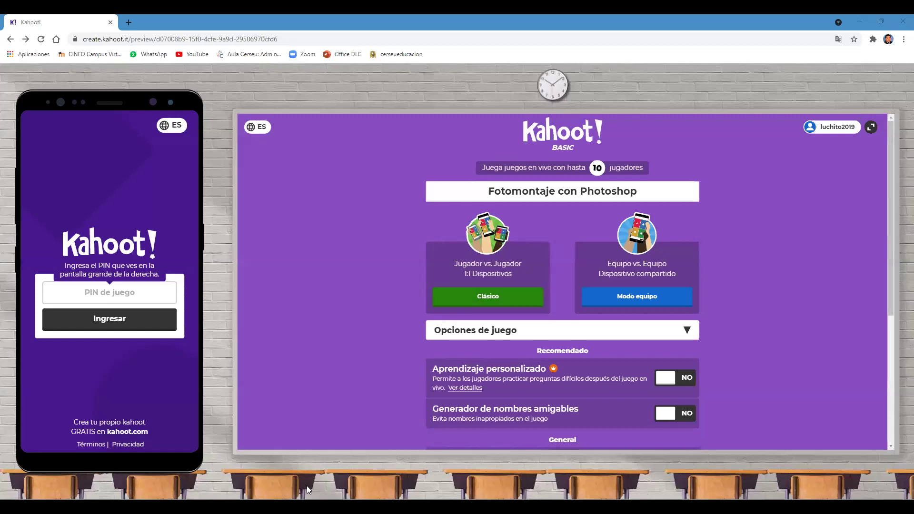
{"action": "left_click", "coordinate": [323, 40]}
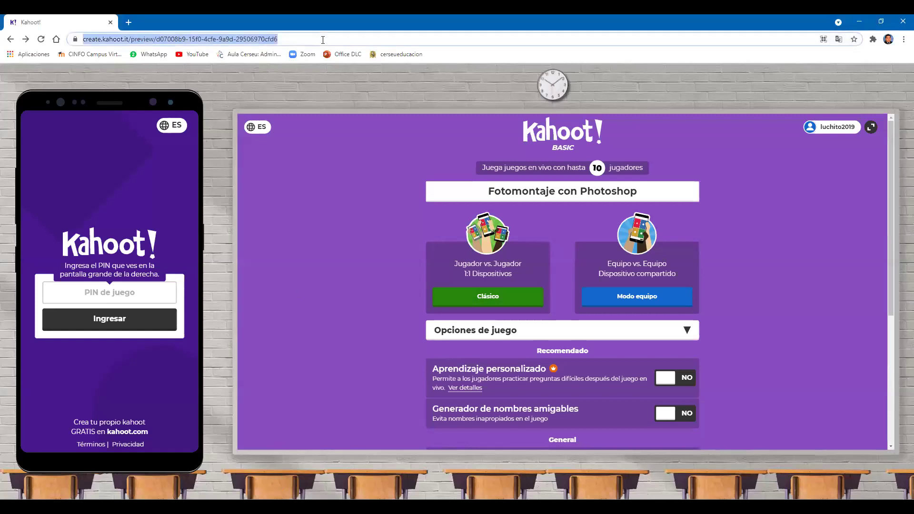
{"action": "type", "text": "www."}
{"action": "type", "text": "."}
{"action": "type", "text": "qui"}
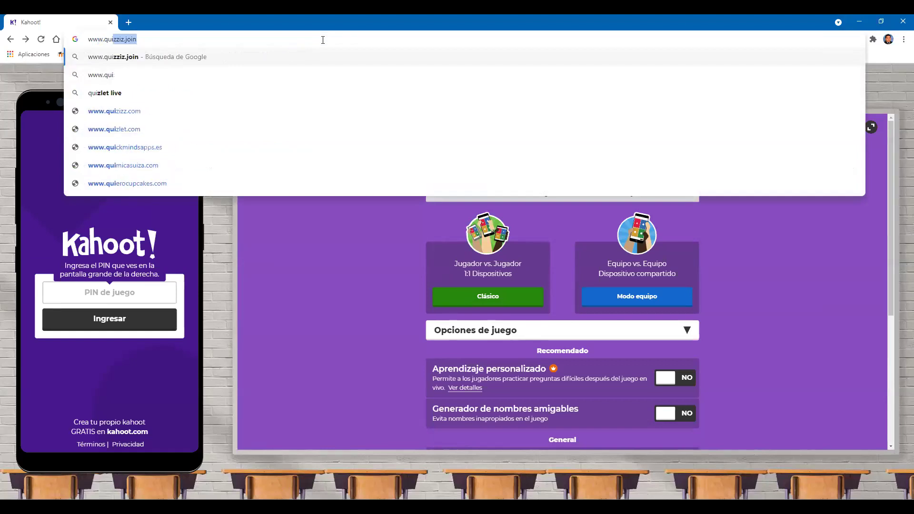
{"action": "type", "text": "zizz"}
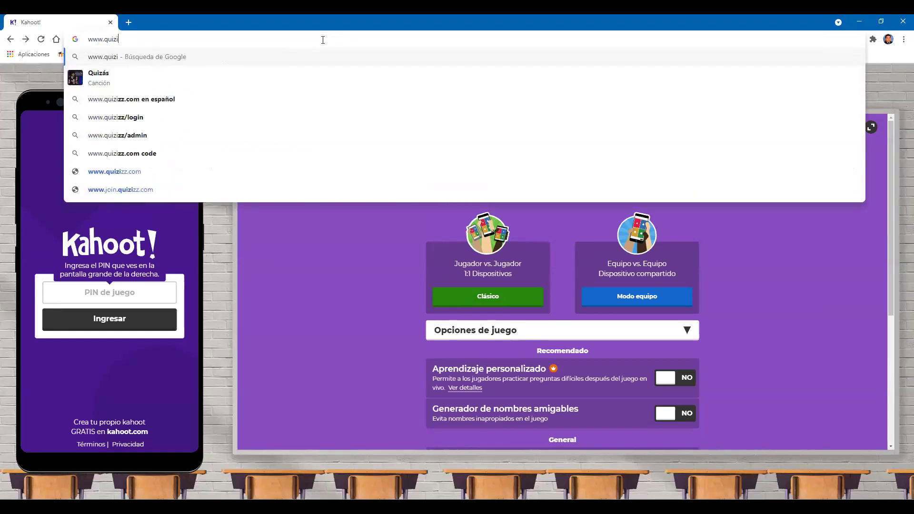
{"action": "type", "text": ".com"}
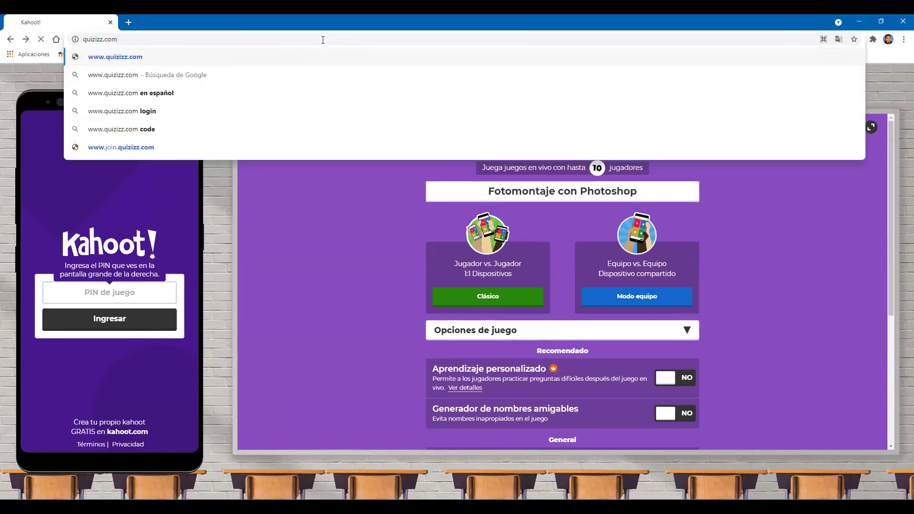
{"action": "key", "text": "Return"}
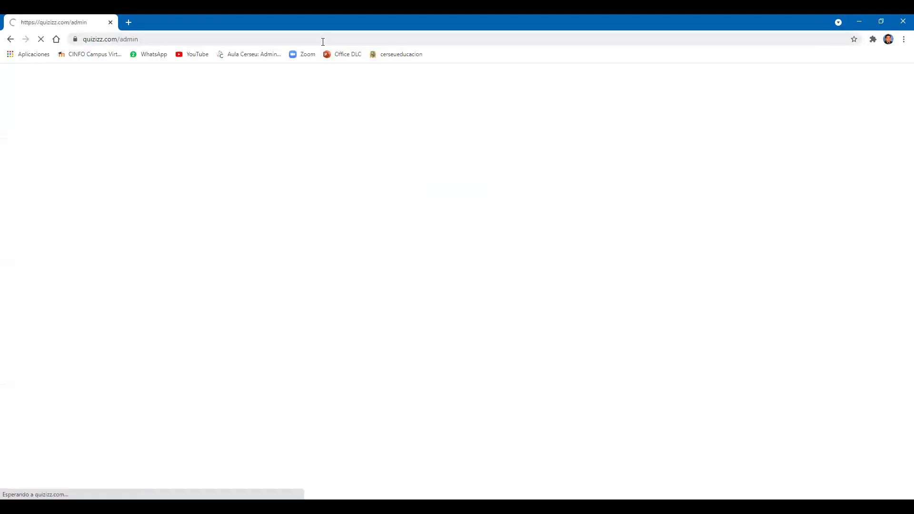
Translate the Quizizz Explorar dashboard into Spanish via the right-click Traducir a español option.
{"action": "left_click", "coordinate": [323, 40]}
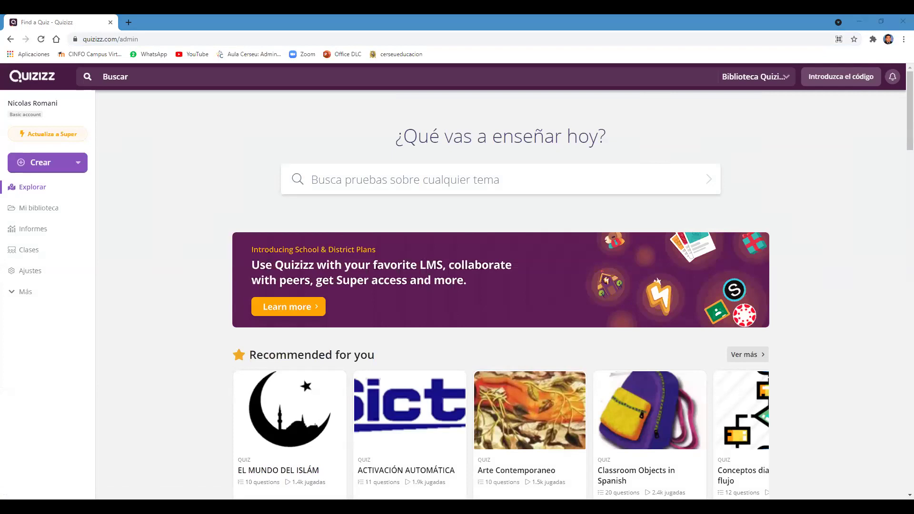
{"action": "left_click", "coordinate": [111, 39]}
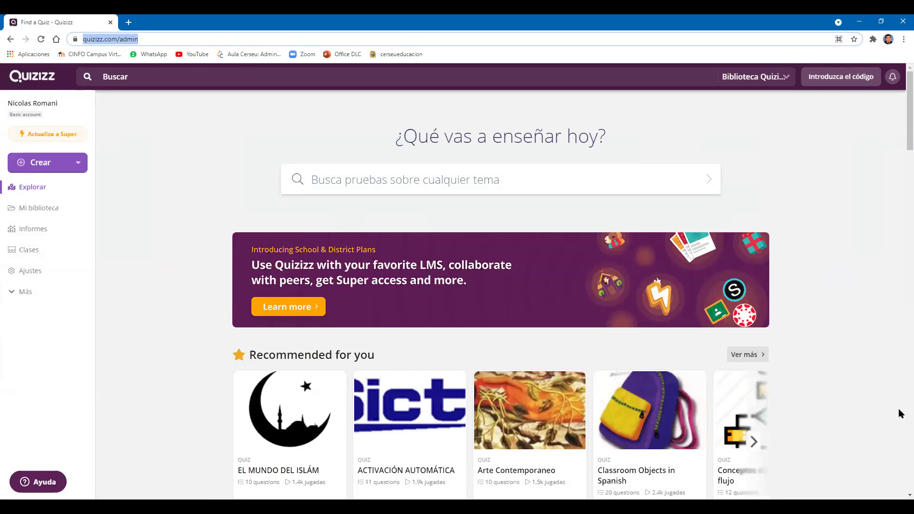
{"action": "left_click", "coordinate": [901, 298]}
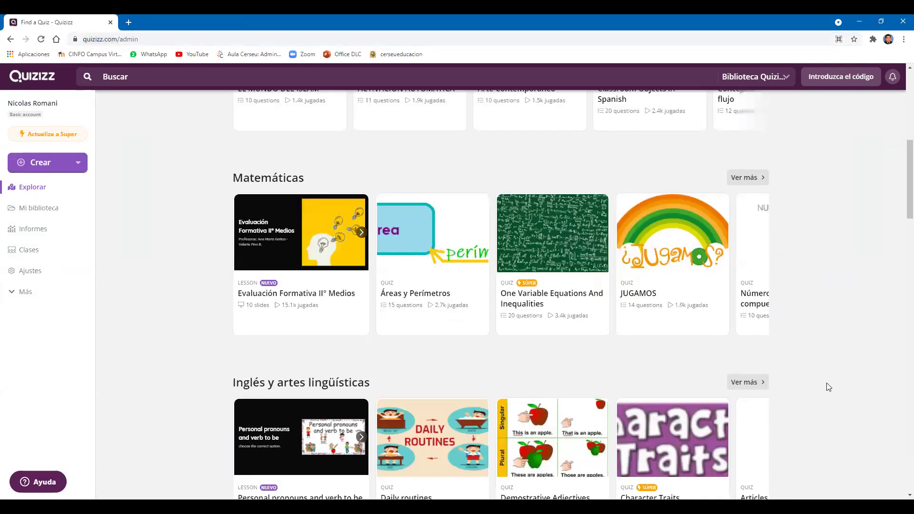
{"action": "scroll", "coordinate": [827, 383], "scroll_direction": "up", "scroll_amount": 7}
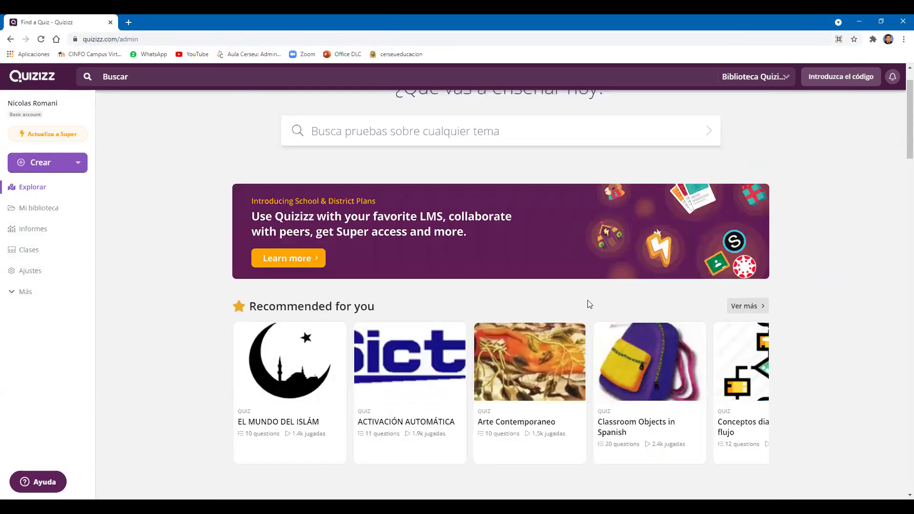
{"action": "scroll", "coordinate": [255, 259], "scroll_direction": "up", "scroll_amount": 1}
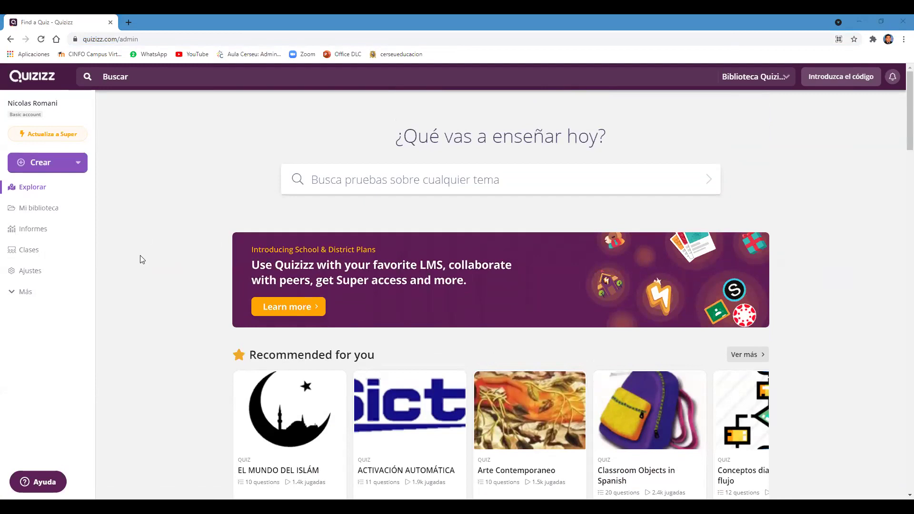
{"action": "right_click", "coordinate": [157, 191]}
{"action": "left_click", "coordinate": [177, 292]}
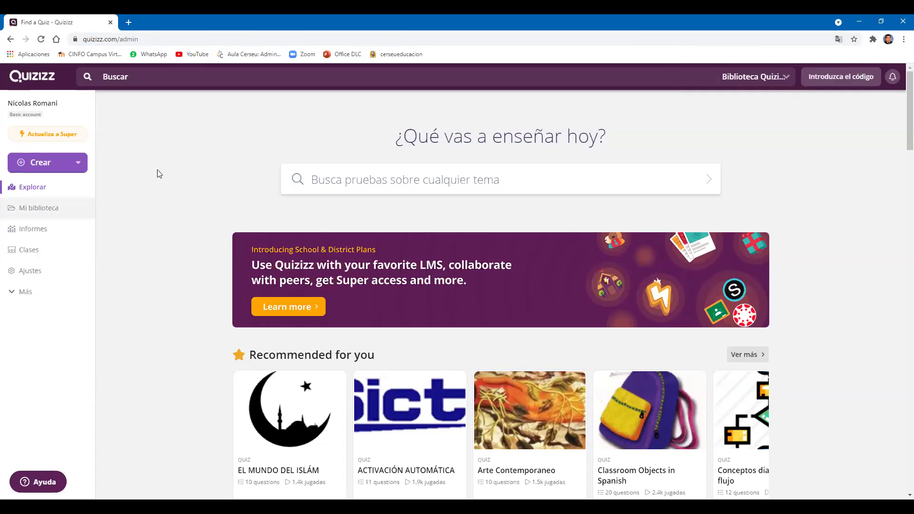
Look over the empty Mi biblioteca, the notifications and the account profile page.
{"action": "left_click", "coordinate": [35, 213]}
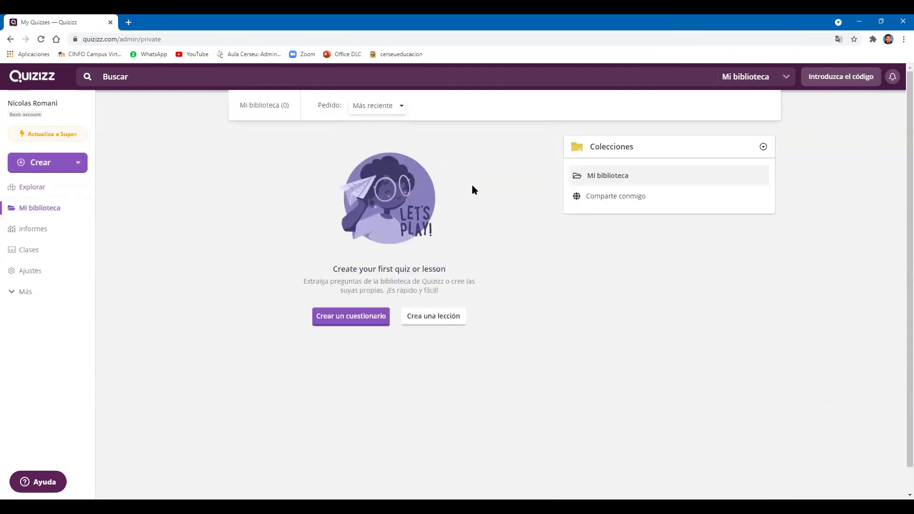
{"action": "left_click", "coordinate": [891, 78]}
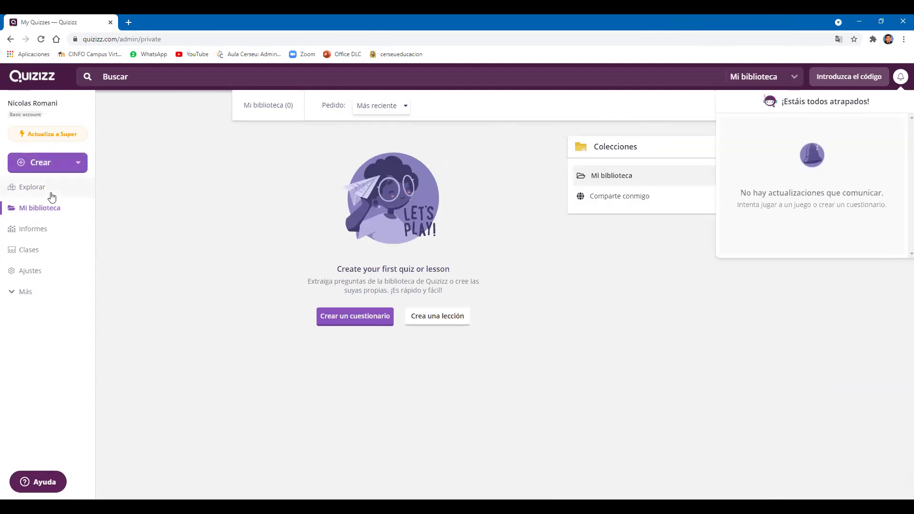
{"action": "left_click", "coordinate": [47, 104]}
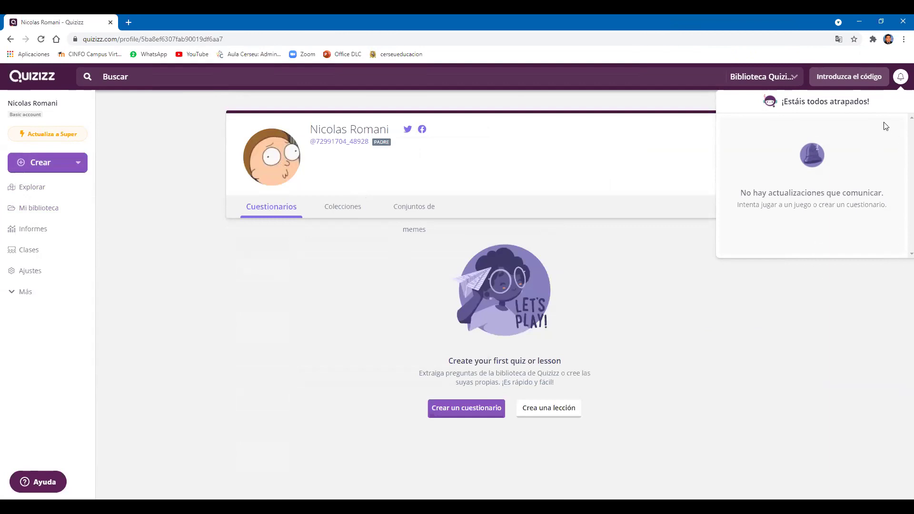
Close the notifications panel and sign out through Más > Cerrar sesión.
{"action": "left_click", "coordinate": [899, 78]}
{"action": "left_click", "coordinate": [900, 78]}
{"action": "left_click", "coordinate": [899, 78]}
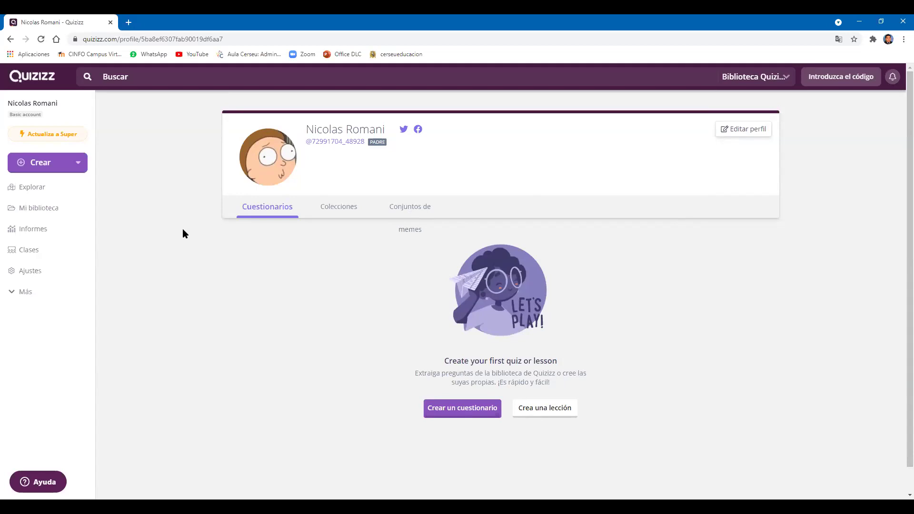
{"action": "left_click", "coordinate": [34, 290]}
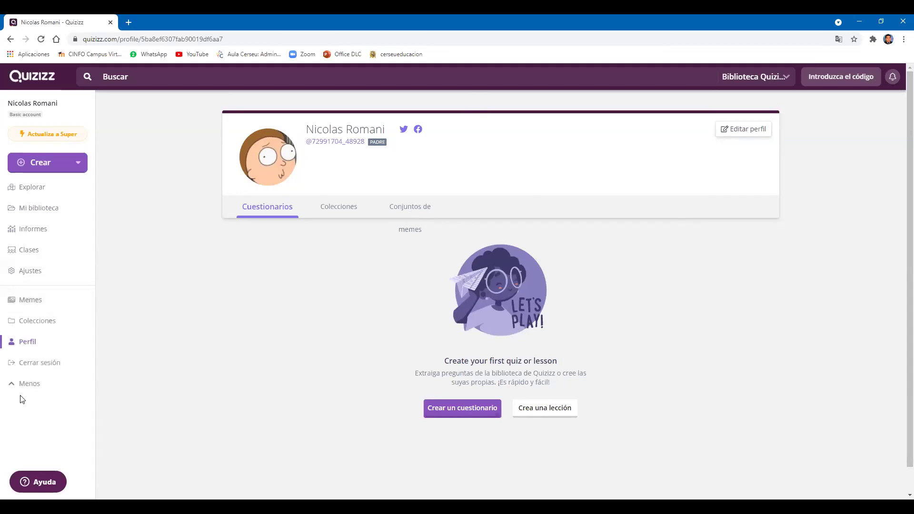
{"action": "left_click", "coordinate": [52, 371]}
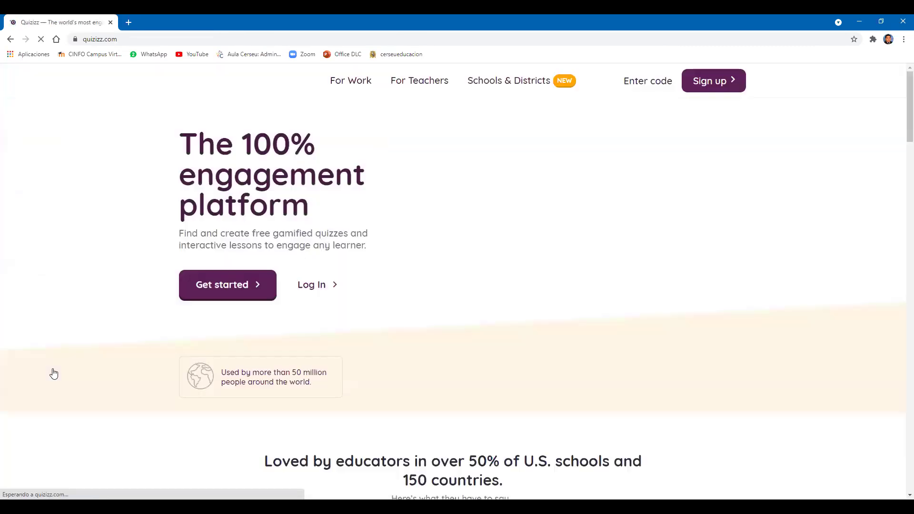
Translate the Quizizz landing page into Spanish and dismiss the translation prompt.
{"action": "right_click", "coordinate": [109, 163]}
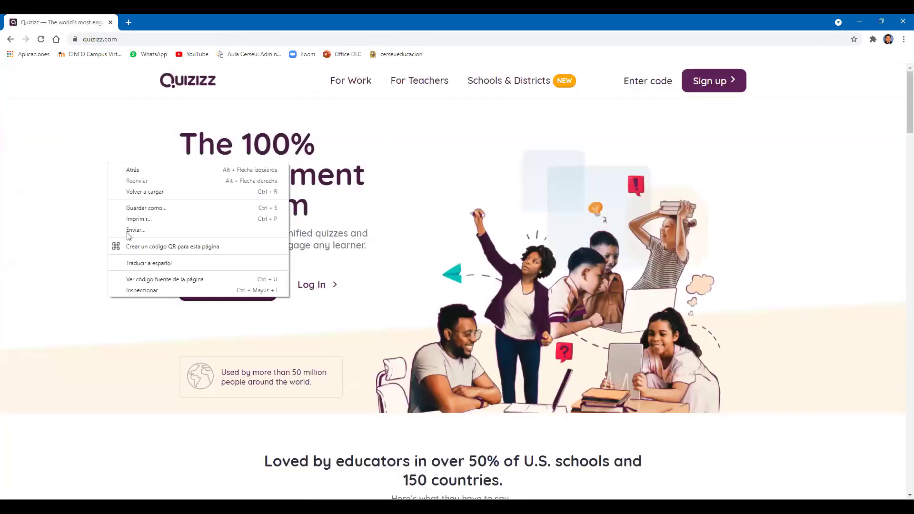
{"action": "left_click", "coordinate": [140, 262]}
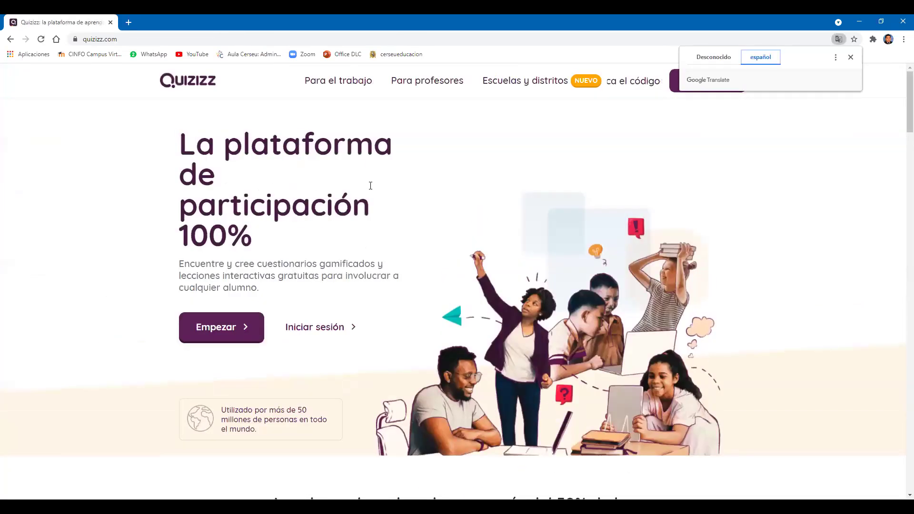
{"action": "left_click", "coordinate": [850, 57]}
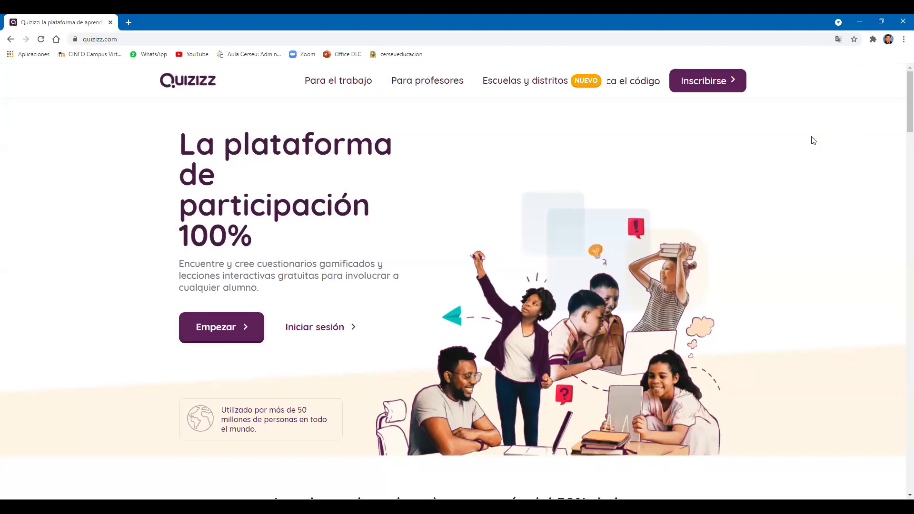
Zoom the Chrome page out one step.
{"action": "left_click", "coordinate": [904, 39]}
{"action": "left_click", "coordinate": [838, 131]}
{"action": "key", "text": "Escape"}
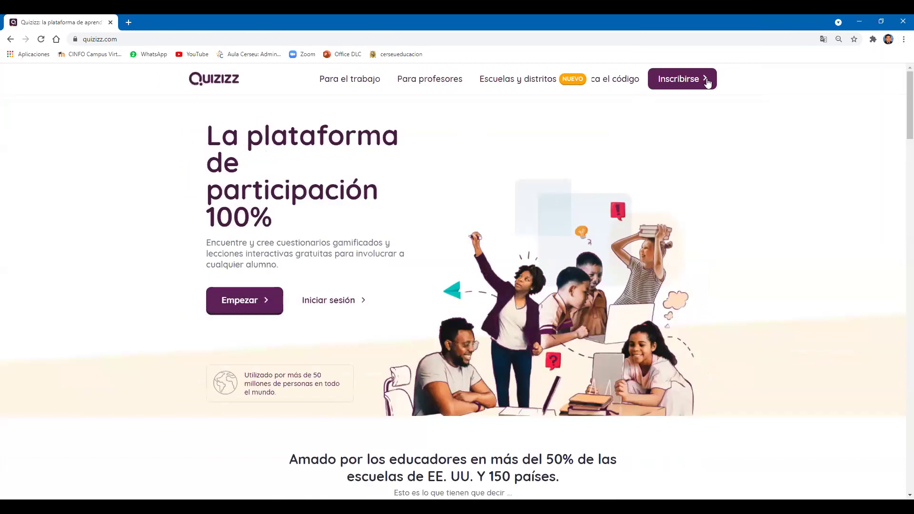
Go to the Quizizz log-in page and choose Continue with Google.
{"action": "left_click", "coordinate": [708, 83]}
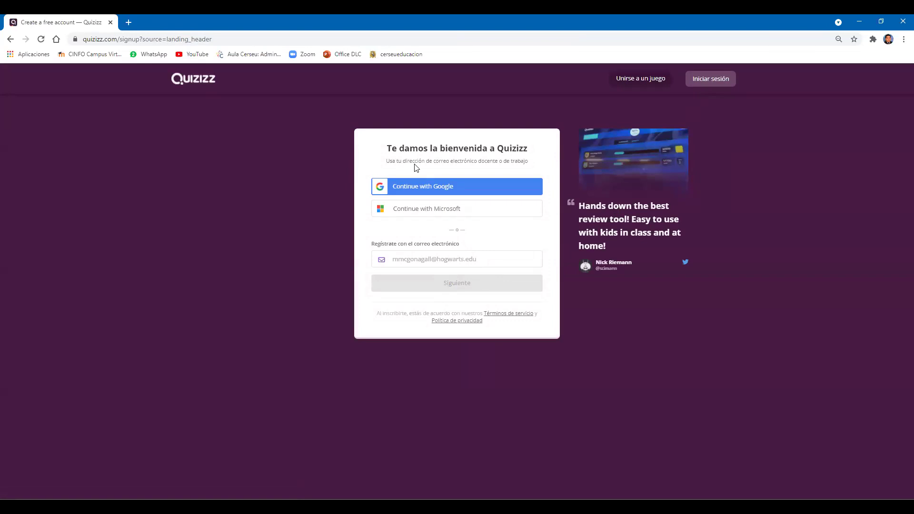
{"action": "left_click", "coordinate": [712, 80]}
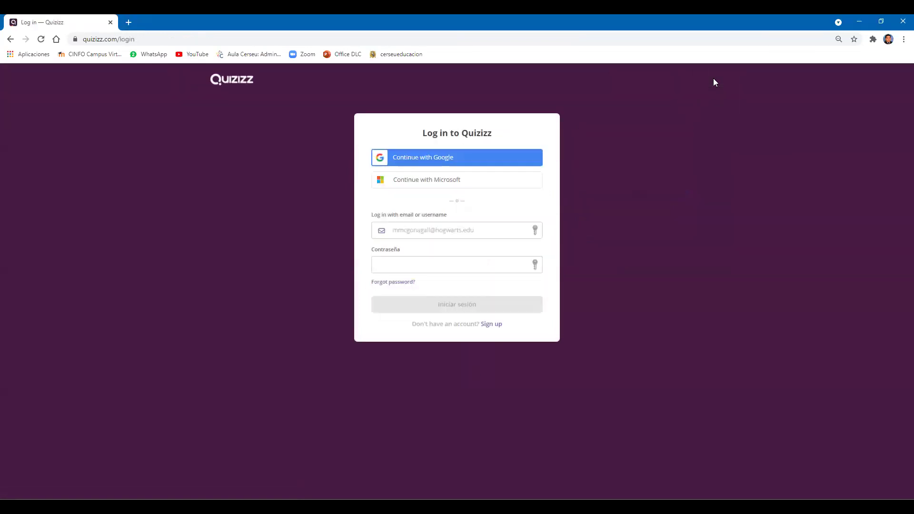
{"action": "left_click", "coordinate": [379, 161]}
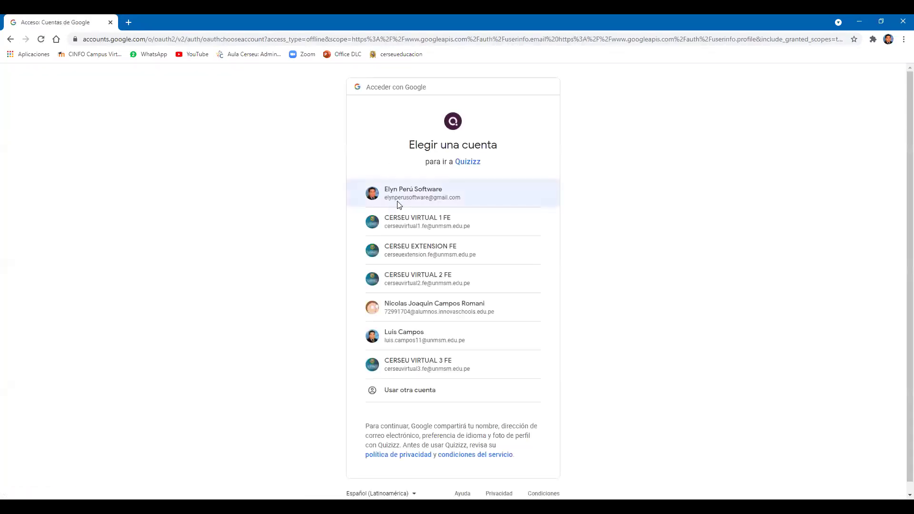
Sign in with the first Google account and open PRODUCCIÓN DE VIDEOS from Mi biblioteca.
{"action": "left_click", "coordinate": [399, 204]}
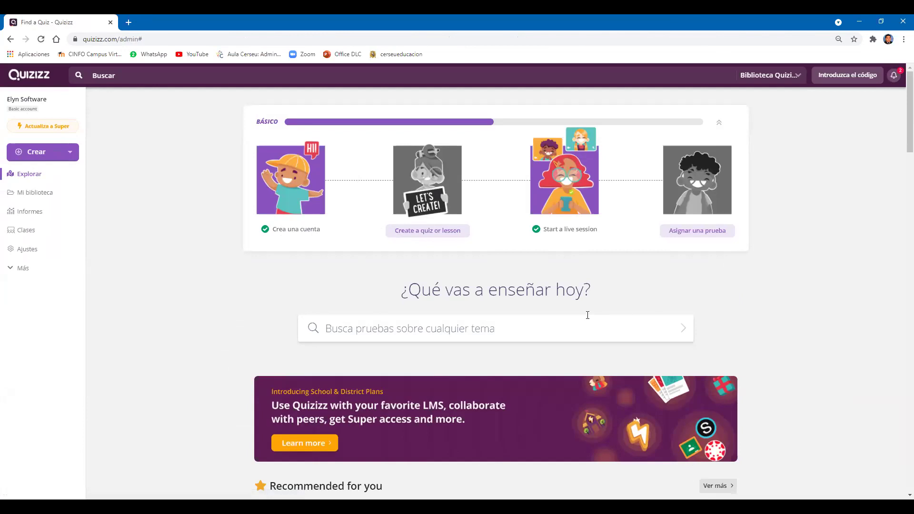
{"action": "scroll", "coordinate": [185, 293], "scroll_direction": "down", "scroll_amount": 3}
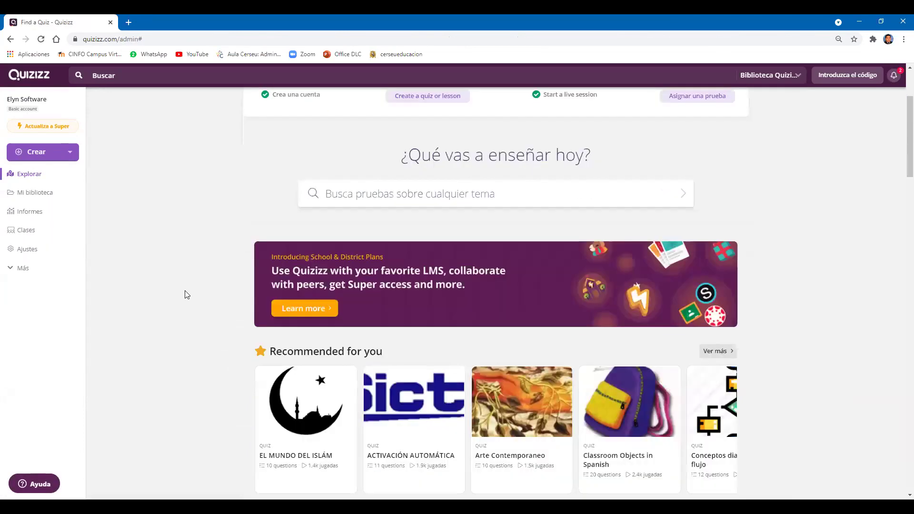
{"action": "scroll", "coordinate": [184, 294], "scroll_direction": "down", "scroll_amount": 3}
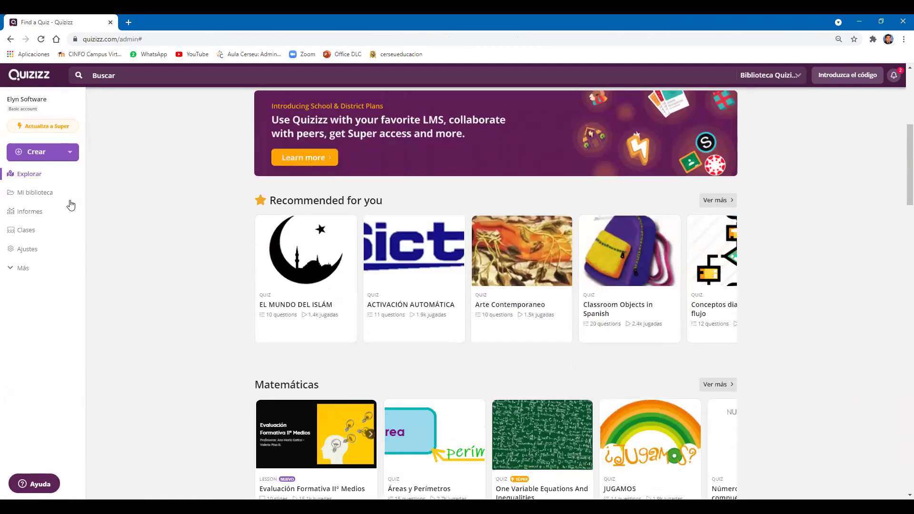
{"action": "left_click", "coordinate": [36, 194]}
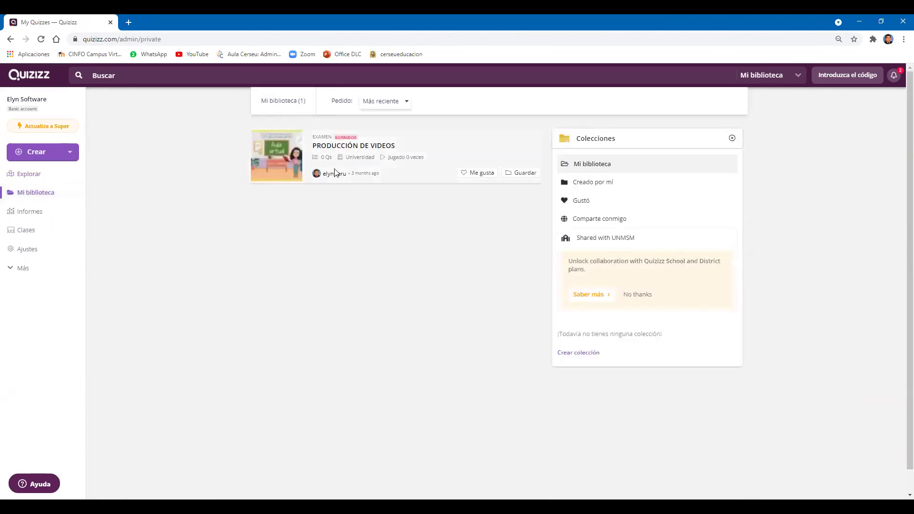
{"action": "left_click", "coordinate": [248, 164]}
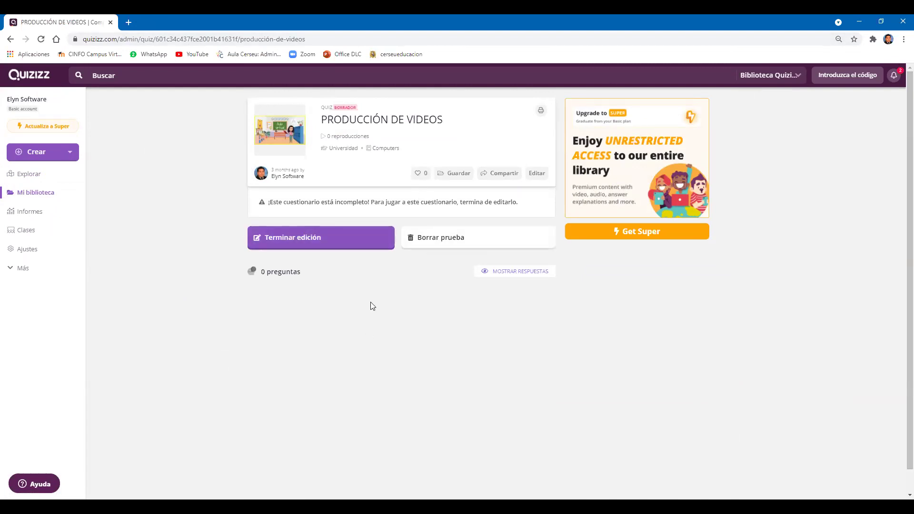
Try turning on public link access under Compartir, then return to editing the quiz.
{"action": "left_click", "coordinate": [500, 179]}
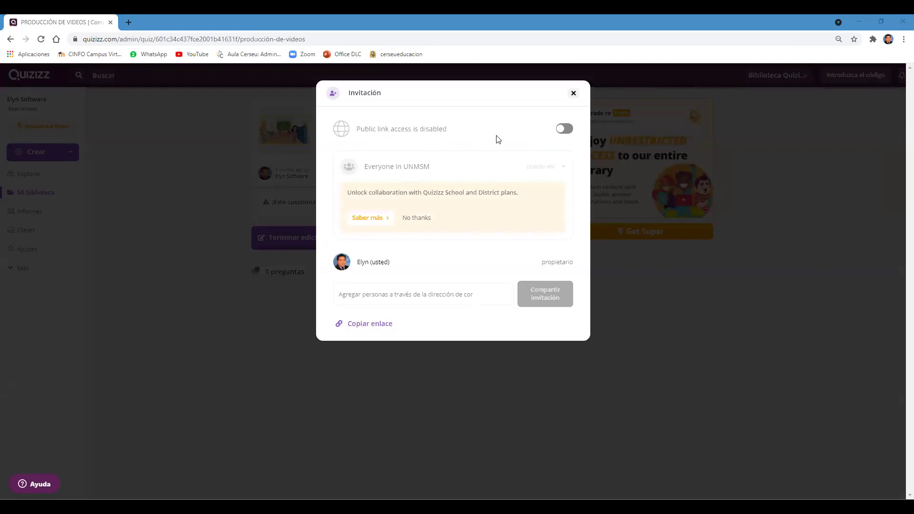
{"action": "left_click", "coordinate": [566, 130]}
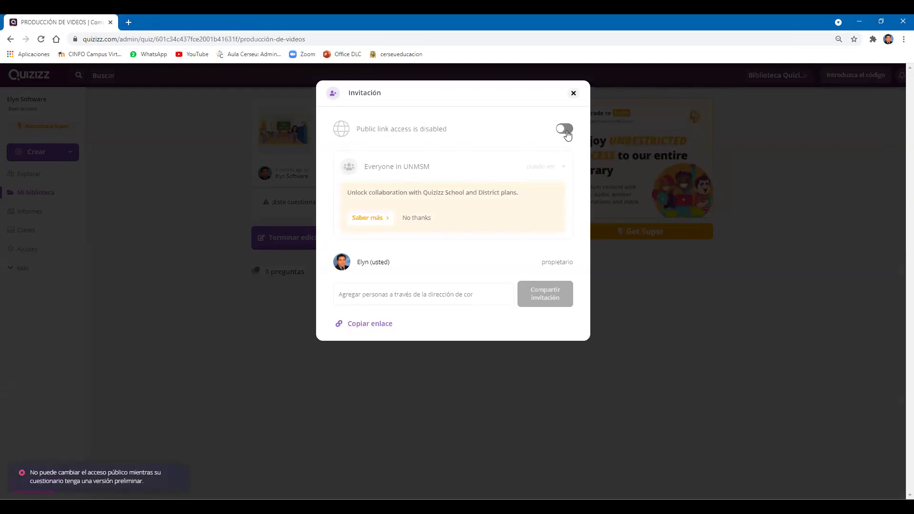
{"action": "left_click", "coordinate": [231, 226]}
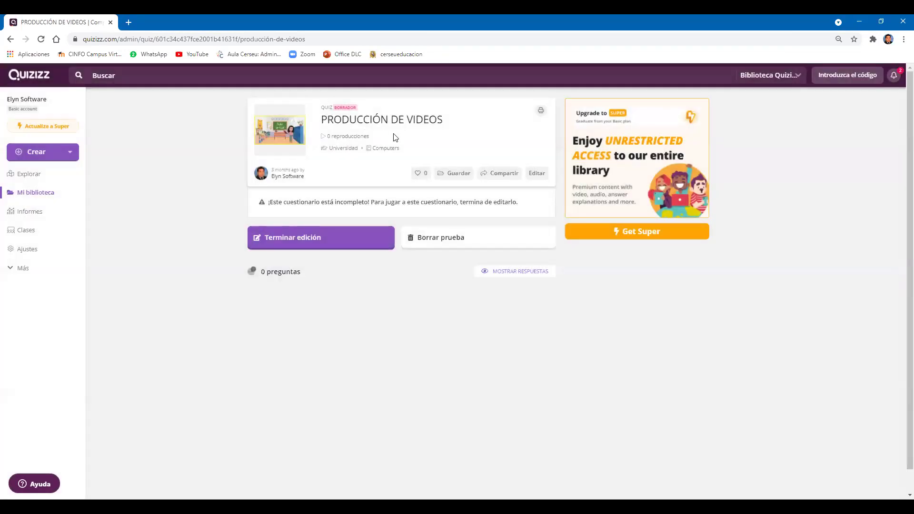
{"action": "left_click", "coordinate": [536, 176]}
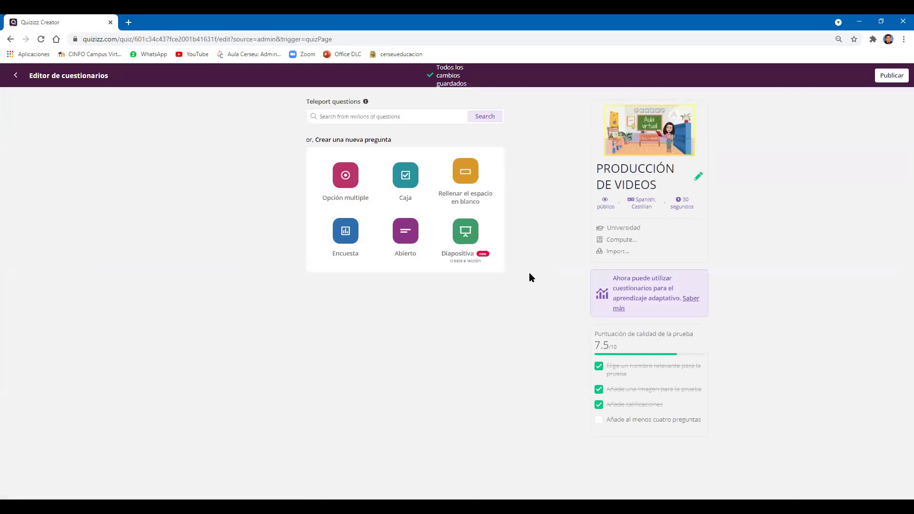
Teleport the Creación de VIDEOS questions into PRODUCCIÓN DE VIDEOS through the question search.
{"action": "left_click", "coordinate": [426, 118]}
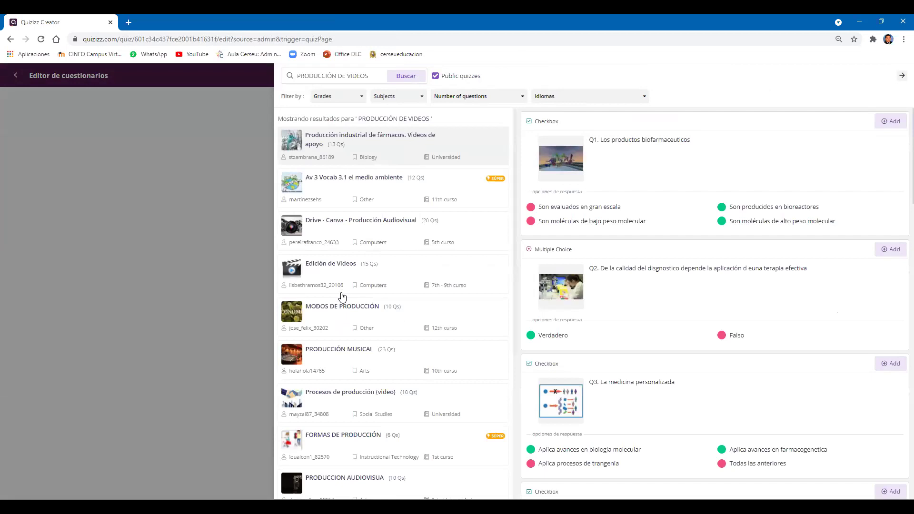
{"action": "scroll", "coordinate": [339, 298], "scroll_direction": "down", "scroll_amount": 5}
{"action": "scroll", "coordinate": [367, 237], "scroll_direction": "down", "scroll_amount": 3}
{"action": "scroll", "coordinate": [383, 208], "scroll_direction": "down", "scroll_amount": 2}
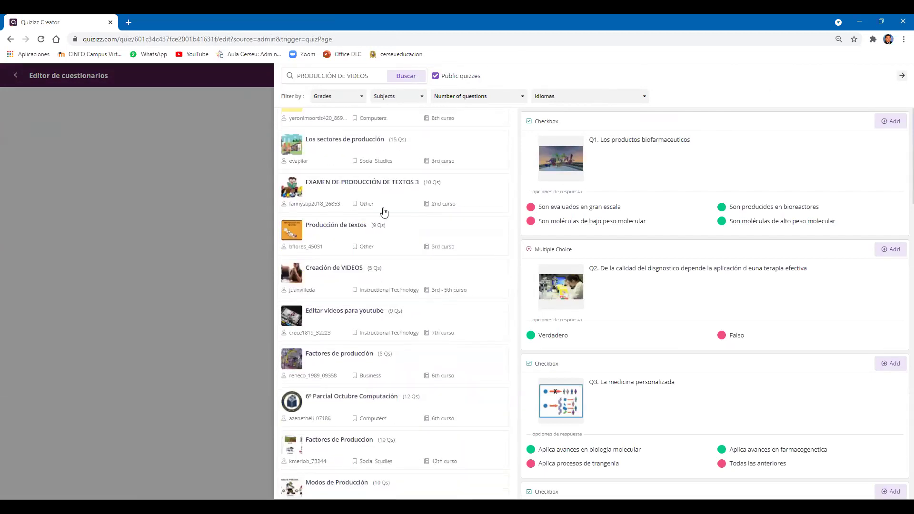
{"action": "left_click", "coordinate": [346, 194]}
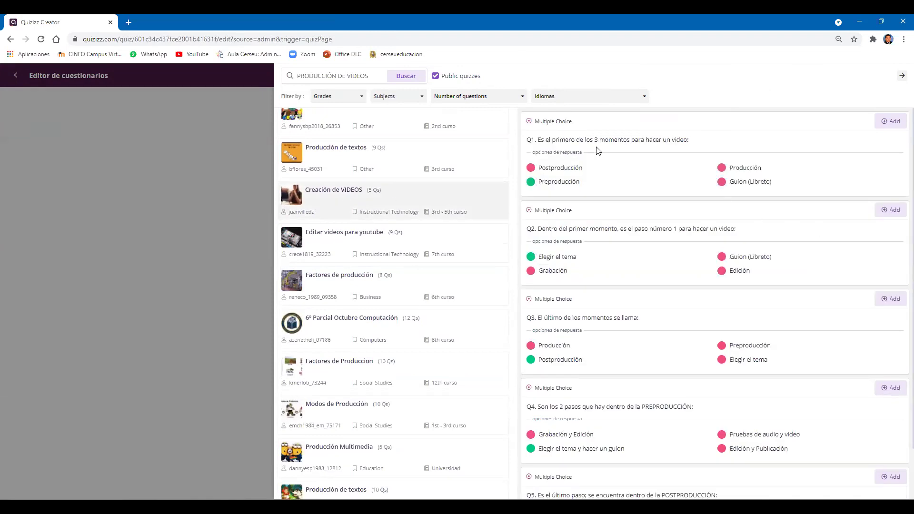
{"action": "left_click", "coordinate": [888, 125]}
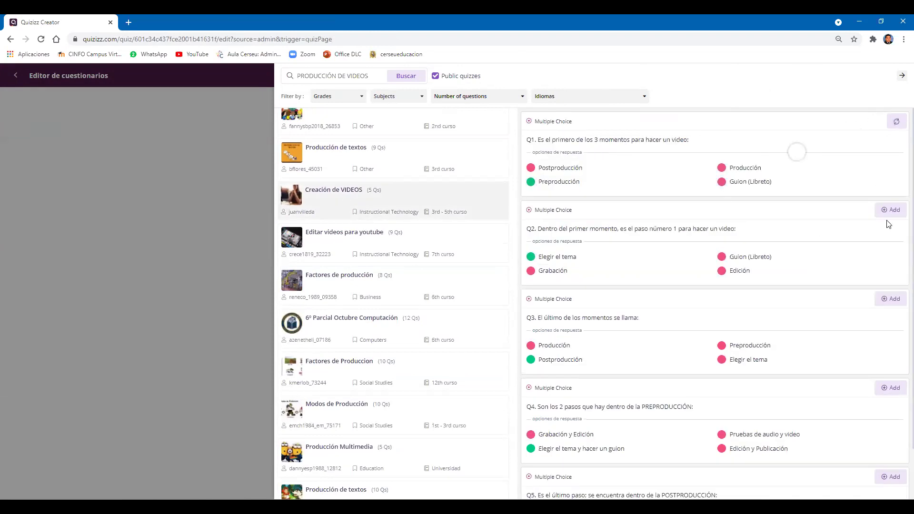
{"action": "left_click", "coordinate": [888, 211]}
{"action": "left_click", "coordinate": [888, 303]}
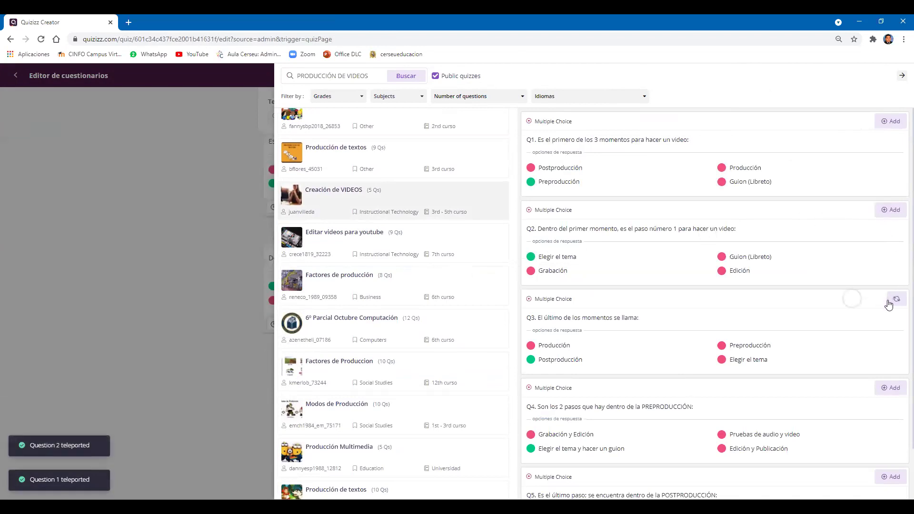
{"action": "left_click", "coordinate": [884, 392]}
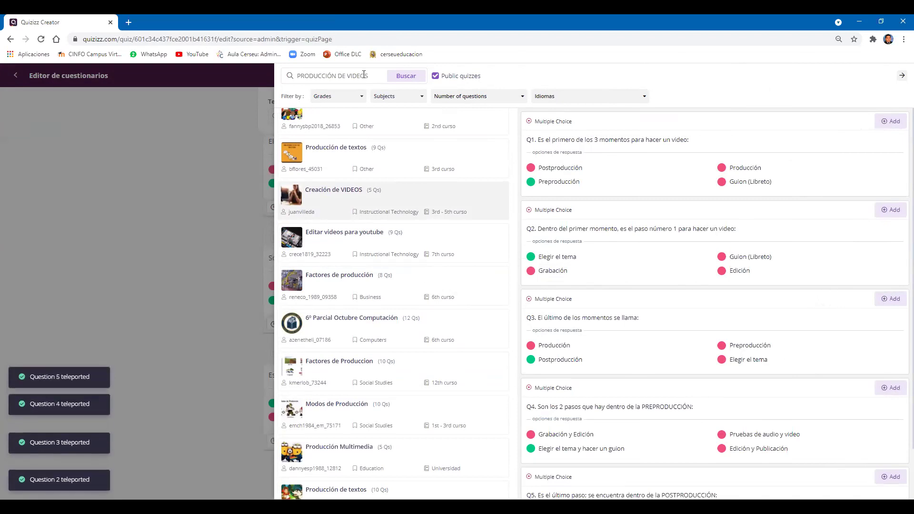
{"action": "left_click", "coordinate": [901, 76]}
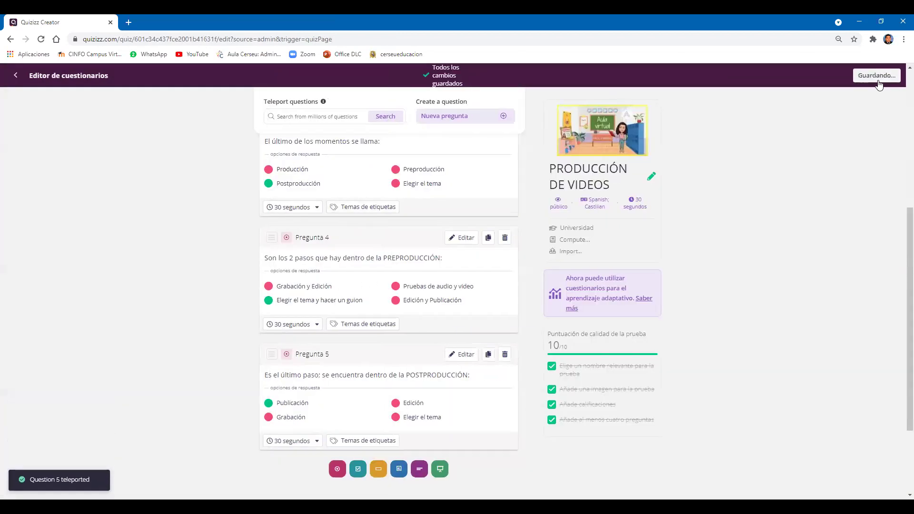
Publish the quiz and copy its public link from the Invitación dialog.
{"action": "left_click", "coordinate": [890, 80]}
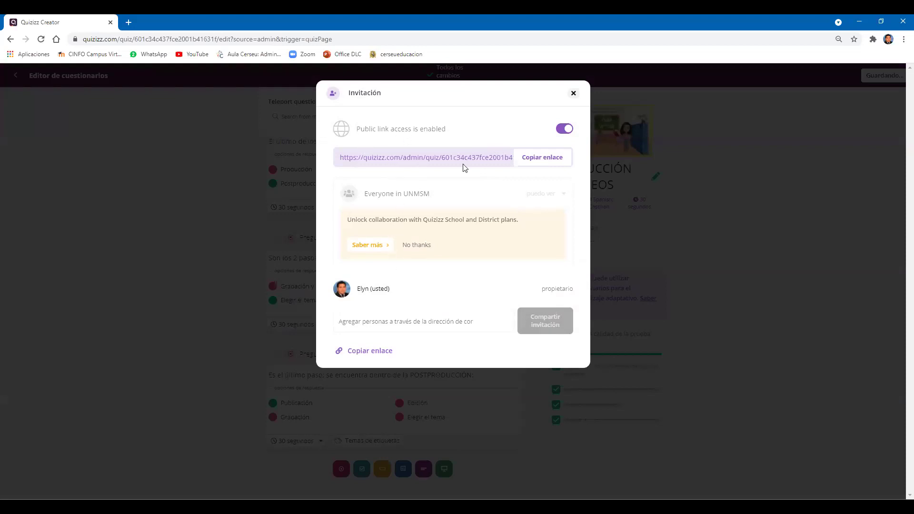
{"action": "left_click", "coordinate": [548, 163]}
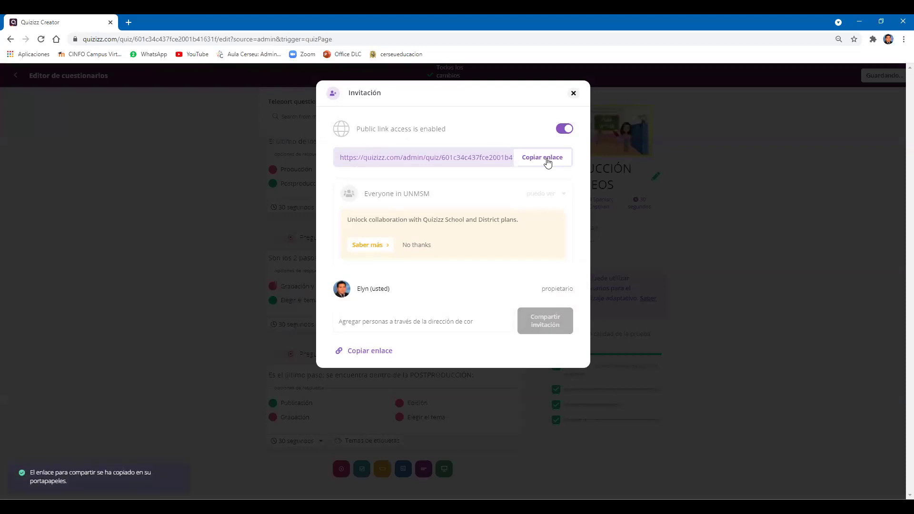
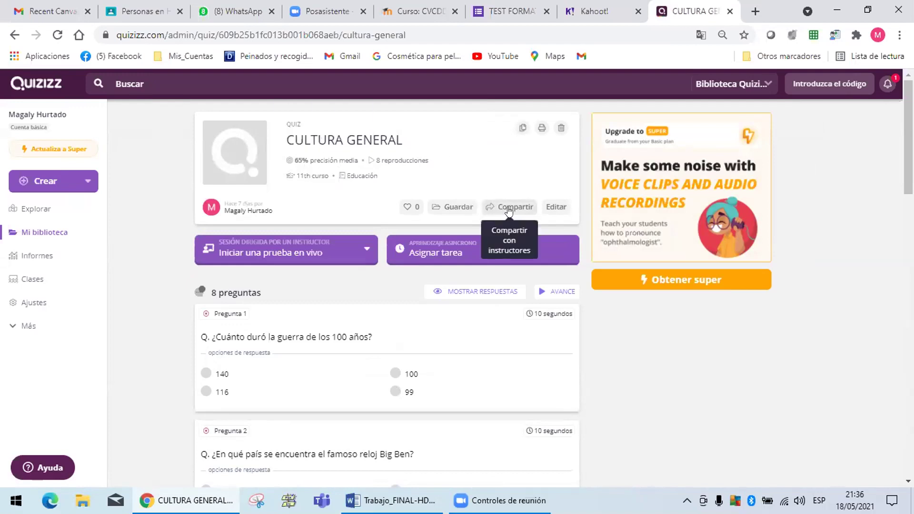
Copy the CULTURA GENERAL quiz's public share link, then switch to the Trabajo_FINAL-HDGE Word document.
{"action": "left_click", "coordinate": [509, 208]}
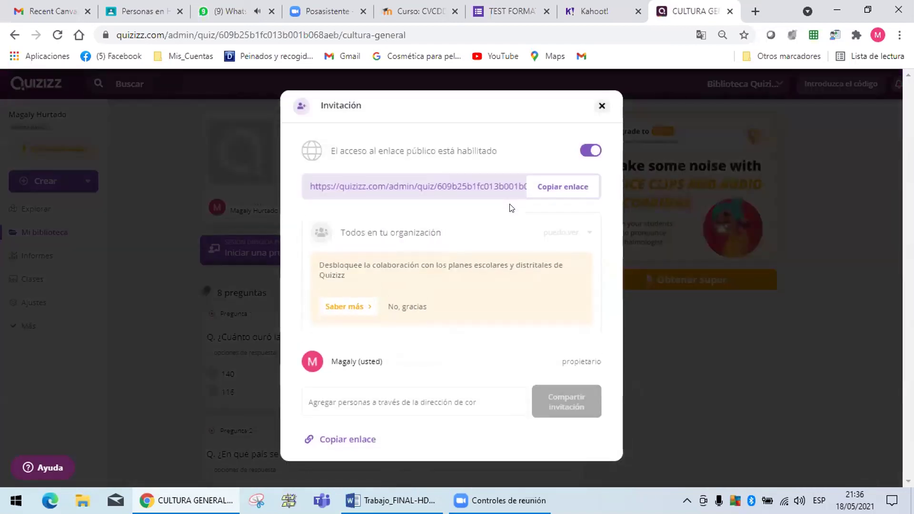
{"action": "left_click", "coordinate": [565, 190]}
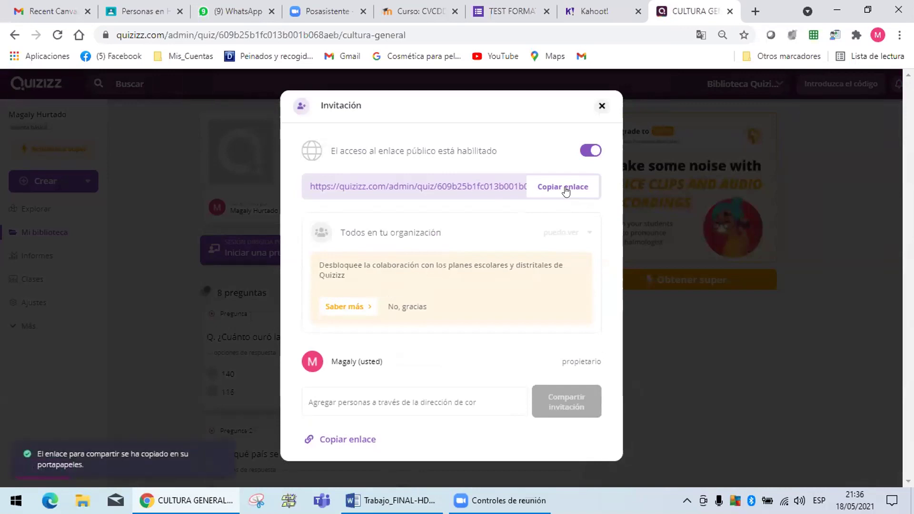
{"action": "left_click", "coordinate": [546, 187]}
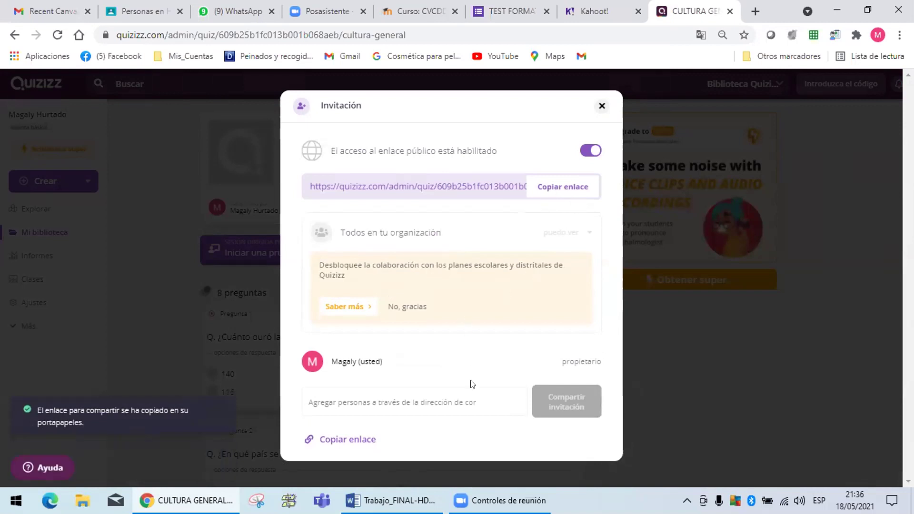
{"action": "left_click", "coordinate": [390, 500]}
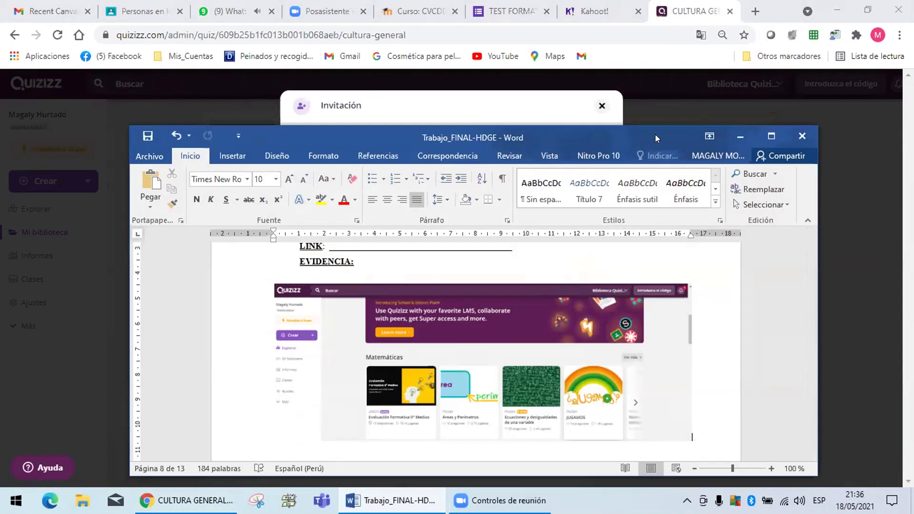
Maximize Word and paste the Quizizz quiz URL over the LINK underline, then minimize Word.
{"action": "left_click_drag", "start_coordinate": [613, 131], "coordinate": [614, 100]}
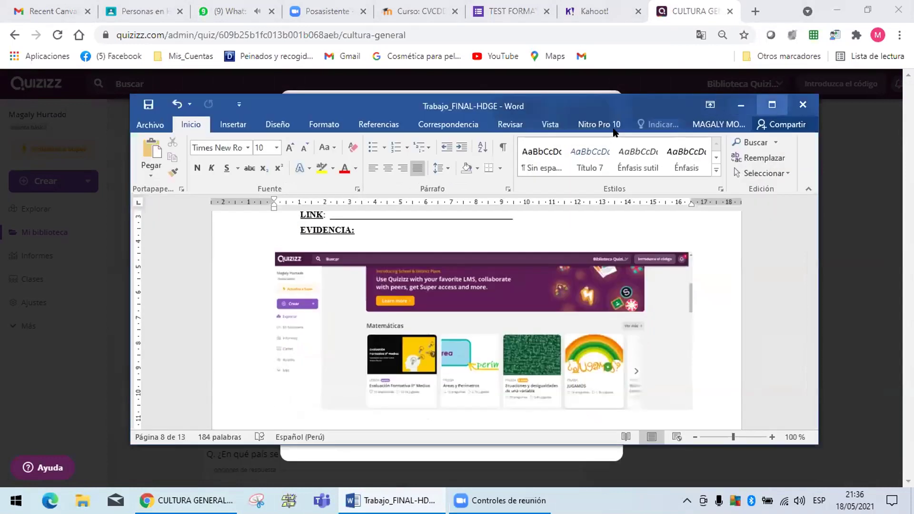
{"action": "left_click", "coordinate": [770, 102]}
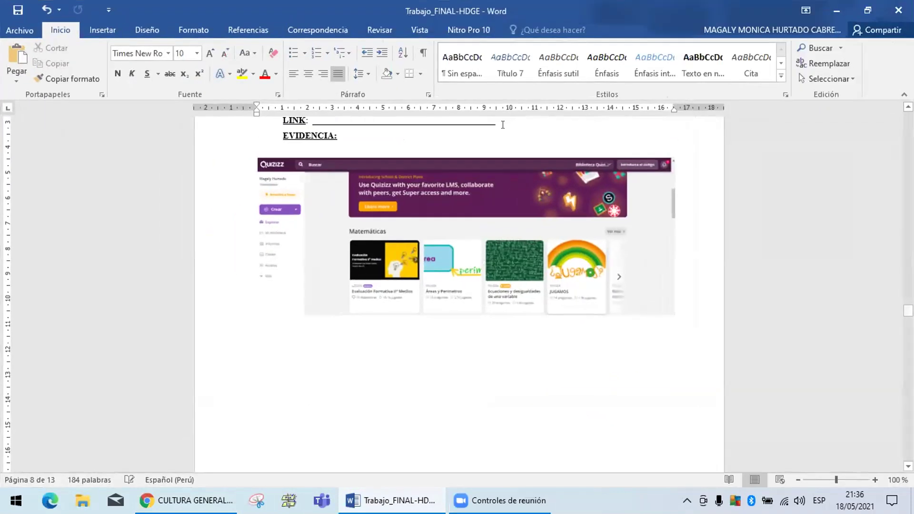
{"action": "left_click_drag", "start_coordinate": [503, 123], "coordinate": [324, 121]}
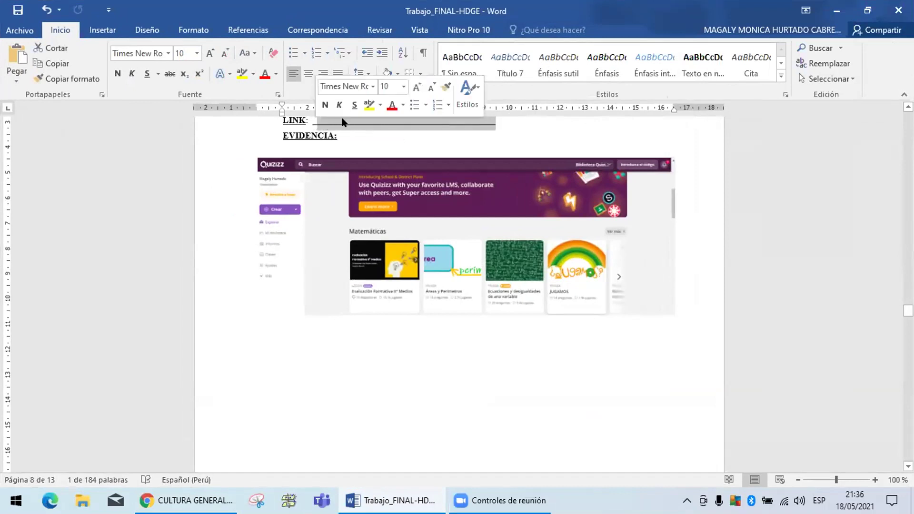
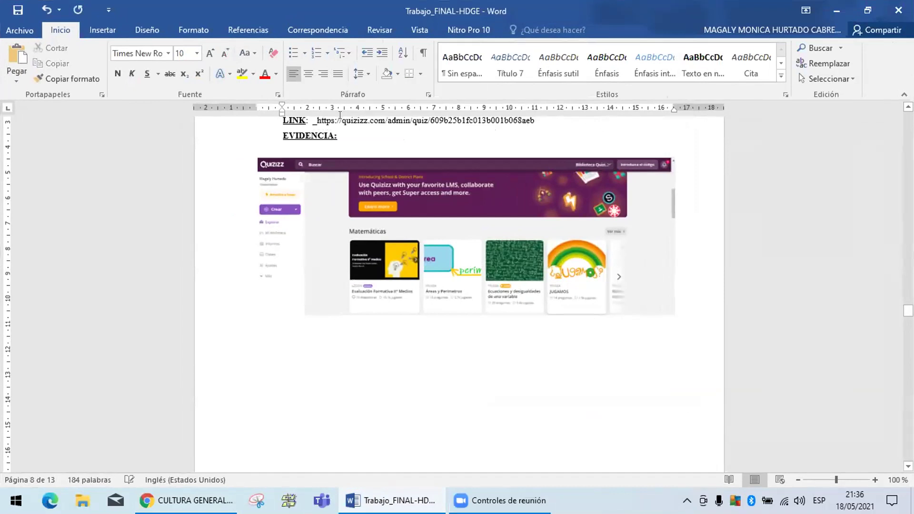
{"action": "key", "text": "Return"}
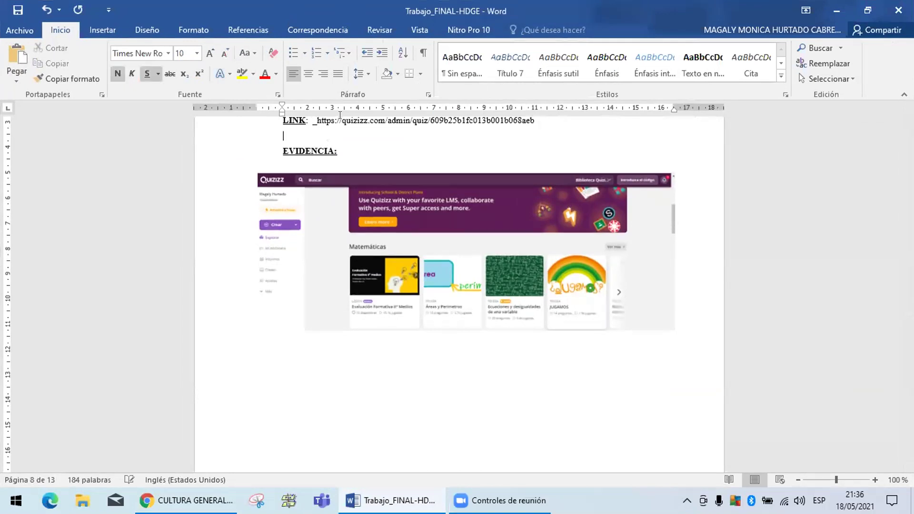
{"action": "left_click", "coordinate": [315, 119]}
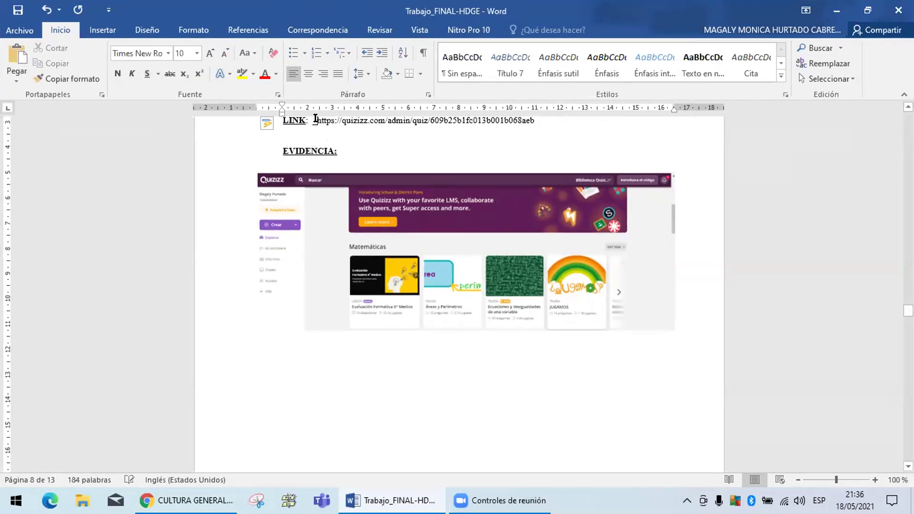
{"action": "key", "text": "BackSpace"}
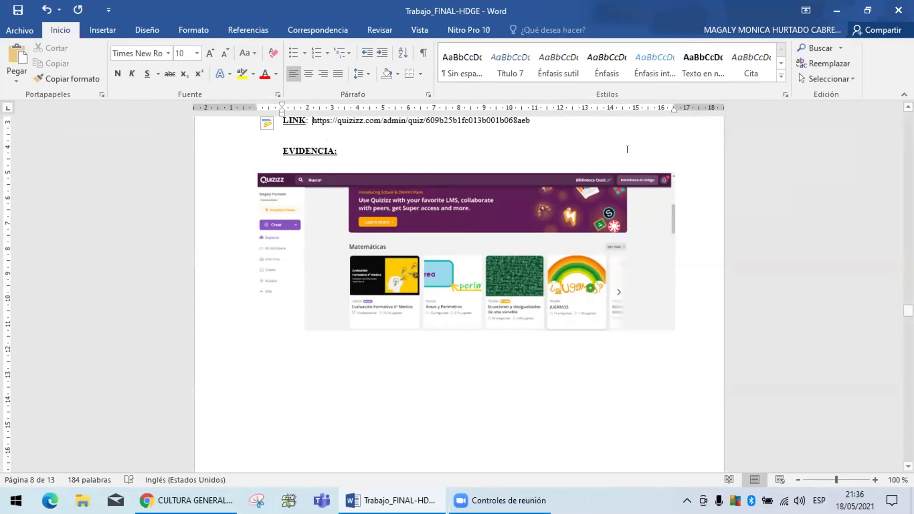
{"action": "left_click", "coordinate": [836, 13]}
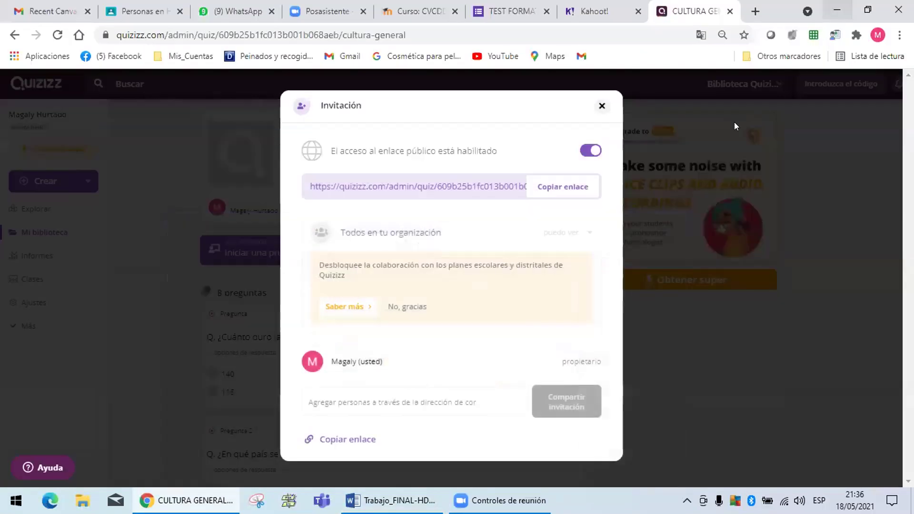
Close the Invitación dialog and snip the CULTURA GENERAL quiz page without saving the snip to a file.
{"action": "left_click", "coordinate": [601, 106]}
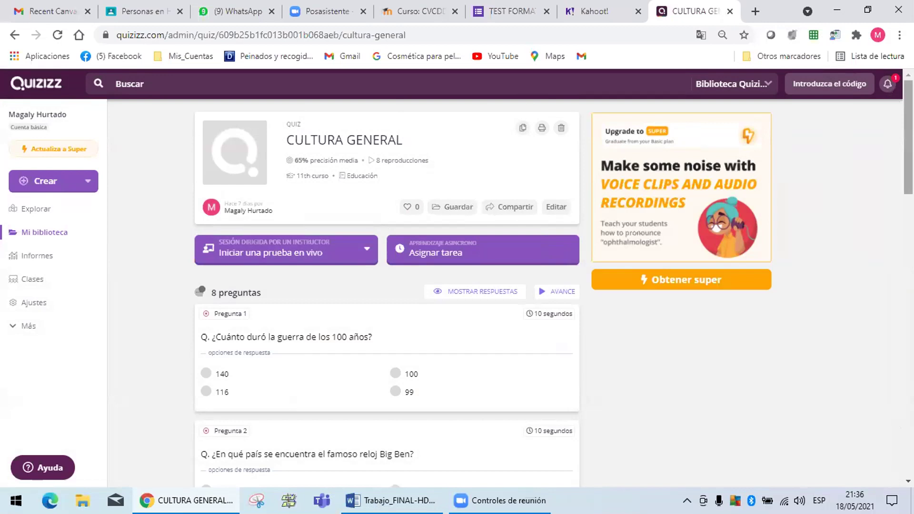
{"action": "scroll", "coordinate": [386, 285], "scroll_direction": "down", "scroll_amount": 1}
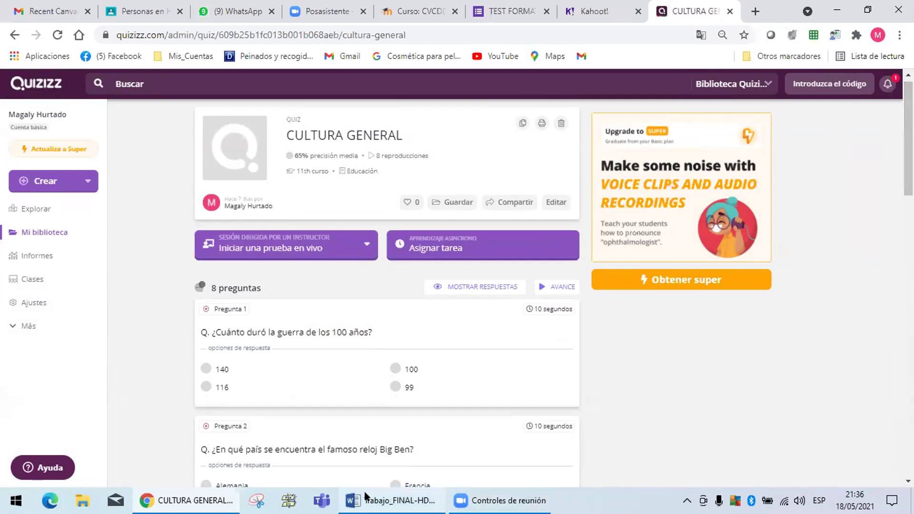
{"action": "left_click", "coordinate": [257, 500]}
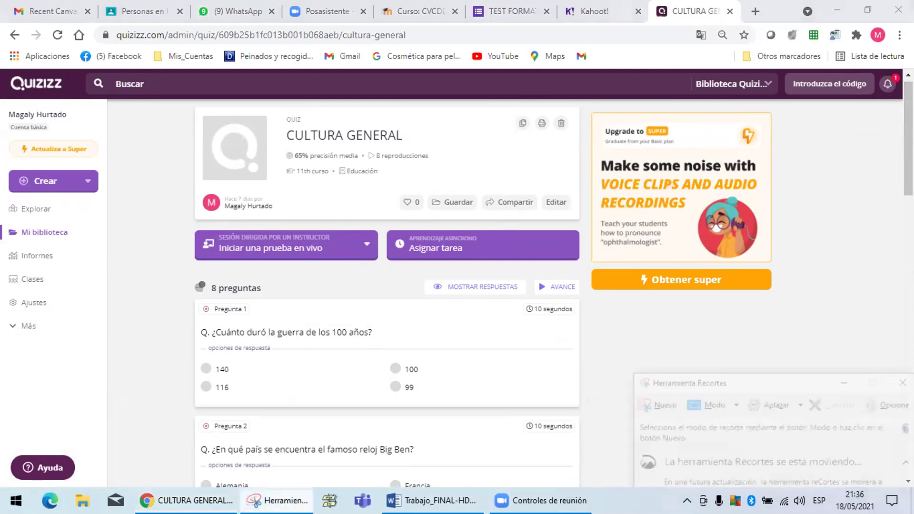
{"action": "left_click", "coordinate": [657, 405]}
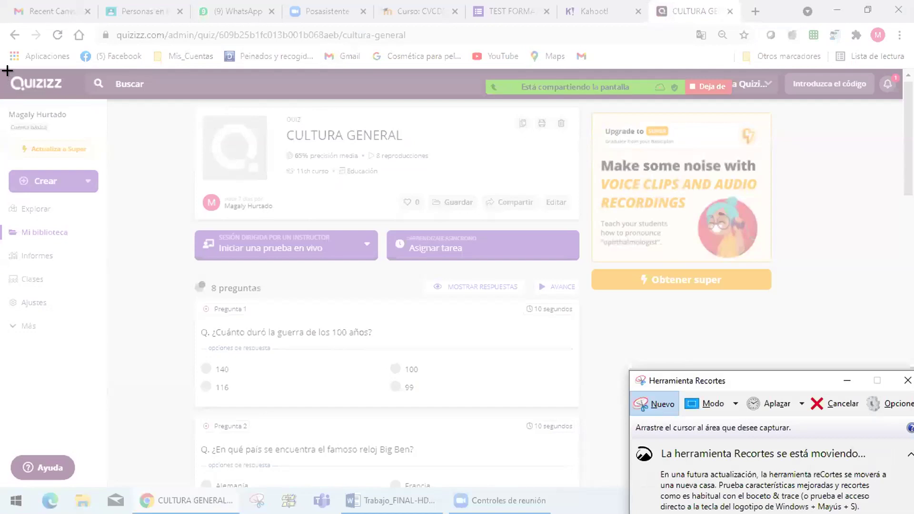
{"action": "left_click_drag", "start_coordinate": [8, 67], "coordinate": [899, 481]}
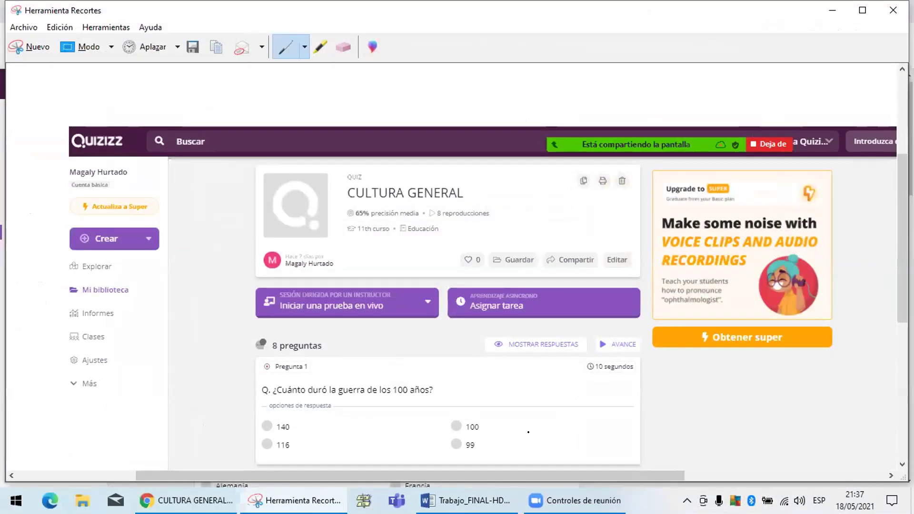
{"action": "left_click", "coordinate": [893, 10]}
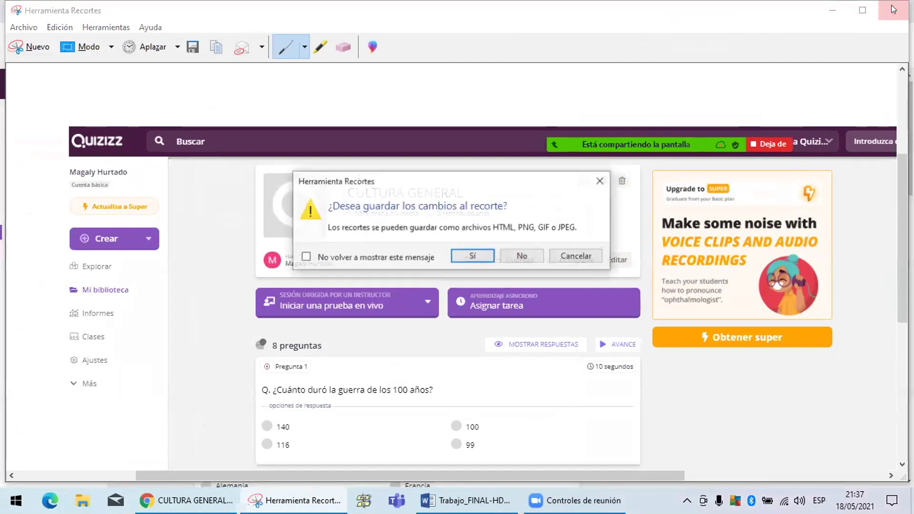
{"action": "left_click", "coordinate": [520, 256]}
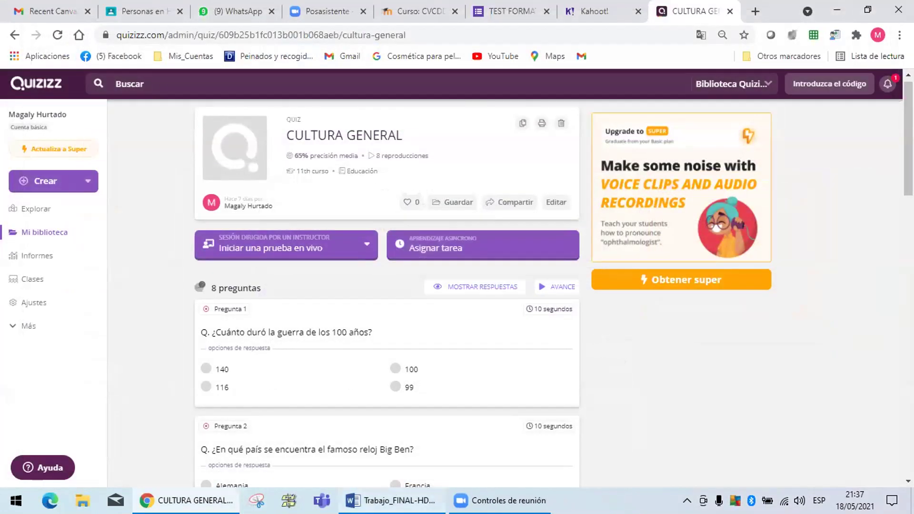
Paste the quiz page screenshot into Word below the first evidence image.
{"action": "left_click", "coordinate": [405, 501]}
{"action": "left_click", "coordinate": [485, 368]}
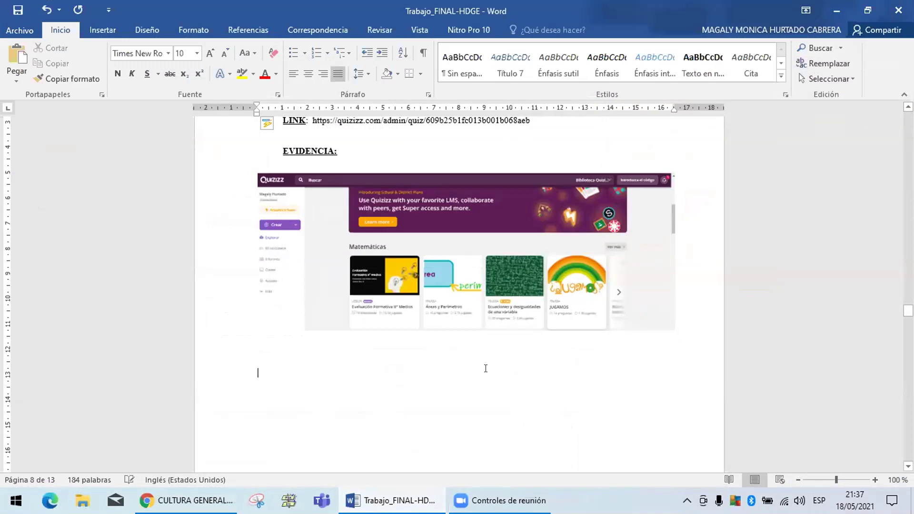
{"action": "key", "text": "ctrl+v"}
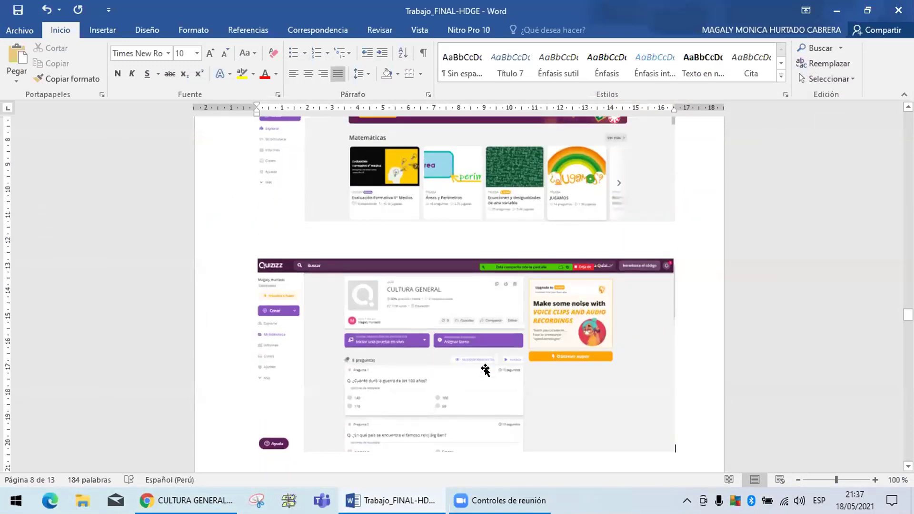
Delete the blank lines above the CLIPCHAMP heading.
{"action": "left_click_drag", "start_coordinate": [908, 314], "coordinate": [908, 332]}
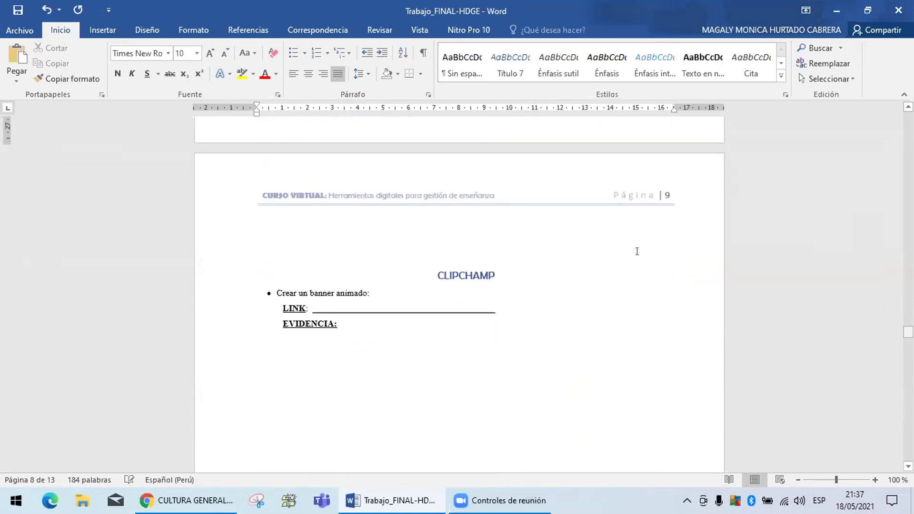
{"action": "left_click", "coordinate": [497, 254]}
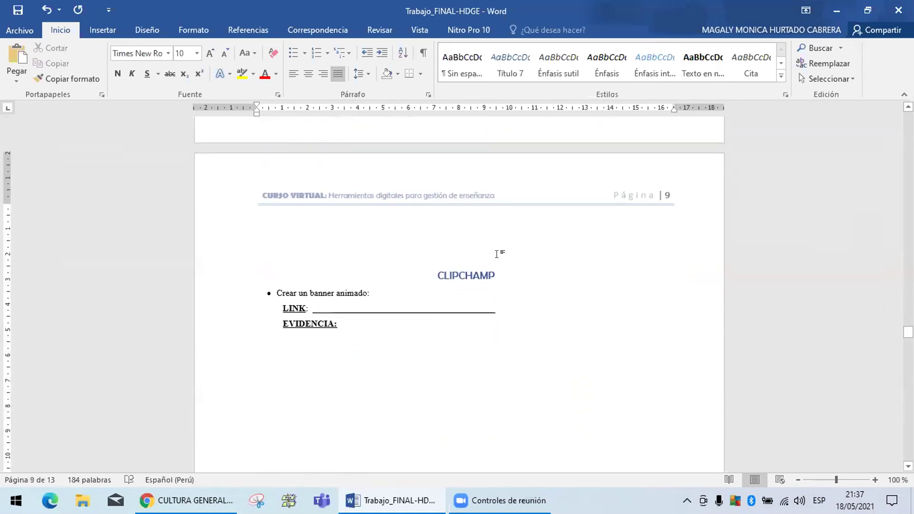
{"action": "key", "text": "BackSpace"}
{"action": "key", "text": "BackSpace"}
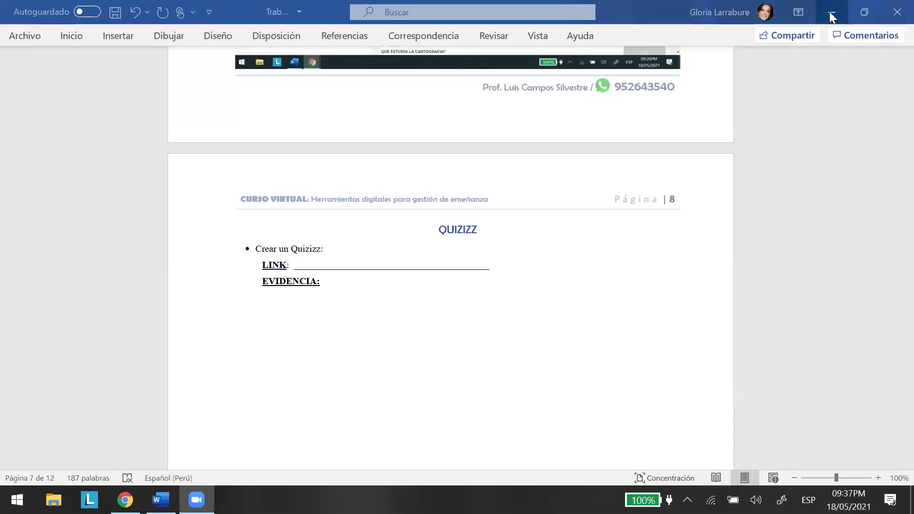
Minimize Word and search Google for clipchamp in a maximized Chrome window.
{"action": "left_click", "coordinate": [829, 12]}
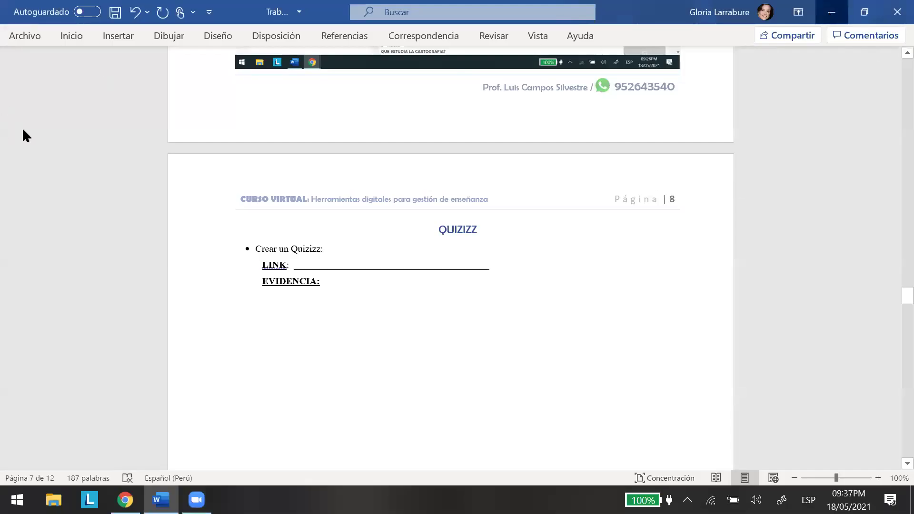
{"action": "key", "text": "super+d"}
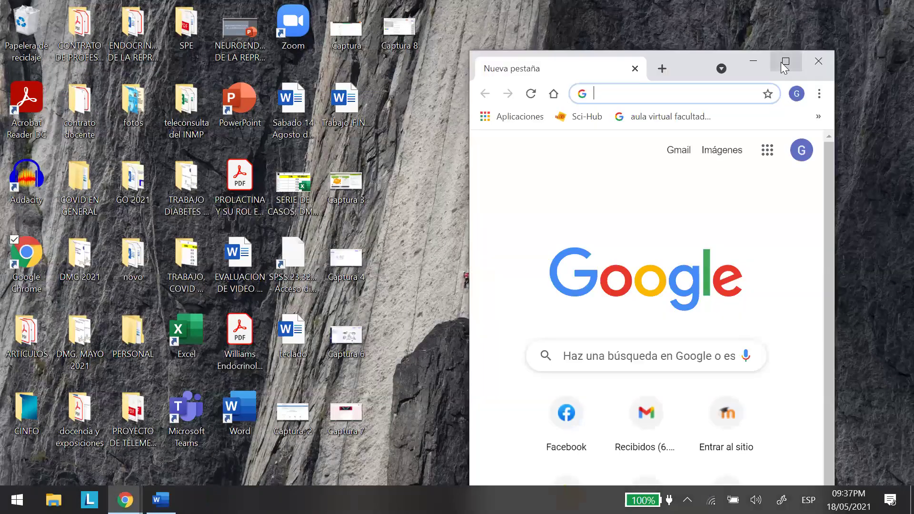
{"action": "left_click", "coordinate": [786, 64]}
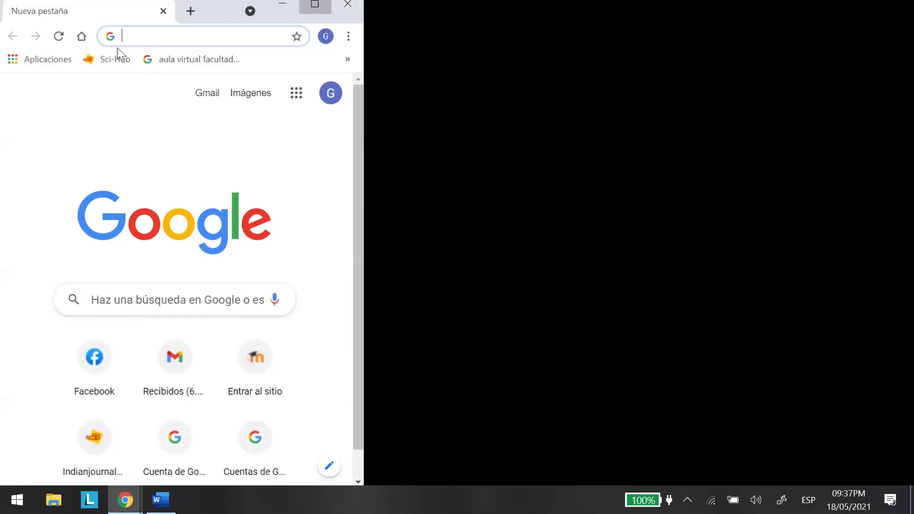
{"action": "left_click", "coordinate": [129, 39]}
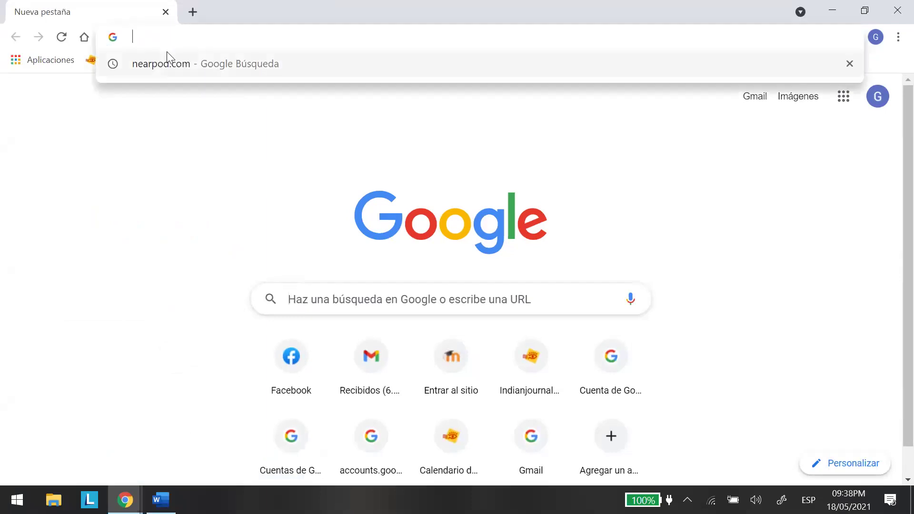
{"action": "type", "text": "CLIPchamp.com"}
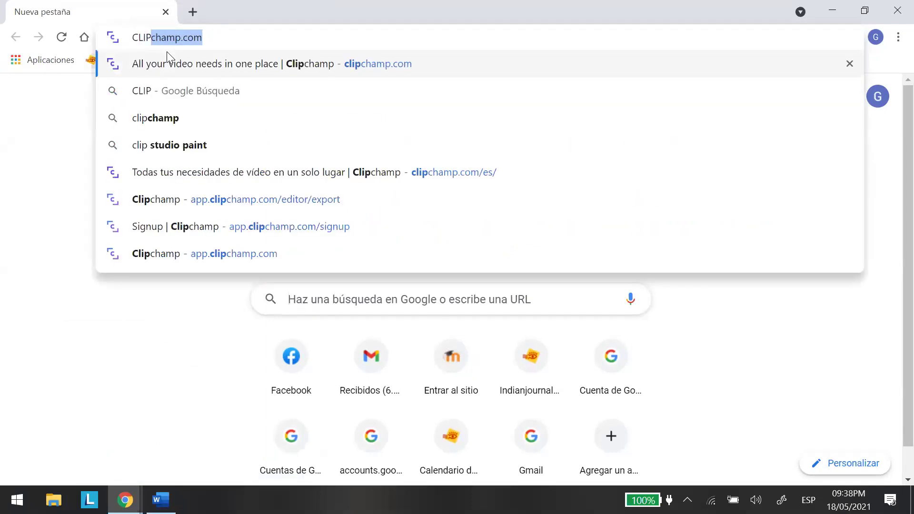
{"action": "left_click", "coordinate": [169, 119]}
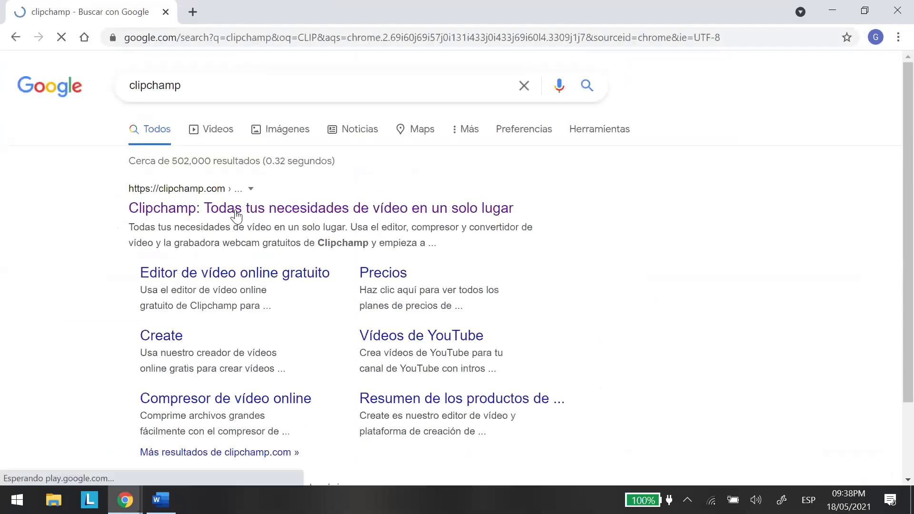
Open the Clipchamp site from the search results and dismiss the translation offer.
{"action": "left_click", "coordinate": [237, 209]}
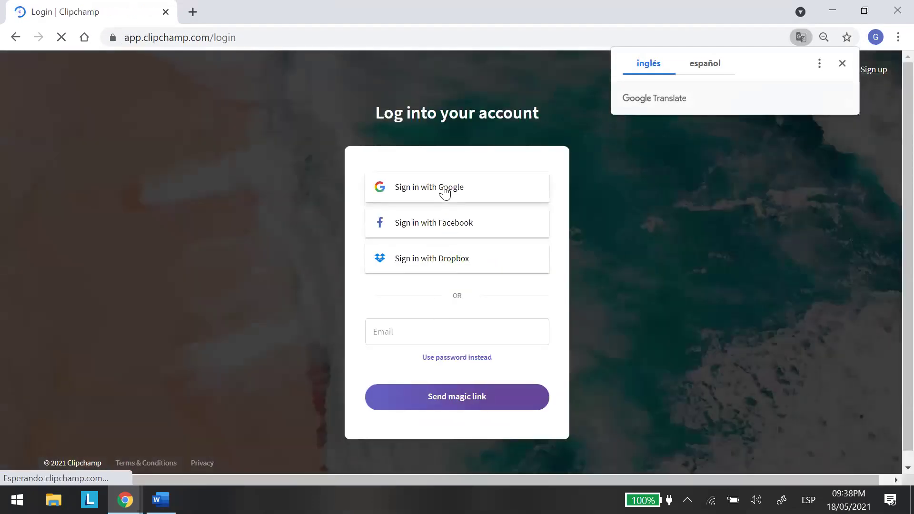
{"action": "left_click", "coordinate": [732, 211]}
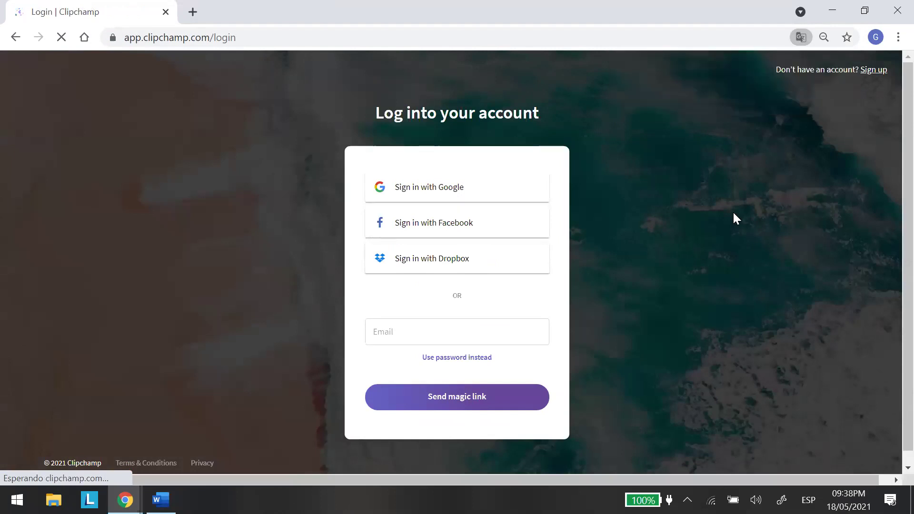
{"action": "right_click", "coordinate": [731, 214]}
Translate Clipchamp into Spanish and browse Tus videos: clase 1, its copy, and video 1.
{"action": "left_click", "coordinate": [715, 362]}
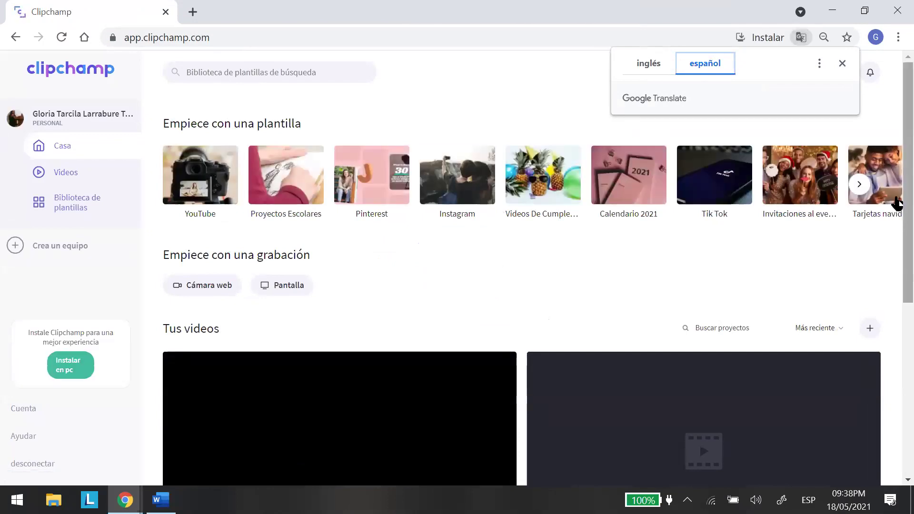
{"action": "scroll", "coordinate": [891, 295], "scroll_direction": "down", "scroll_amount": 4}
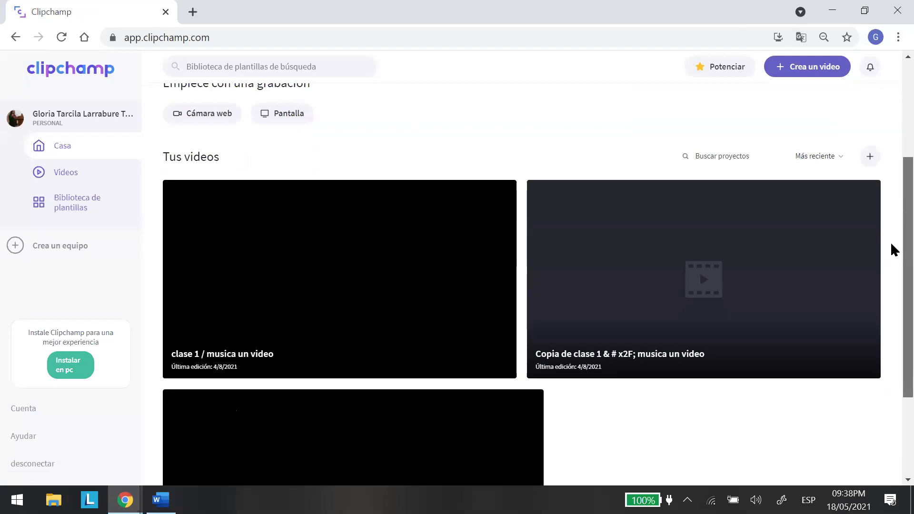
{"action": "scroll", "coordinate": [891, 245], "scroll_direction": "up", "scroll_amount": 2}
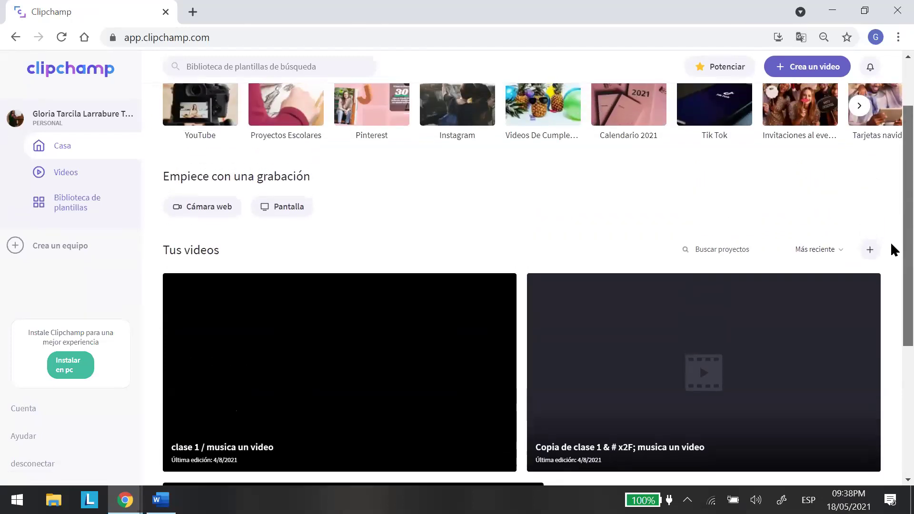
{"action": "scroll", "coordinate": [891, 276], "scroll_direction": "down", "scroll_amount": 3}
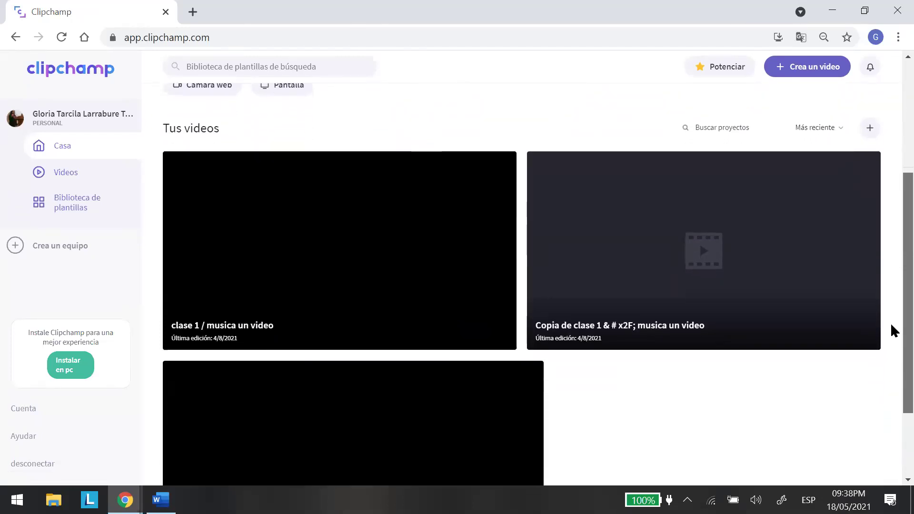
{"action": "scroll", "coordinate": [893, 331], "scroll_direction": "down", "scroll_amount": 3}
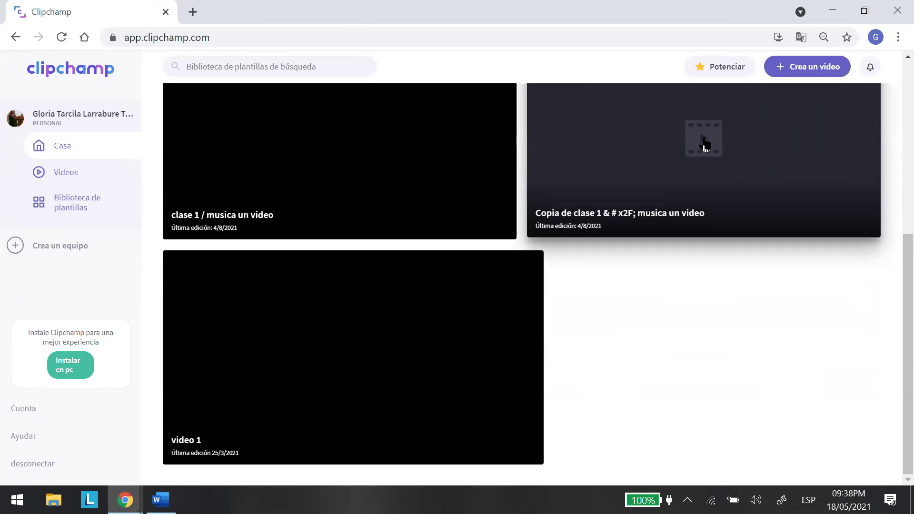
{"action": "scroll", "coordinate": [889, 305], "scroll_direction": "up", "scroll_amount": 1}
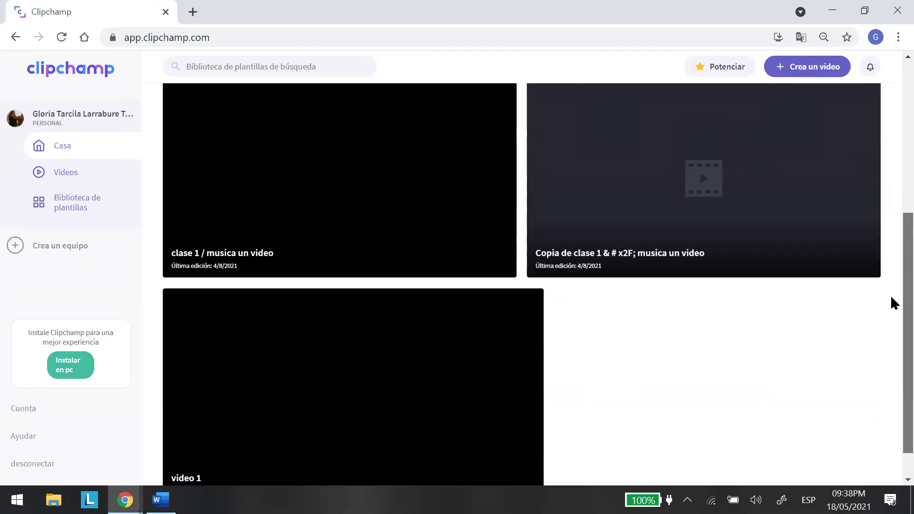
{"action": "scroll", "coordinate": [891, 300], "scroll_direction": "down", "scroll_amount": 1}
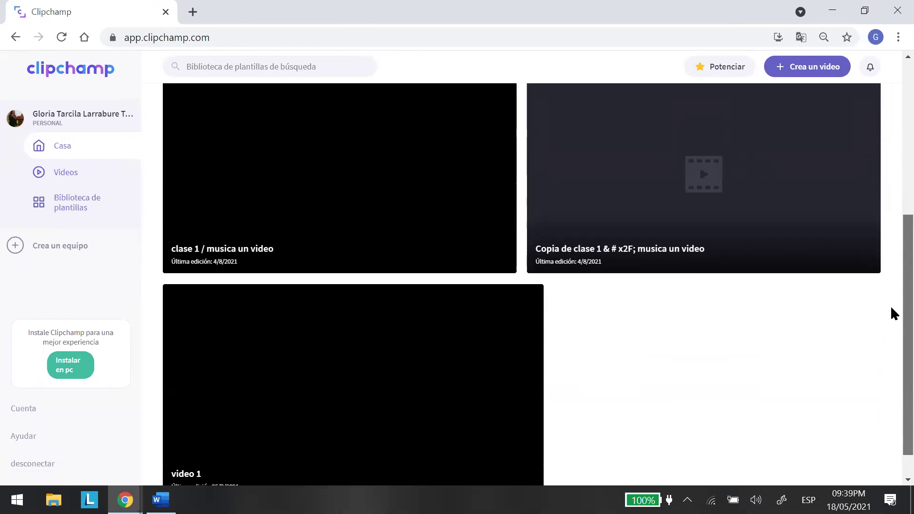
{"action": "scroll", "coordinate": [891, 312], "scroll_direction": "down", "scroll_amount": 1}
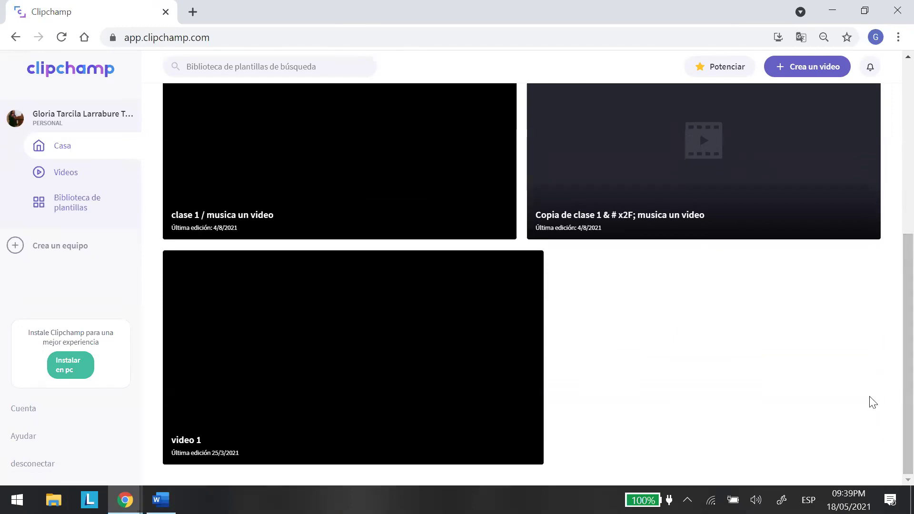
{"action": "scroll", "coordinate": [892, 343], "scroll_direction": "up", "scroll_amount": 1}
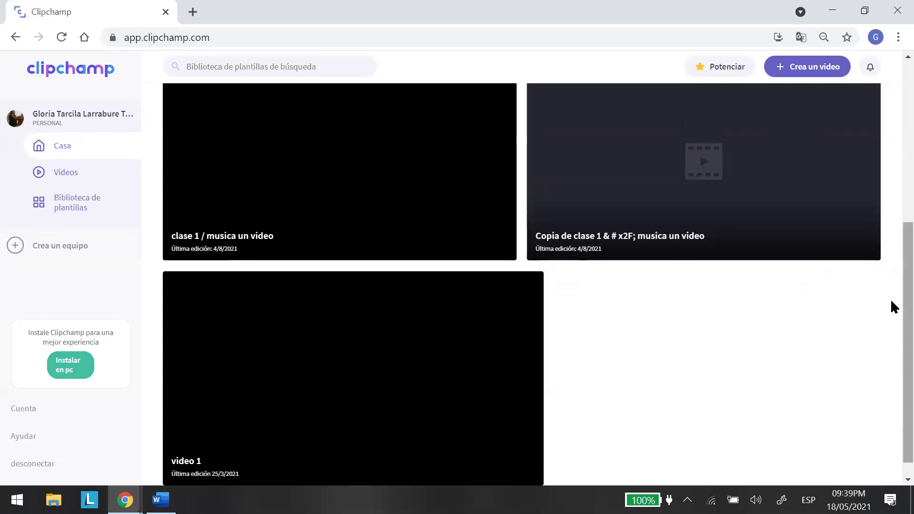
{"action": "scroll", "coordinate": [894, 269], "scroll_direction": "up", "scroll_amount": 1}
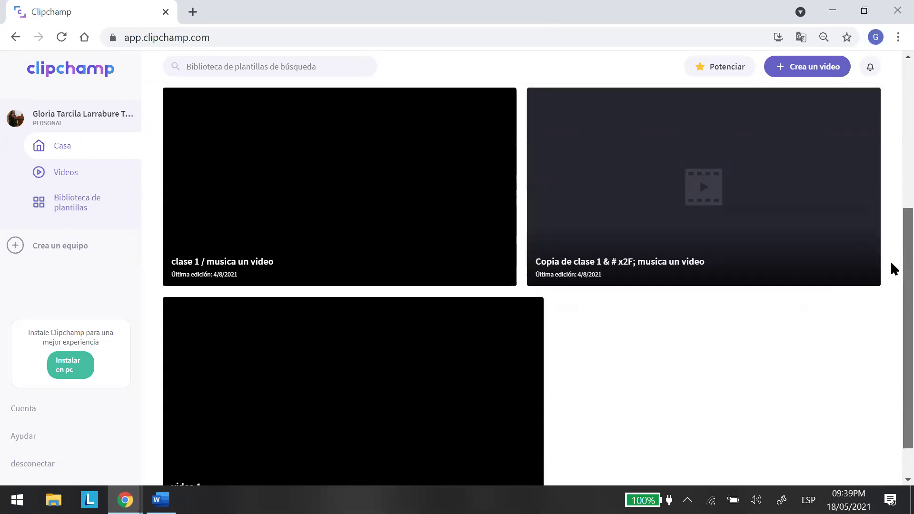
{"action": "scroll", "coordinate": [893, 269], "scroll_direction": "up", "scroll_amount": 2}
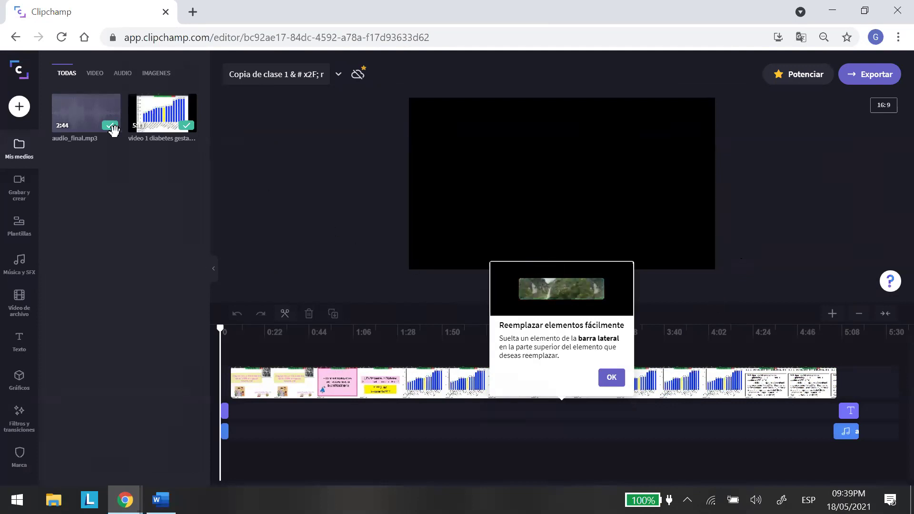
Open the 'Copia de clase 1' video project in the Clipchamp editor.
{"action": "mouse_move", "coordinate": [84, 118]}
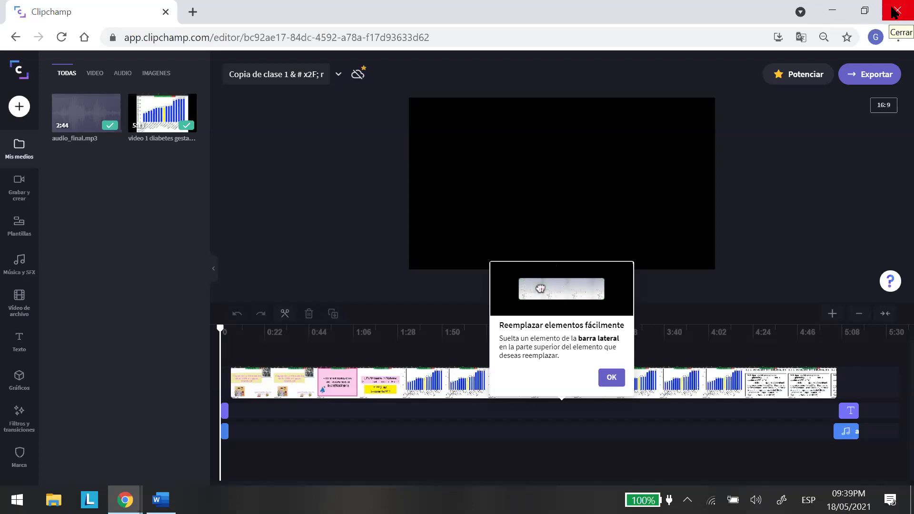
Close Chrome, relaunch it, search clipchamp and go to the Clipchamp sign-in page.
{"action": "left_click", "coordinate": [894, 11]}
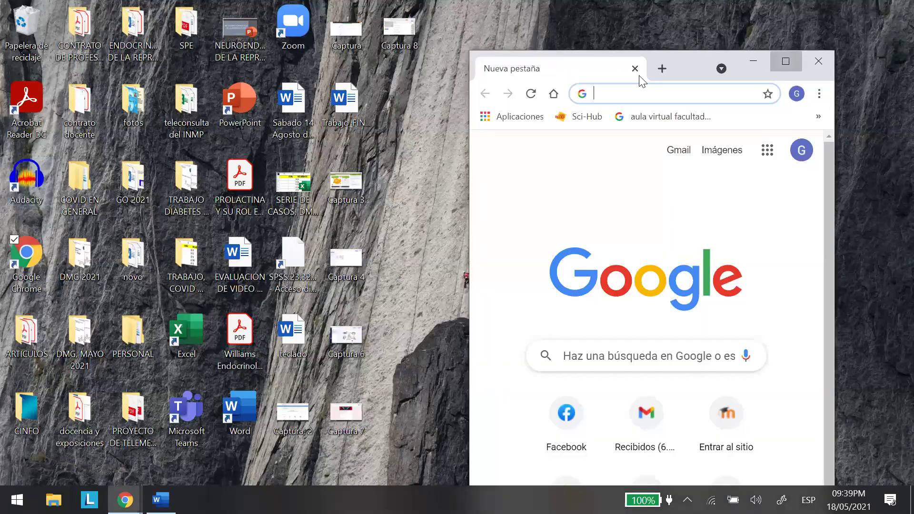
{"action": "double_click", "coordinate": [639, 71]}
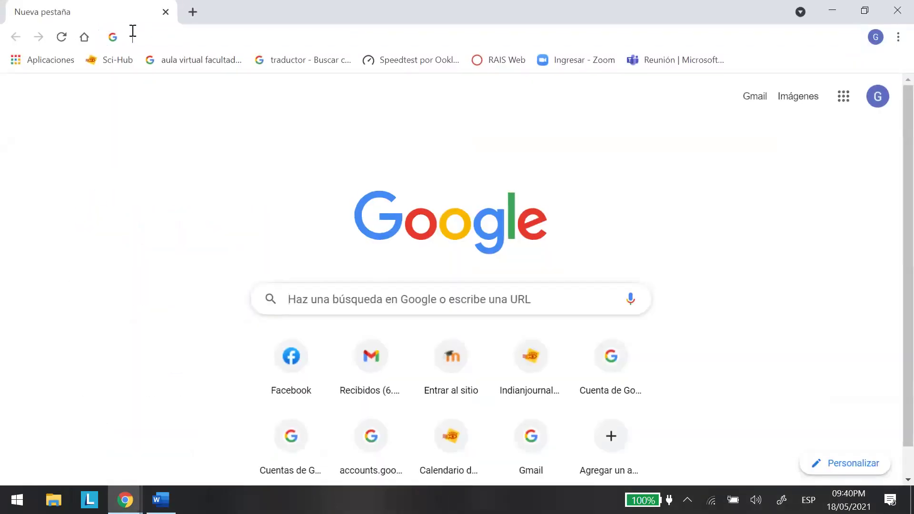
{"action": "left_click", "coordinate": [132, 30]}
{"action": "left_click", "coordinate": [162, 67]}
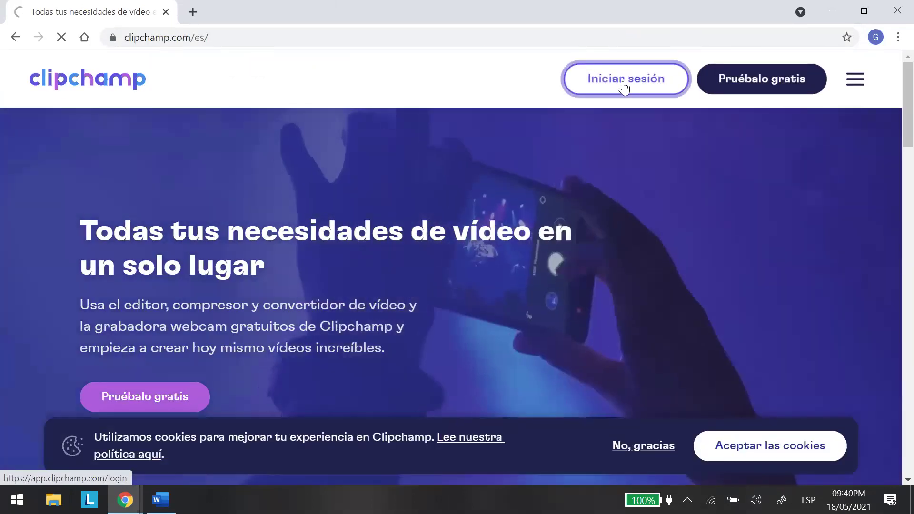
{"action": "left_click", "coordinate": [623, 84]}
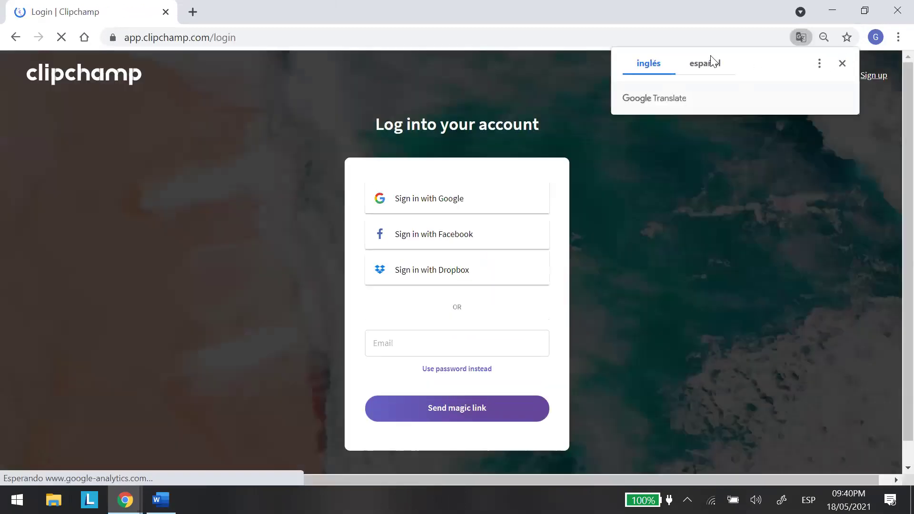
Translate the Clipchamp page into Spanish and scroll down to Tus videos.
{"action": "left_click", "coordinate": [709, 64]}
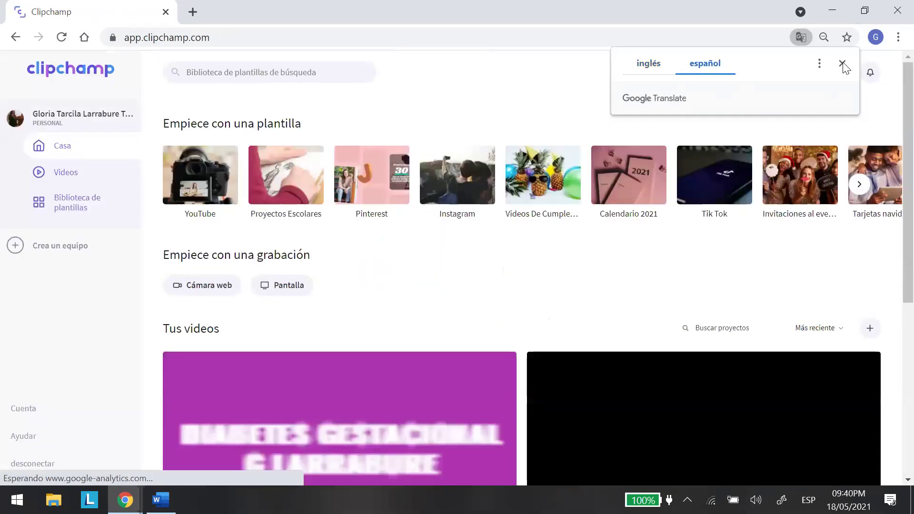
{"action": "left_click", "coordinate": [842, 64]}
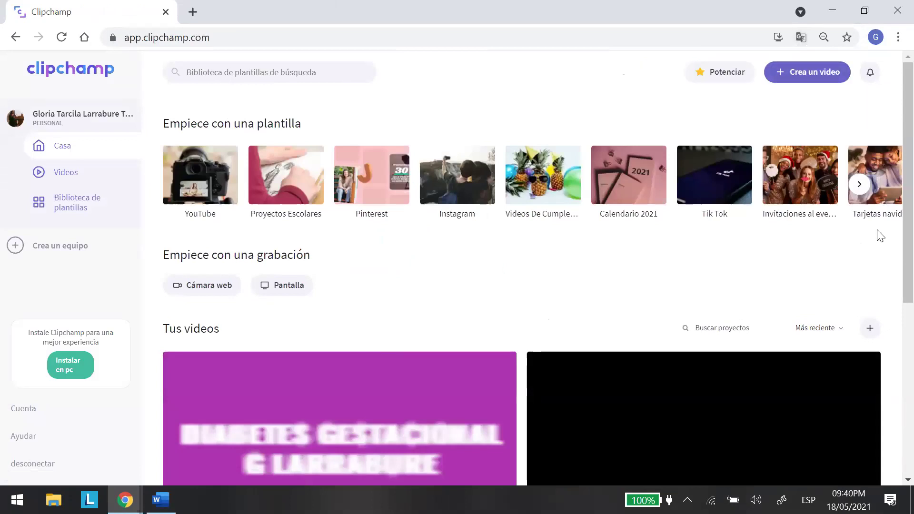
{"action": "scroll", "coordinate": [892, 237], "scroll_direction": "down", "scroll_amount": 1}
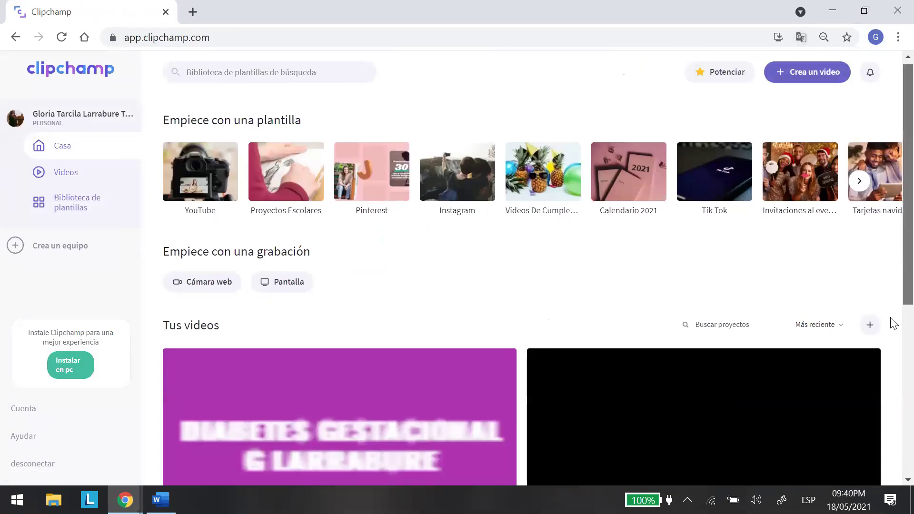
{"action": "scroll", "coordinate": [893, 323], "scroll_direction": "down", "scroll_amount": 4}
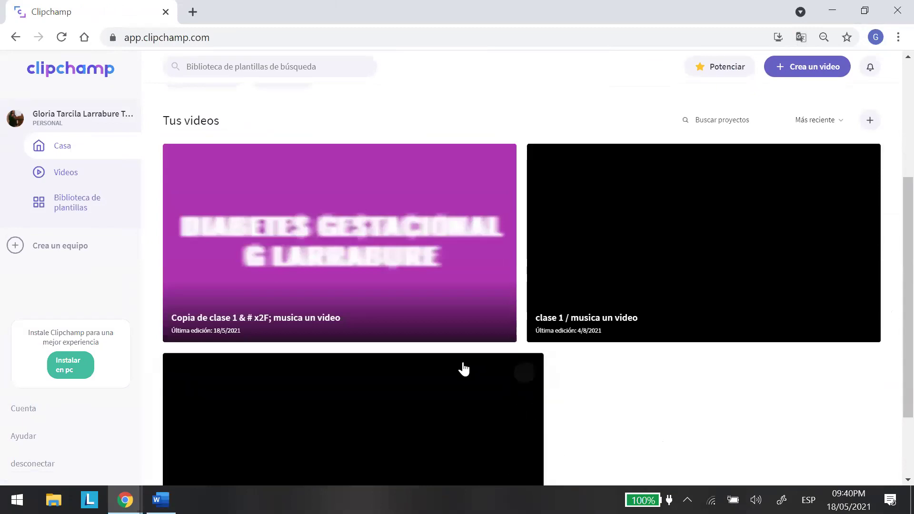
Open the edited clase 1 copy and rename the project to BANNER.
{"action": "left_click", "coordinate": [336, 232]}
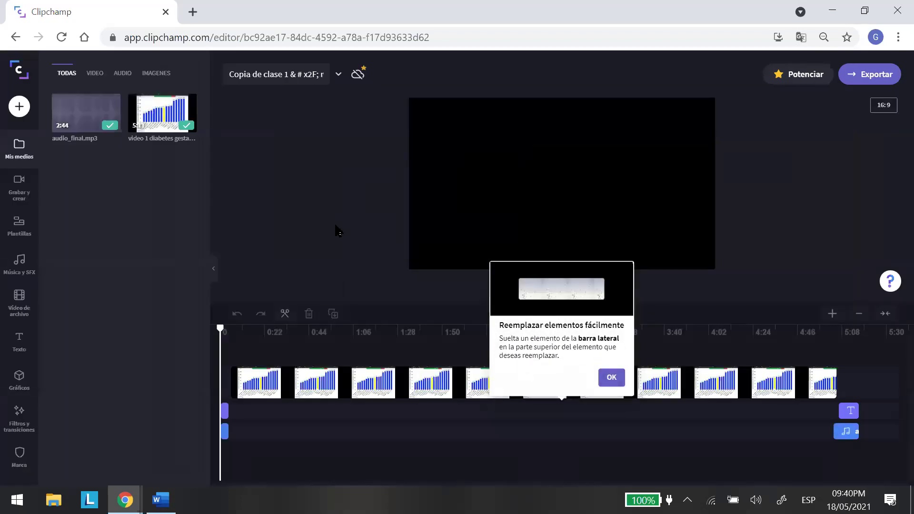
{"action": "mouse_move", "coordinate": [175, 100]}
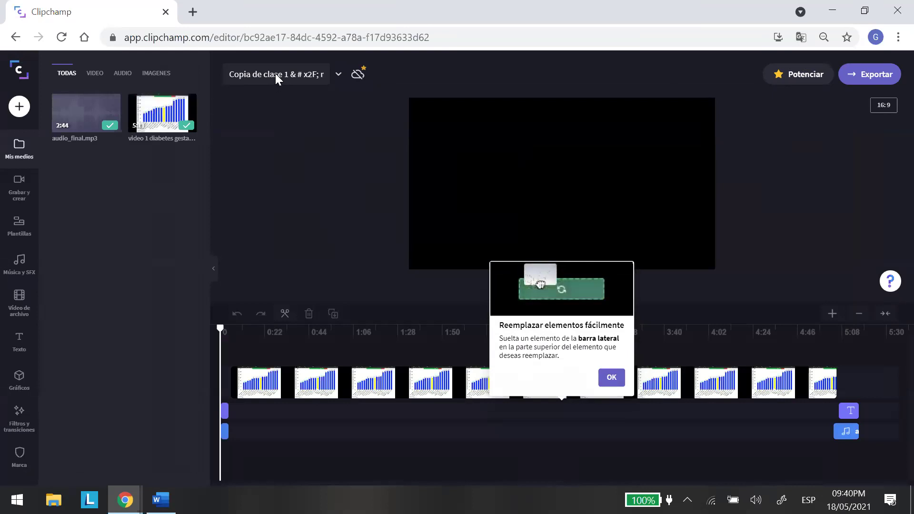
{"action": "left_click", "coordinate": [244, 73]}
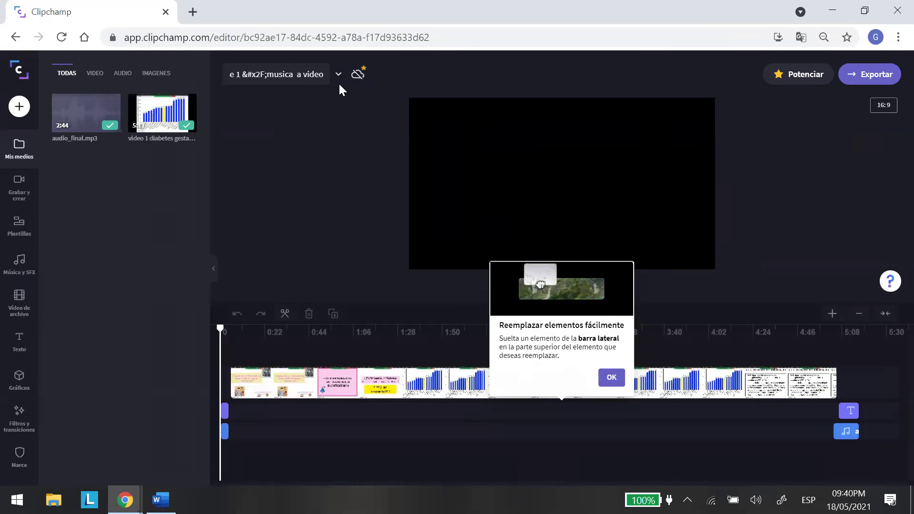
{"action": "key", "text": "ctrl+a"}
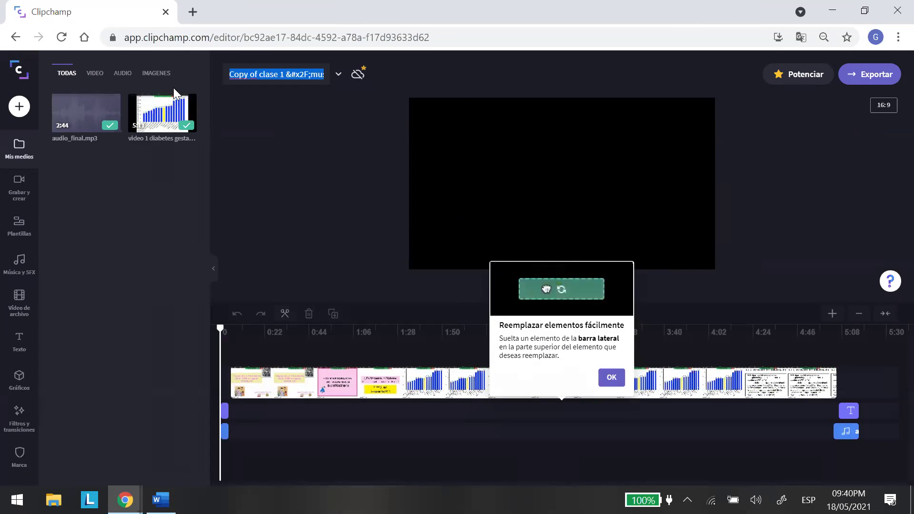
{"action": "type", "text": "BANNER"}
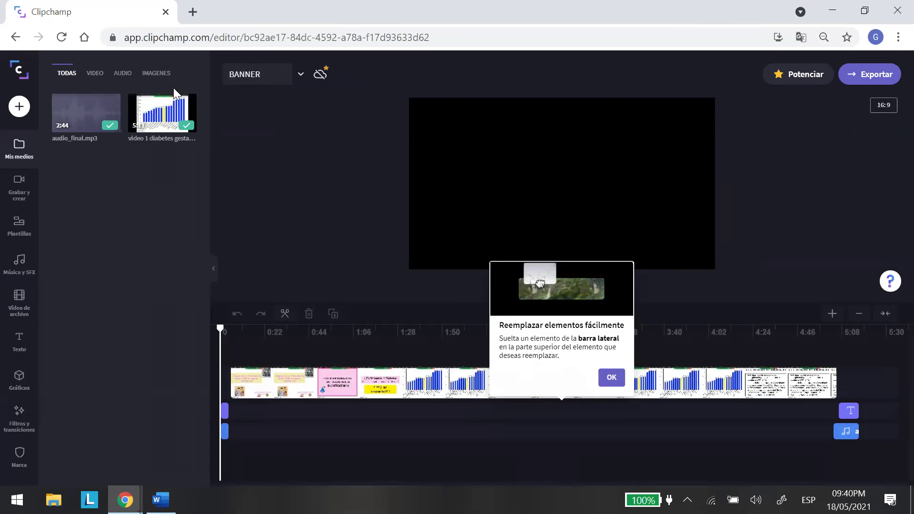
{"action": "left_click", "coordinate": [179, 184]}
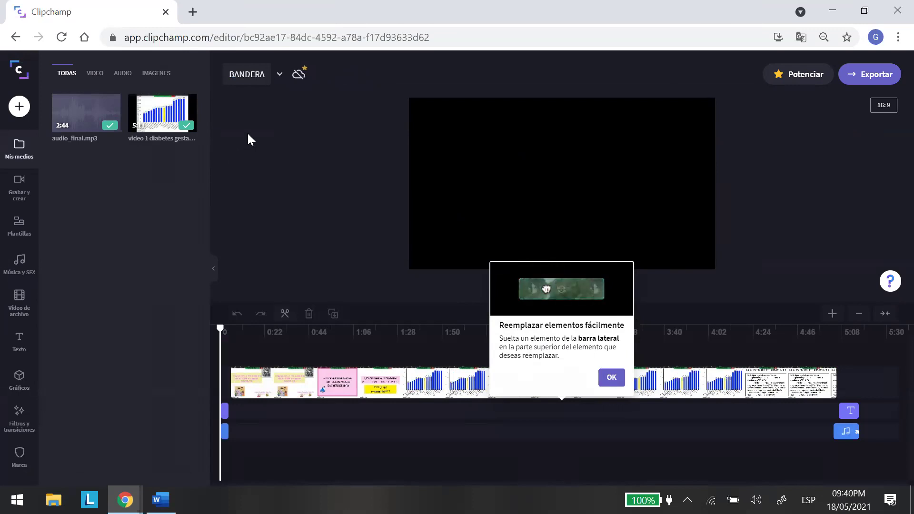
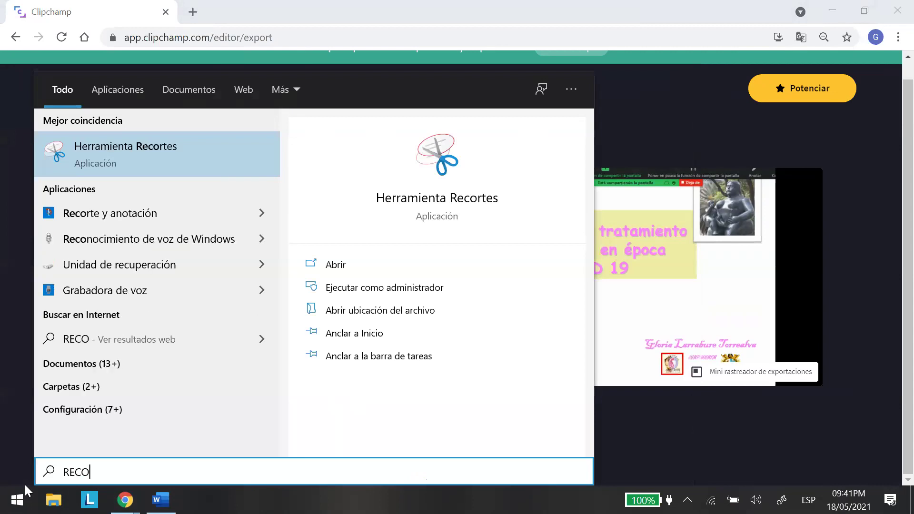
Launch Herramienta Recortes via the CORTES search and snip the full Clipchamp export screen.
{"action": "type", "text": "S"}
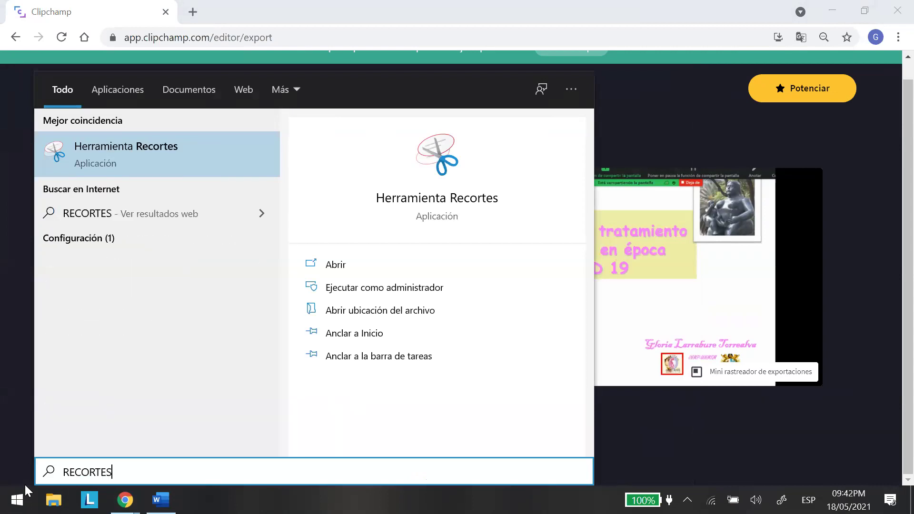
{"action": "left_click", "coordinate": [101, 148]}
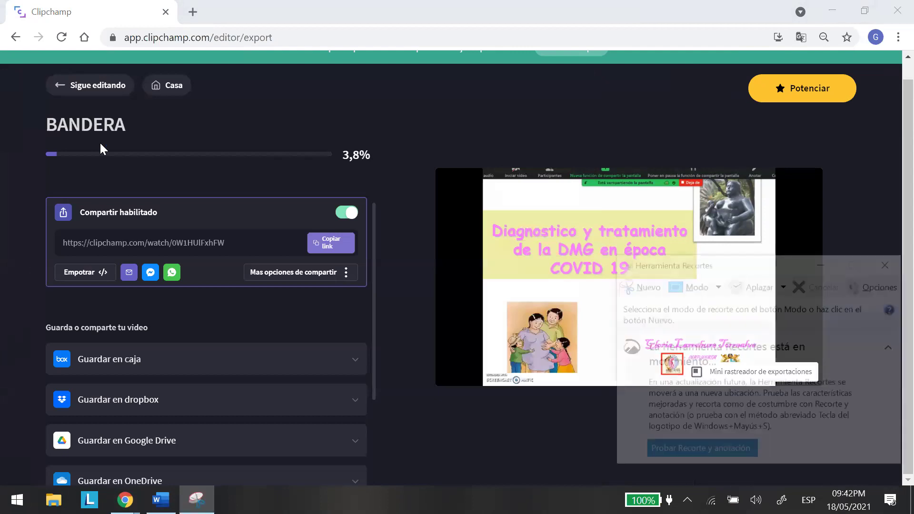
{"action": "left_click", "coordinate": [638, 285]}
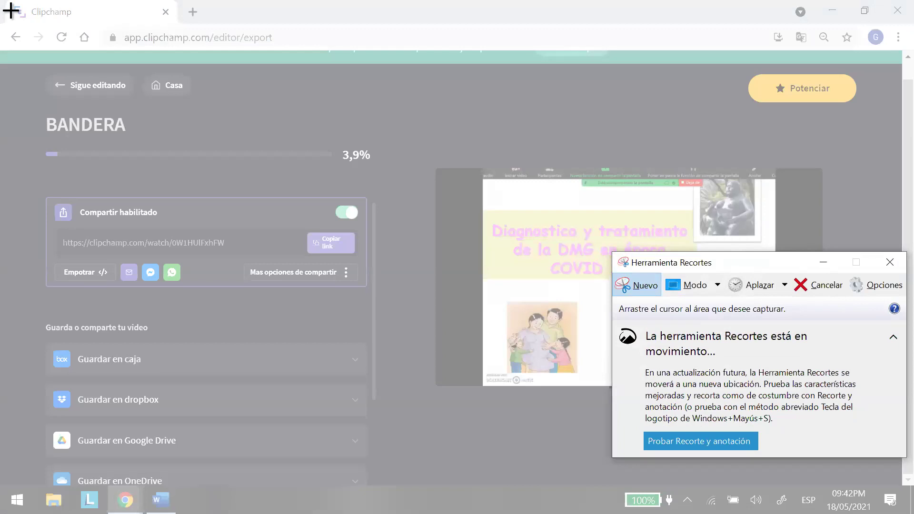
{"action": "left_click_drag", "start_coordinate": [8, 7], "coordinate": [913, 513]}
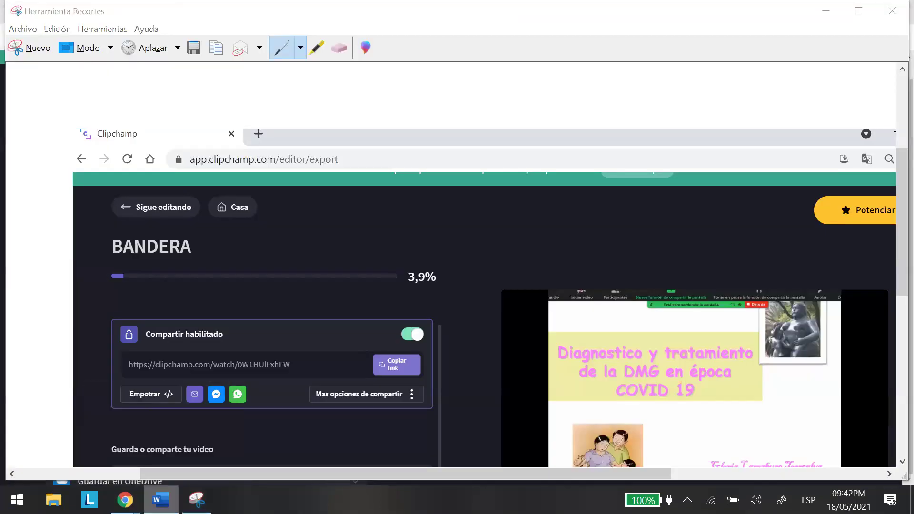
In Word, paste the snip with Keep Picture on the empty line below EVIDENCIA.
{"action": "key", "text": "alt+Tab"}
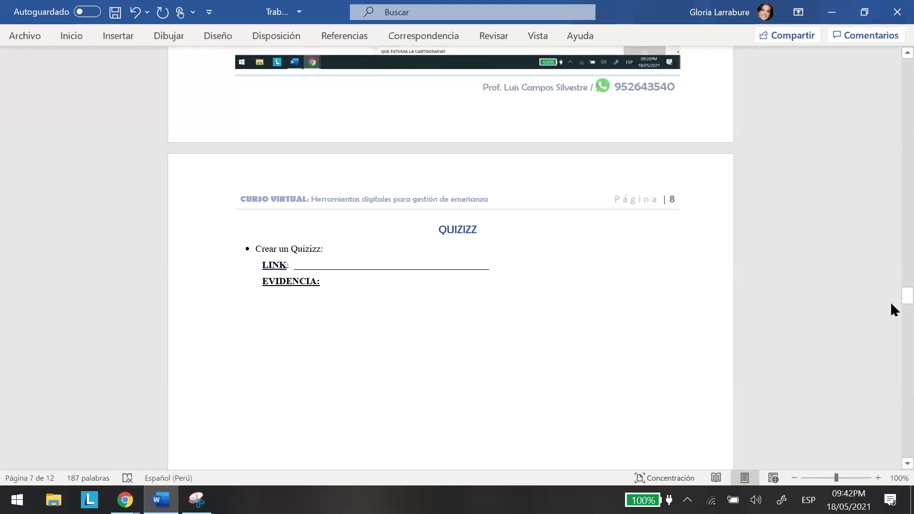
{"action": "scroll", "coordinate": [891, 317], "scroll_direction": "down", "scroll_amount": 10}
{"action": "scroll", "coordinate": [891, 317], "scroll_direction": "up", "scroll_amount": 1}
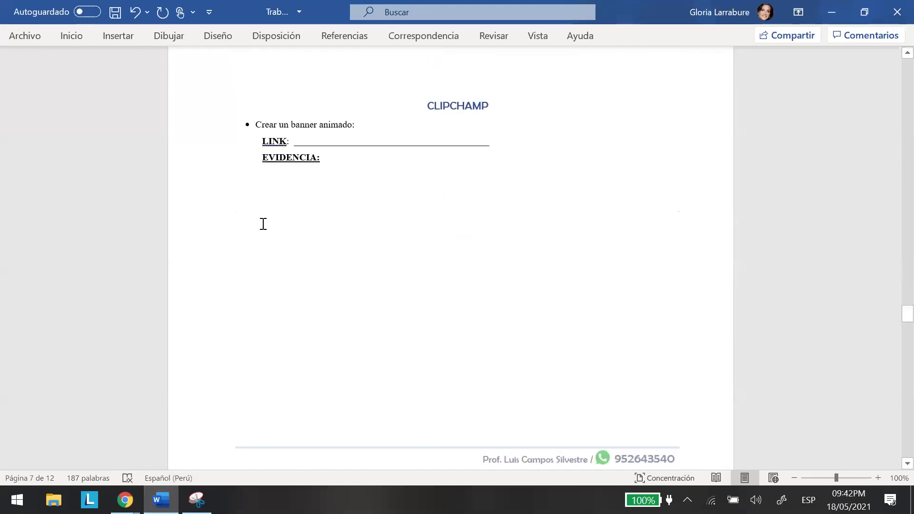
{"action": "right_click", "coordinate": [255, 215]}
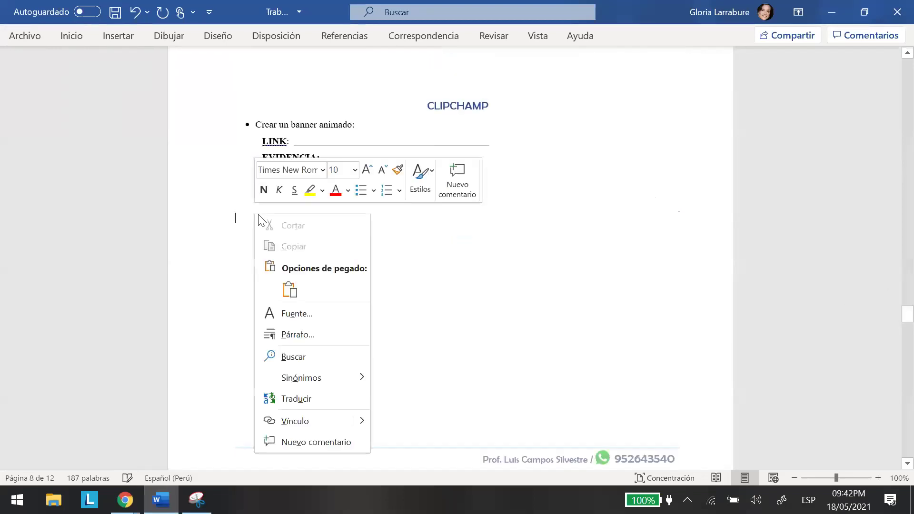
{"action": "left_click", "coordinate": [290, 290]}
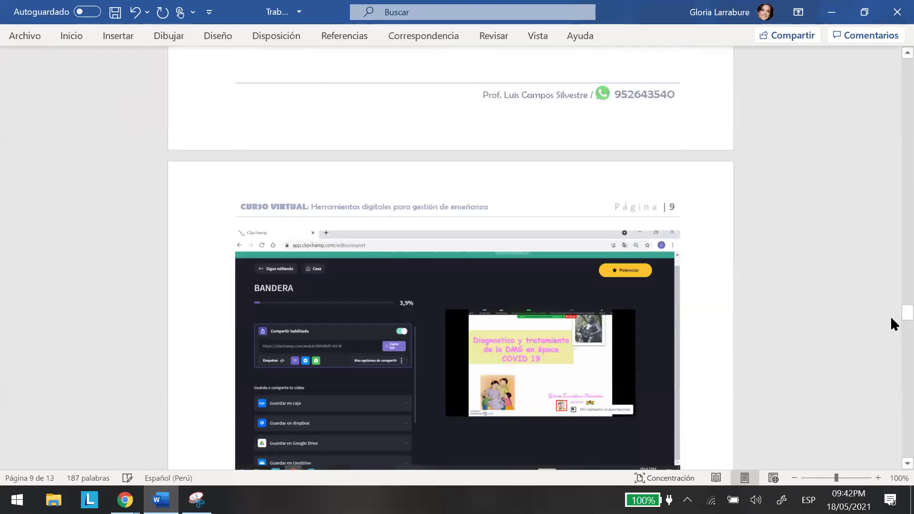
Scroll past the pasted image and go back to the Clipchamp browser window.
{"action": "scroll", "coordinate": [900, 314], "scroll_direction": "down", "scroll_amount": 3}
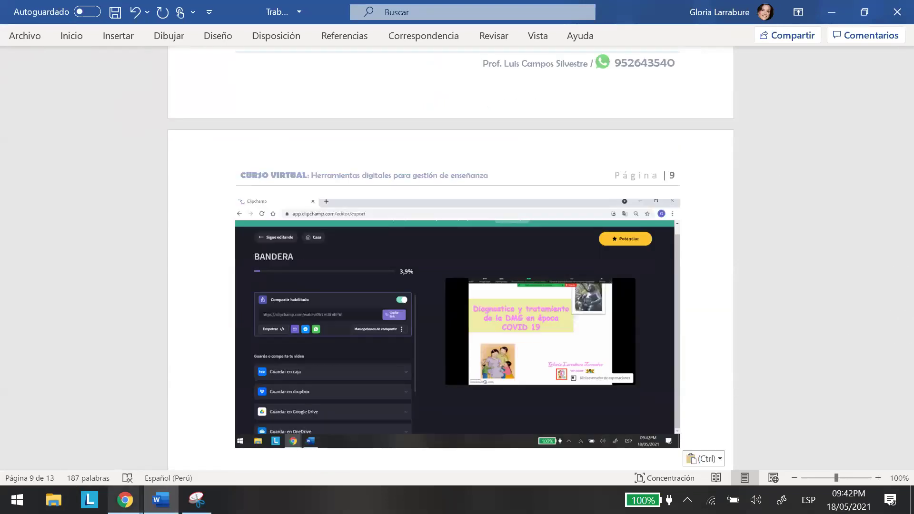
{"action": "mouse_move", "coordinate": [125, 500]}
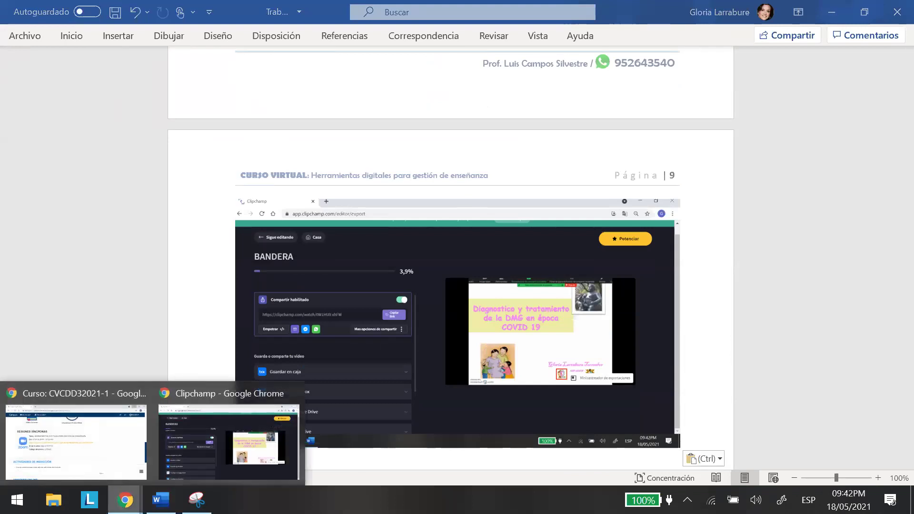
{"action": "left_click", "coordinate": [198, 455]}
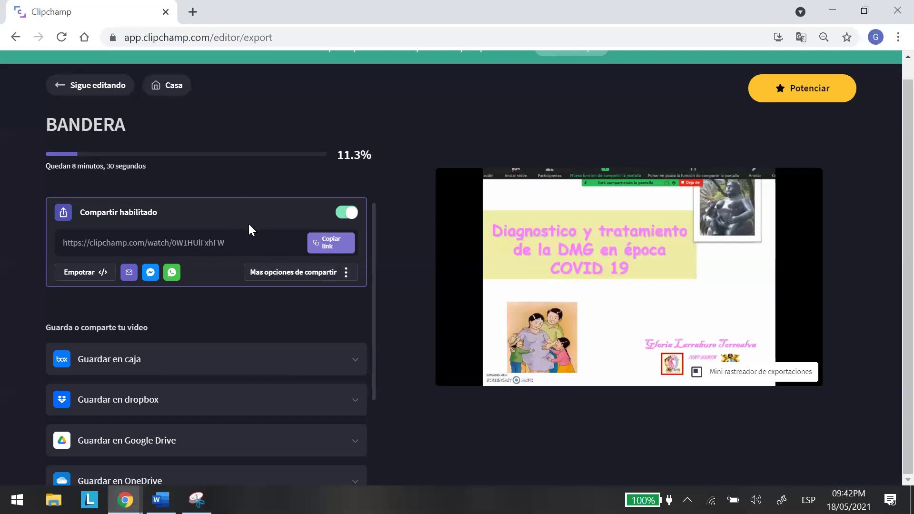
Copy the BANDERA video's share link with Copiar link, then return to Word.
{"action": "left_click", "coordinate": [334, 245]}
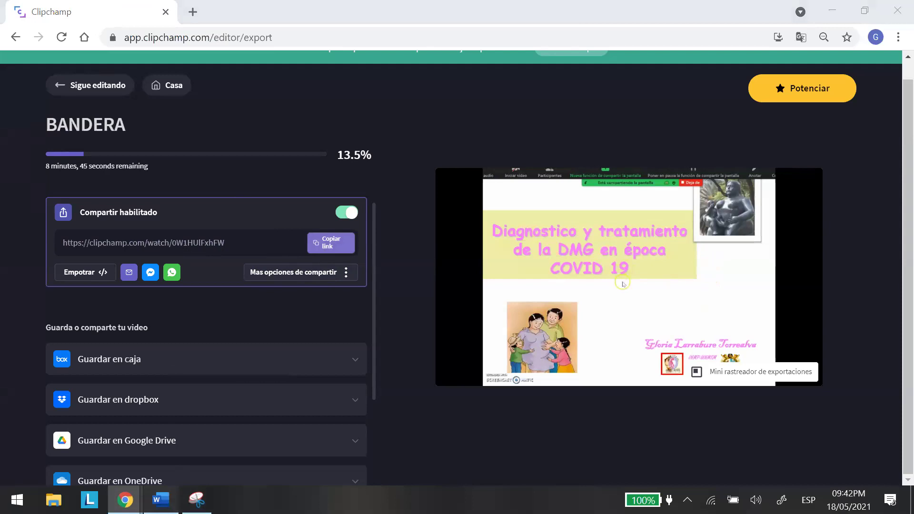
{"action": "key", "text": "alt+Tab"}
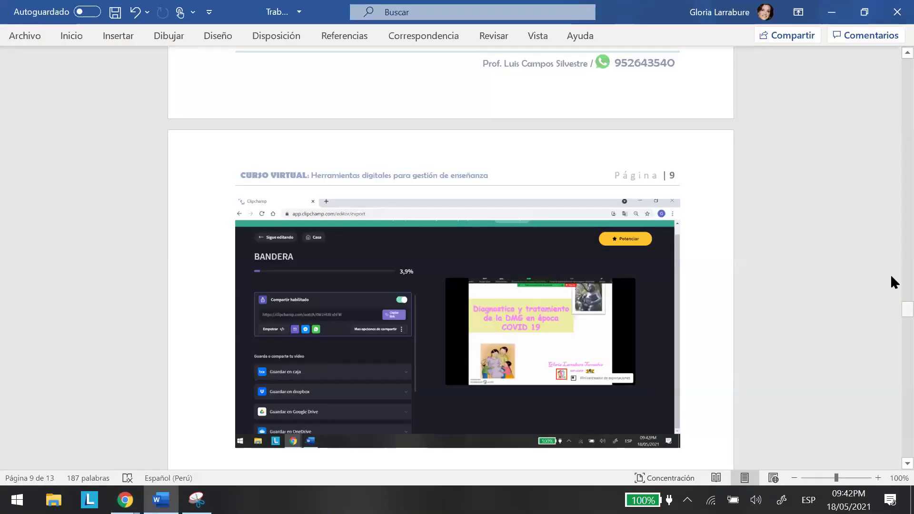
Replace the blank after LINK: with the share link pasted as plain text.
{"action": "scroll", "coordinate": [890, 281], "scroll_direction": "up", "scroll_amount": 10}
{"action": "scroll", "coordinate": [355, 331], "scroll_direction": "down", "scroll_amount": 2}
{"action": "left_click", "coordinate": [368, 296]}
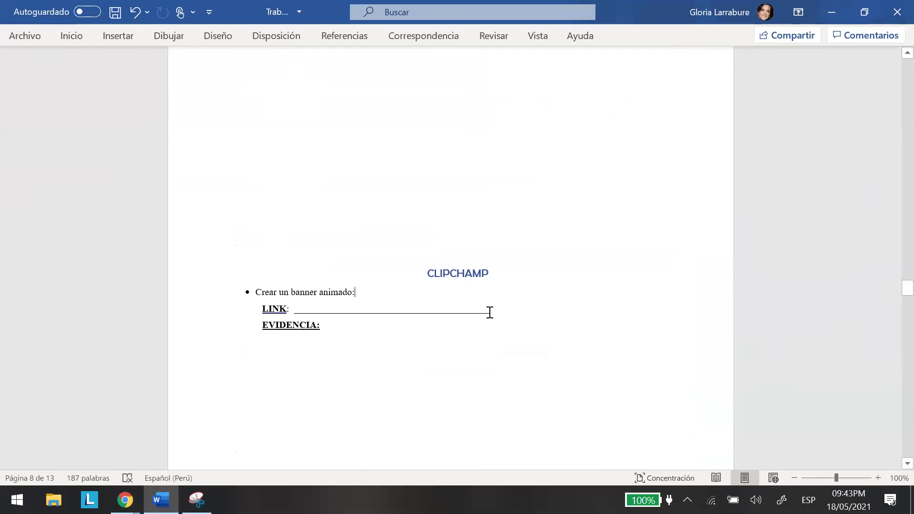
{"action": "left_click_drag", "start_coordinate": [455, 312], "coordinate": [291, 312]}
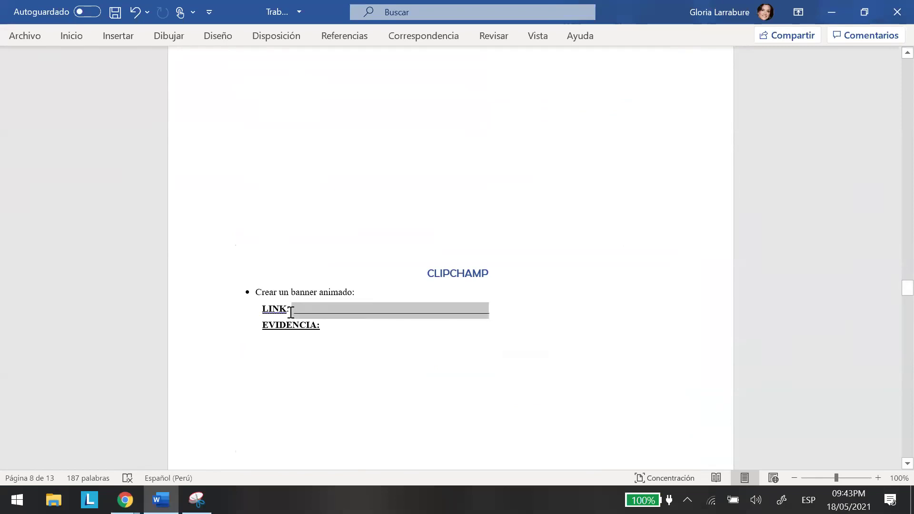
{"action": "right_click", "coordinate": [339, 310]}
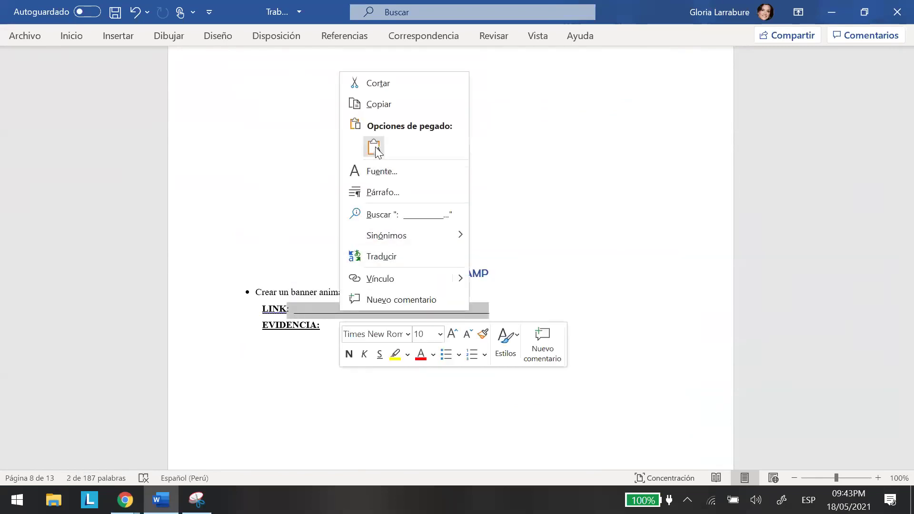
{"action": "left_click", "coordinate": [375, 147]}
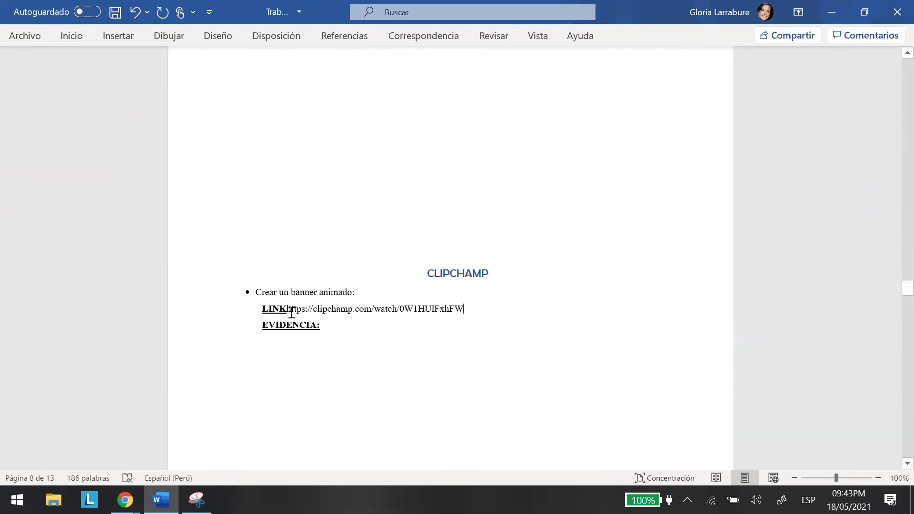
{"action": "key", "text": "Return"}
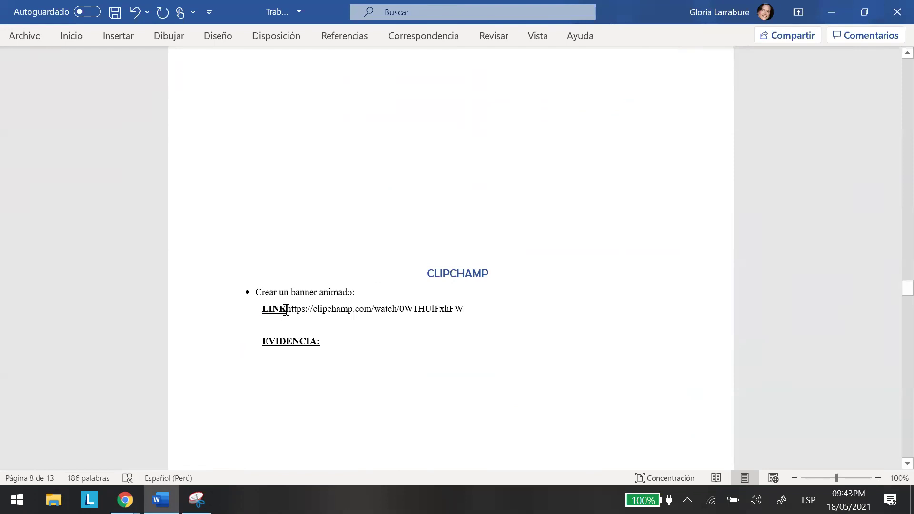
Adjust the spacing so the URL becomes a live hyperlink on its own line under LINK.
{"action": "left_click", "coordinate": [286, 310]}
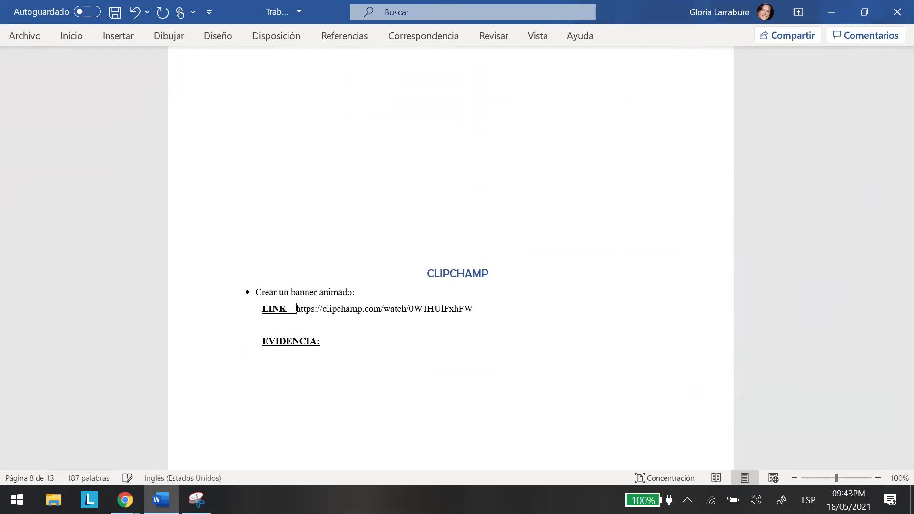
{"action": "left_click", "coordinate": [485, 307]}
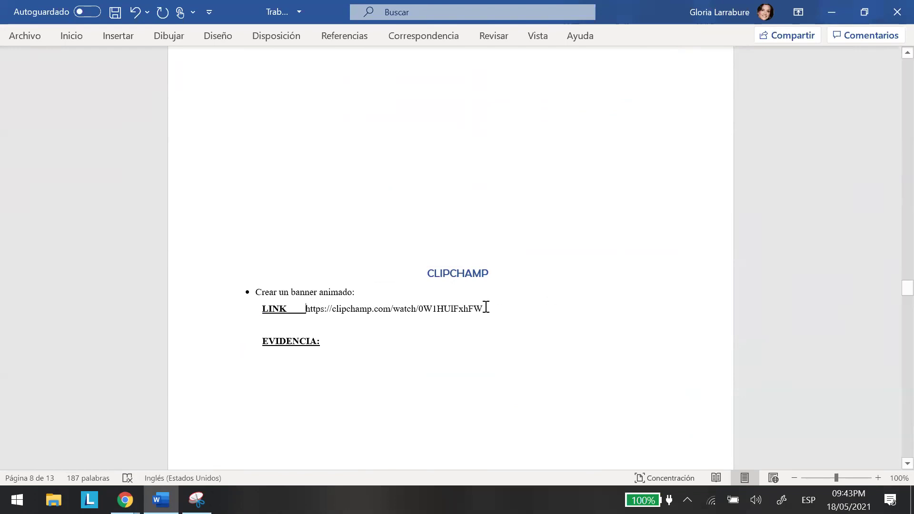
{"action": "key", "text": "Return"}
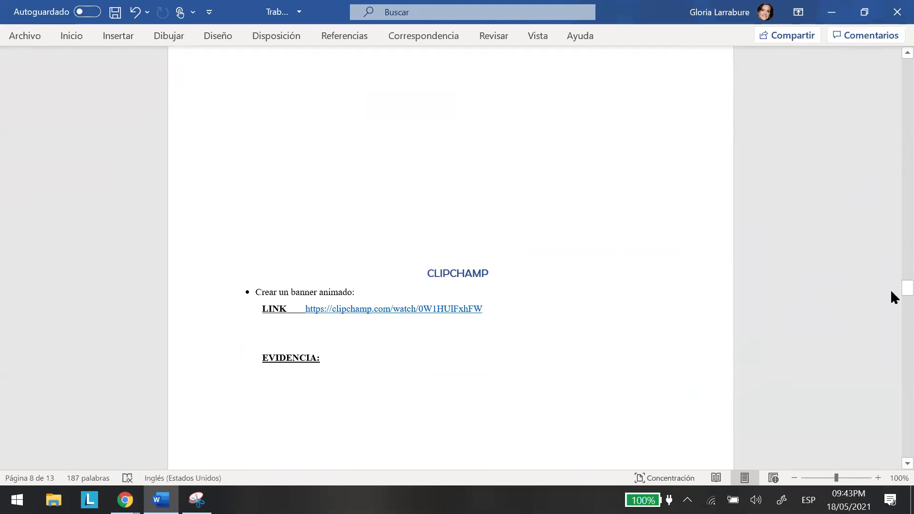
{"action": "scroll", "coordinate": [890, 285], "scroll_direction": "down", "scroll_amount": 10}
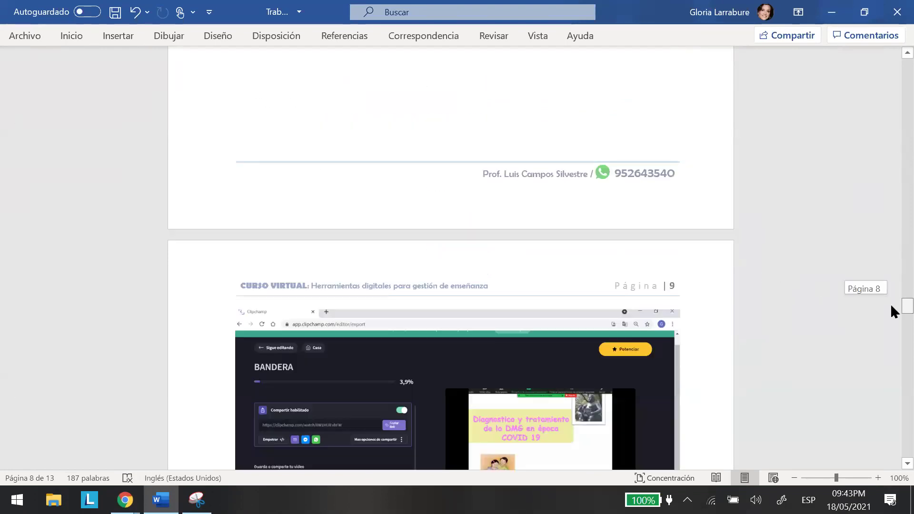
{"action": "scroll", "coordinate": [891, 305], "scroll_direction": "down", "scroll_amount": 2}
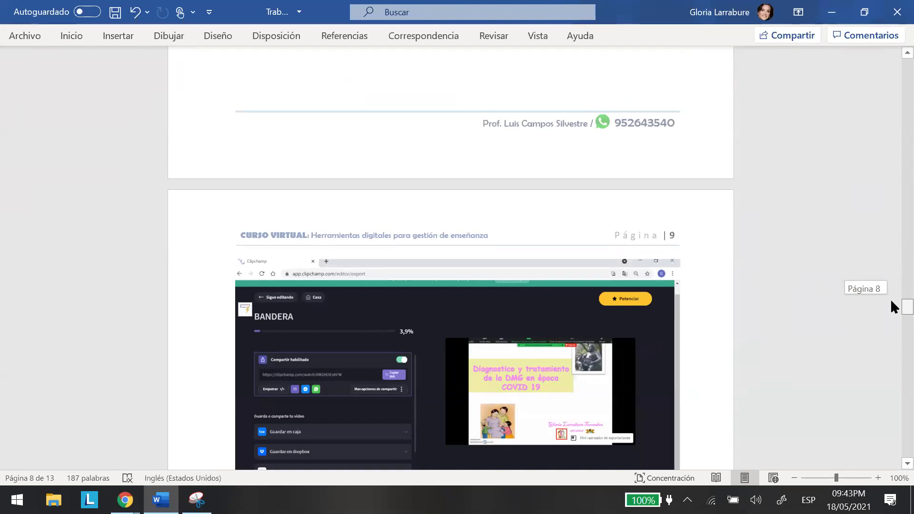
{"action": "scroll", "coordinate": [891, 298], "scroll_direction": "up", "scroll_amount": 12}
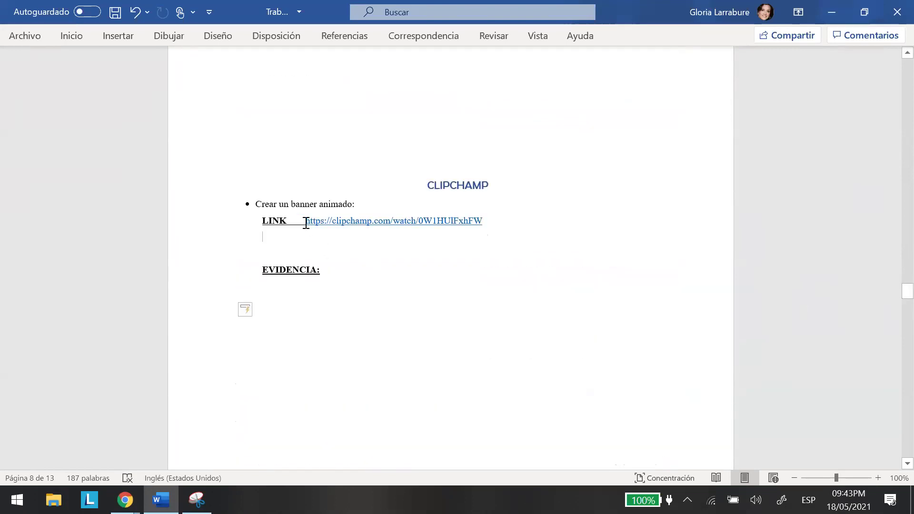
{"action": "left_click_drag", "start_coordinate": [306, 220], "coordinate": [293, 221]}
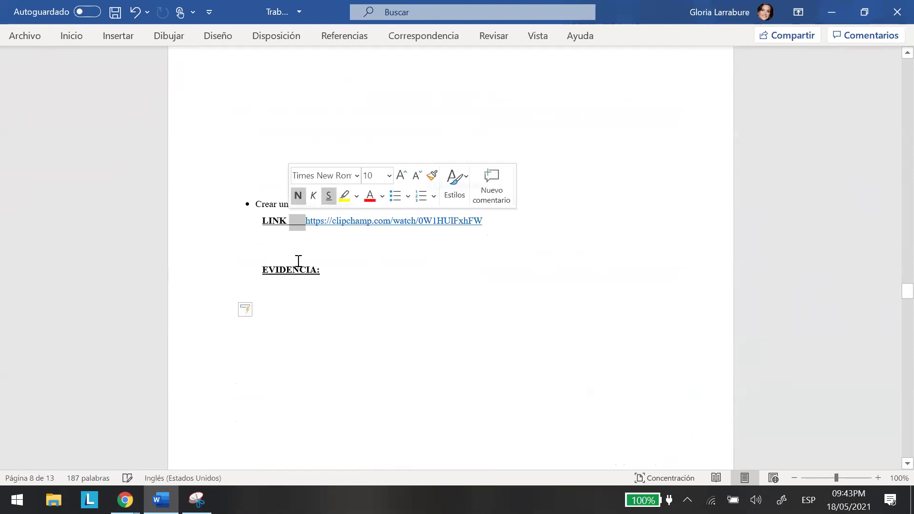
{"action": "key", "text": "BackSpace"}
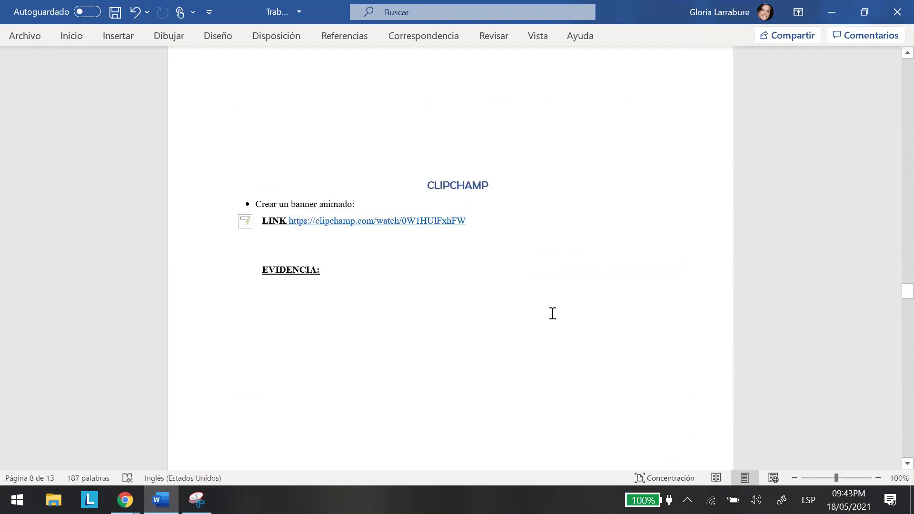
{"action": "key", "text": "ctrl+z"}
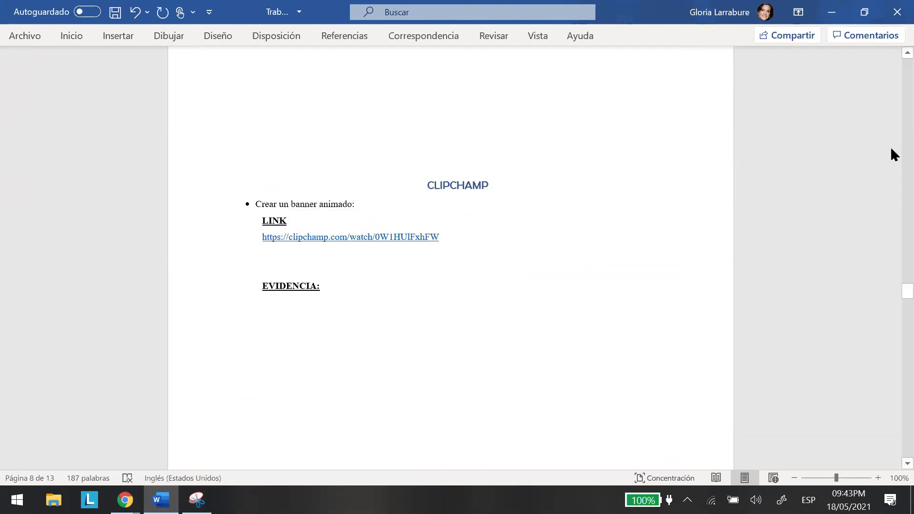
{"action": "scroll", "coordinate": [890, 49], "scroll_direction": "up", "scroll_amount": 5}
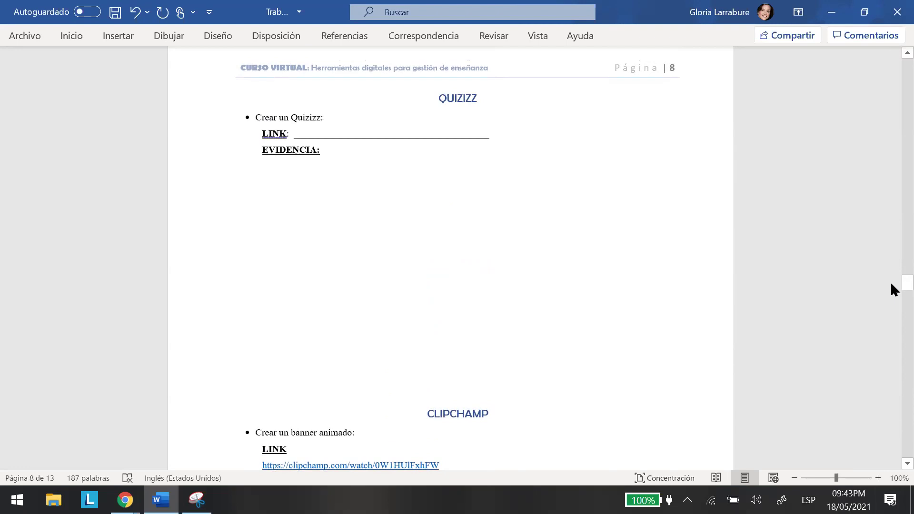
{"action": "left_click_drag", "start_coordinate": [891, 281], "coordinate": [891, 292]}
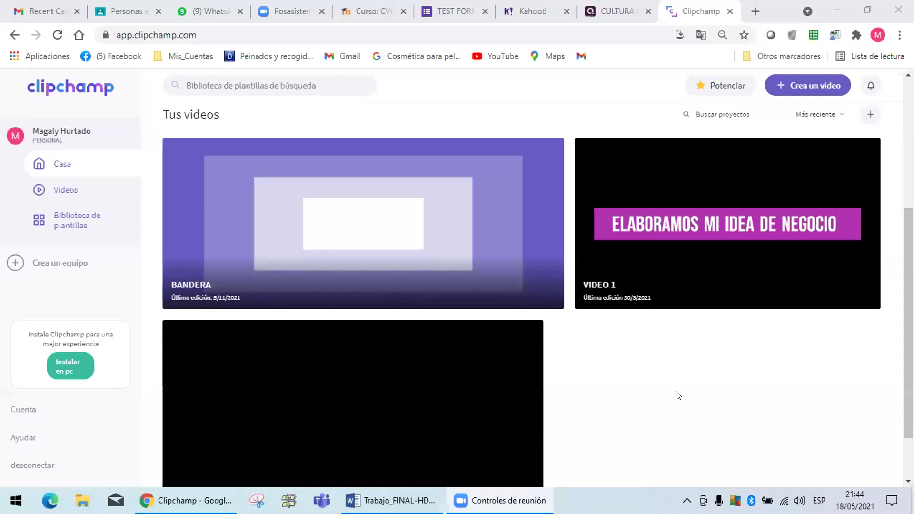
View the Tus videos list on Clipchamp's home page showing BANDERA and VIDEO 1.
{"action": "mouse_move", "coordinate": [824, 234]}
{"action": "left_click", "coordinate": [705, 252]}
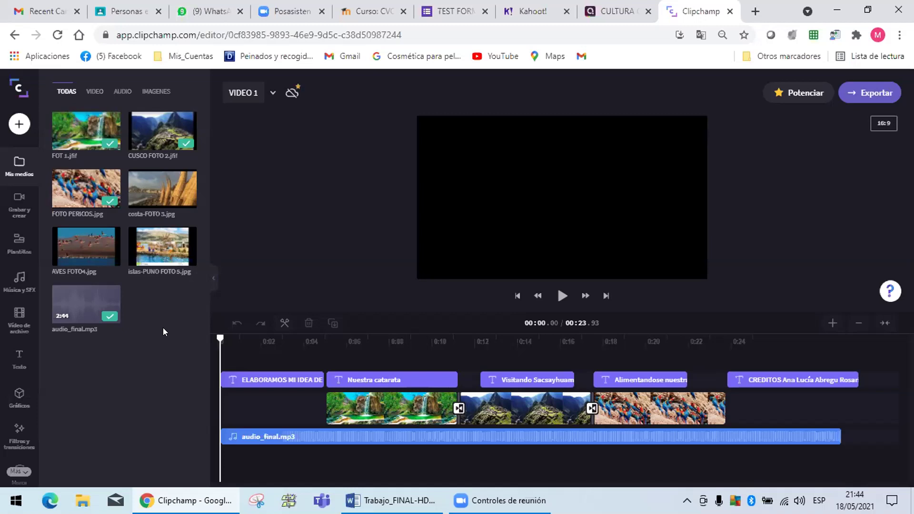
{"action": "left_click", "coordinate": [18, 90]}
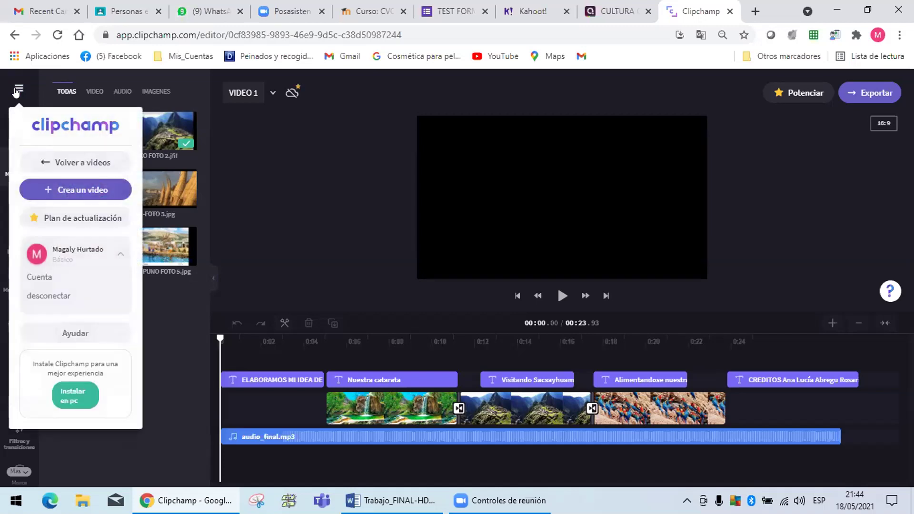
{"action": "left_click", "coordinate": [69, 164]}
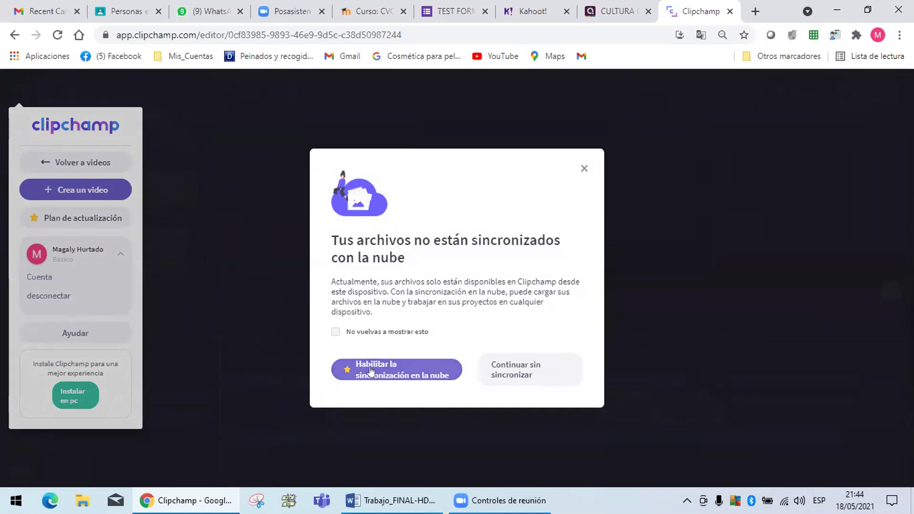
{"action": "left_click", "coordinate": [521, 372]}
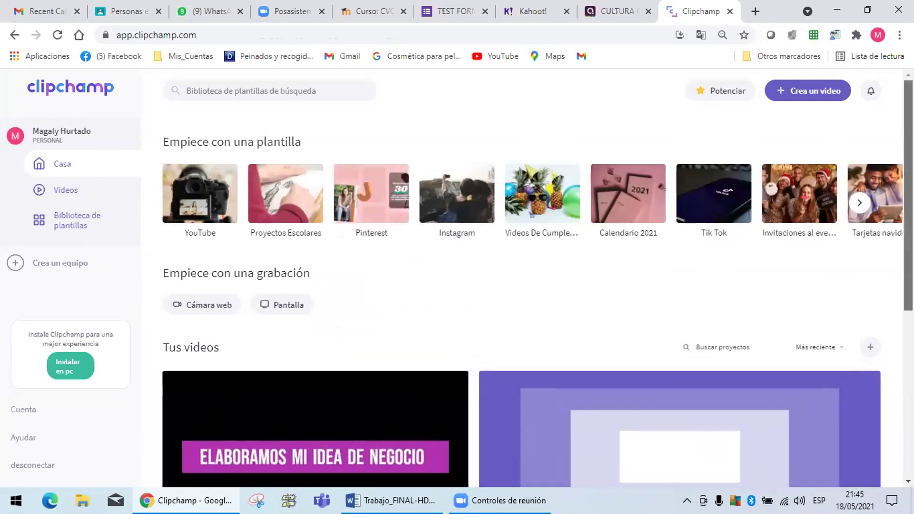
Scroll down to Tus videos and open the BANDERA project card in the editor.
{"action": "scroll", "coordinate": [537, 284], "scroll_direction": "down", "scroll_amount": 4}
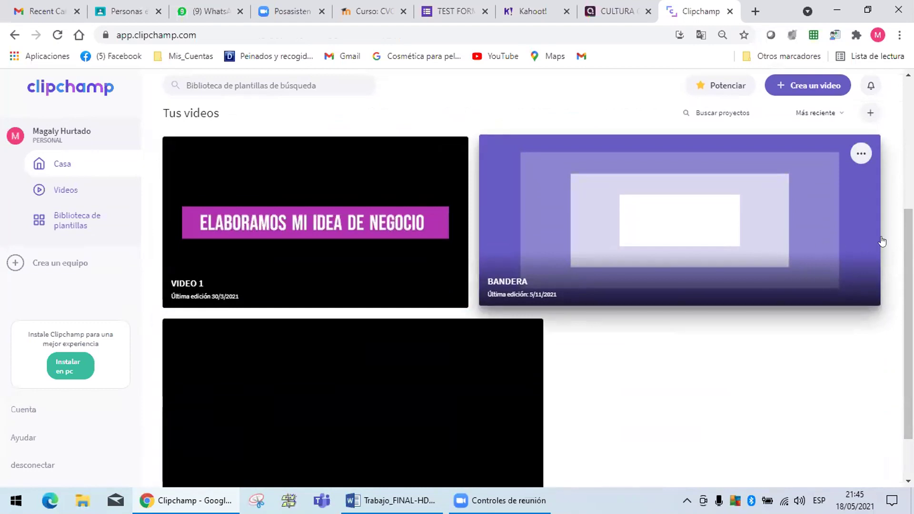
{"action": "scroll", "coordinate": [890, 285], "scroll_direction": "down", "scroll_amount": 1}
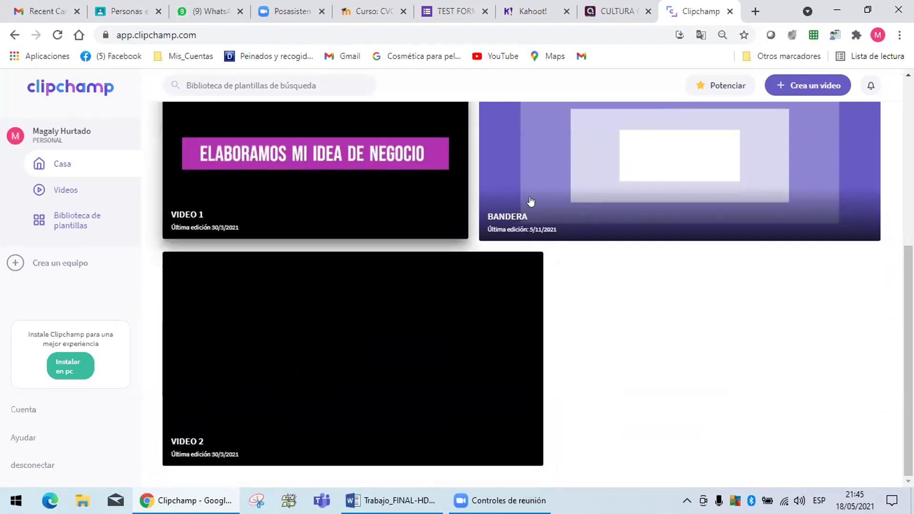
{"action": "left_click", "coordinate": [662, 162]}
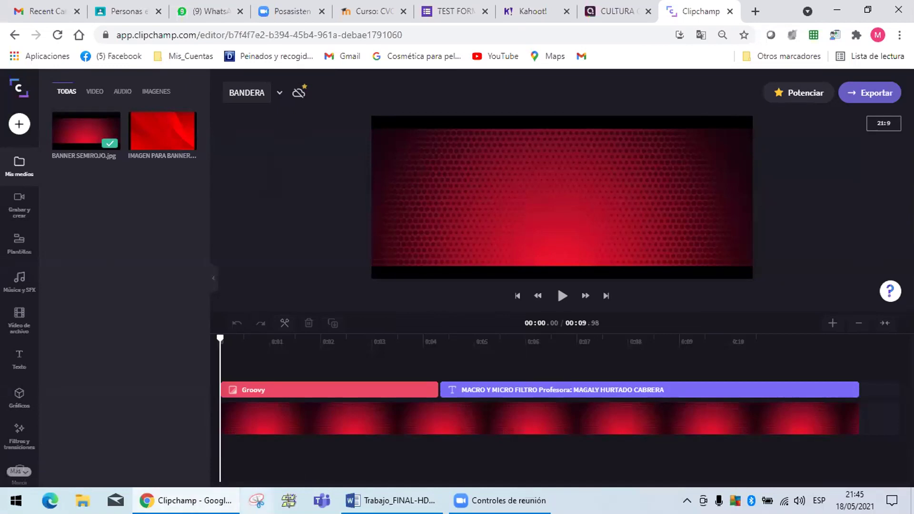
Snip nearly the whole BANDERA editor screen, close the snip unsaved, and add a new line in Word.
{"action": "left_click", "coordinate": [256, 500]}
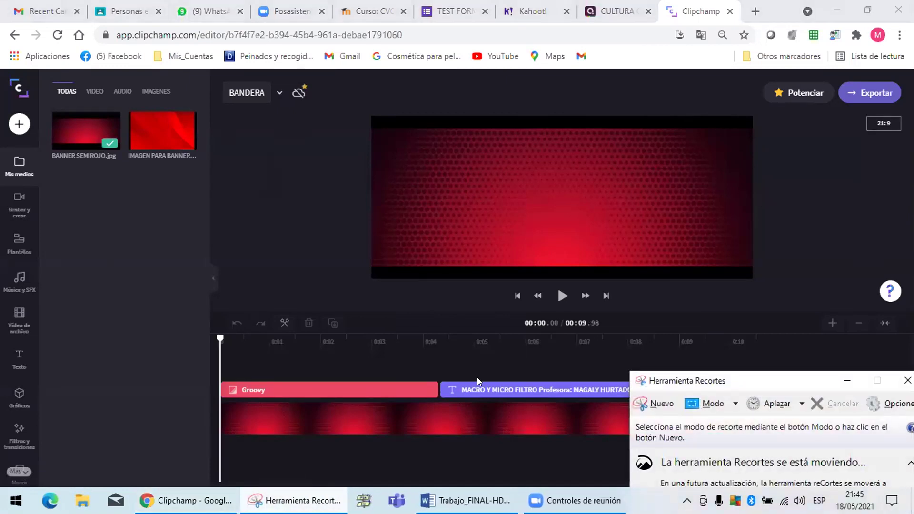
{"action": "left_click", "coordinate": [654, 403]}
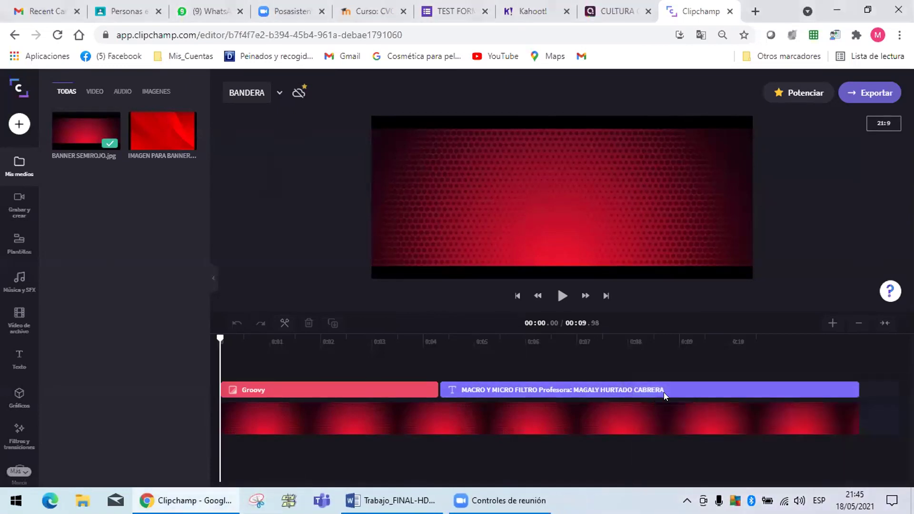
{"action": "left_click_drag", "start_coordinate": [4, 50], "coordinate": [901, 491]}
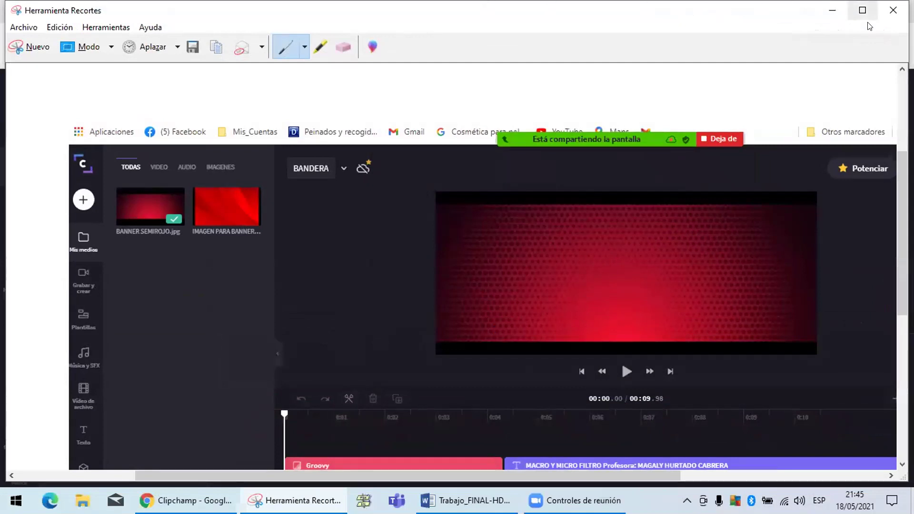
{"action": "left_click", "coordinate": [893, 9]}
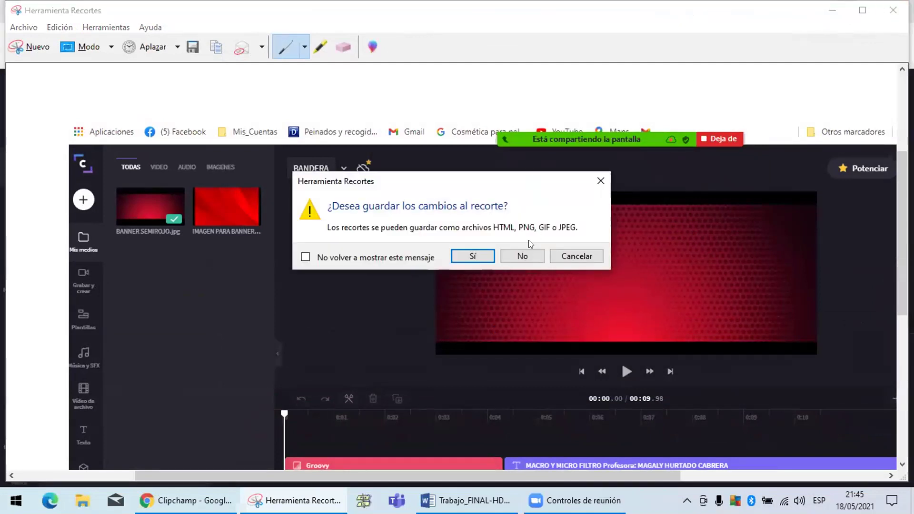
{"action": "left_click", "coordinate": [522, 256]}
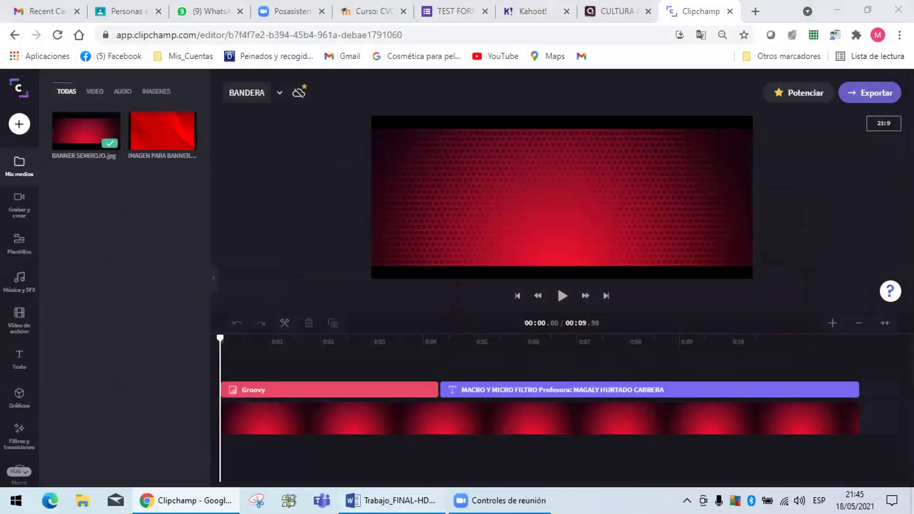
{"action": "key", "text": "Return"}
Paste the BANDERA editor snip below the first screenshot, then return to Clipchamp.
{"action": "scroll", "coordinate": [476, 310], "scroll_direction": "down", "scroll_amount": 1}
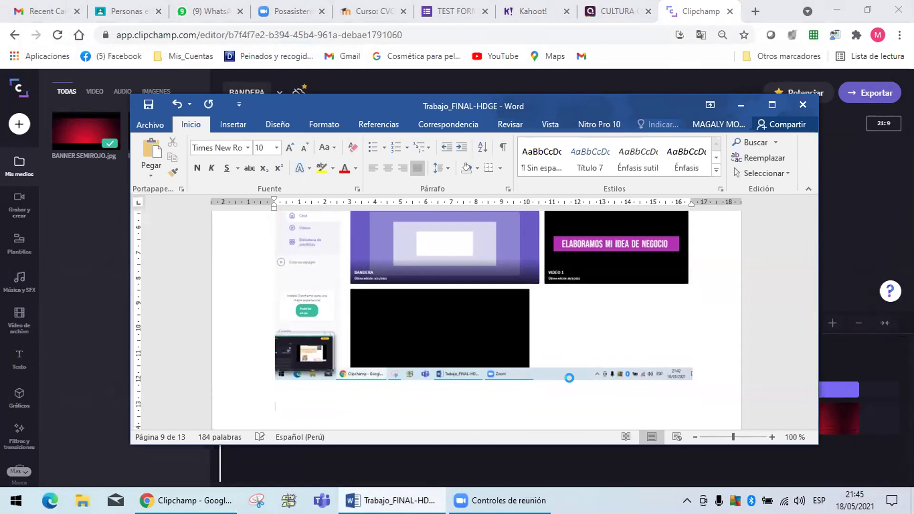
{"action": "key", "text": "ctrl+v"}
{"action": "left_click_drag", "start_coordinate": [807, 334], "coordinate": [806, 326]}
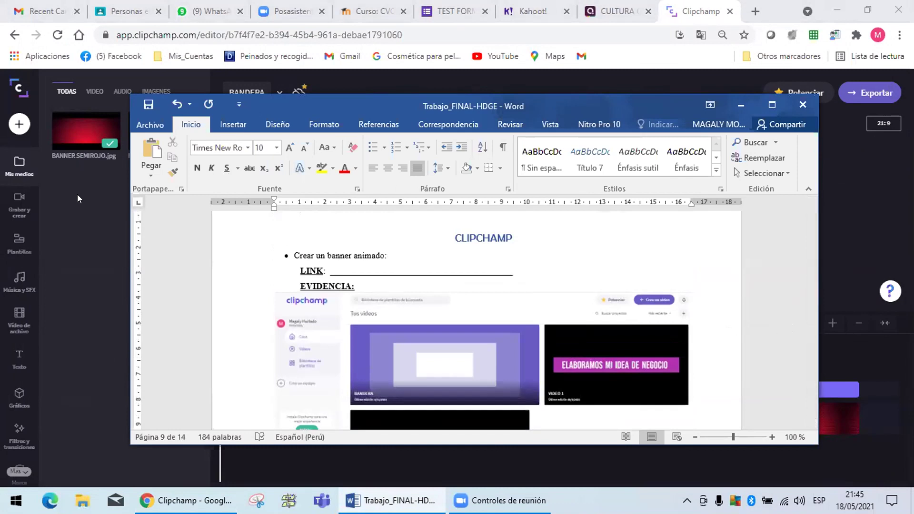
{"action": "left_click", "coordinate": [74, 215]}
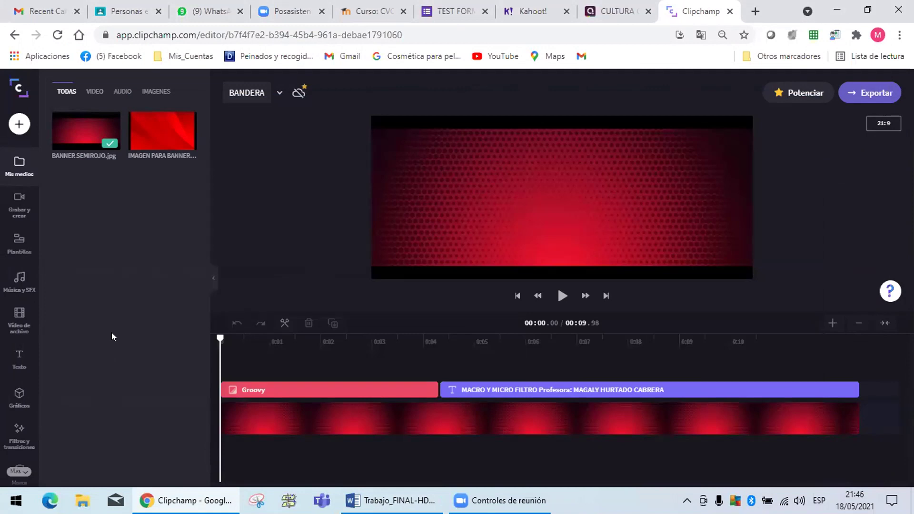
Export the BANDERA video at 480p after checking the export options.
{"action": "left_click", "coordinate": [878, 95]}
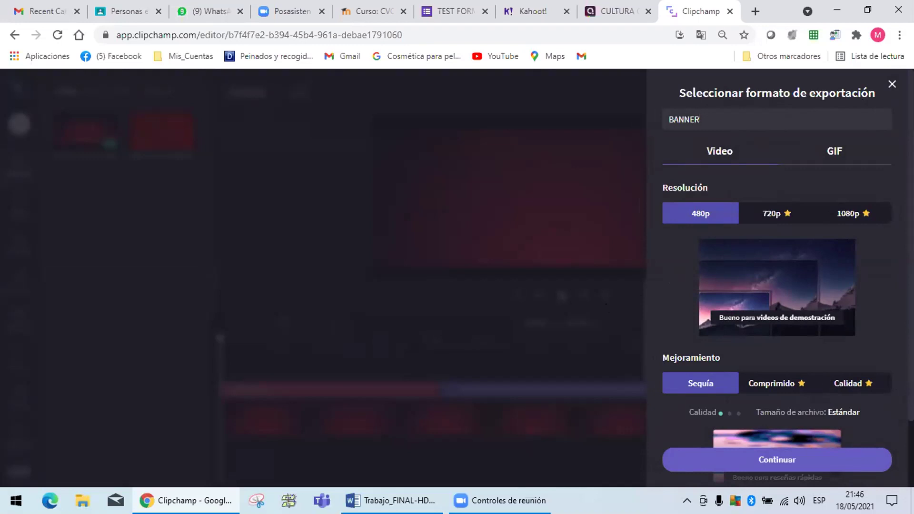
{"action": "scroll", "coordinate": [777, 277], "scroll_direction": "down", "scroll_amount": 2}
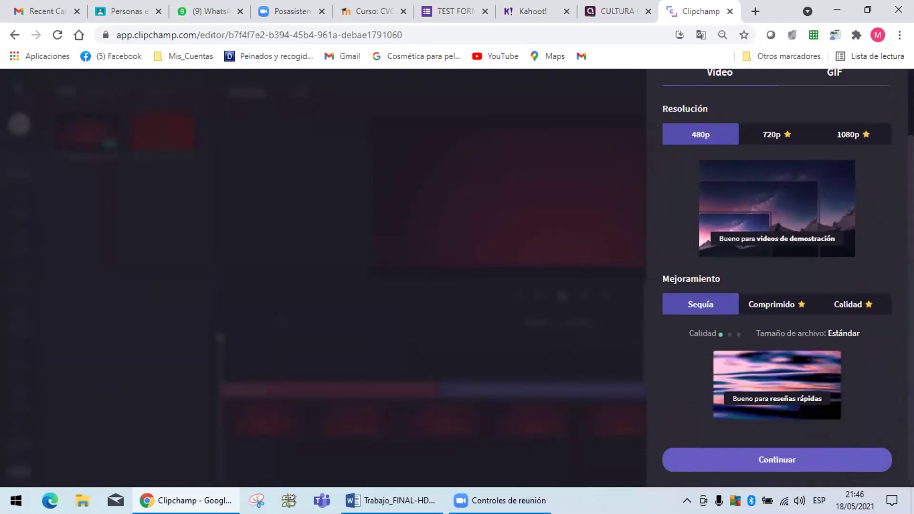
{"action": "scroll", "coordinate": [777, 276], "scroll_direction": "up", "scroll_amount": 2}
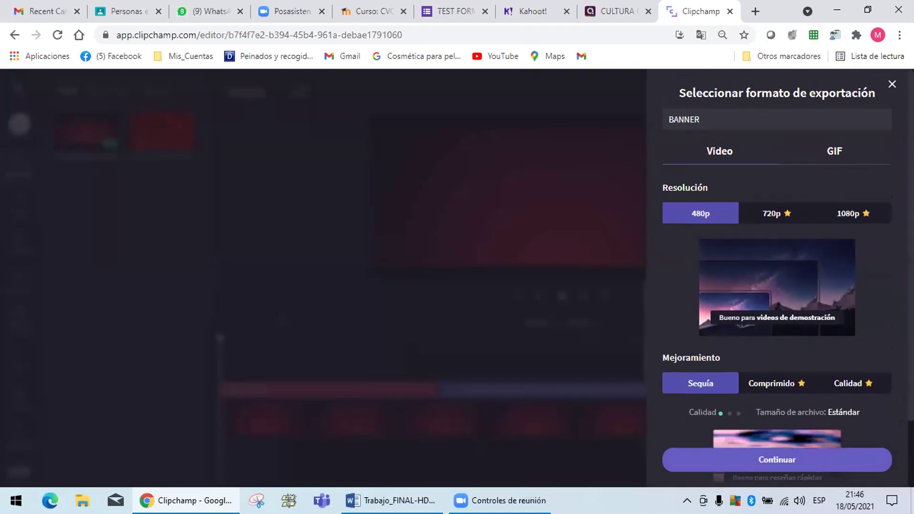
{"action": "left_click", "coordinate": [782, 458]}
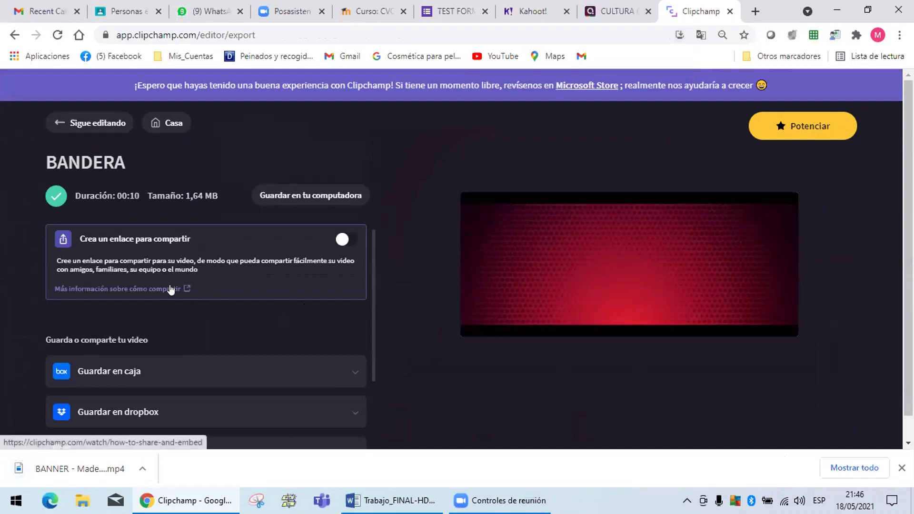
Turn on 'Crea un enlace para compartir', copy the BANDERA link, and bring Word forward.
{"action": "left_click", "coordinate": [353, 238]}
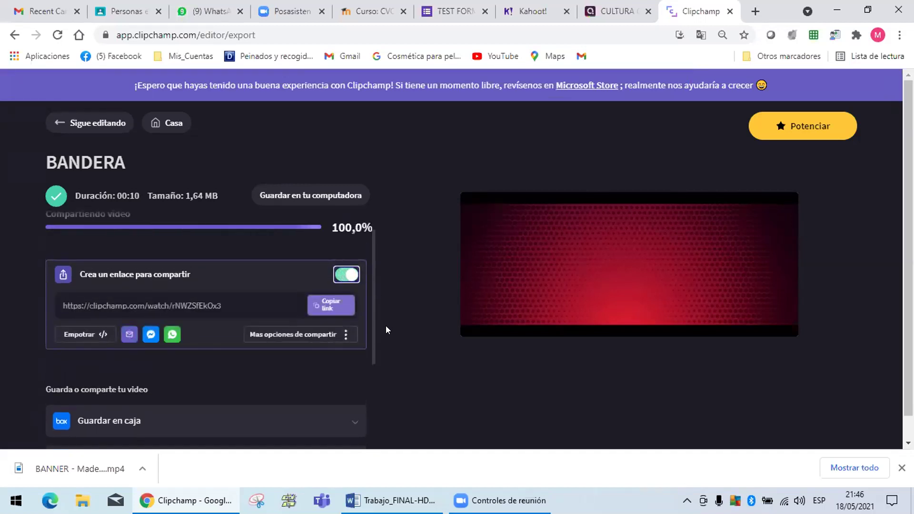
{"action": "left_click", "coordinate": [326, 268]}
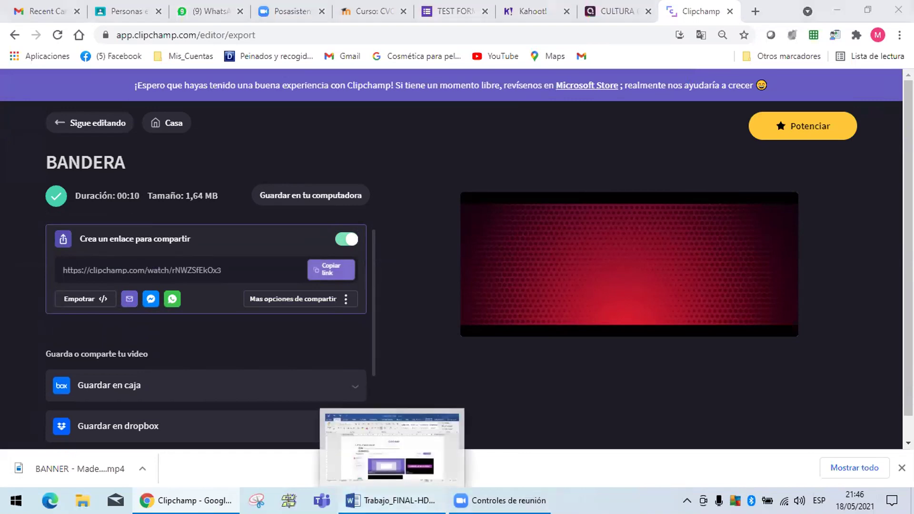
{"action": "left_click", "coordinate": [400, 500]}
Paste the Clipchamp share link onto the blank after LINK: so it becomes a hyperlink.
{"action": "left_click_drag", "start_coordinate": [511, 272], "coordinate": [329, 272]}
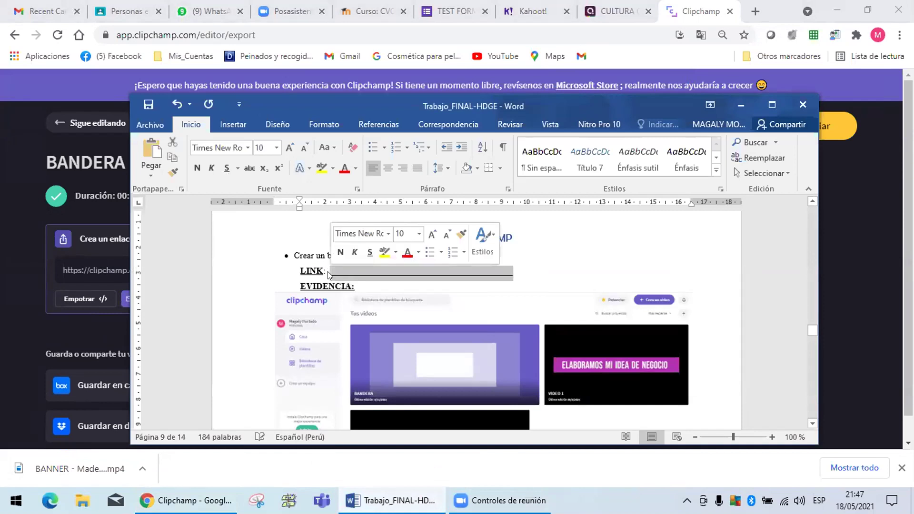
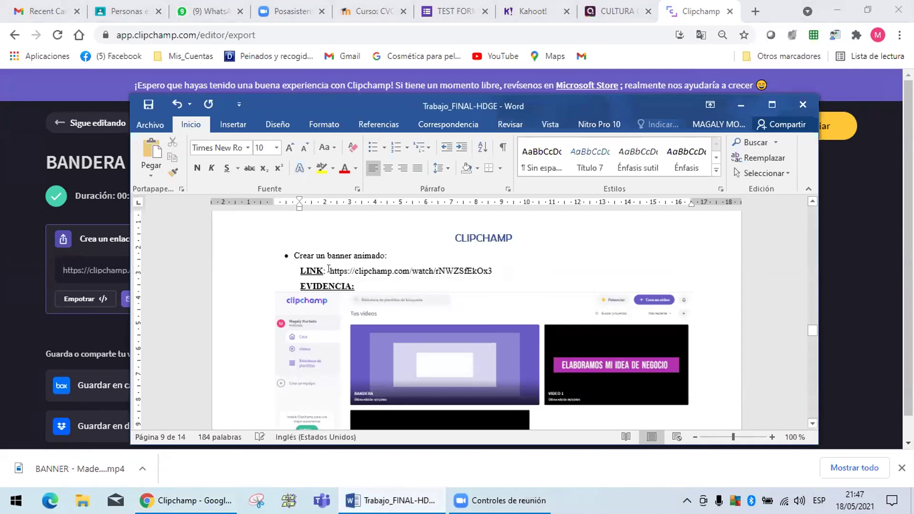
{"action": "key", "text": "Return"}
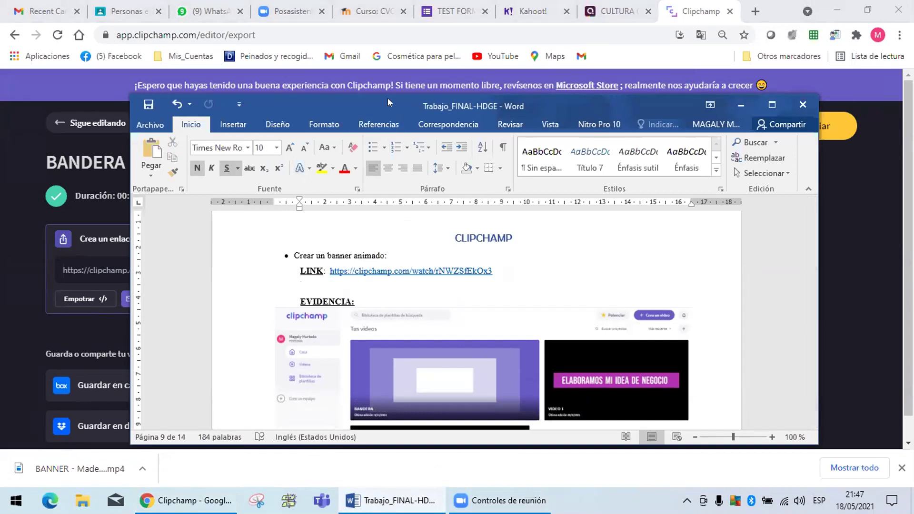
Save the Trabajo_FINAL-HDGE document.
{"action": "left_click_drag", "start_coordinate": [387, 98], "coordinate": [403, 24]}
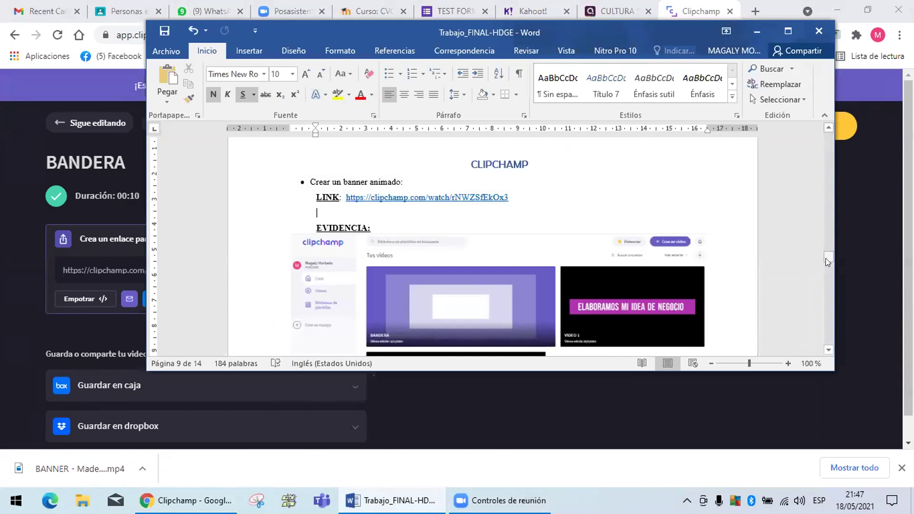
{"action": "left_click_drag", "start_coordinate": [826, 256], "coordinate": [827, 265]}
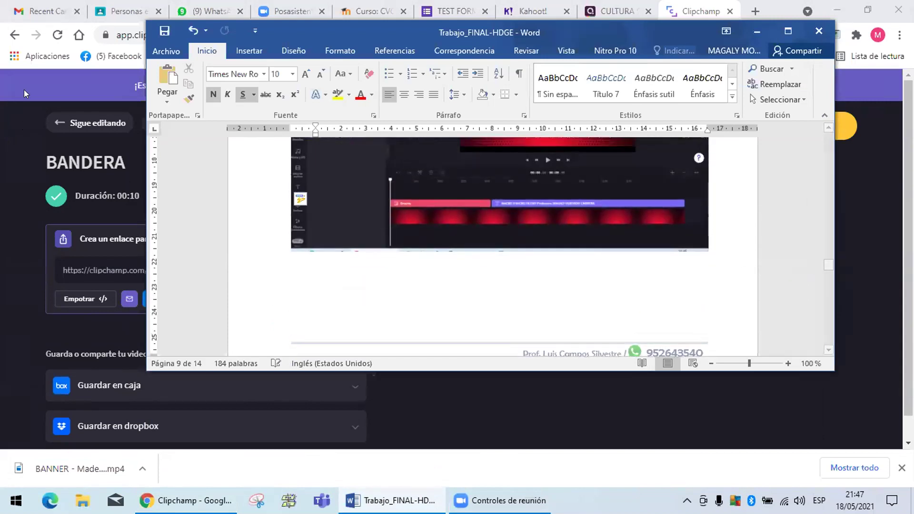
{"action": "left_click", "coordinate": [165, 31]}
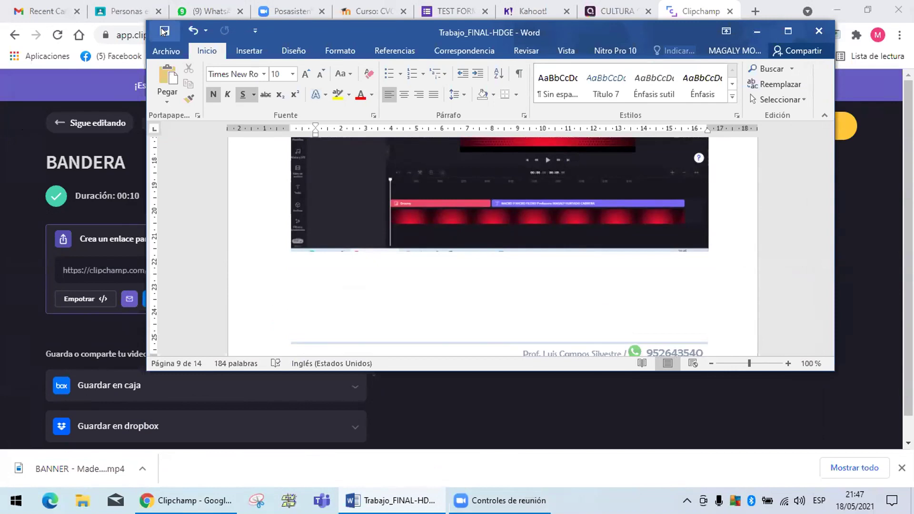
Use Save As to store Trabajo_FINAL-HDGE in Desktop > ESCRITORIO, then save it once more.
{"action": "left_click", "coordinate": [164, 51]}
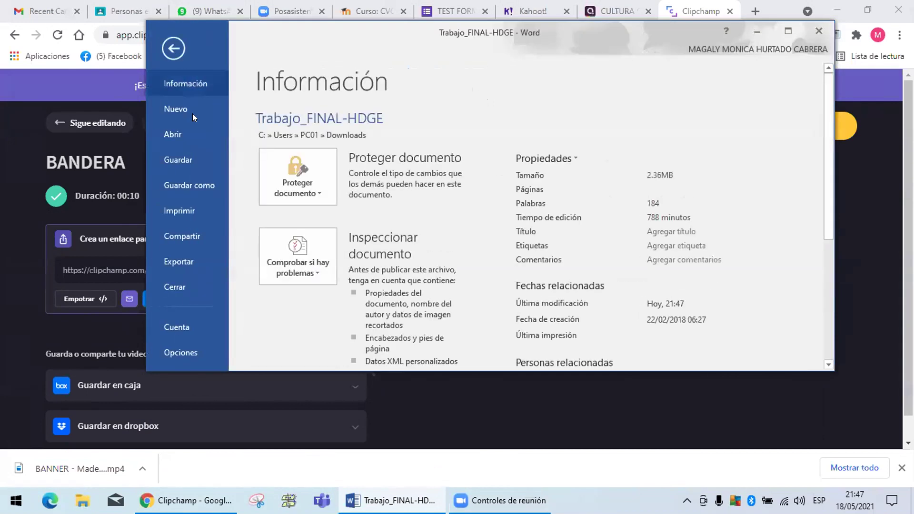
{"action": "left_click", "coordinate": [182, 186]}
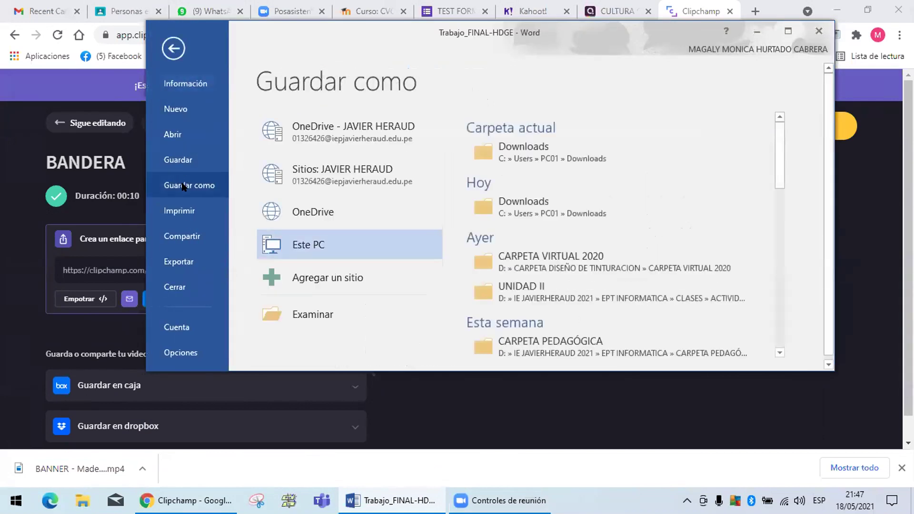
{"action": "left_click", "coordinate": [302, 306]}
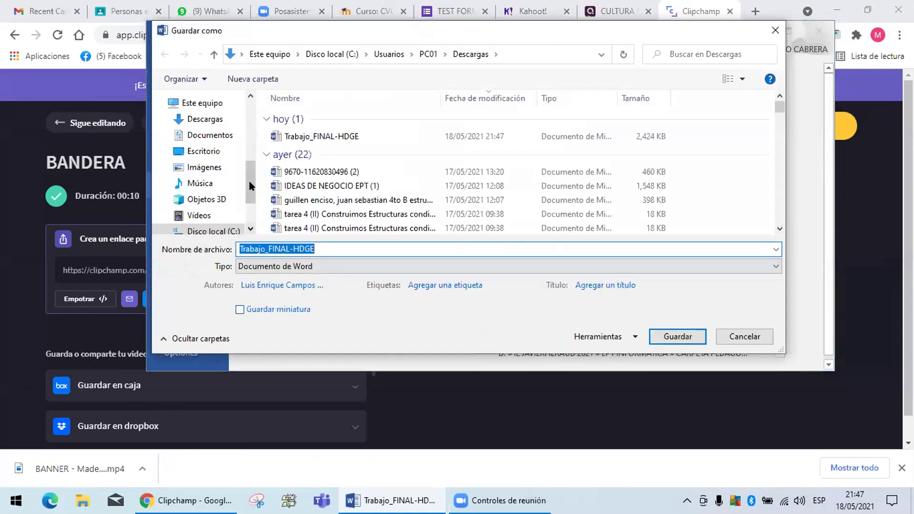
{"action": "left_click", "coordinate": [213, 152]}
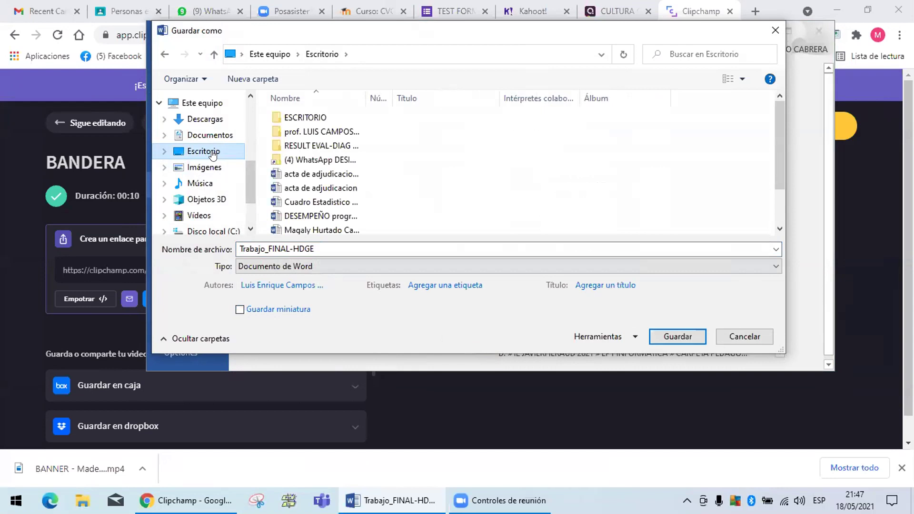
{"action": "left_click", "coordinate": [307, 117]}
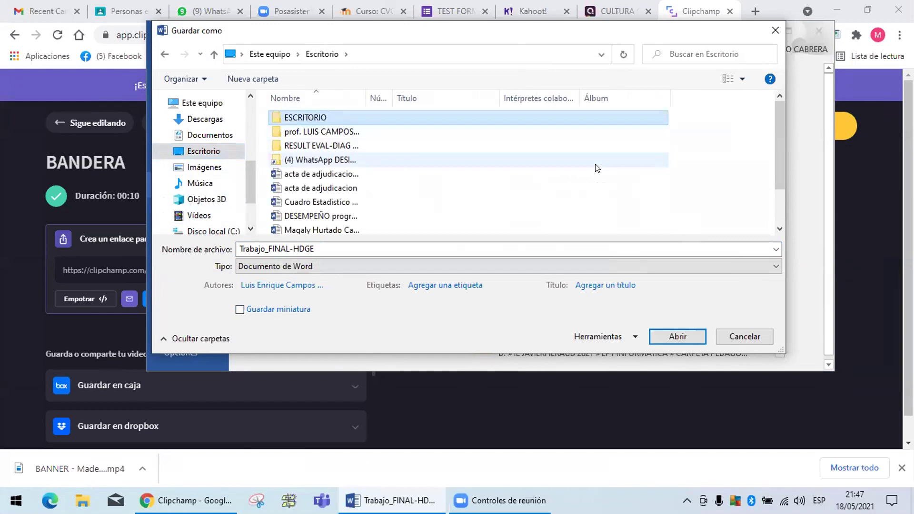
{"action": "left_click", "coordinate": [677, 336]}
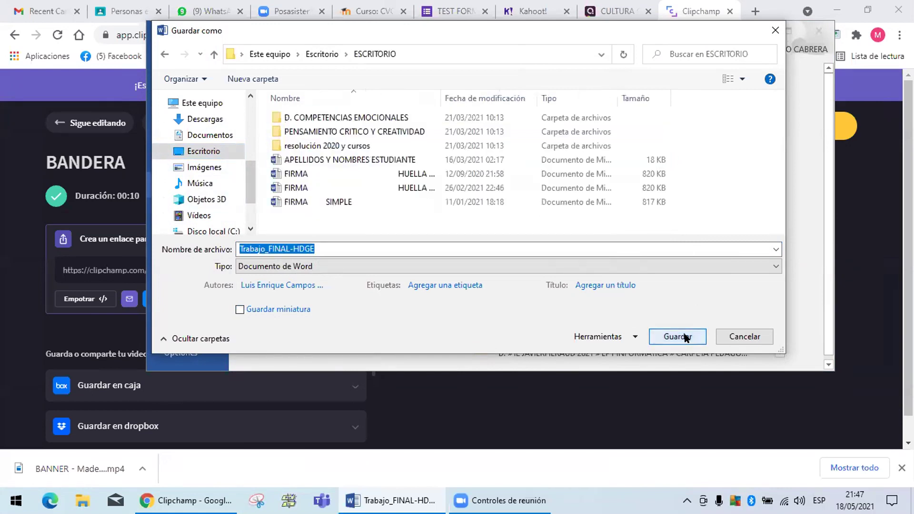
{"action": "left_click", "coordinate": [677, 337]}
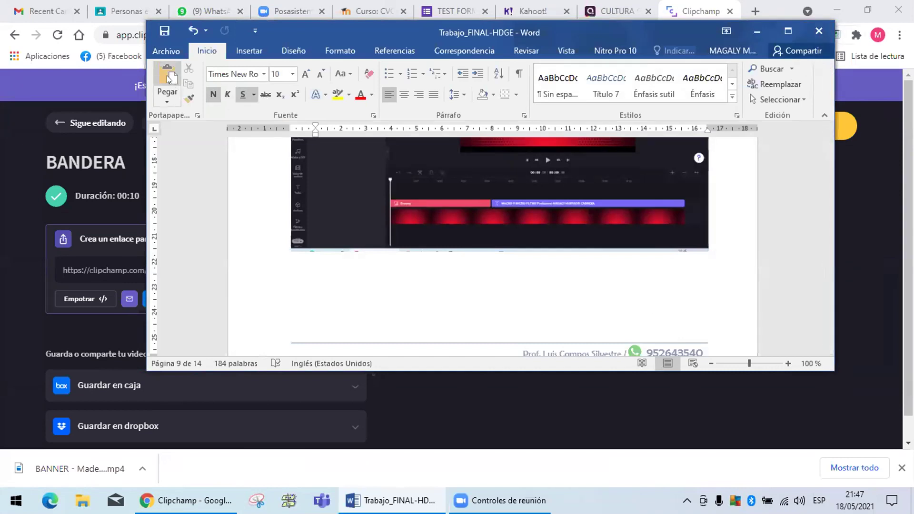
{"action": "left_click", "coordinate": [164, 30]}
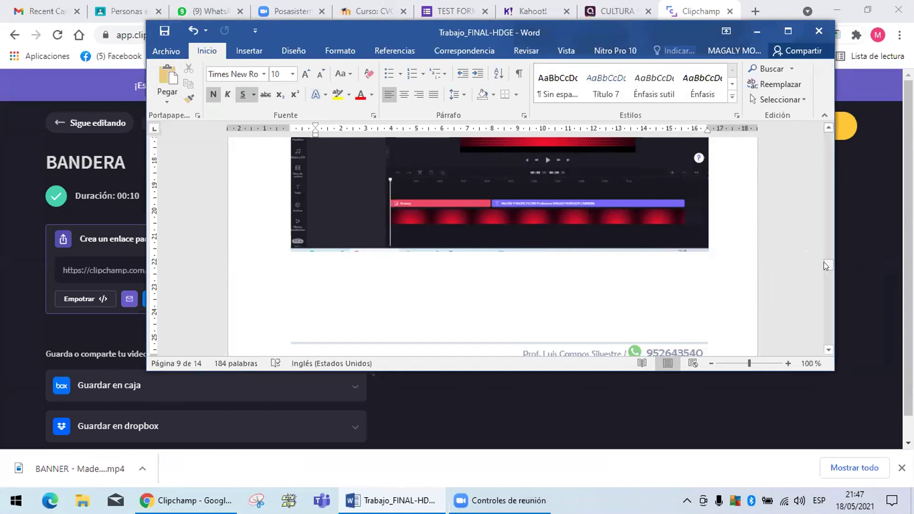
{"action": "left_click_drag", "start_coordinate": [824, 260], "coordinate": [818, 132]}
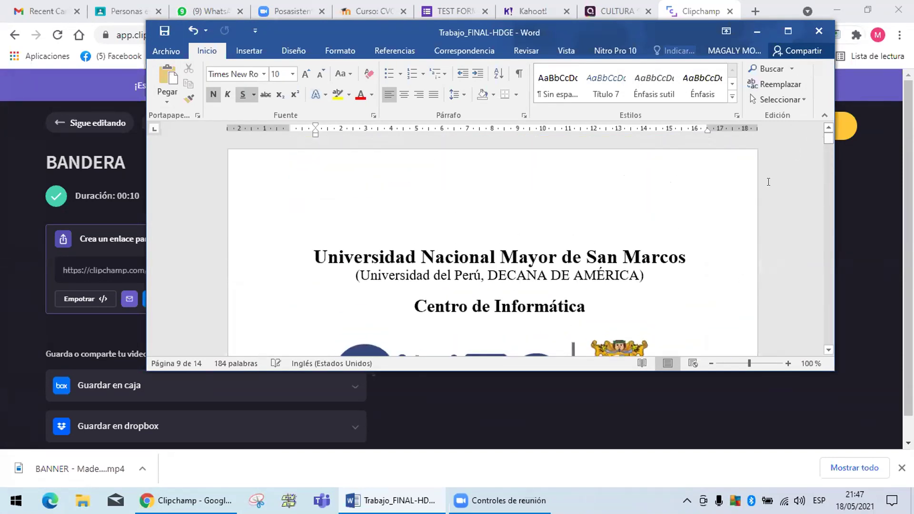